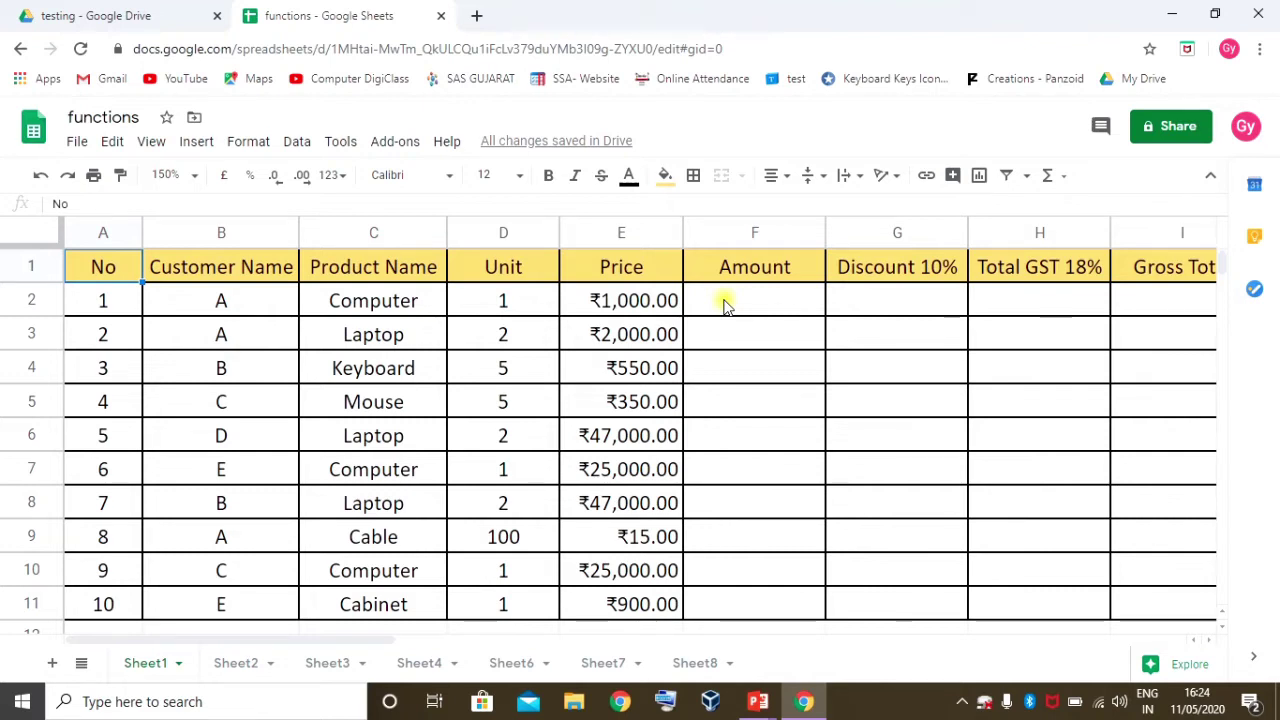
Review the customer, Unit and Price values in row 2
left_click(234, 302)
left_click(392, 303)
left_click(520, 302)
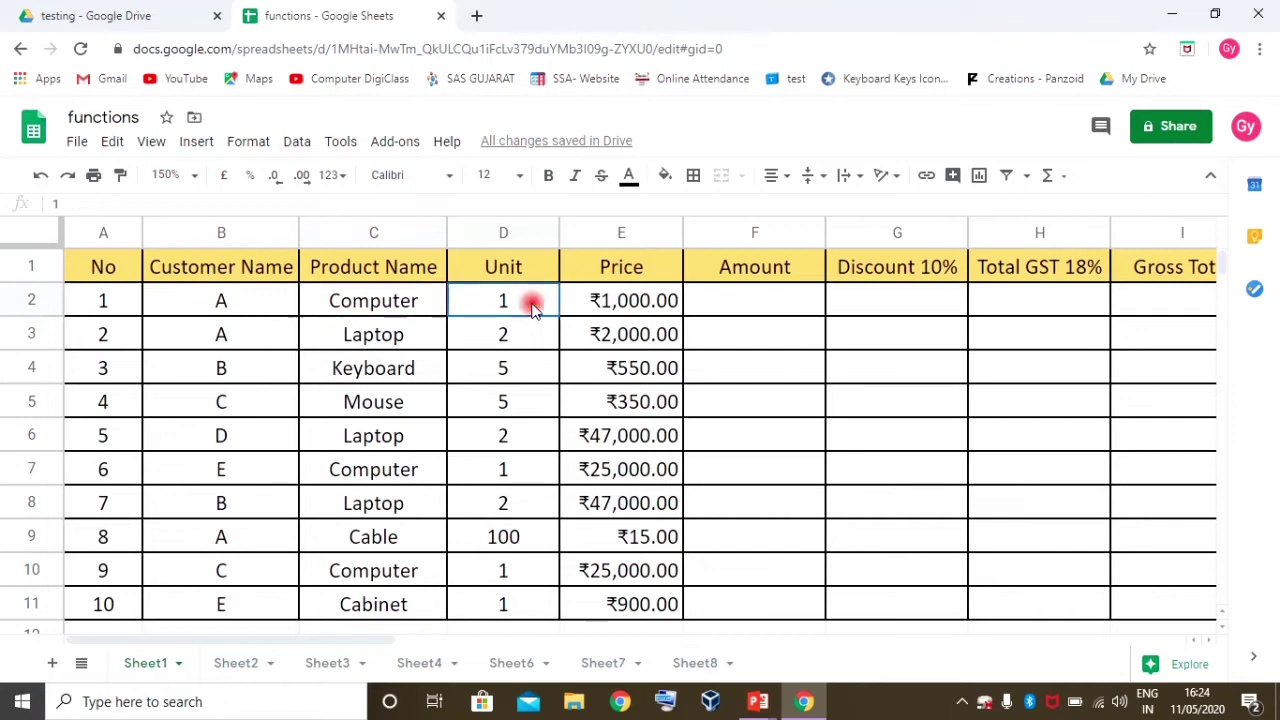
left_click(640, 299)
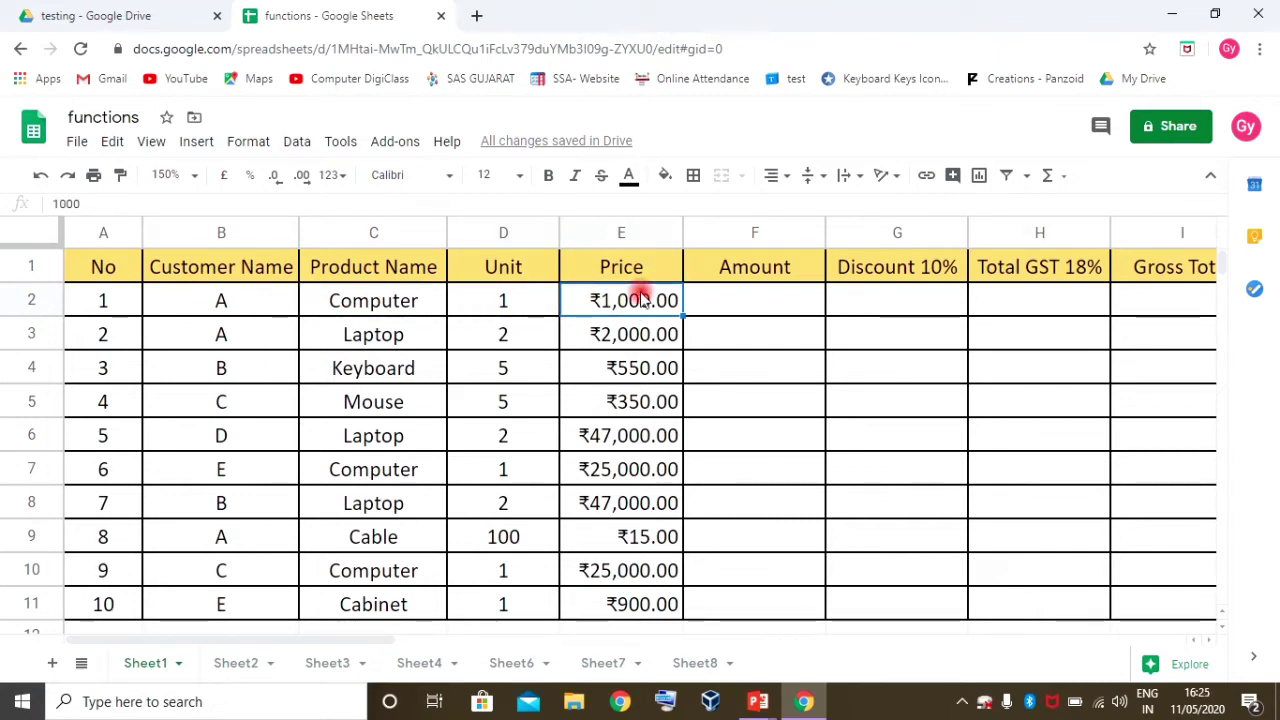
Enter =D2*E2 in F2 and fill it down to F11
left_click(767, 307)
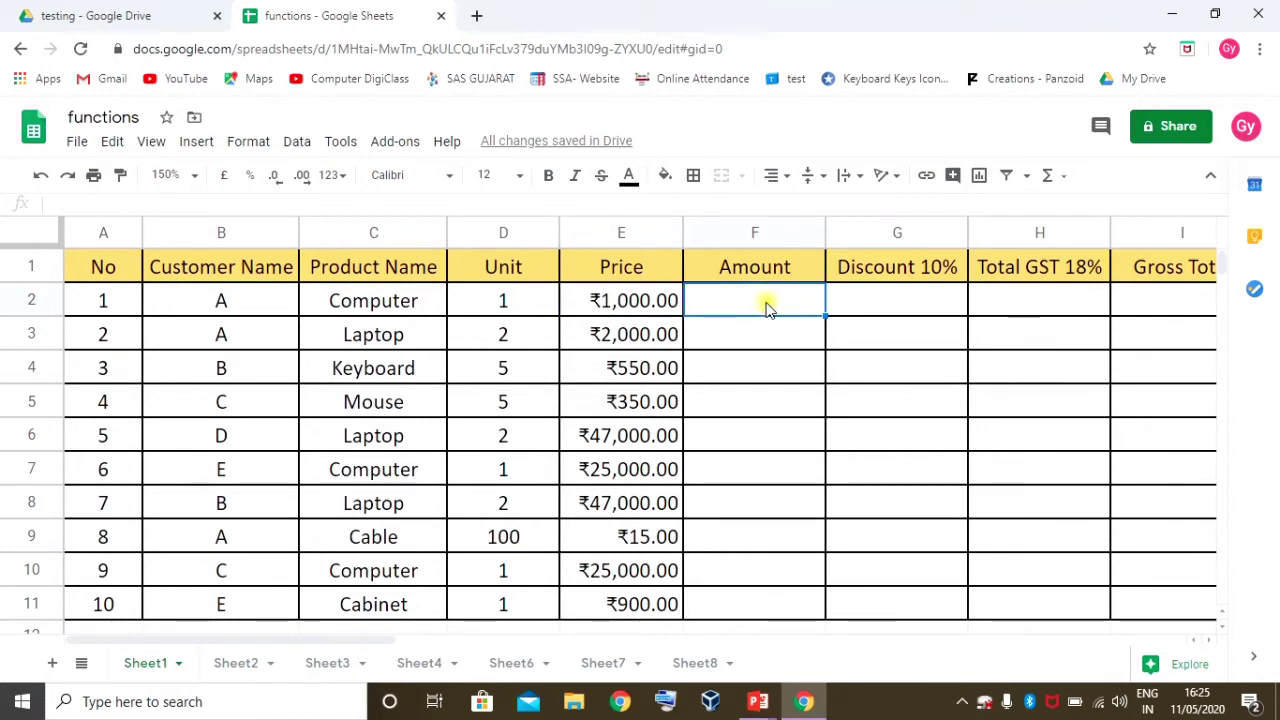
type("=")
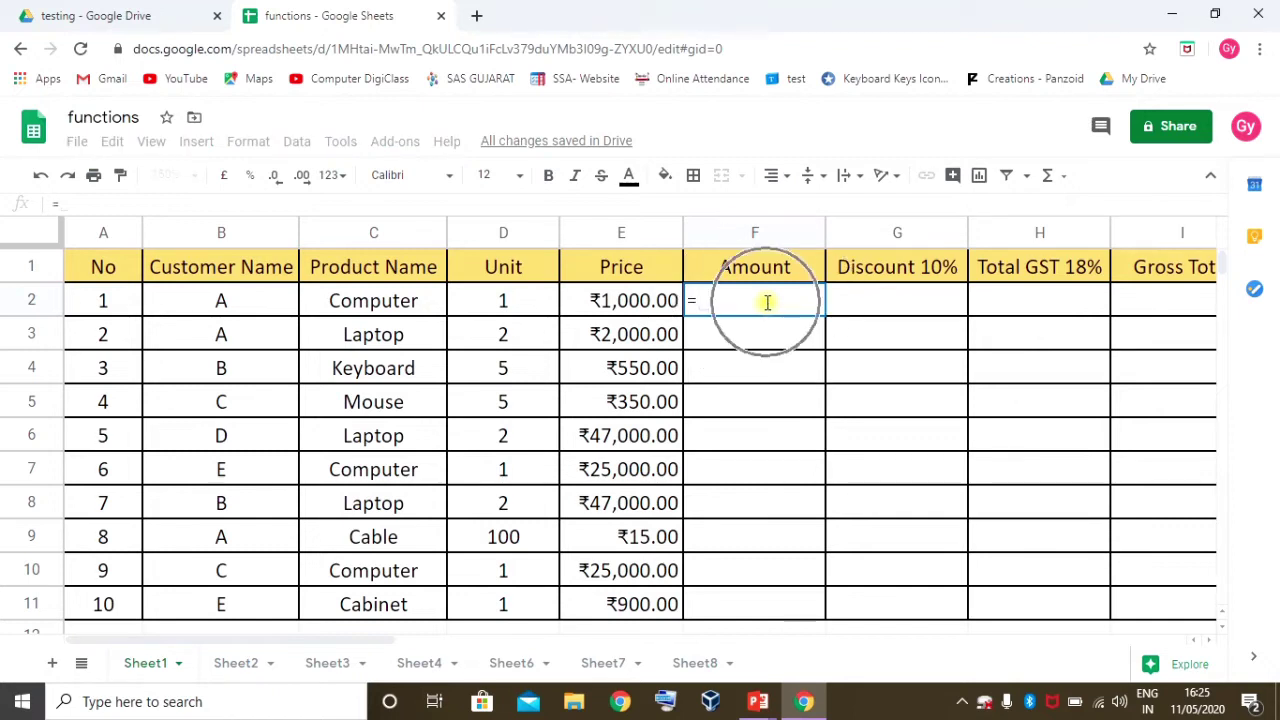
key("Left")
key("Left")
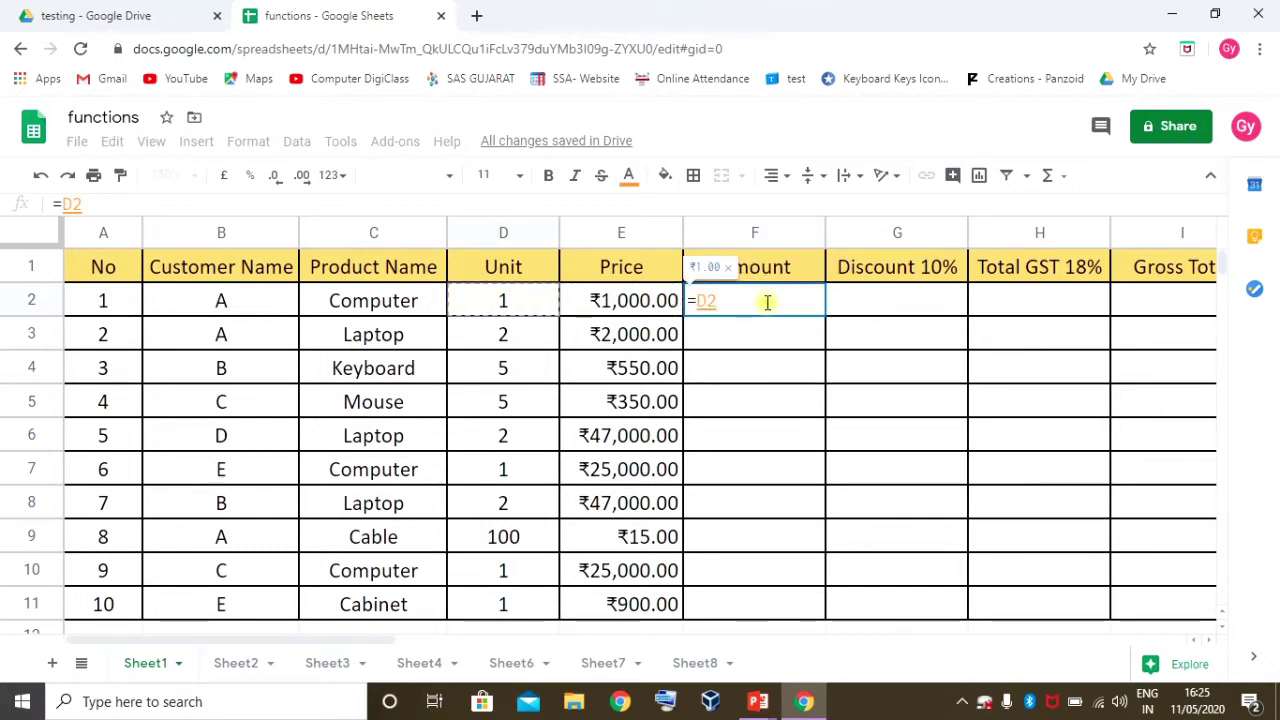
type("*")
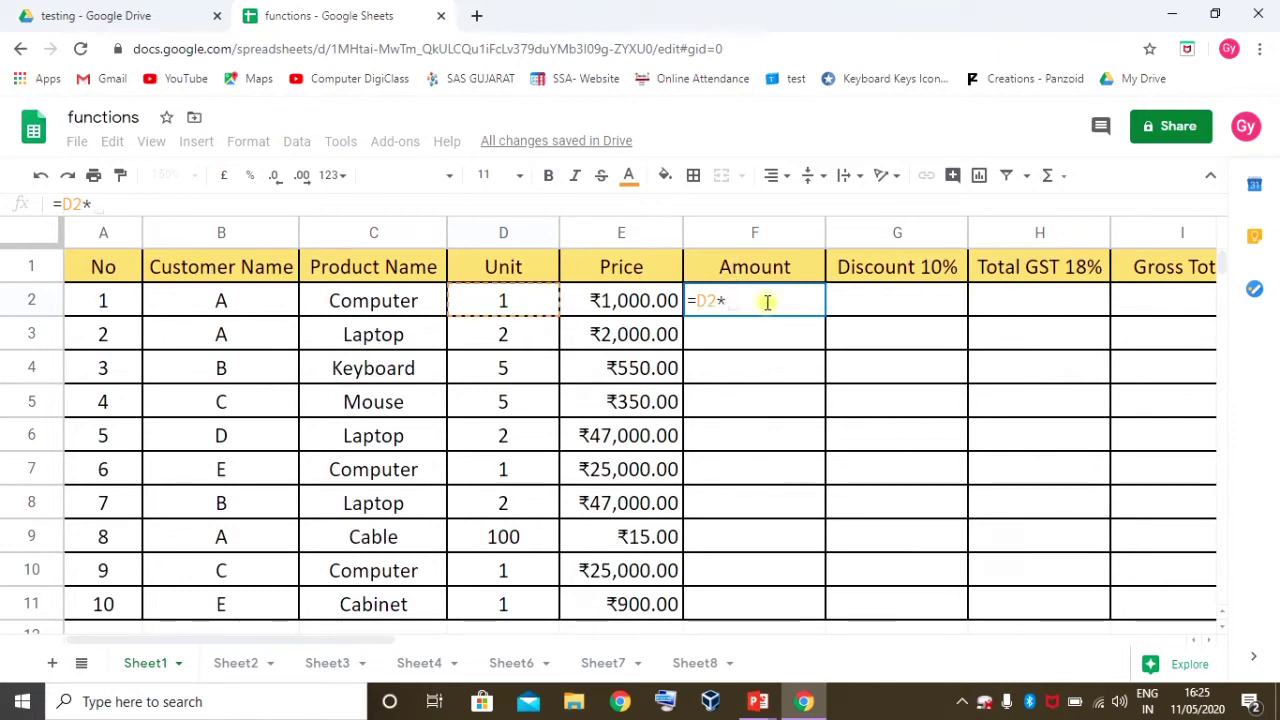
key("Left")
key("Return")
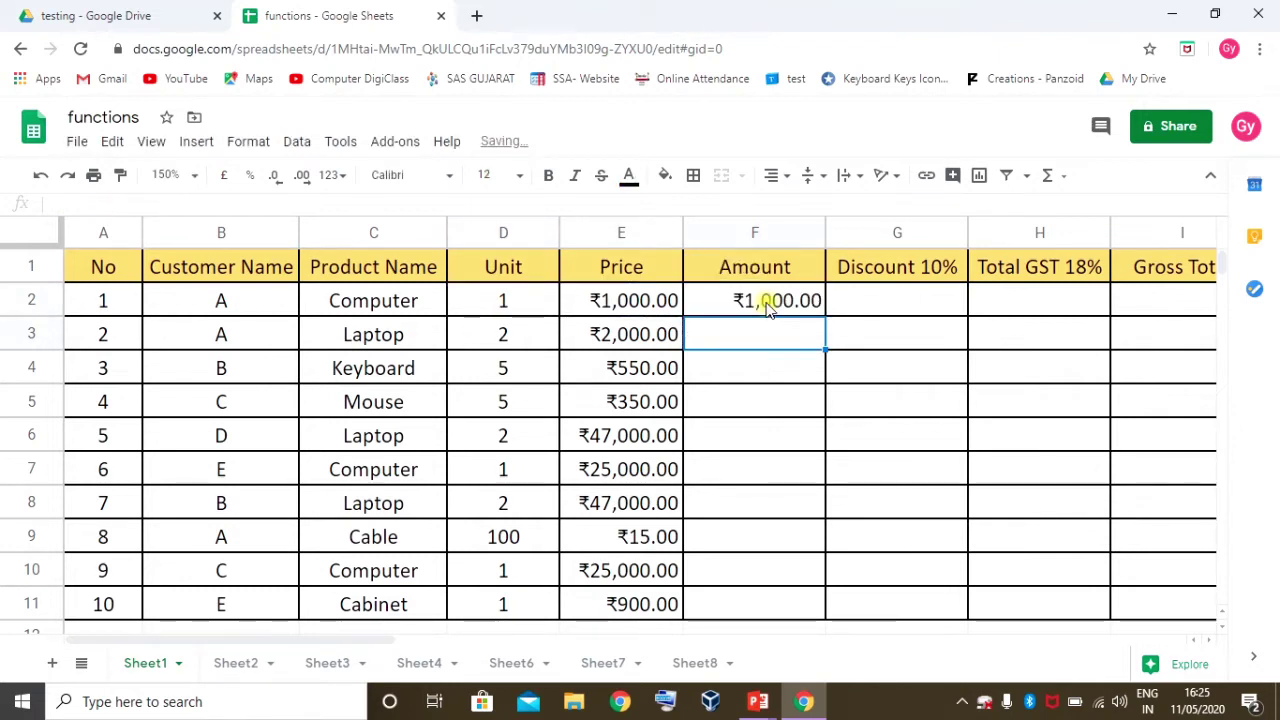
left_click(770, 300)
left_click_drag(825, 316, 823, 600)
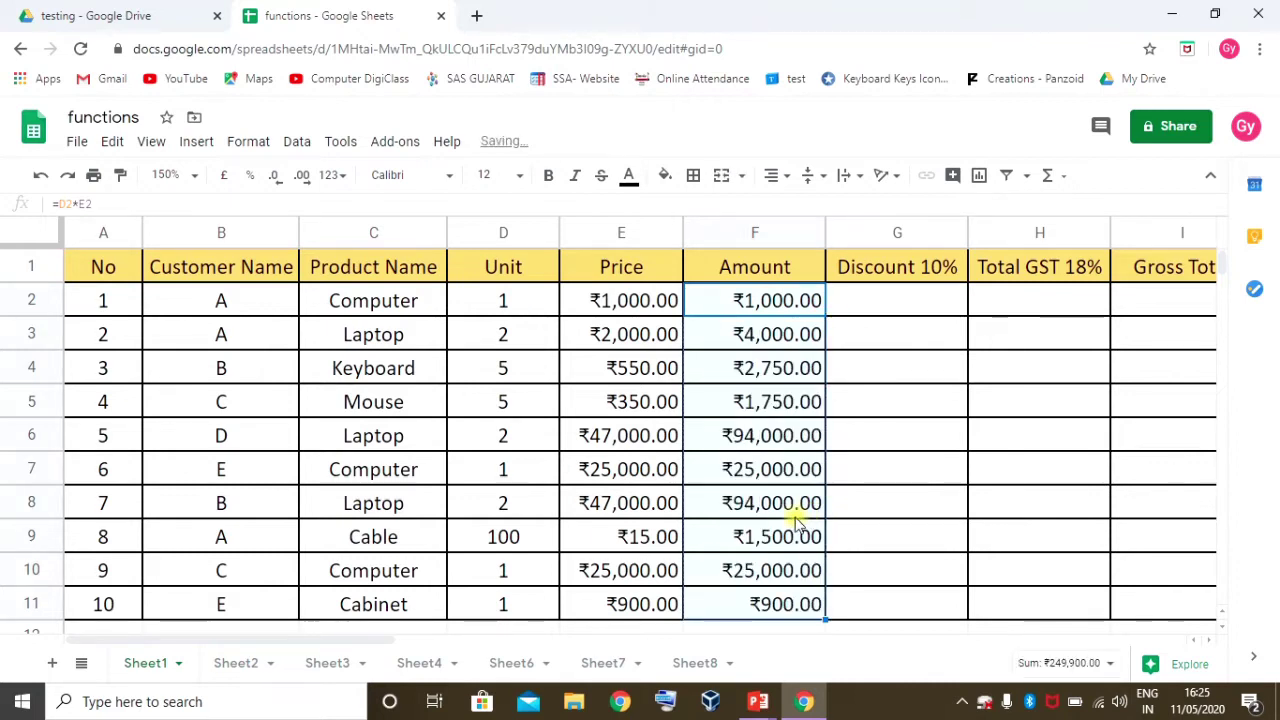
Start a SUM formula in F13 on the SUM row
scroll(785, 520, "down", 1)
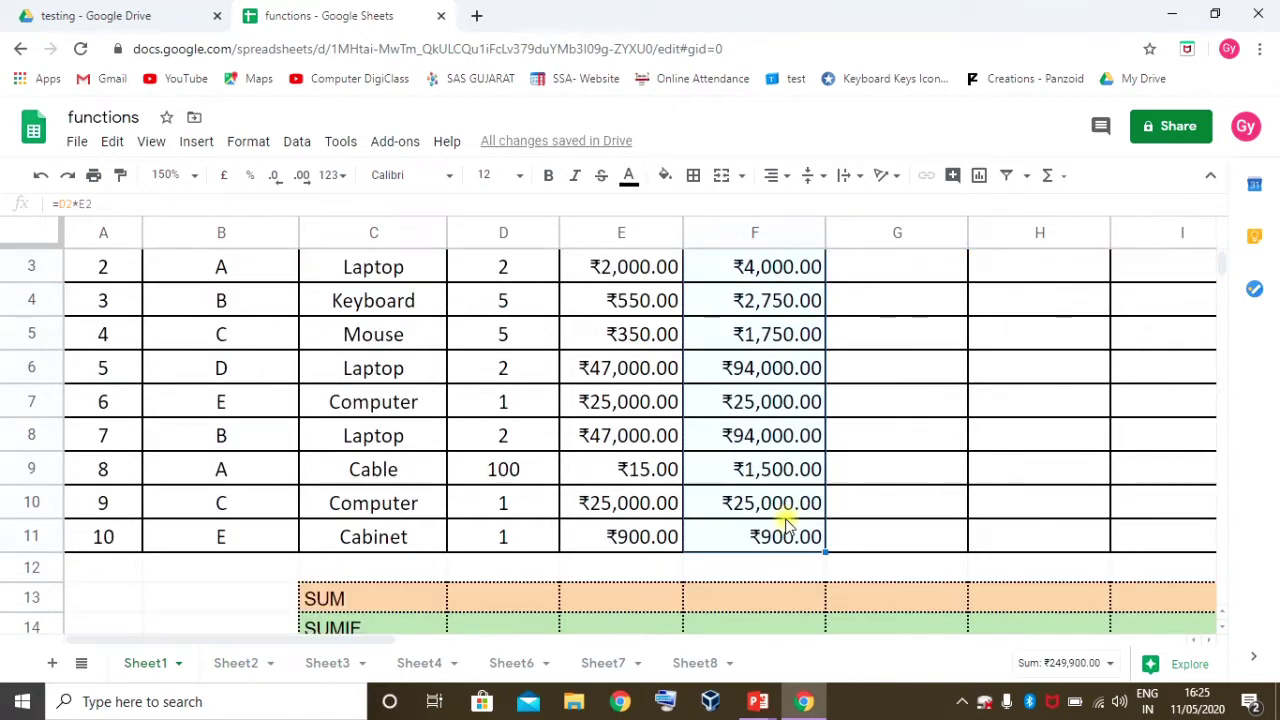
scroll(778, 505, "up", 1)
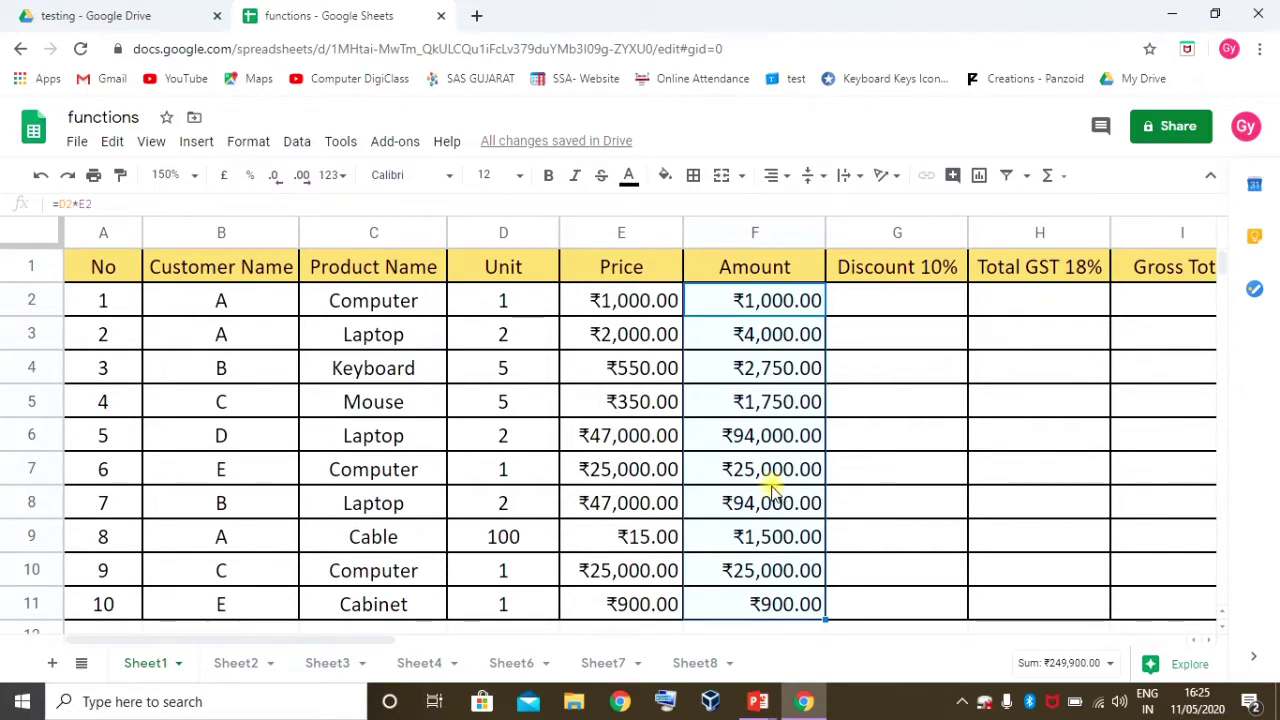
scroll(768, 480, "down", 1)
scroll(766, 471, "up", 1)
scroll(765, 470, "down", 3)
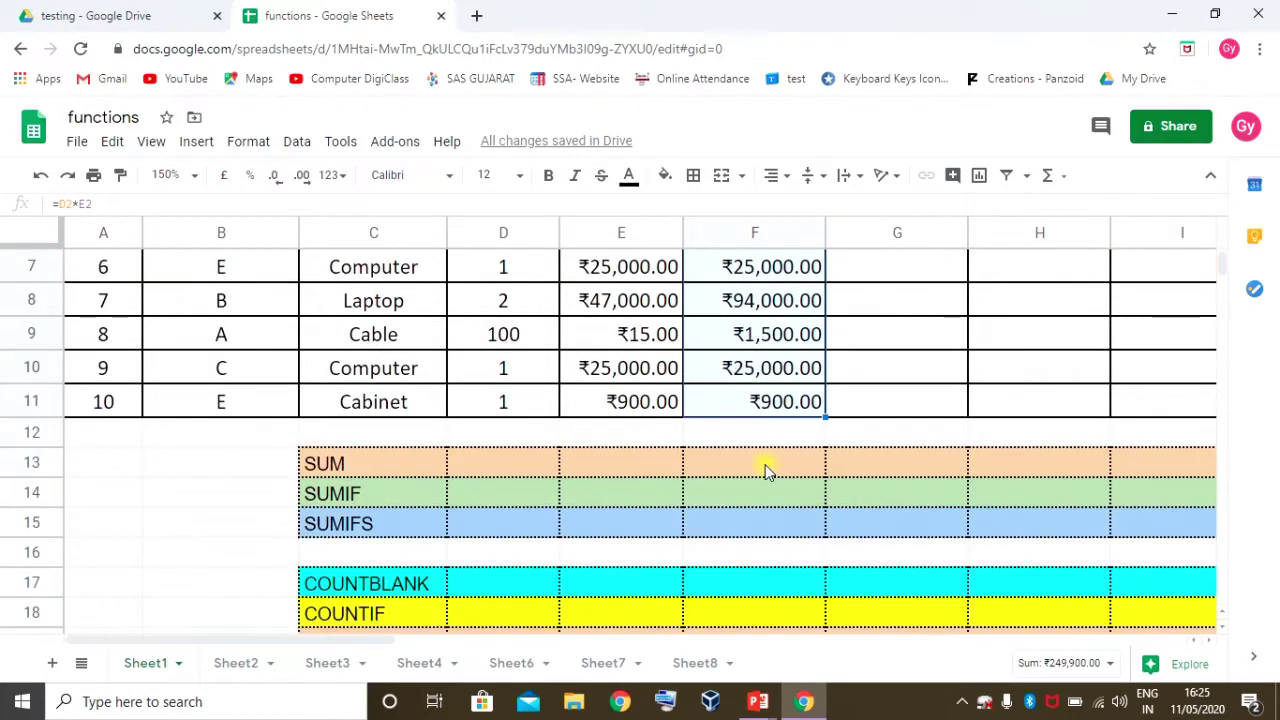
left_click(762, 462)
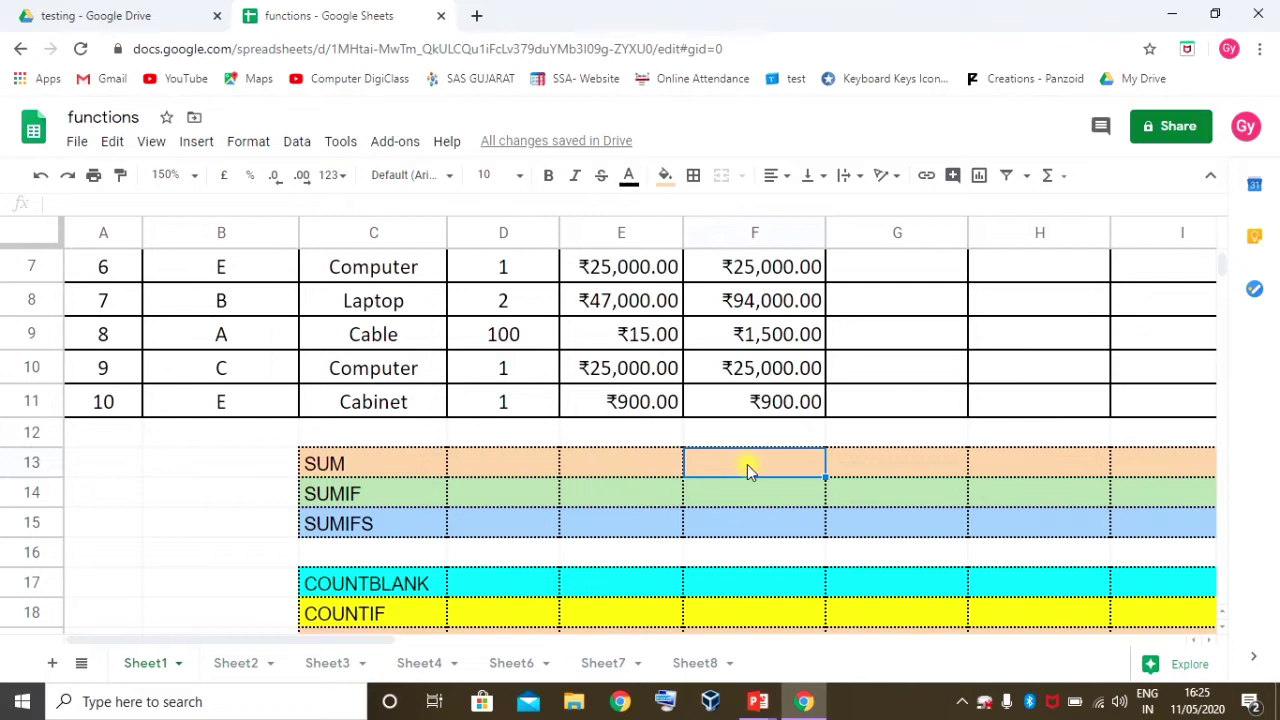
type("=")
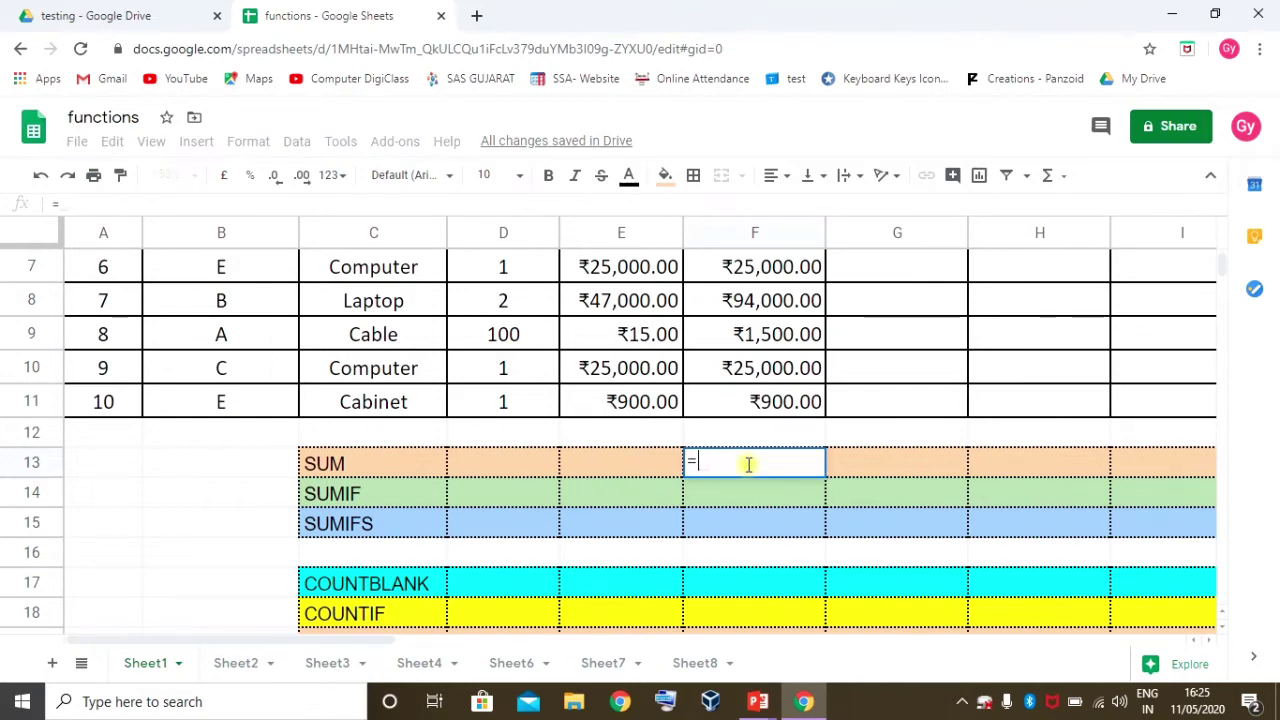
type("sum")
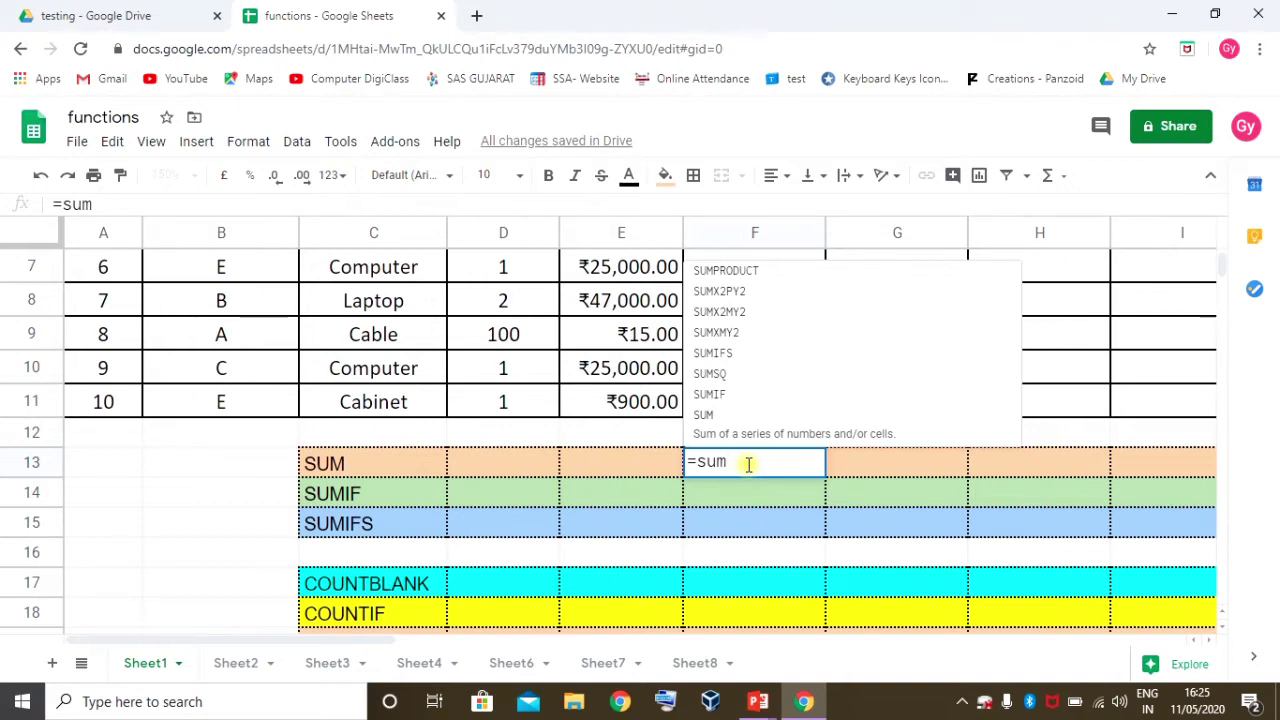
key("Tab")
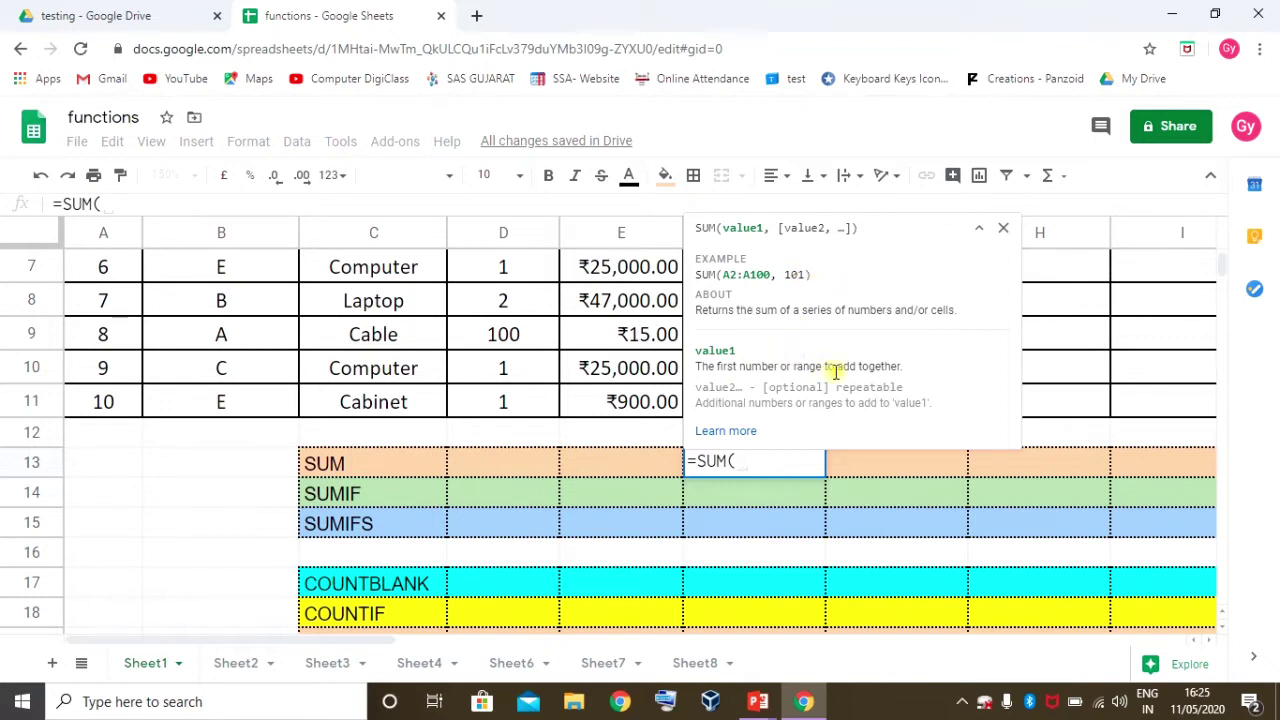
left_click(979, 232)
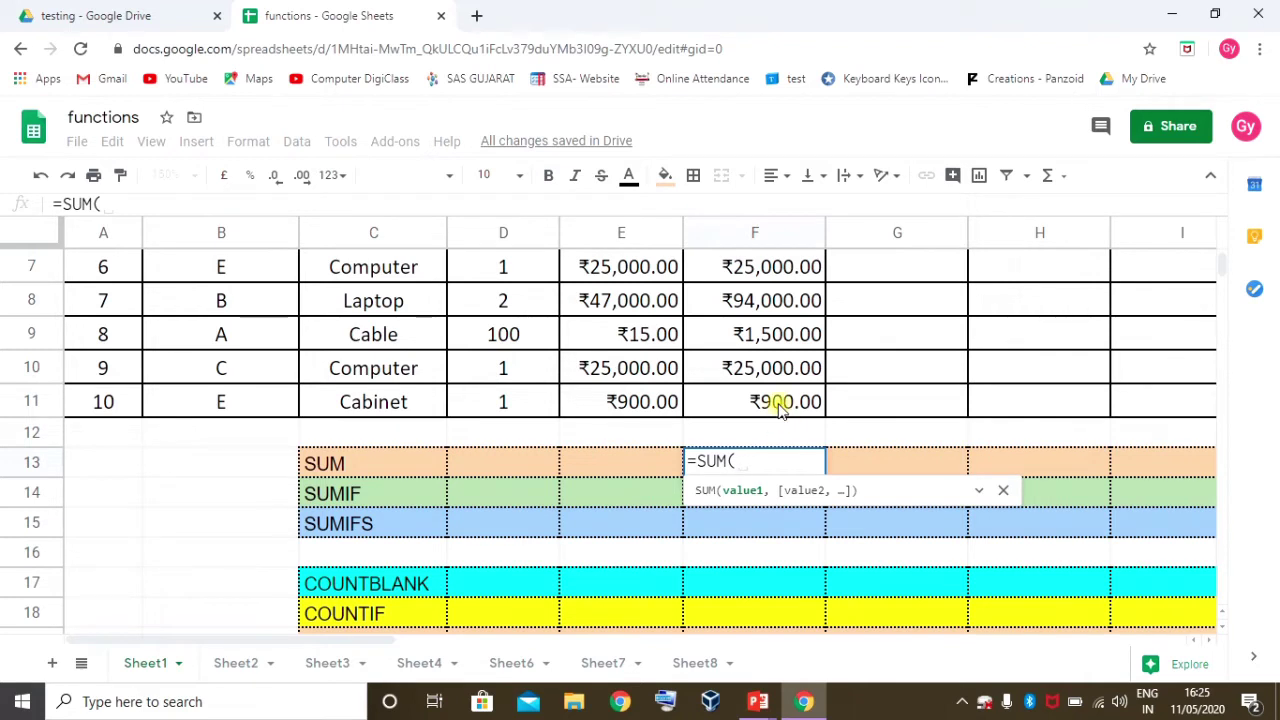
Complete =SUM(F2+F3+F4) in F13 for ₹7,750.00, then begin a new =SUM( there
scroll(780, 405, "up", 2)
scroll(780, 405, "up", 1)
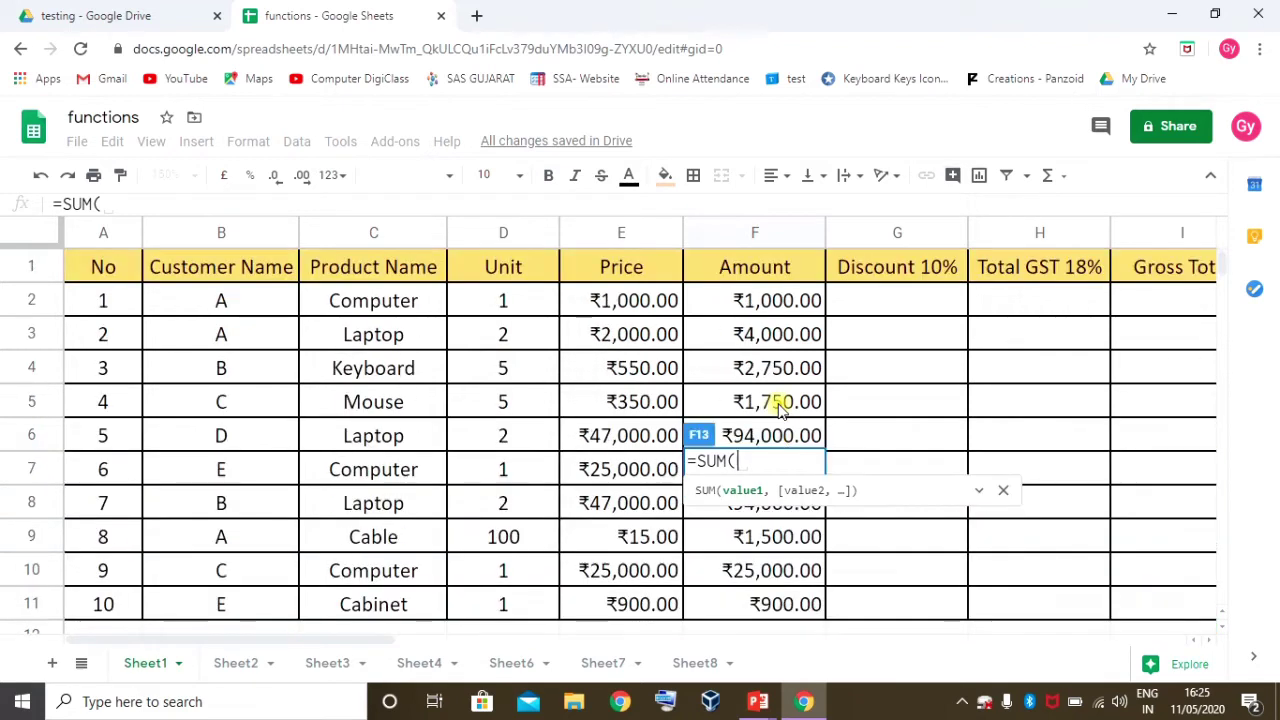
left_click(775, 298)
type("+")
left_click(762, 338)
type("+")
left_click(770, 368)
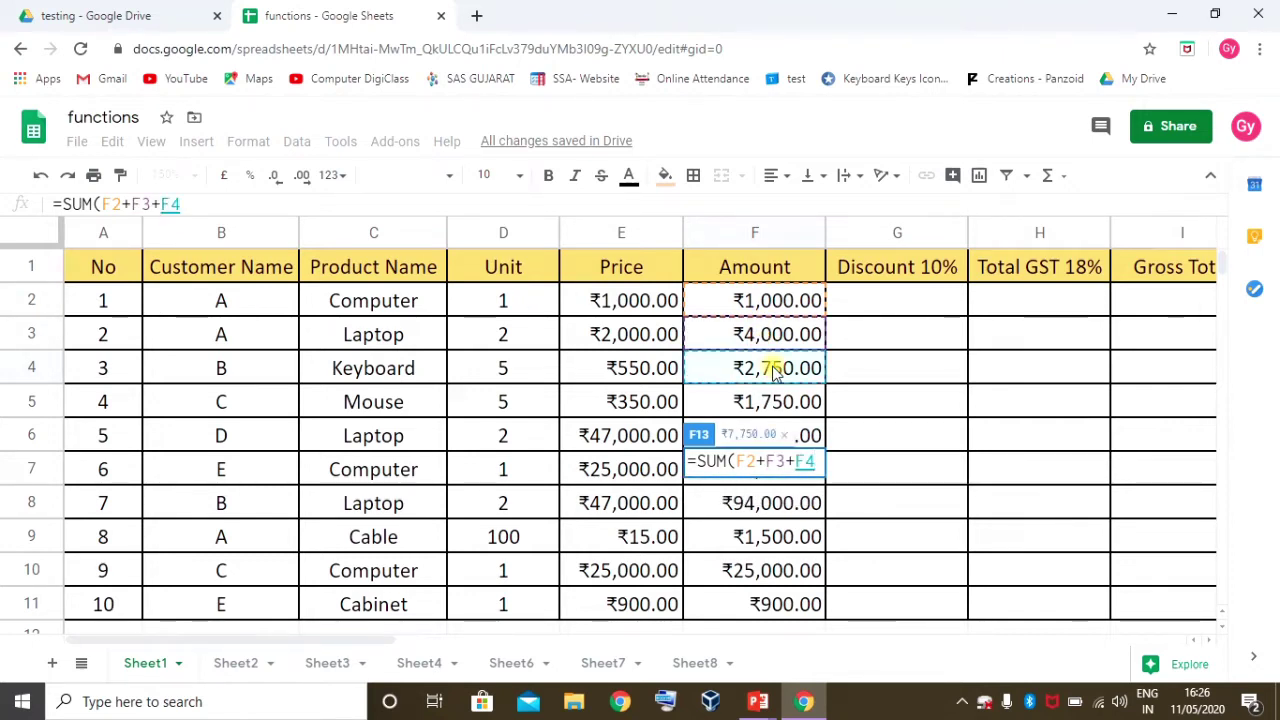
key("Return")
left_click(786, 568)
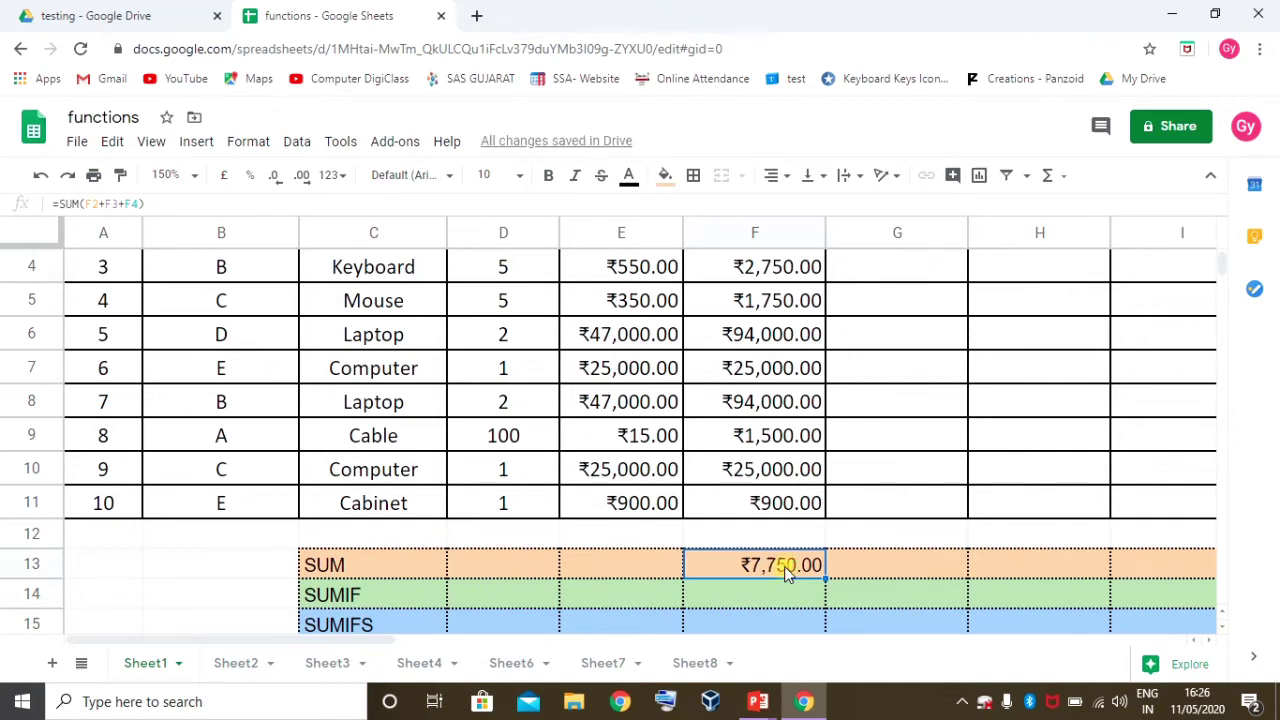
type("=SUM(")
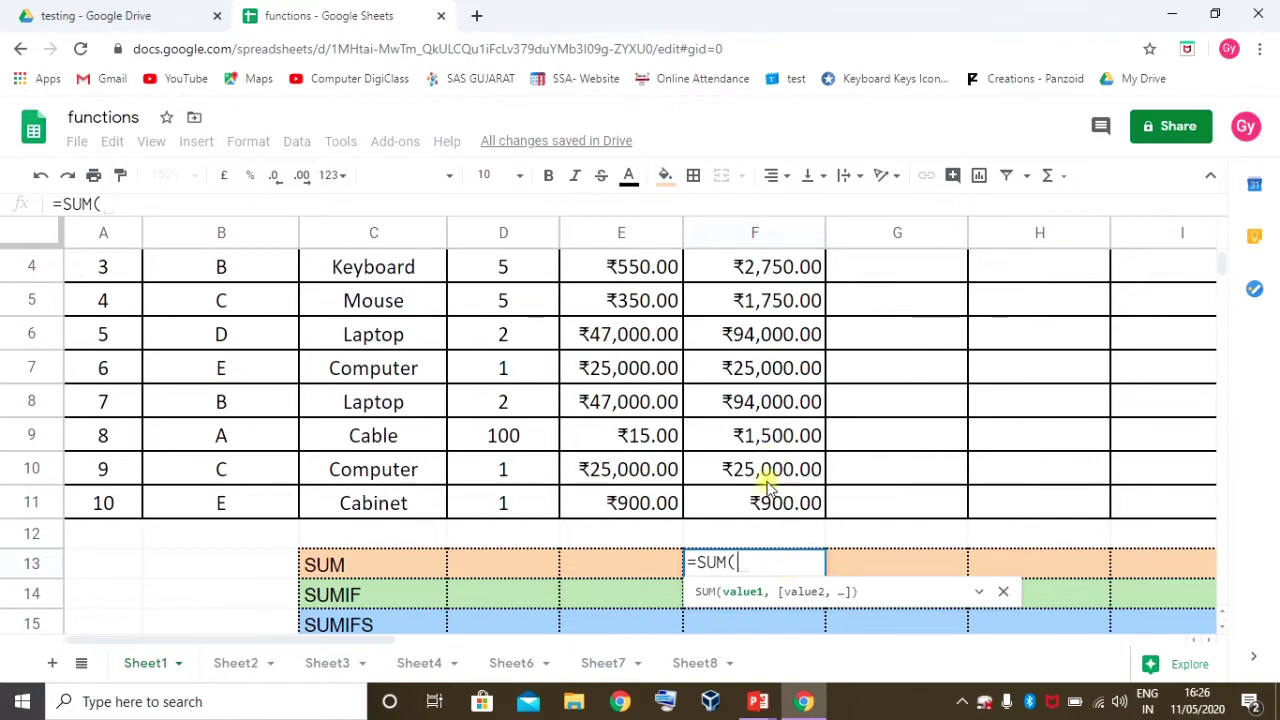
Complete =SUM(F2:F11) in F13, totalling ₹249,900.00
scroll(766, 480, "up", 1)
mouse_move(766, 310)
left_mouse_down()
mouse_move(771, 677)
mouse_move(760, 503)
left_mouse_up()
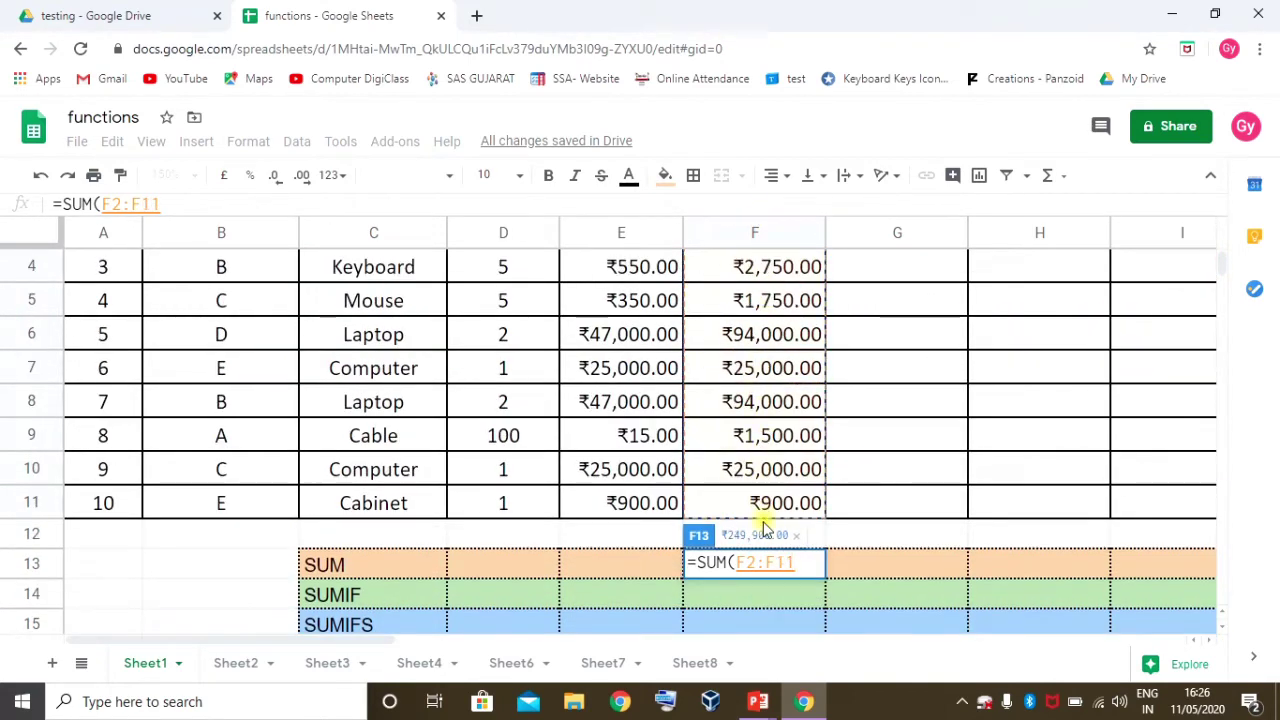
type(")")
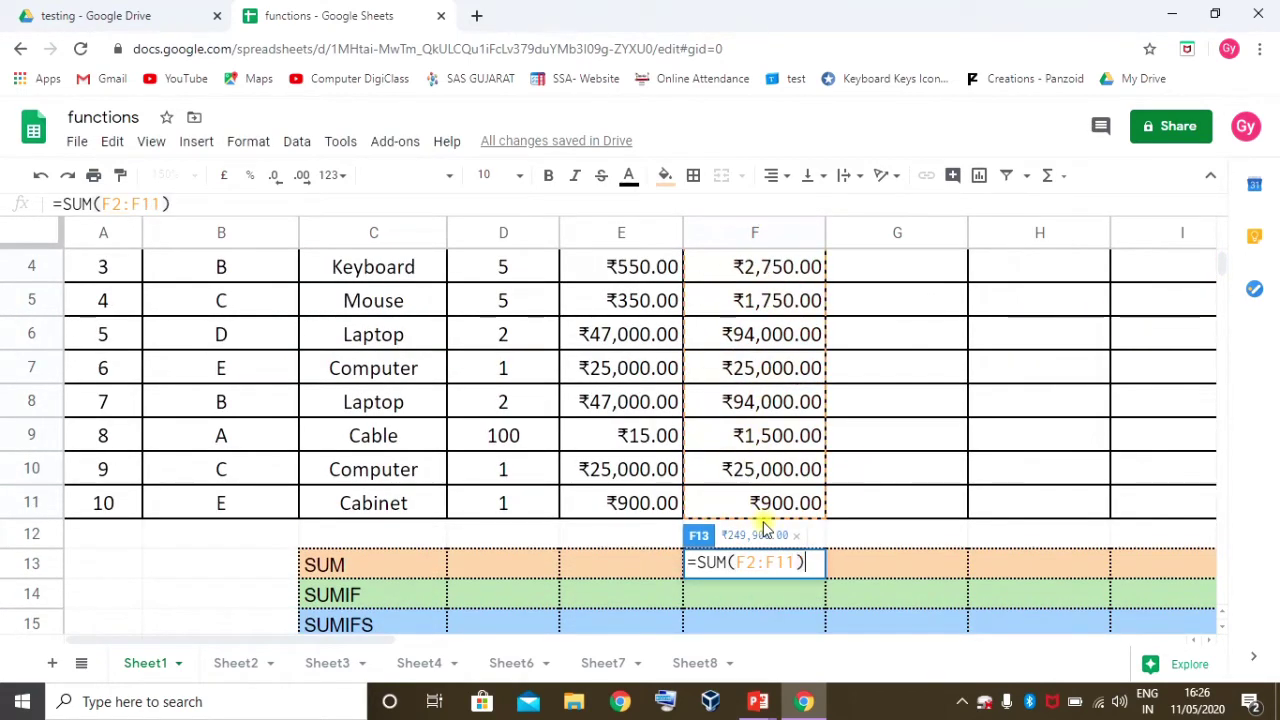
key("Return")
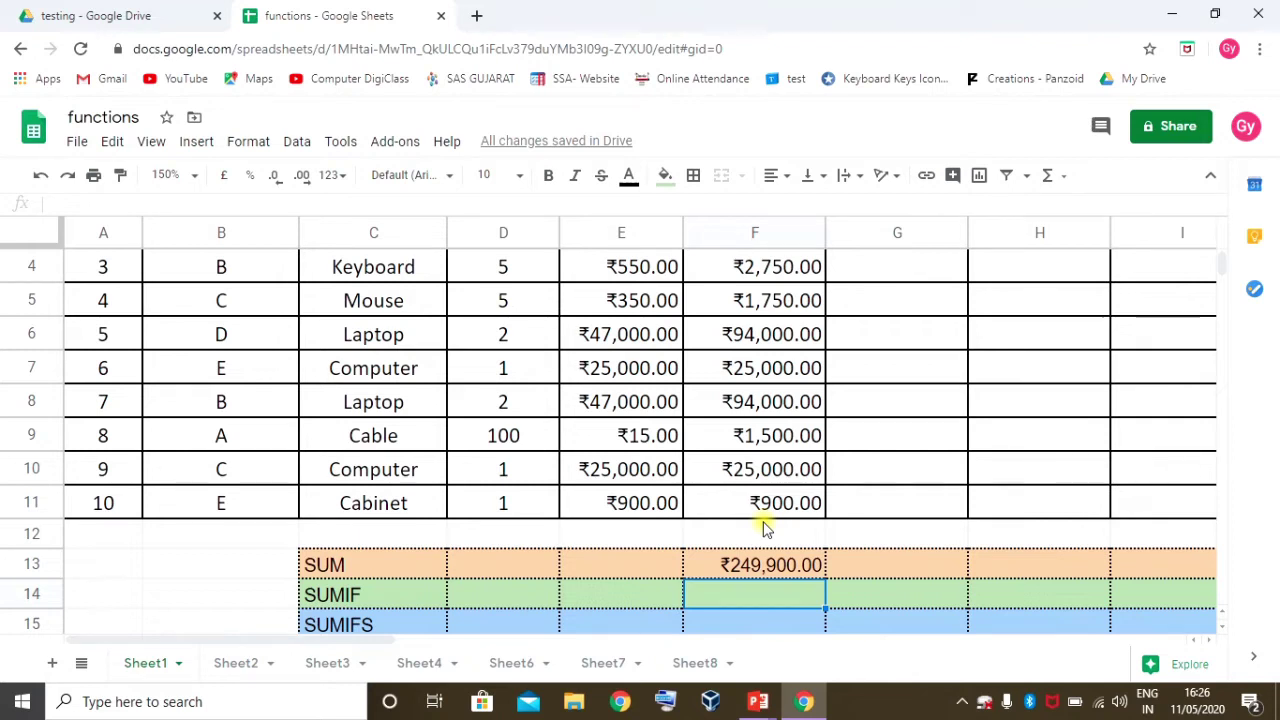
Clear F13 and select the Amount values down column F
left_click(768, 566)
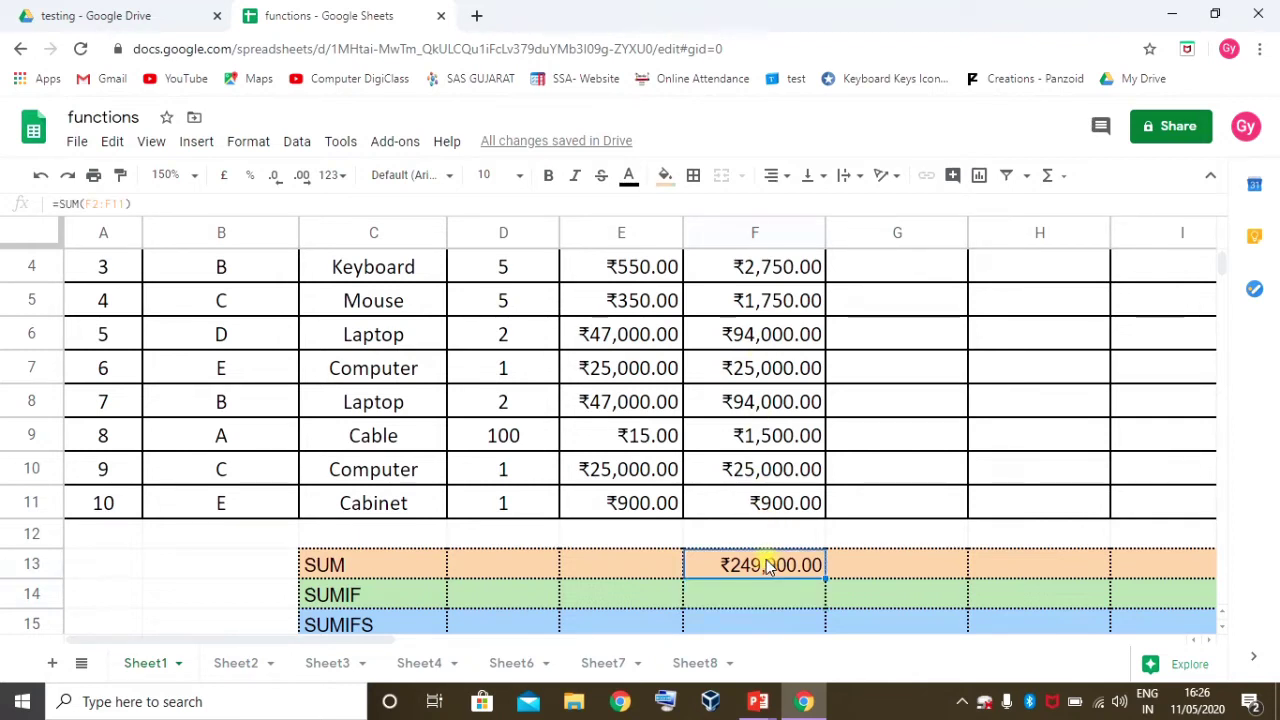
key("Delete")
scroll(766, 496, "up", 1)
mouse_move(782, 300)
left_mouse_down()
mouse_move(754, 328)
mouse_move(752, 366)
left_mouse_up()
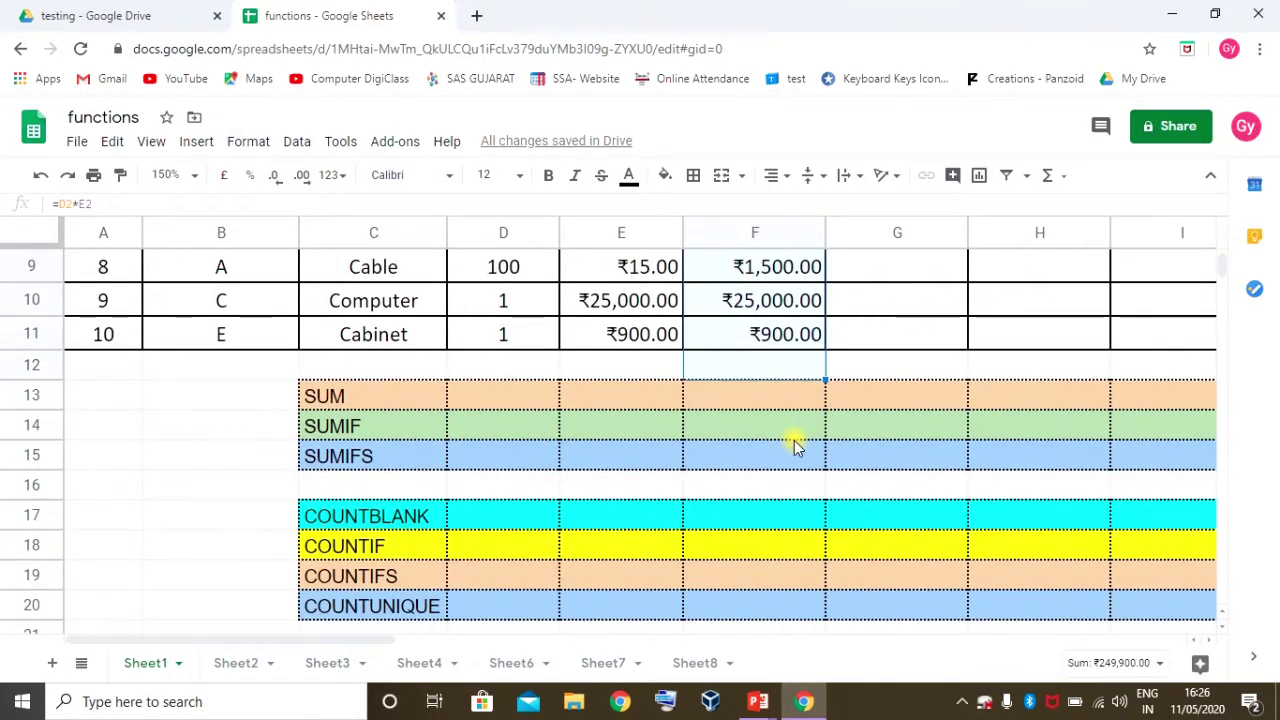
Insert SUM from the Functions menu over the selected Amounts, giving ₹249,900.00 in F13
left_click(1050, 176)
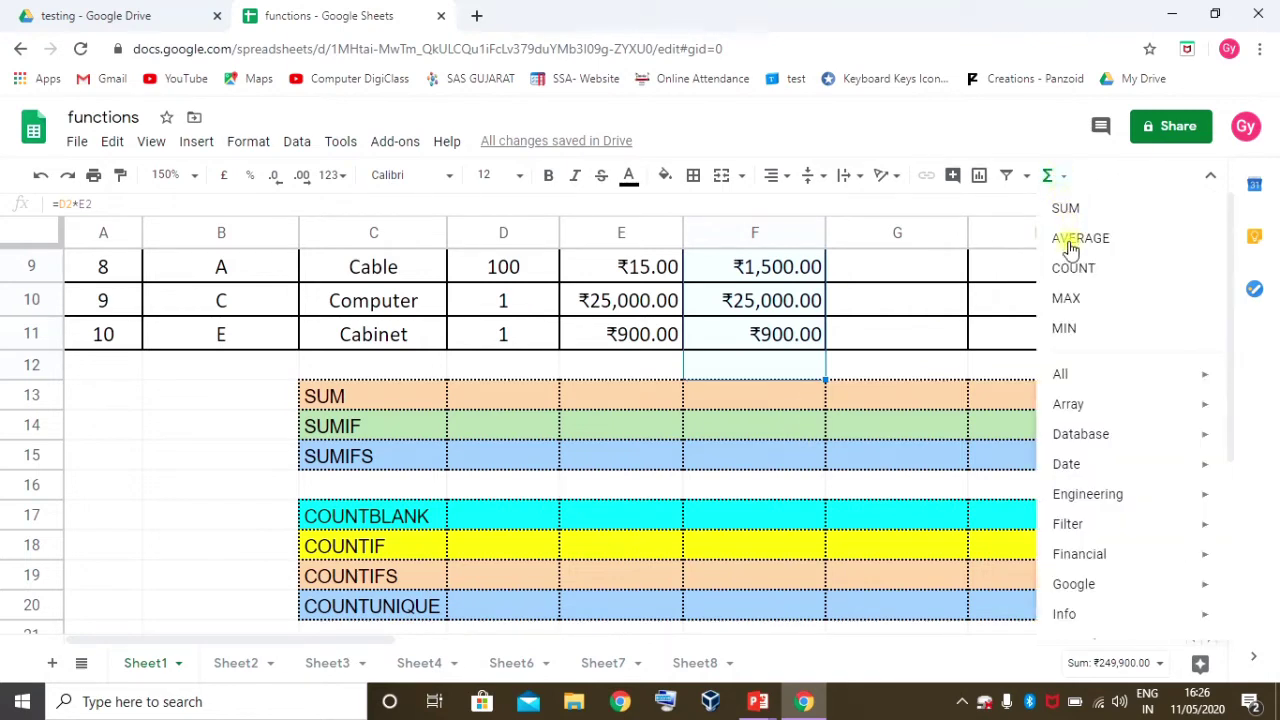
mouse_move(1080, 494)
left_click(1066, 208)
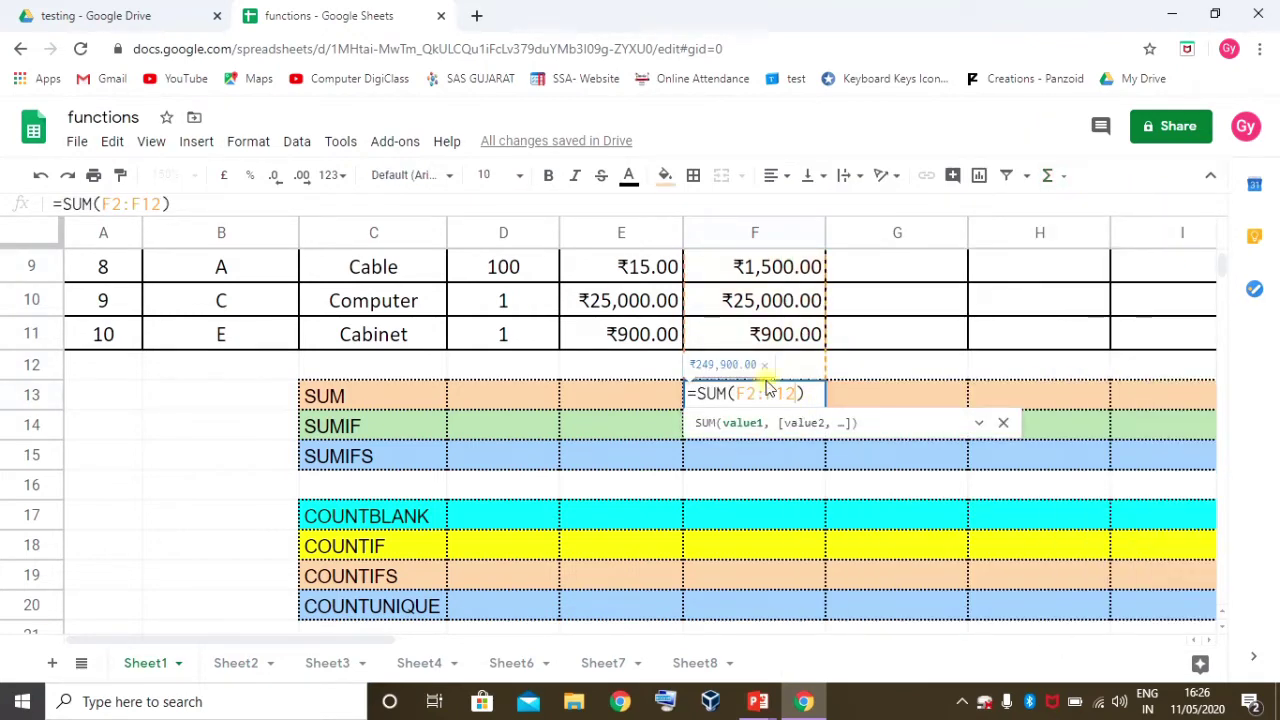
key("Return")
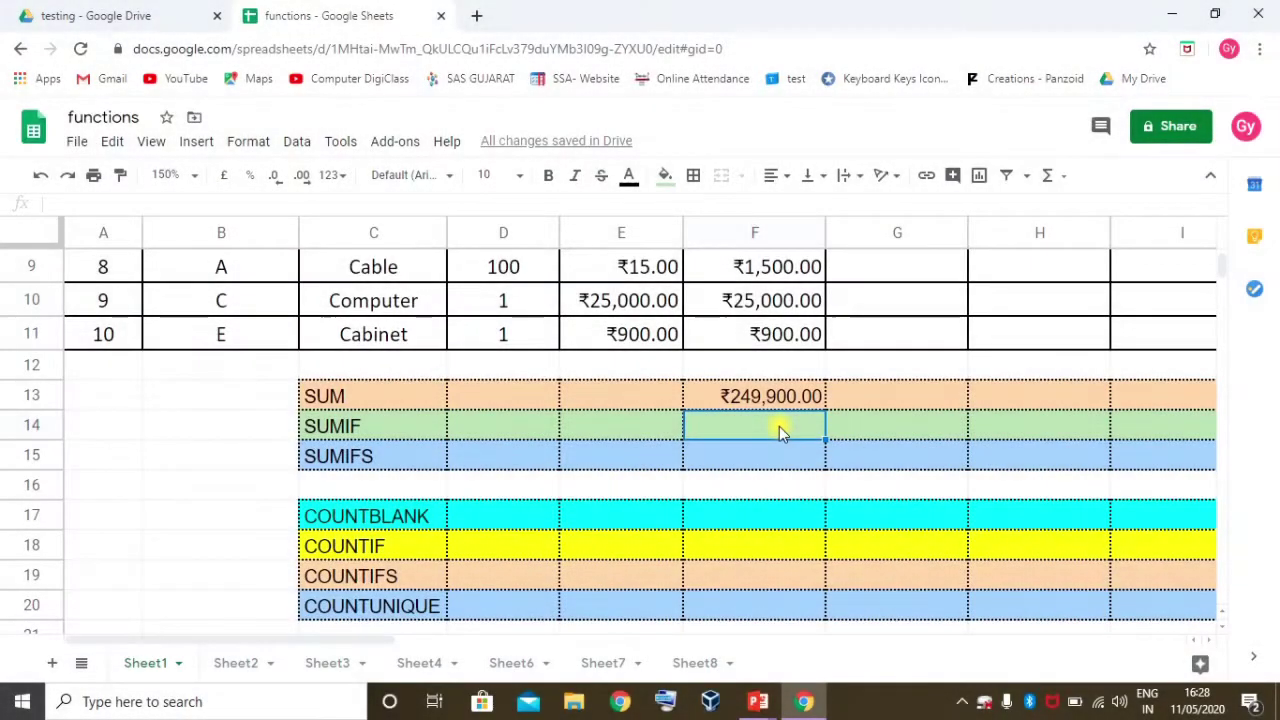
Check the customer names in column B
scroll(779, 426, "up", 5)
scroll(779, 426, "down", 4)
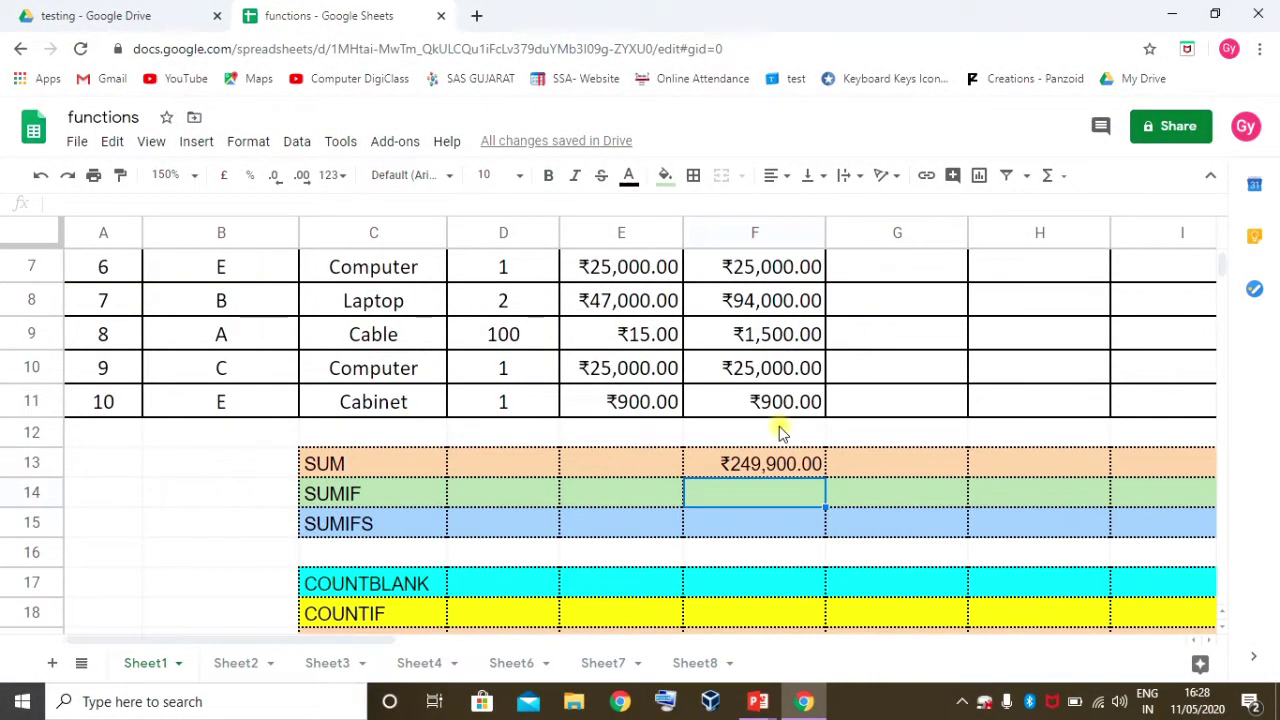
scroll(779, 426, "down", 1)
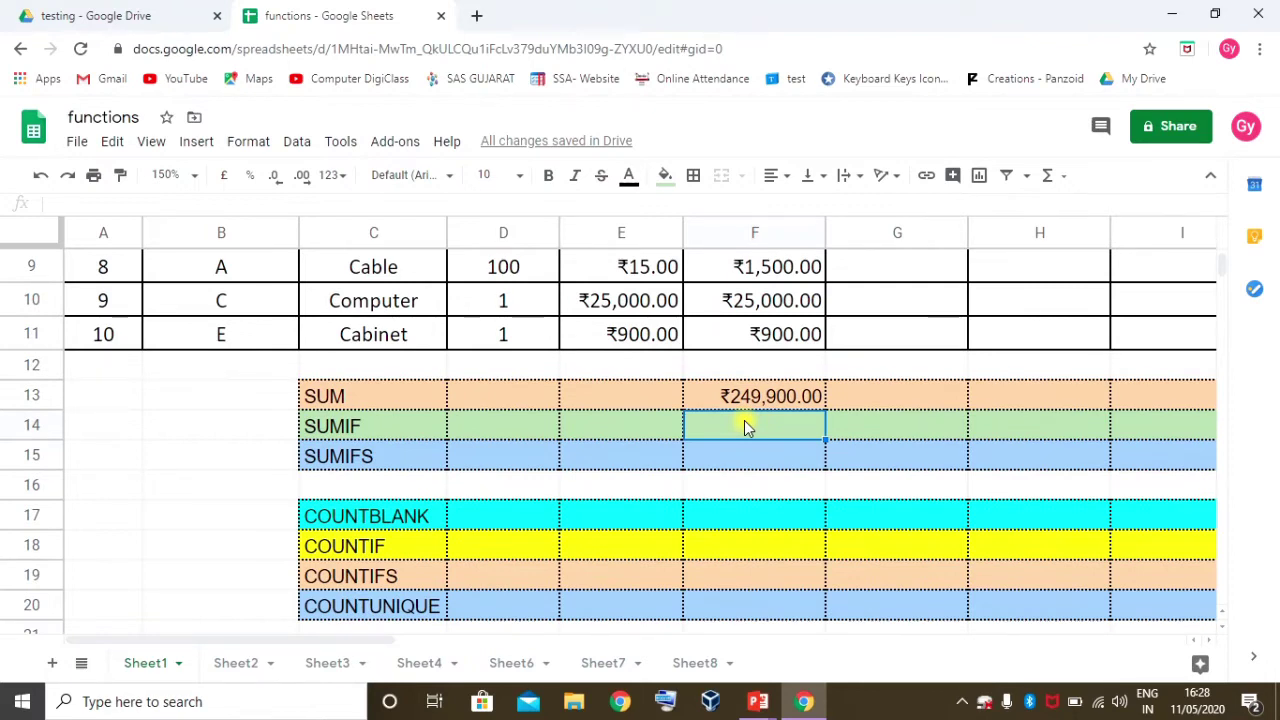
scroll(743, 422, "up", 2)
scroll(731, 410, "up", 3)
scroll(722, 422, "up", 2)
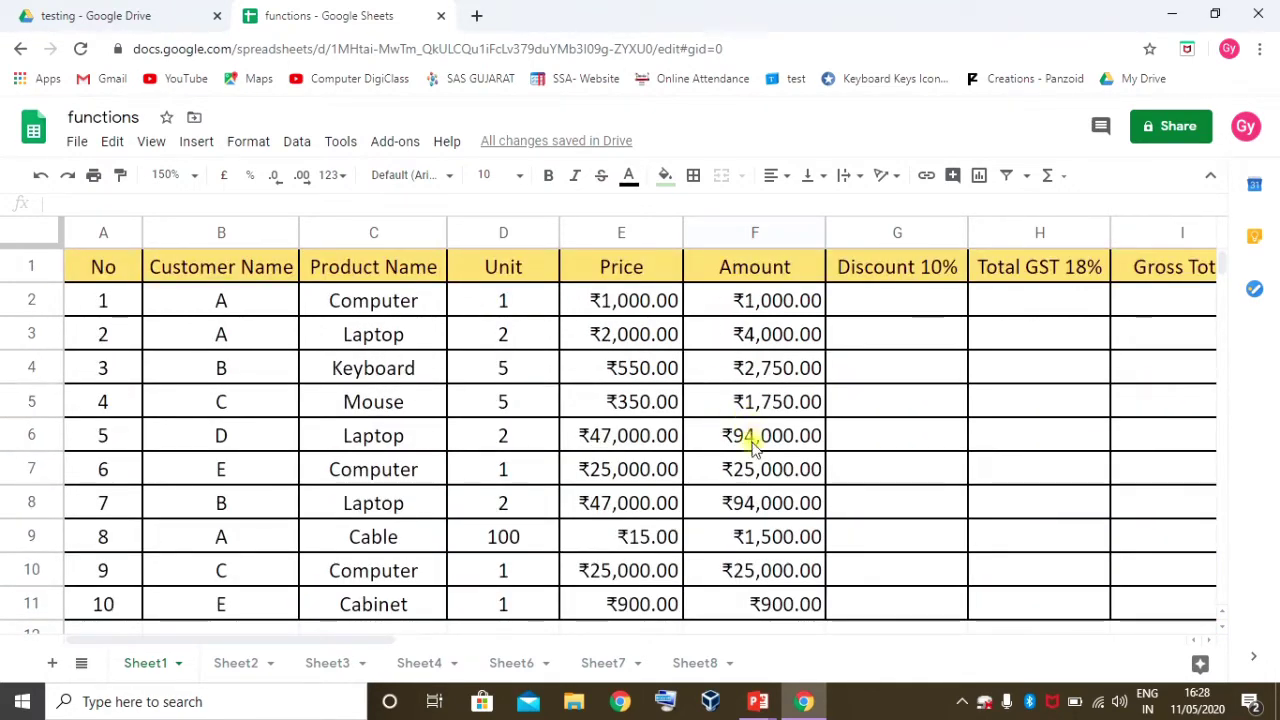
scroll(745, 445, "down", 3)
scroll(755, 480, "down", 2)
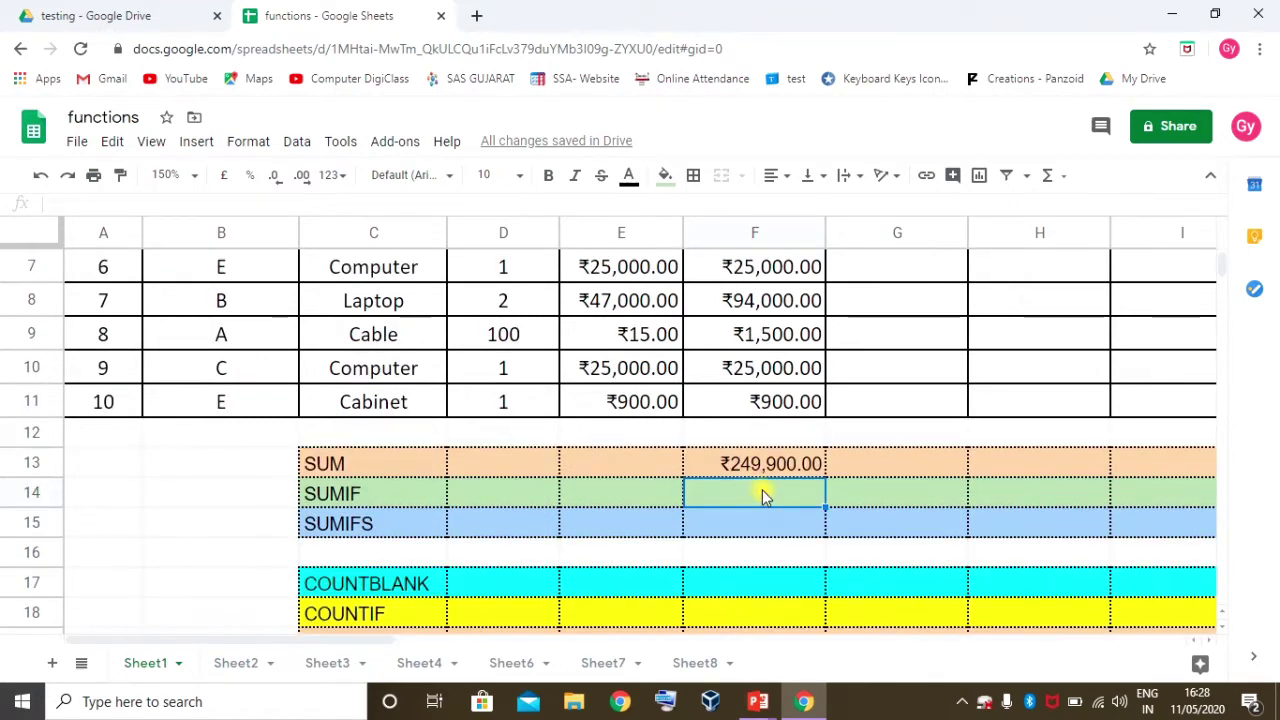
scroll(763, 495, "up", 5)
left_click(245, 305)
left_click(233, 338, "shift")
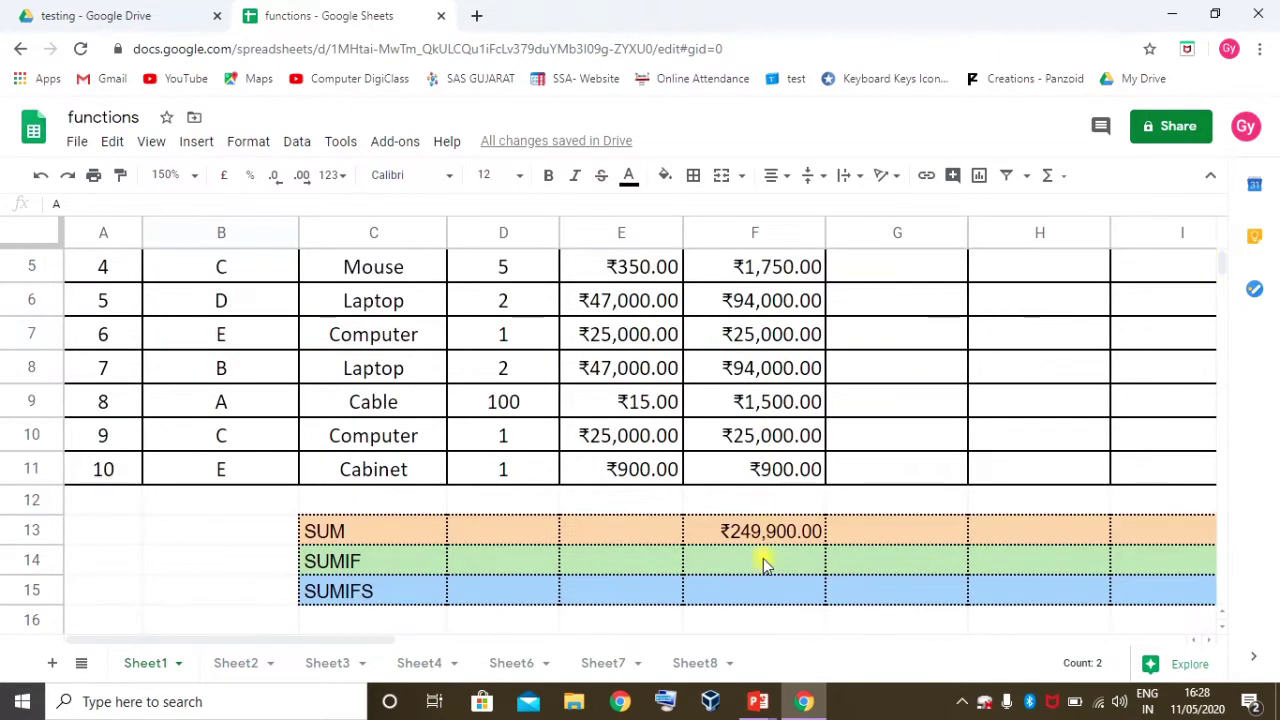
Start a SUMIF formula in F14 on the SUMIF row
left_click(799, 566)
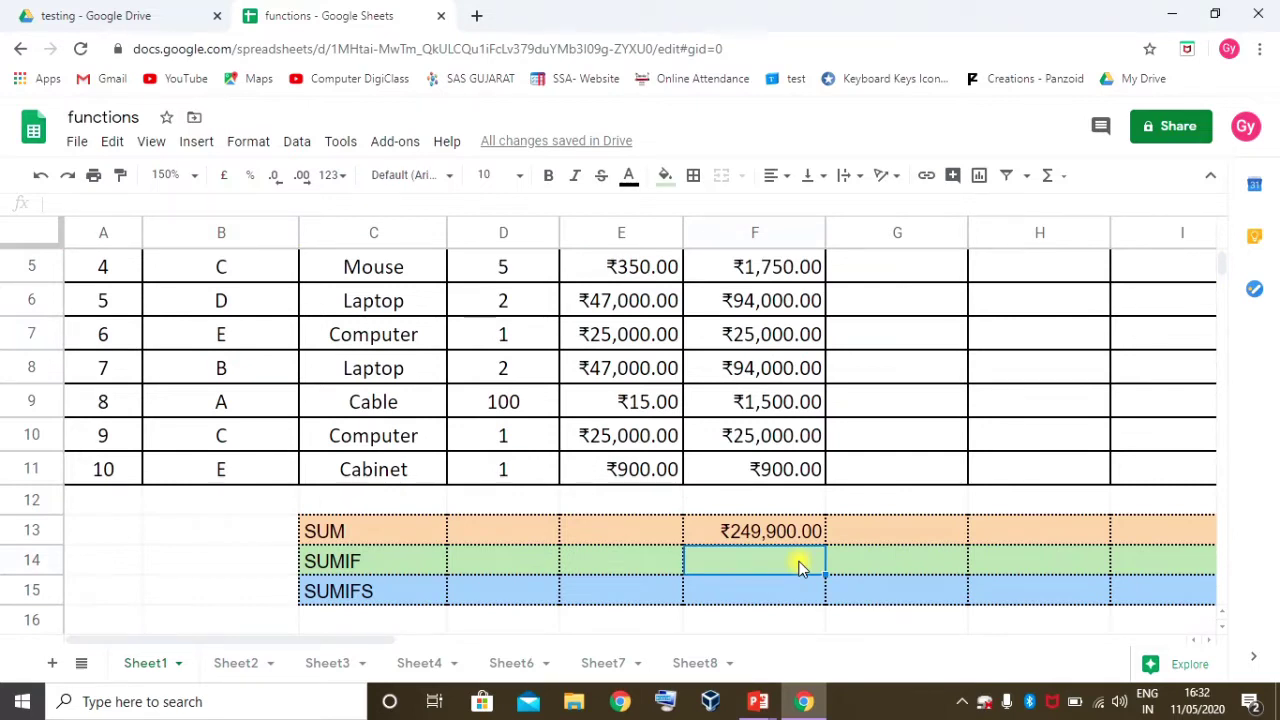
type("=")
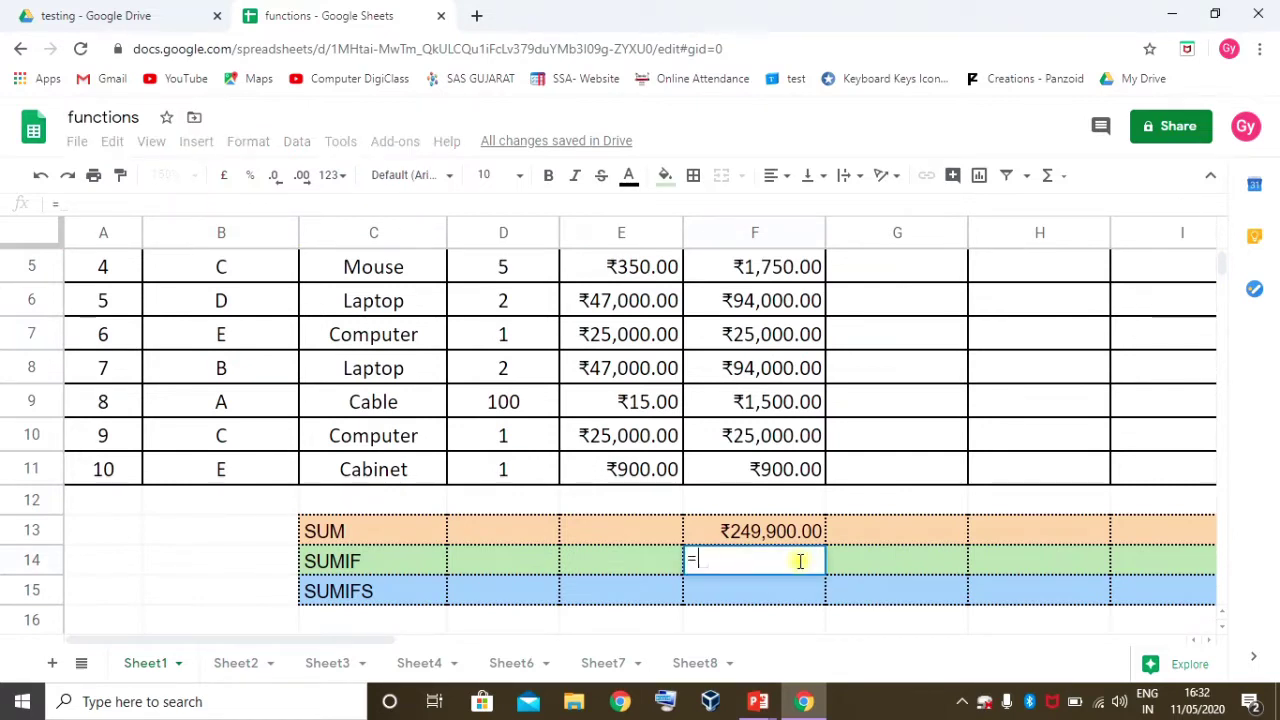
type("sumif")
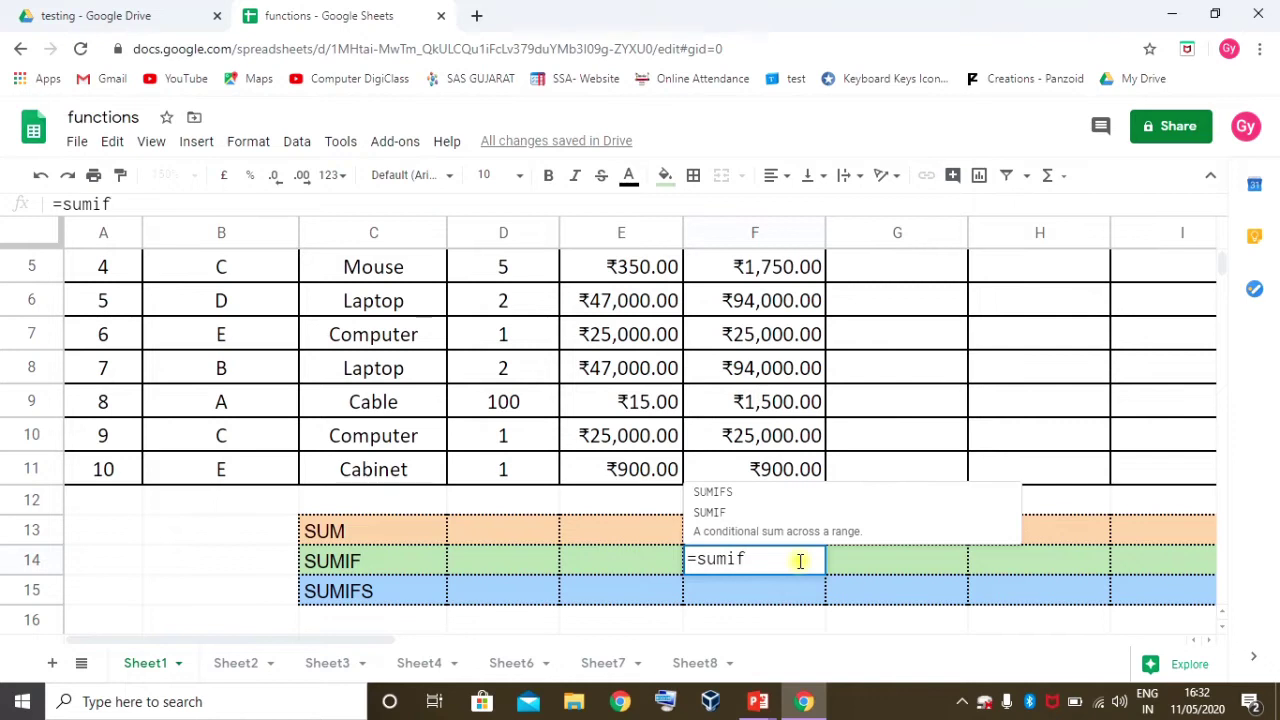
type("(")
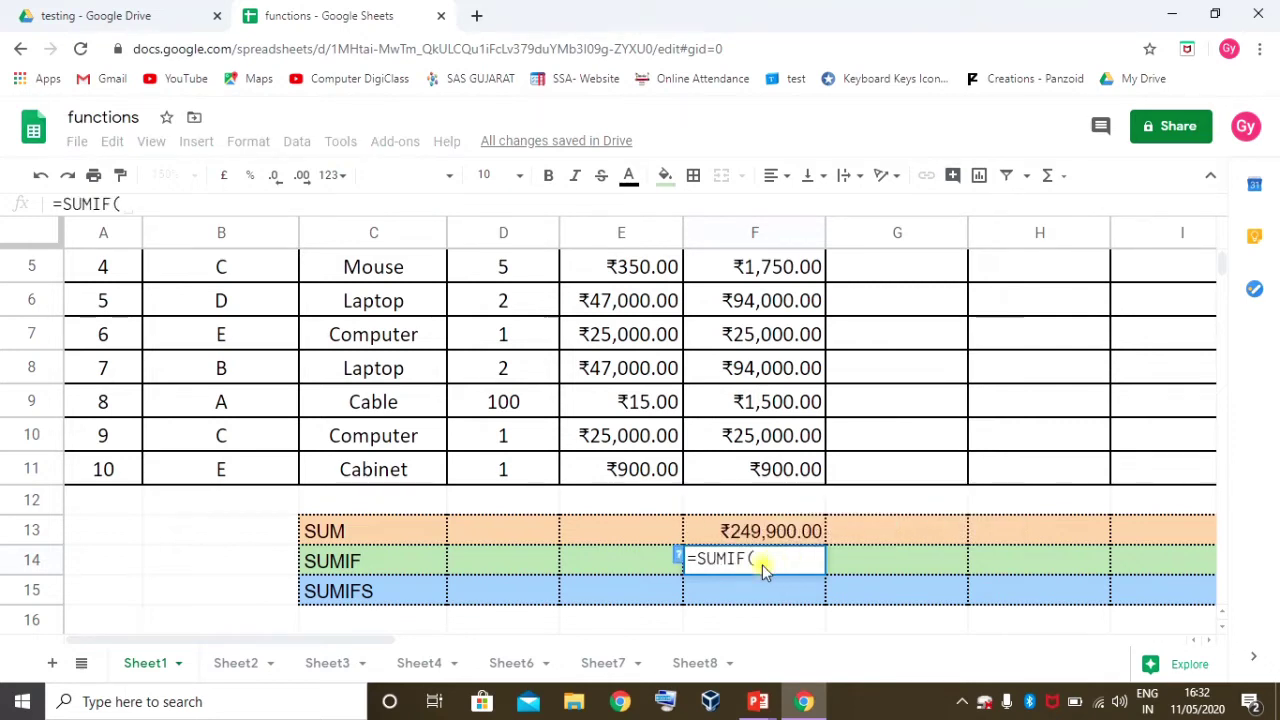
left_click(678, 556)
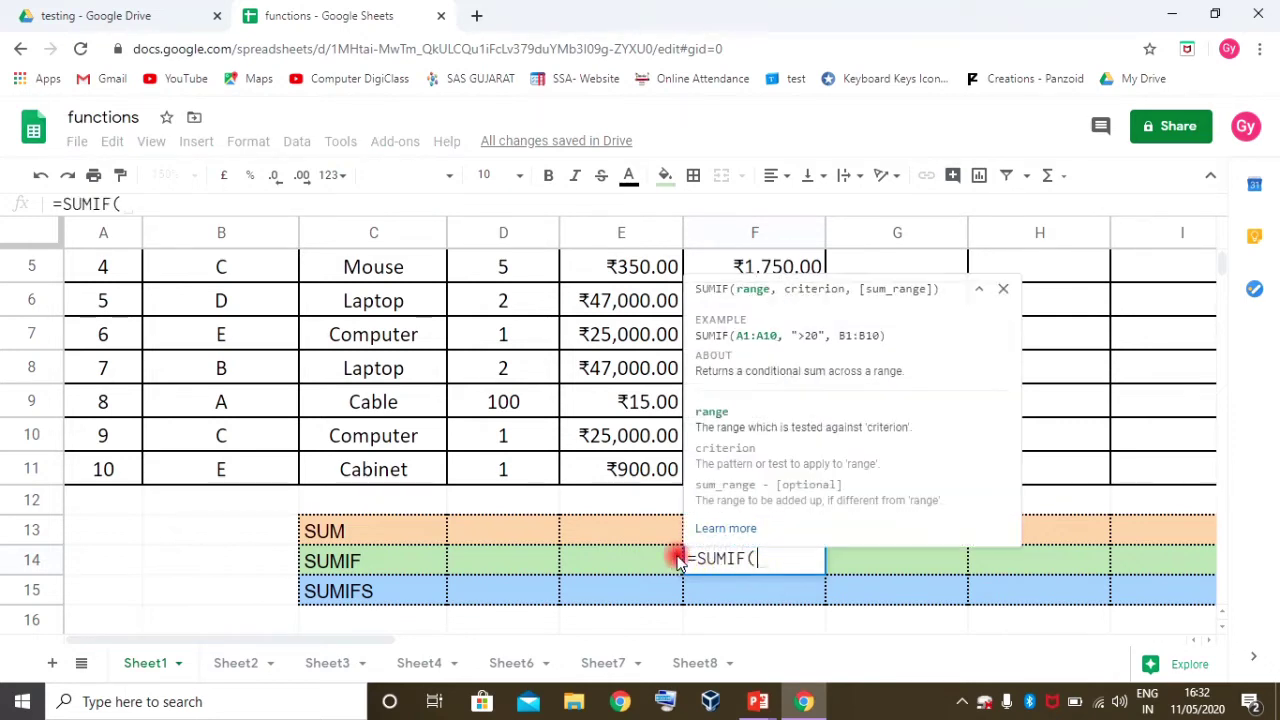
left_click(979, 288)
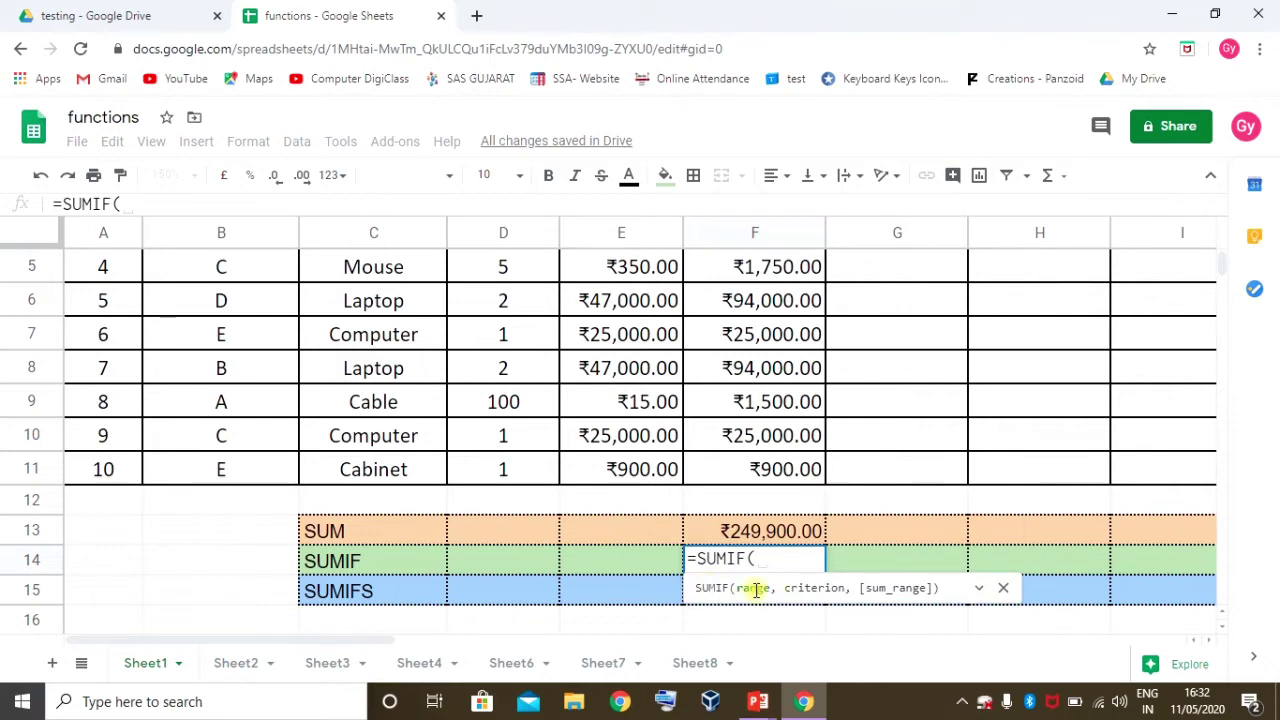
left_click(769, 469)
mouse_move(775, 430)
left_mouse_down()
mouse_move(780, 302)
mouse_move(766, 466)
left_mouse_up()
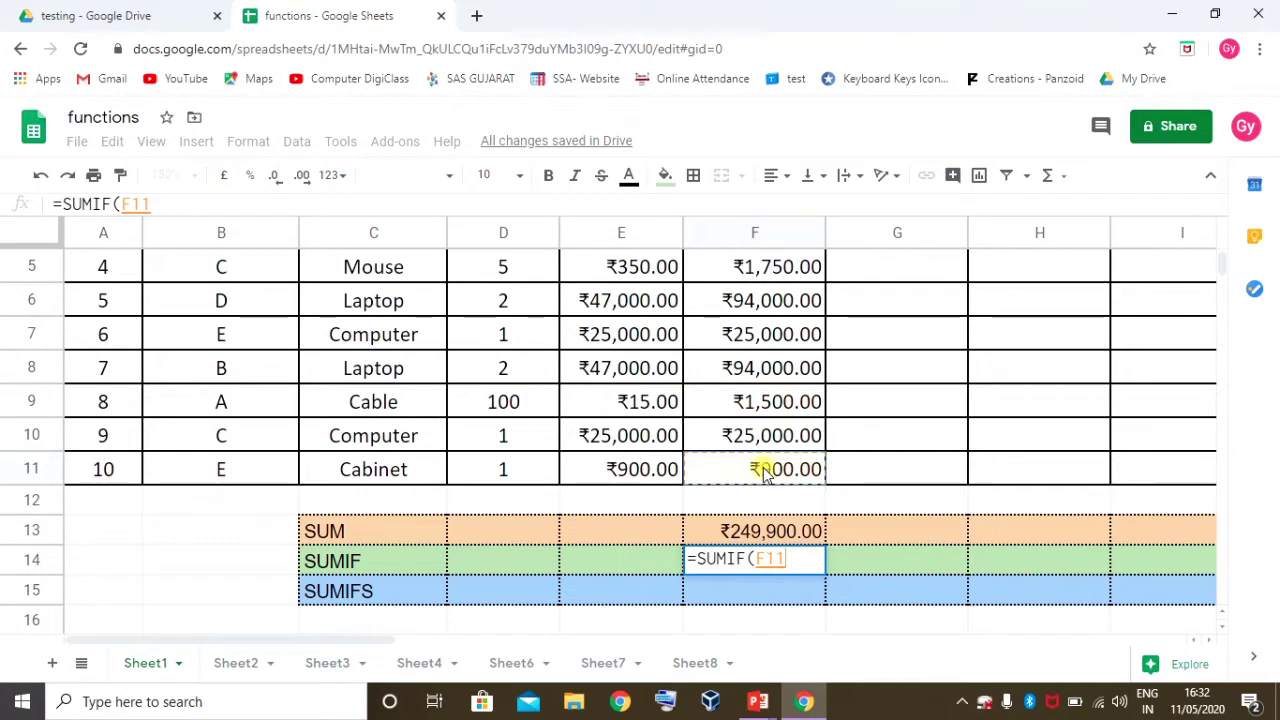
Complete =SUMIF(B2:B11,"A",F2:F11) for customer A, giving ₹6,500.00
mouse_move(251, 470)
left_mouse_down()
mouse_move(268, 298)
mouse_move(243, 299)
left_mouse_up()
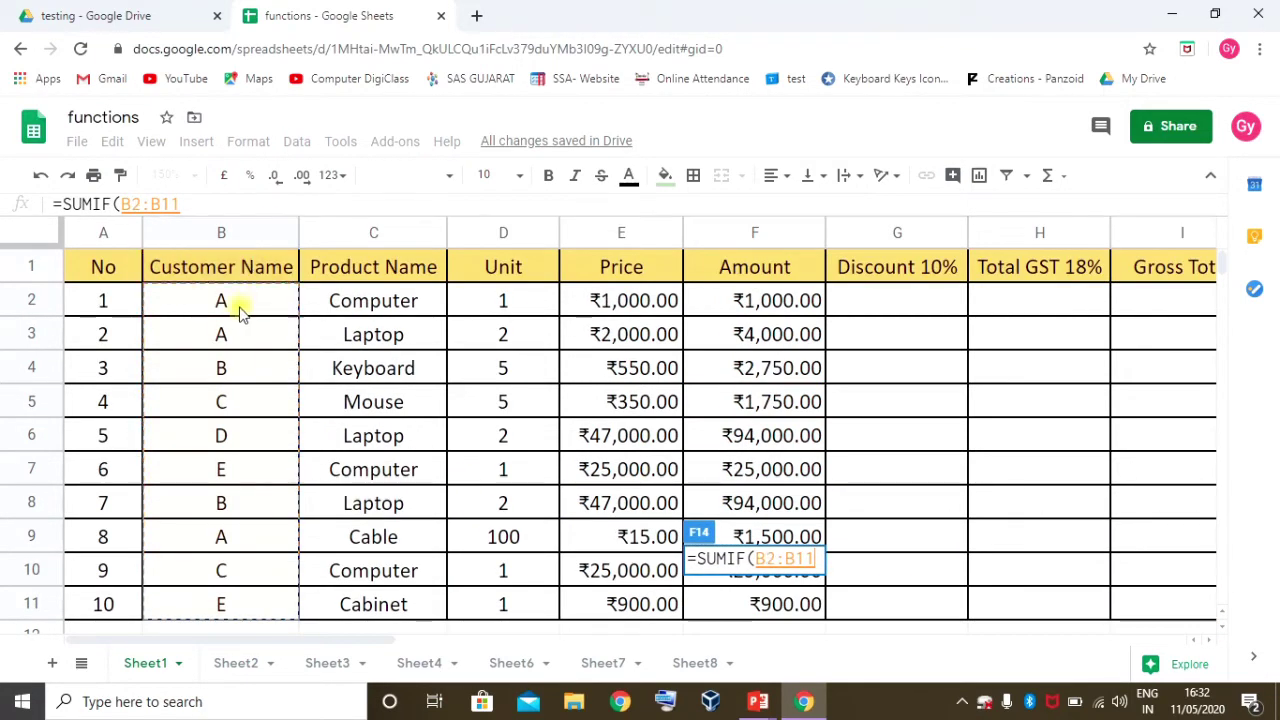
type(",")
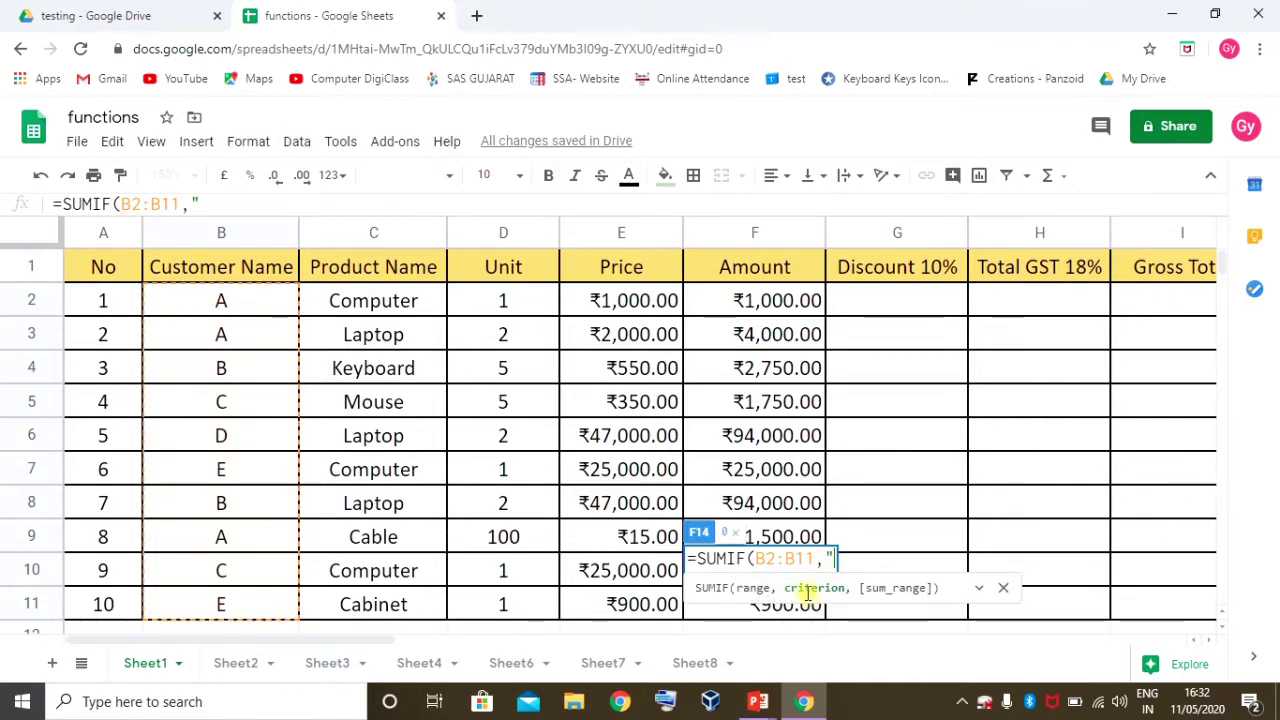
type("\"=")
type("A")
key("BackSpace")
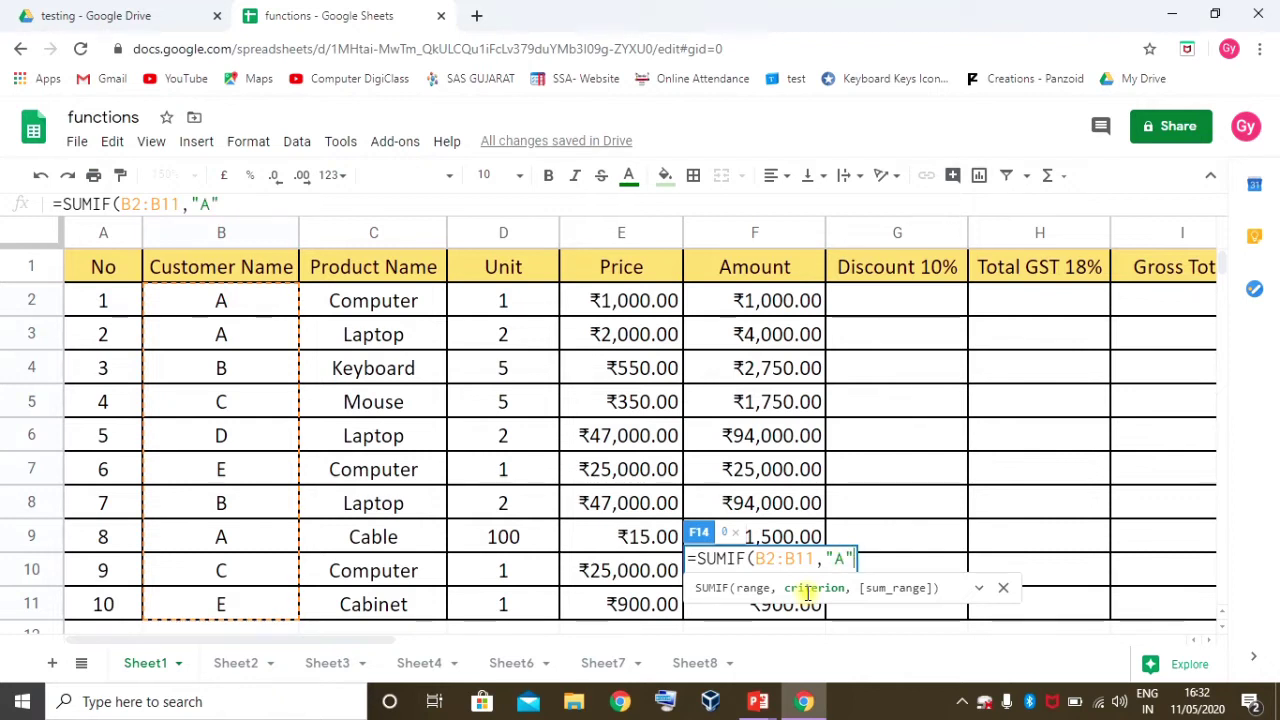
type(",")
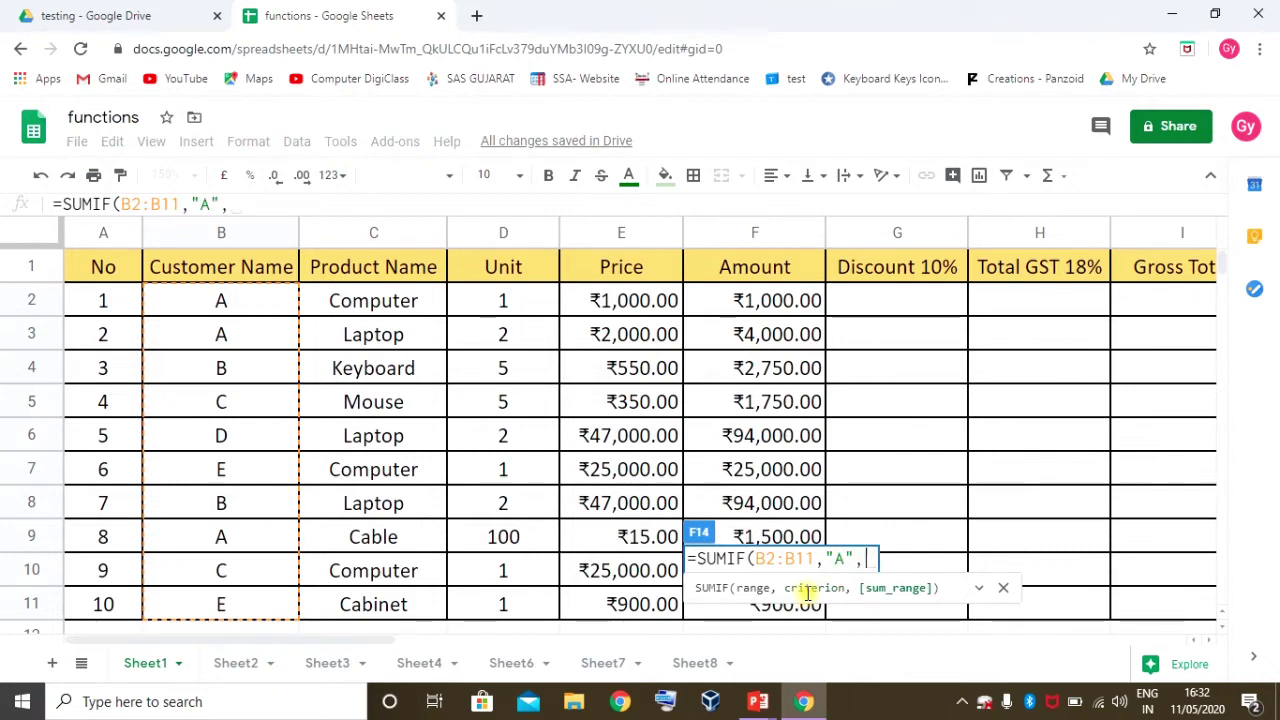
left_click(755, 298)
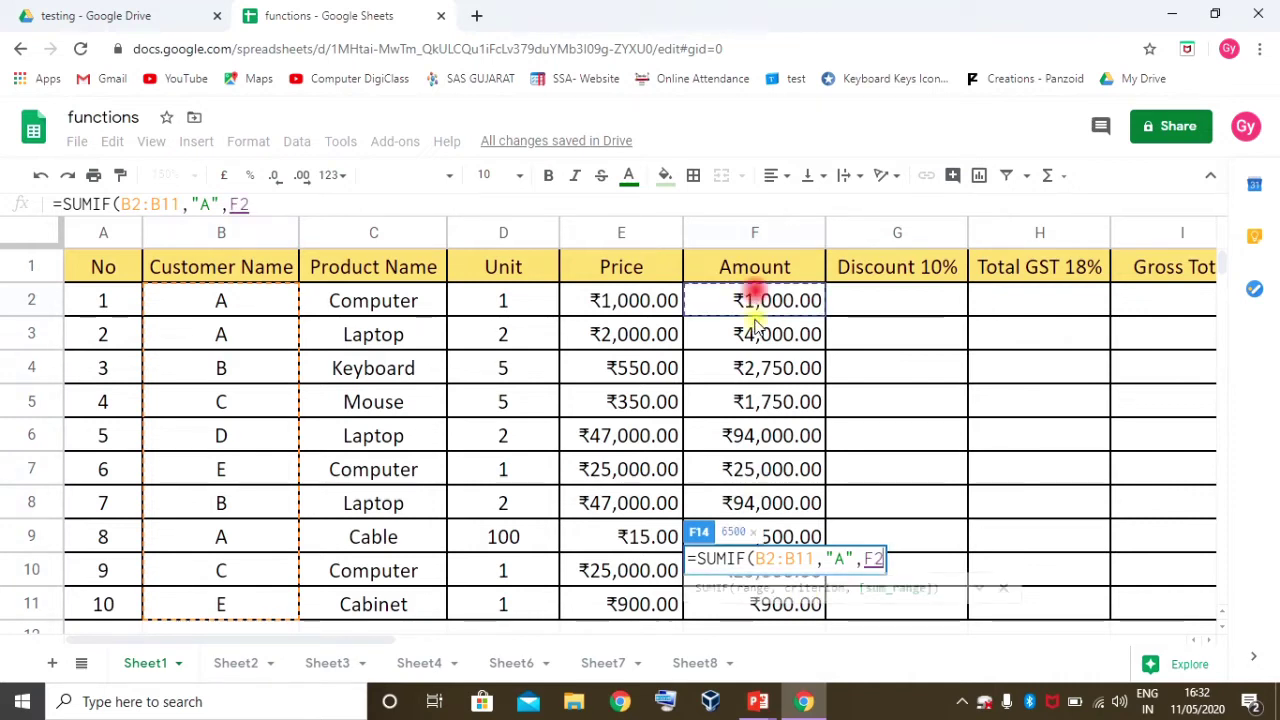
left_click_drag(757, 318, 728, 603)
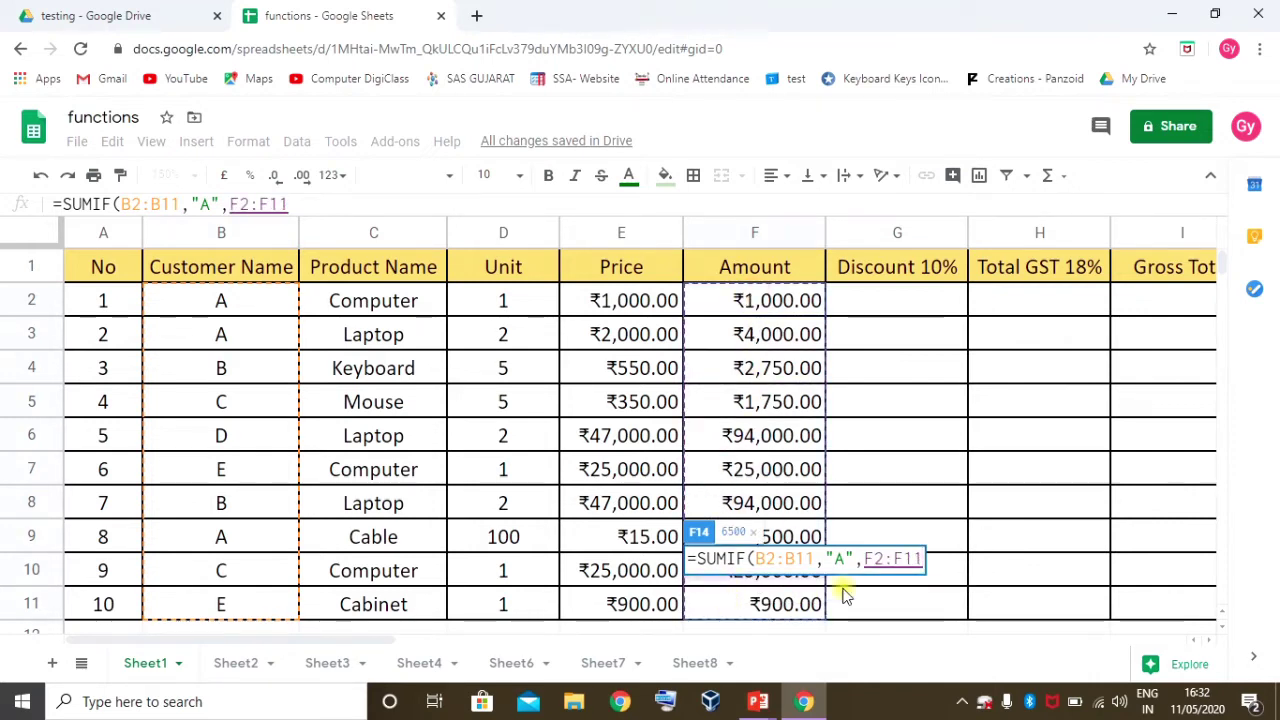
type(")")
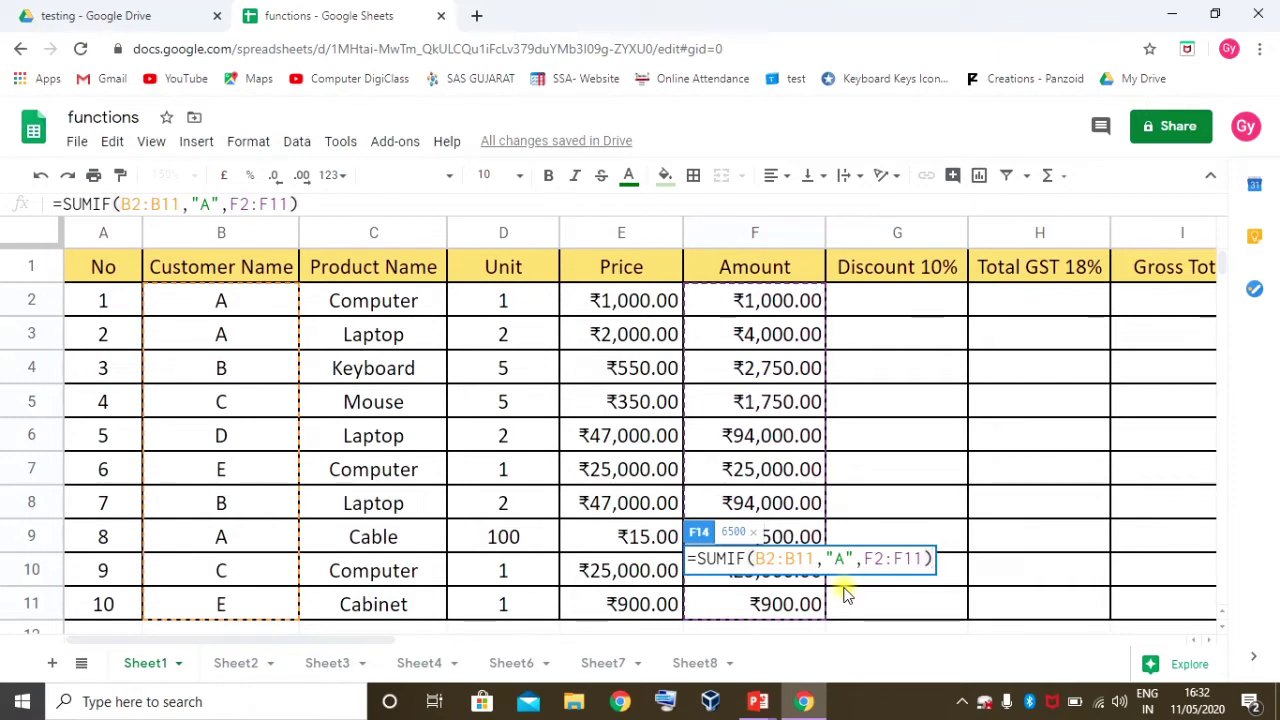
key("Return")
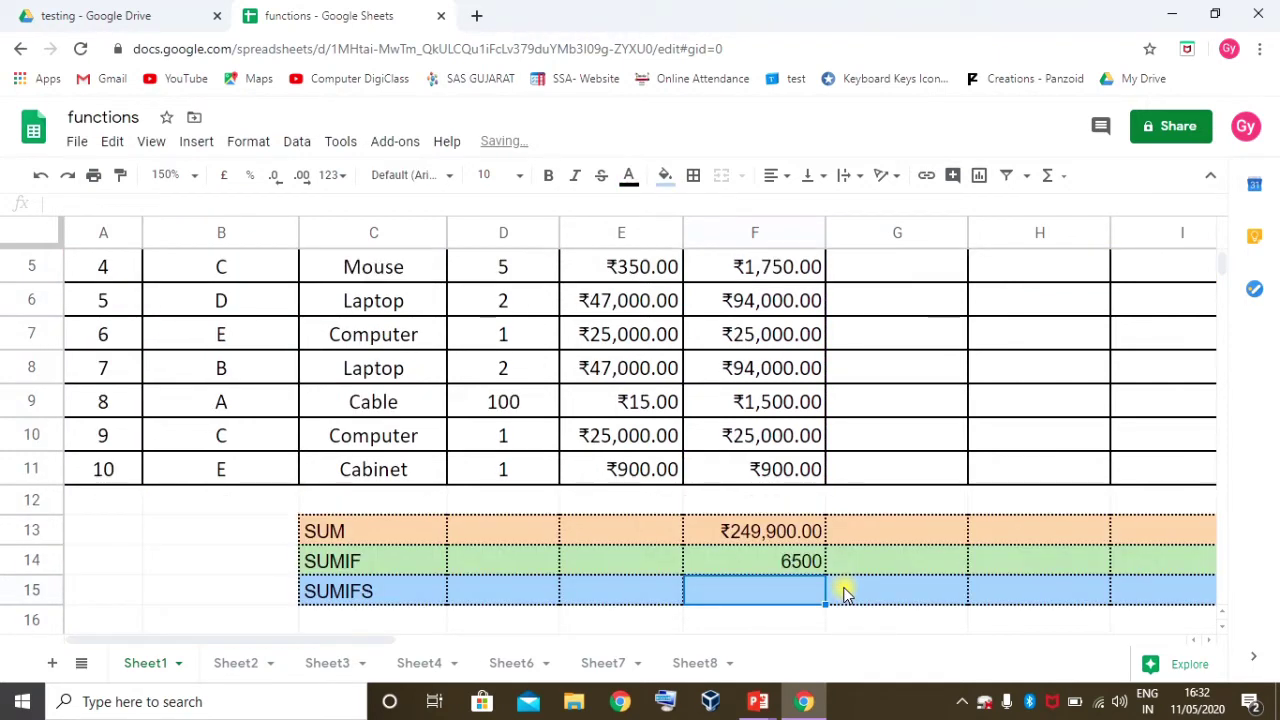
left_click(766, 557)
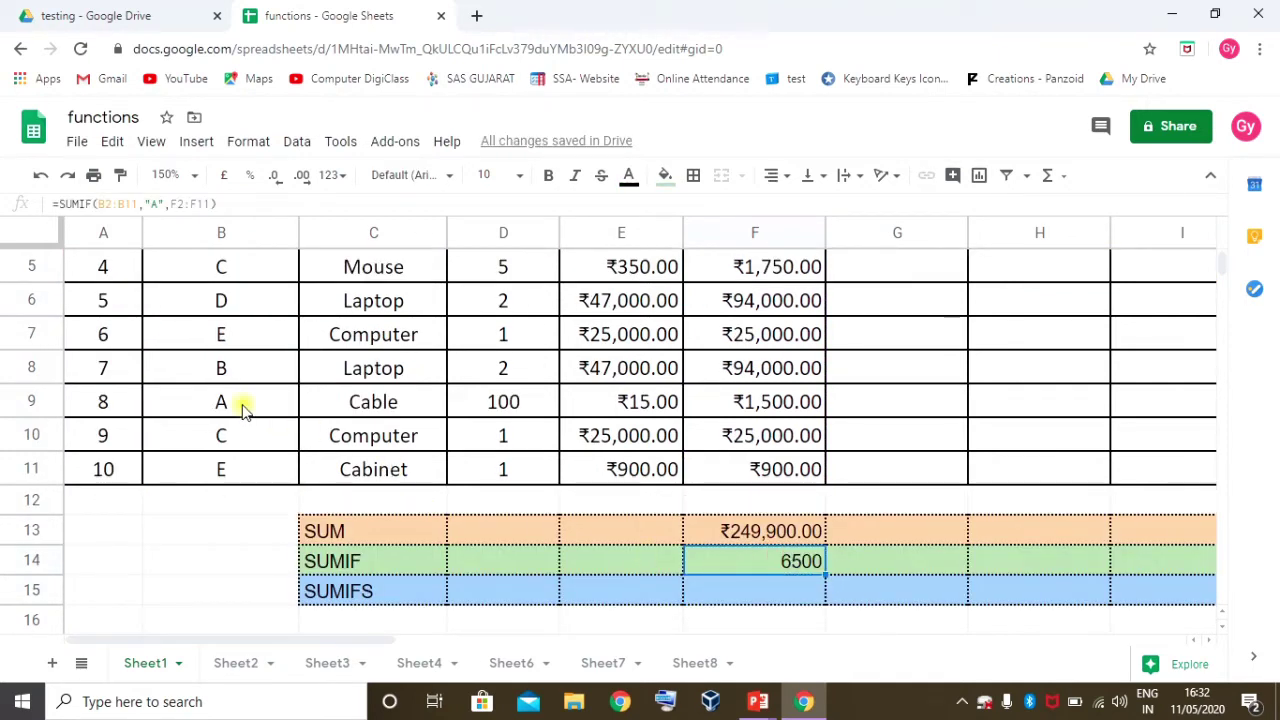
left_click(786, 564)
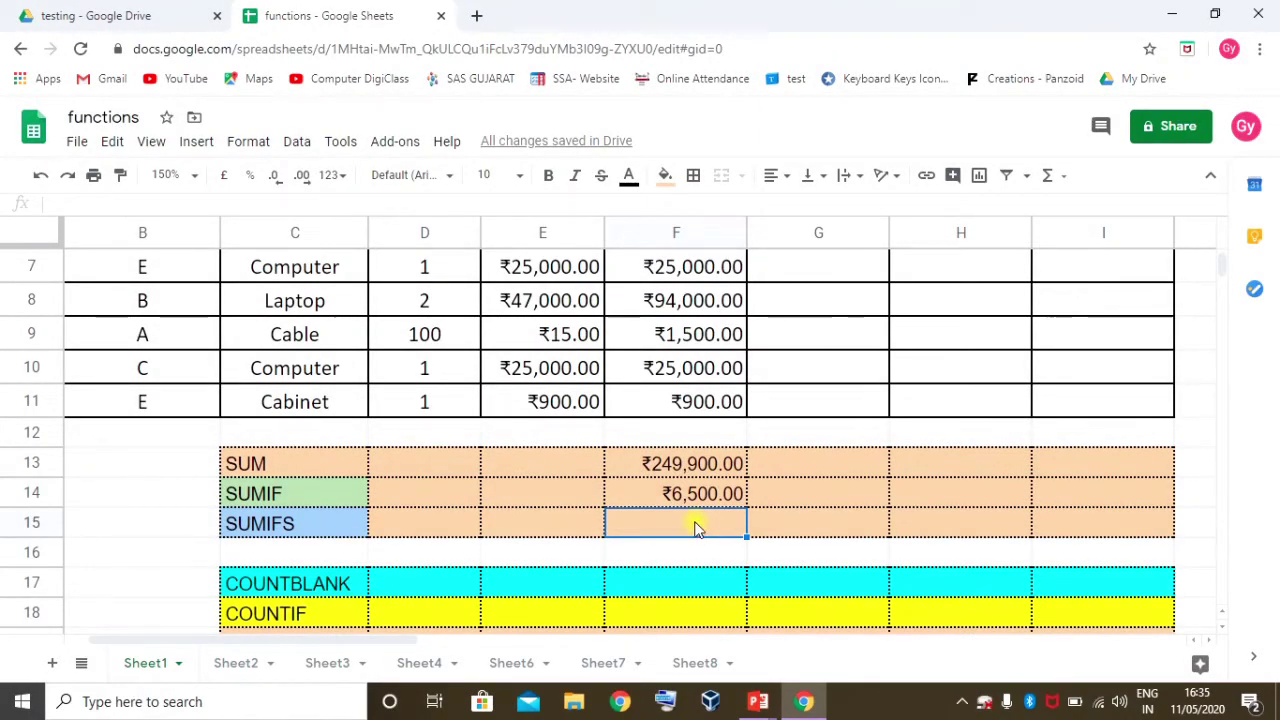
left_click_drag(314, 492, 316, 524)
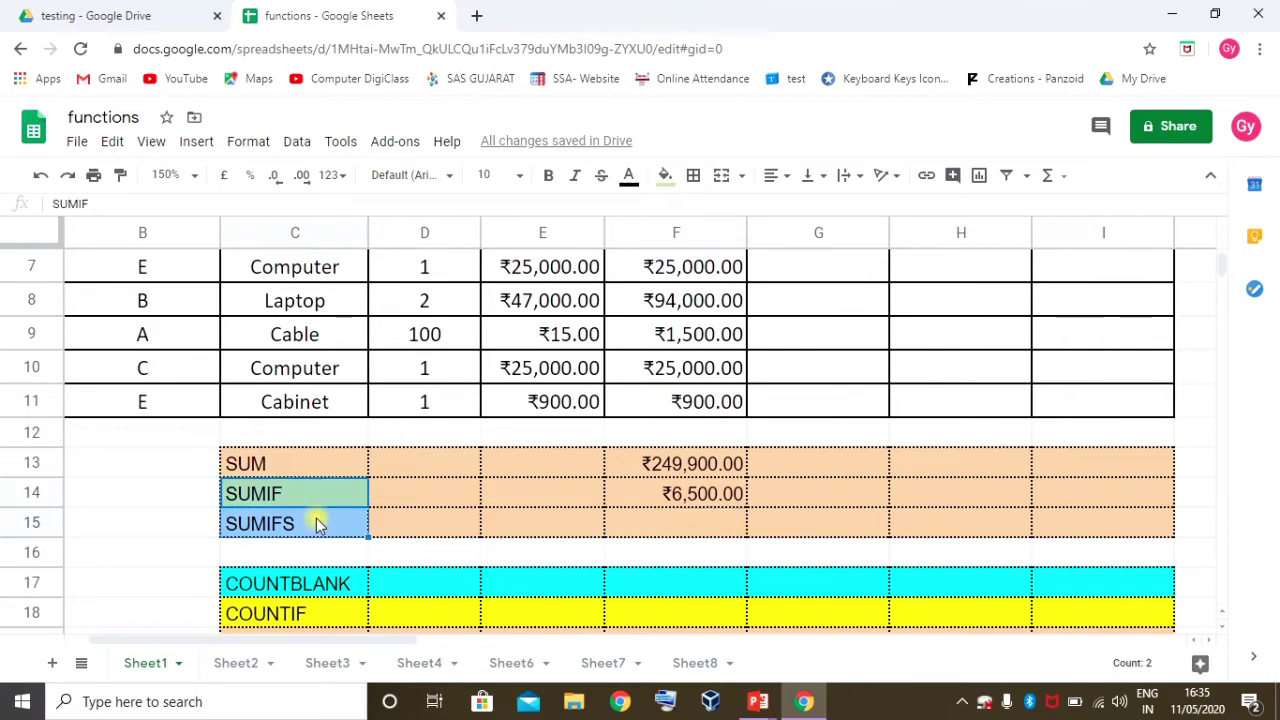
left_click(316, 494)
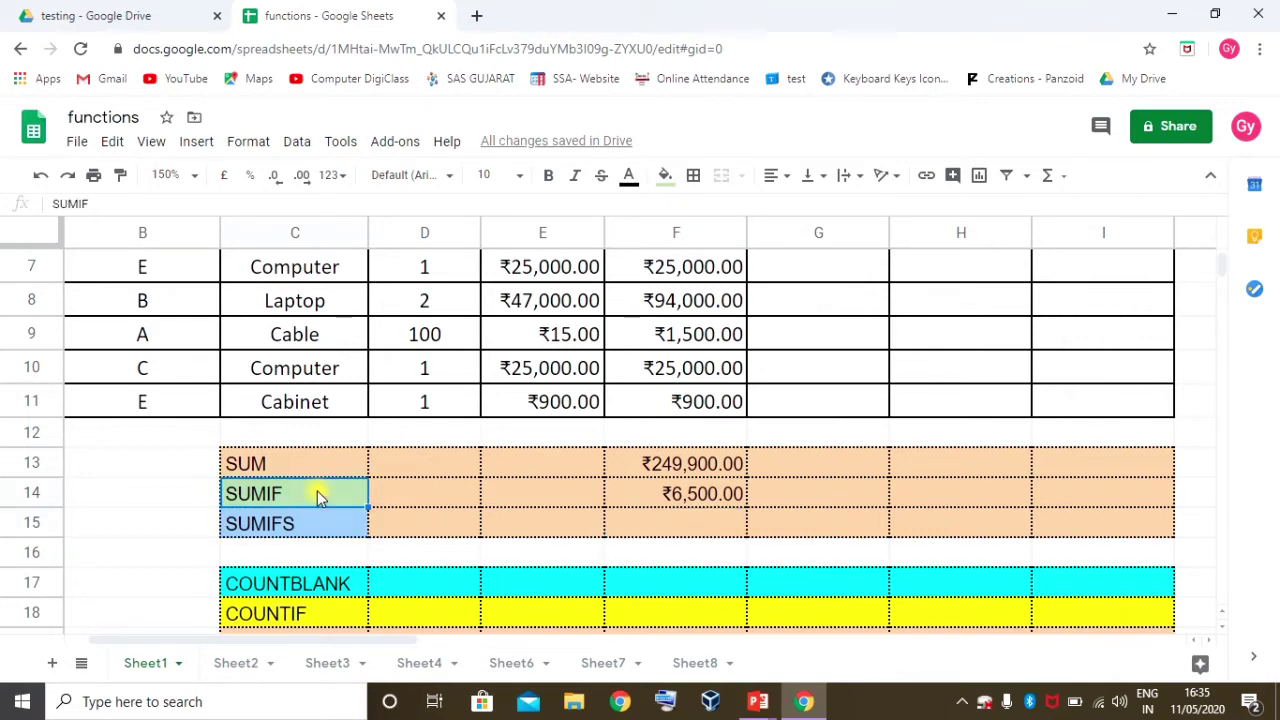
left_click(316, 526)
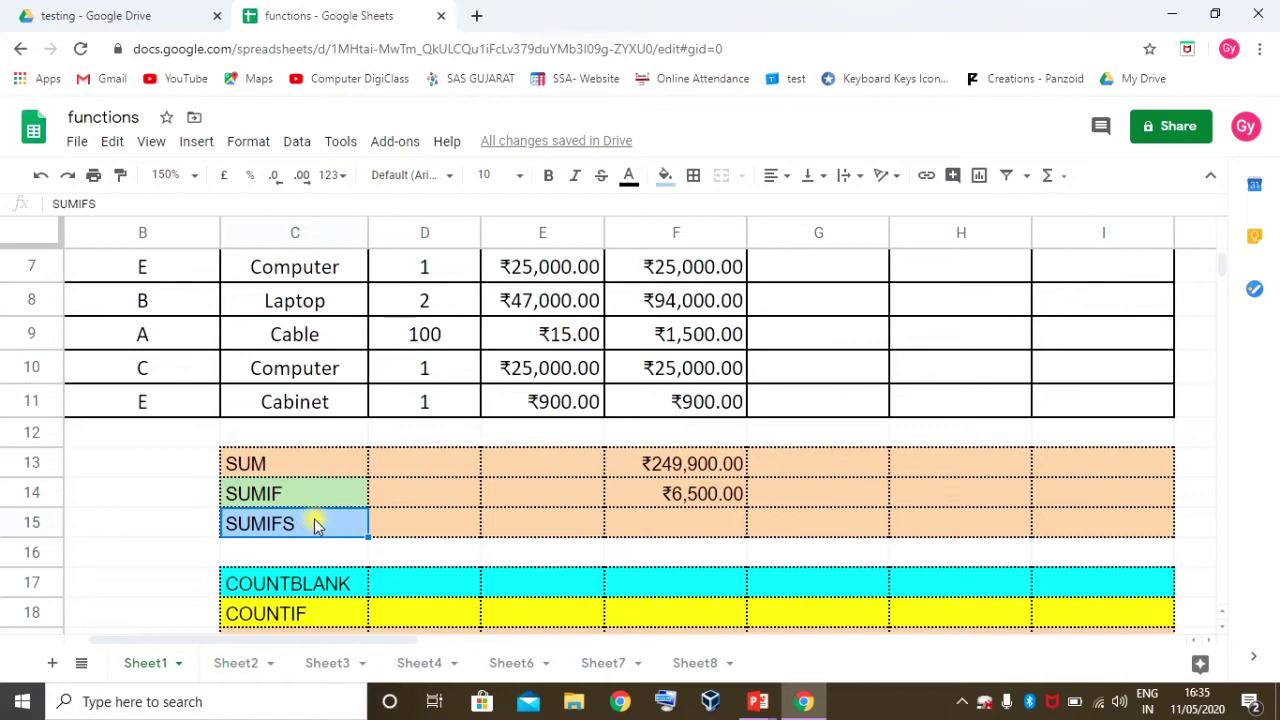
scroll(316, 526, "up", 2)
scroll(320, 528, "down", 1)
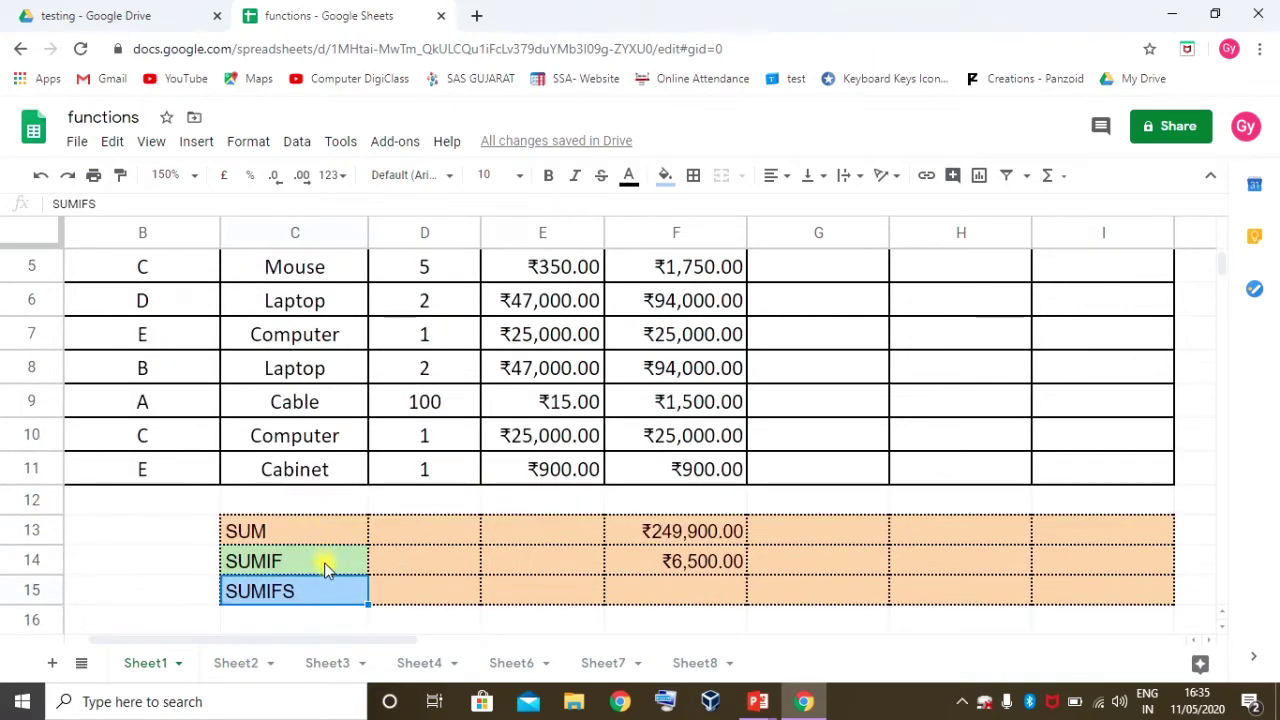
left_click(692, 588)
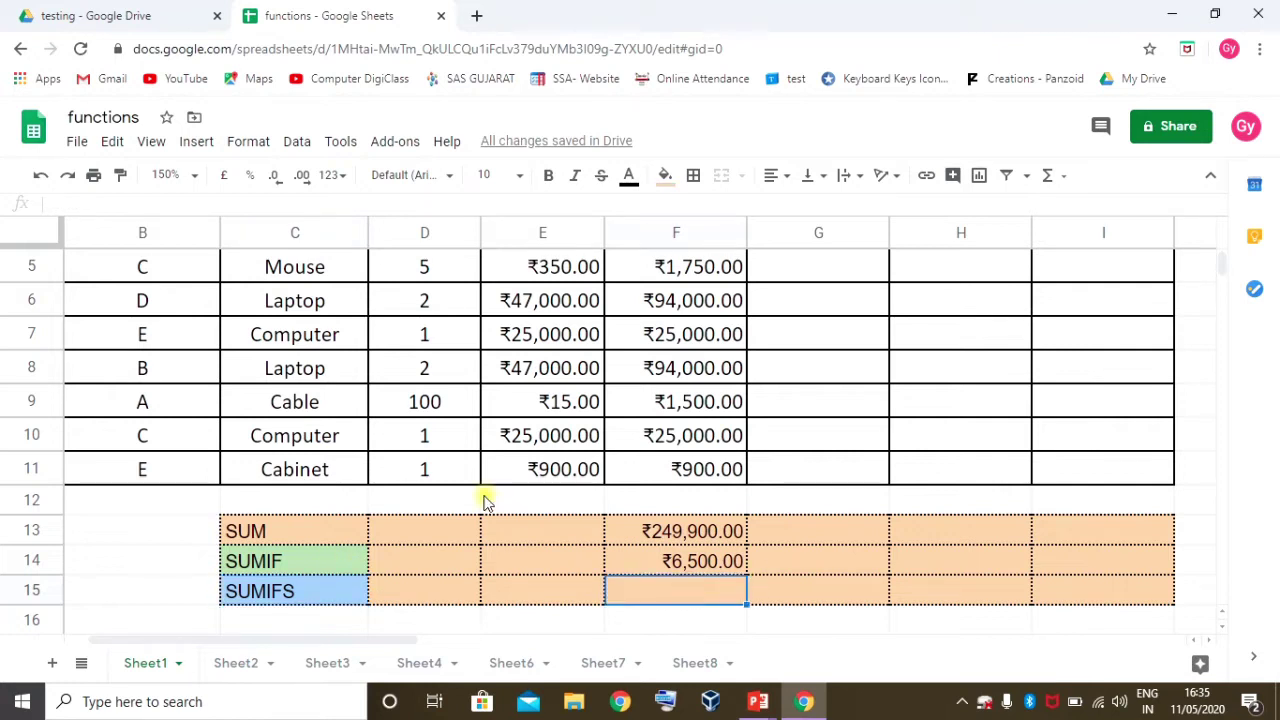
scroll(140, 331, "up", 1)
scroll(152, 320, "up", 1)
left_click(155, 300)
left_click_drag(155, 335, 157, 364)
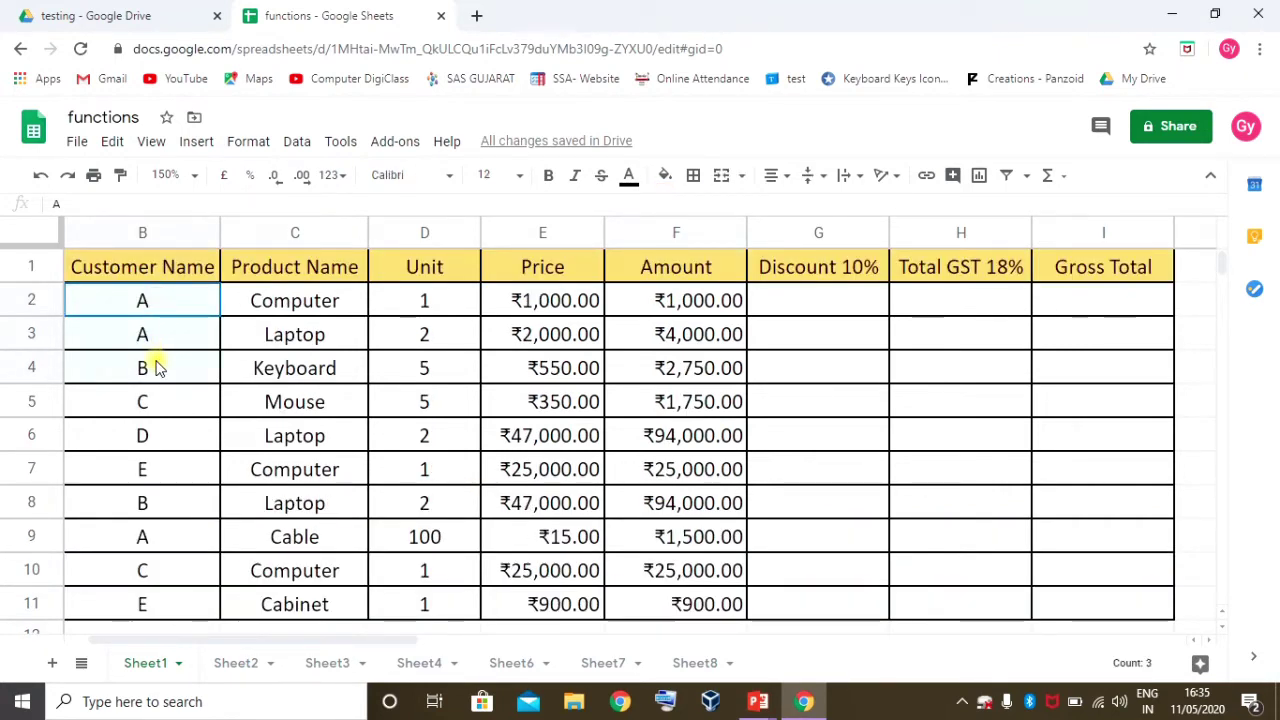
left_click(312, 305)
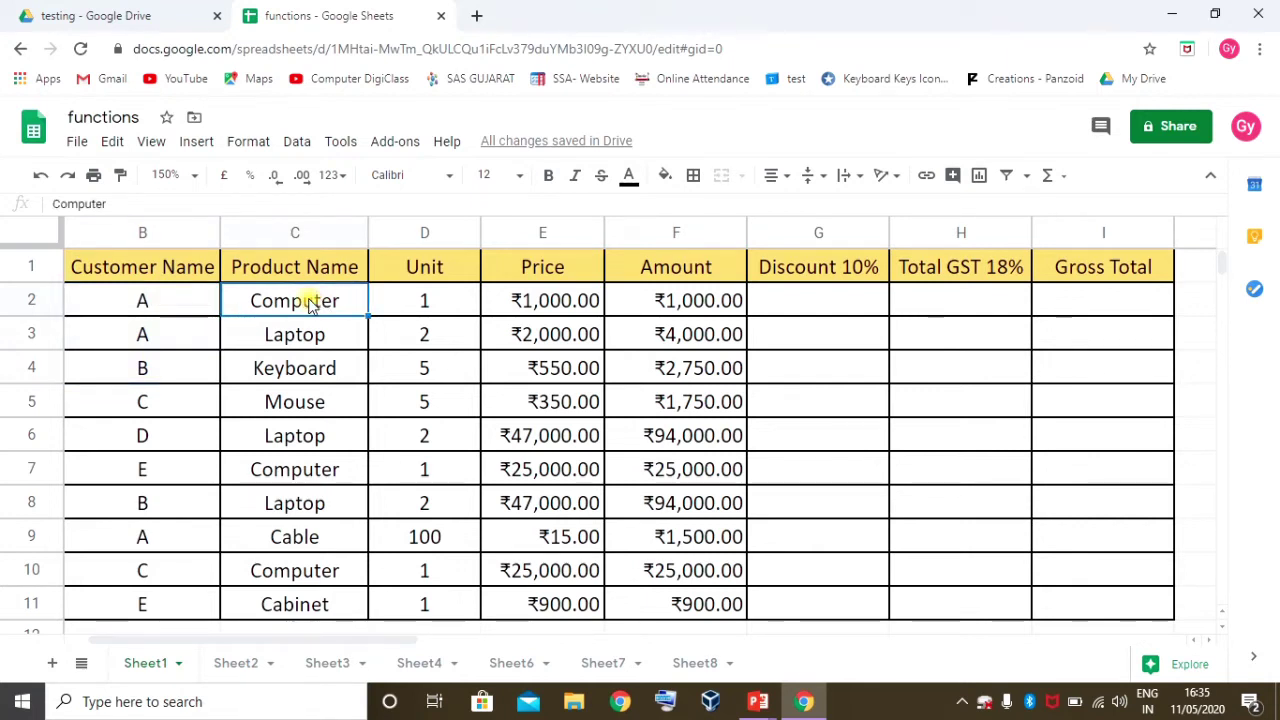
scroll(697, 455, "down", 5)
scroll(694, 477, "down", 2)
left_click(690, 460)
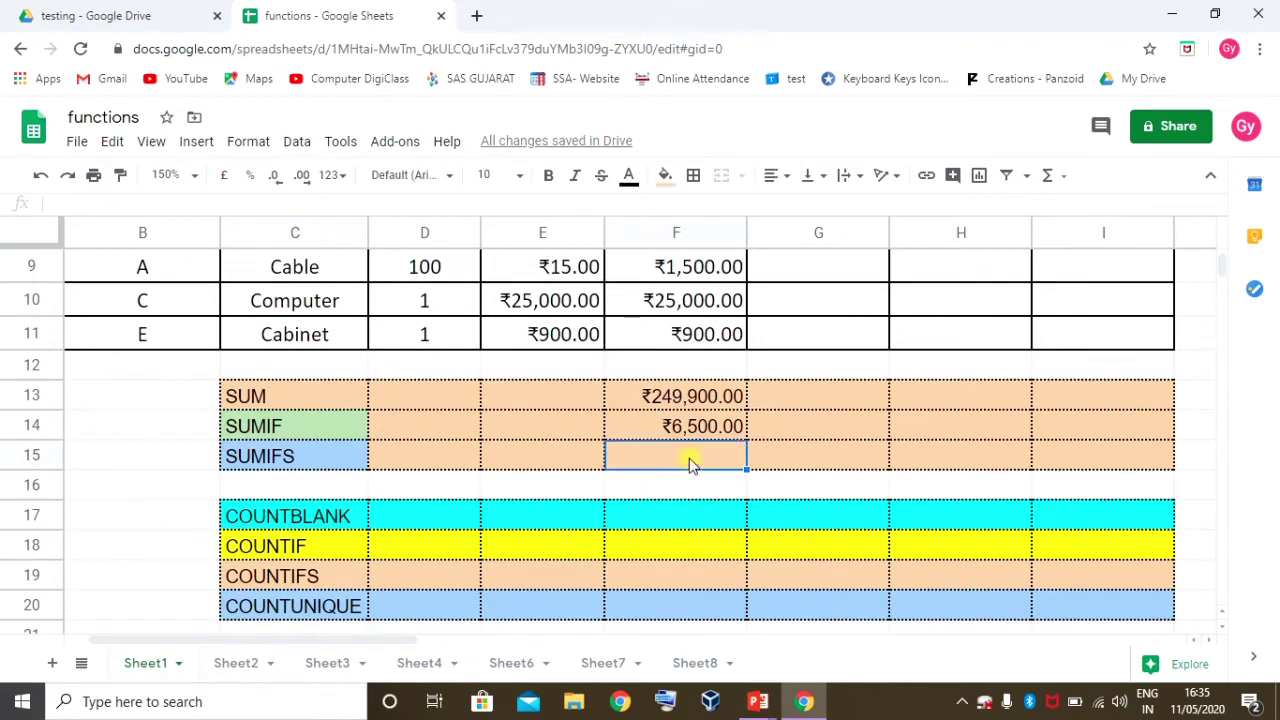
Start =SUMIFS in F15 with the sum range F2:F11
type("=")
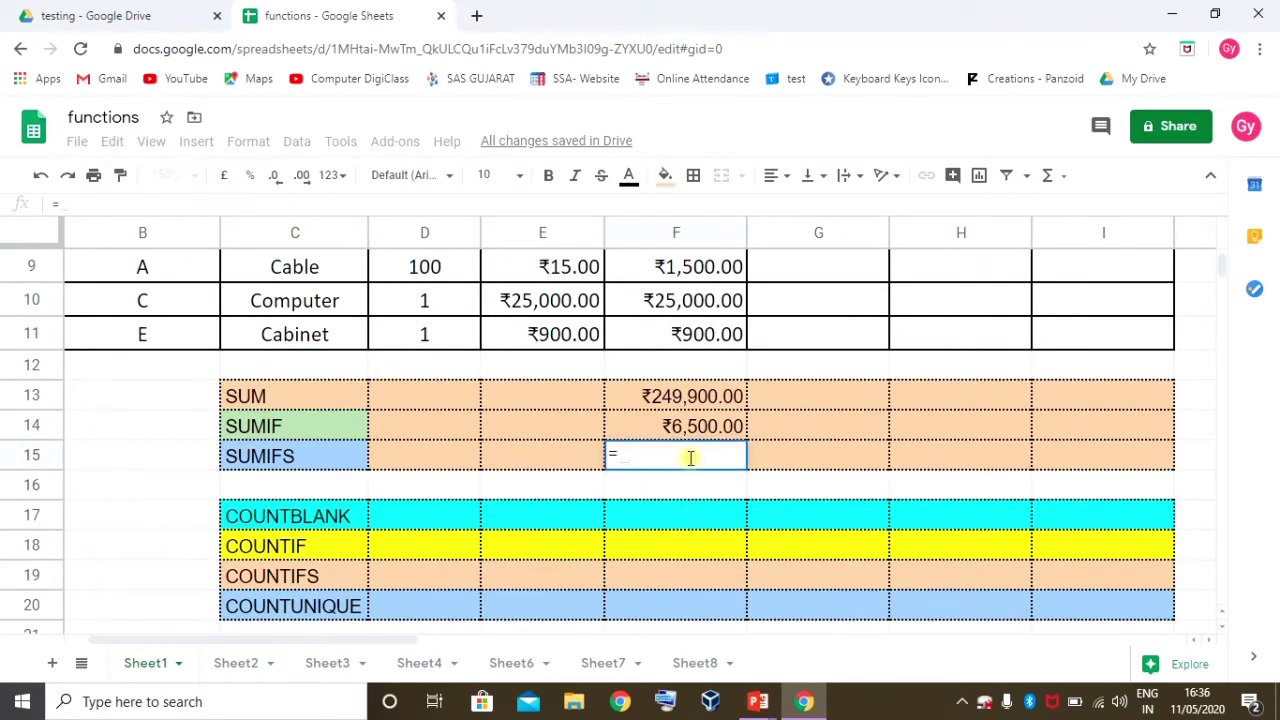
type("sumif")
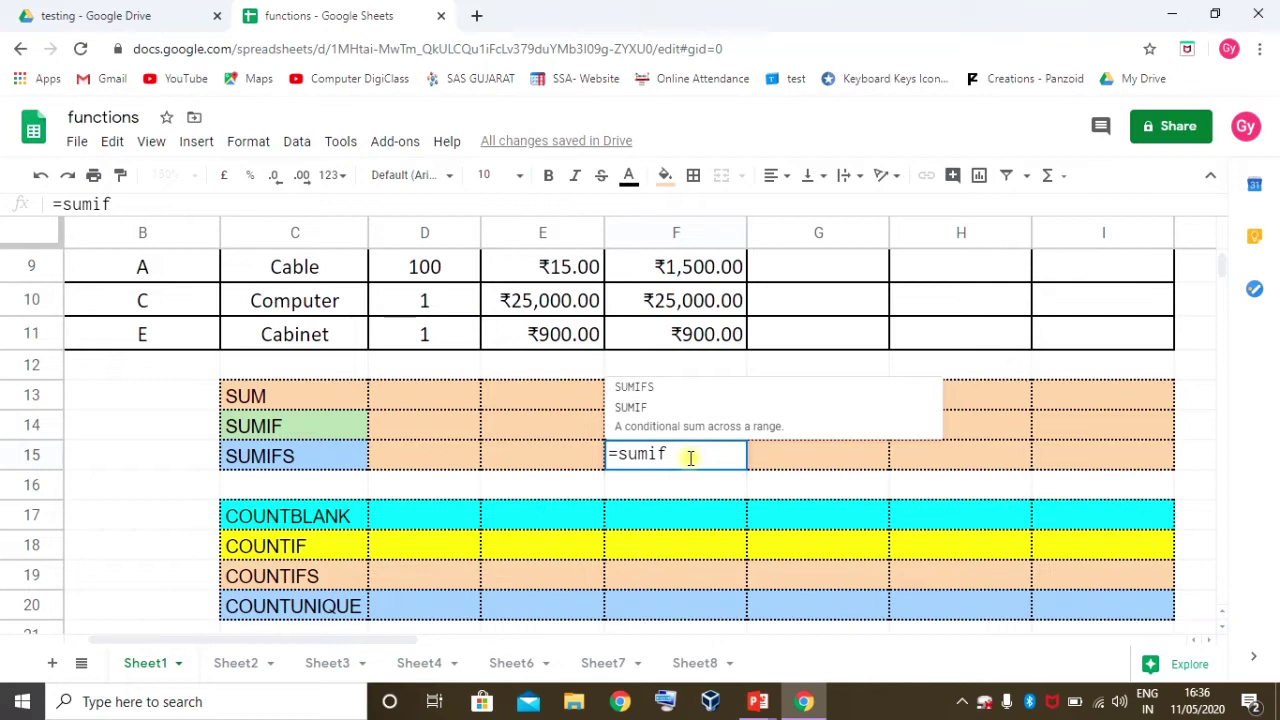
type("s")
key("Tab")
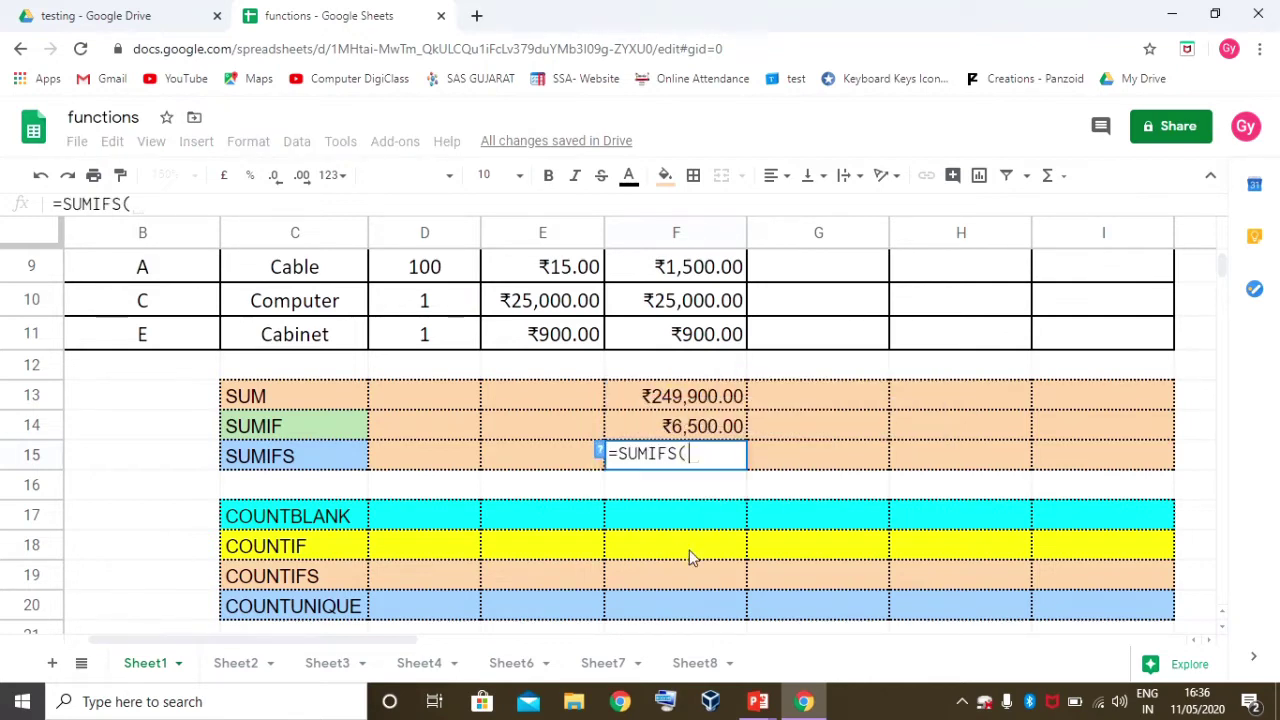
left_click(601, 456)
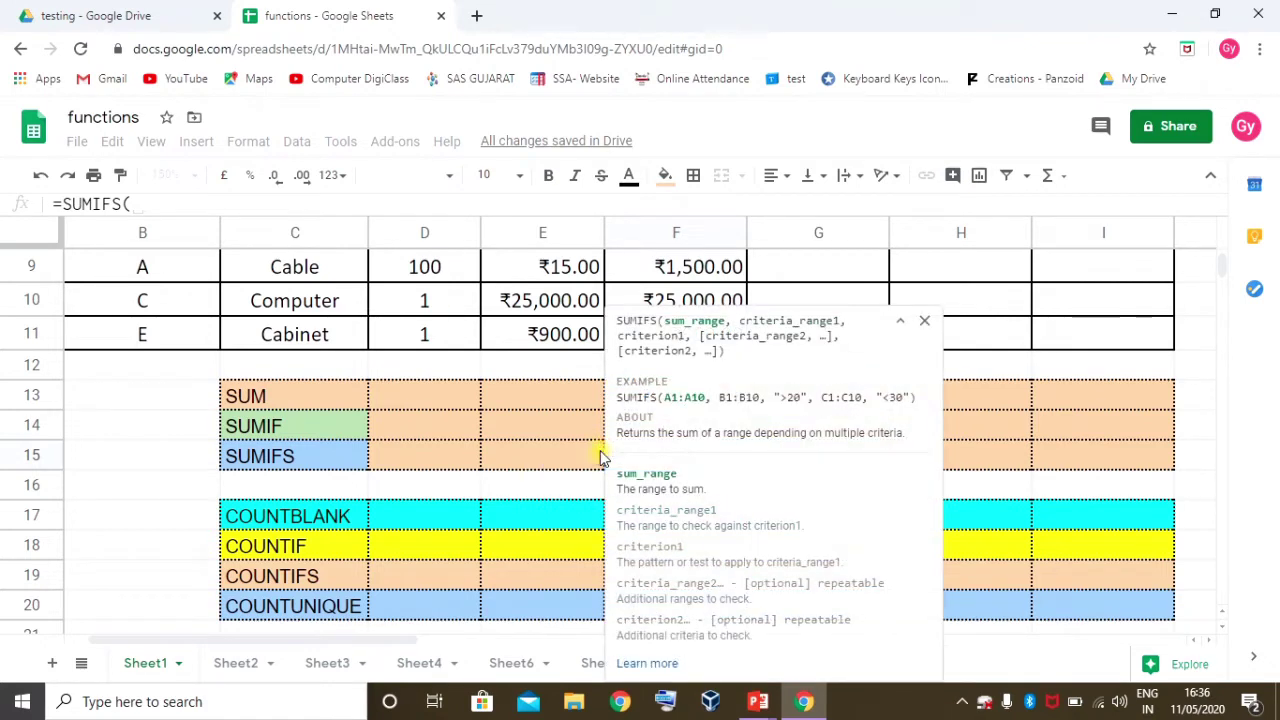
left_click(900, 321)
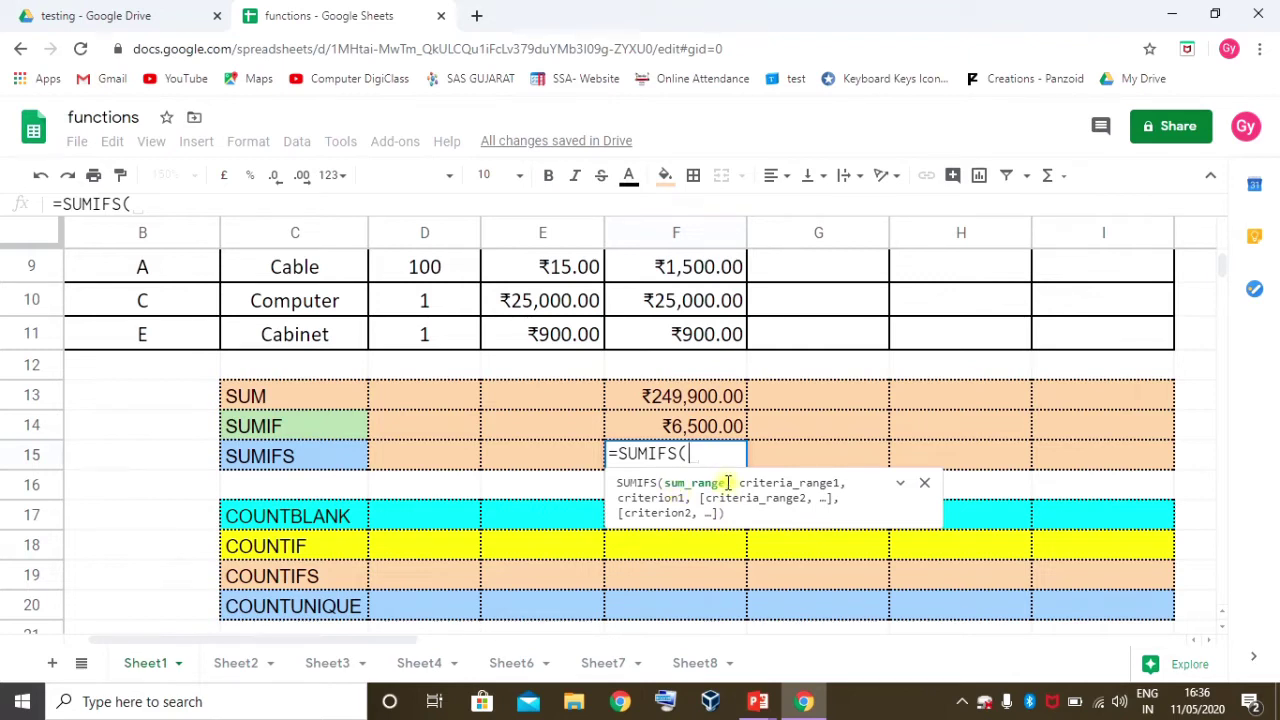
left_click(716, 334)
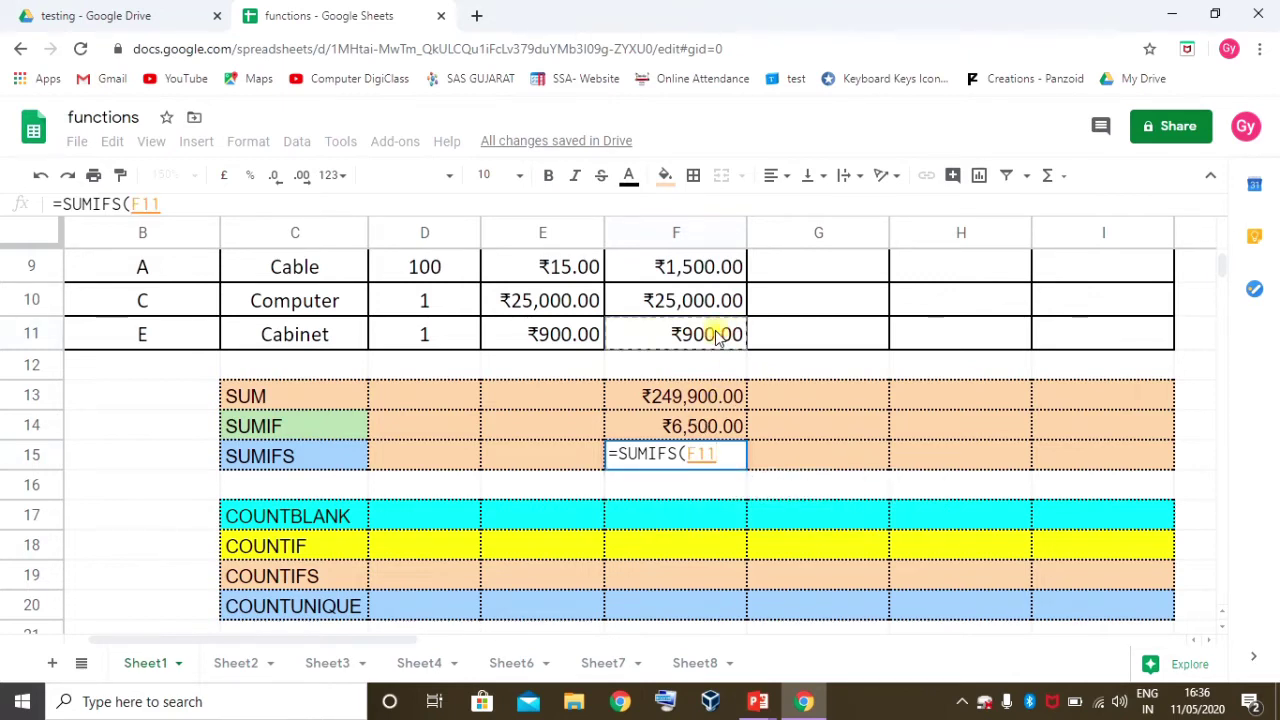
key("ctrl+shift+Up")
key("shift+Down")
key("shift+Down")
key("shift+Up")
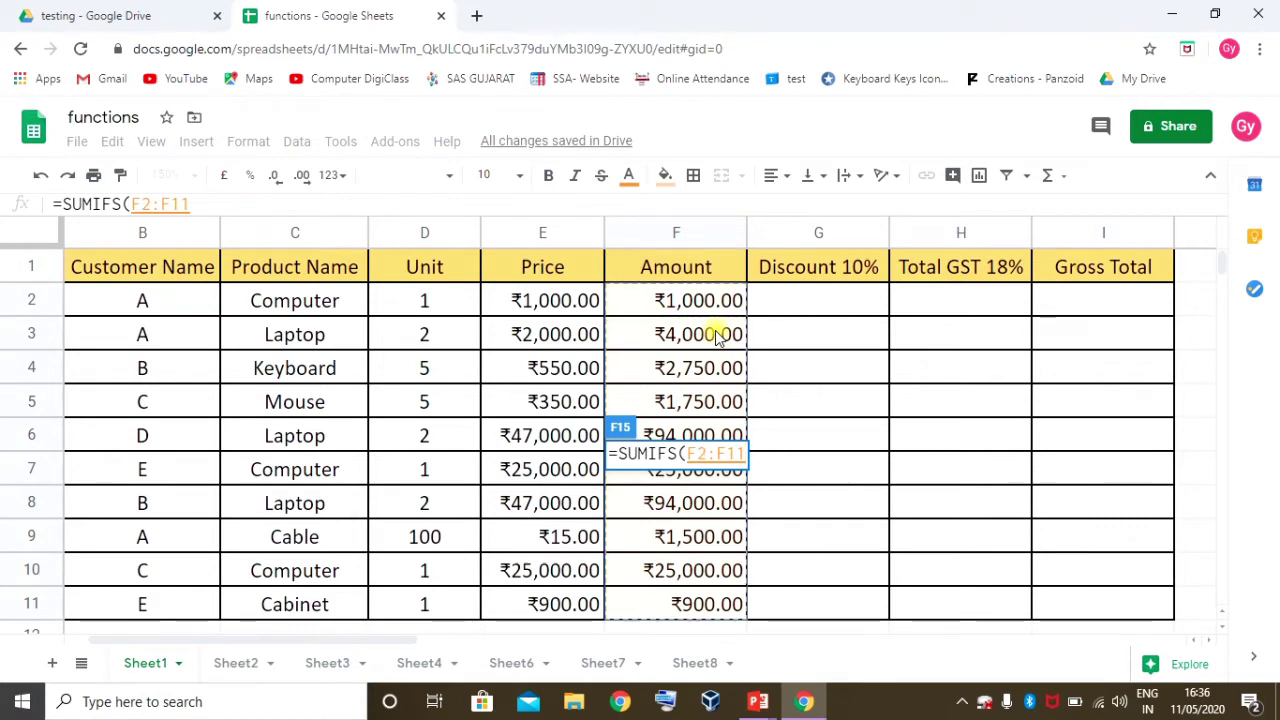
type(",")
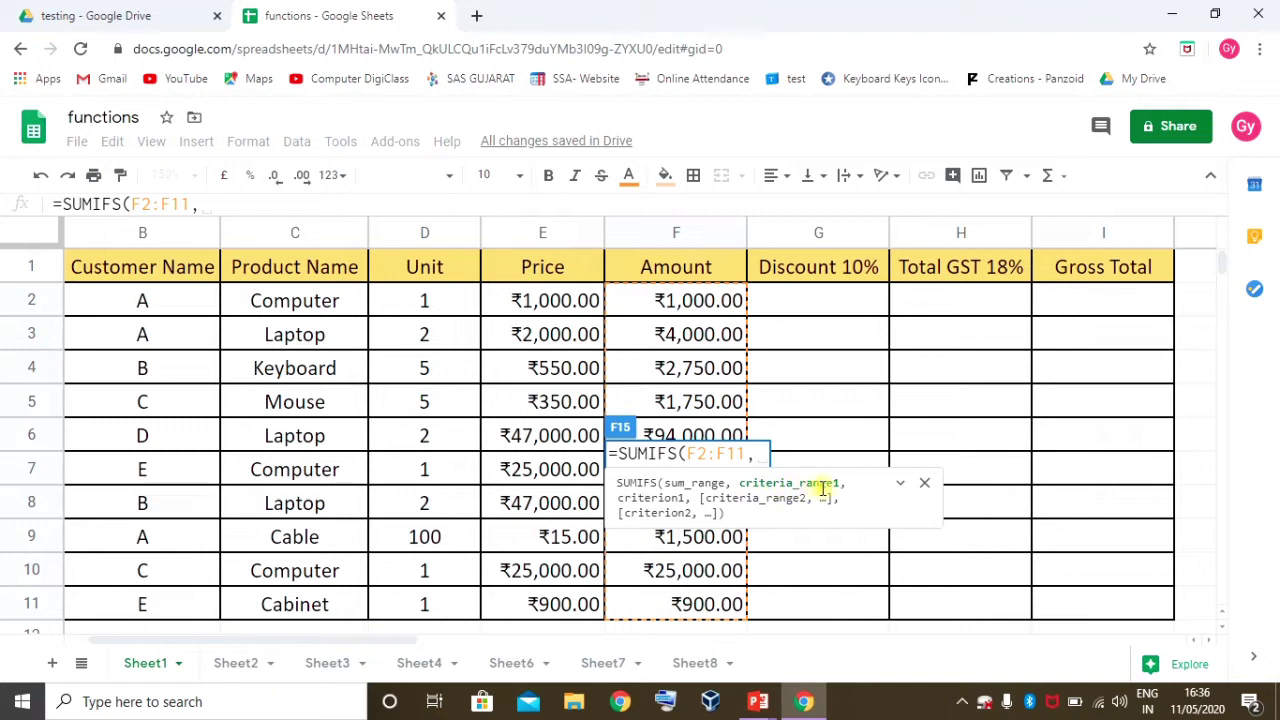
Add criteria B2:B11 = "A" and C2:C11 = "Computer", giving ₹1,000.00
left_click(145, 300)
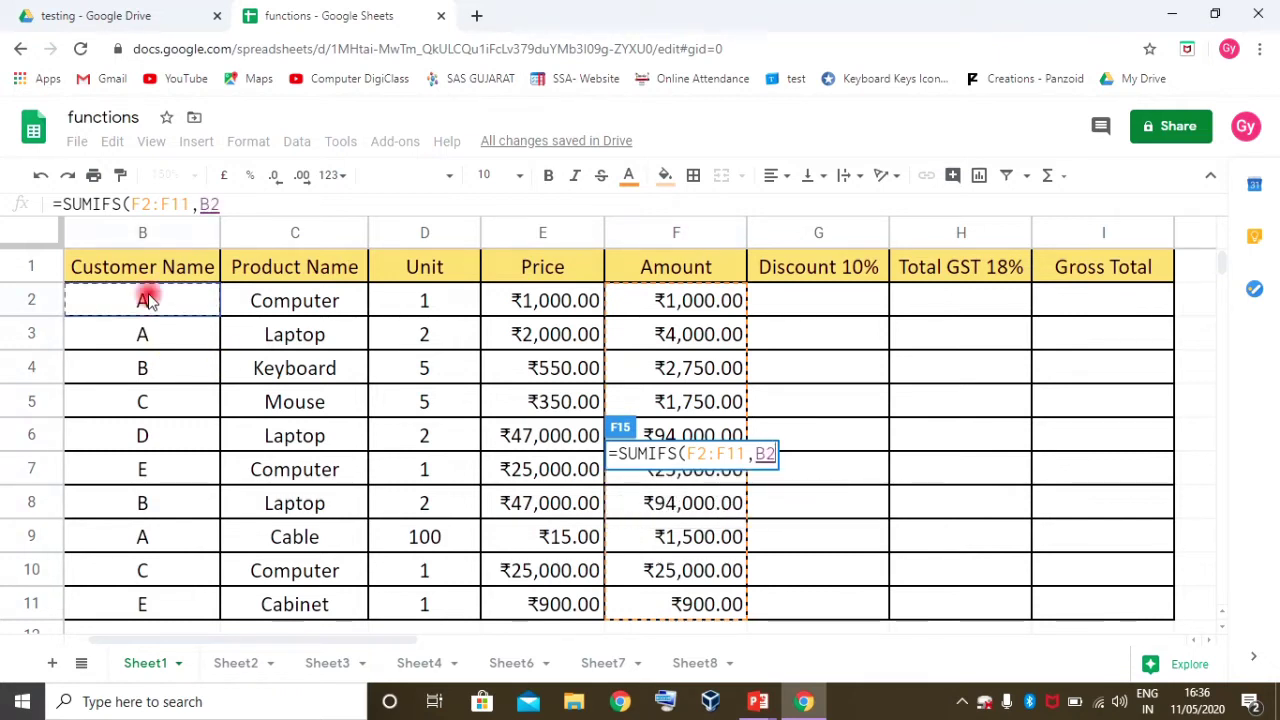
key("ctrl+shift+Down")
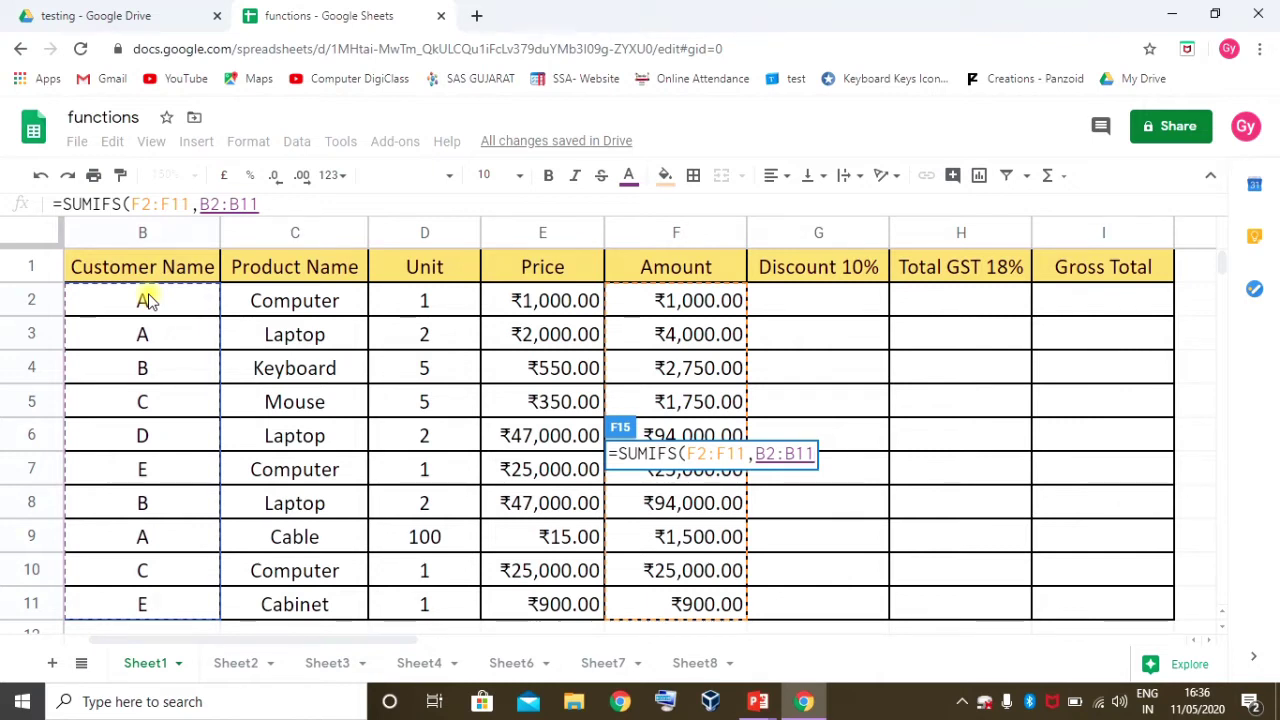
type(",")
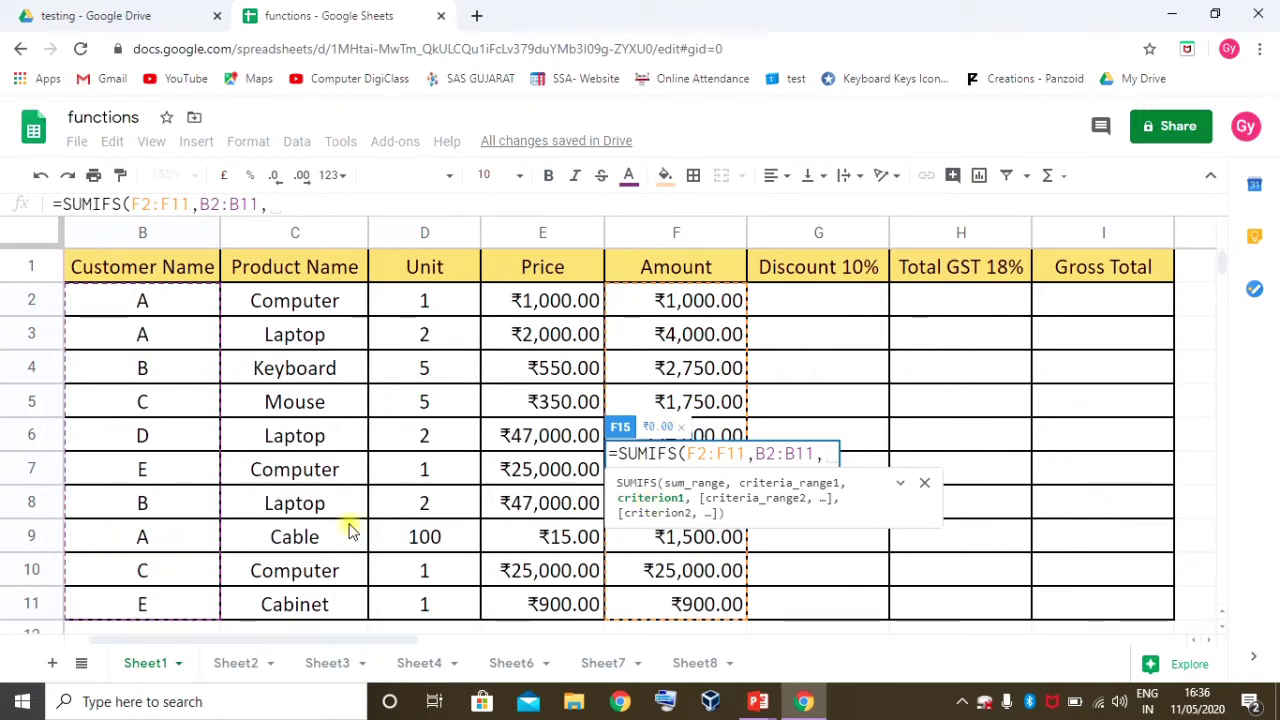
type("\"")
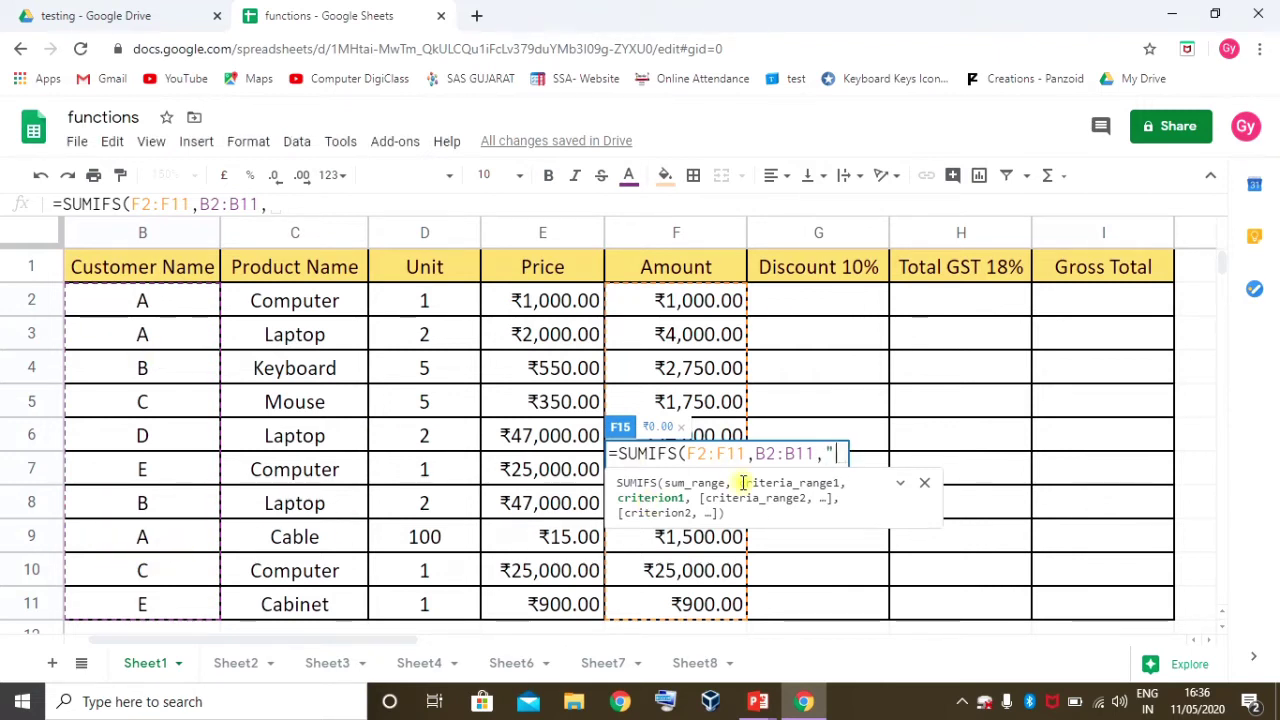
type("A\"")
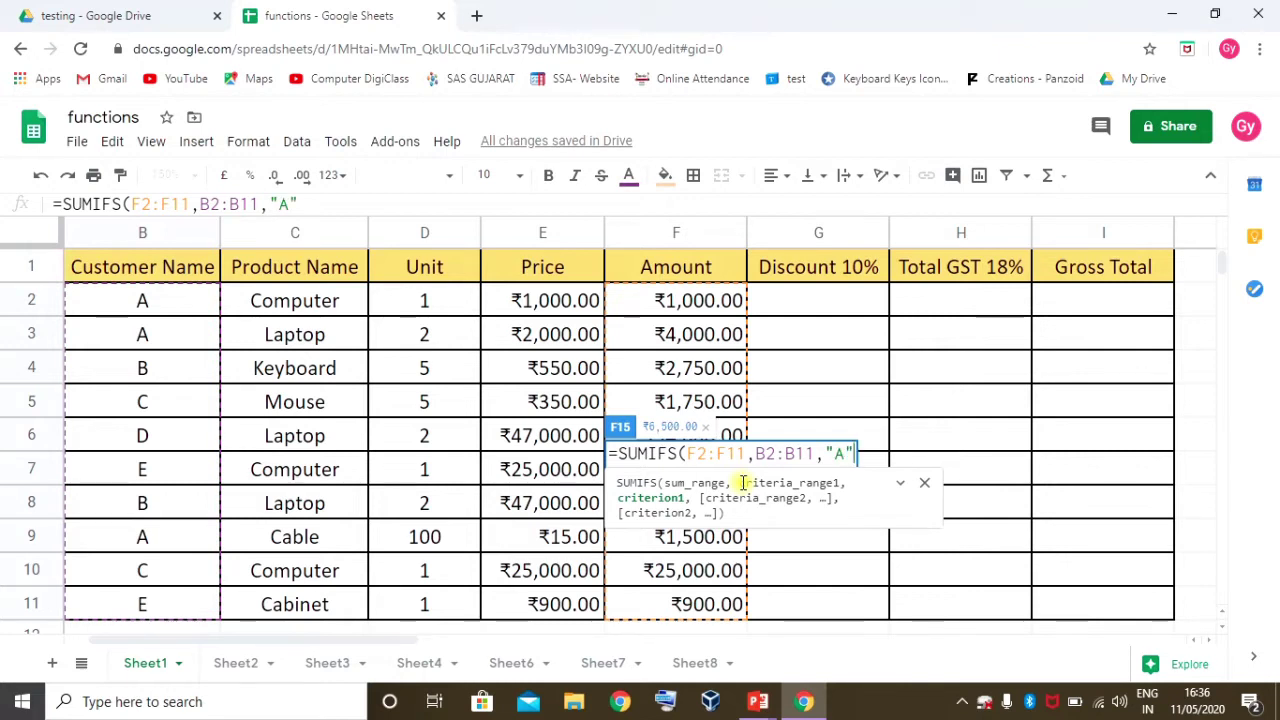
type(",")
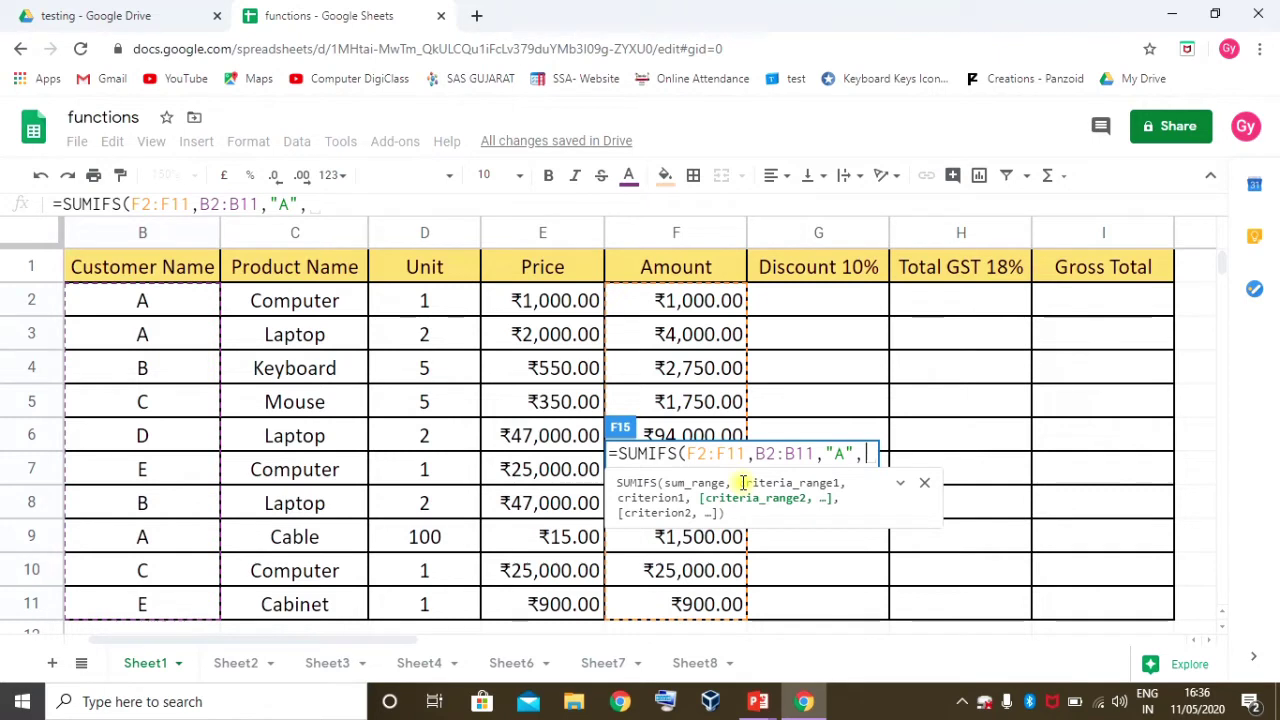
left_click(328, 305)
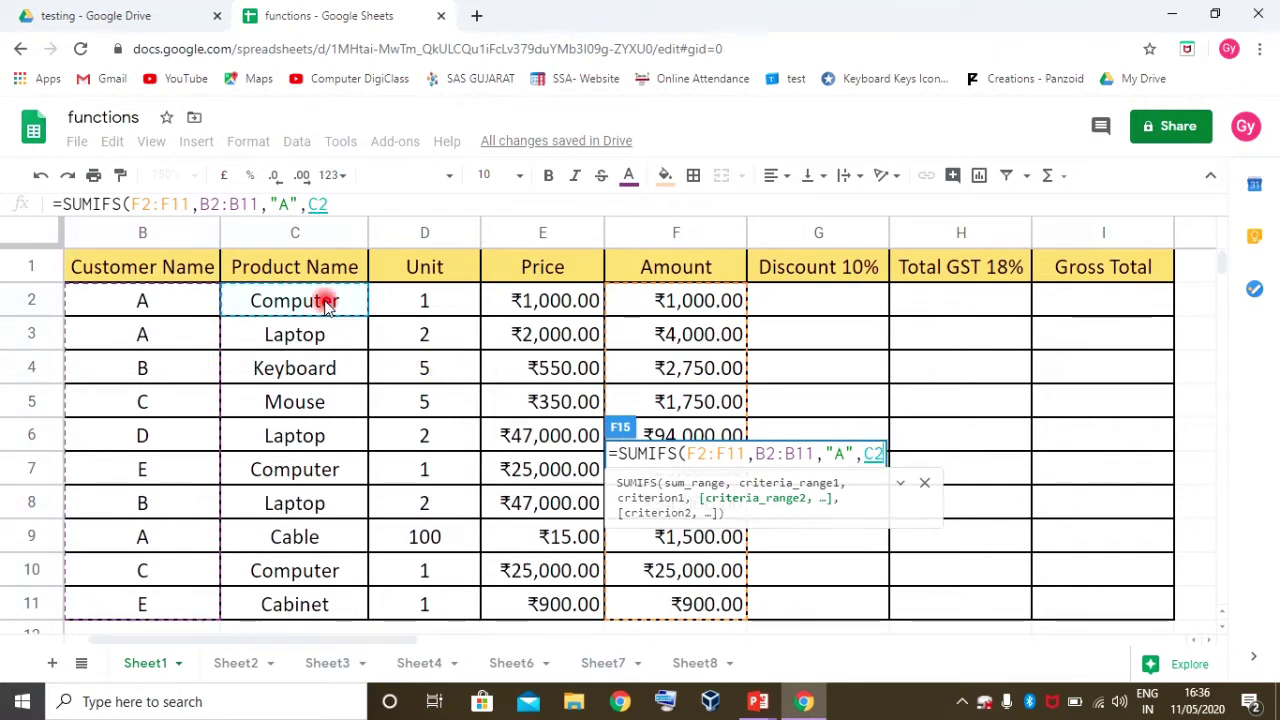
key("ctrl+shift+Down")
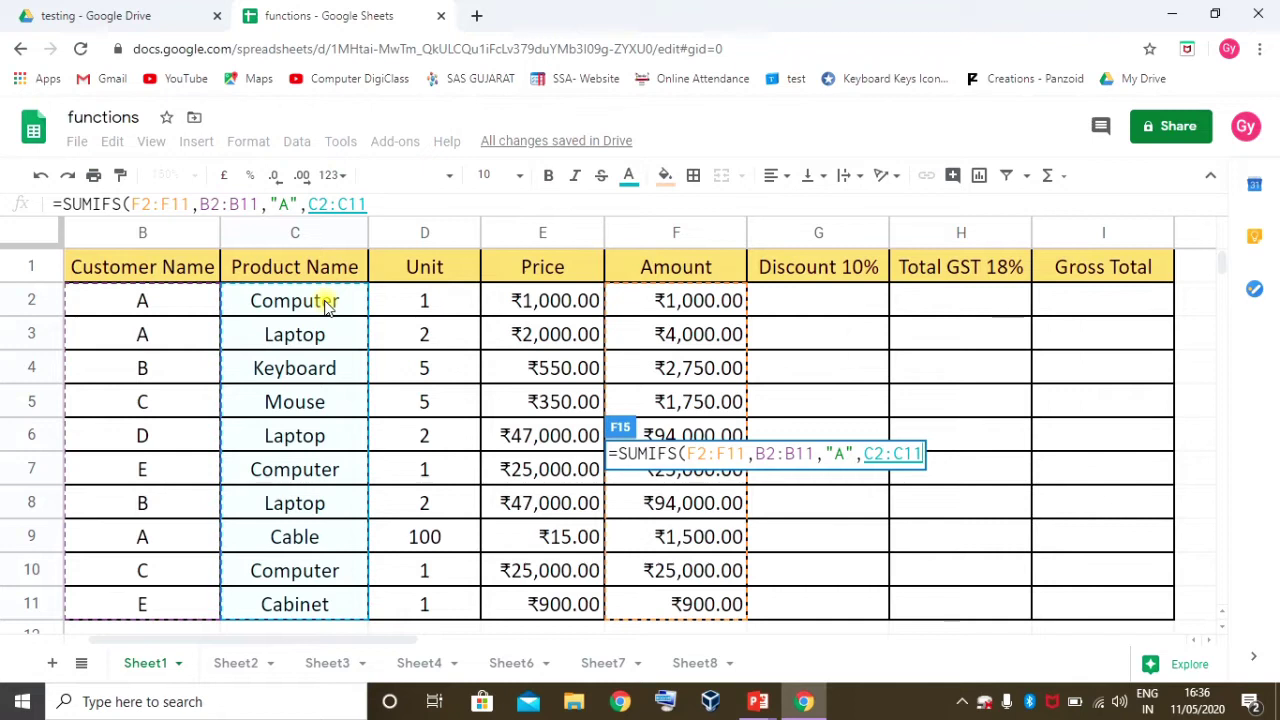
type(",")
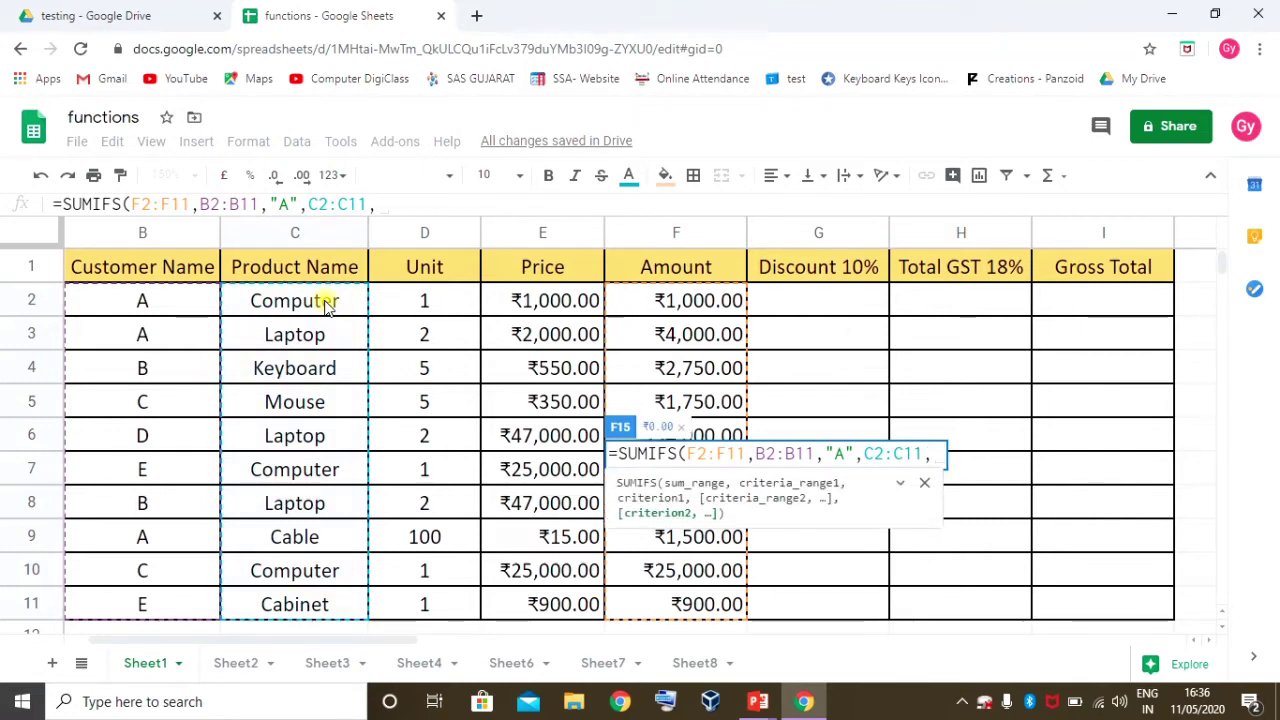
type("\"Computer\"")
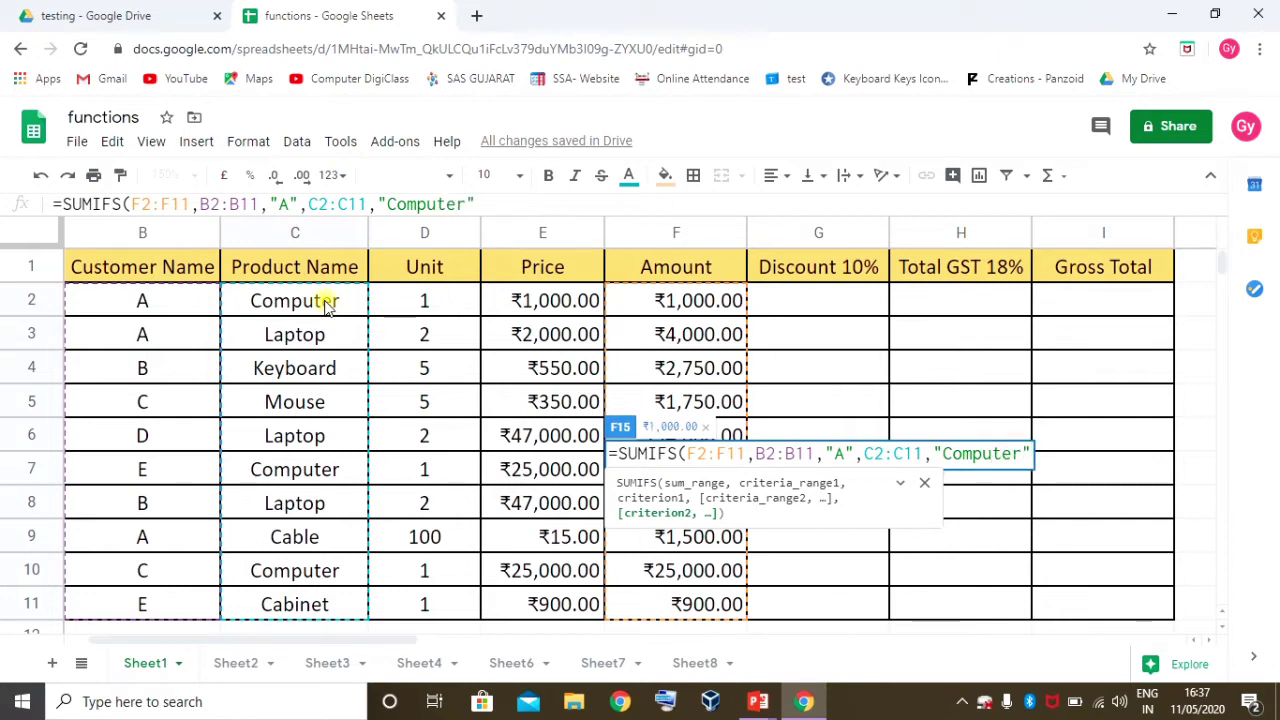
type(")")
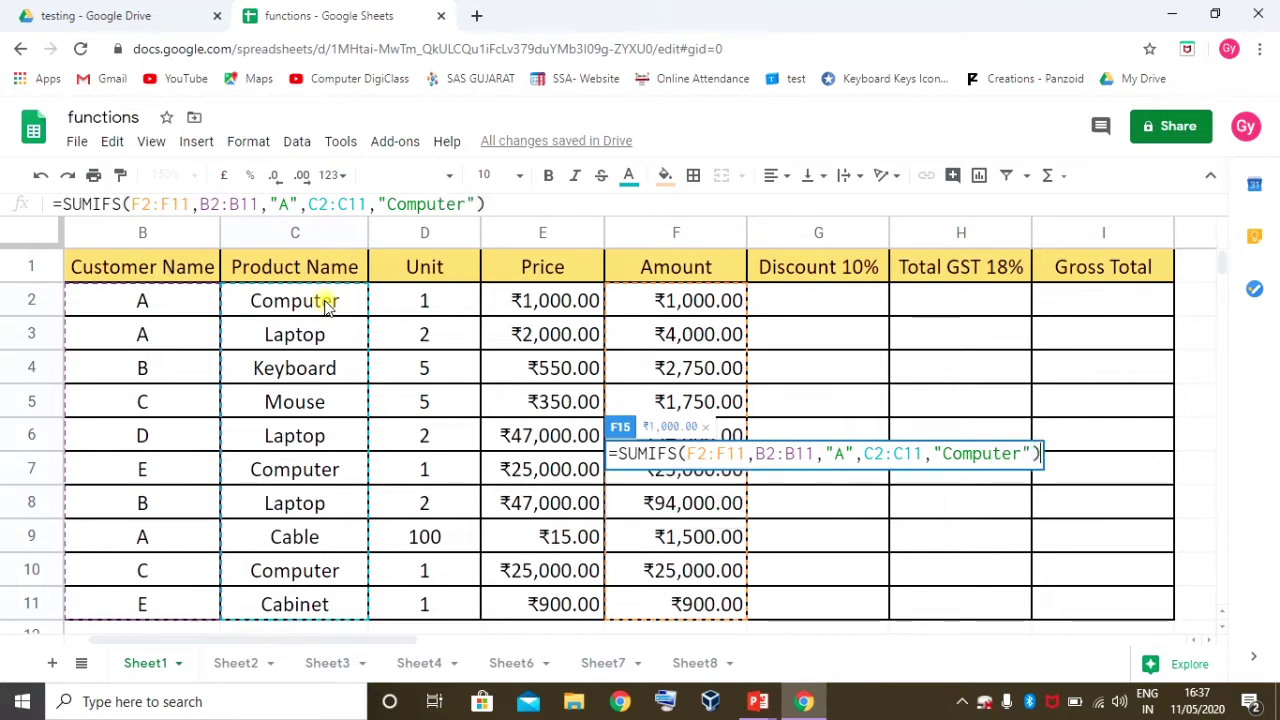
key("Return")
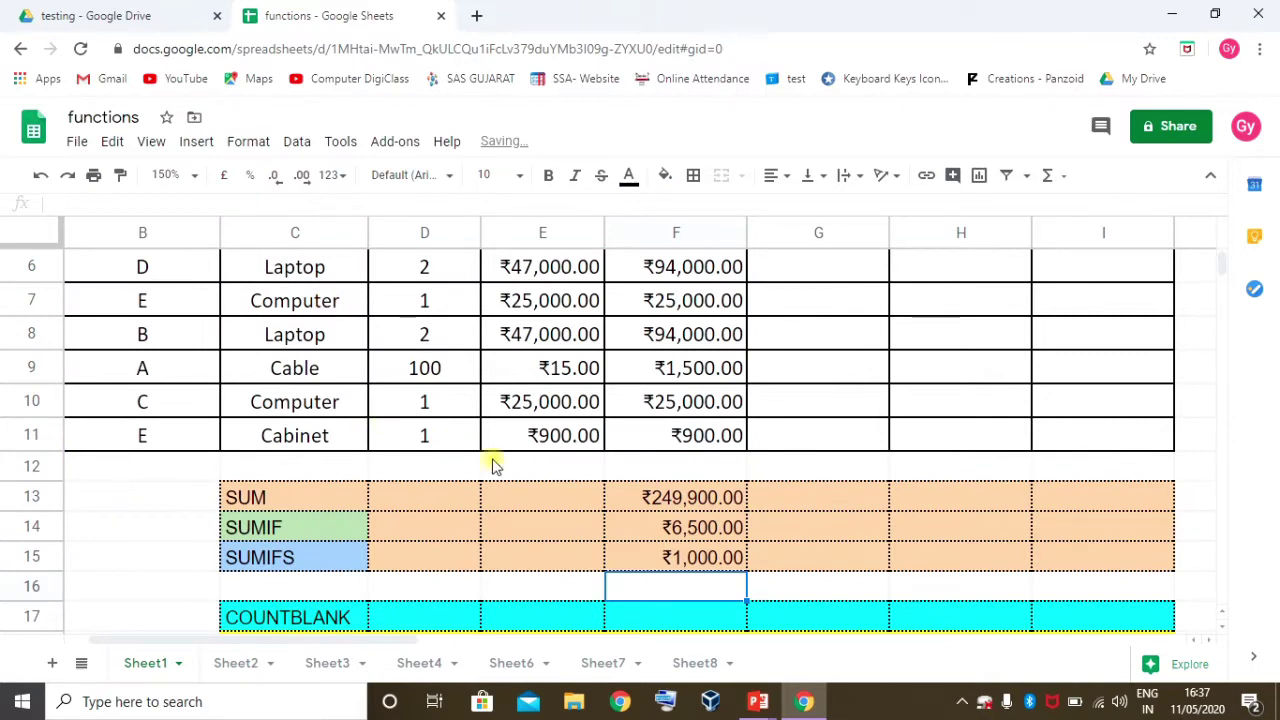
Change the SUMIFS customer criterion from "A" to "E", giving ₹25,000.00
left_click(705, 552)
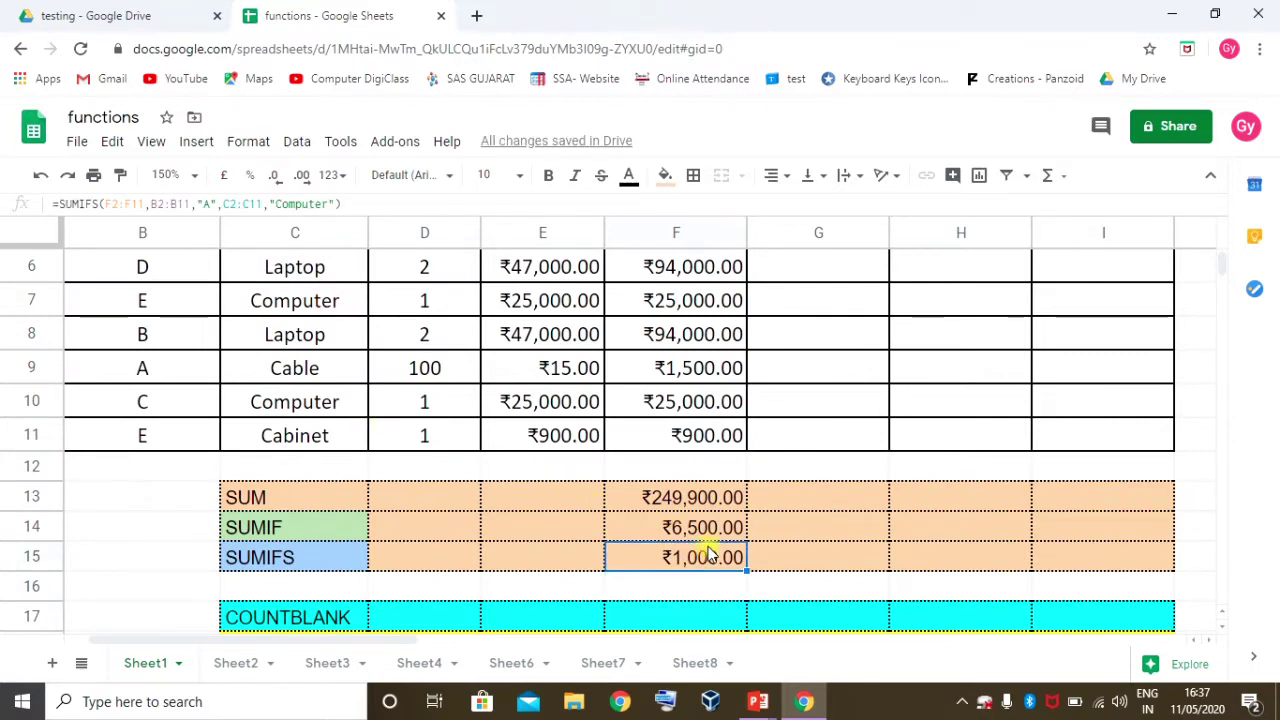
scroll(705, 552, "up", 2)
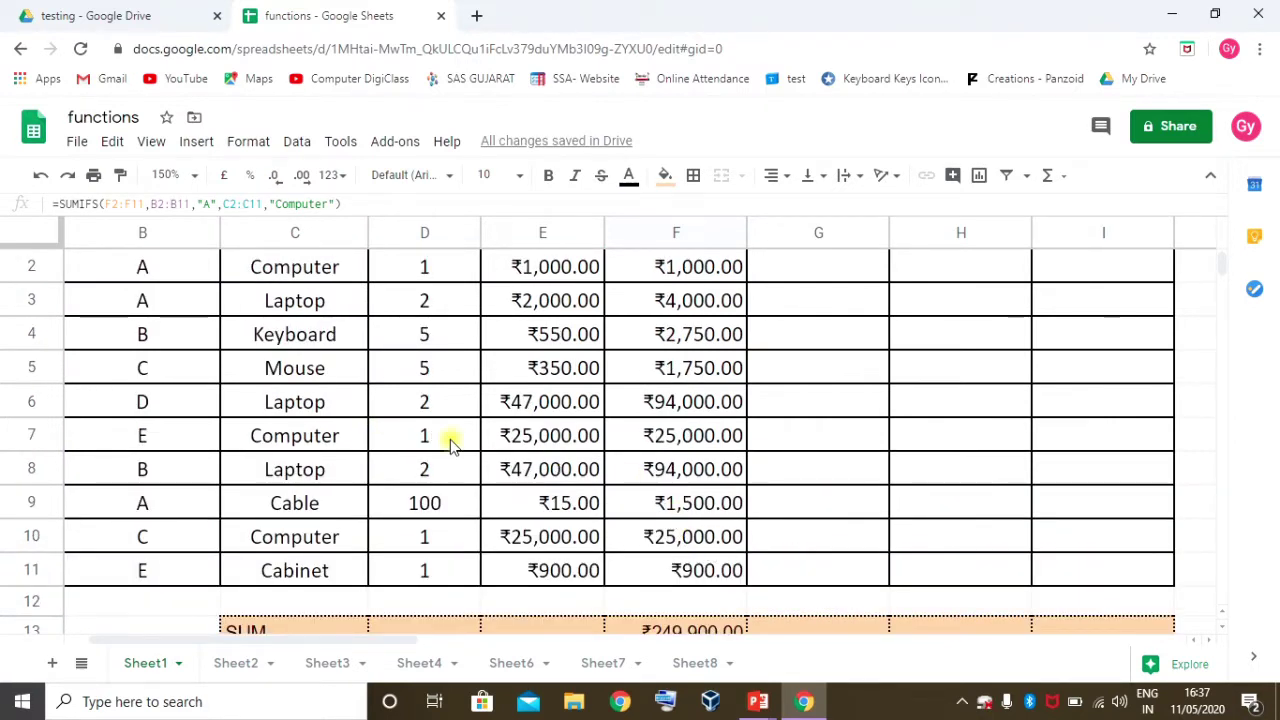
scroll(371, 430, "up", 1)
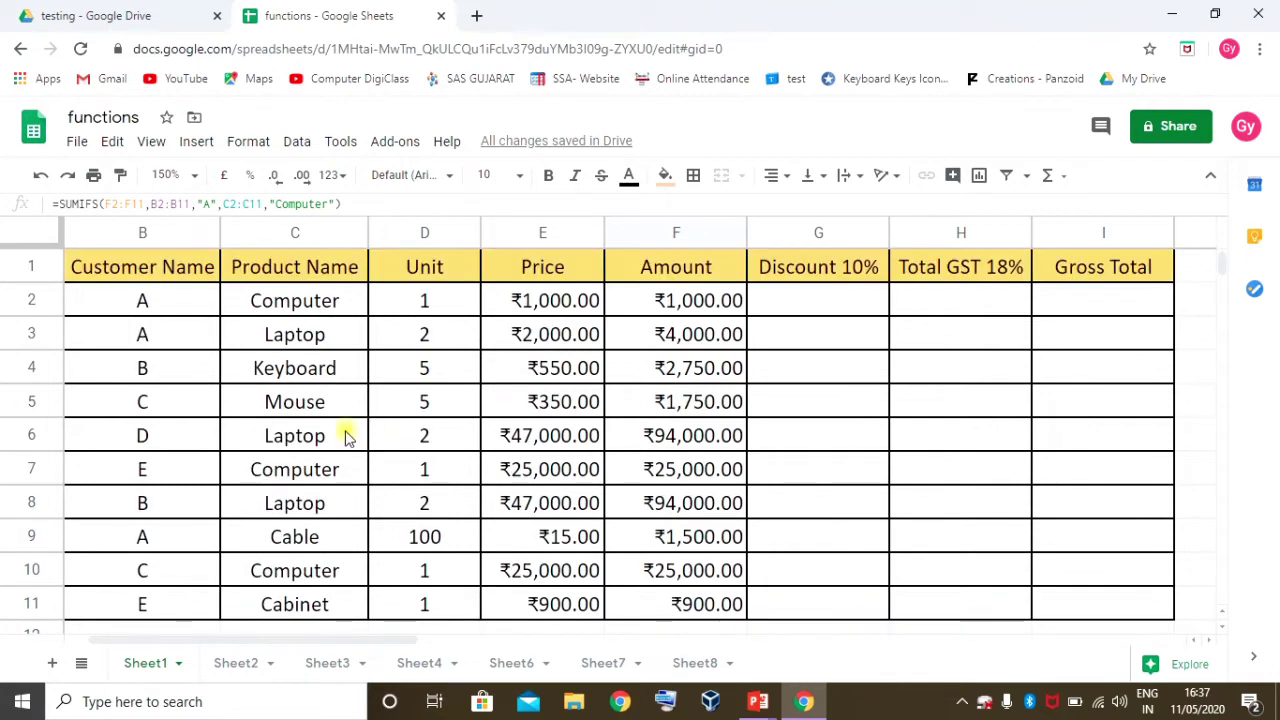
left_click(188, 474)
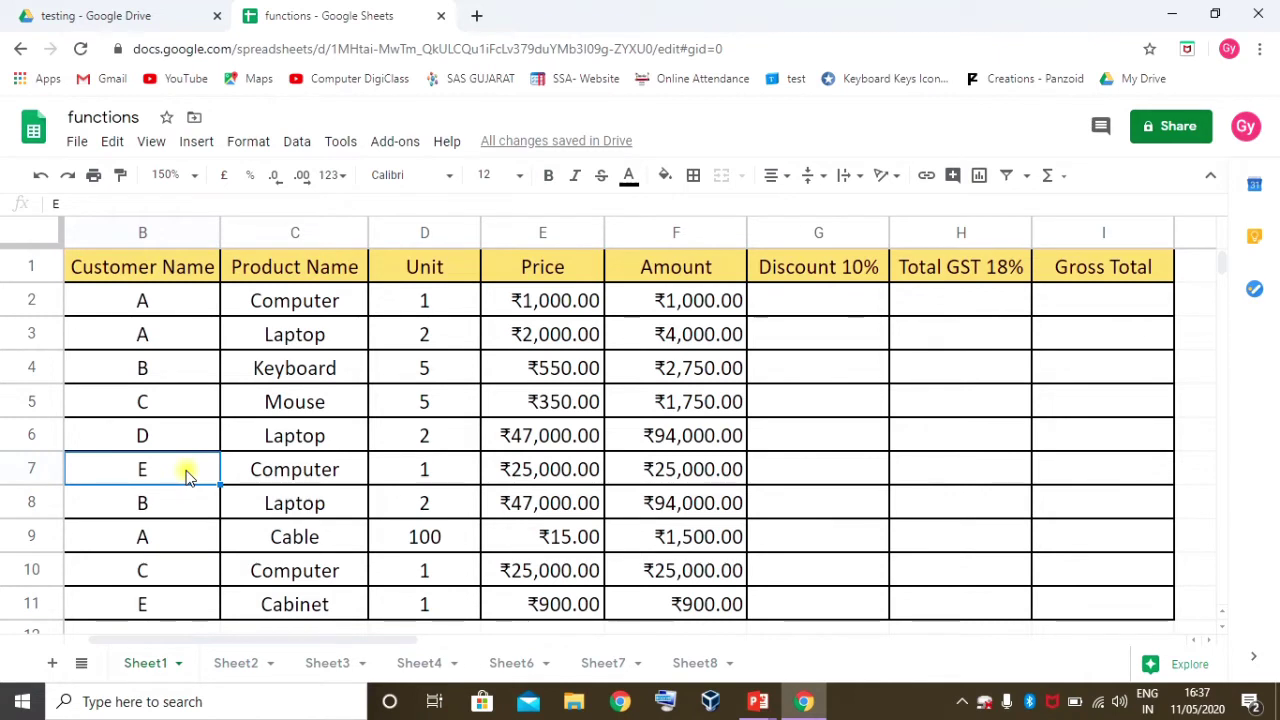
scroll(551, 503, "down", 2)
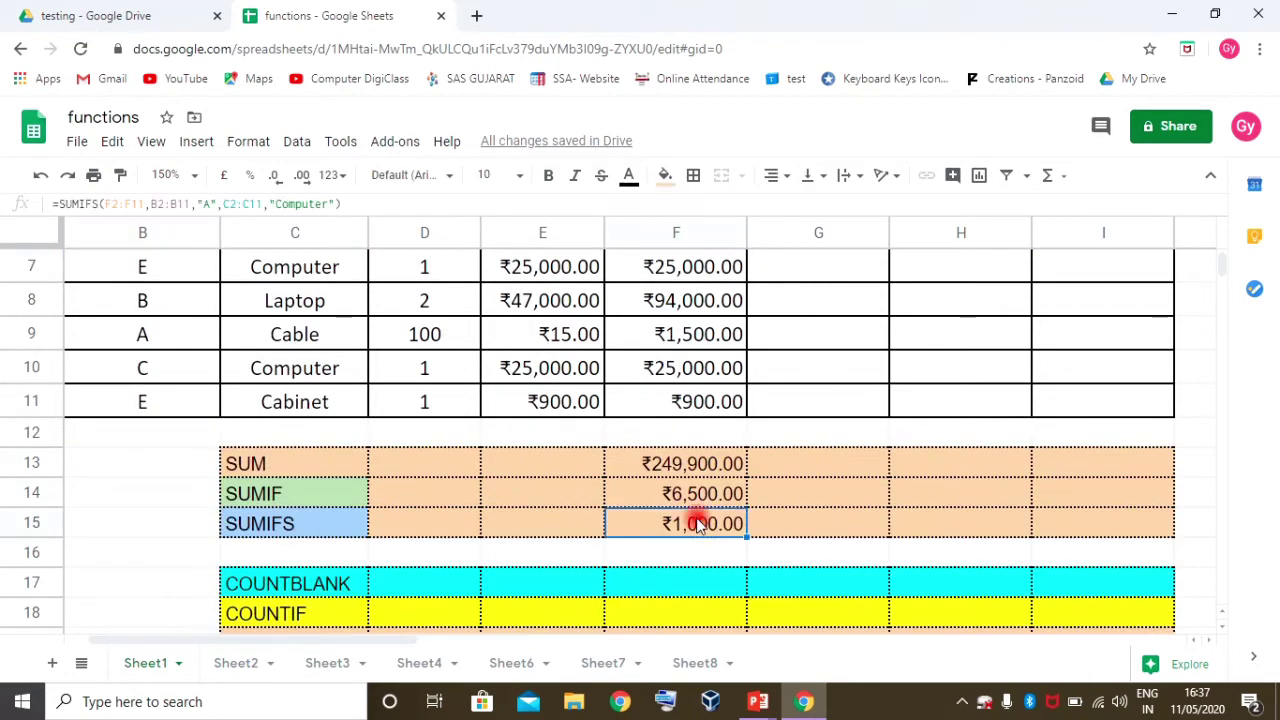
double_click(695, 520)
double_click(843, 520)
type("E")
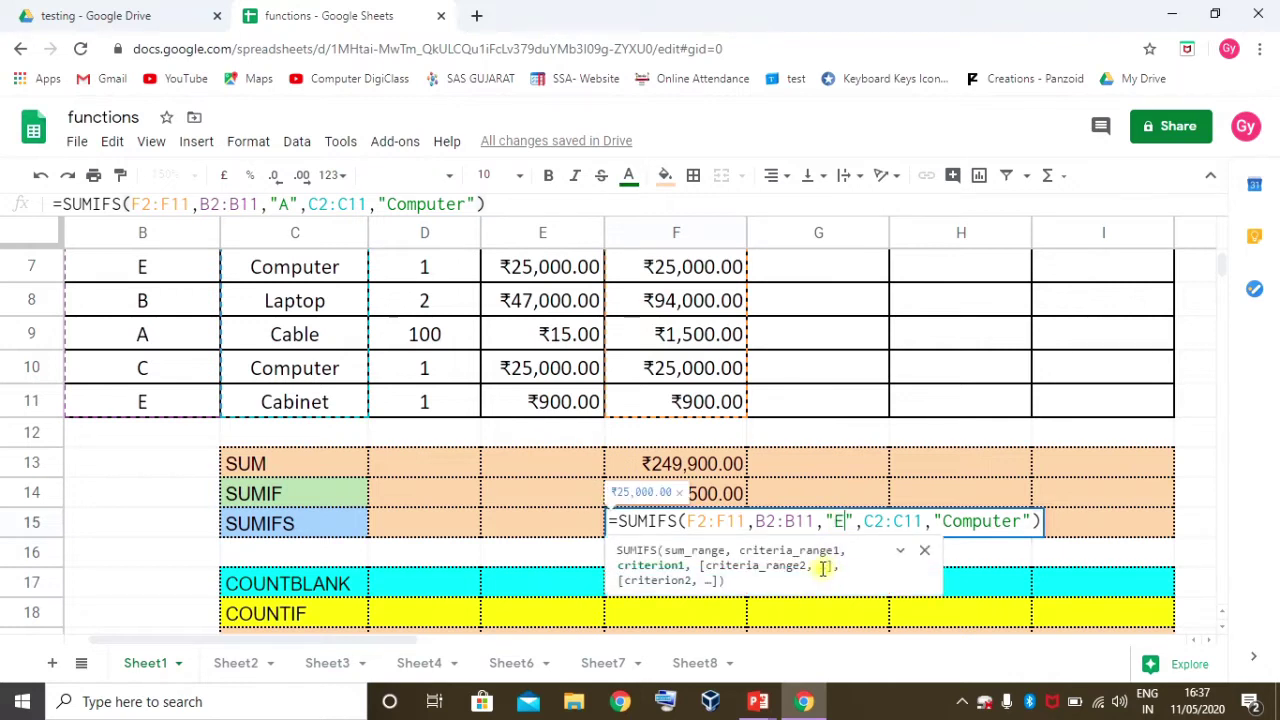
key("Return")
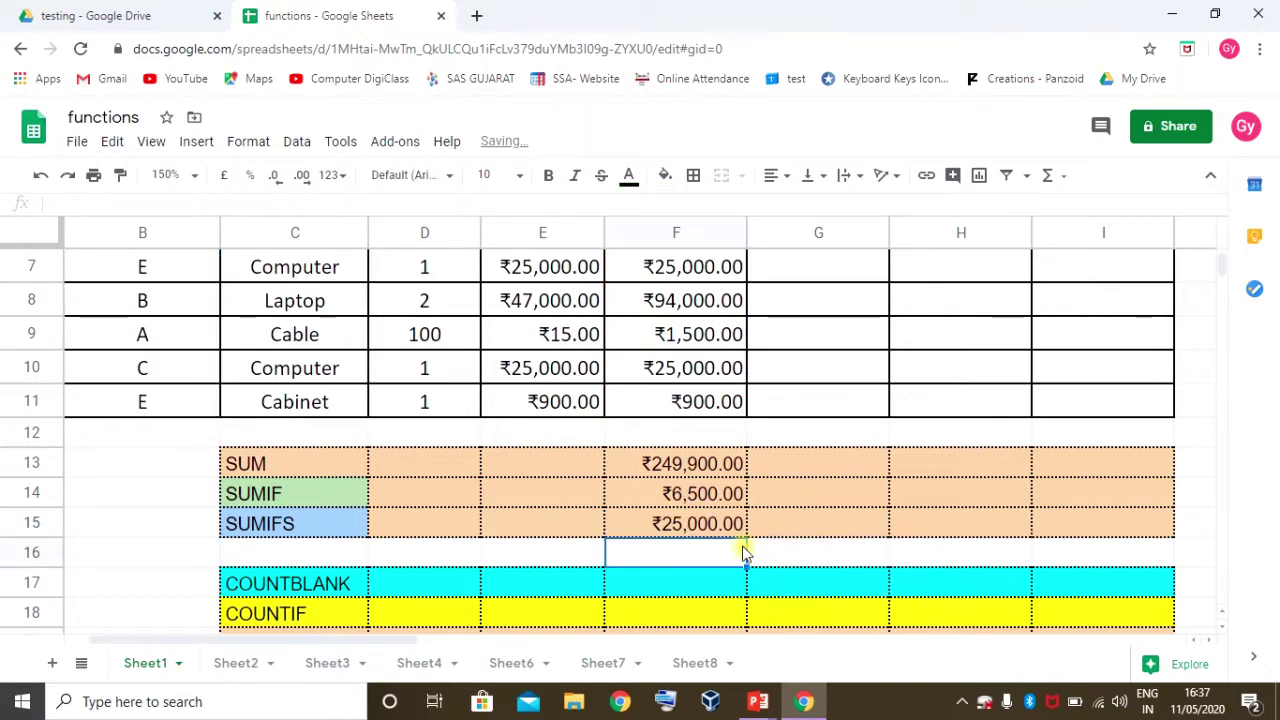
left_click(697, 524)
left_click(165, 272)
left_click(275, 266)
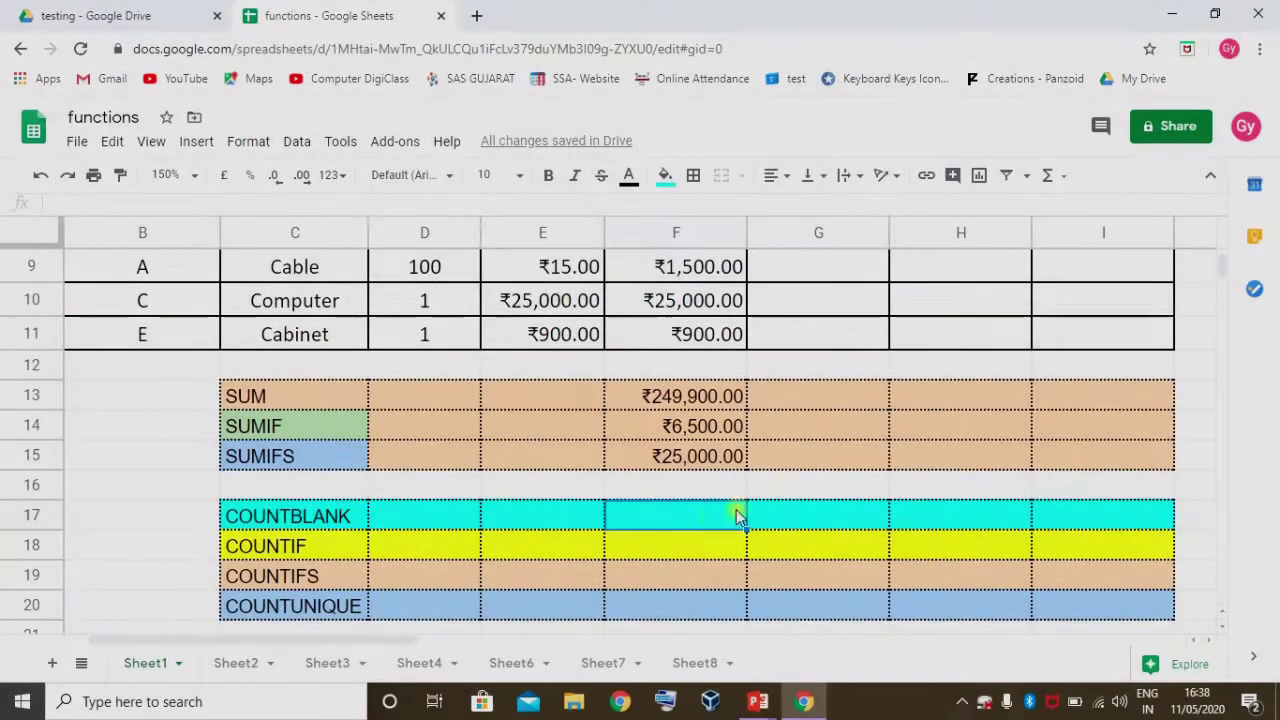
scroll(712, 515, "up", 1)
scroll(712, 515, "up", 3)
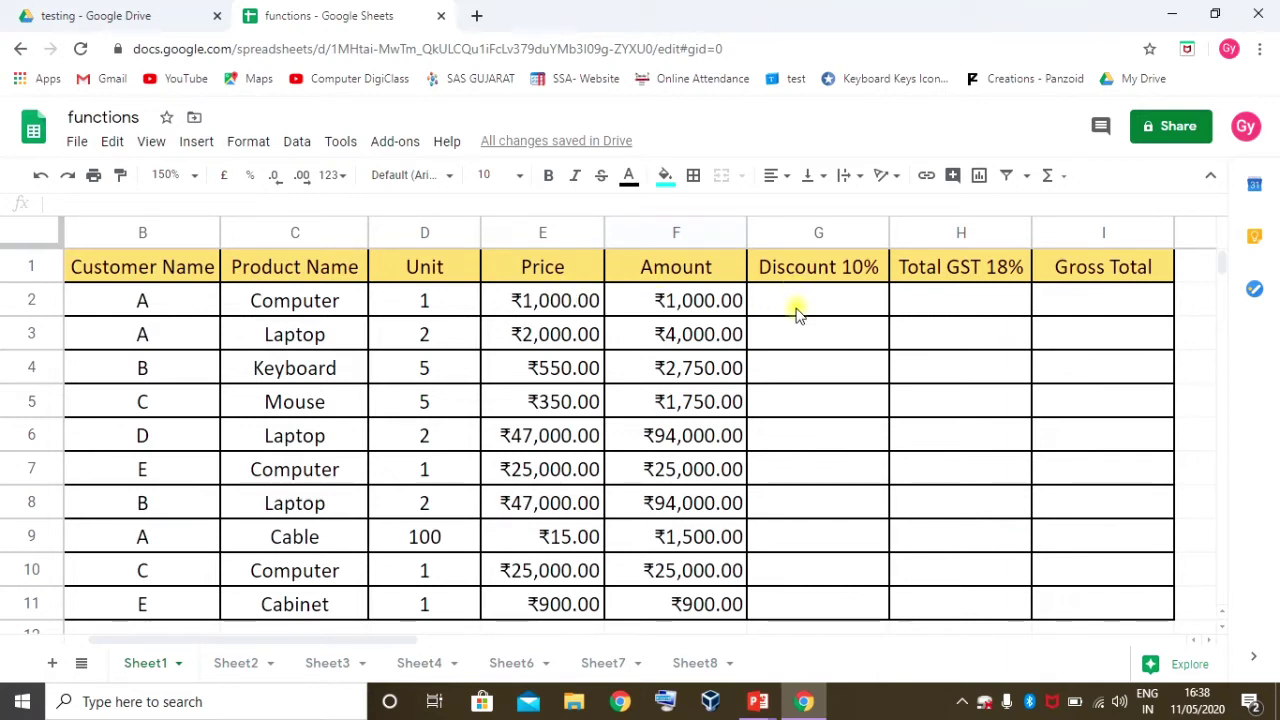
scroll(799, 311, "down", 2)
scroll(799, 311, "down", 1)
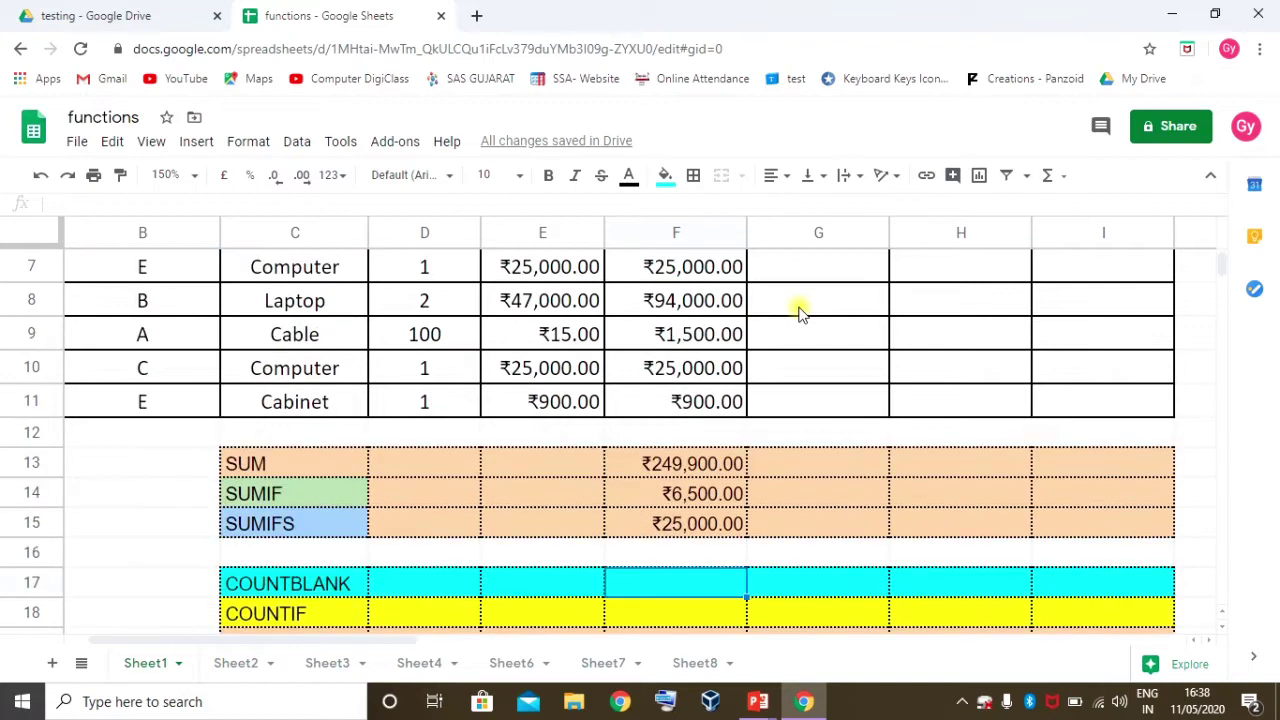
scroll(799, 311, "down", 1)
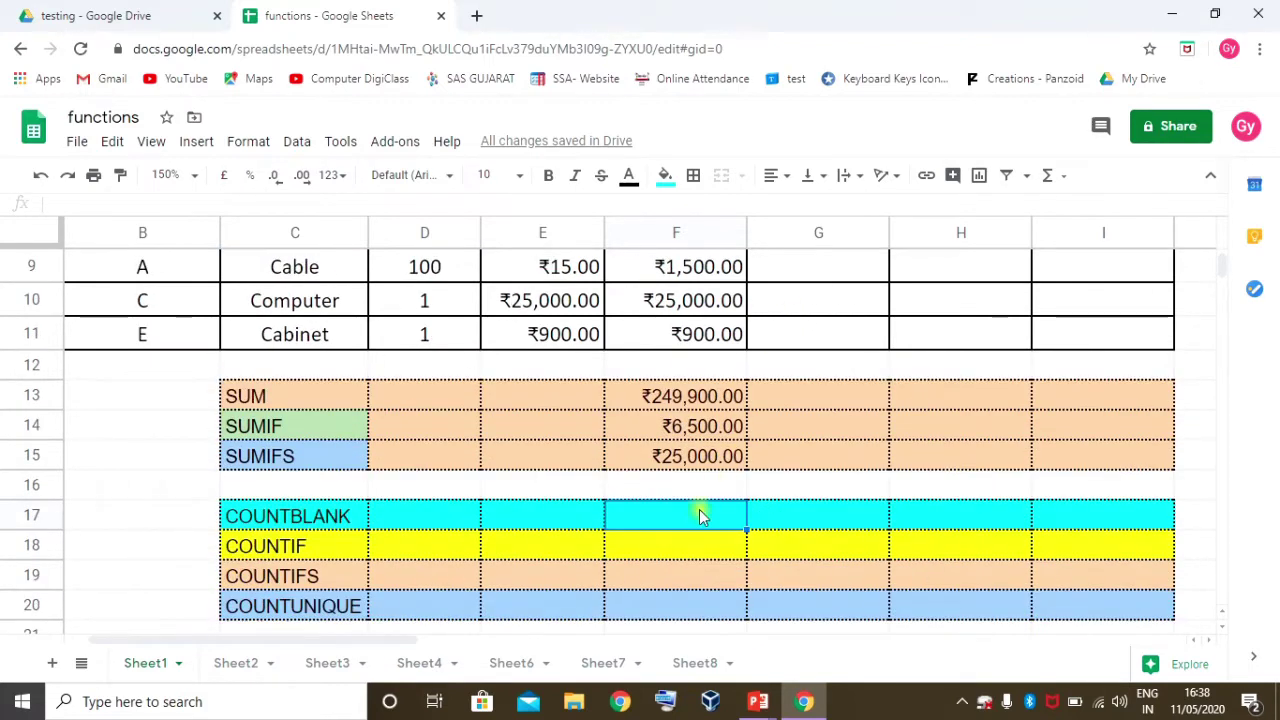
Enter =COUNTBLANK(D2:D11) in D17, showing 0 blank Unit cells
type("=")
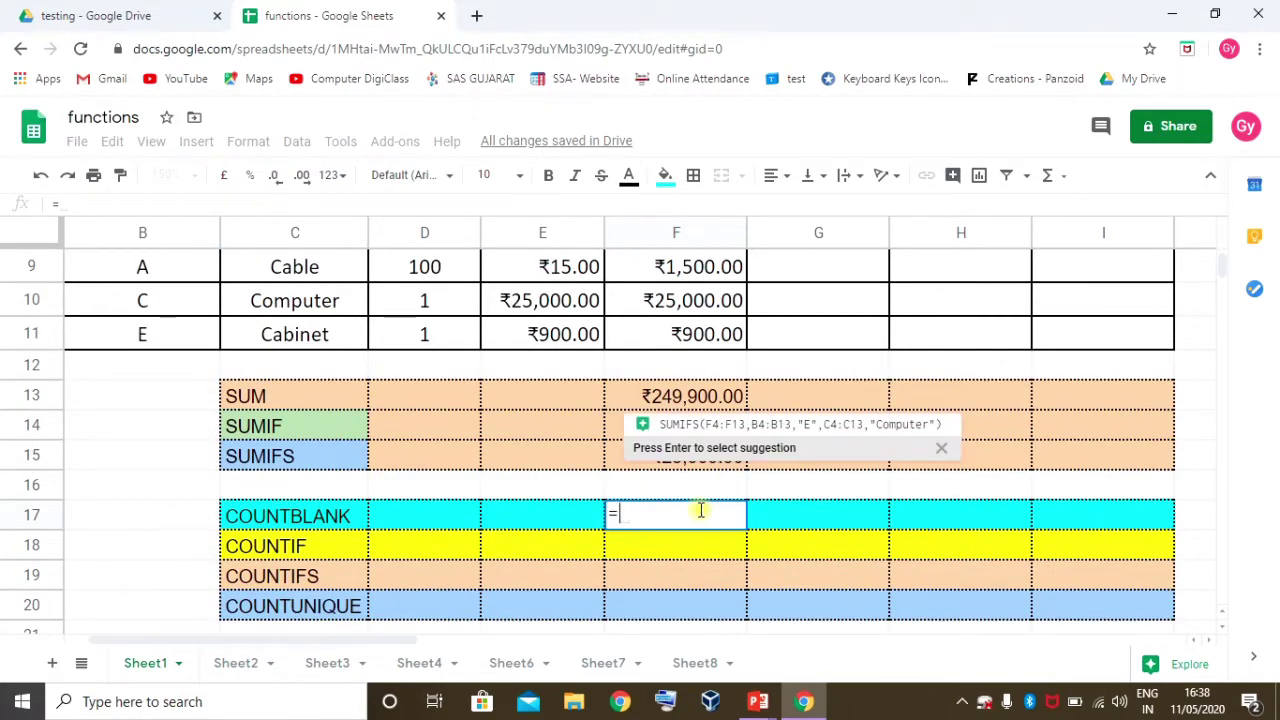
key("Escape")
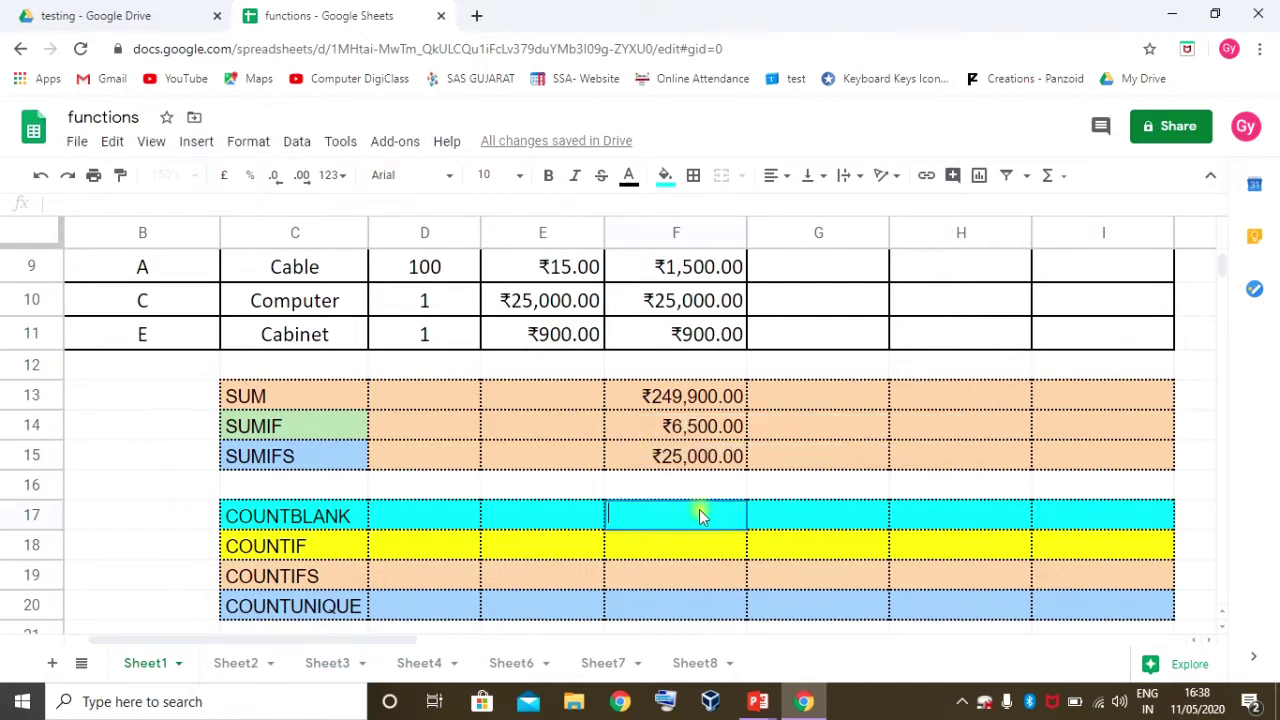
left_click(440, 520)
type("=")
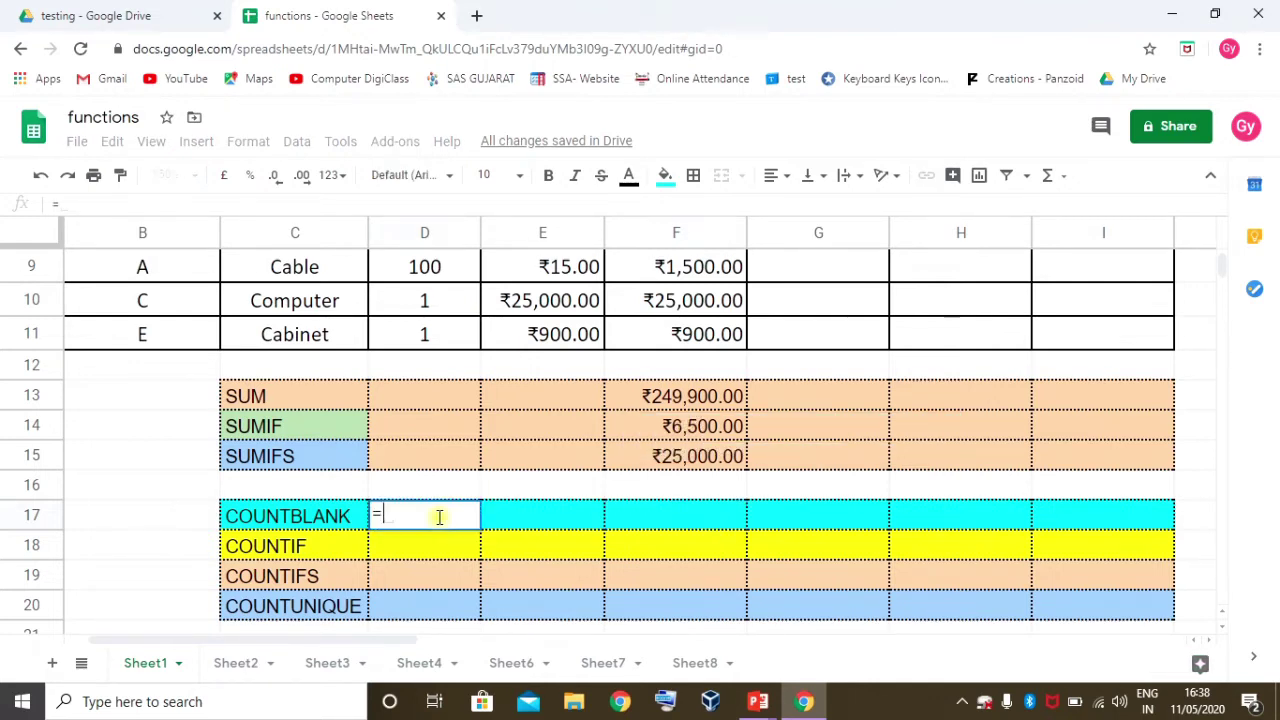
type("count")
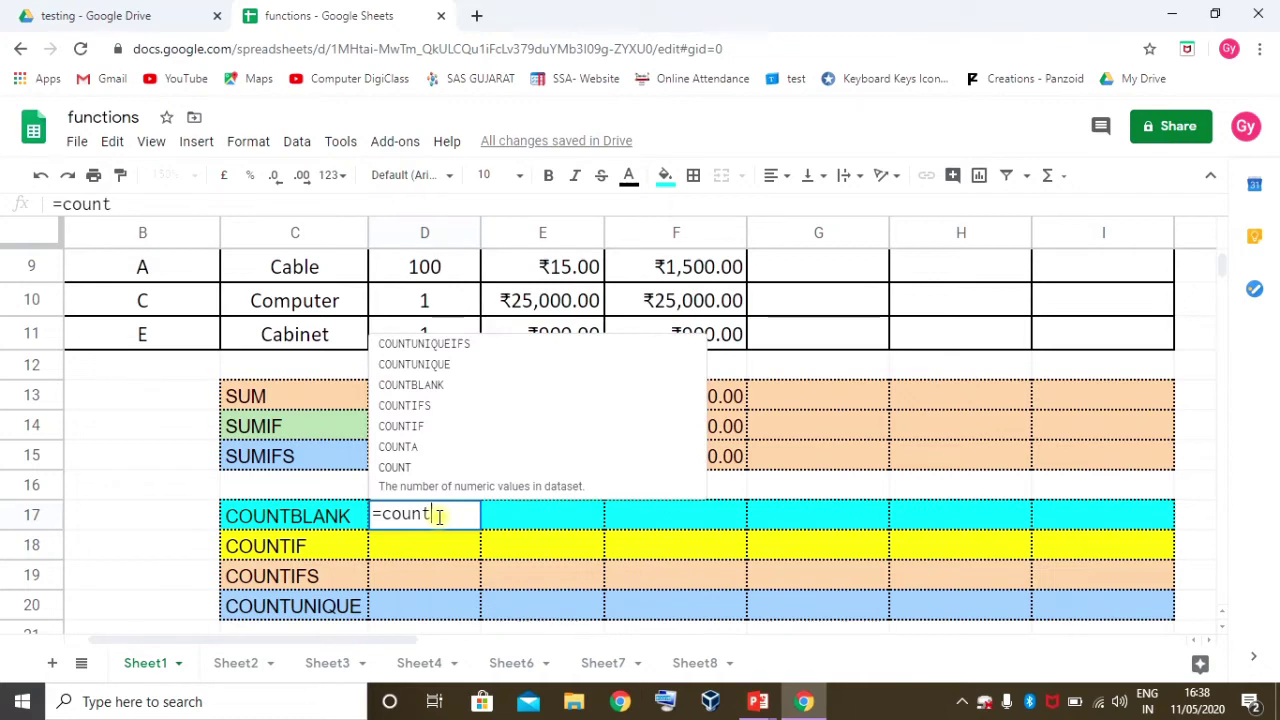
type("bl")
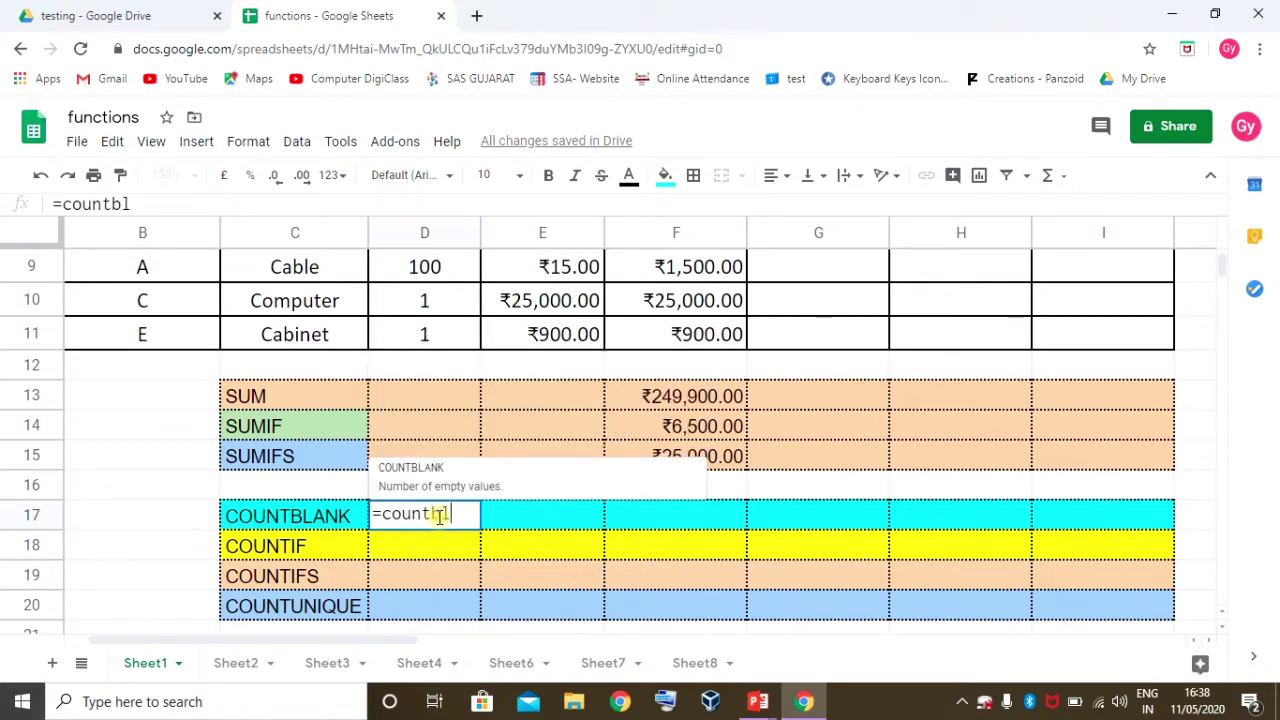
key("Tab")
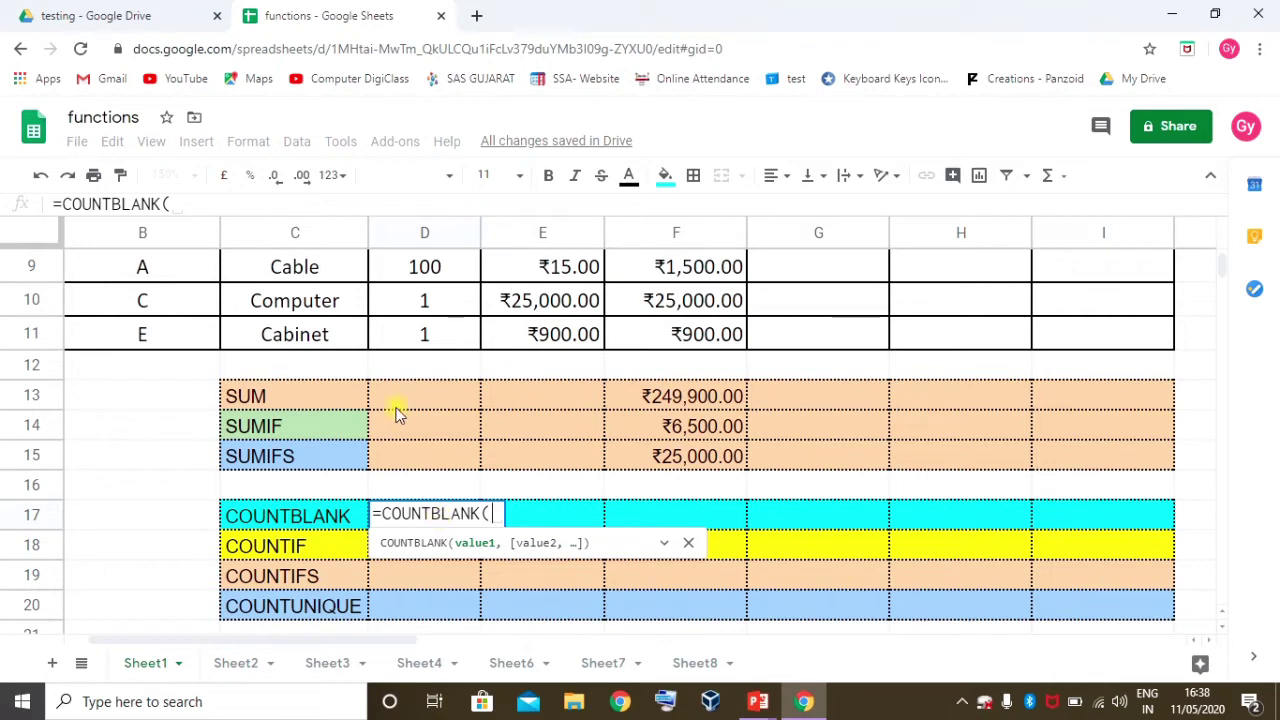
left_click_drag(424, 340, 428, 295)
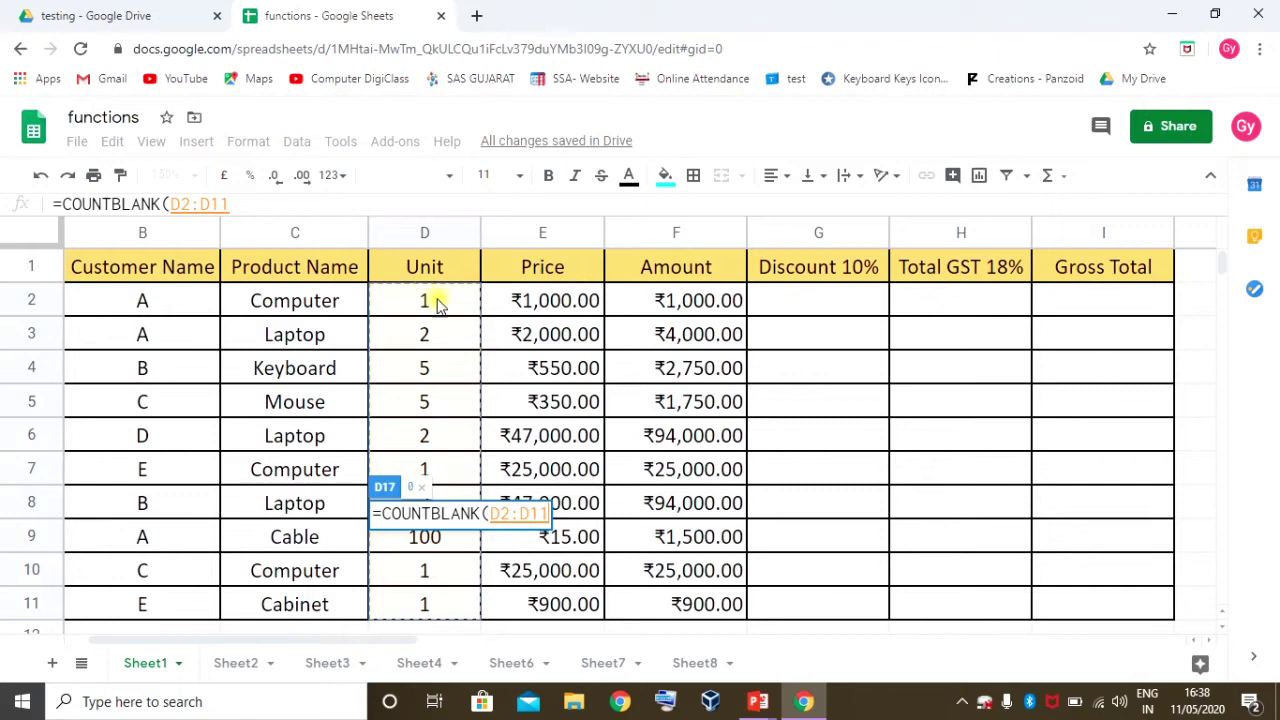
scroll(466, 360, "down", 1)
type(")")
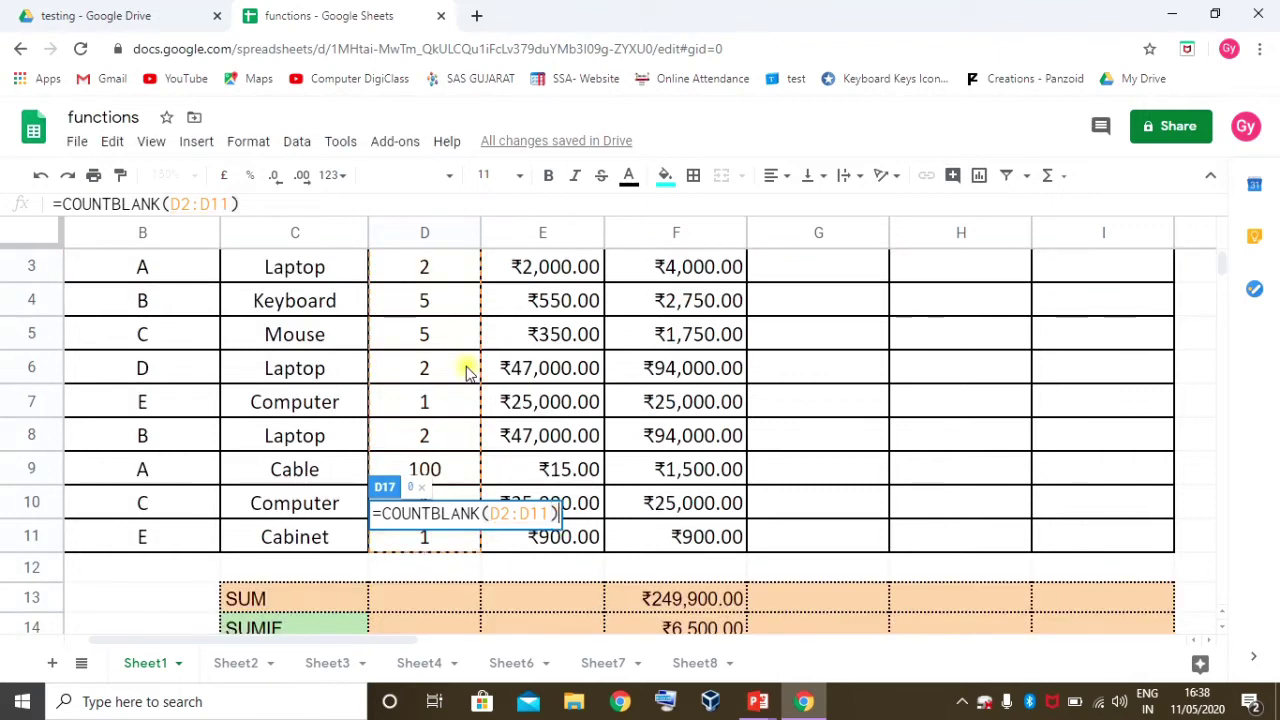
key("Return")
left_click(463, 590)
left_click(467, 586)
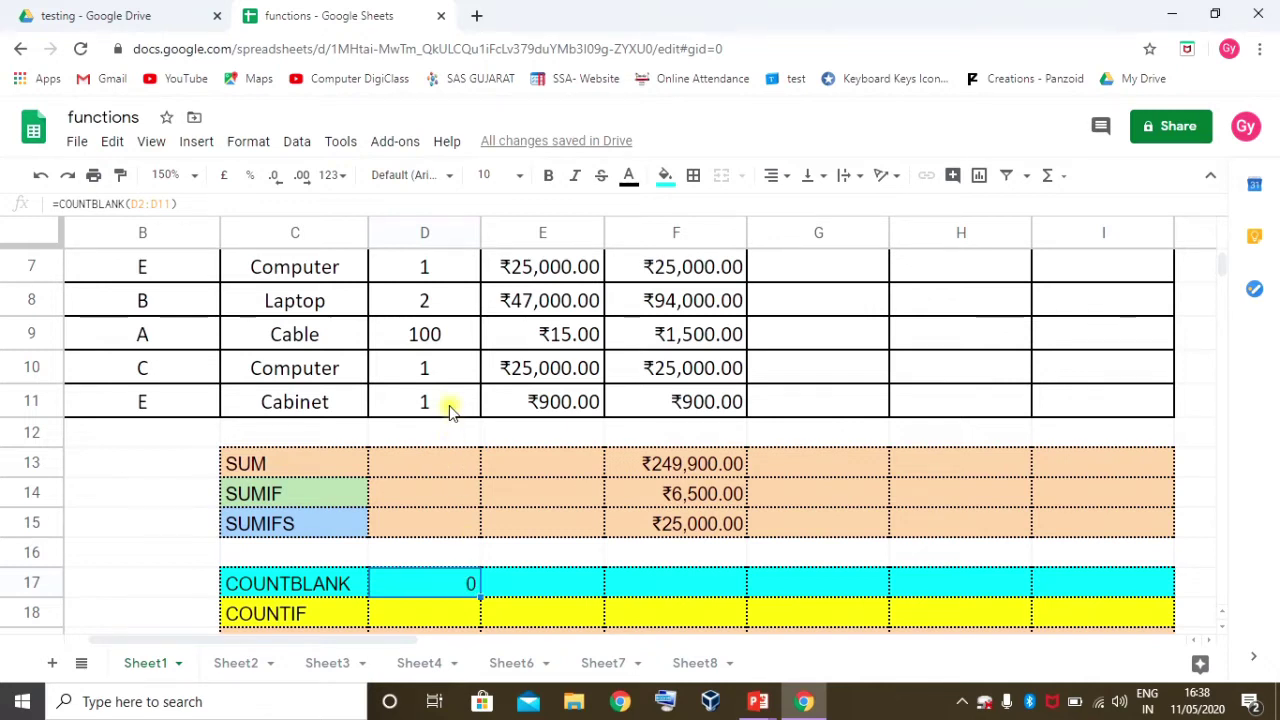
scroll(446, 405, "up", 3)
scroll(424, 318, "down", 5)
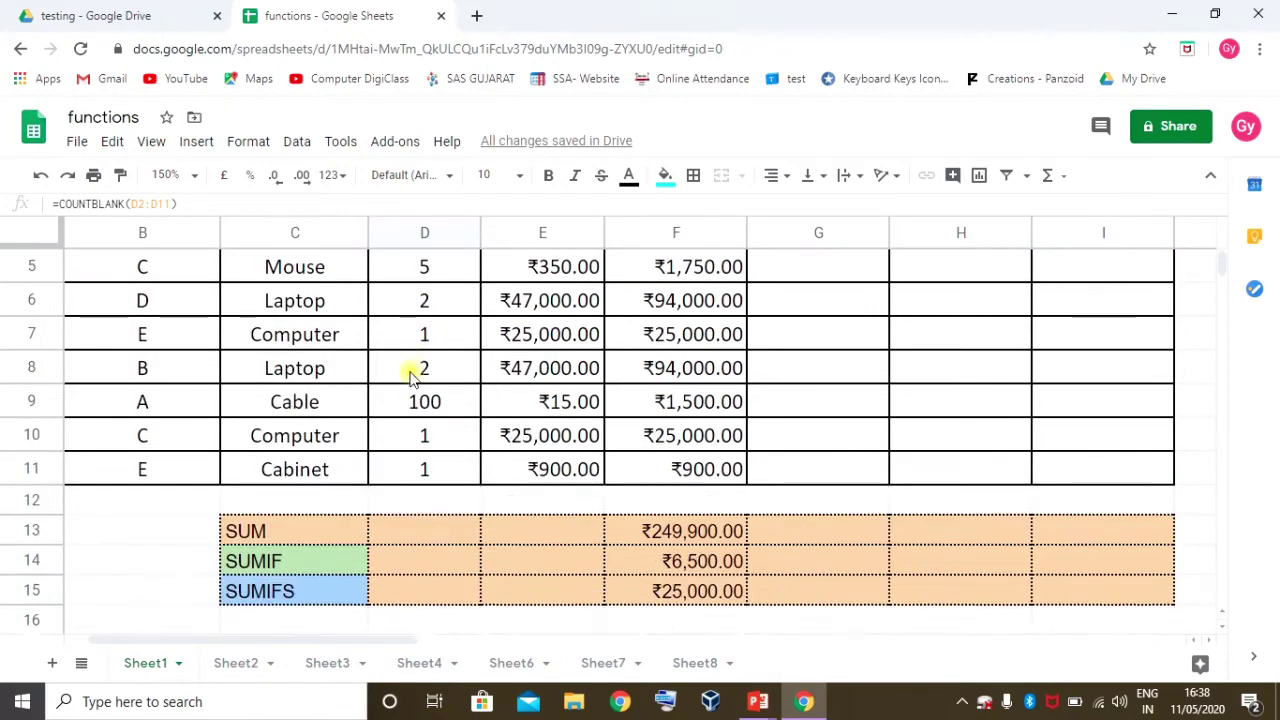
left_click(426, 334)
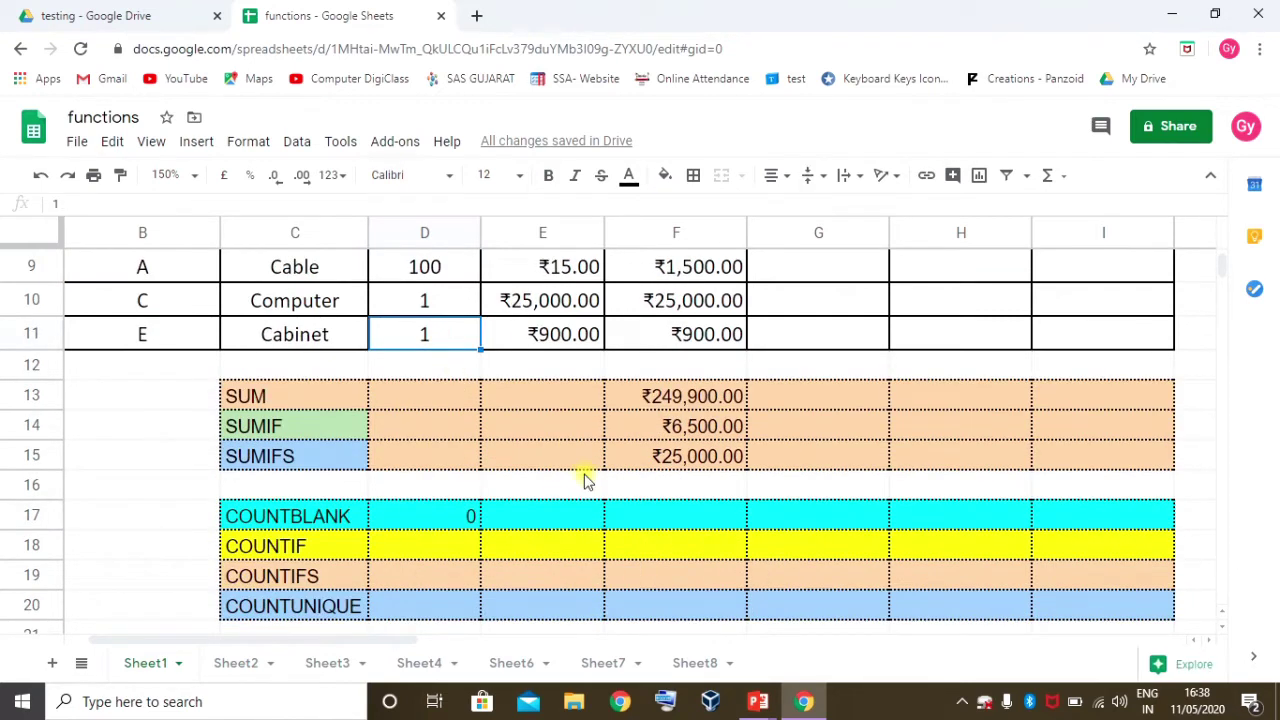
key("Delete")
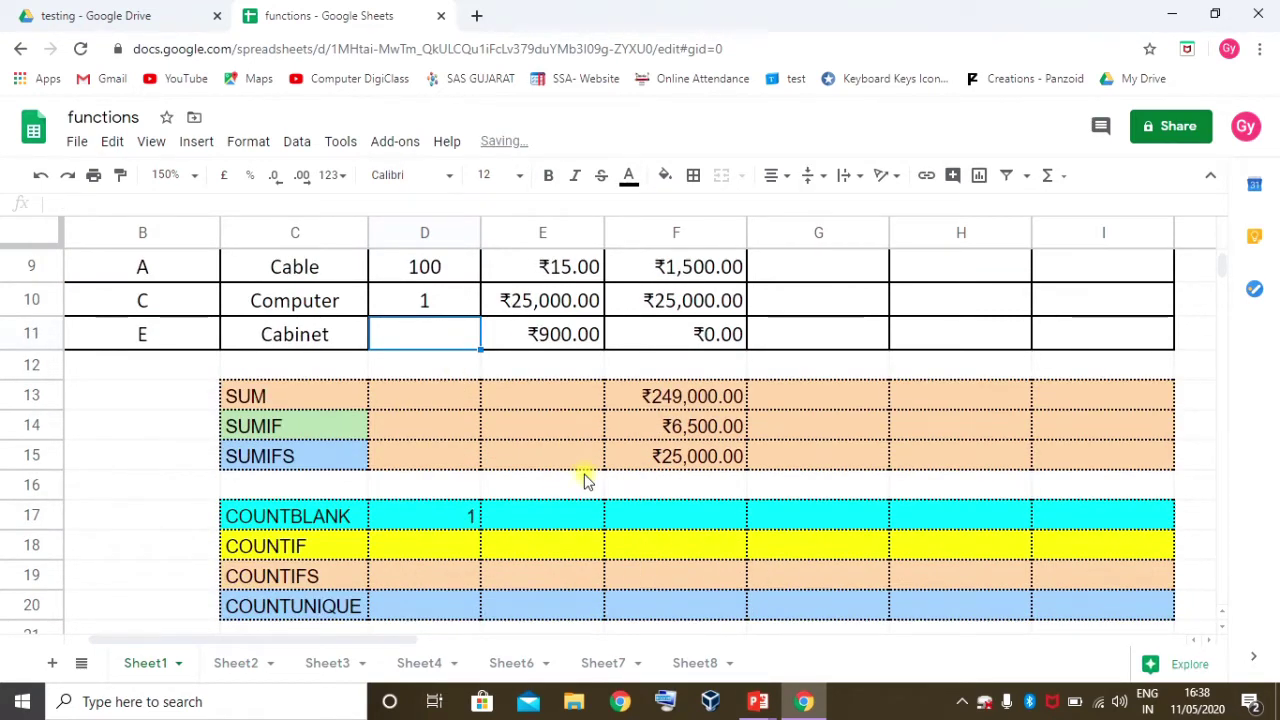
left_click(450, 300)
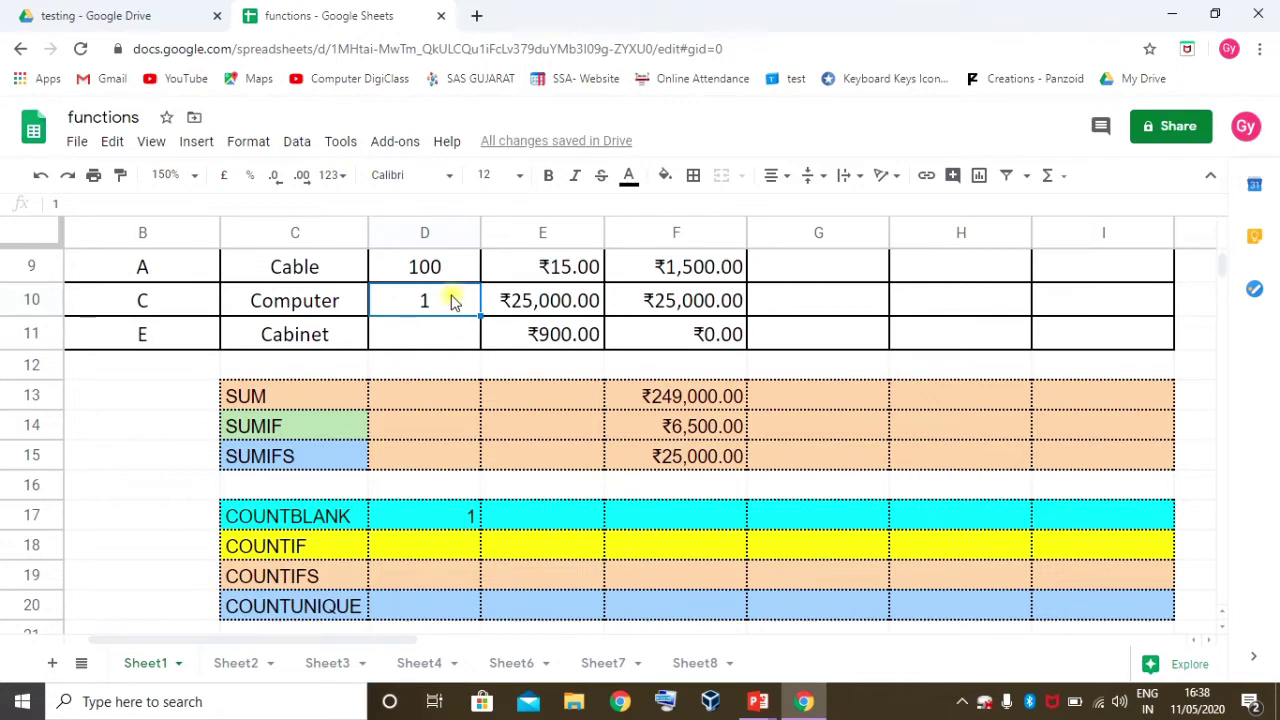
key("Delete")
left_click(465, 514)
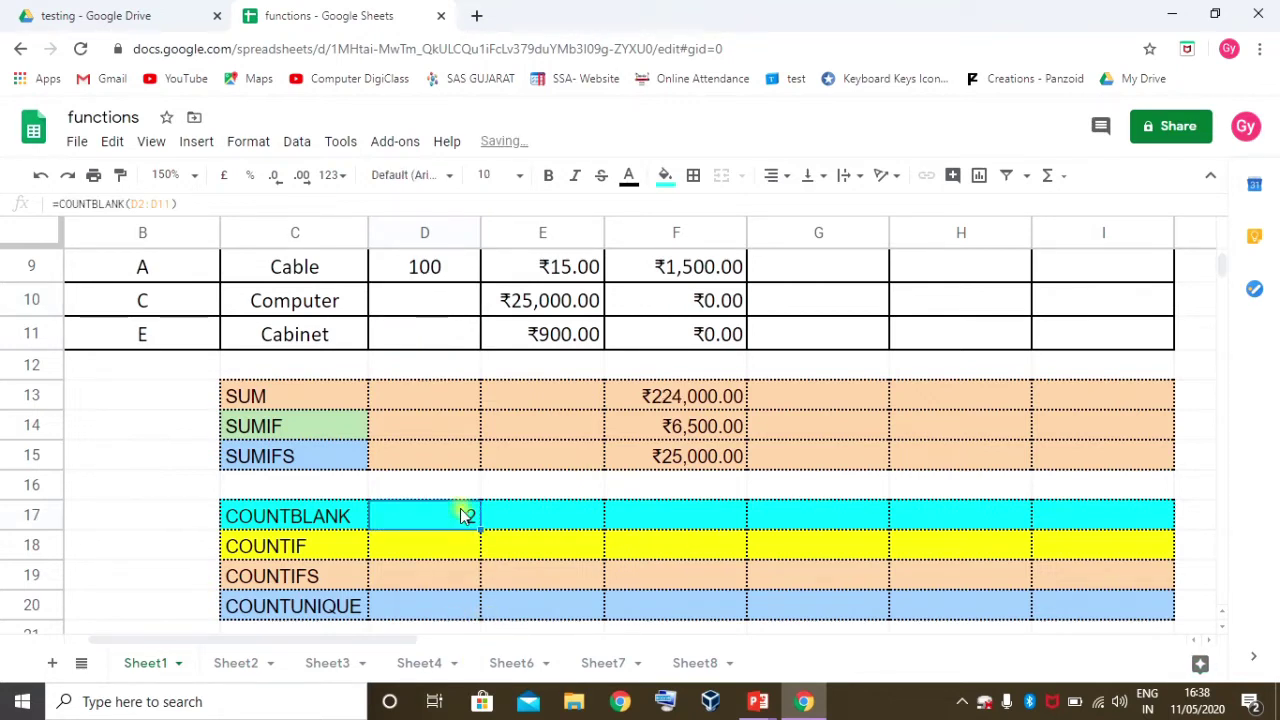
left_click(458, 293)
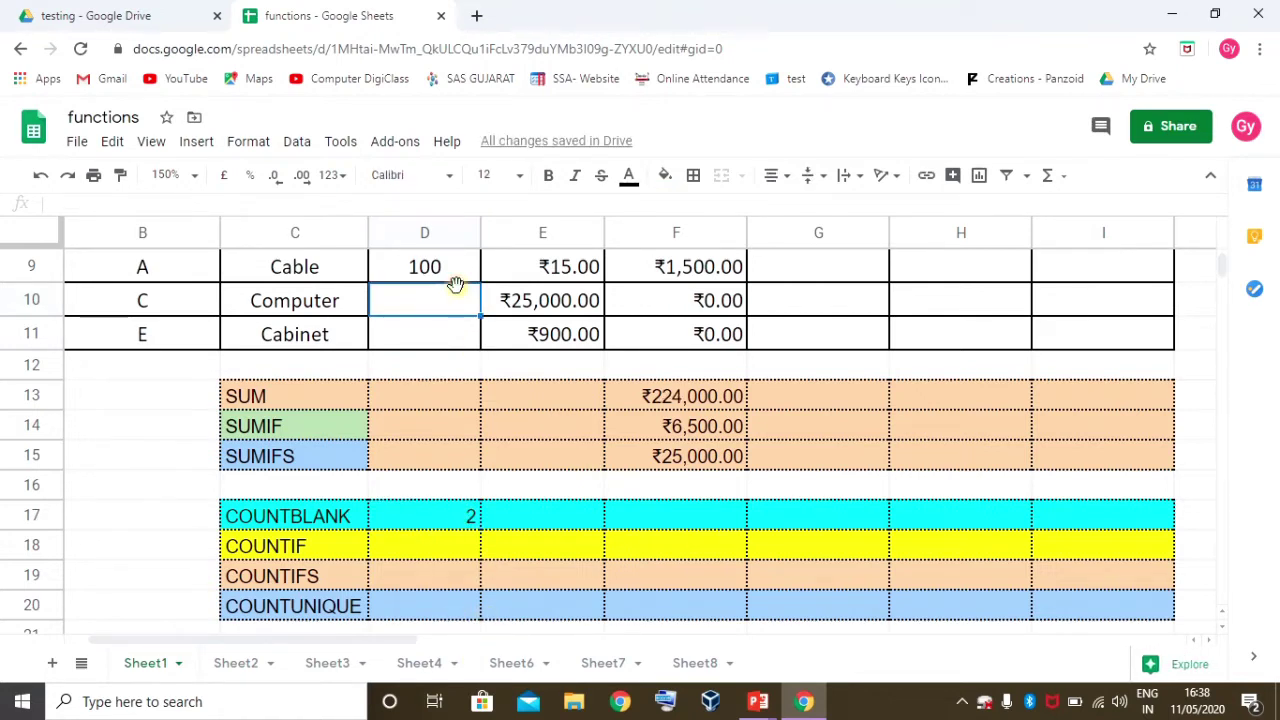
type("1")
key("Return")
type("1")
key("Return")
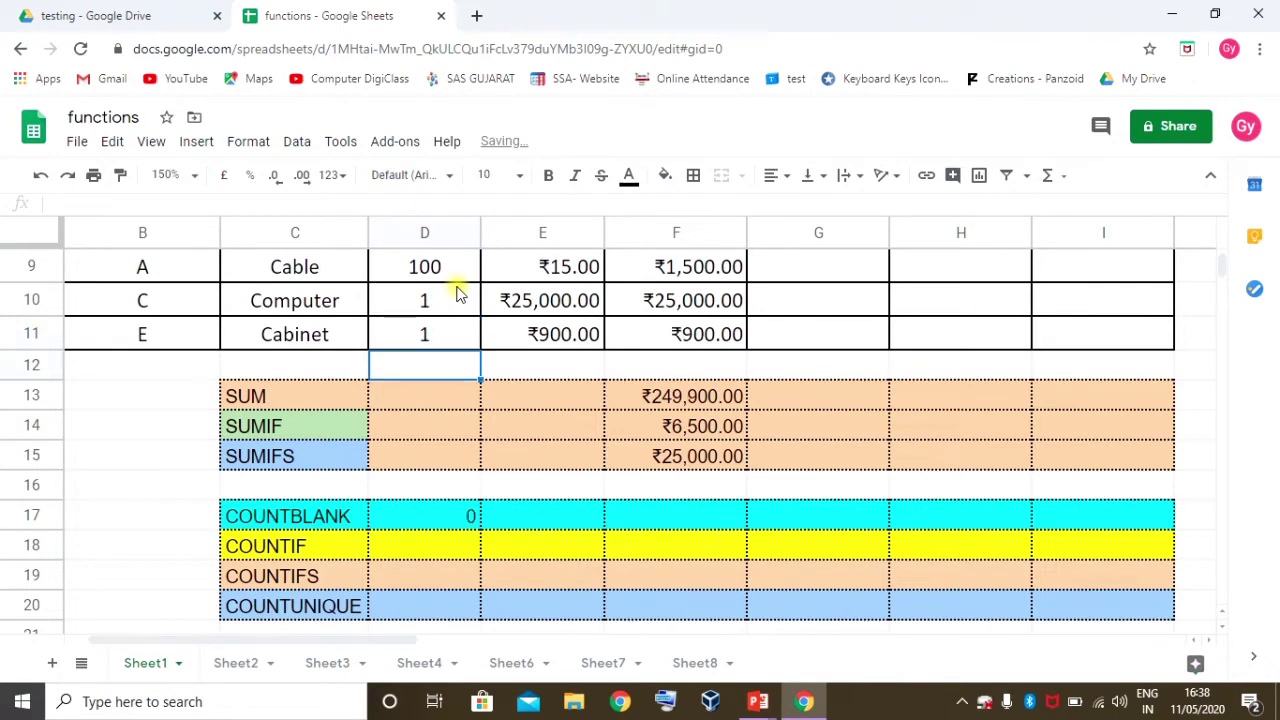
left_click(455, 516)
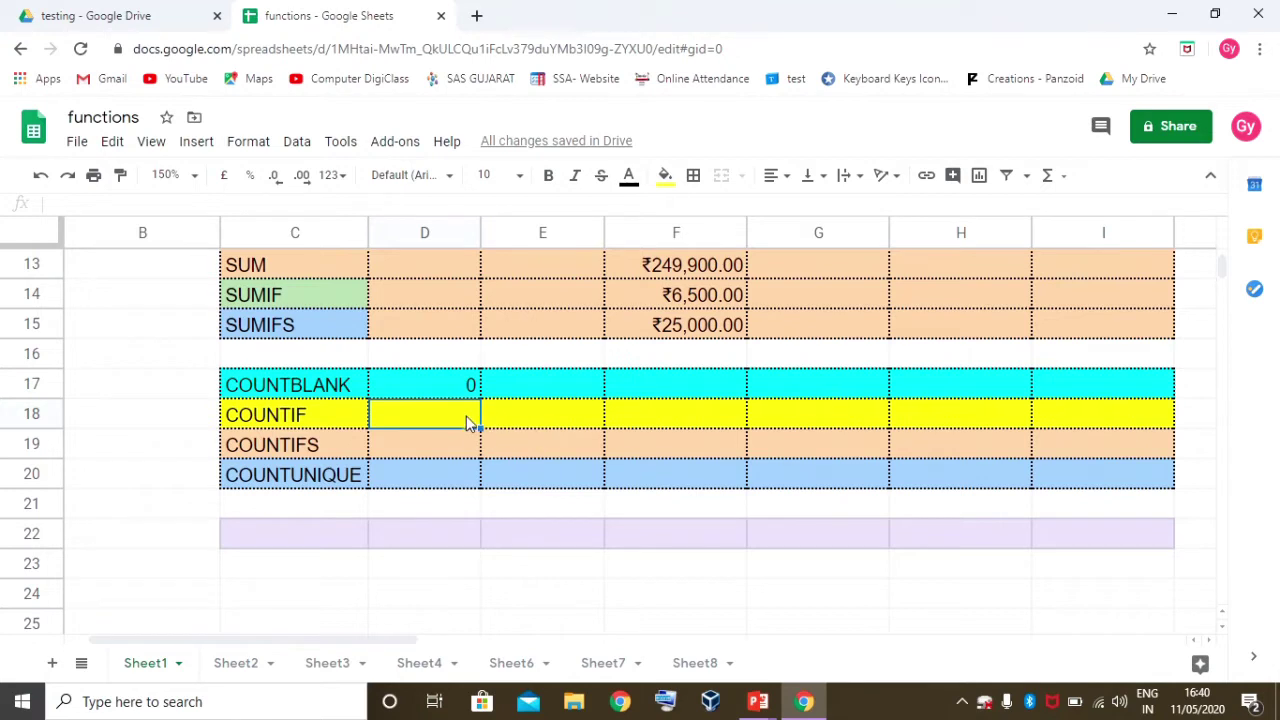
Start a COUNTIF formula in D18 on the COUNTIF row
scroll(466, 420, "up", 2)
scroll(466, 418, "up", 2)
scroll(460, 400, "up", 1)
scroll(440, 350, "up", 1)
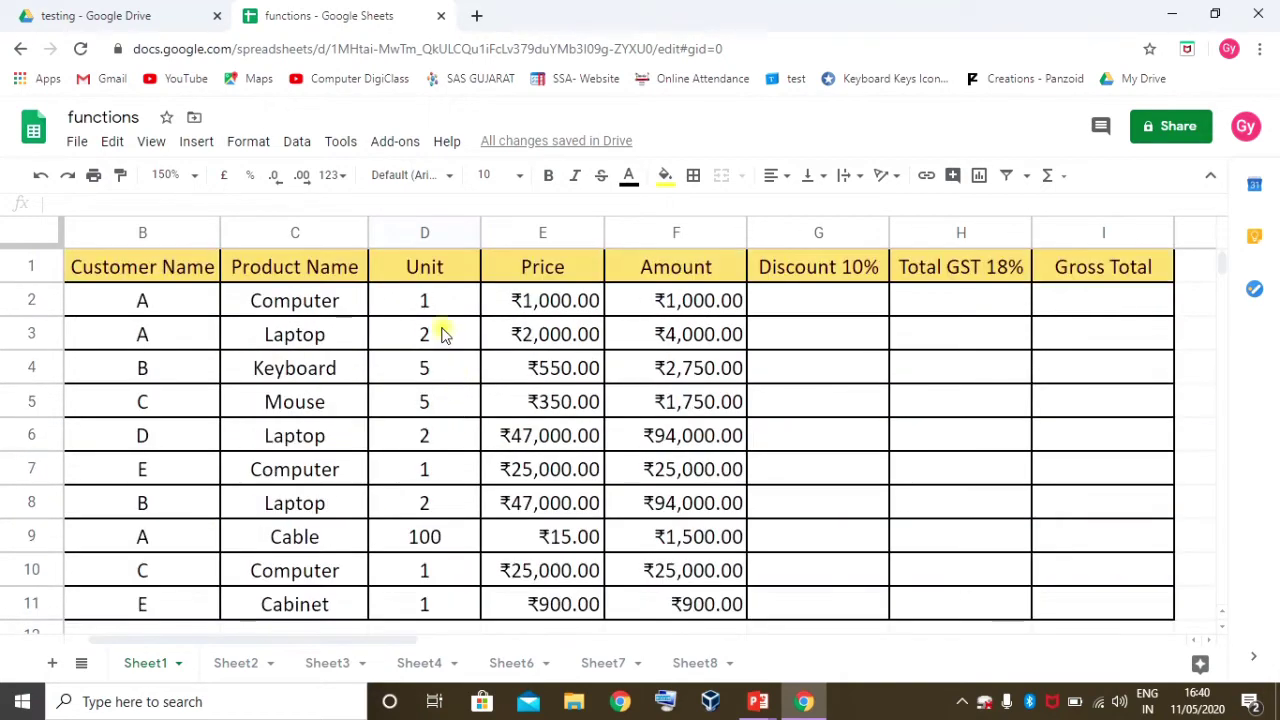
scroll(420, 475, "down", 2)
scroll(440, 530, "up", 2)
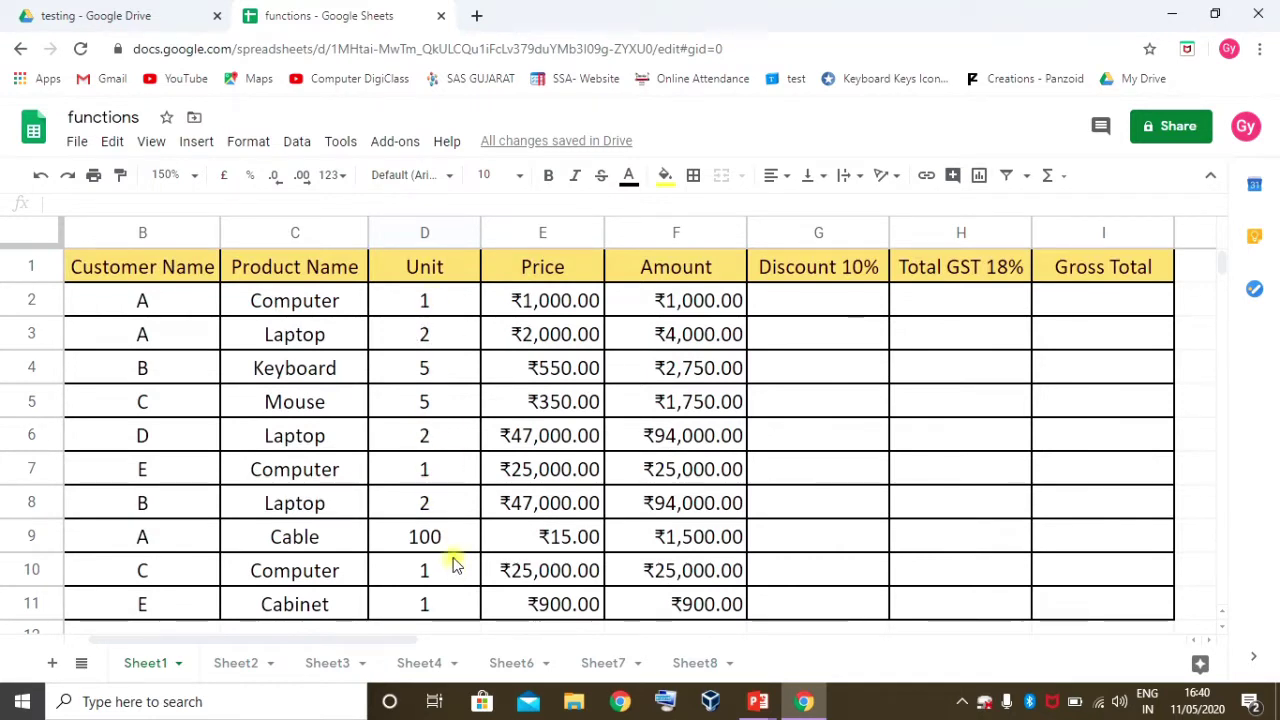
scroll(455, 565, "down", 2)
scroll(455, 545, "down", 1)
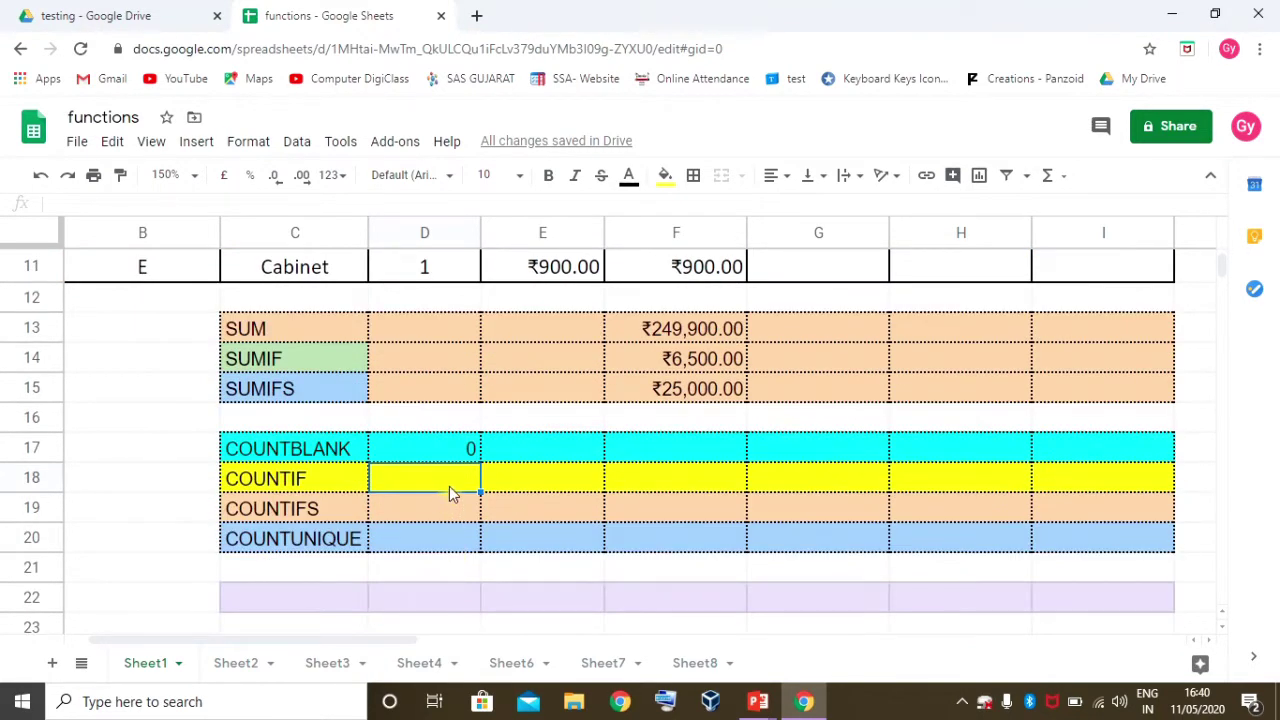
type("=countif")
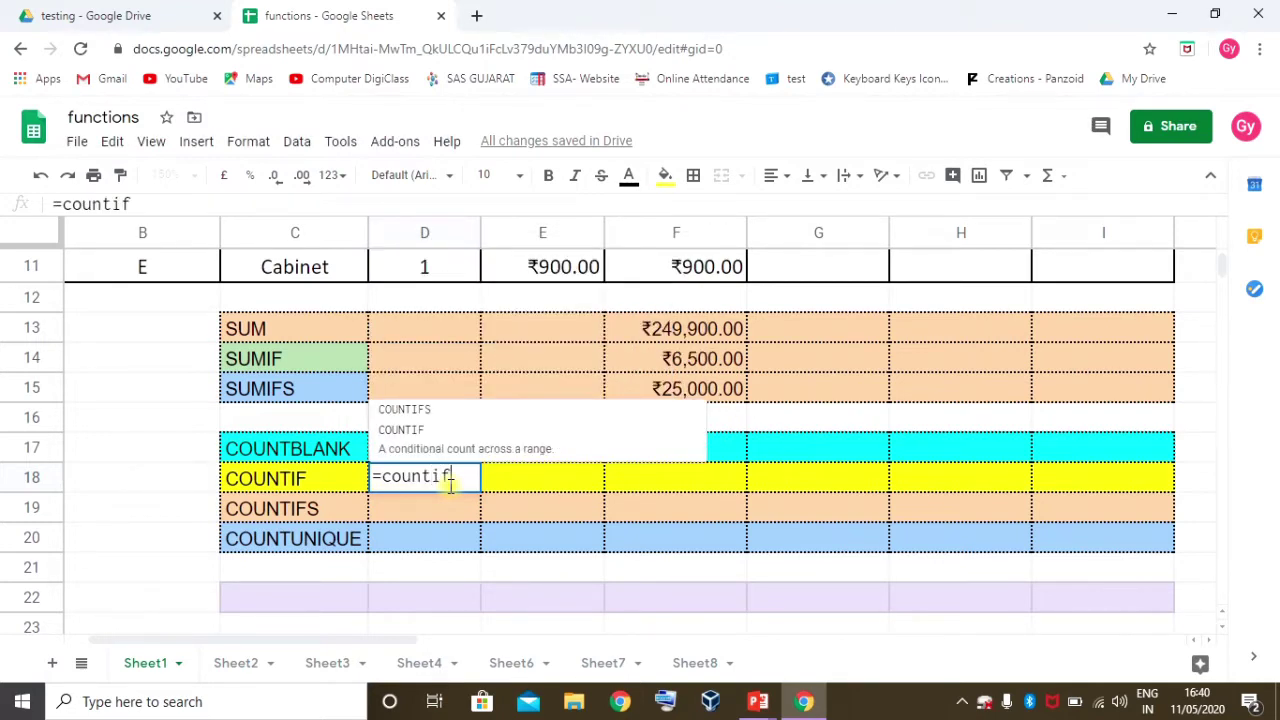
type("(")
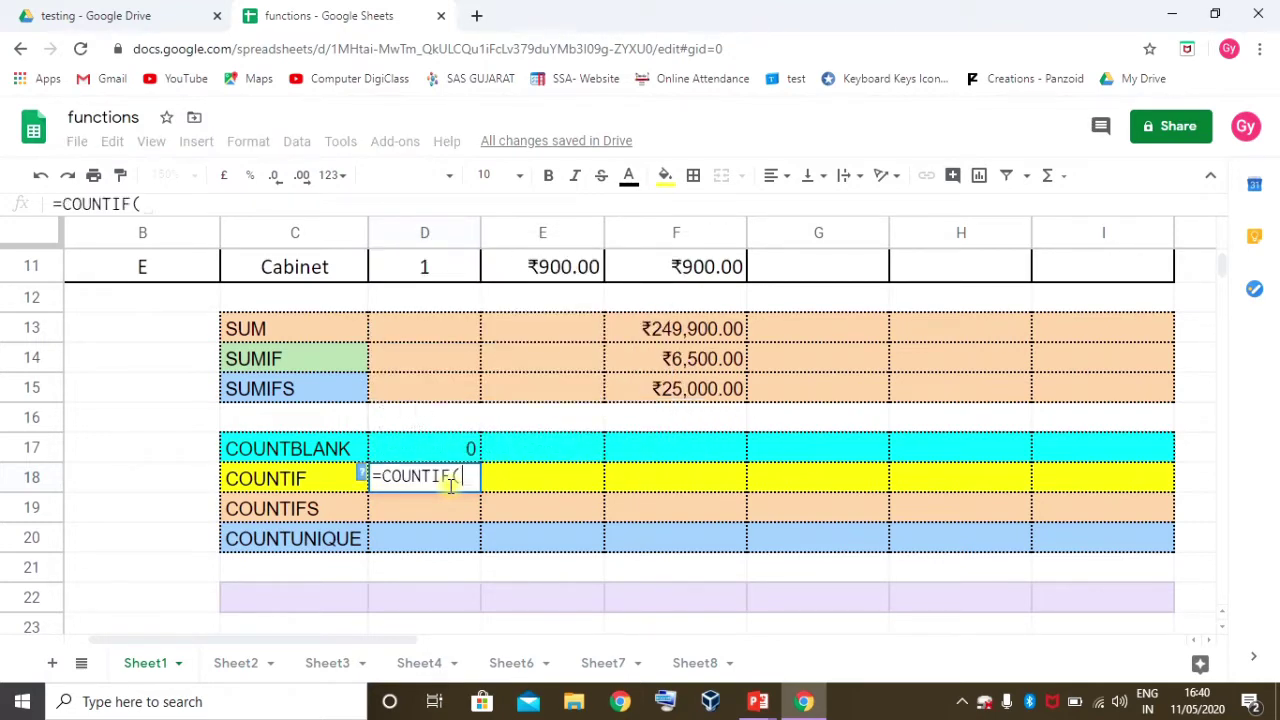
left_click(362, 472)
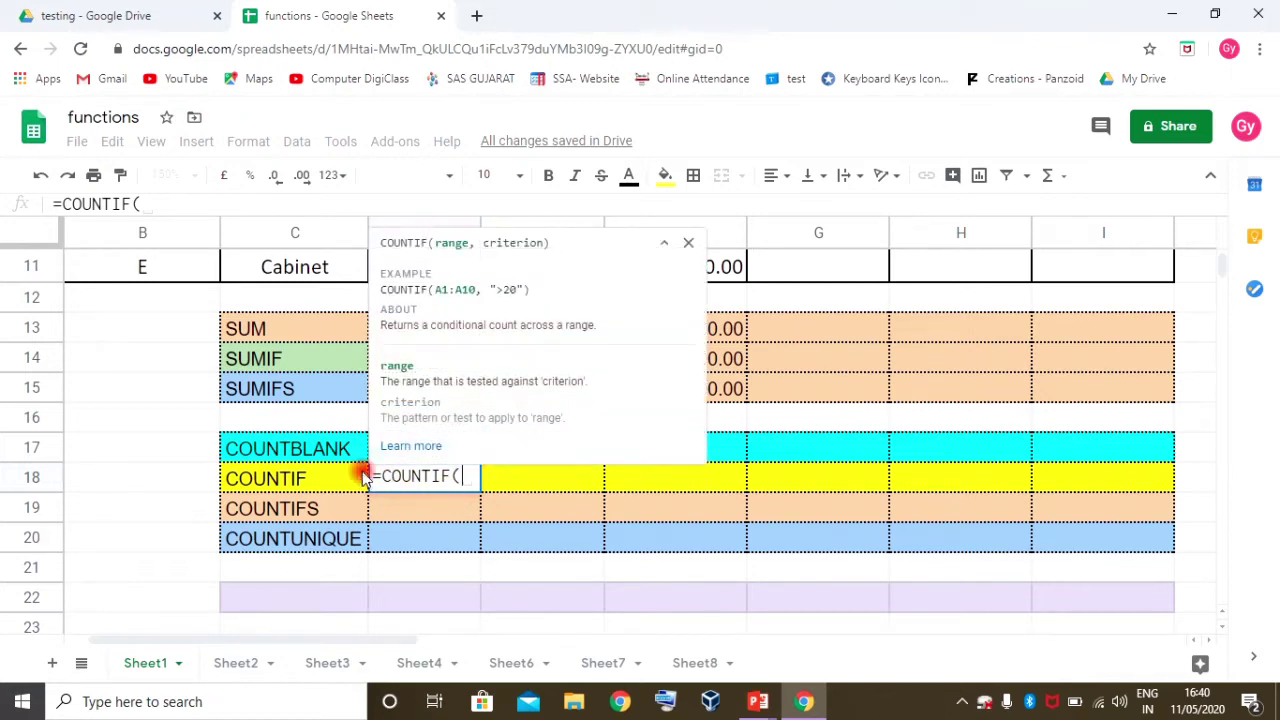
left_click(664, 242)
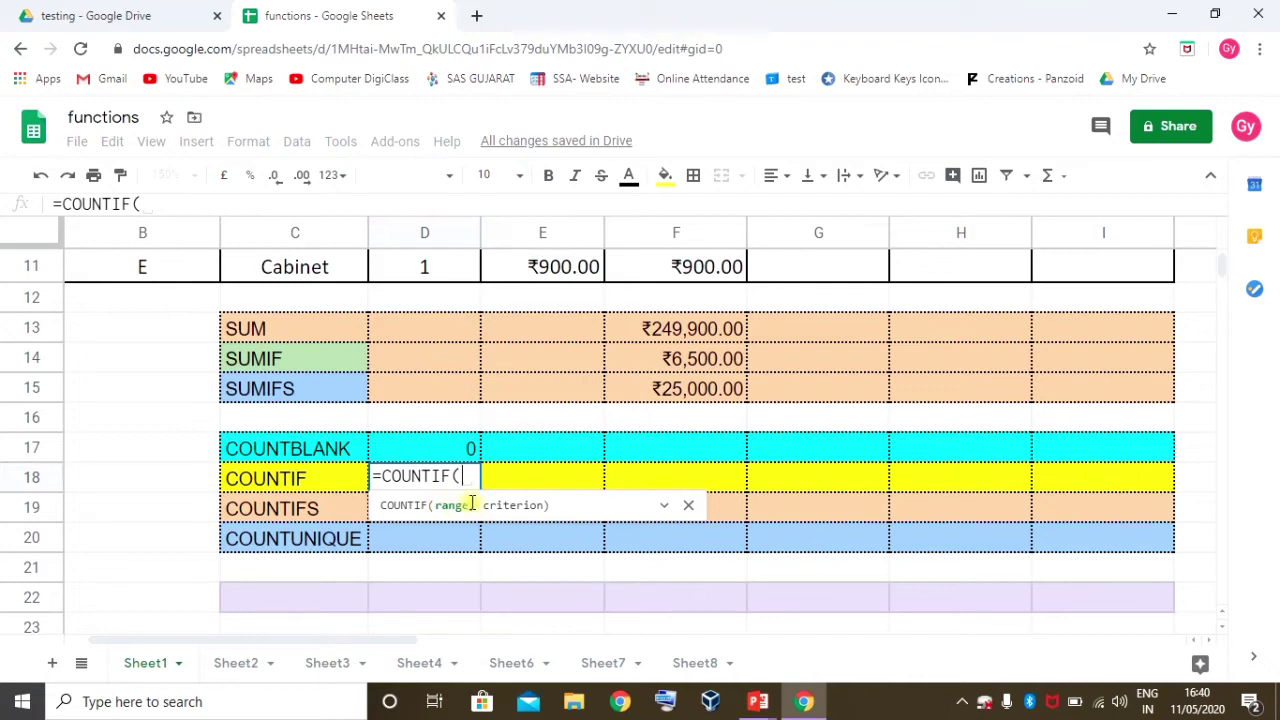
Complete =COUNTIF(D2:D11,"=1"), giving 4
scroll(449, 366, "up", 1)
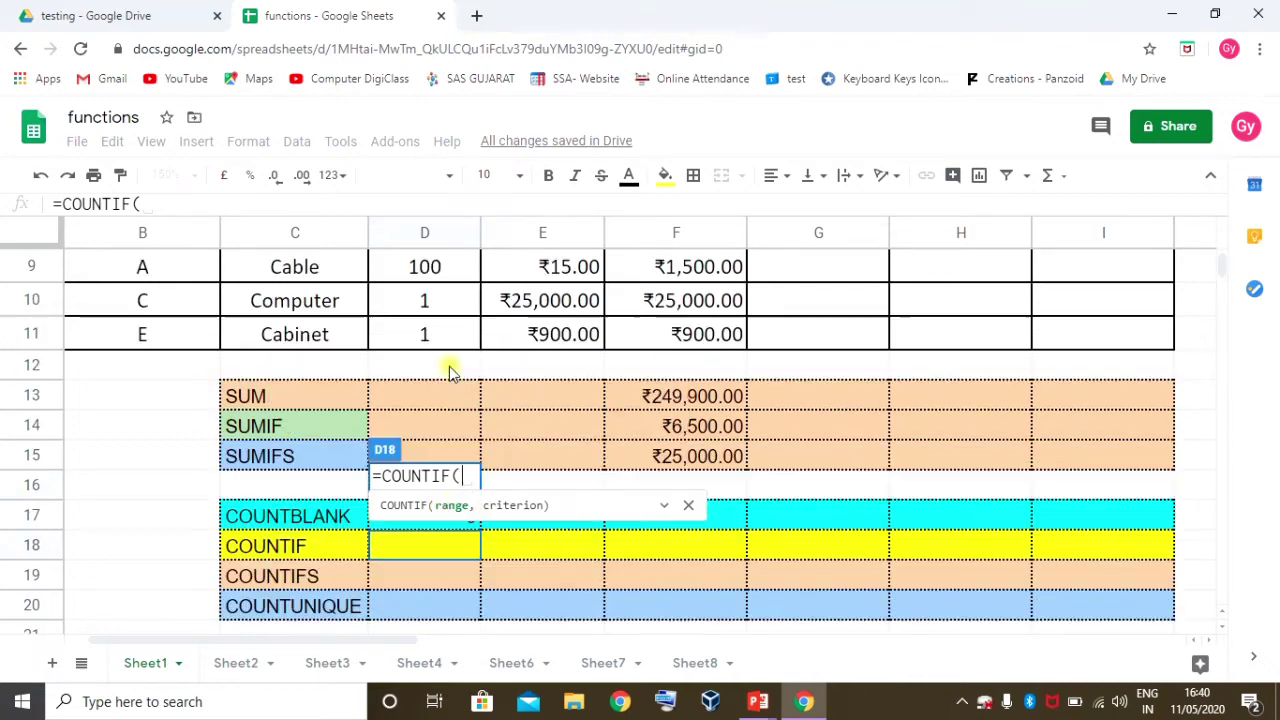
mouse_move(449, 338)
left_mouse_down()
mouse_move(425, 172)
mouse_move(425, 298)
left_mouse_up()
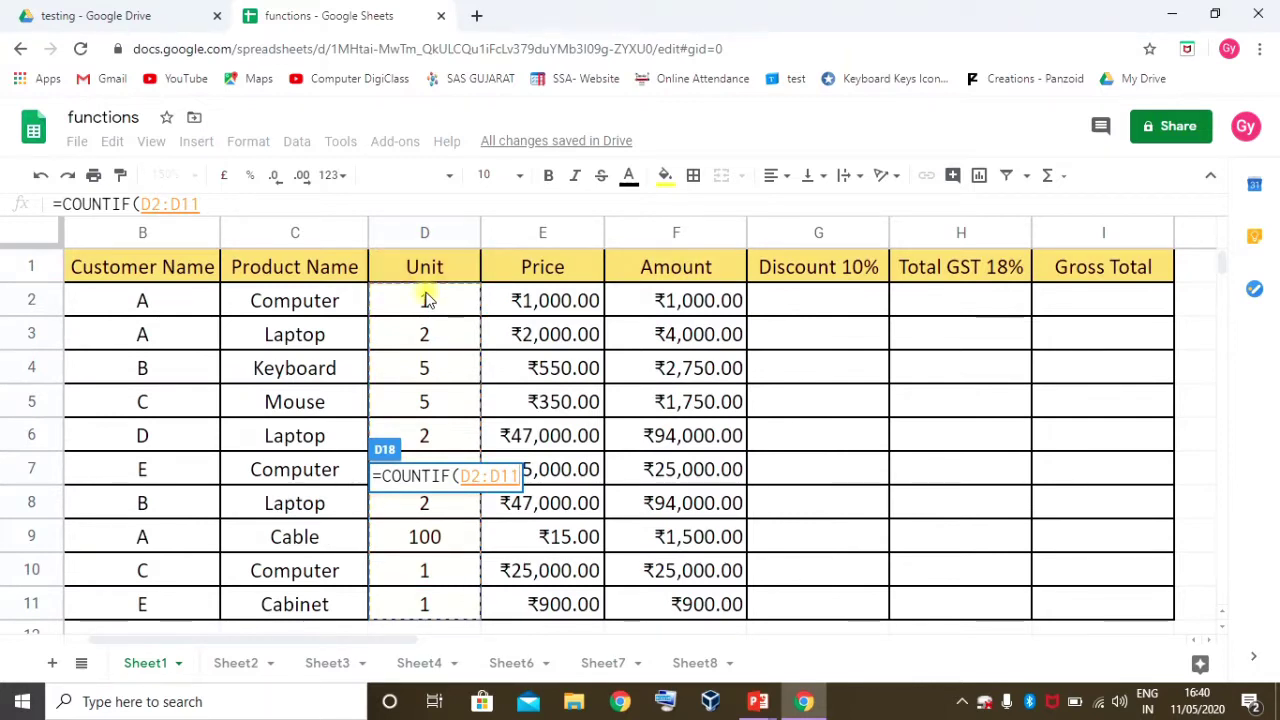
type(",")
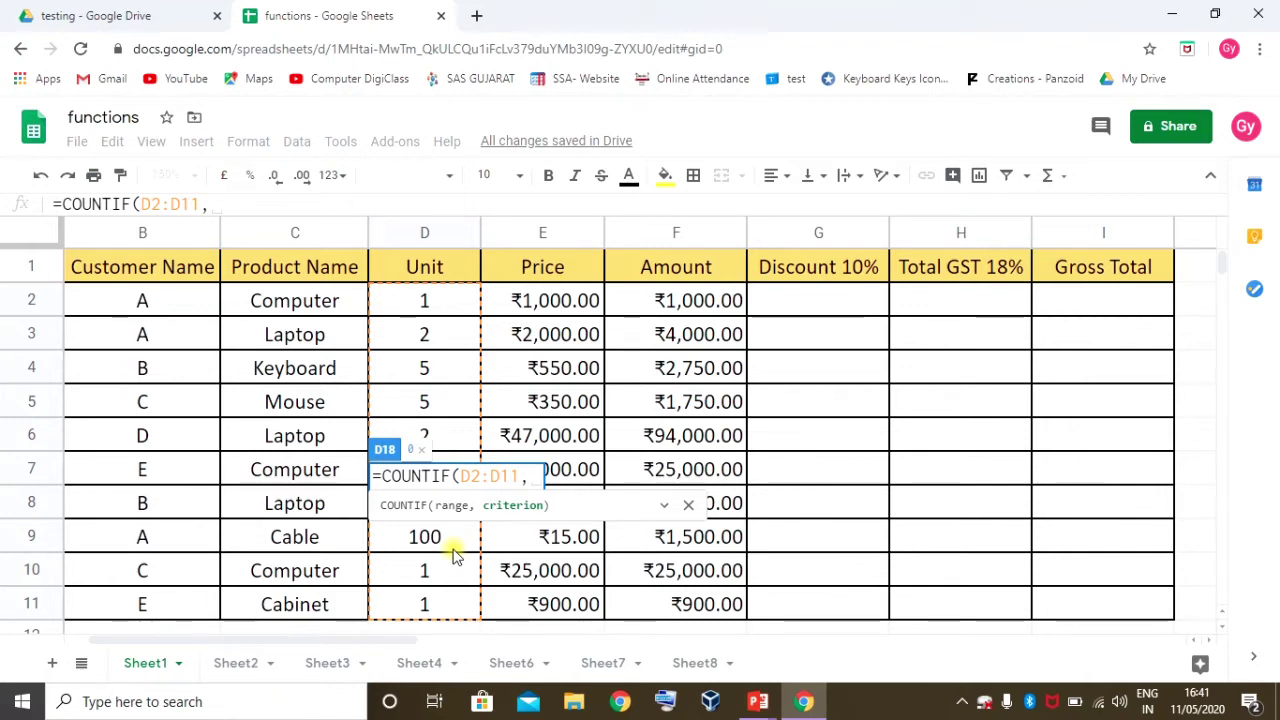
type("\"")
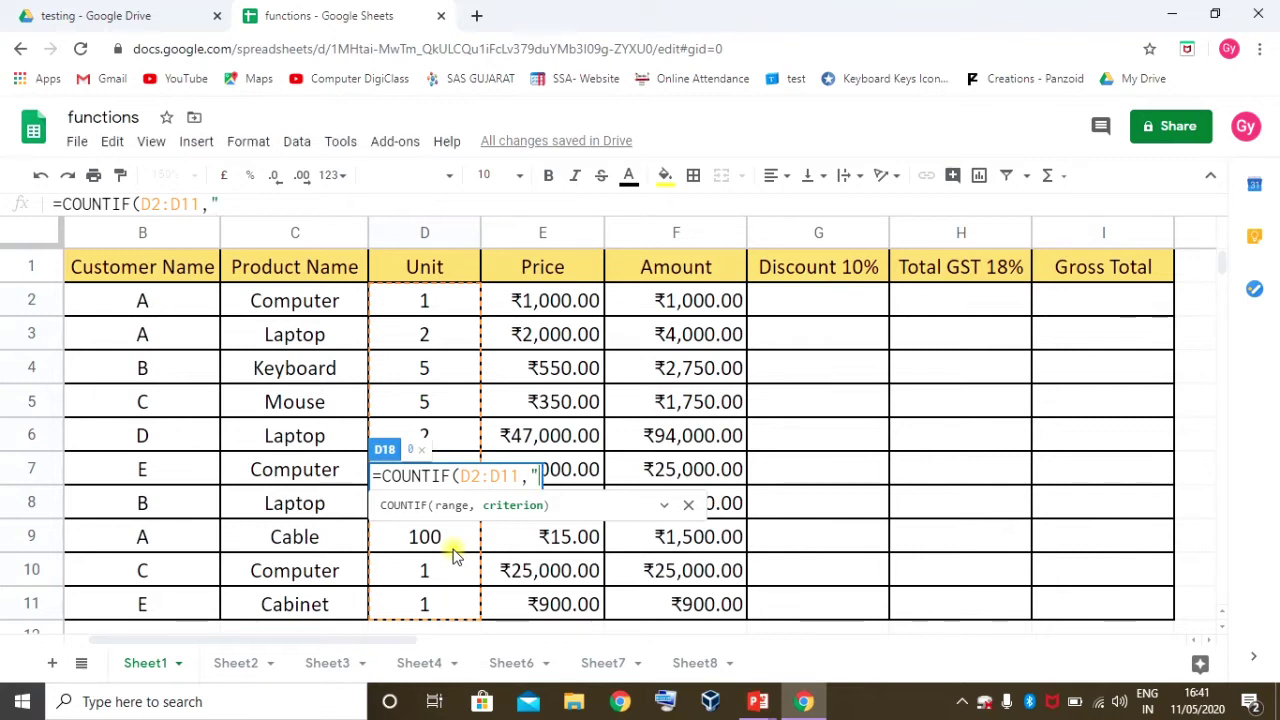
type("=1\"")
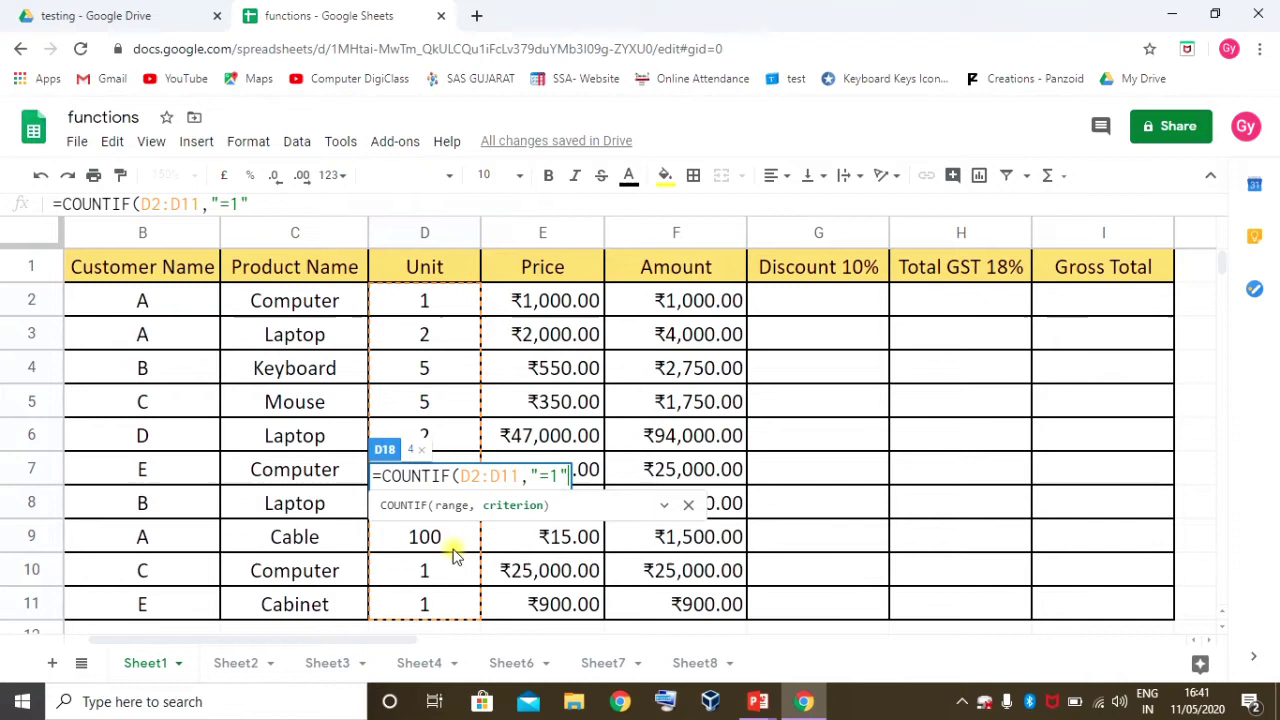
type(")")
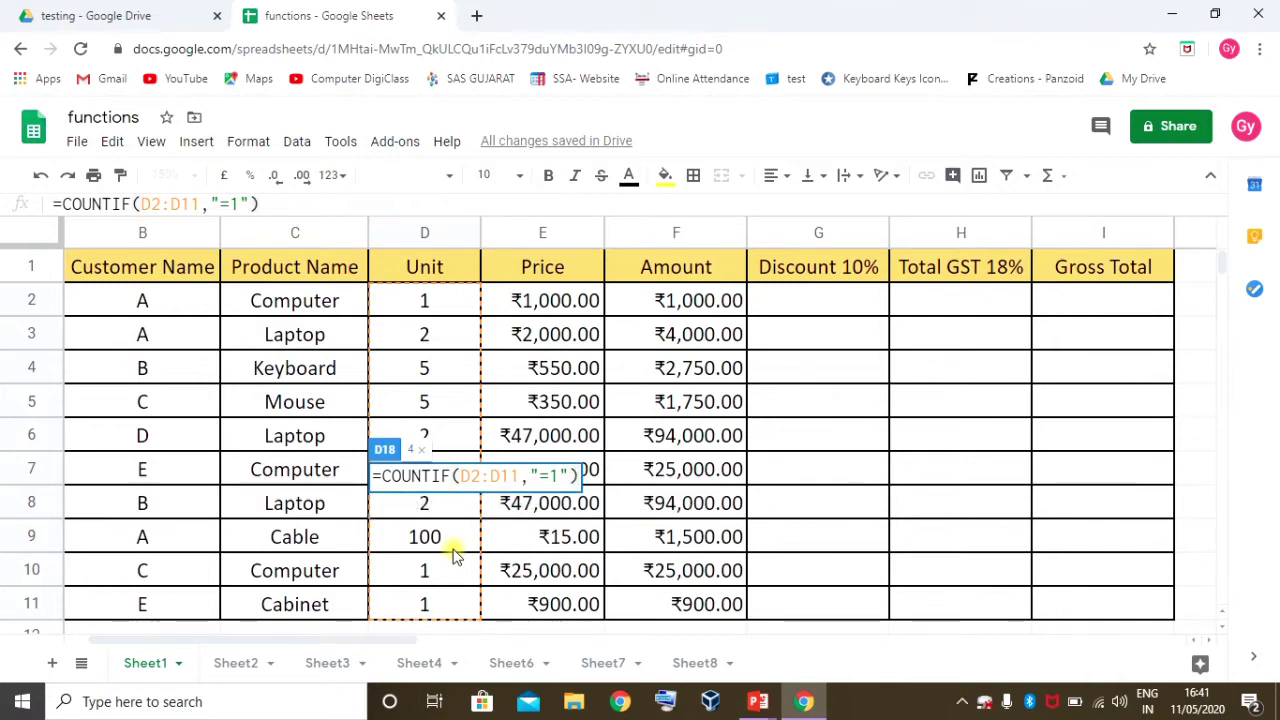
key("Return")
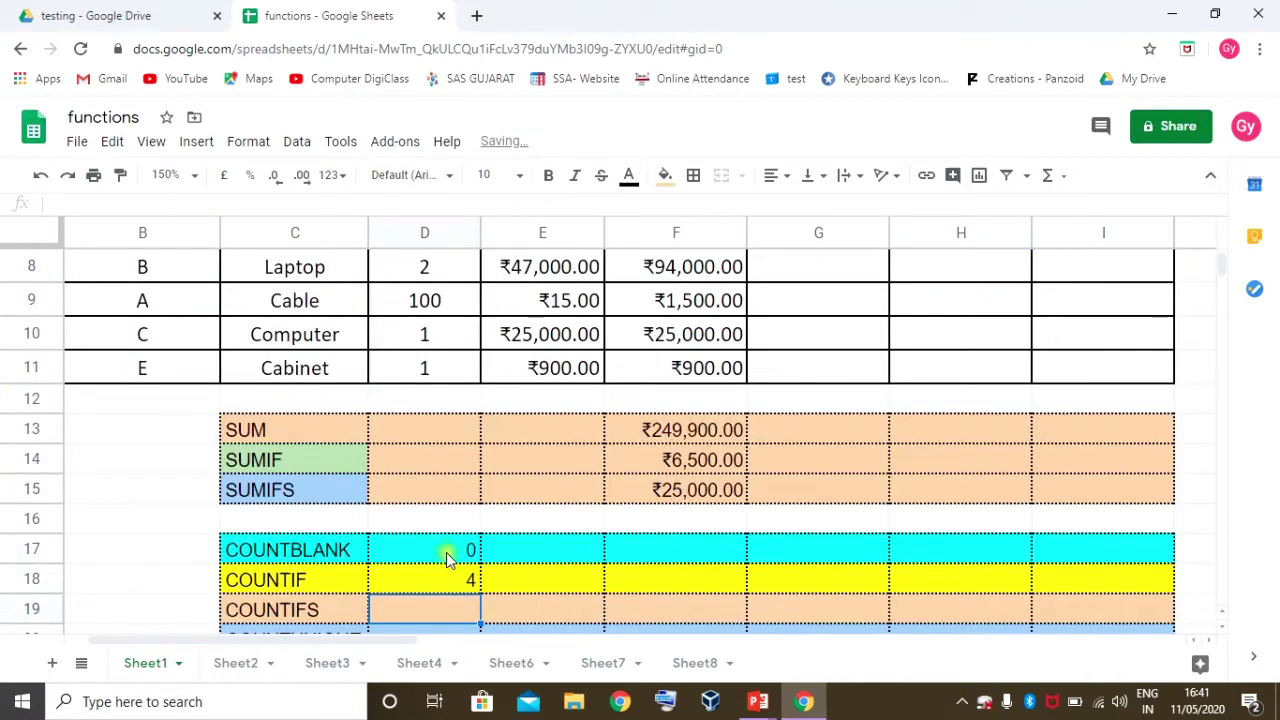
Replace the criterion in D18's COUNTIF with ">5"
left_click(410, 368)
scroll(424, 366, "up", 3)
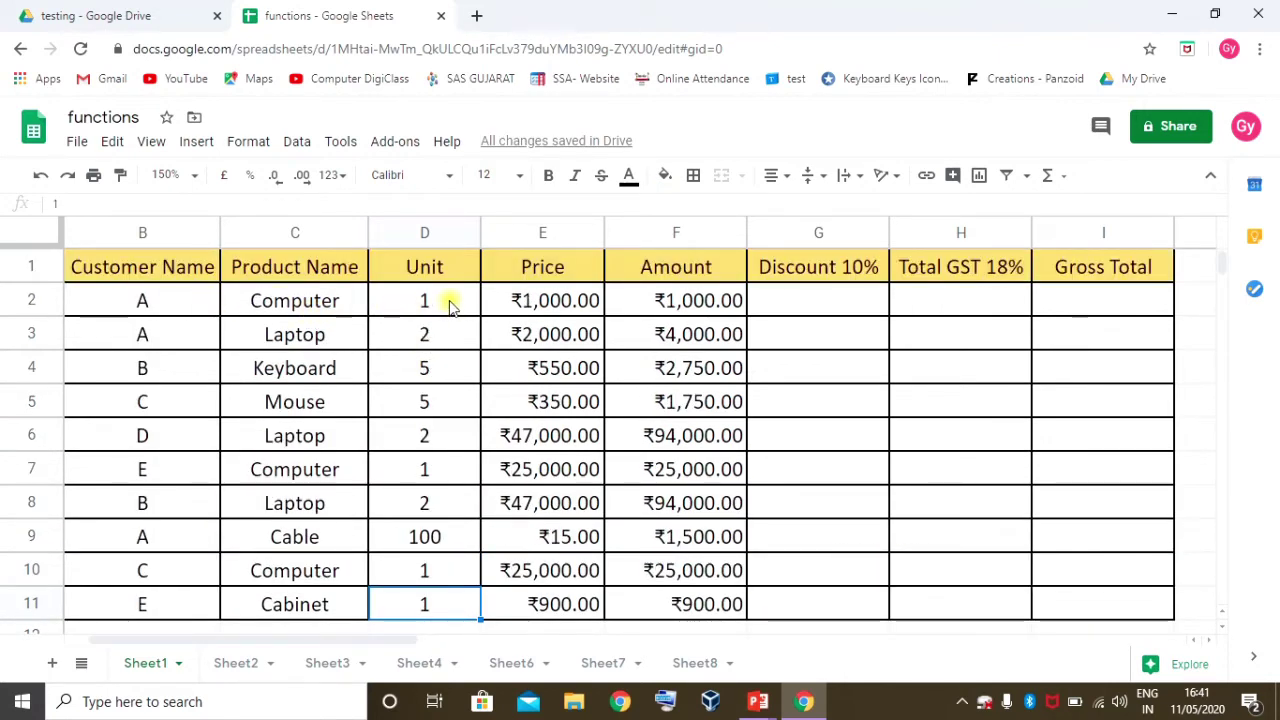
scroll(445, 305, "down", 3)
scroll(445, 305, "down", 3)
left_click(452, 548)
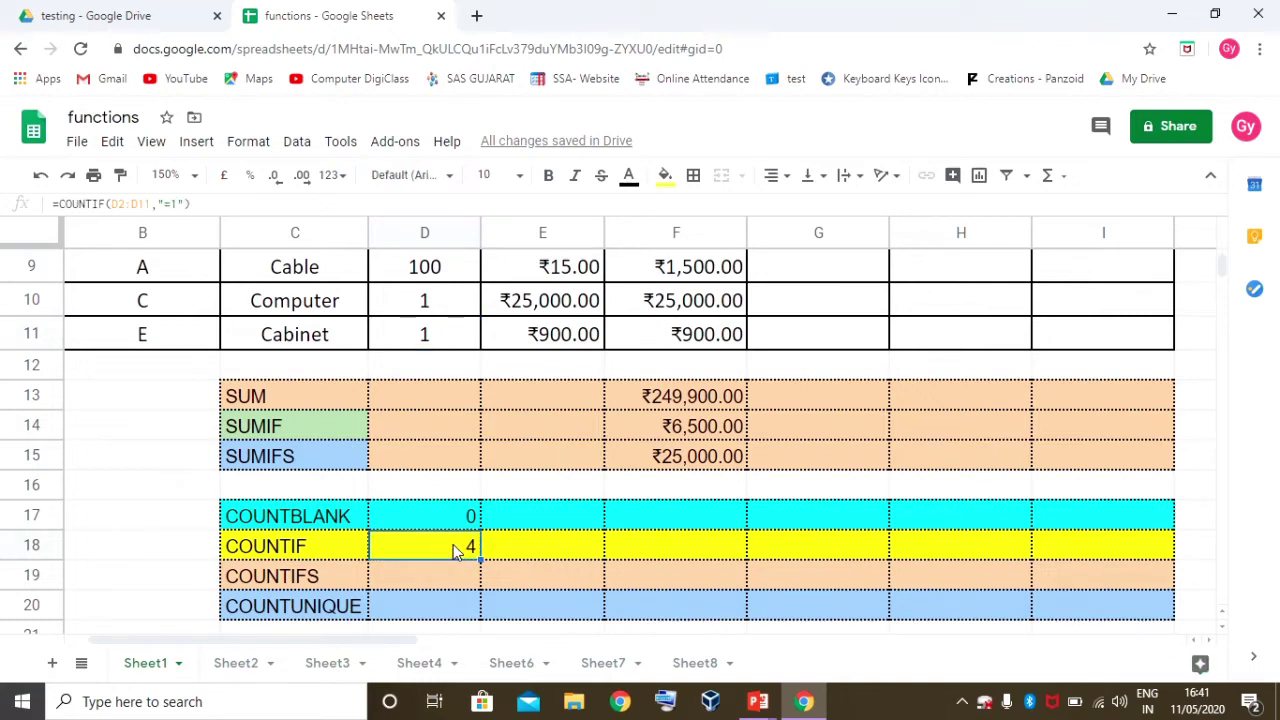
scroll(452, 548, "up", 2)
scroll(452, 548, "up", 4)
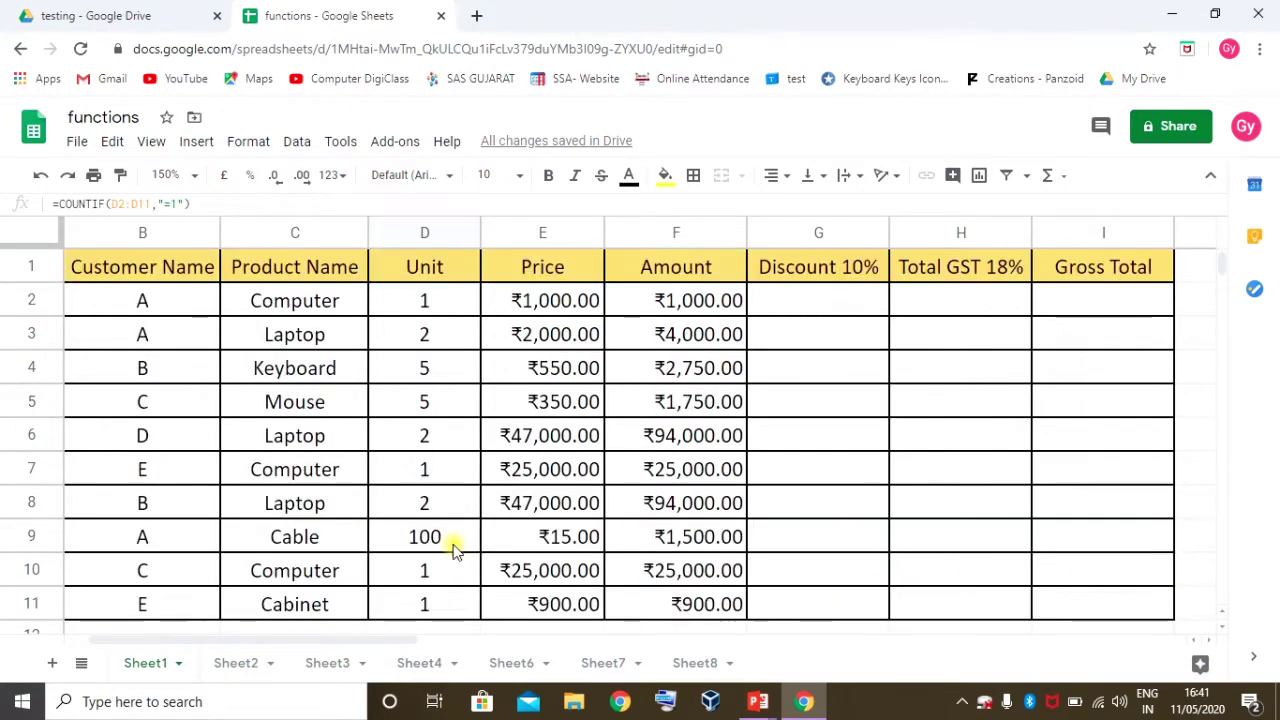
scroll(453, 548, "down", 5)
double_click(453, 544)
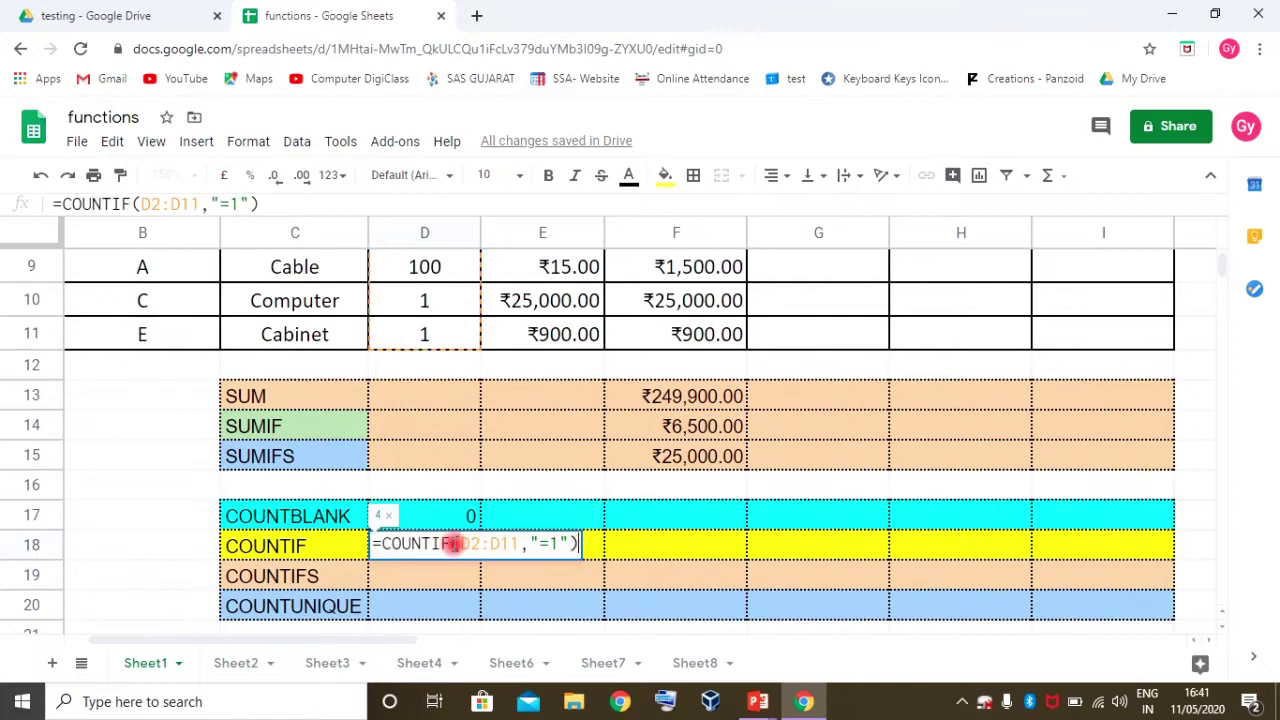
left_click_drag(558, 542, 541, 542)
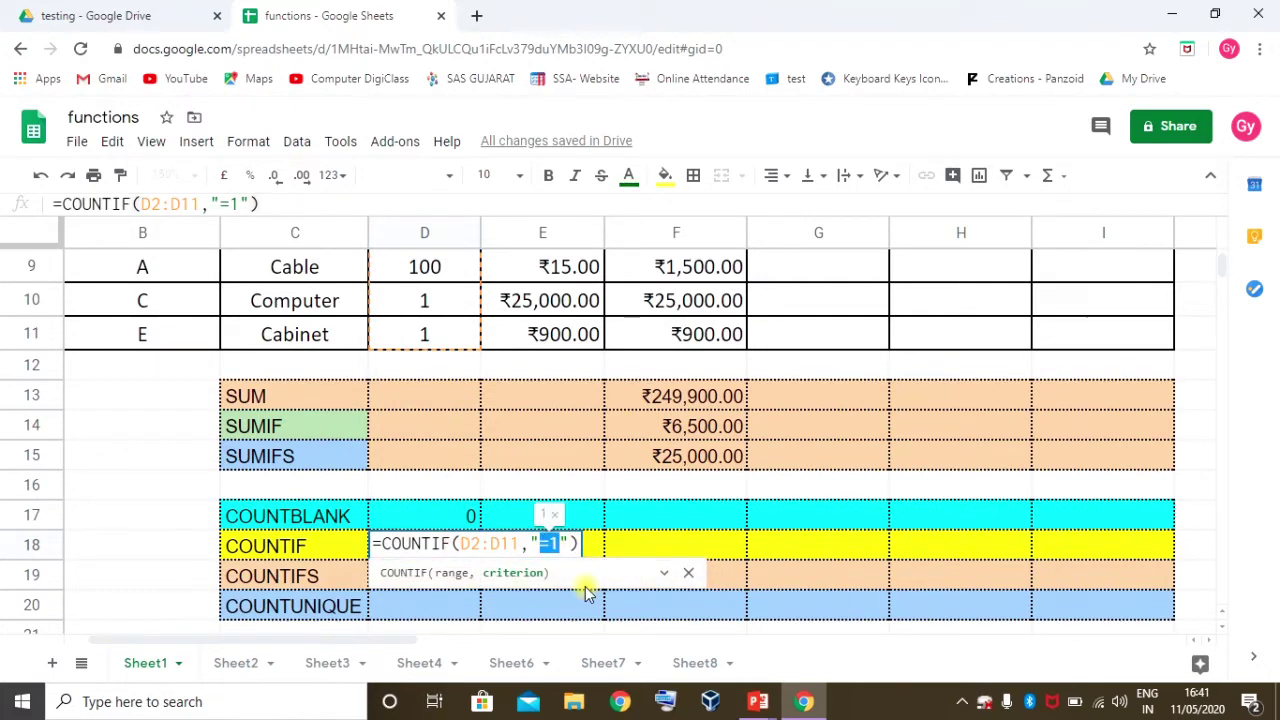
type(">")
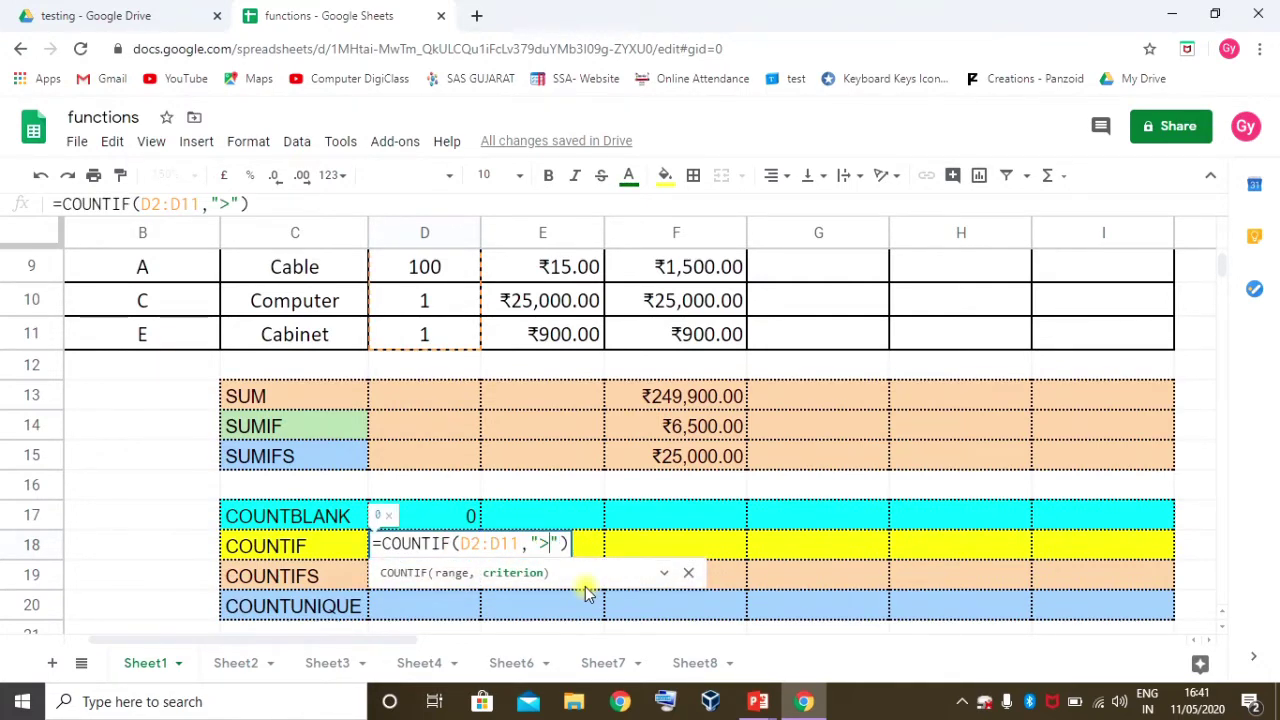
type("5")
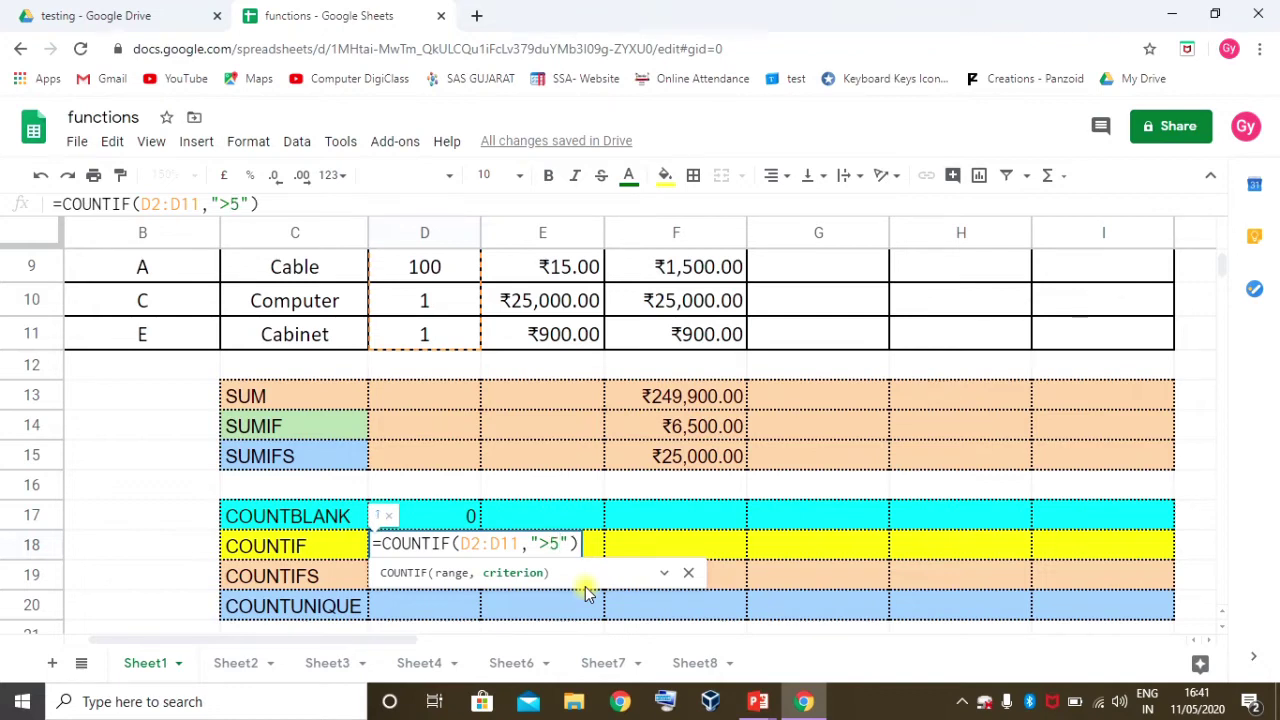
key("Return")
Insert "=" so D18's COUNTIF criterion reads ">=5"
left_click(466, 545)
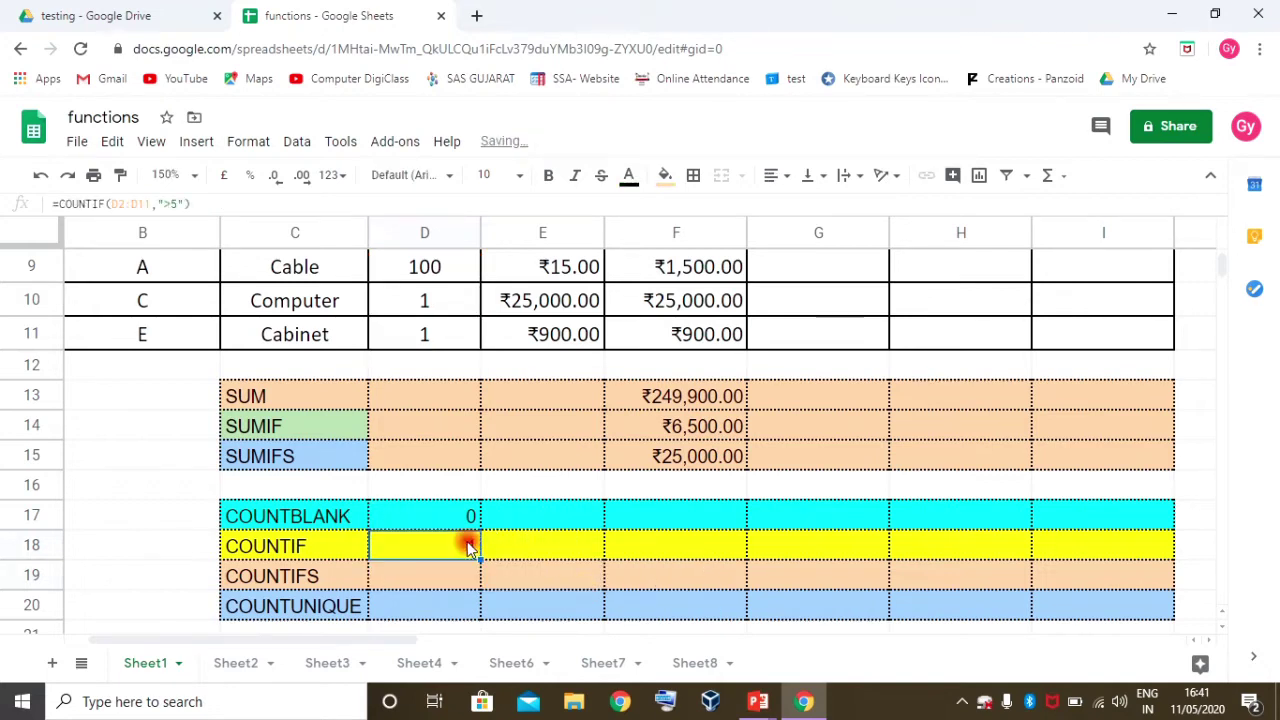
scroll(455, 500, "up", 3)
scroll(447, 465, "up", 1)
scroll(447, 465, "up", 1)
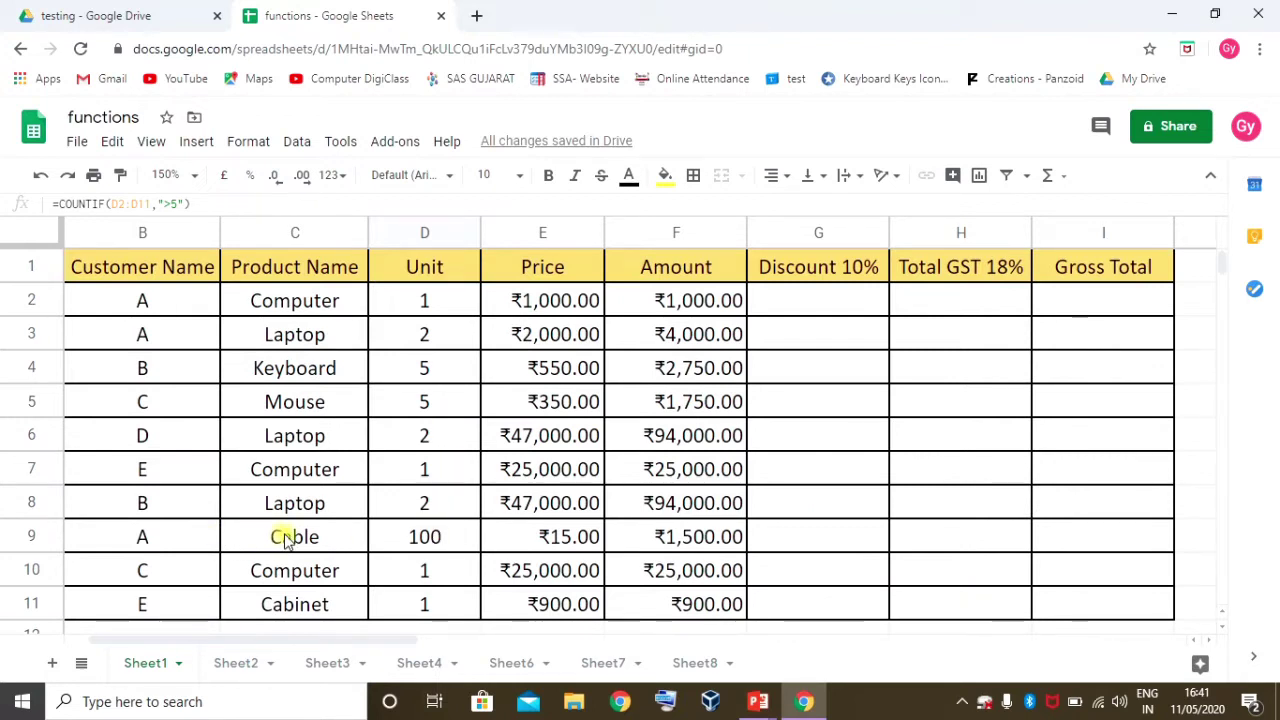
left_click(422, 530)
scroll(491, 534, "down", 1)
scroll(494, 534, "down", 3)
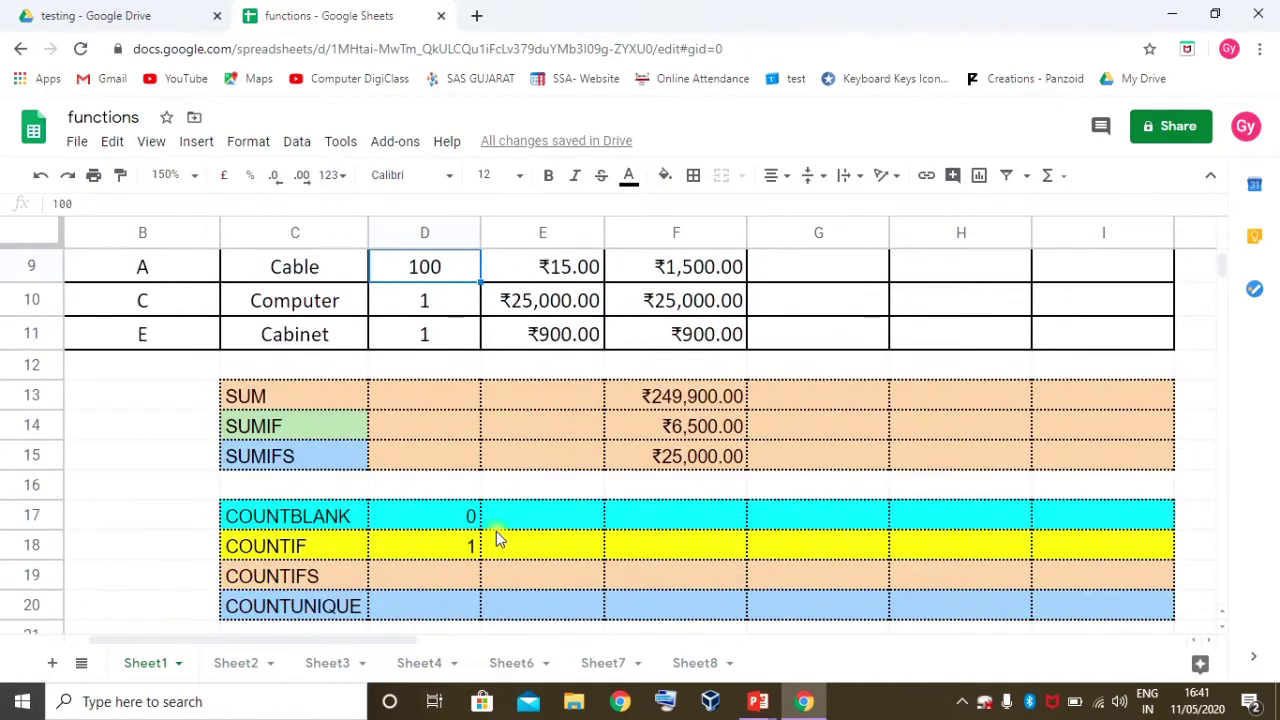
left_click(469, 548)
double_click(469, 548)
left_click(547, 543)
type("=COUNTIF(D2:D11,\">=5")
key("Return")
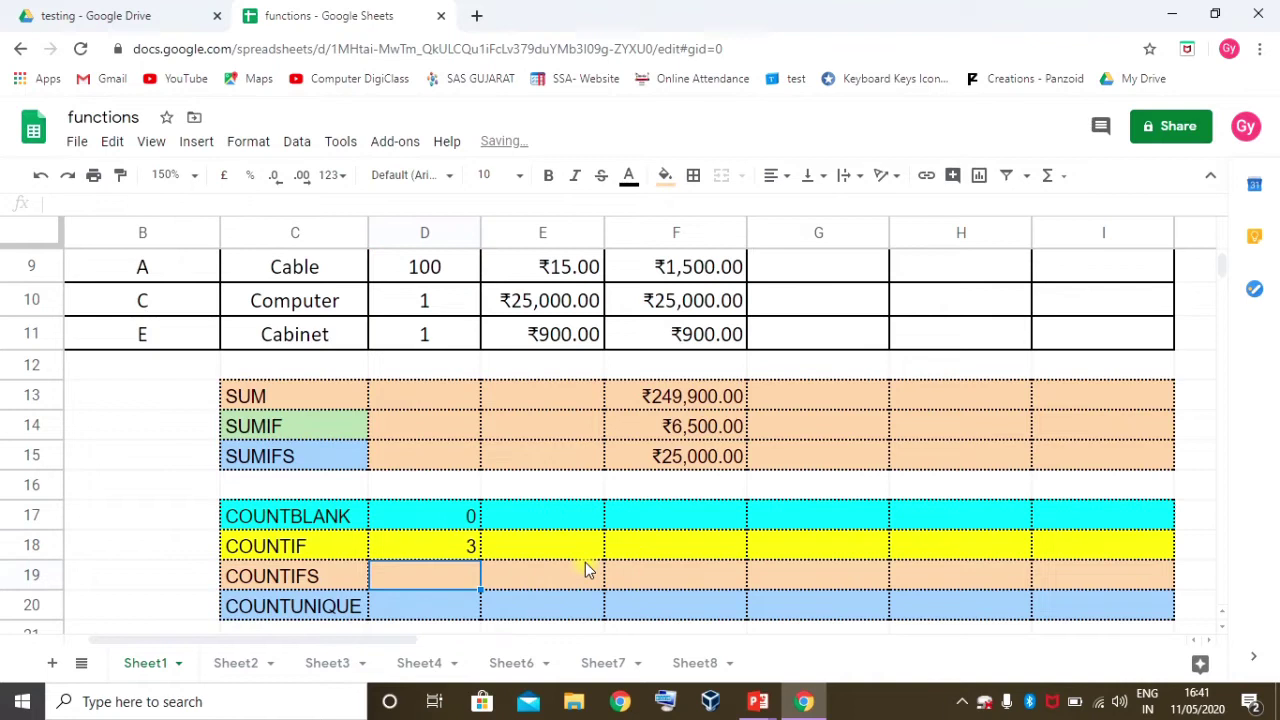
Check D18's COUNTIF result of 3 against the Unit value in D9
left_click(467, 545)
scroll(470, 472, "up", 5)
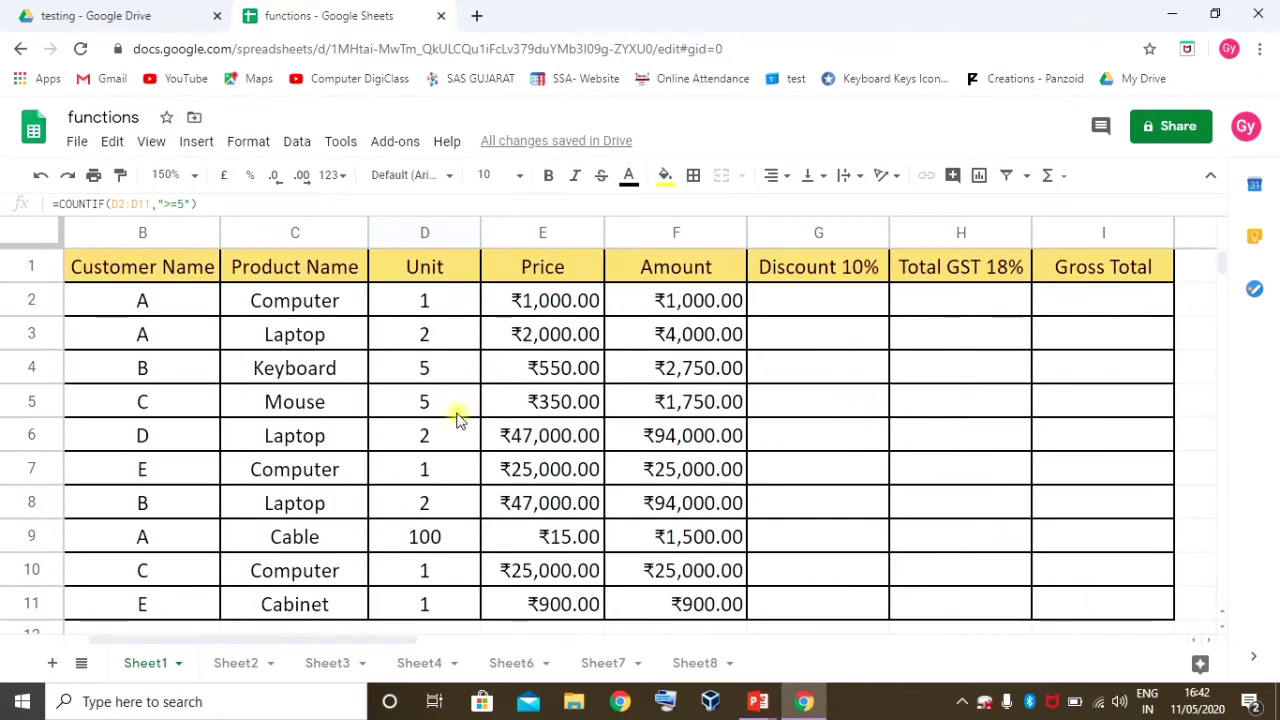
left_click(445, 537)
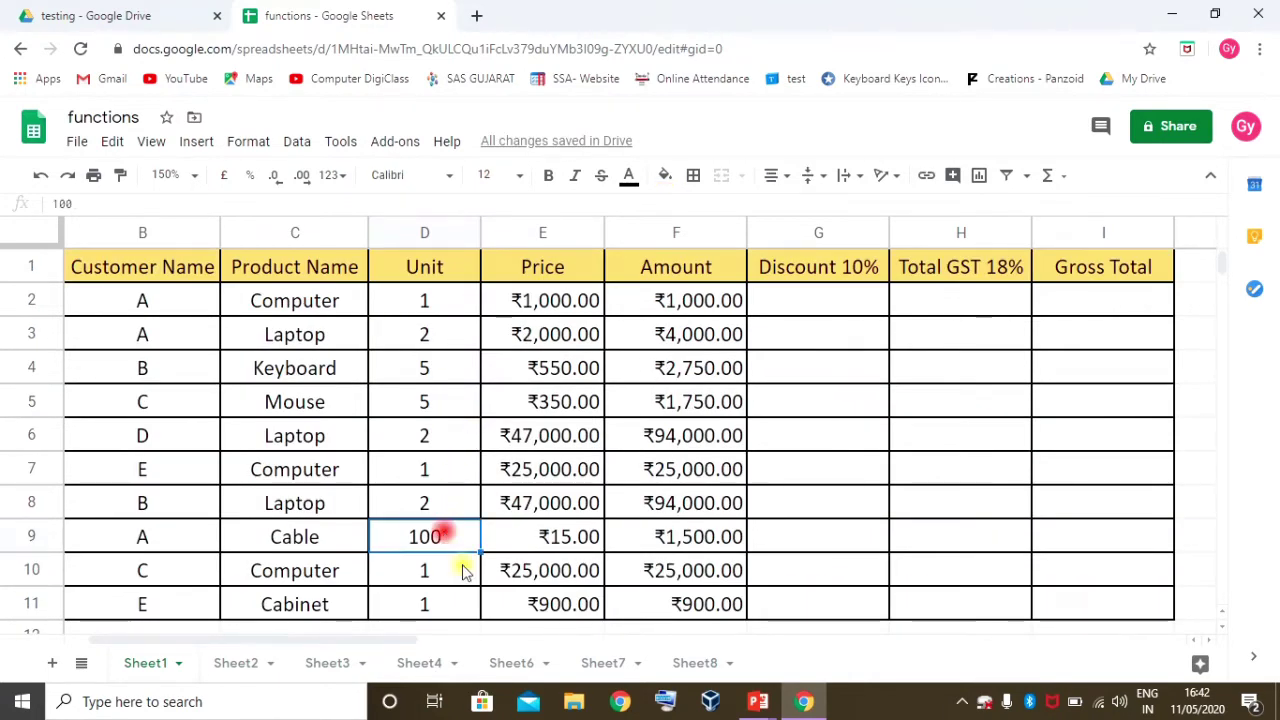
scroll(460, 560, "down", 5)
left_click(442, 557)
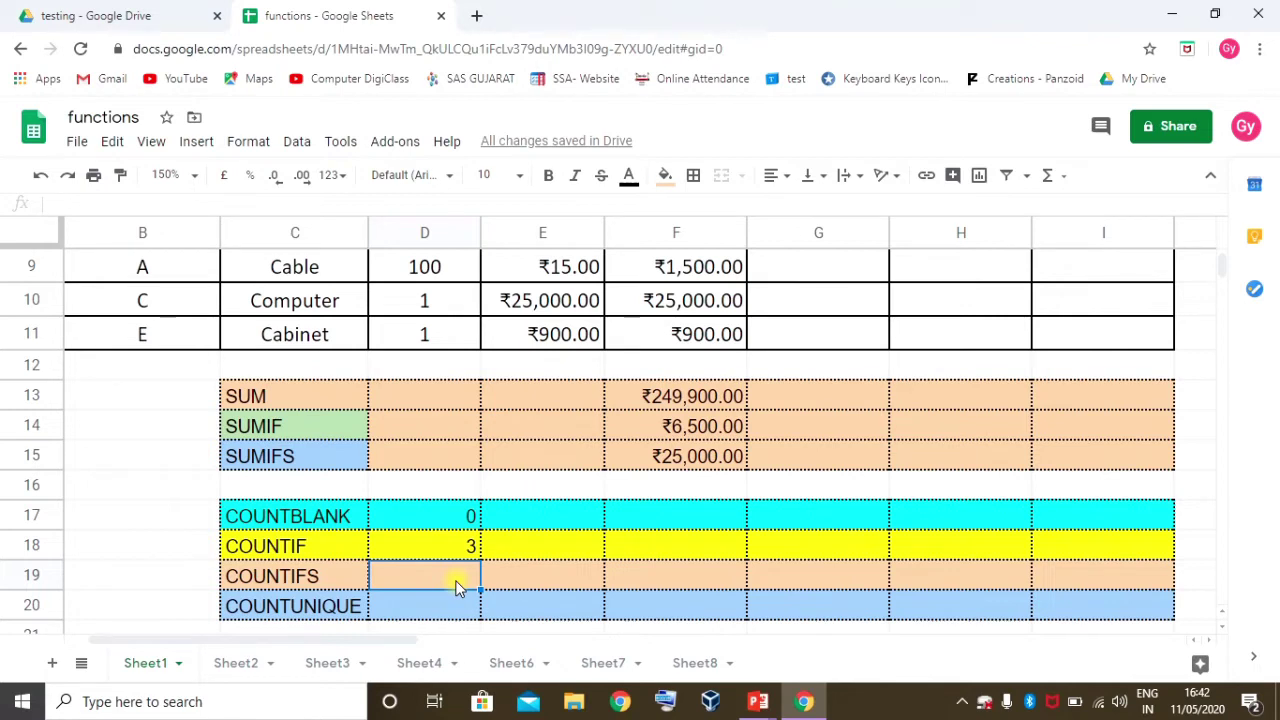
left_click(443, 550)
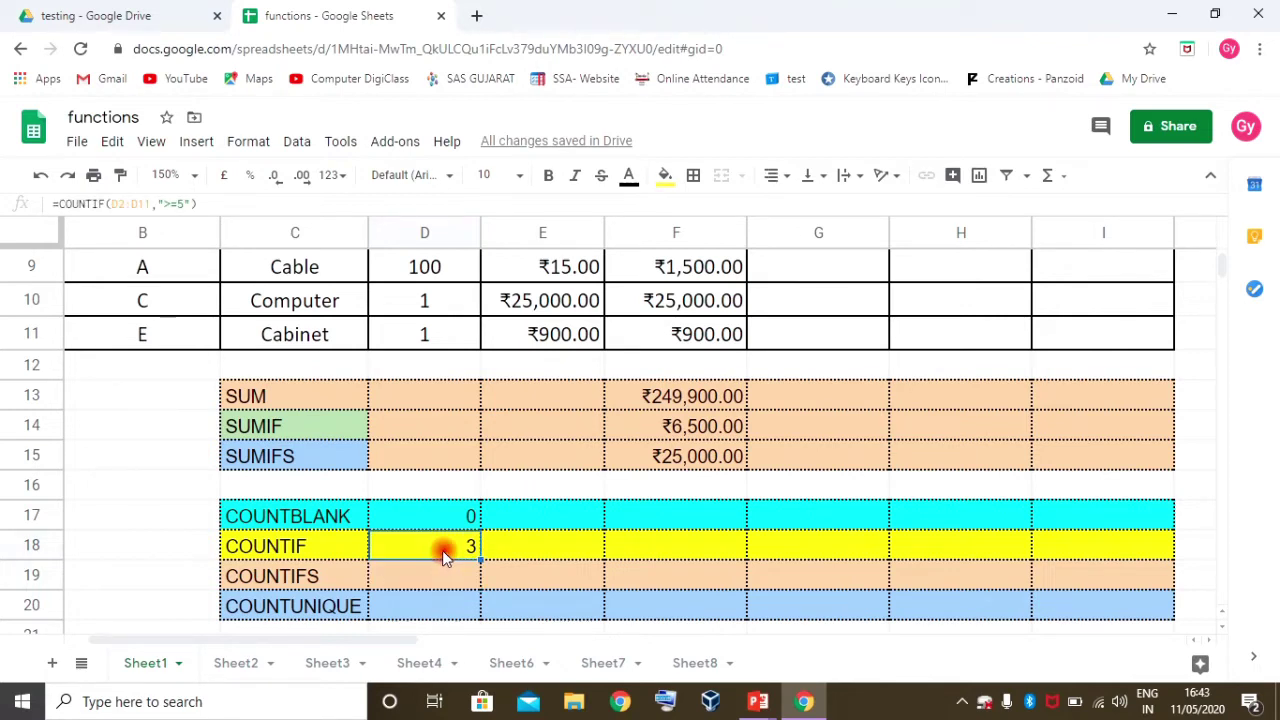
double_click(442, 550)
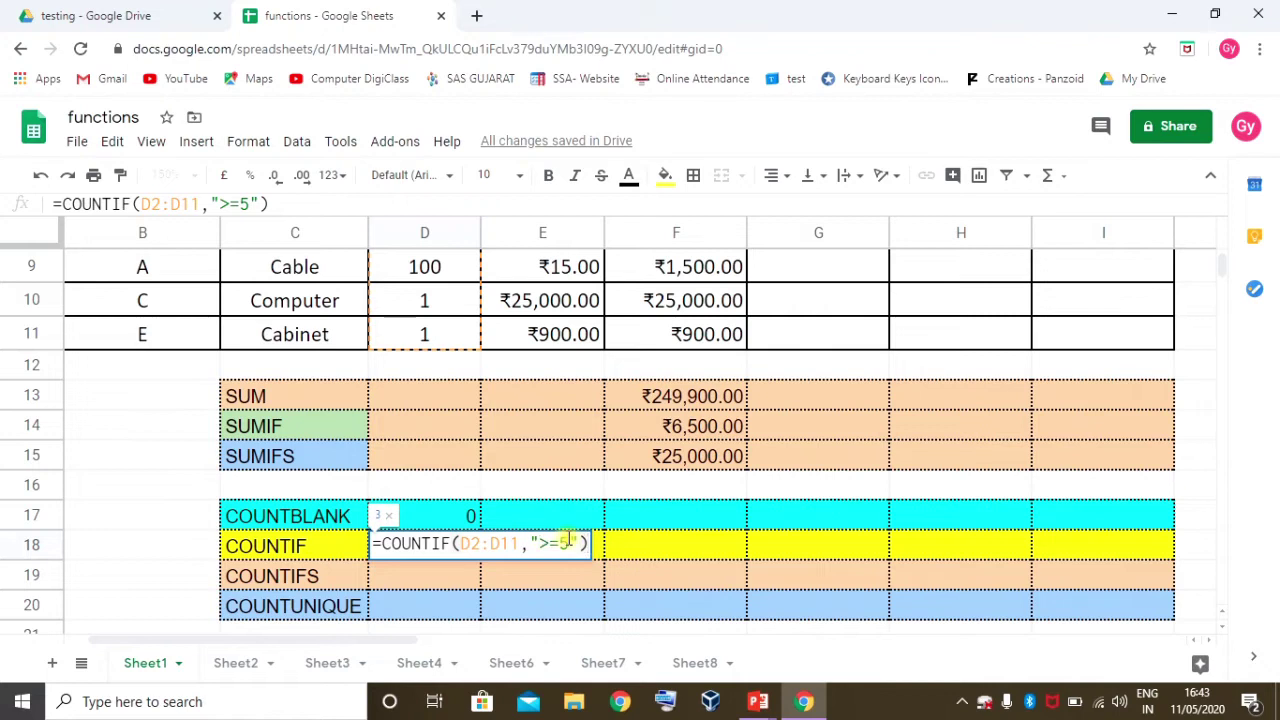
key("Escape")
left_click(445, 576)
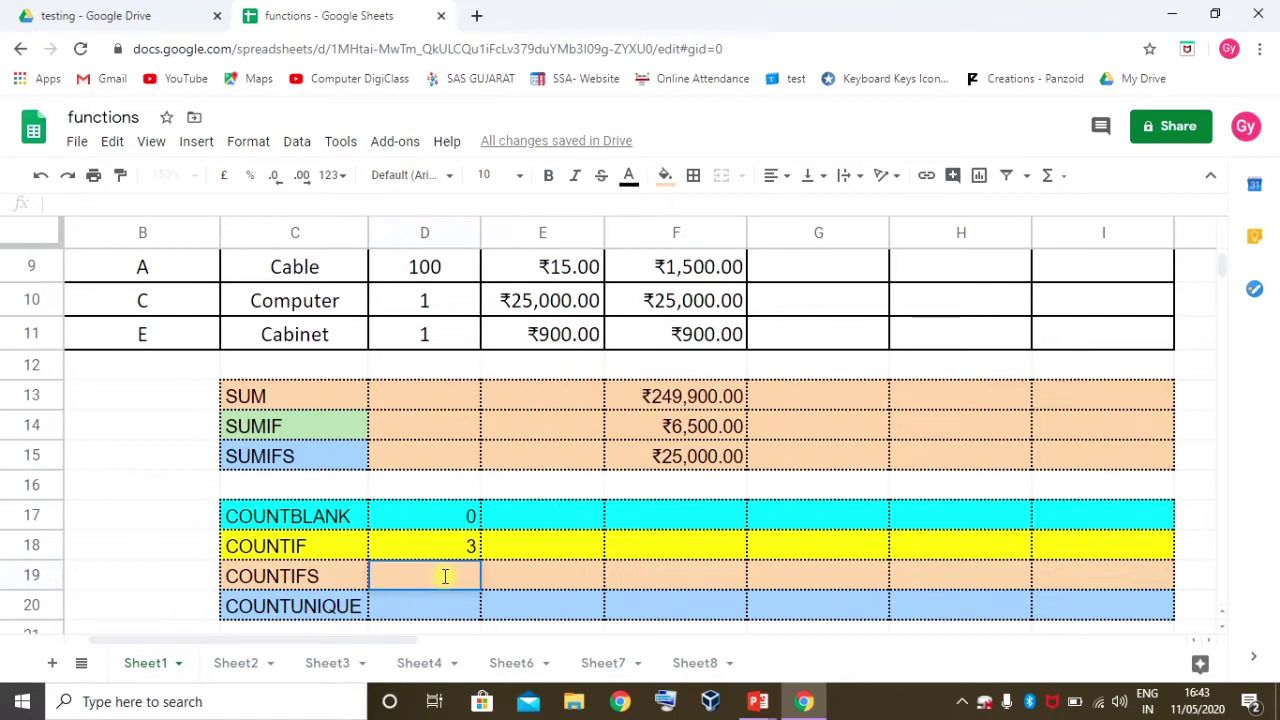
Enter =COUNTIFS(B2:B11,"D",C2:C11,"Laptop") in D19
type("=")
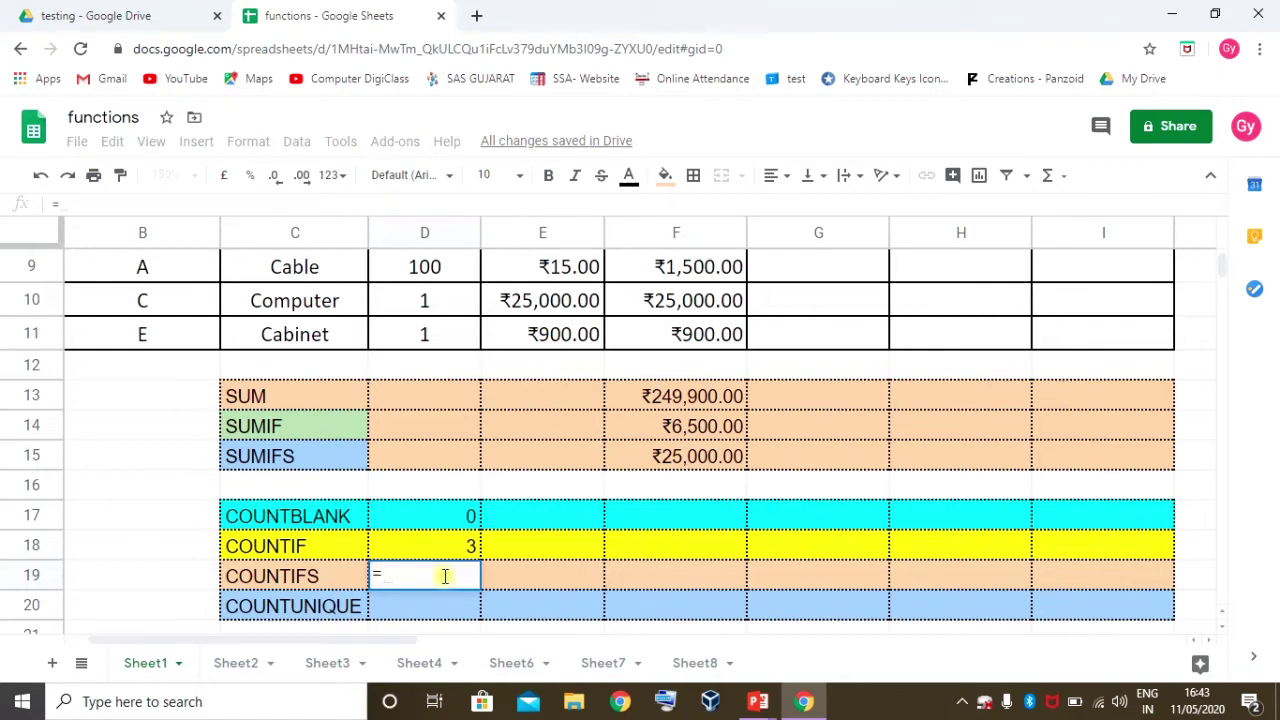
type("count")
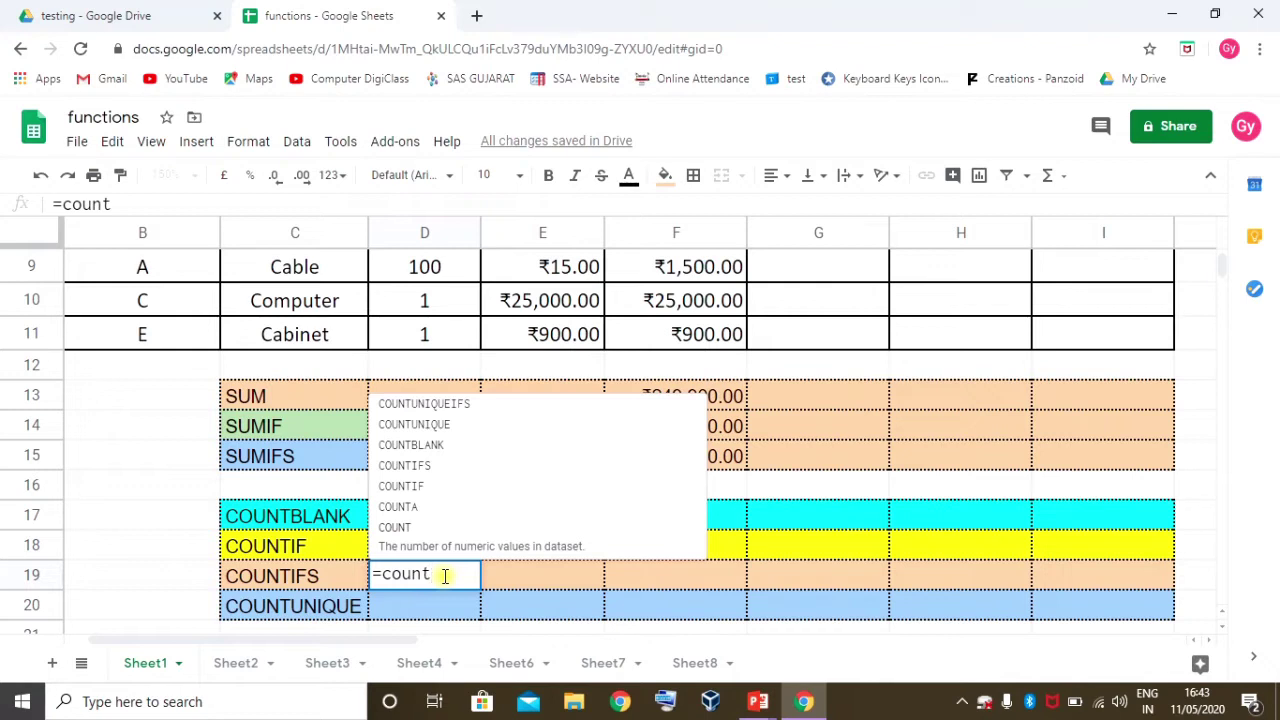
type("ifs")
key("Tab")
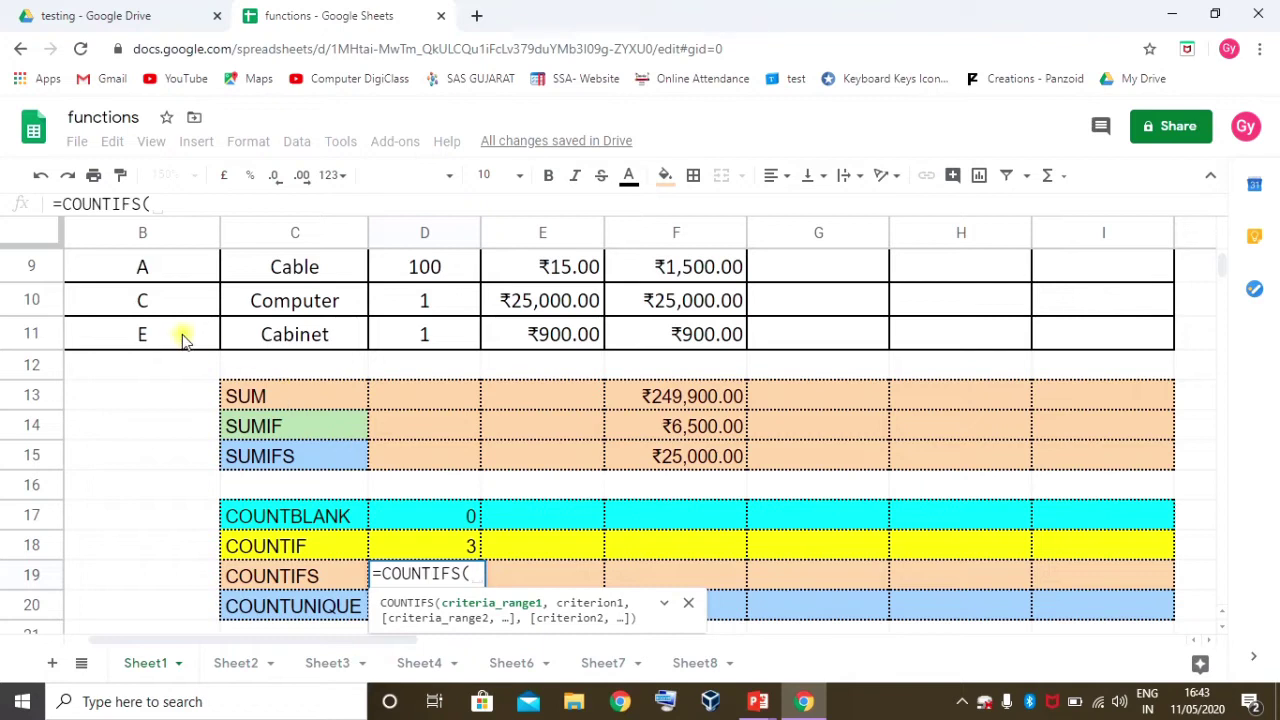
mouse_move(168, 334)
left_mouse_down()
mouse_move(193, 195)
mouse_move(171, 298)
left_mouse_up()
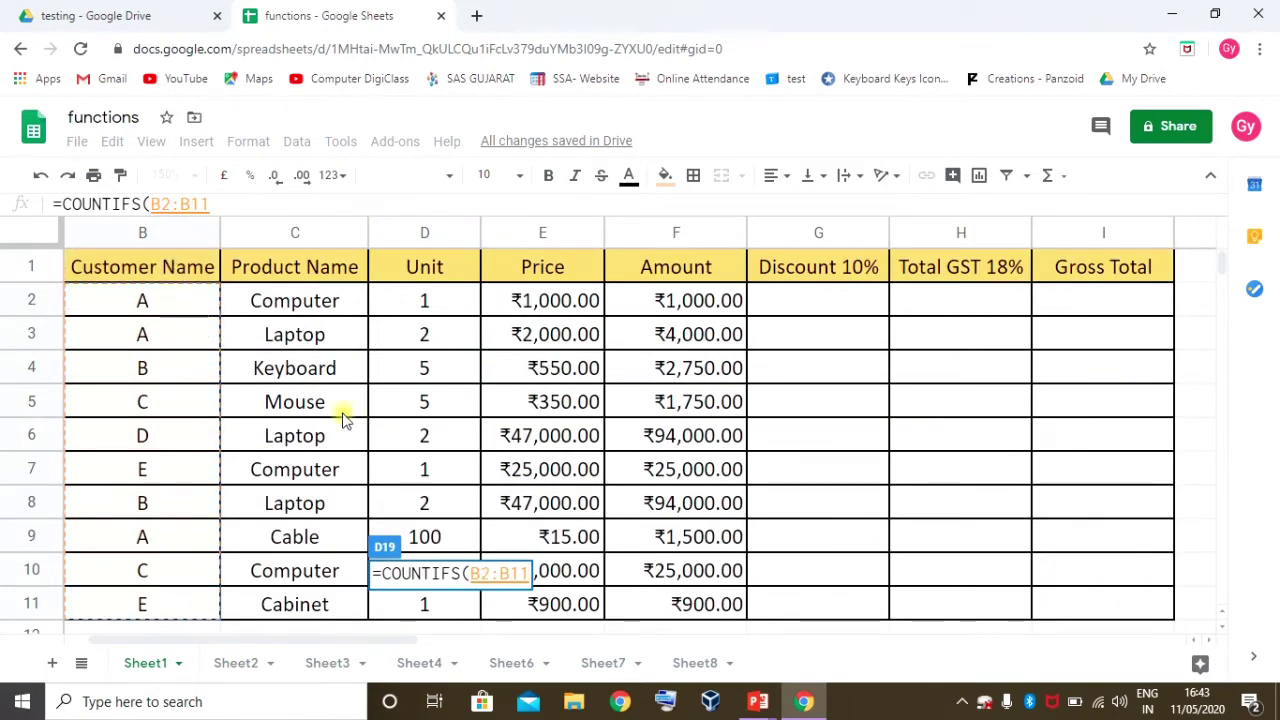
type(", ")
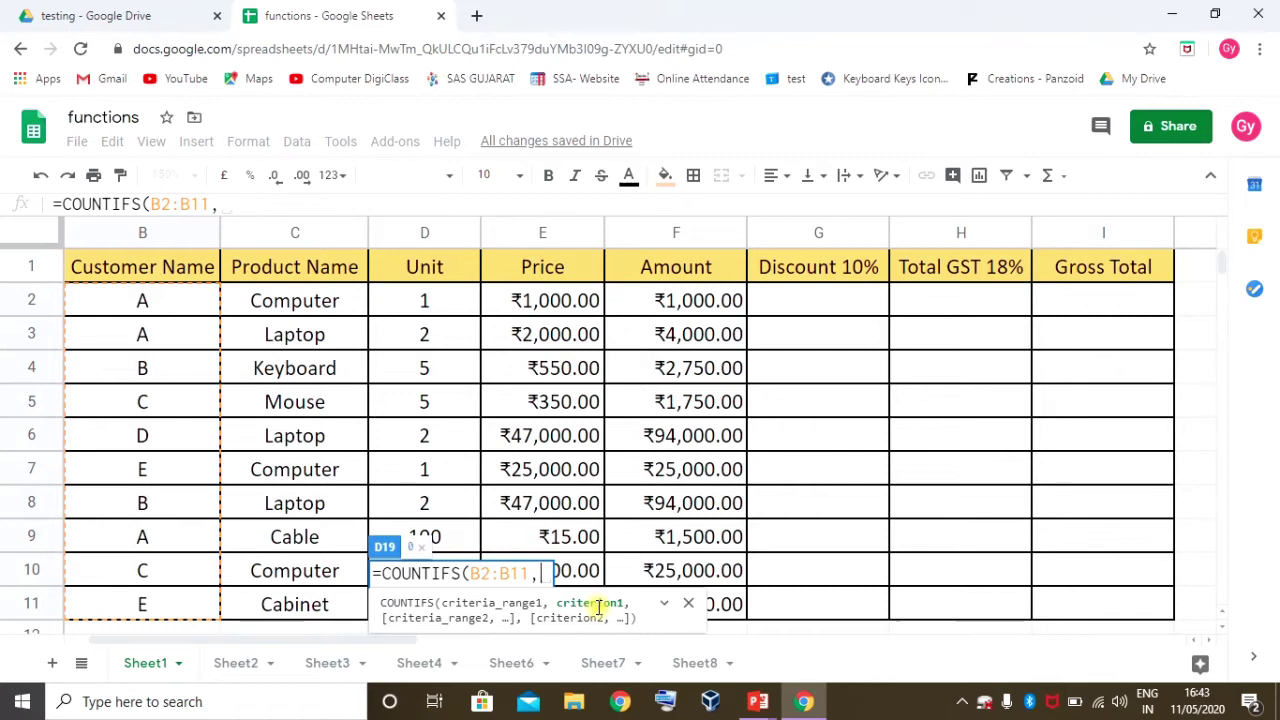
type("\"D\"")
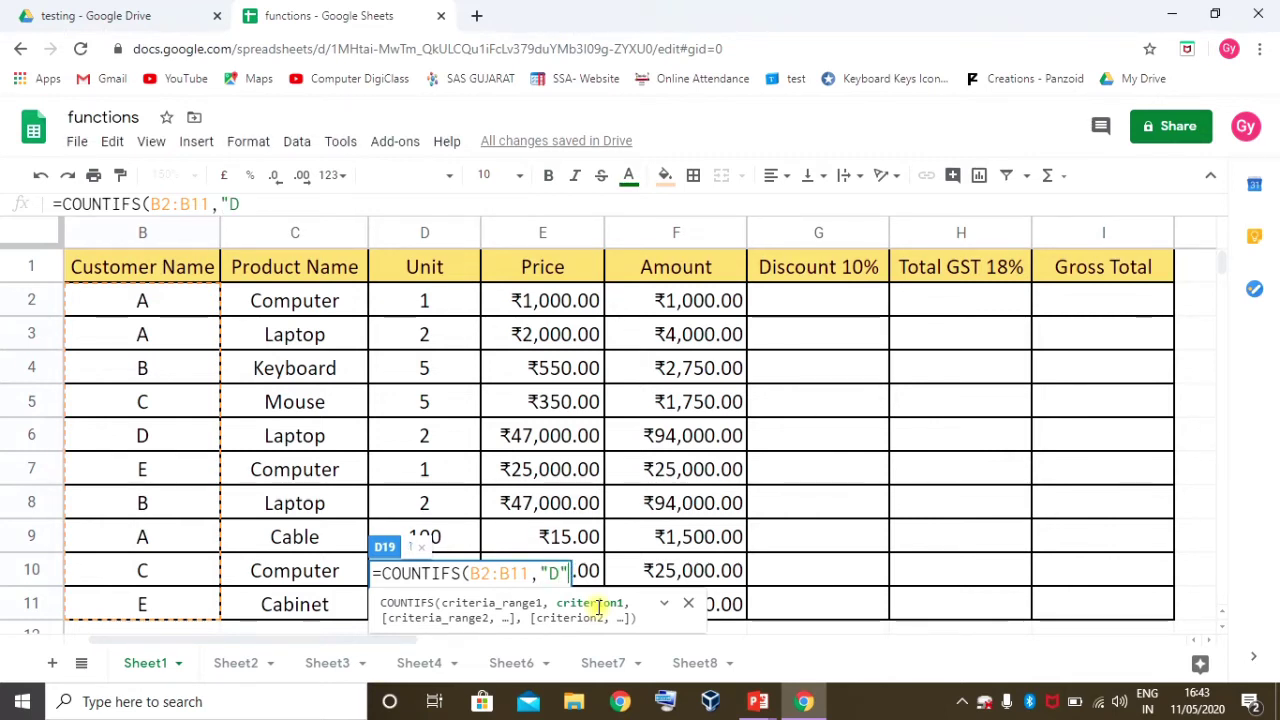
type(",")
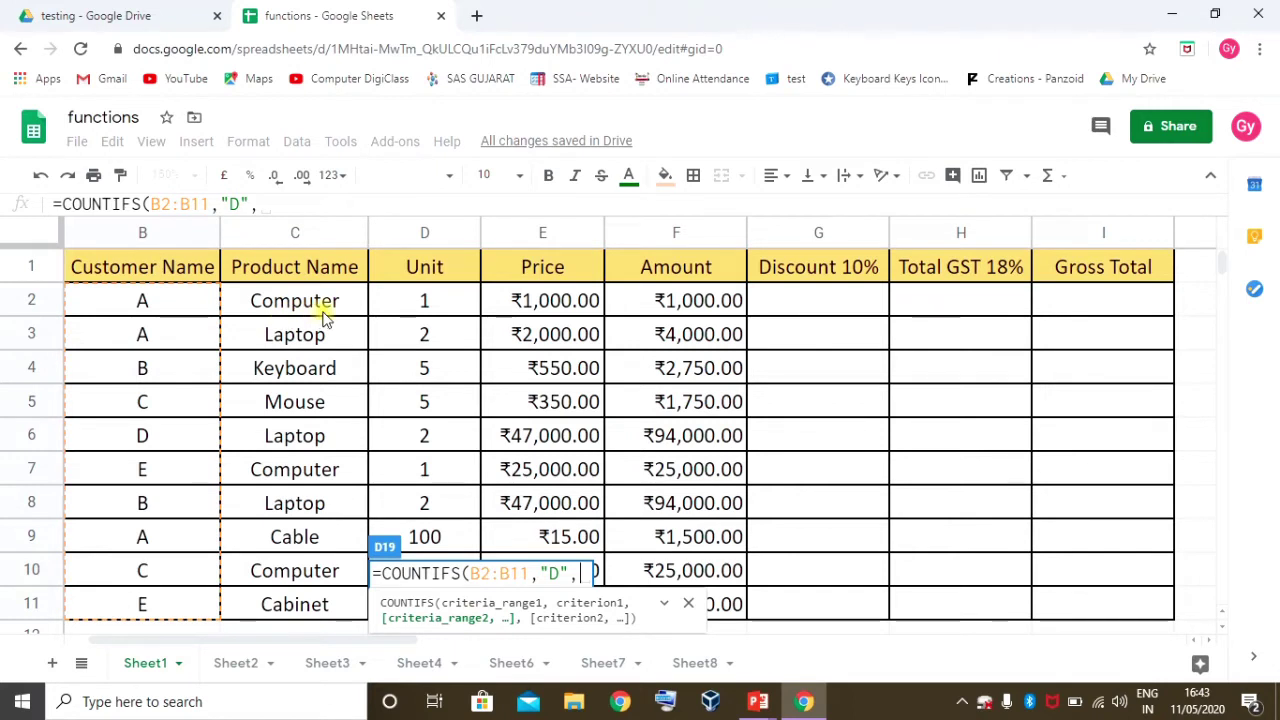
left_click_drag(294, 300, 297, 597)
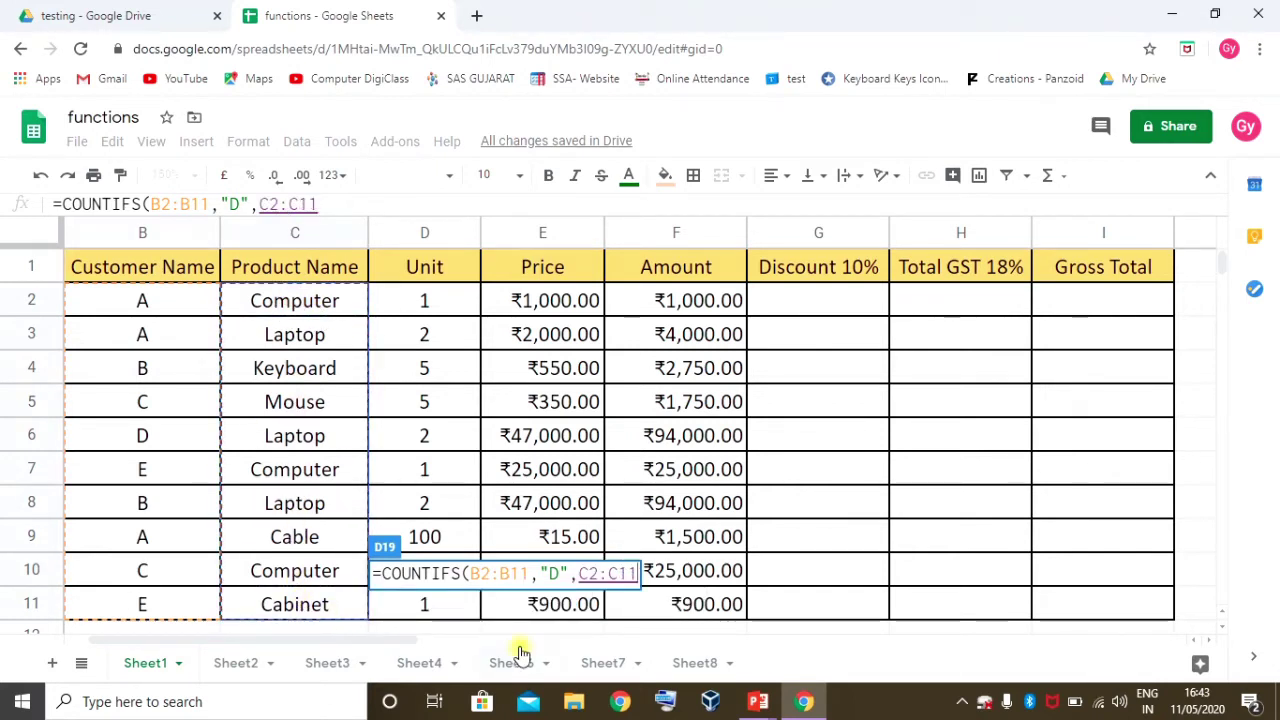
type(",")
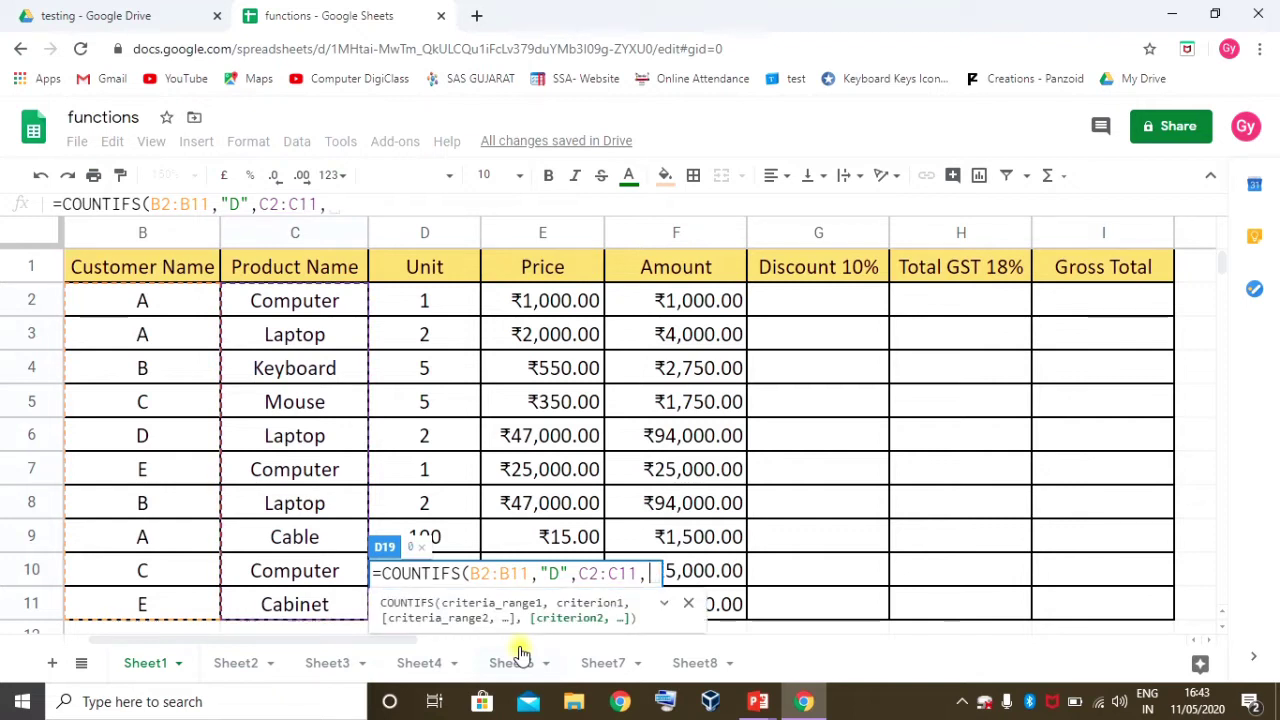
type("\"")
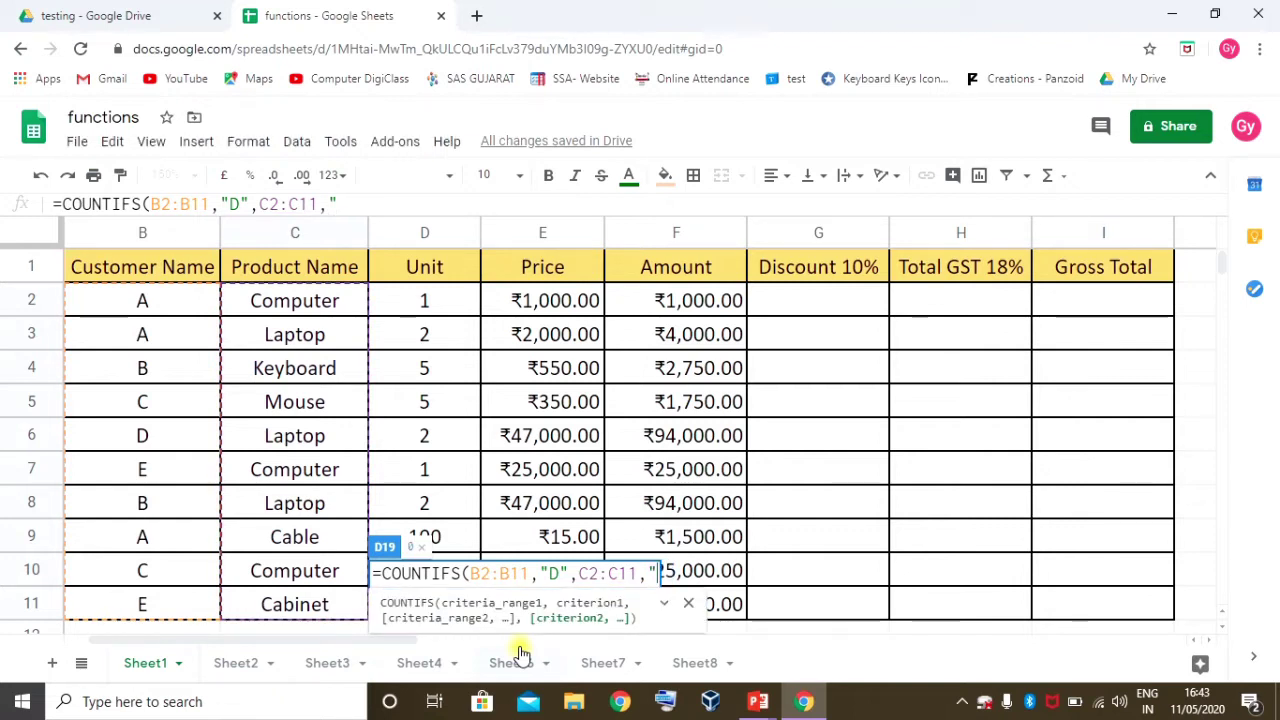
type("Laptop")
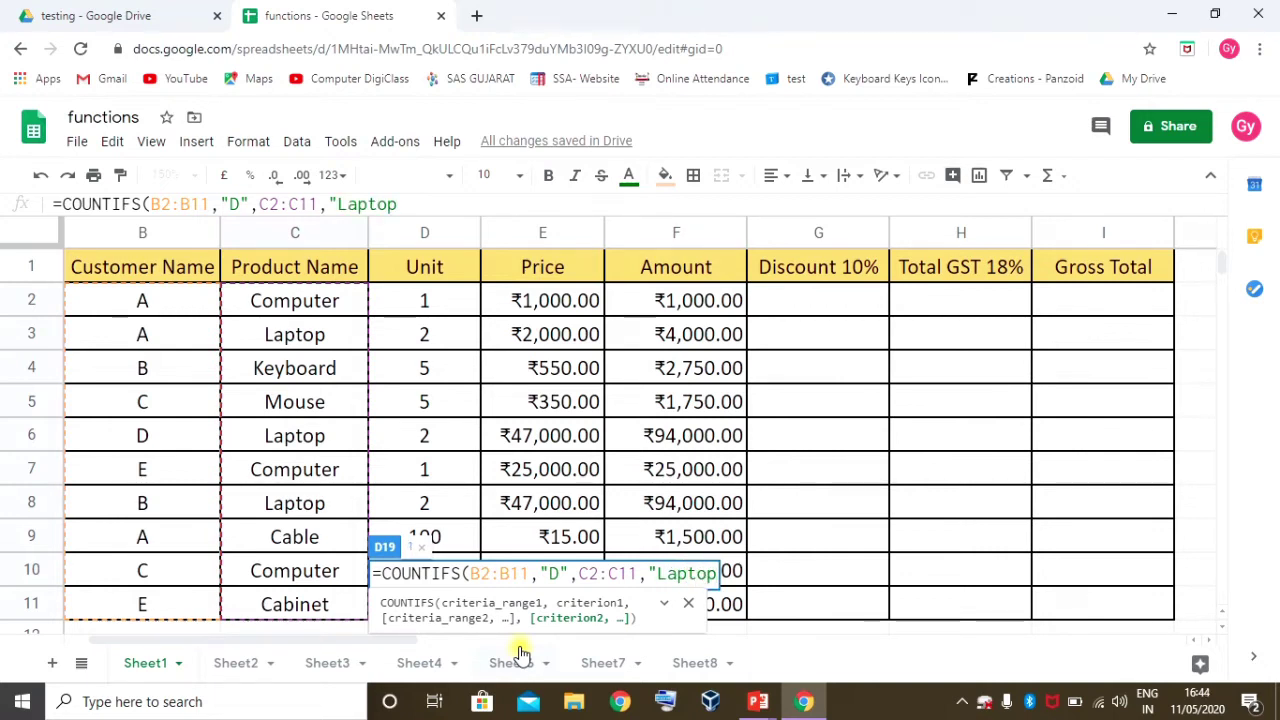
type("\"")
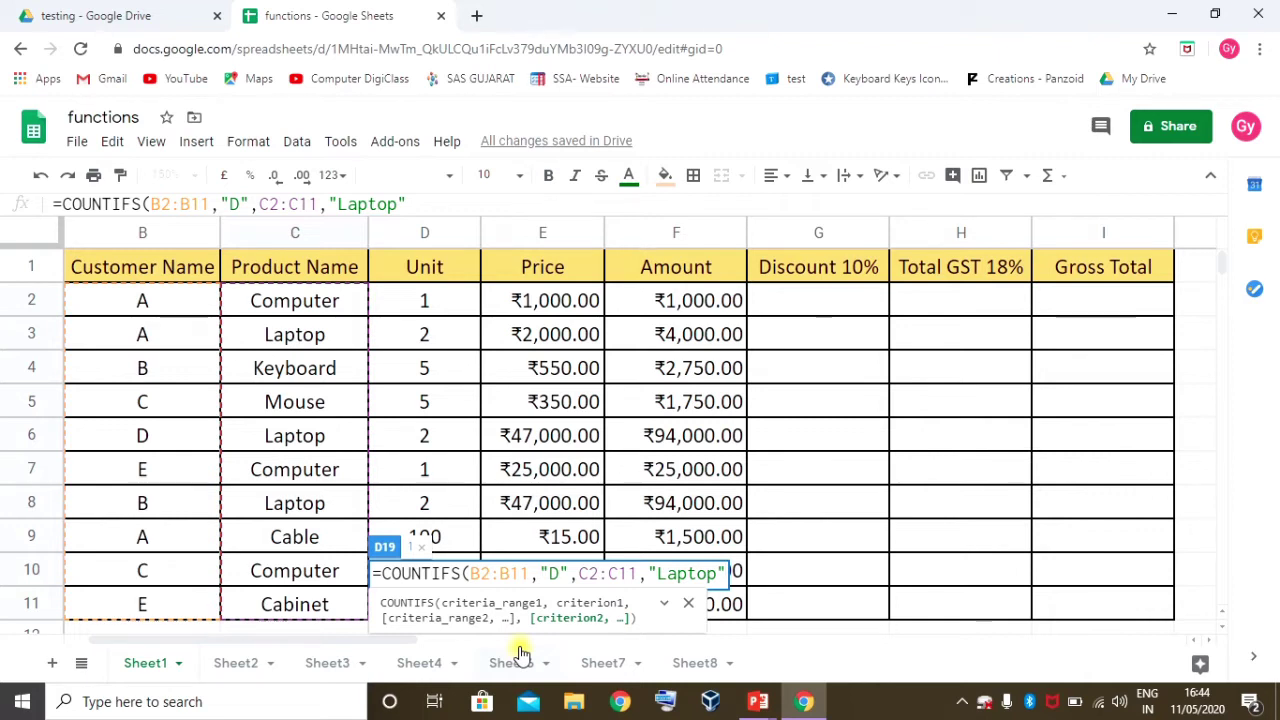
type(")")
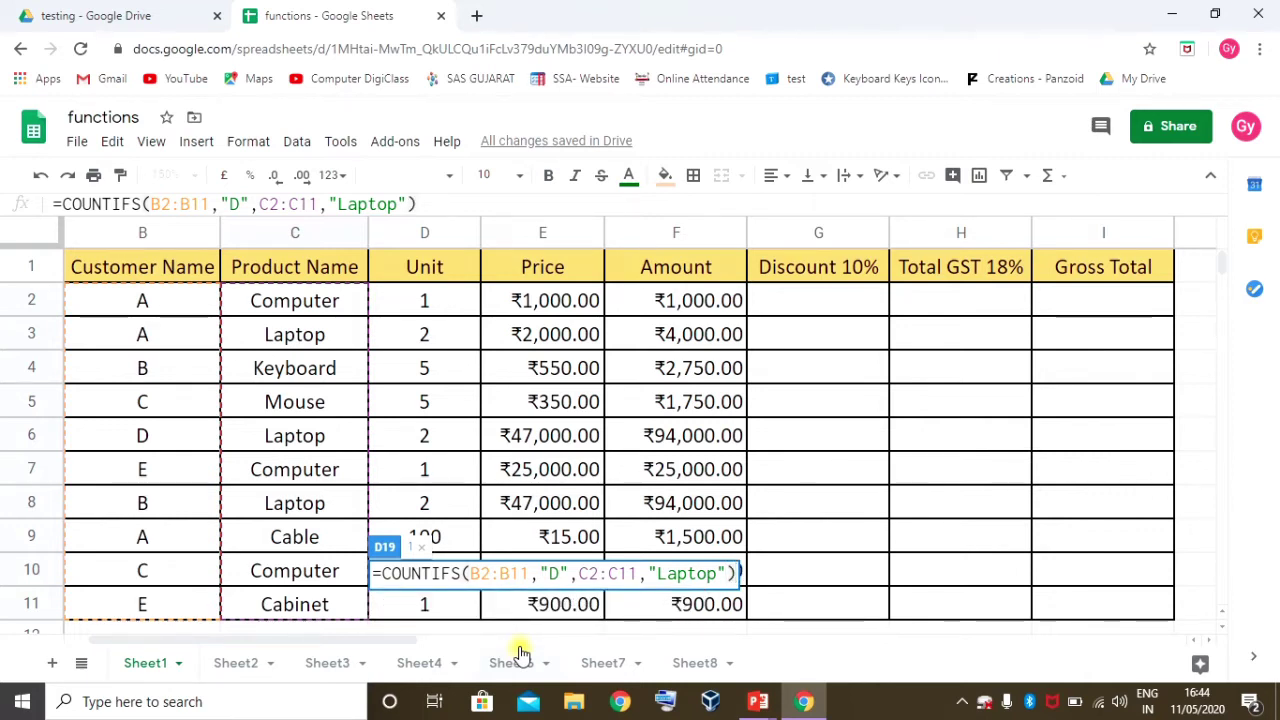
key("Return")
left_click(467, 572)
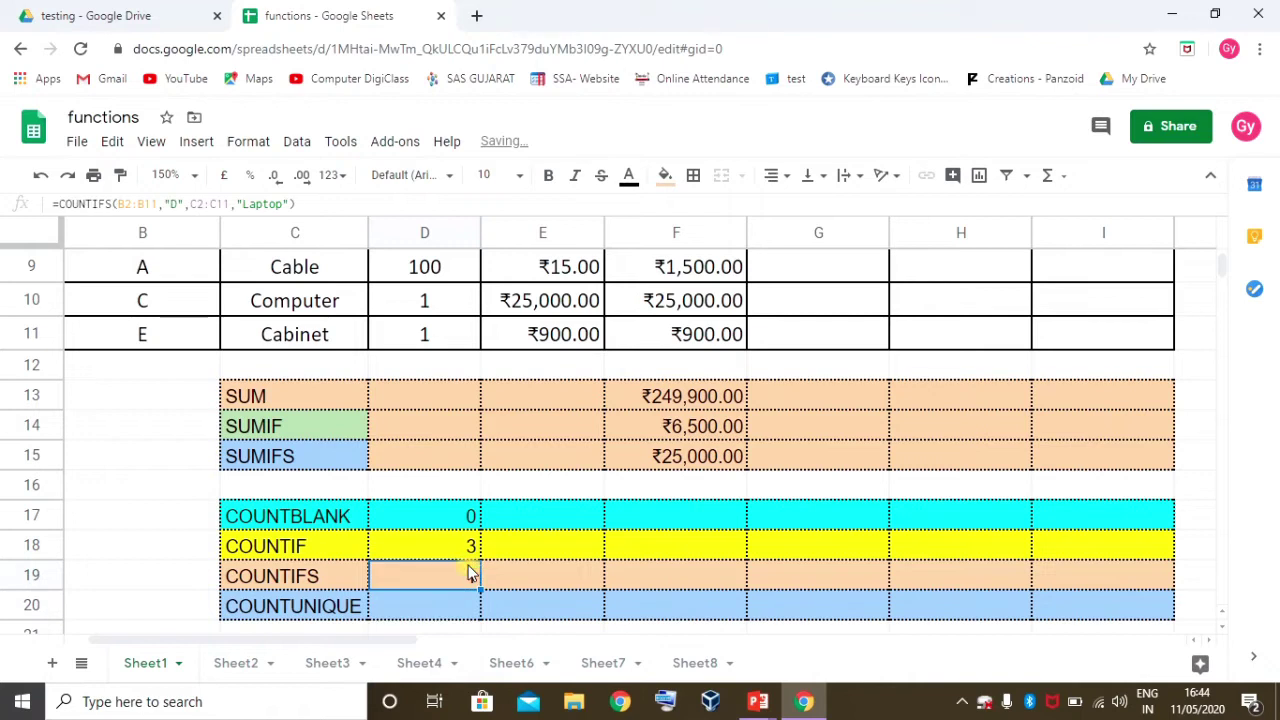
Set customer B3 to D and confirm D19's COUNTIFS now shows 2
scroll(306, 466, "up", 3)
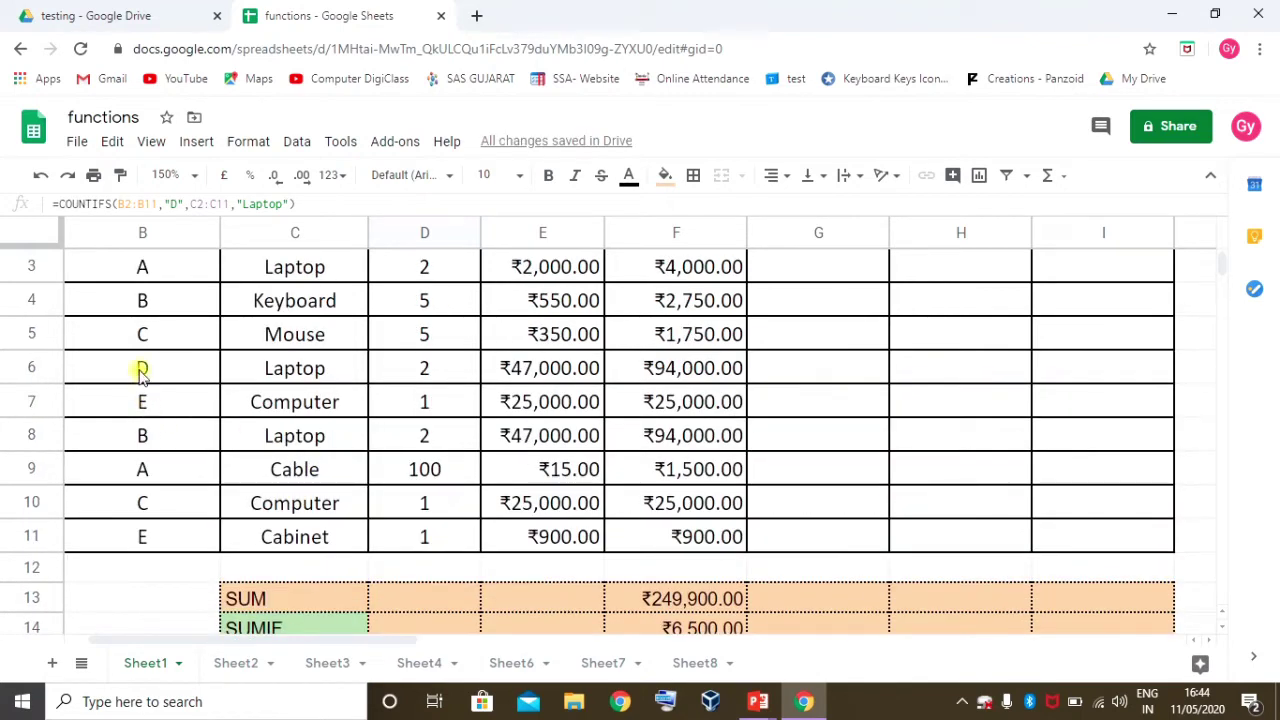
left_click(141, 372)
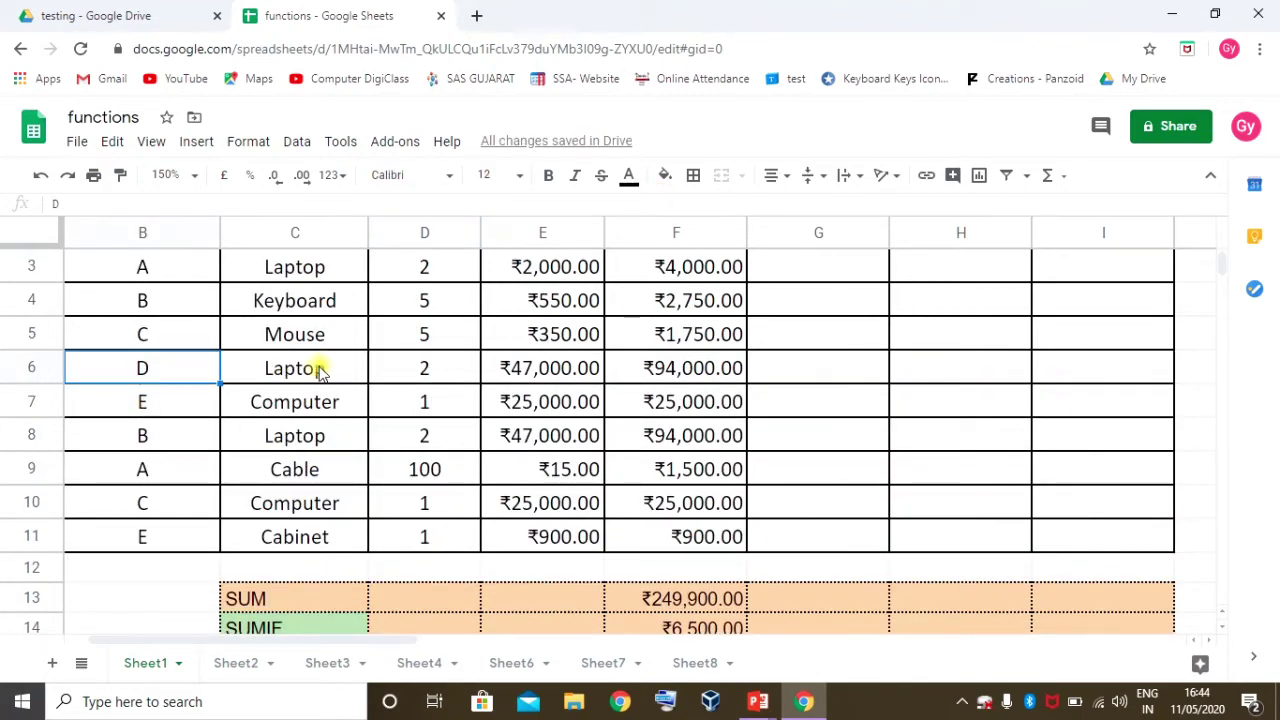
scroll(400, 500, "down", 3)
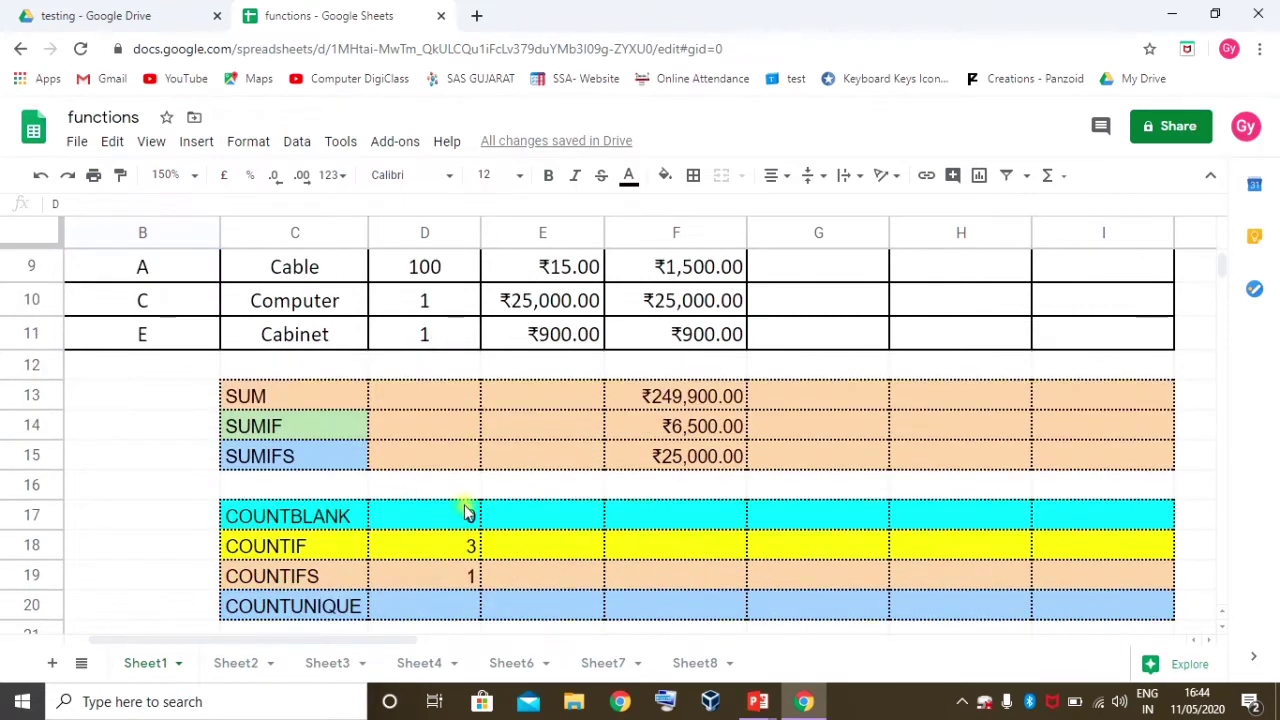
scroll(380, 470, "up", 3)
scroll(295, 390, "up", 1)
left_click(172, 330)
type("D")
key("Return")
scroll(257, 477, "down", 1)
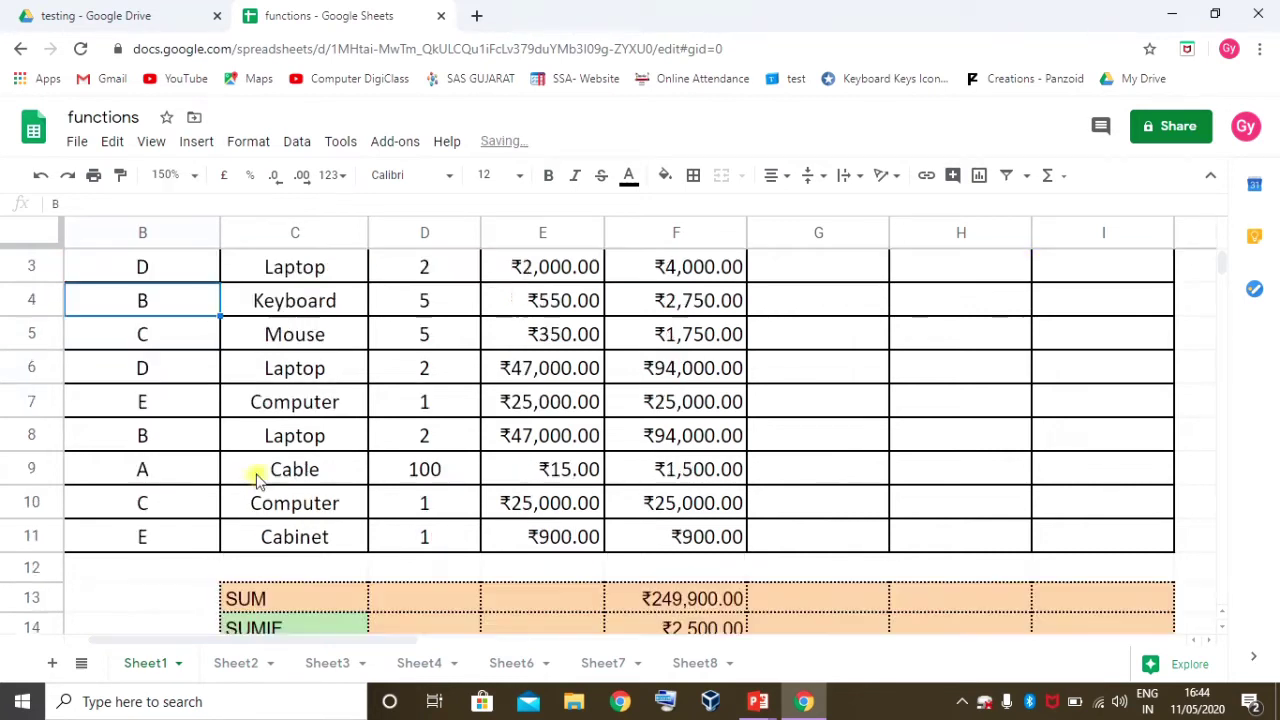
scroll(420, 486, "down", 2)
left_click(465, 585)
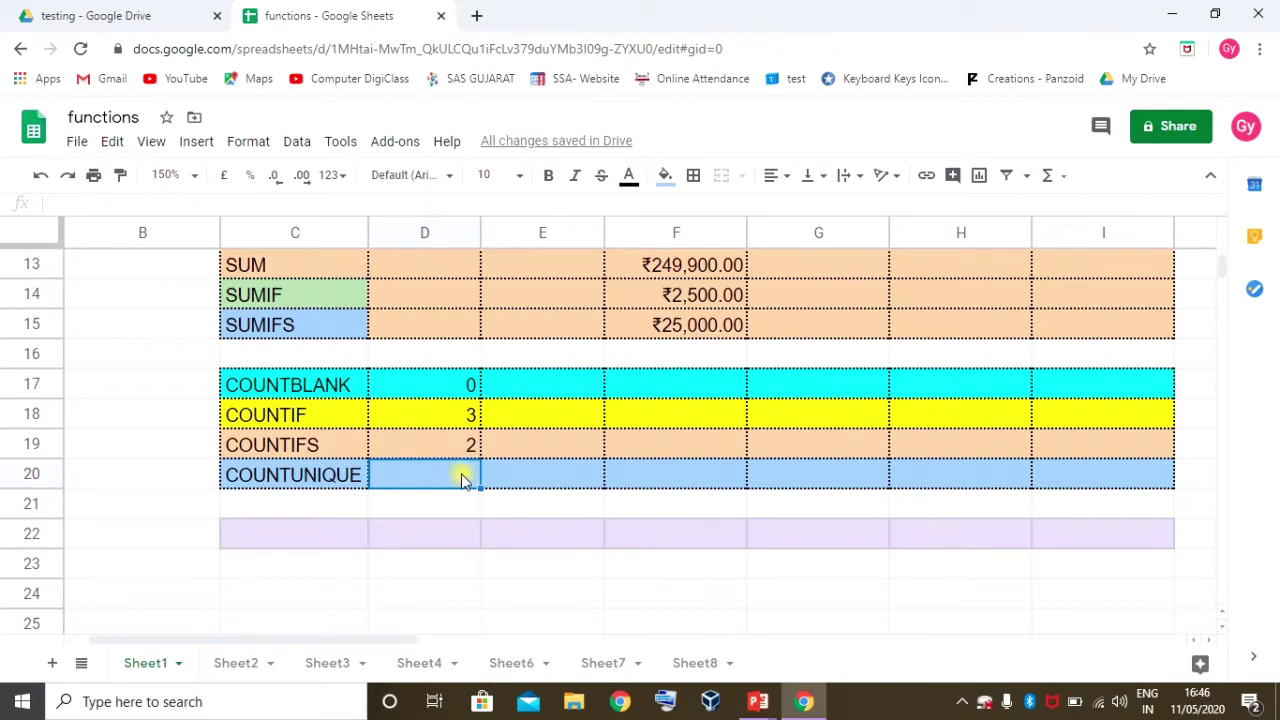
Enter =COUNTUNIQUE(D2:D11) in D20, returning 4
scroll(462, 481, "up", 1)
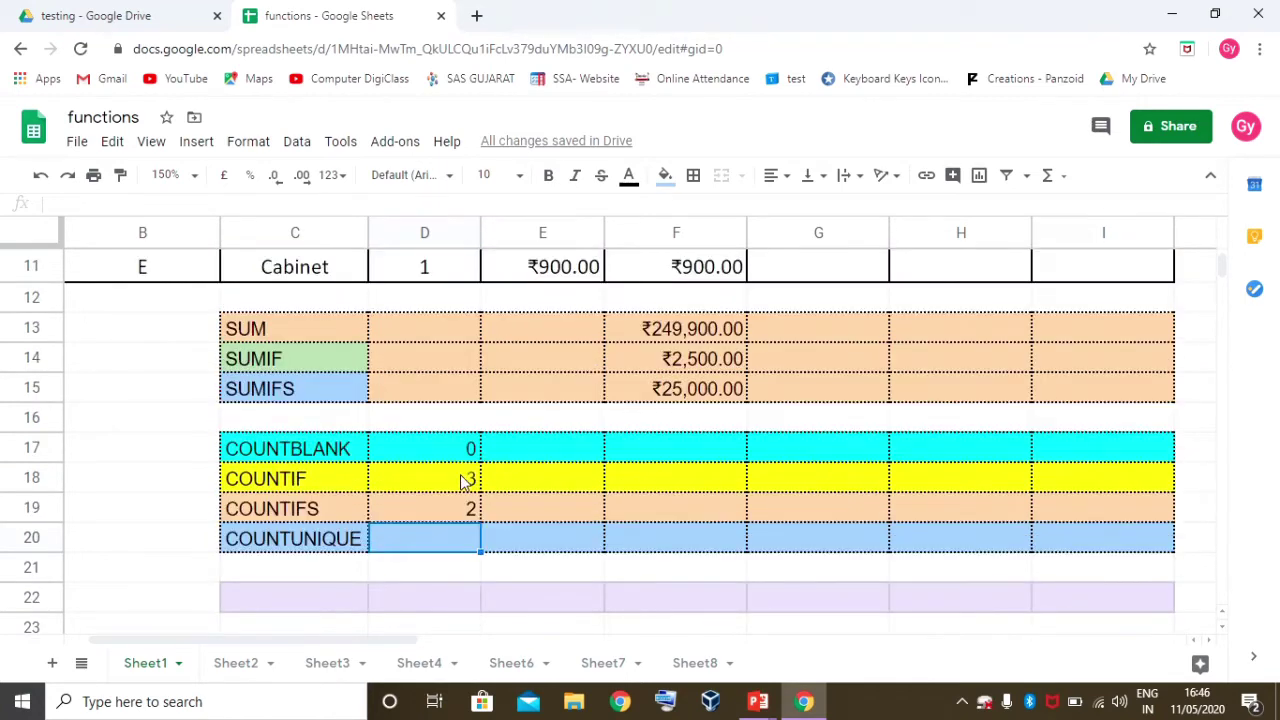
scroll(462, 481, "up", 1)
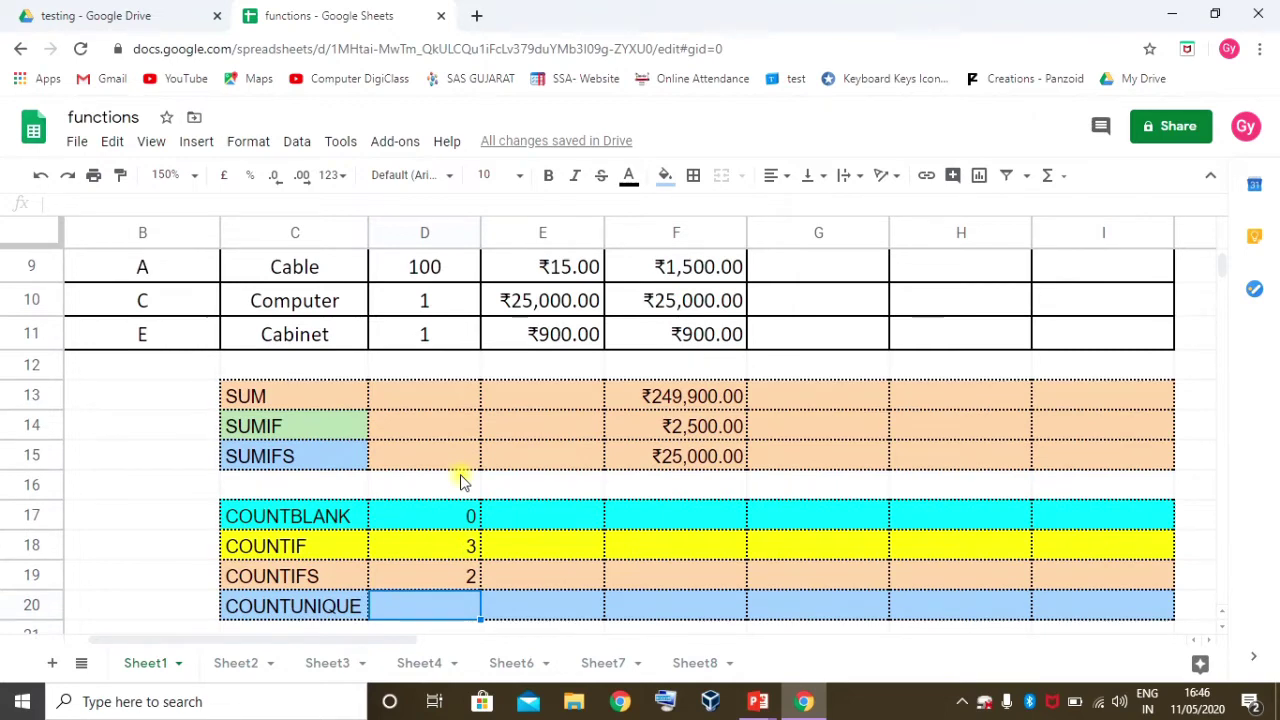
scroll(462, 481, "down", 2)
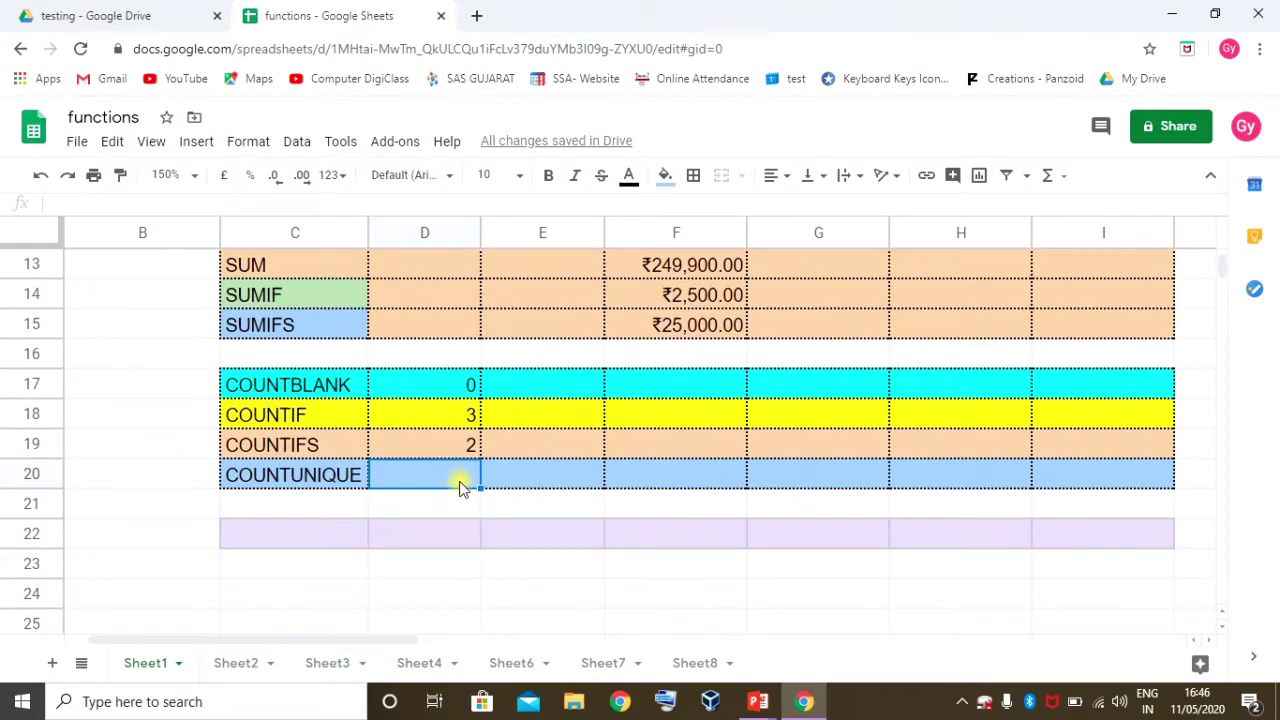
type("=coun")
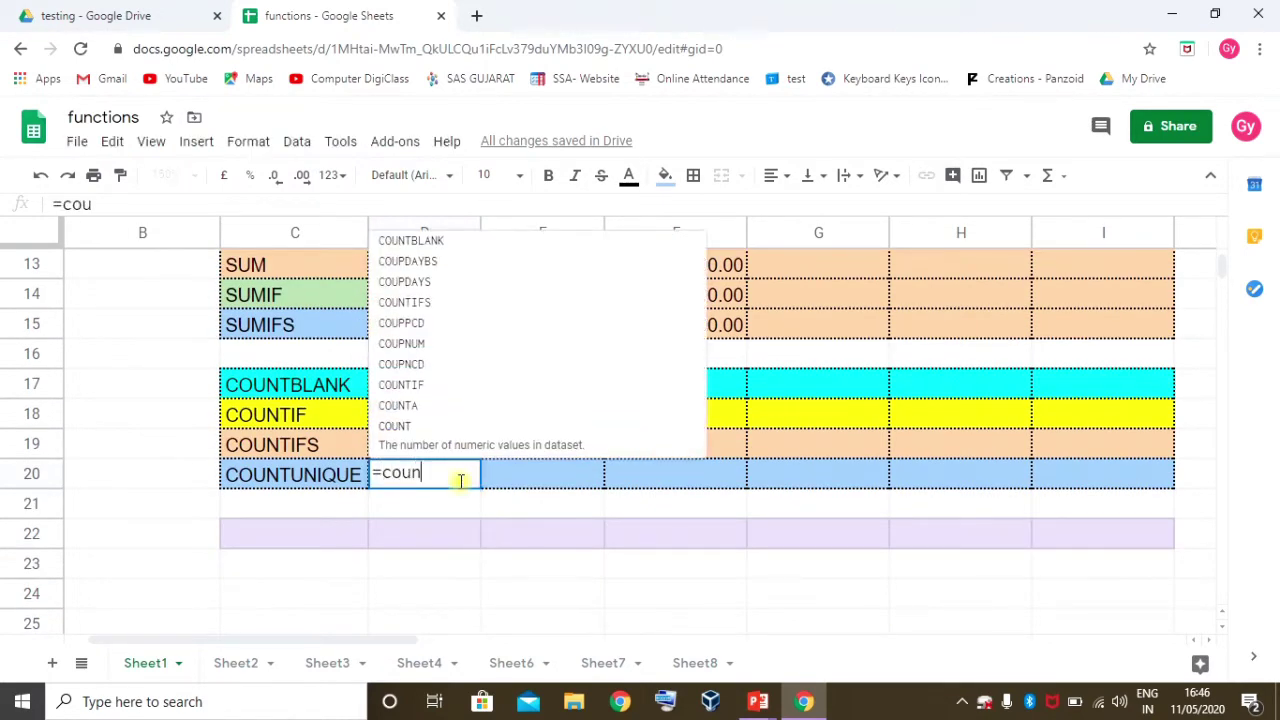
type("tun")
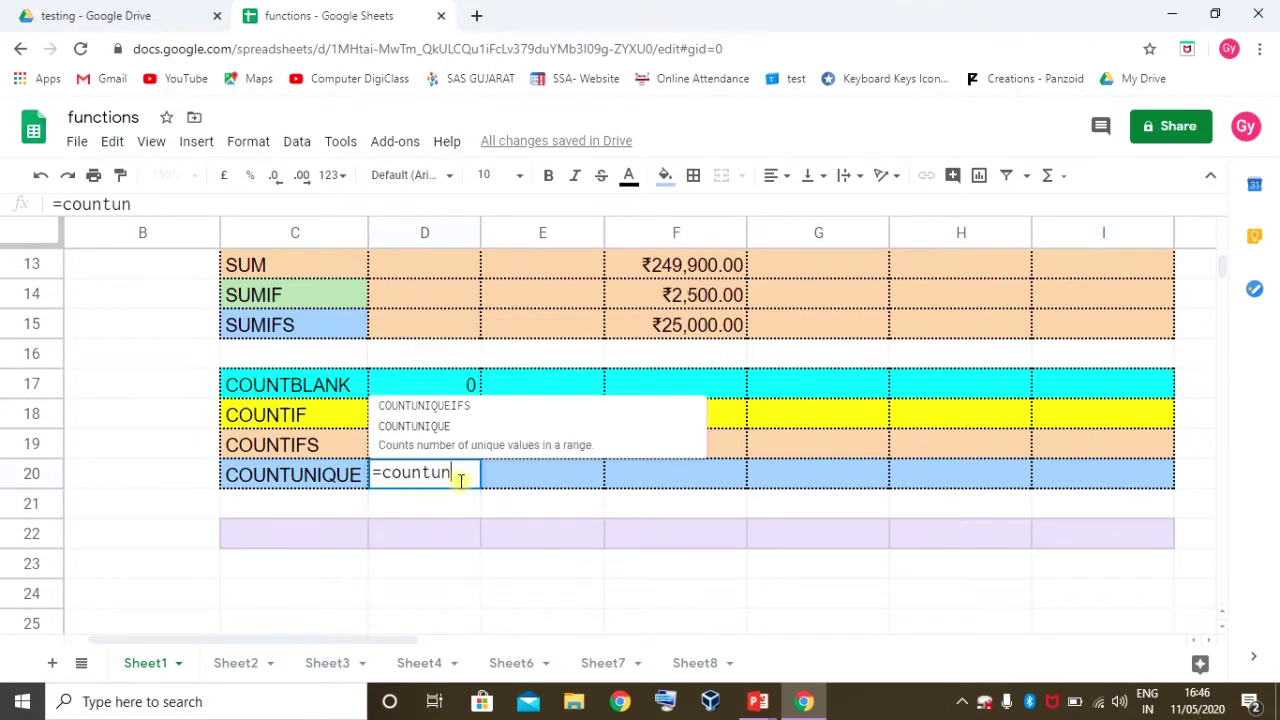
key("Down")
key("Tab")
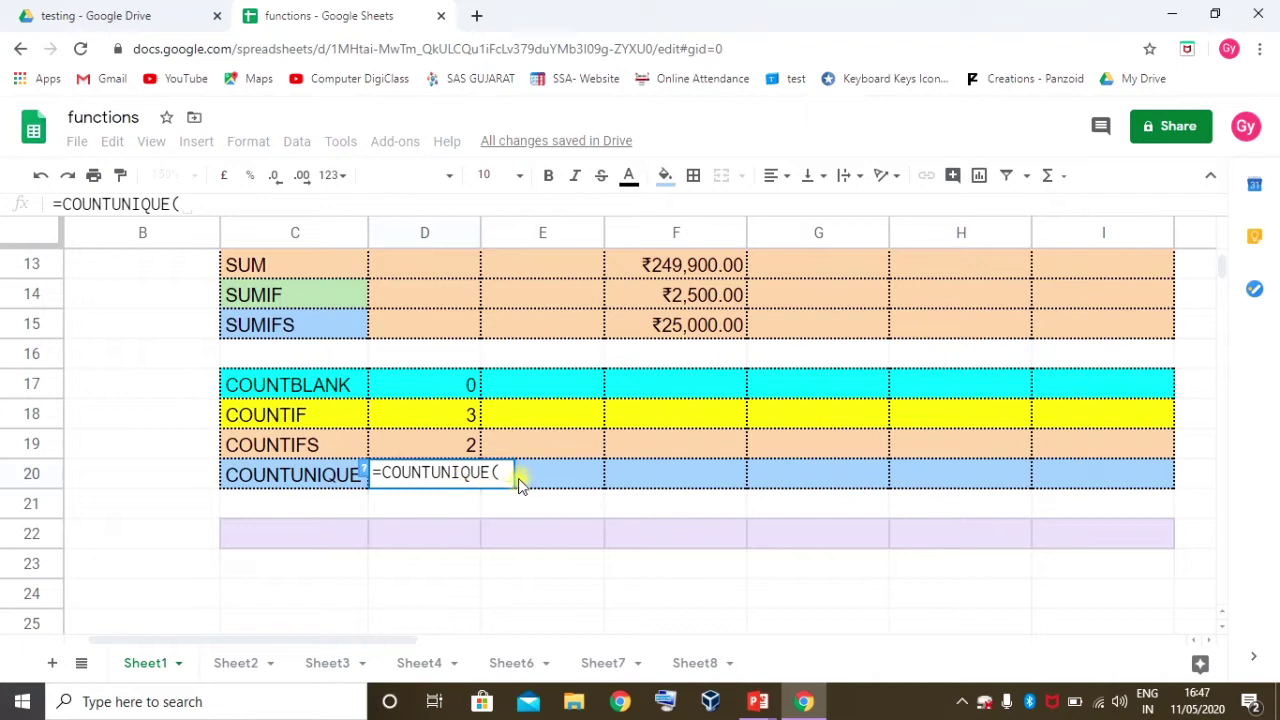
scroll(458, 418, "up", 2)
left_click_drag(428, 400, 430, 302)
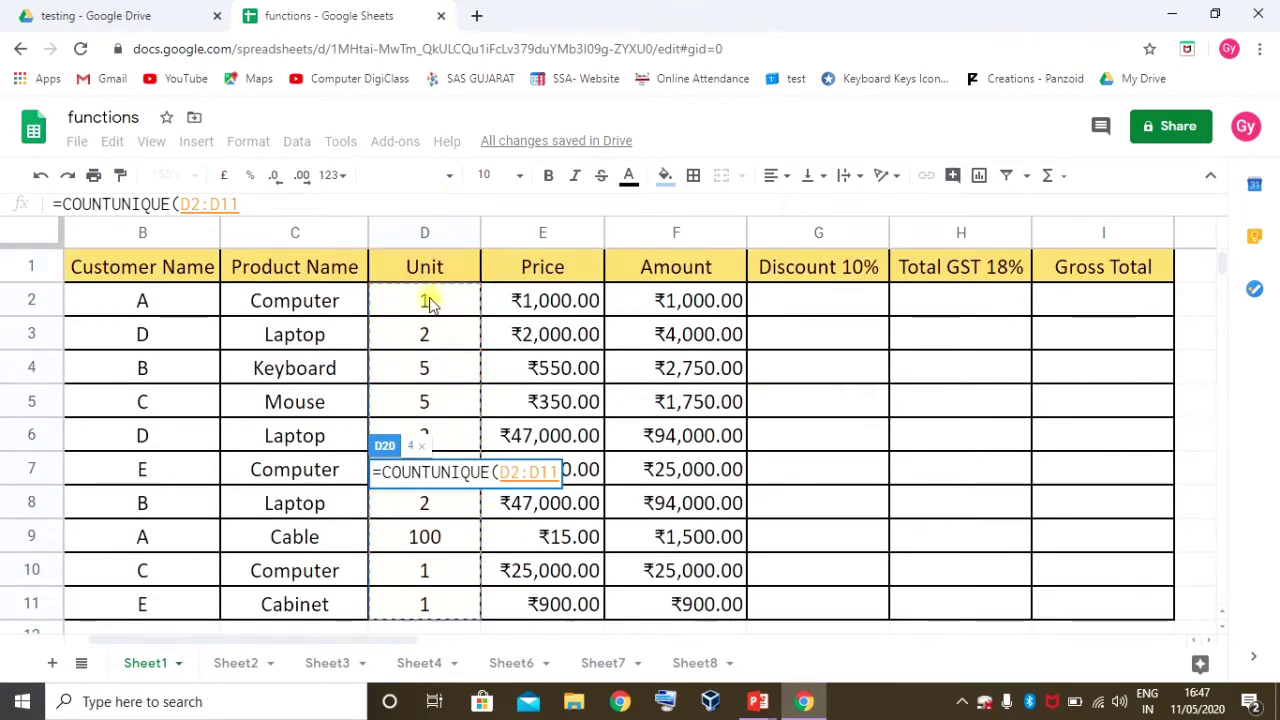
type(")")
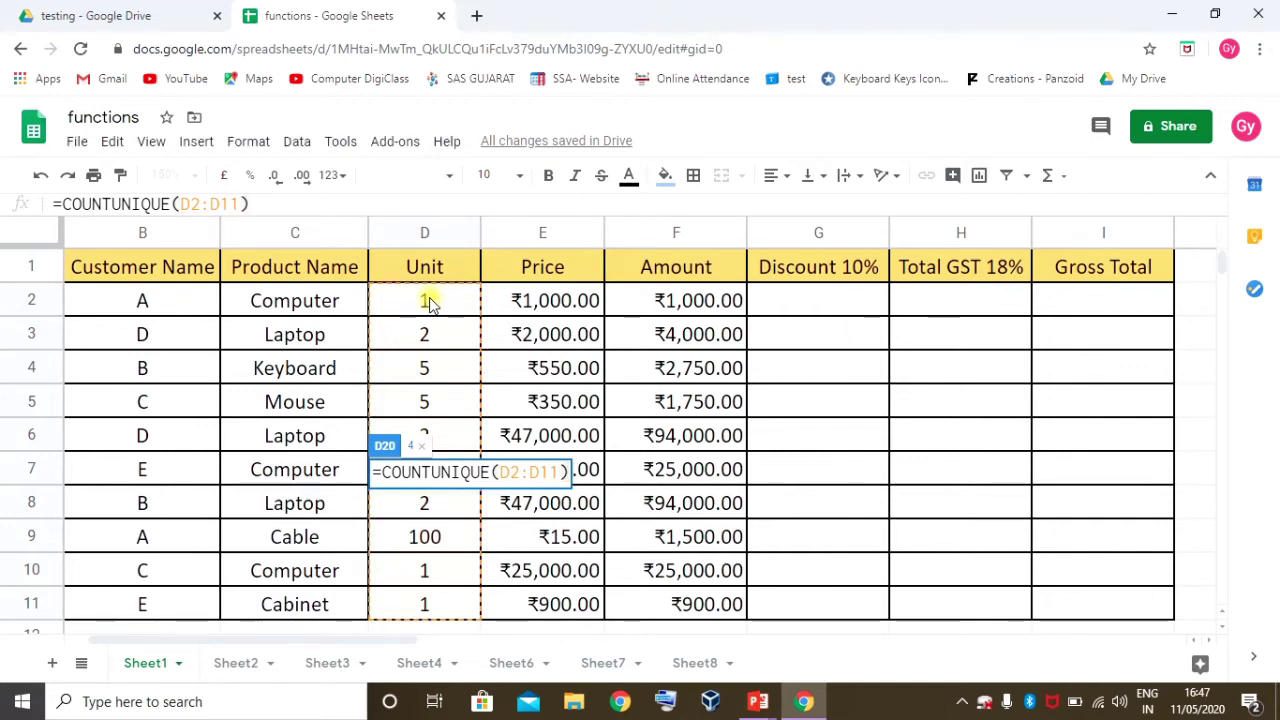
key("Return")
left_click(465, 570)
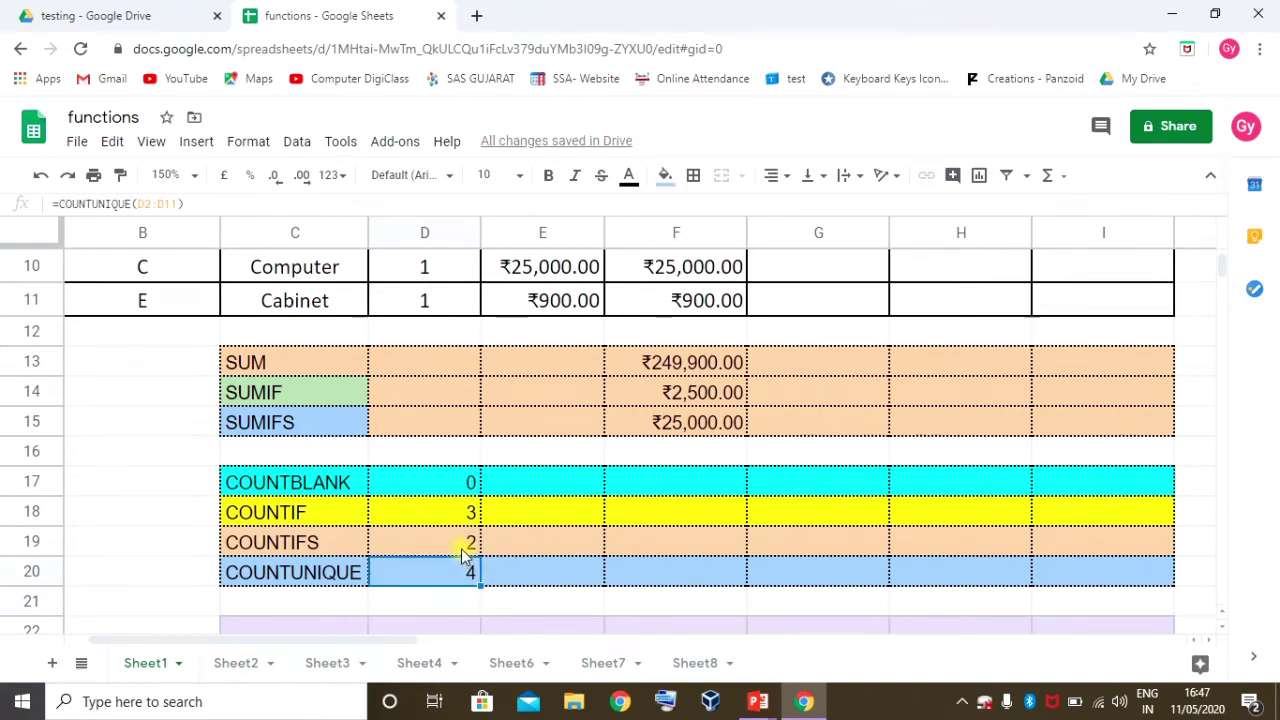
Review the Unit values in D2 through D9
scroll(462, 555, "up", 3)
scroll(462, 555, "up", 1)
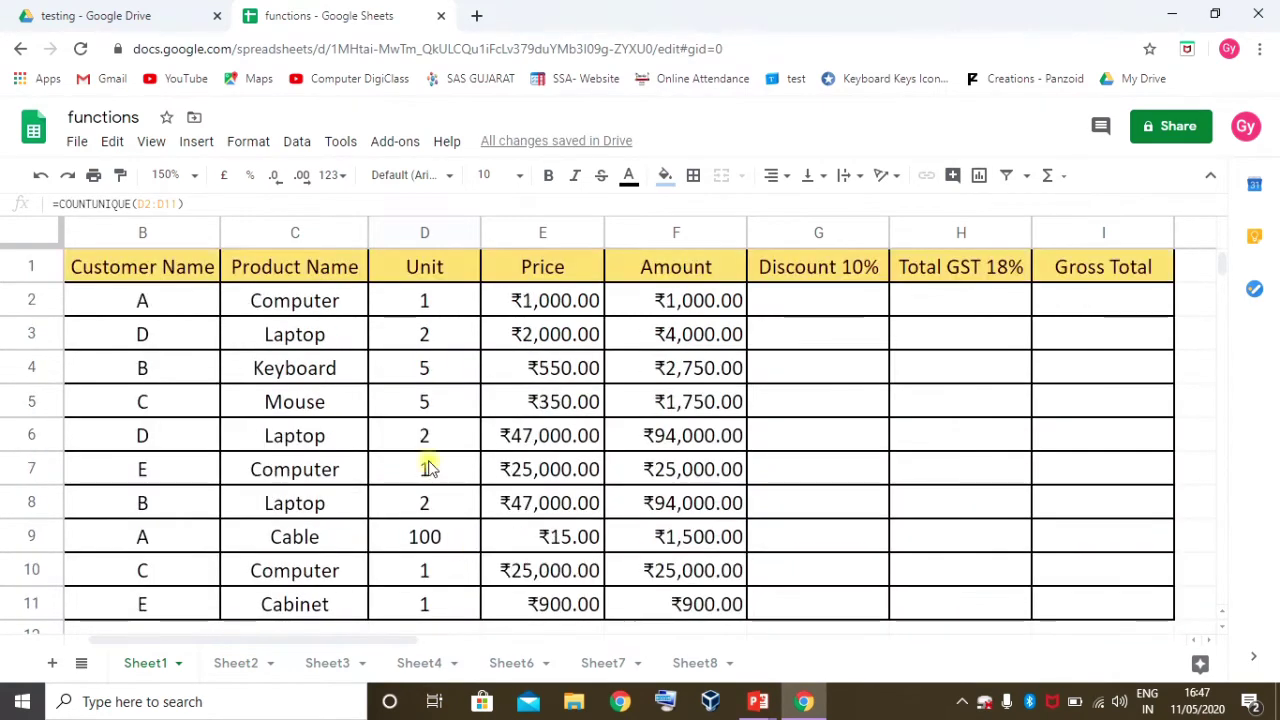
left_click(429, 300)
left_click(437, 336)
left_click(437, 369)
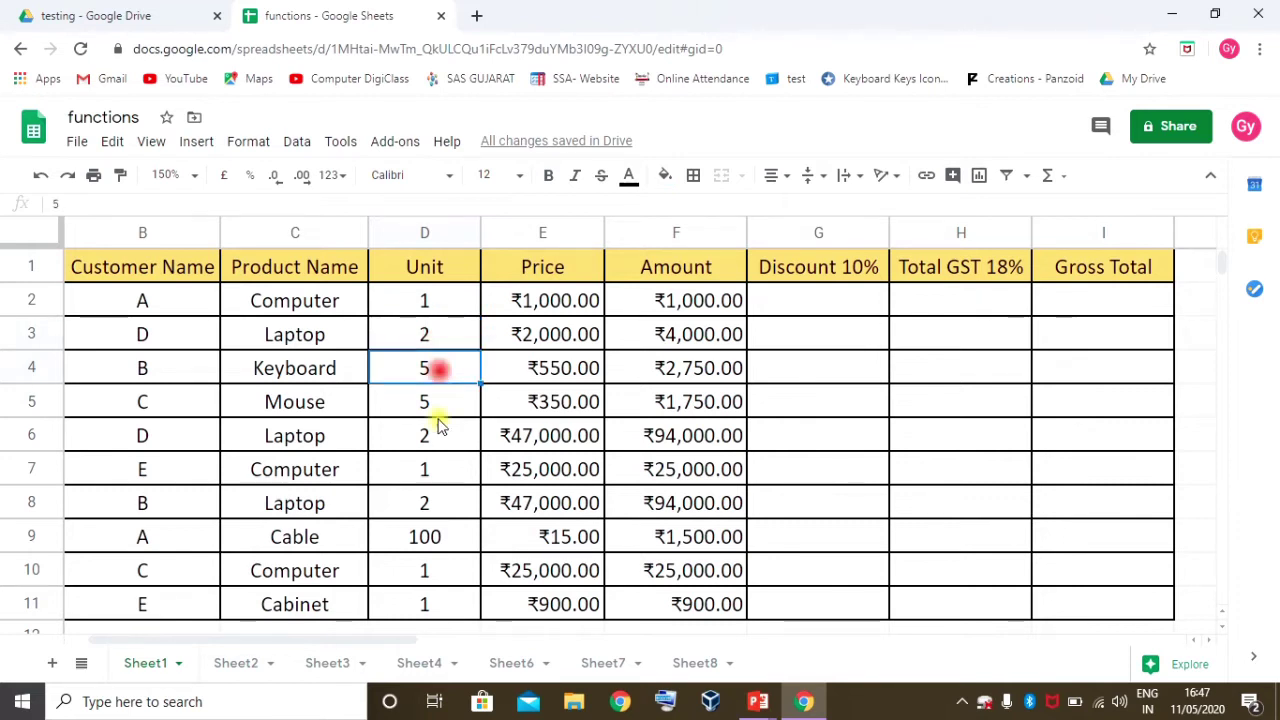
left_click(441, 537)
scroll(443, 539, "down", 1)
scroll(443, 539, "down", 1)
scroll(443, 539, "down", 1)
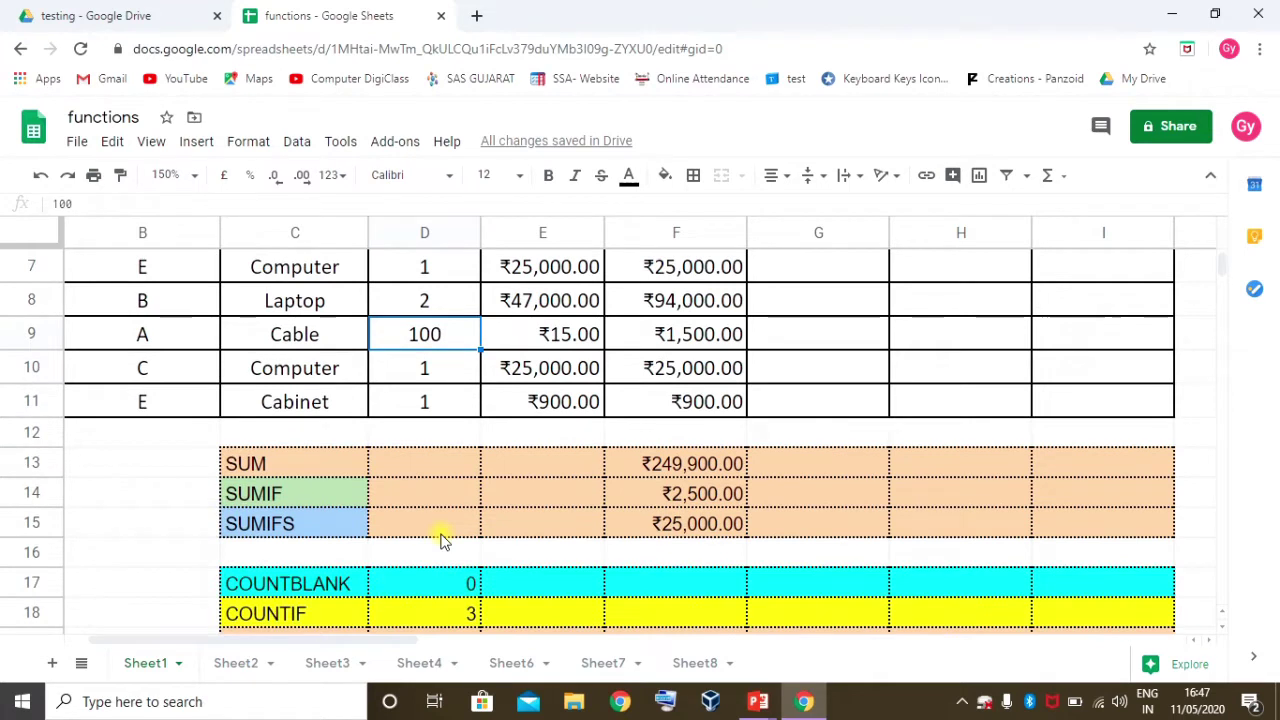
scroll(443, 539, "down", 4)
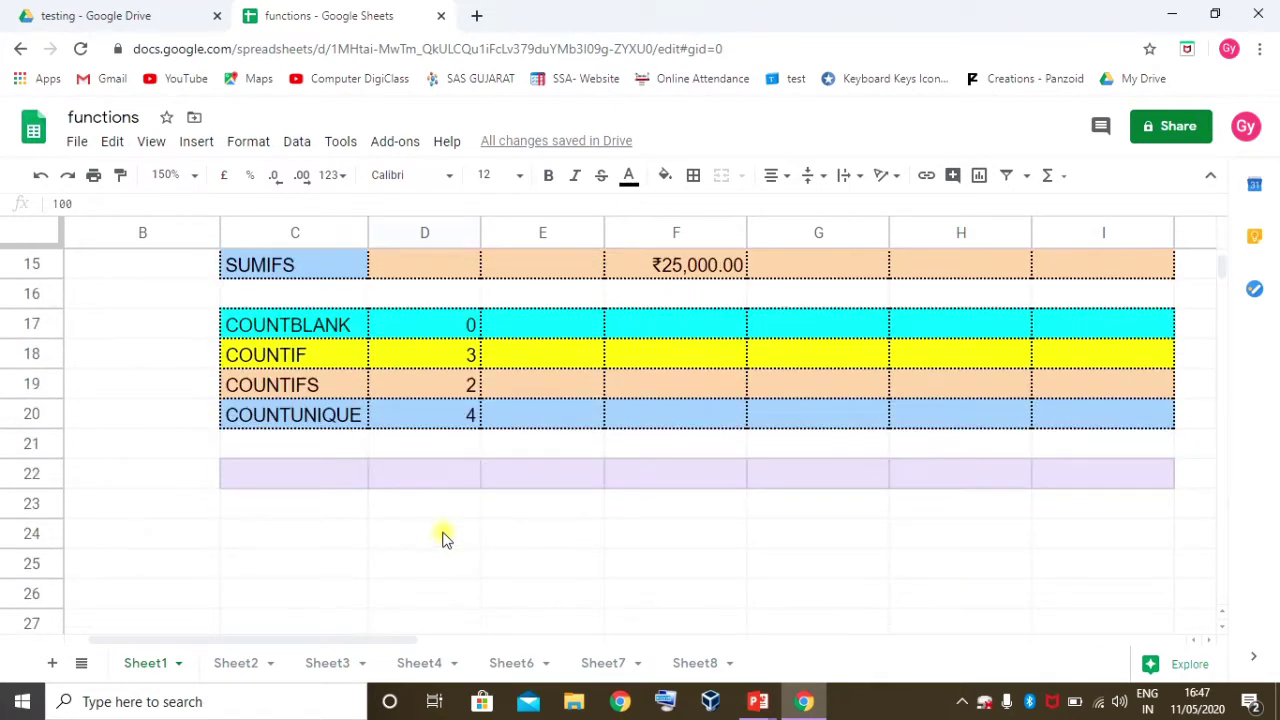
scroll(443, 539, "up", 3)
Set the Cabinet unit in D11 to 3 and check D20
left_click(428, 468)
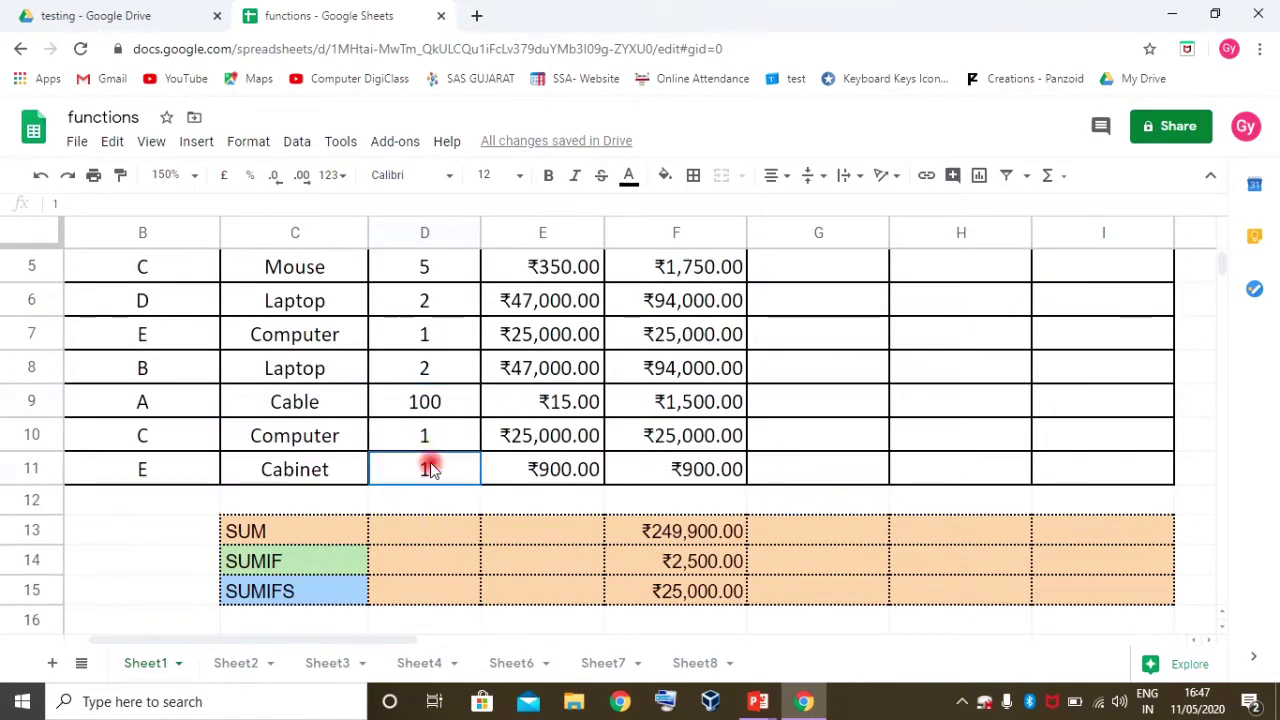
type("3")
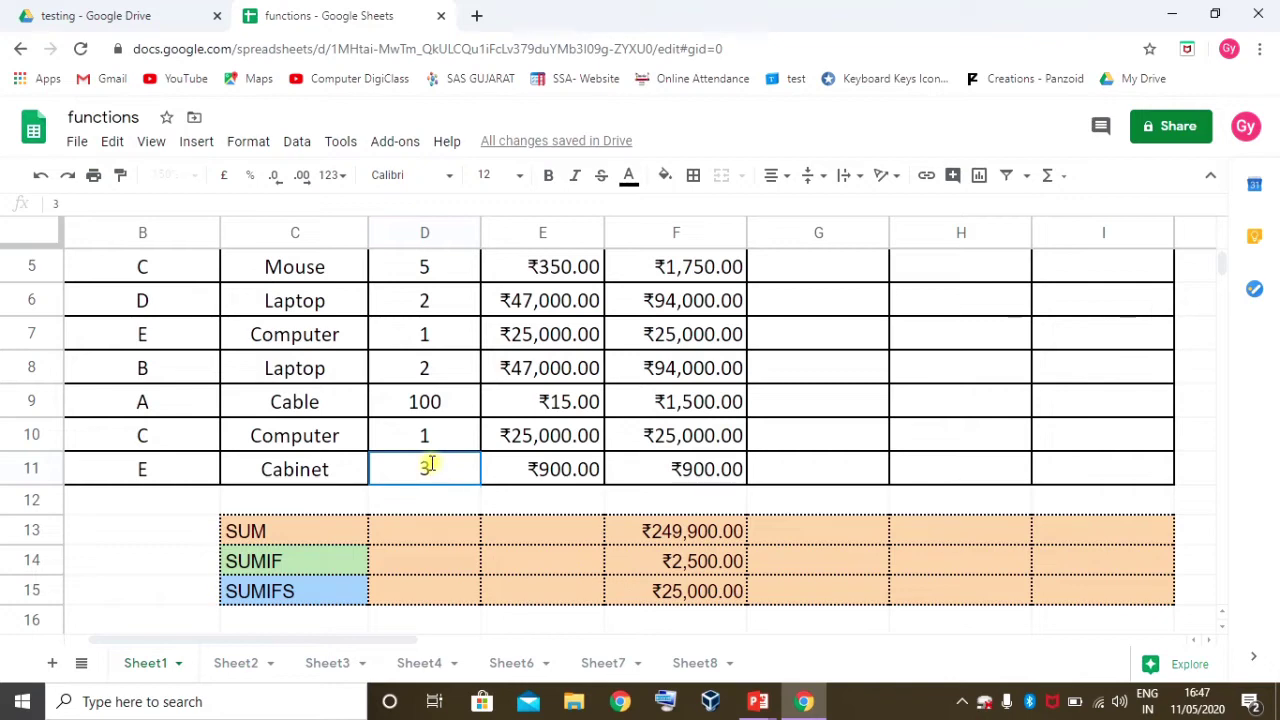
key("Return")
scroll(430, 468, "down", 5)
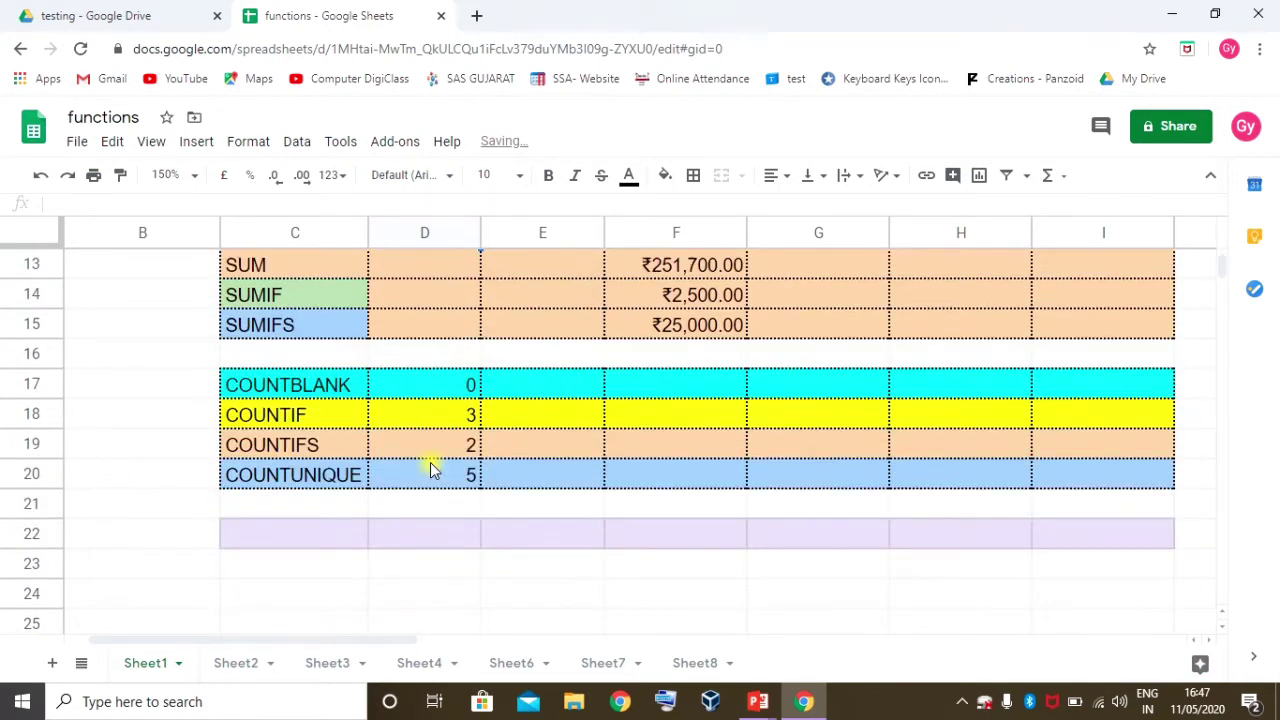
left_click(432, 468)
Set the Computer unit in D10 to 6 and check COUNTUNIQUE in D20
scroll(440, 460, "up", 5)
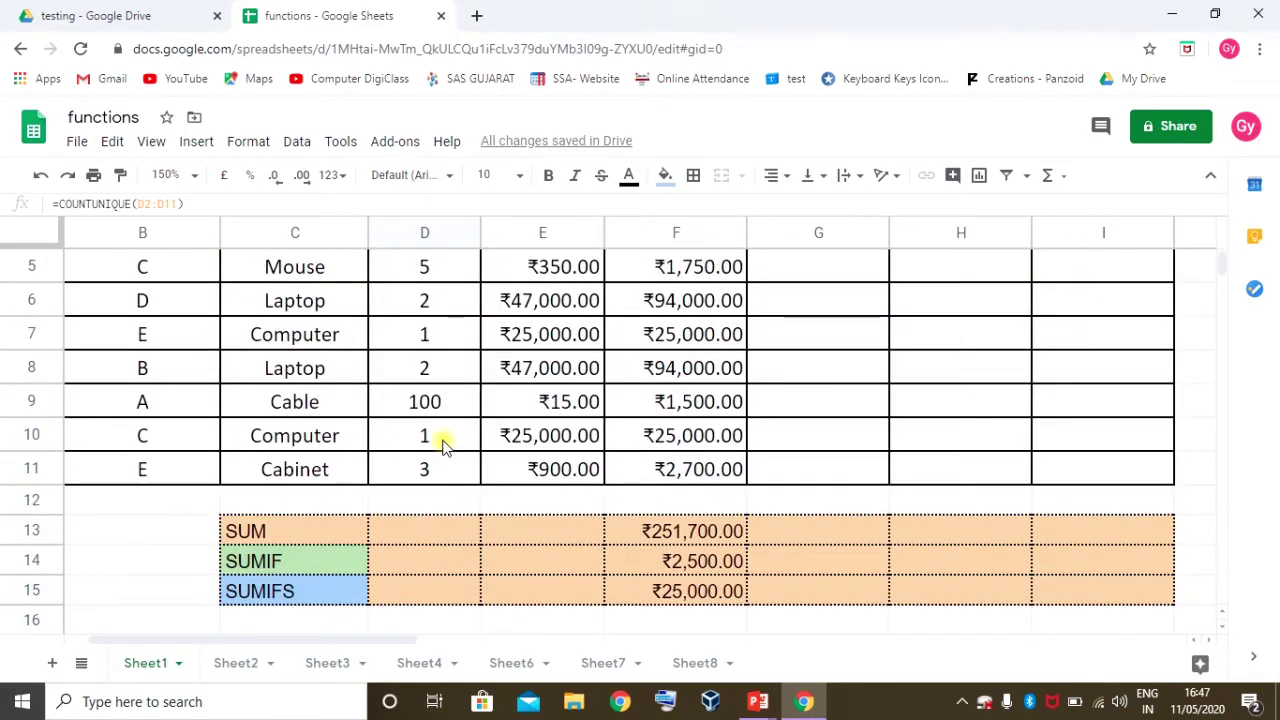
scroll(445, 435, "up", 2)
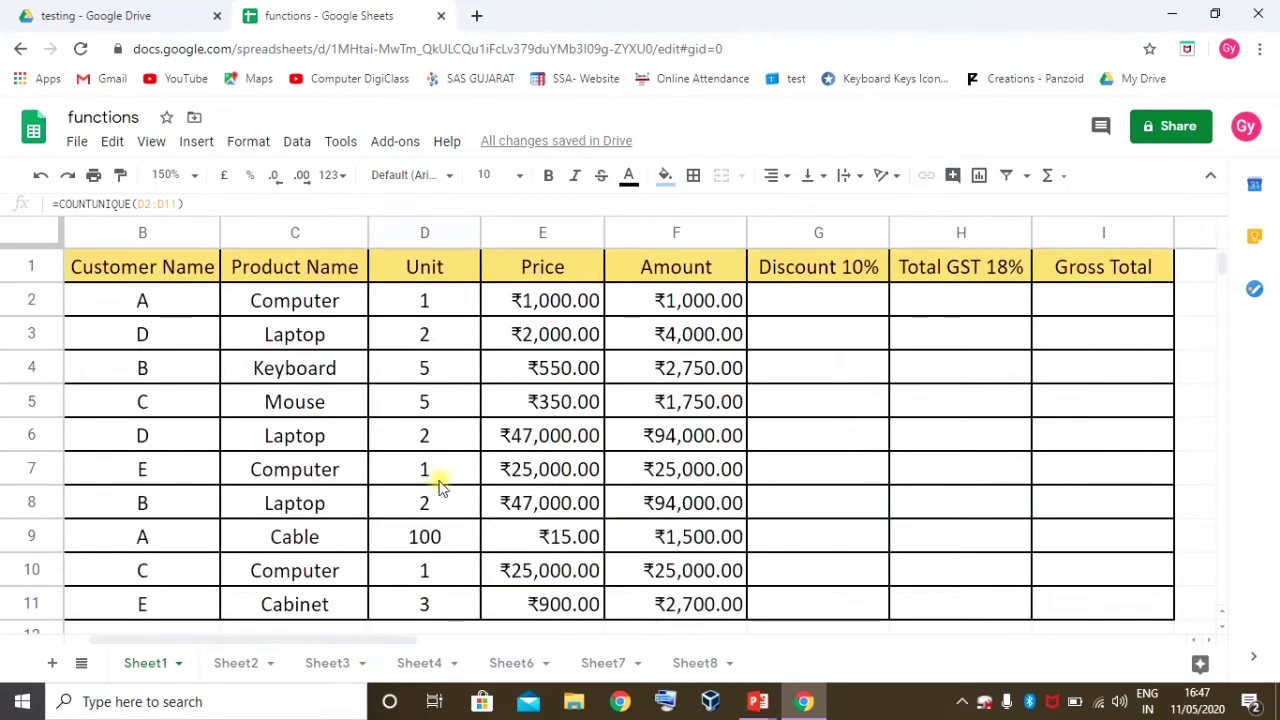
scroll(434, 510, "down", 1)
left_click(432, 503)
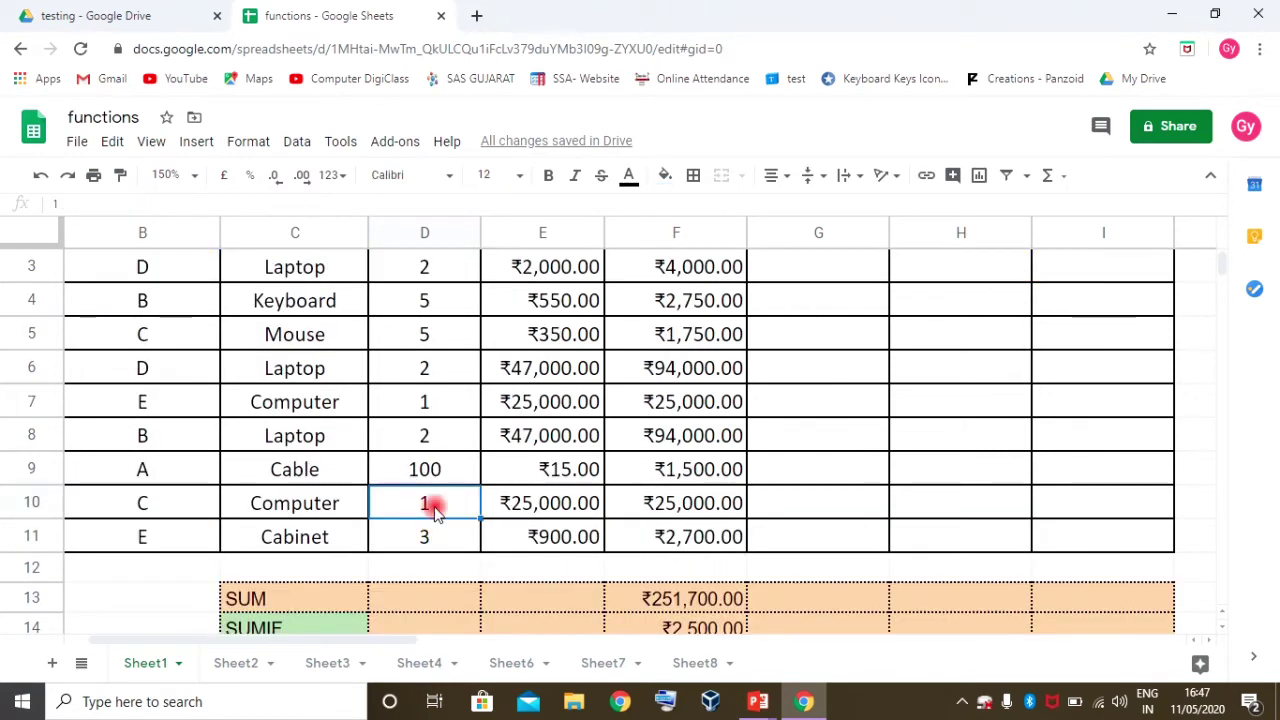
type("5")
key("BackSpace")
type("6")
key("Return")
scroll(437, 508, "down", 2)
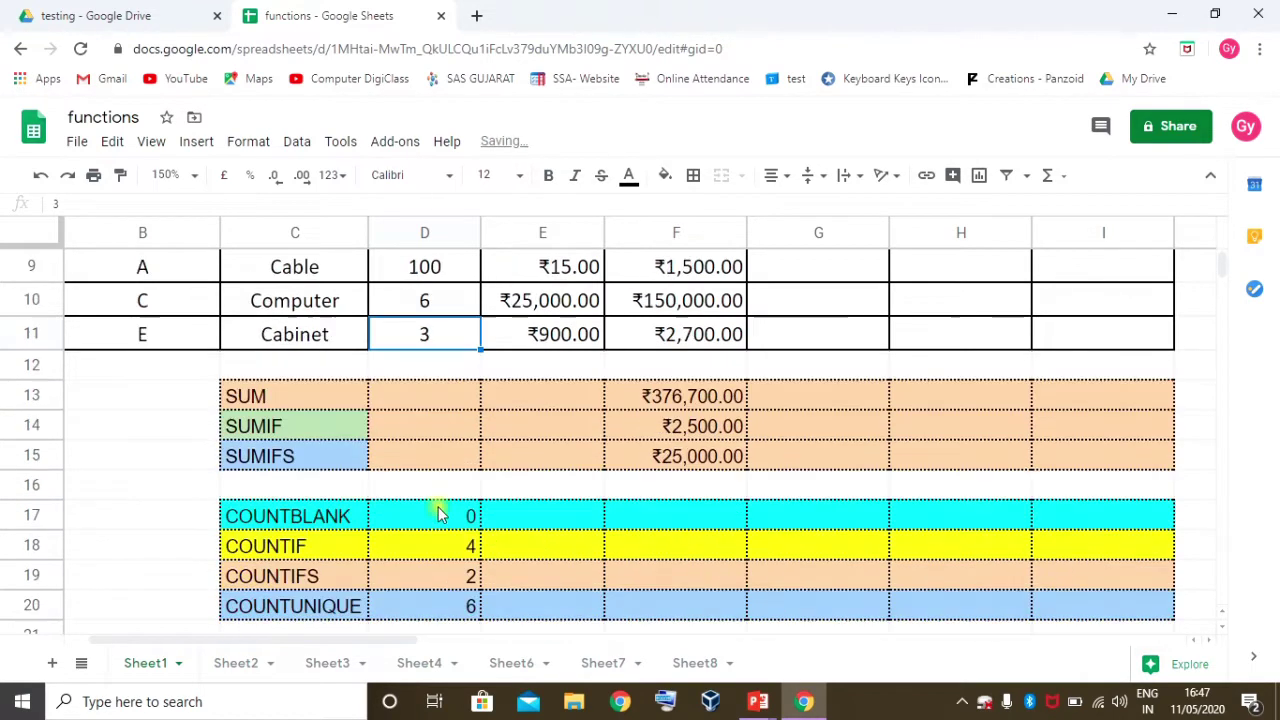
scroll(443, 511, "down", 1)
left_click(475, 477)
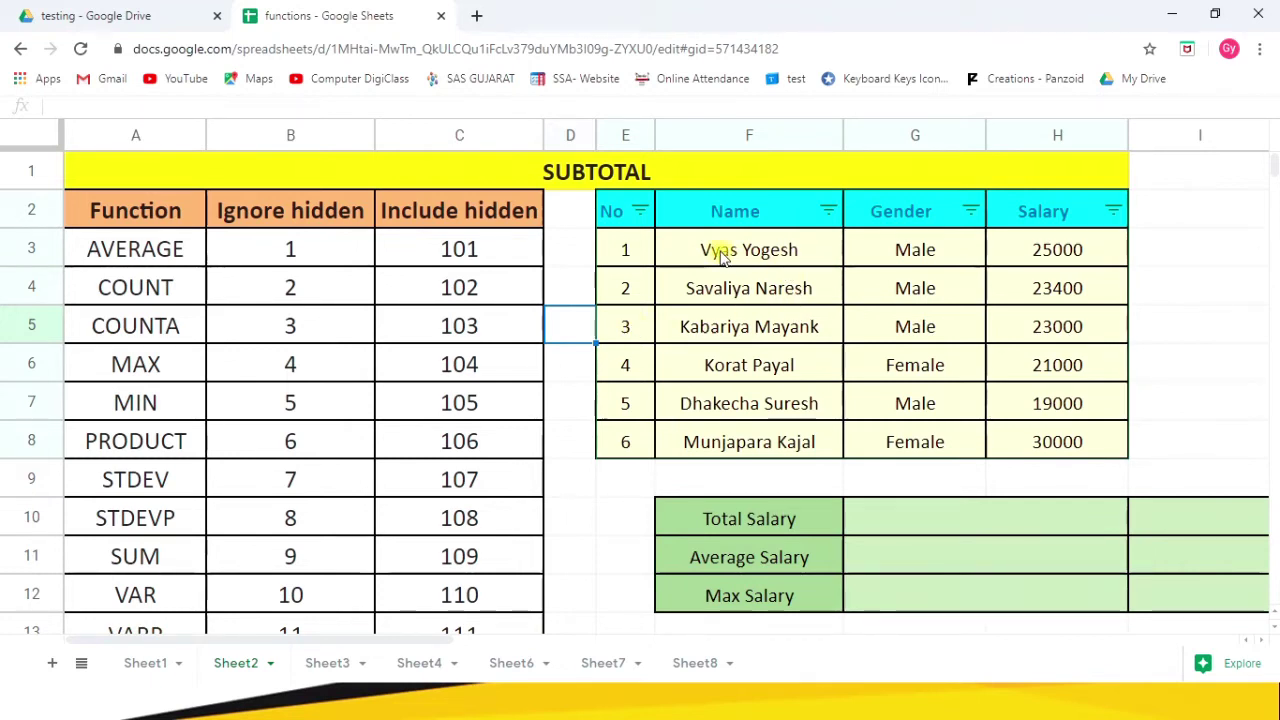
Select the employee table, then Salary H3:H8, to view their sums
left_click_drag(645, 252, 1045, 443)
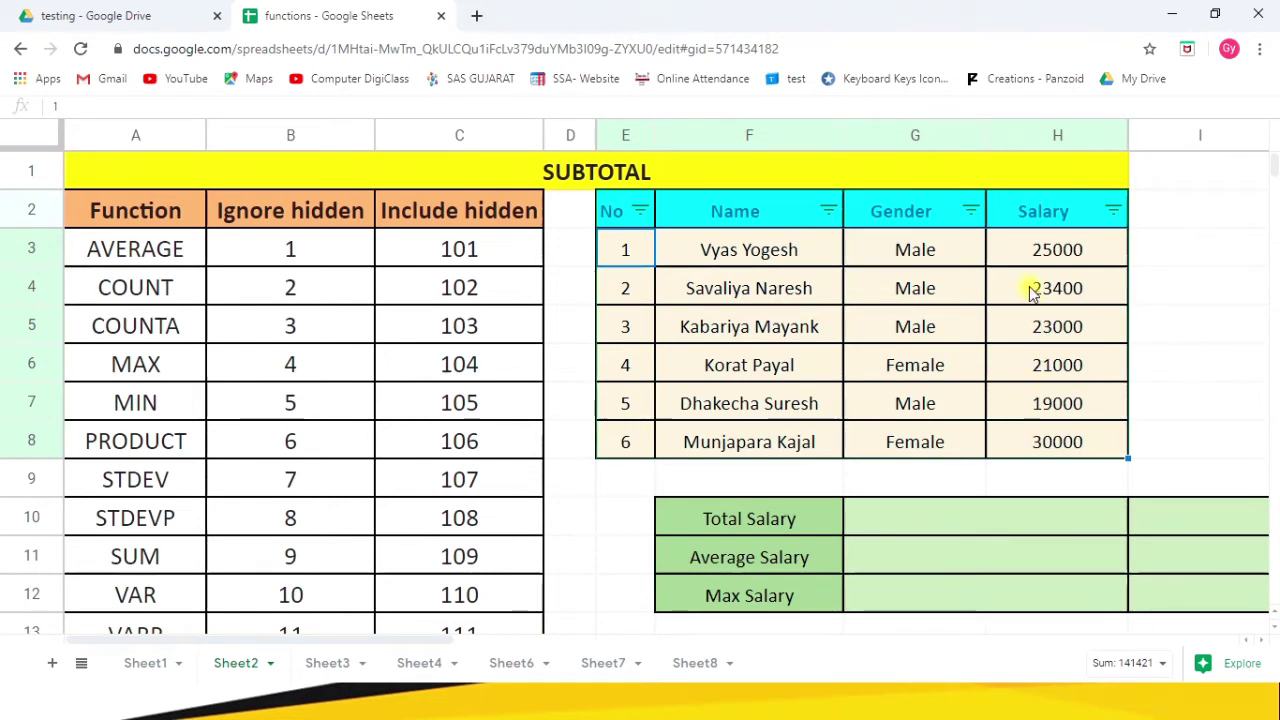
left_click_drag(1045, 252, 1052, 440)
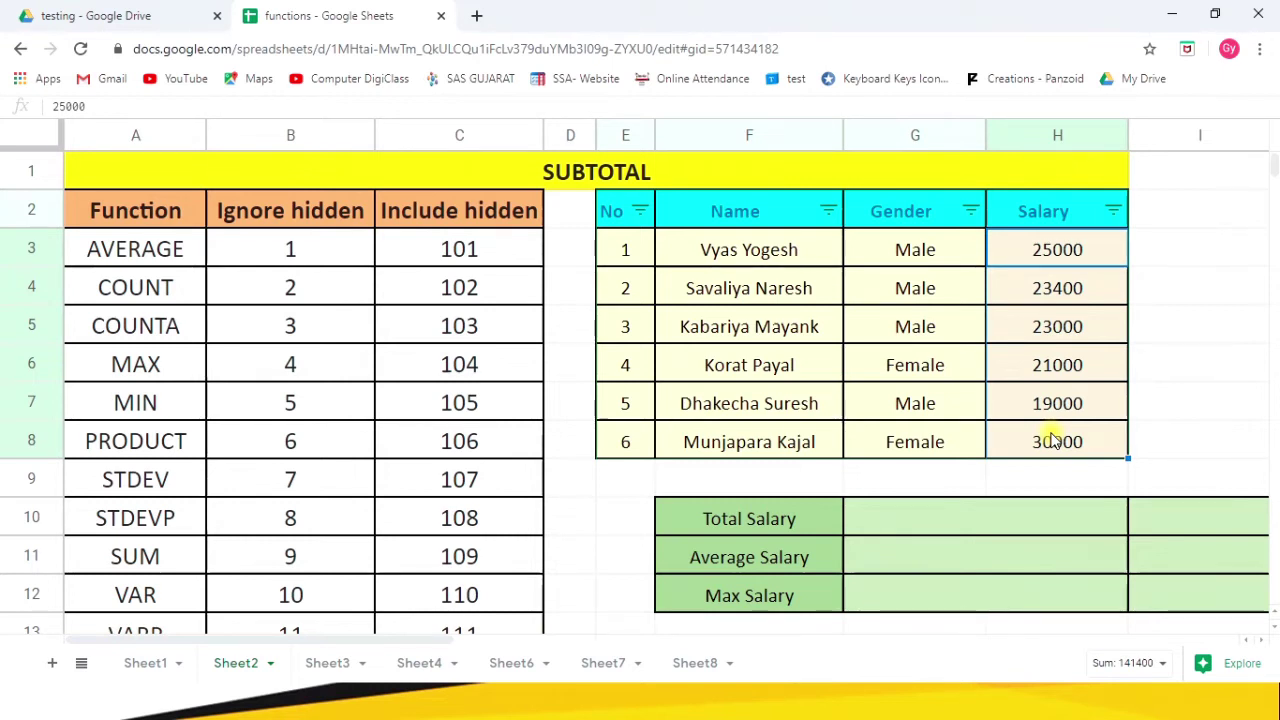
Enter =SUM(H3:H8) in Total Salary, giving 141,400
left_click(952, 517)
type("=")
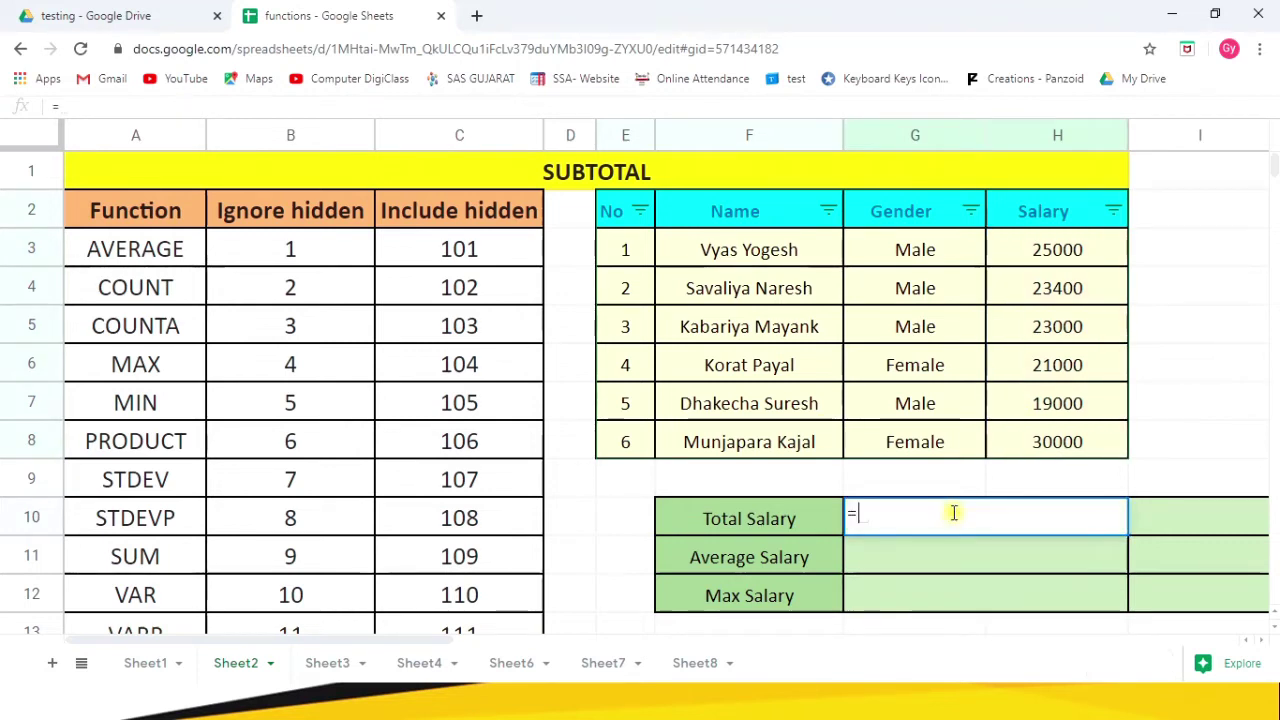
type("sum(")
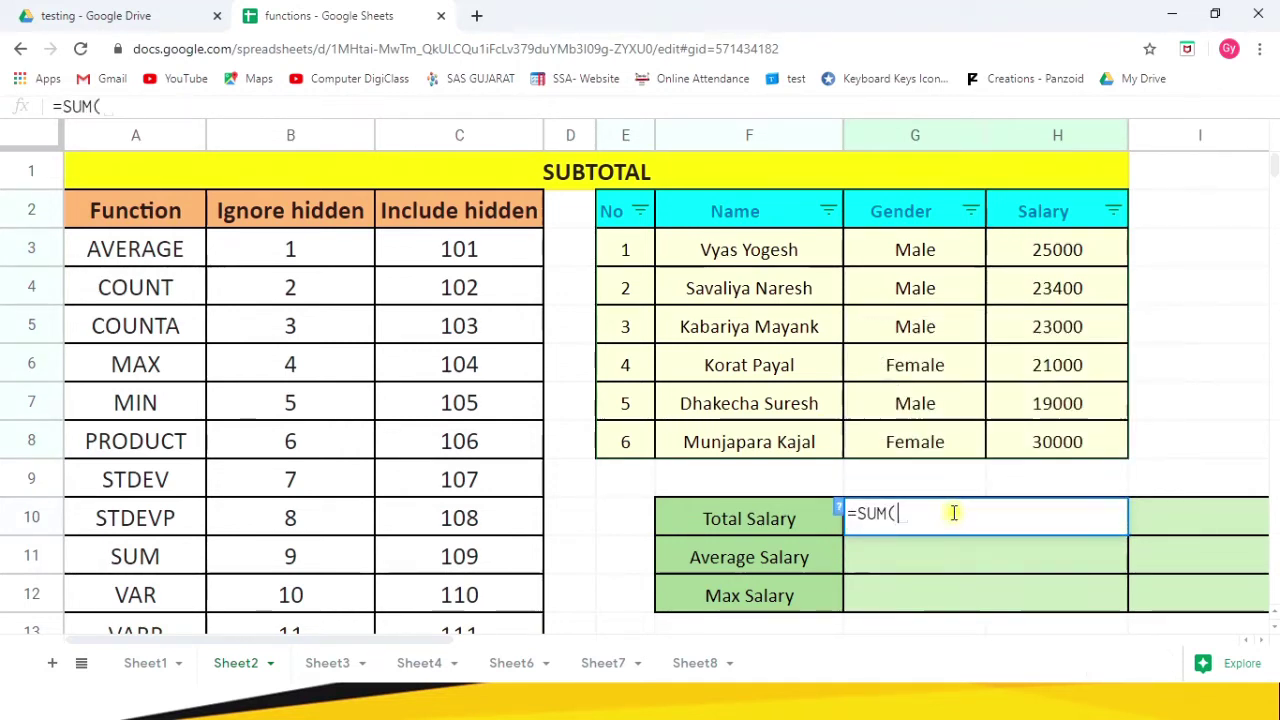
left_click_drag(1065, 249, 1066, 452)
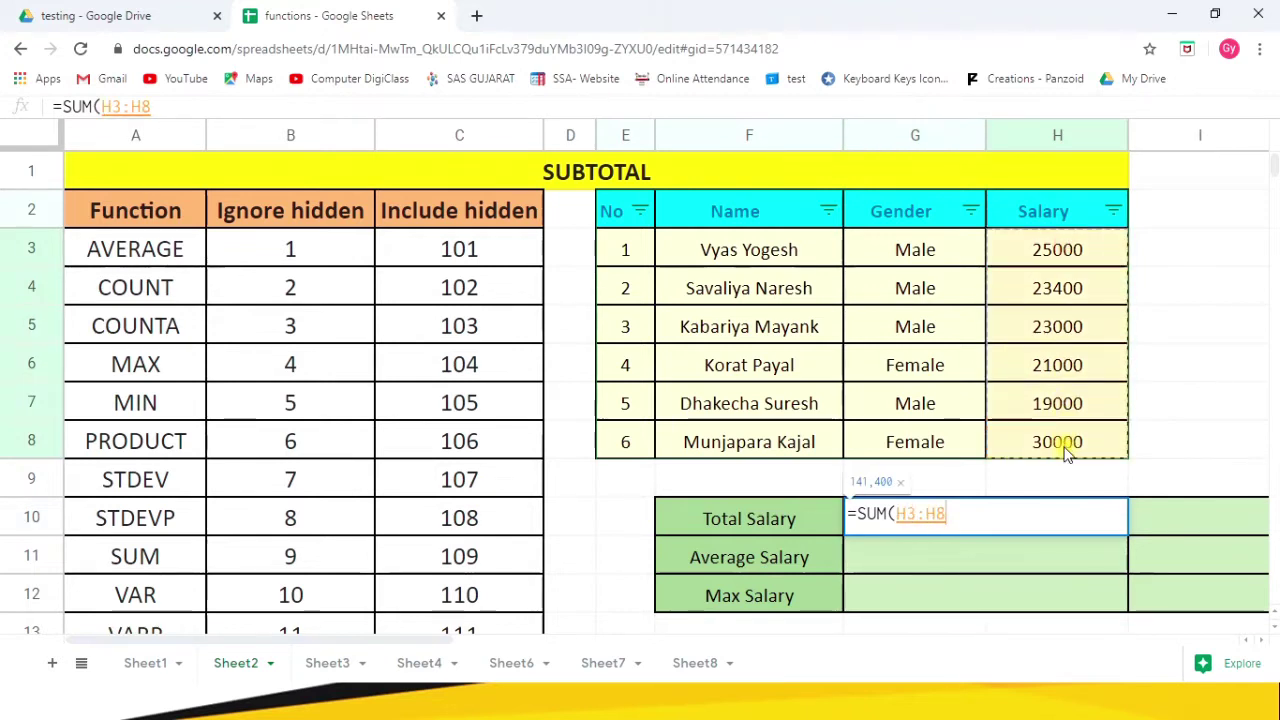
type(")")
key("Return")
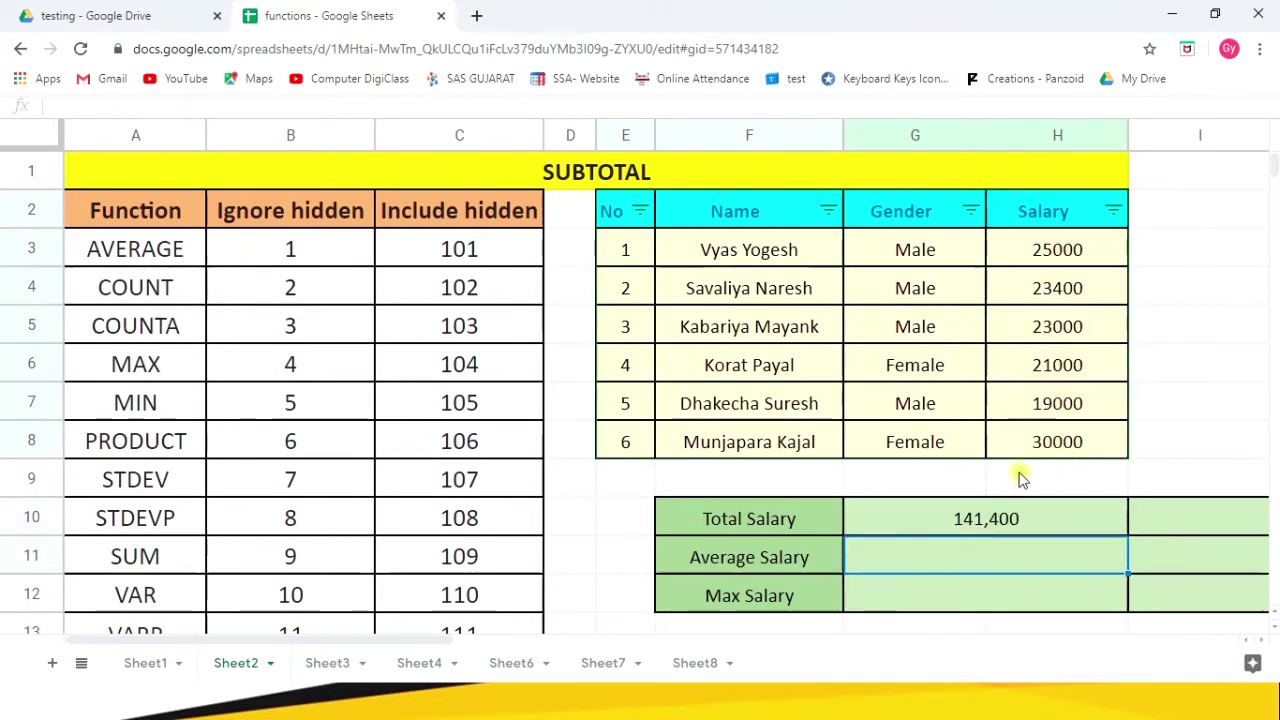
left_click(997, 514)
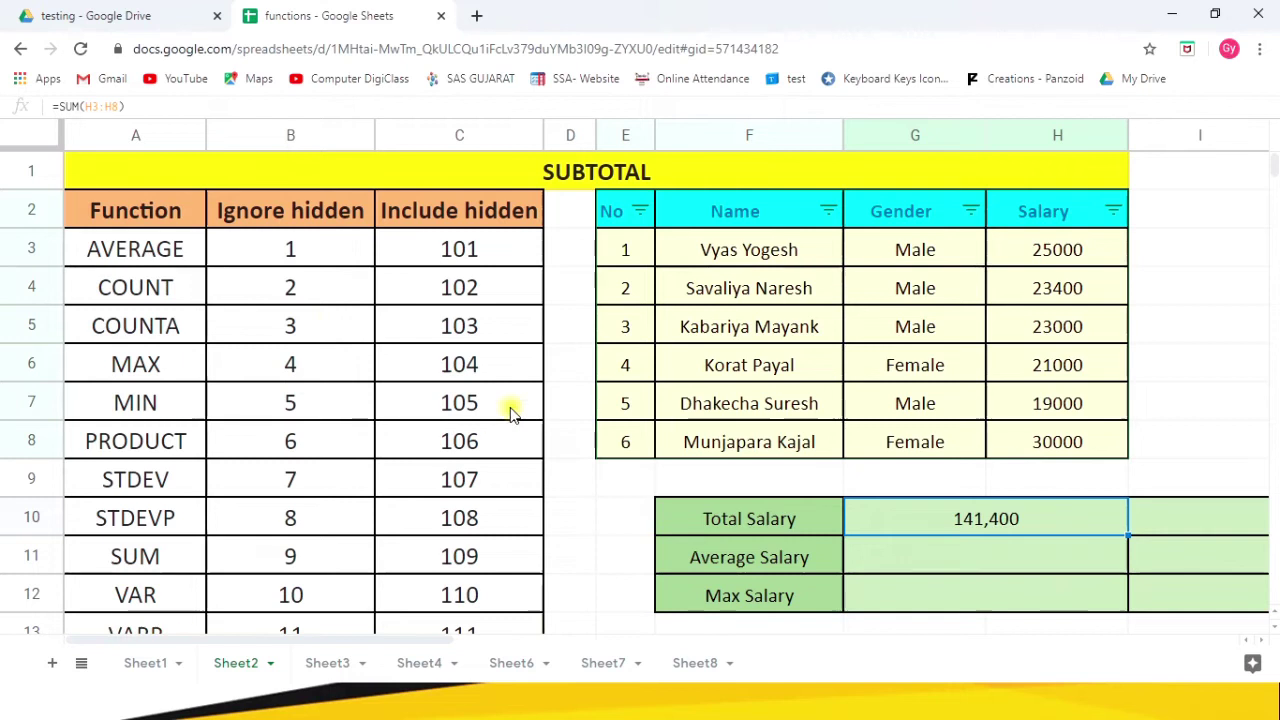
Hide row 5, the COUNTA row
left_click(33, 327)
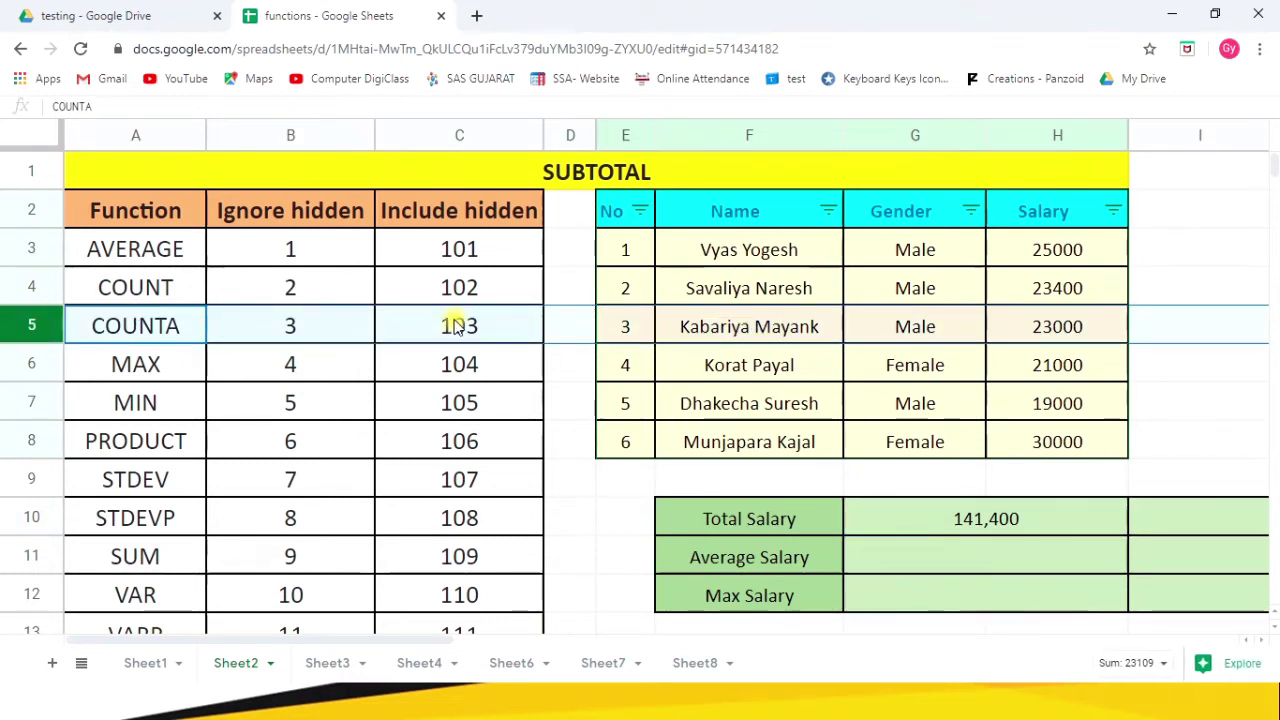
right_click(29, 320)
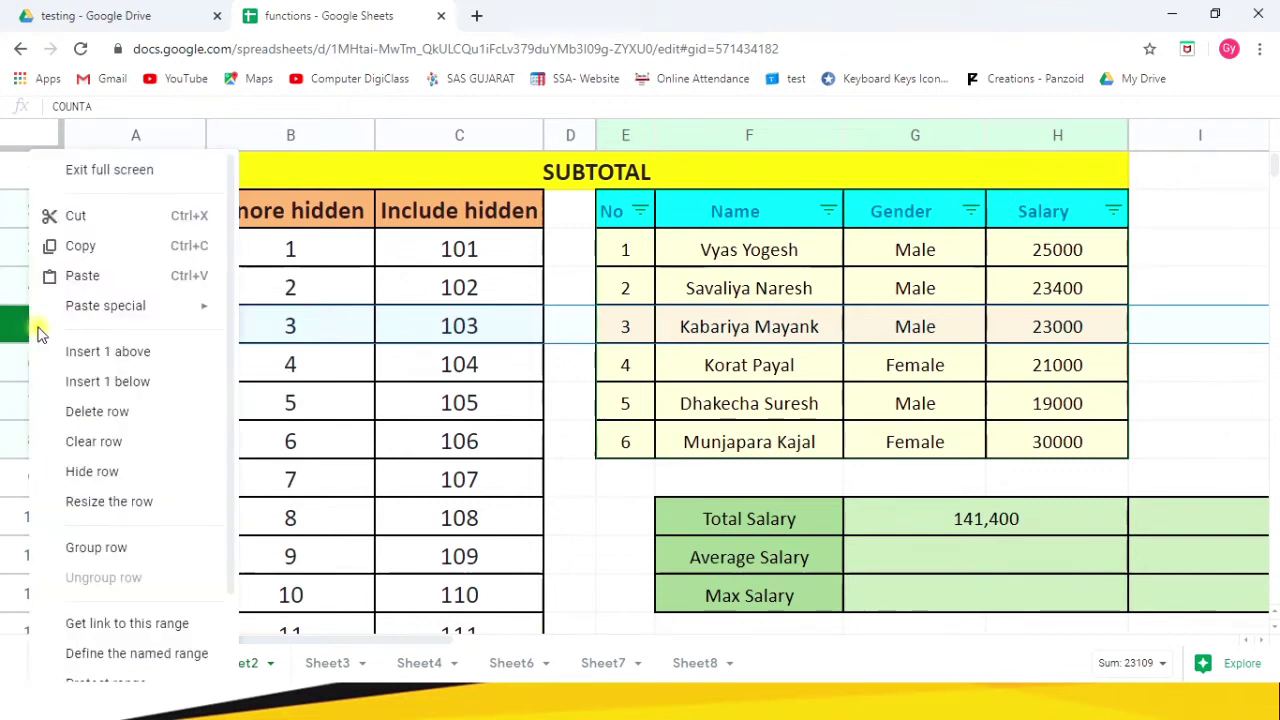
left_click(92, 471)
Compare the Salary sum and Total Salary with row 5 hidden, then unhide row 5
left_click(718, 328)
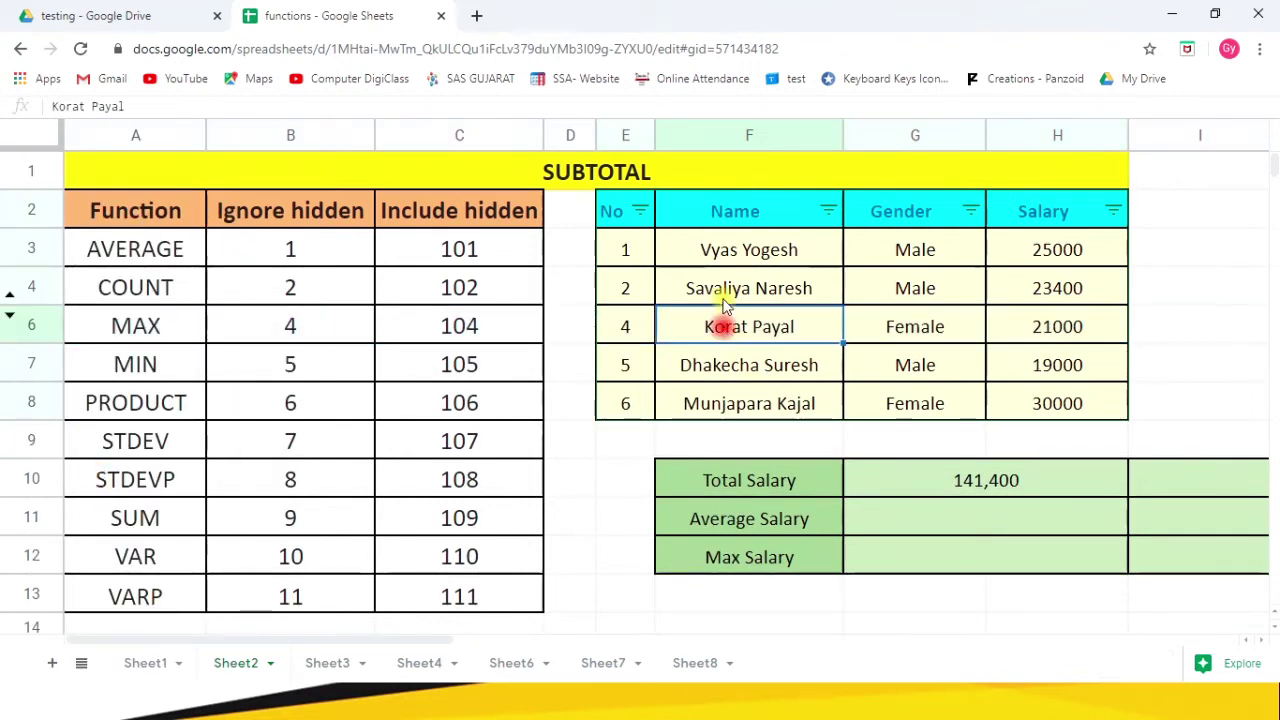
left_click(626, 249)
left_click(1046, 403, "shift")
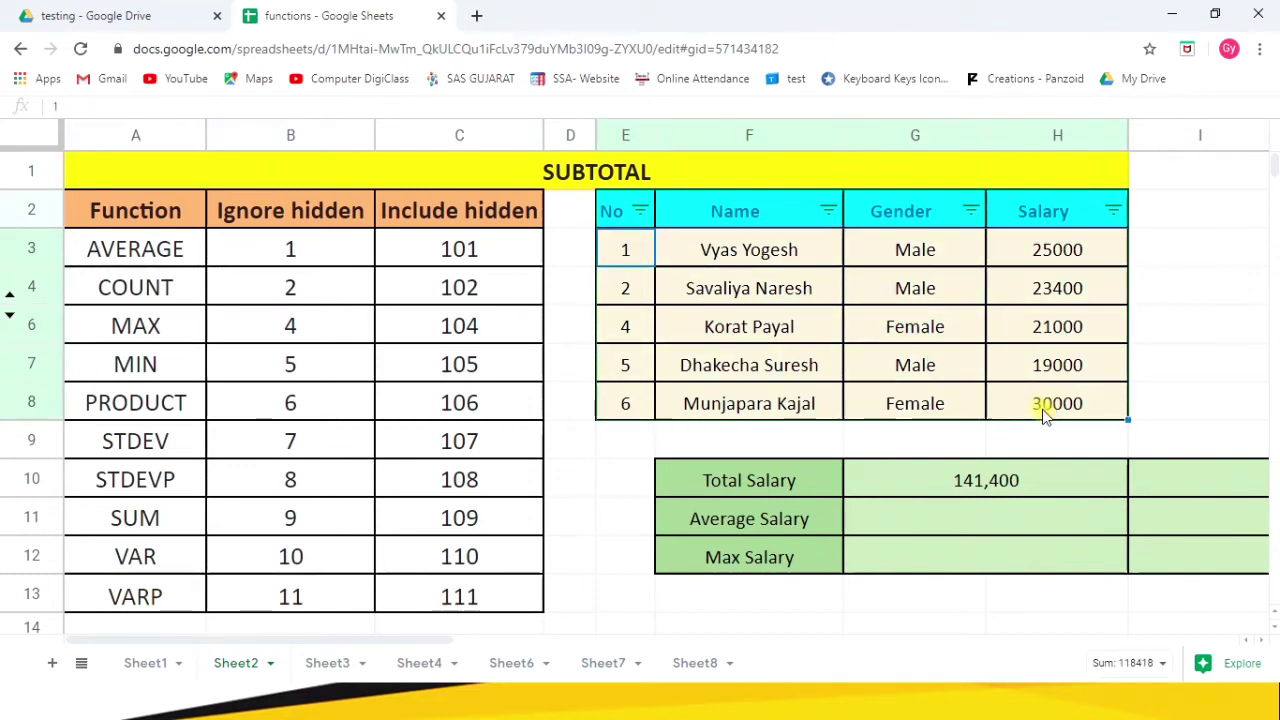
left_click_drag(620, 218, 1070, 408)
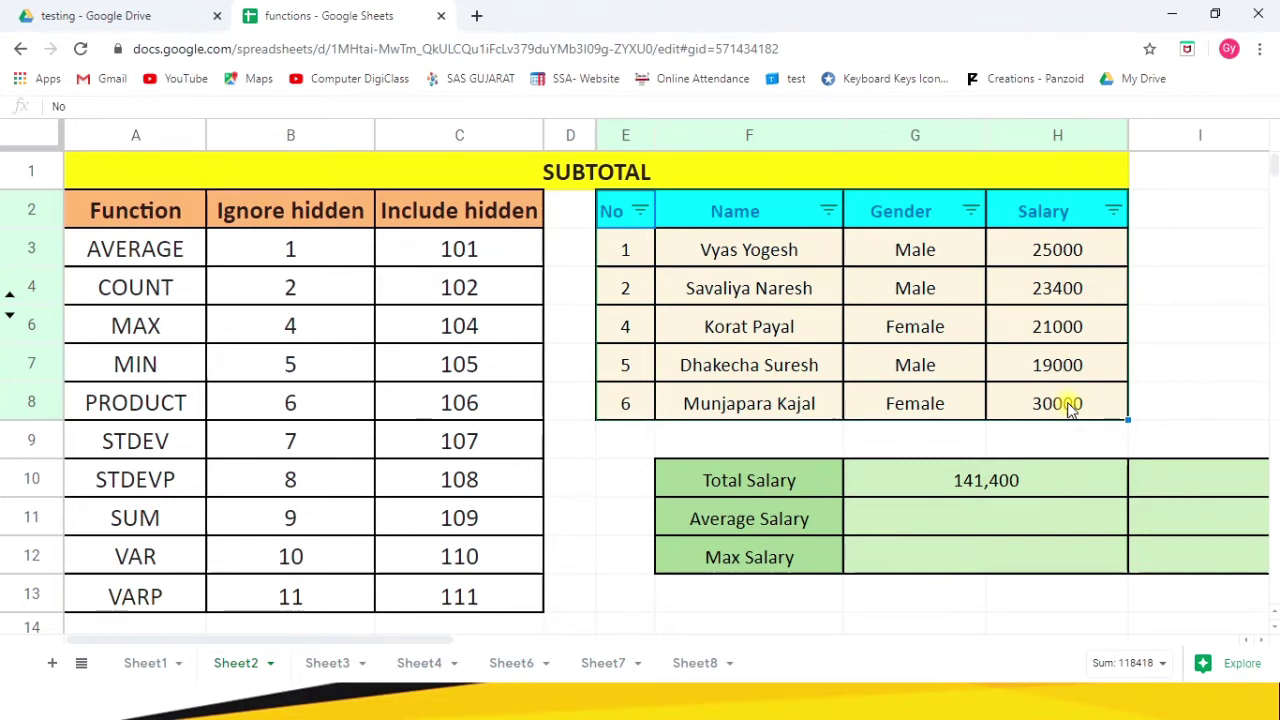
left_click(998, 476)
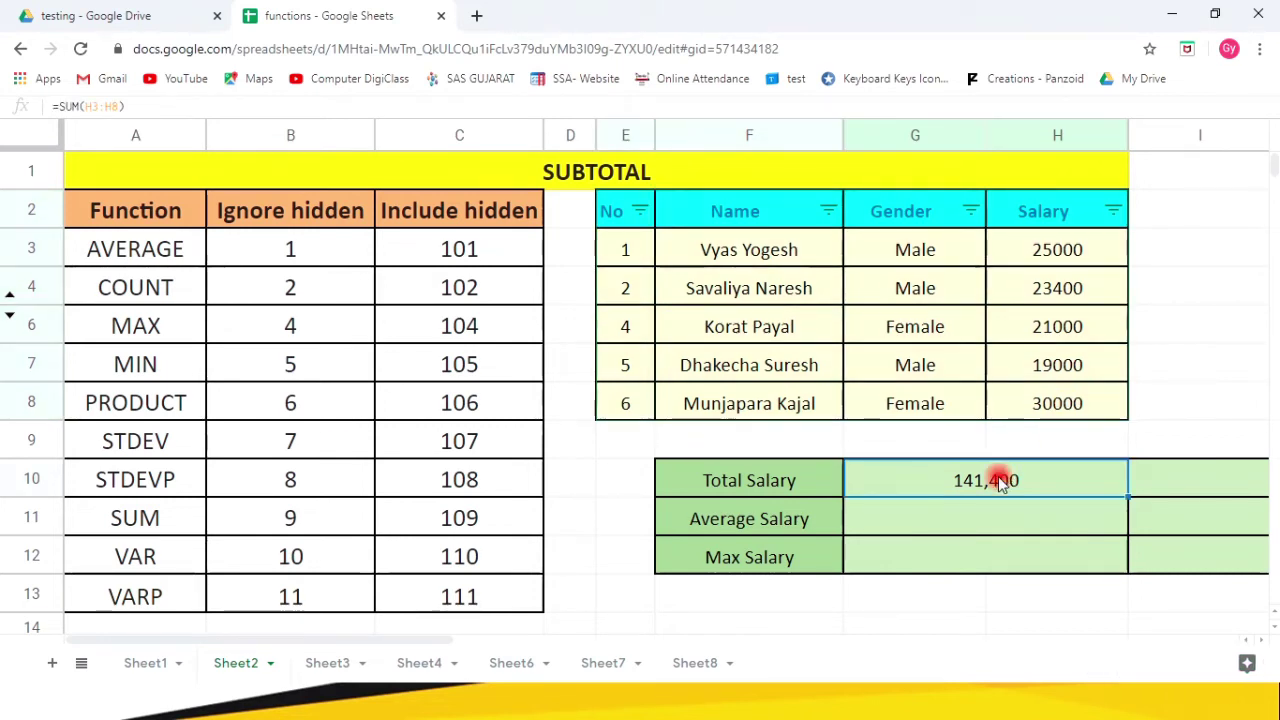
left_click_drag(1050, 252, 1068, 410)
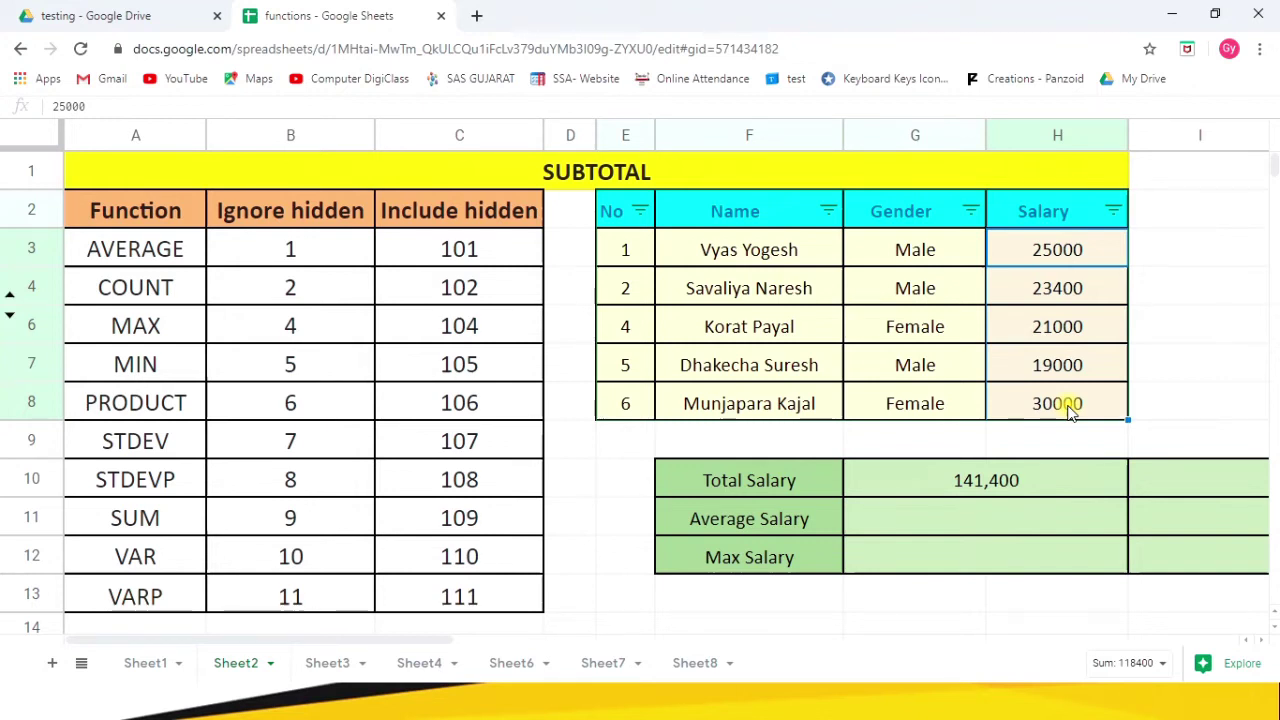
left_click(1030, 405)
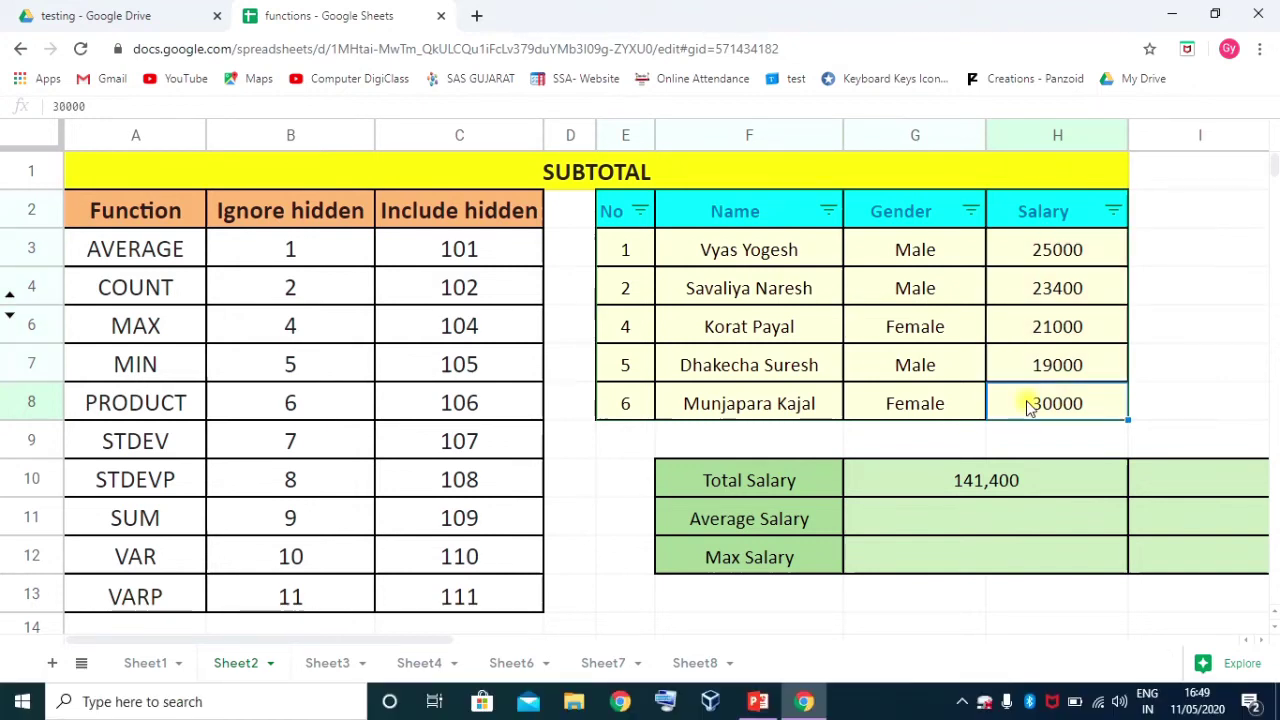
left_click(10, 318)
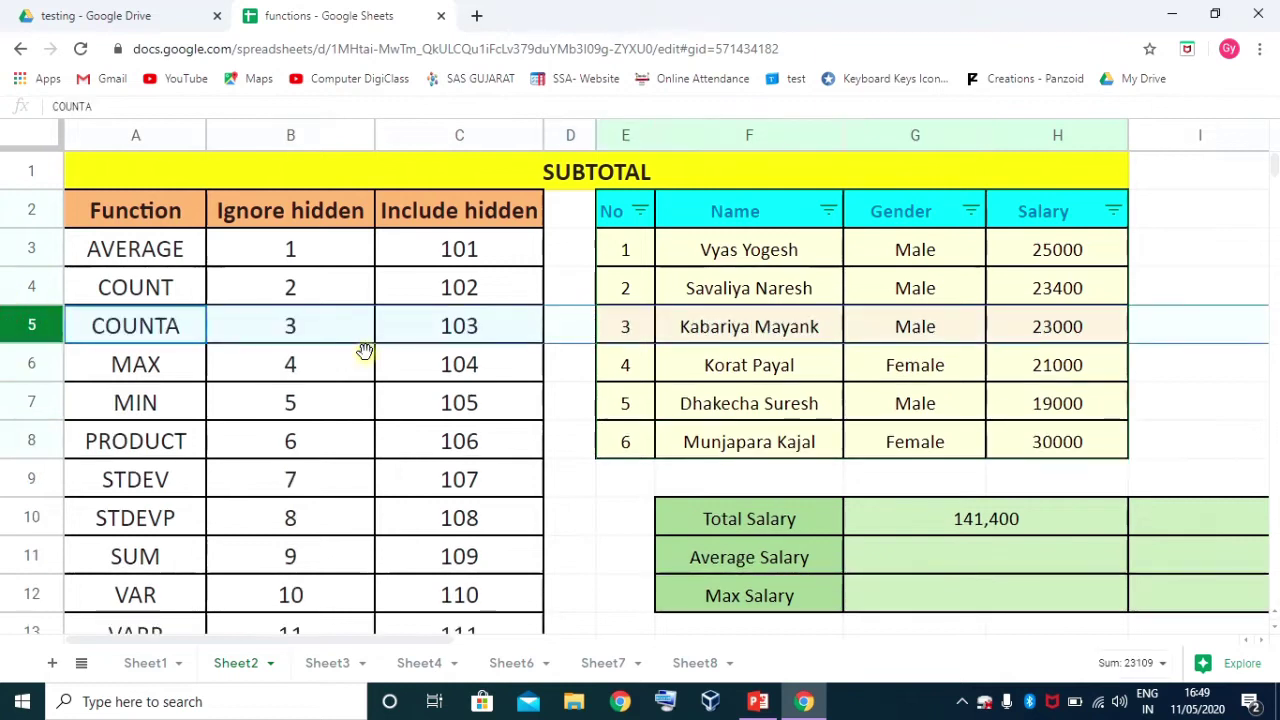
Clear Total Salary and start a SUBTOTAL formula, viewing its function help
left_click(1050, 329)
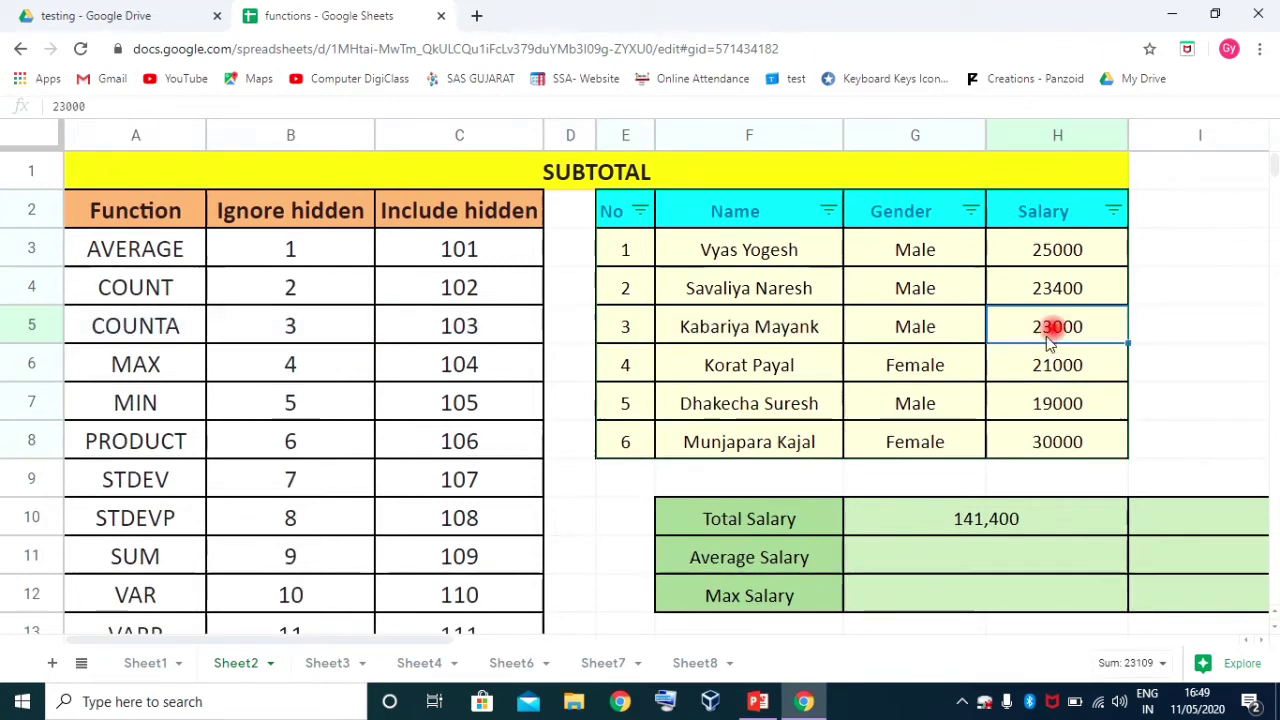
left_click(1005, 519)
key("Delete")
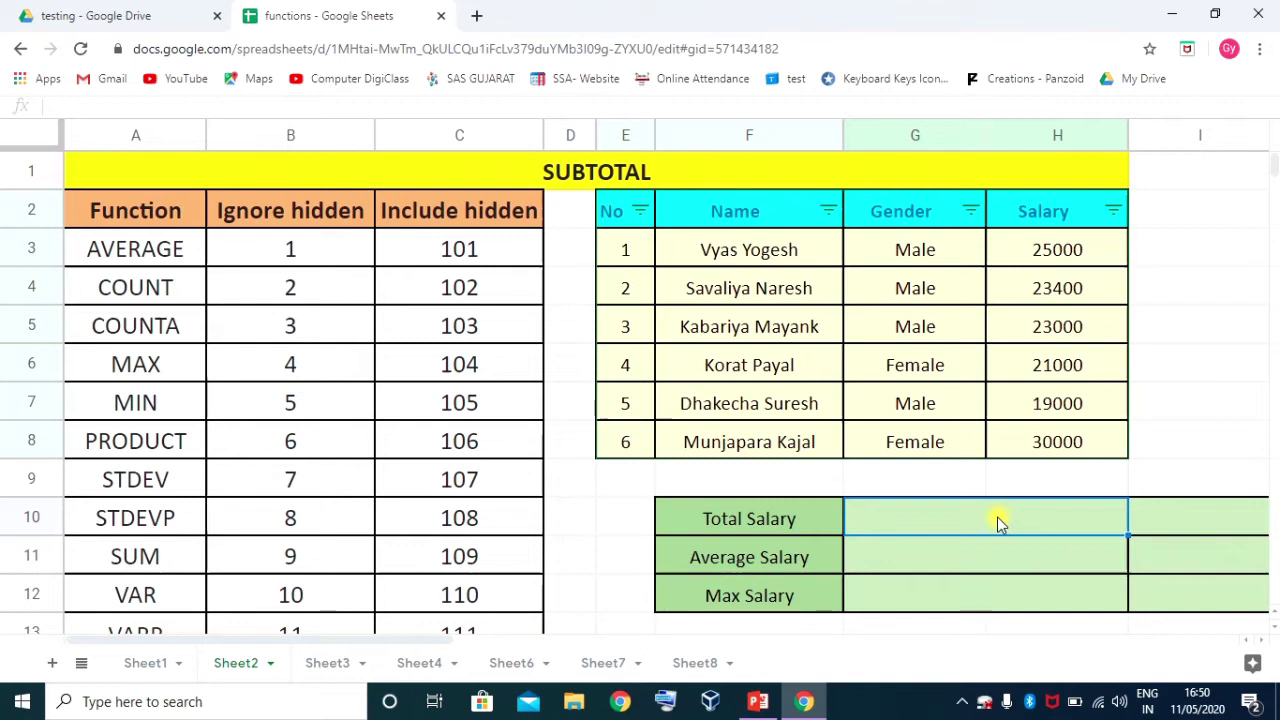
type("=subtott")
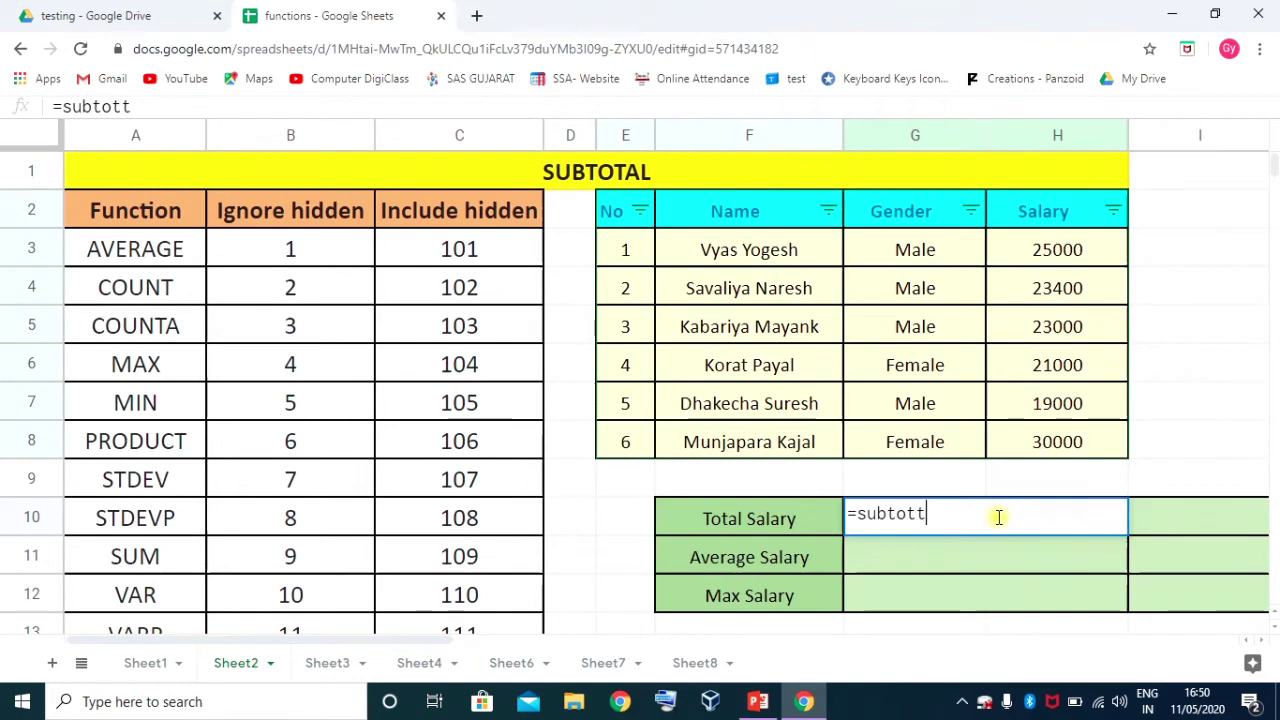
key("BackSpace")
key("Tab")
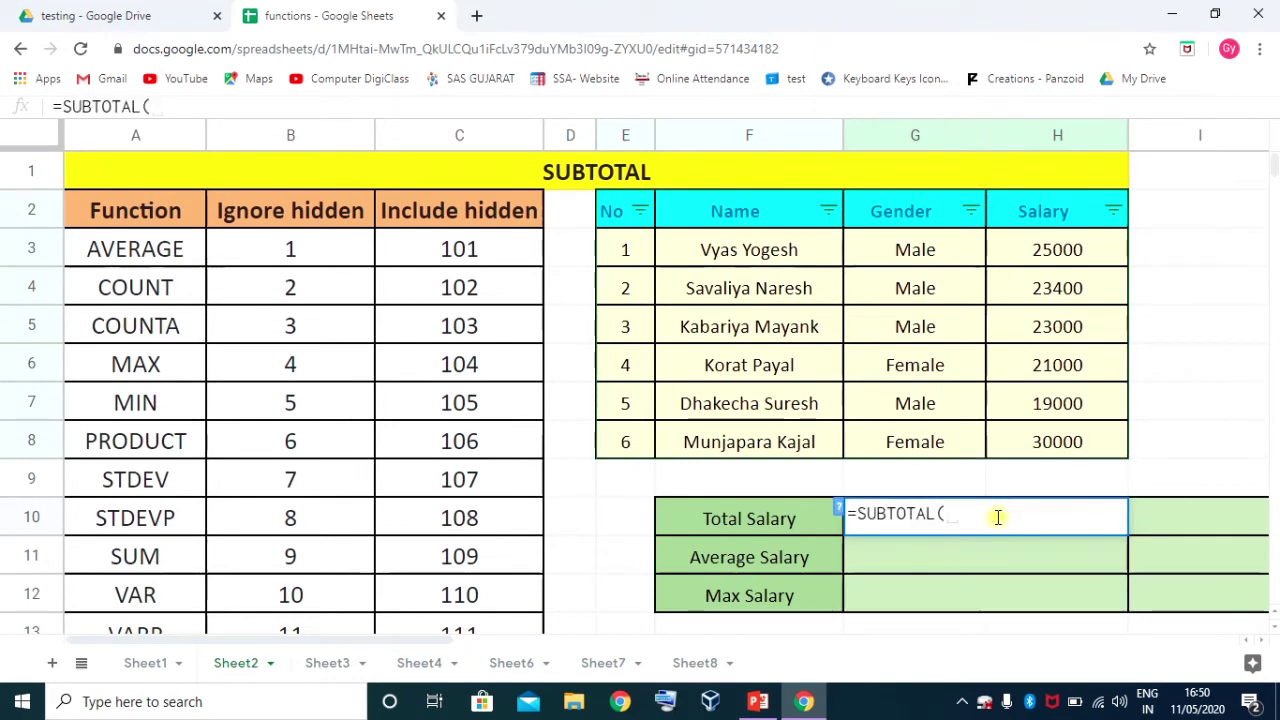
left_click(838, 509)
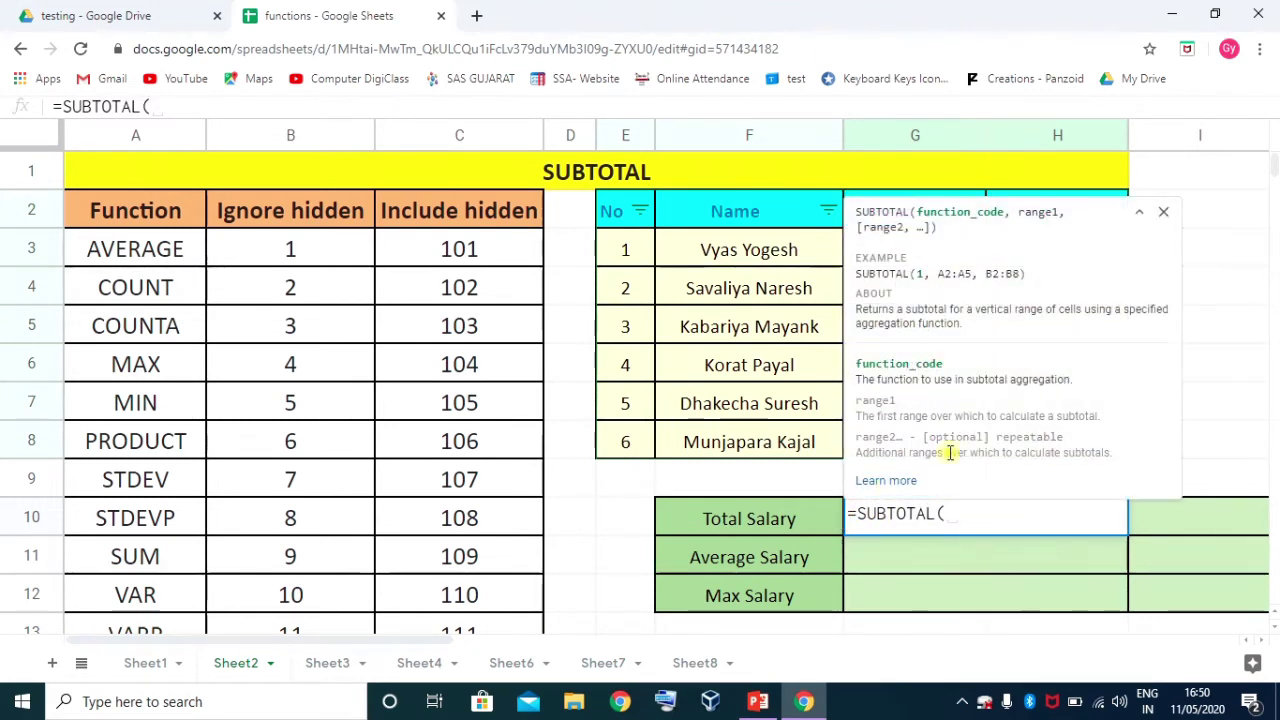
left_click(1139, 211)
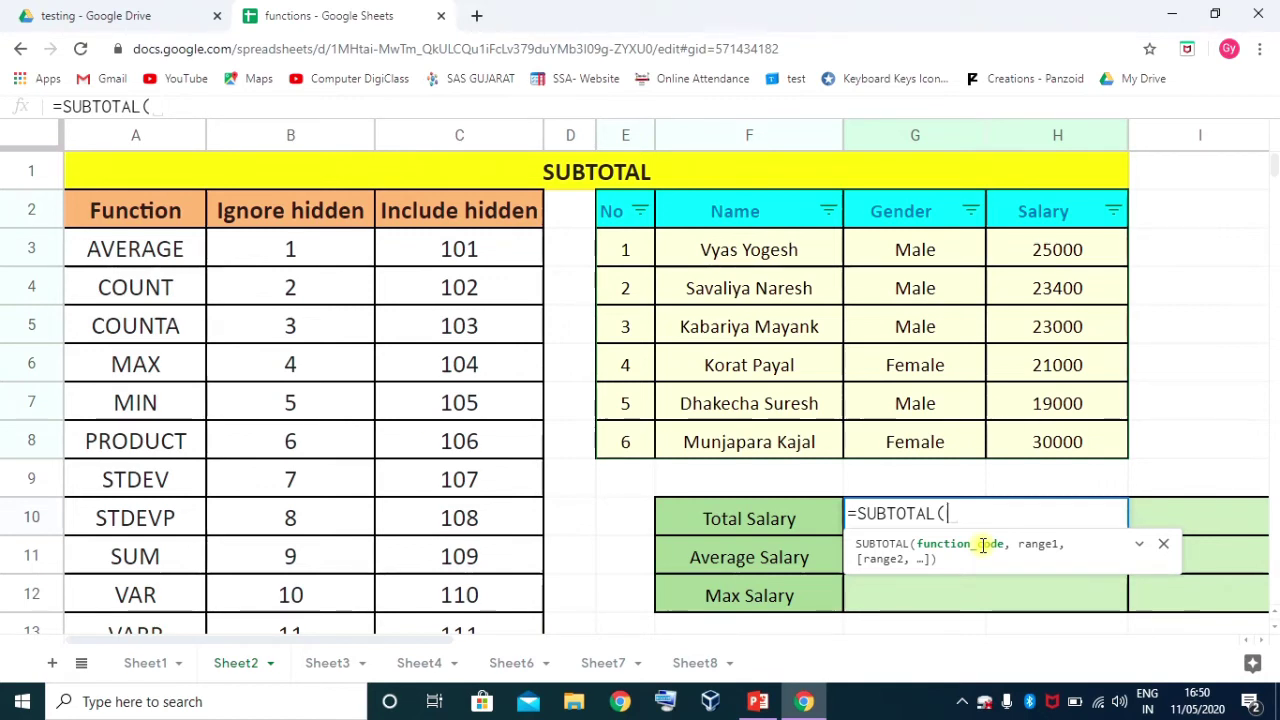
Complete the formula as =SUBTOTAL(9,H3:H8), previewing 141,400
scroll(238, 337, "down", 1)
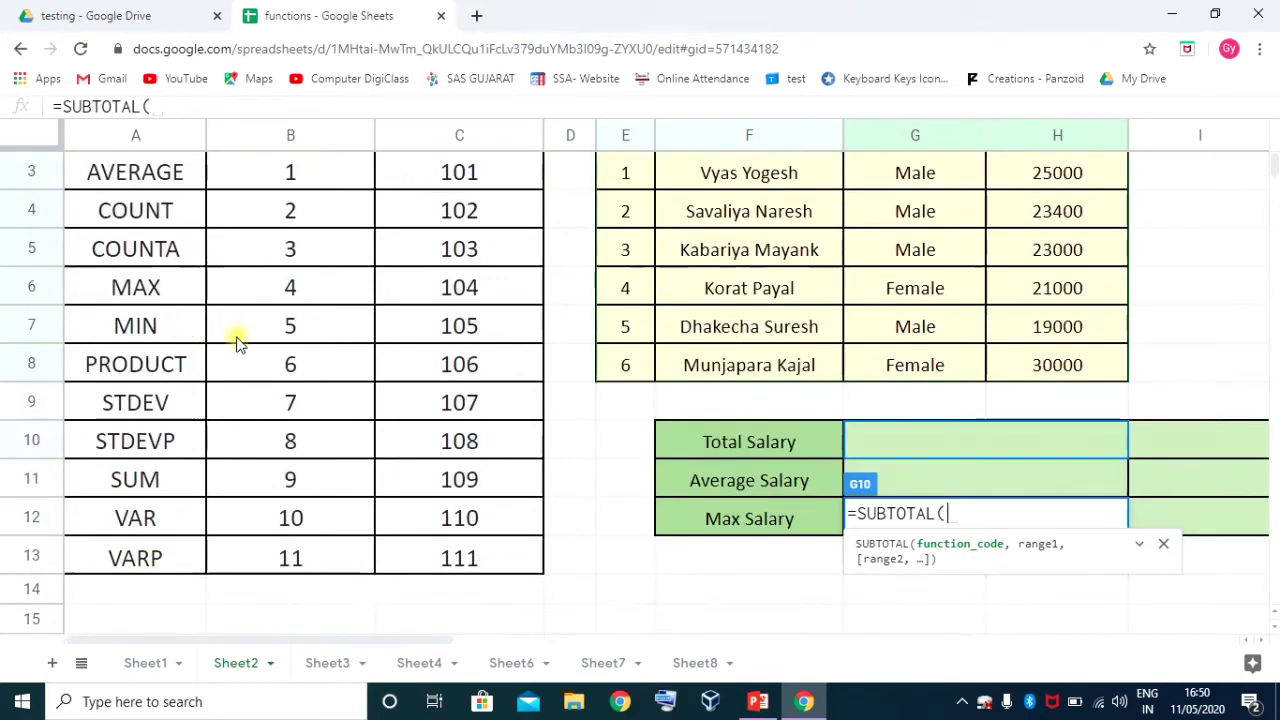
scroll(286, 394, "up", 1)
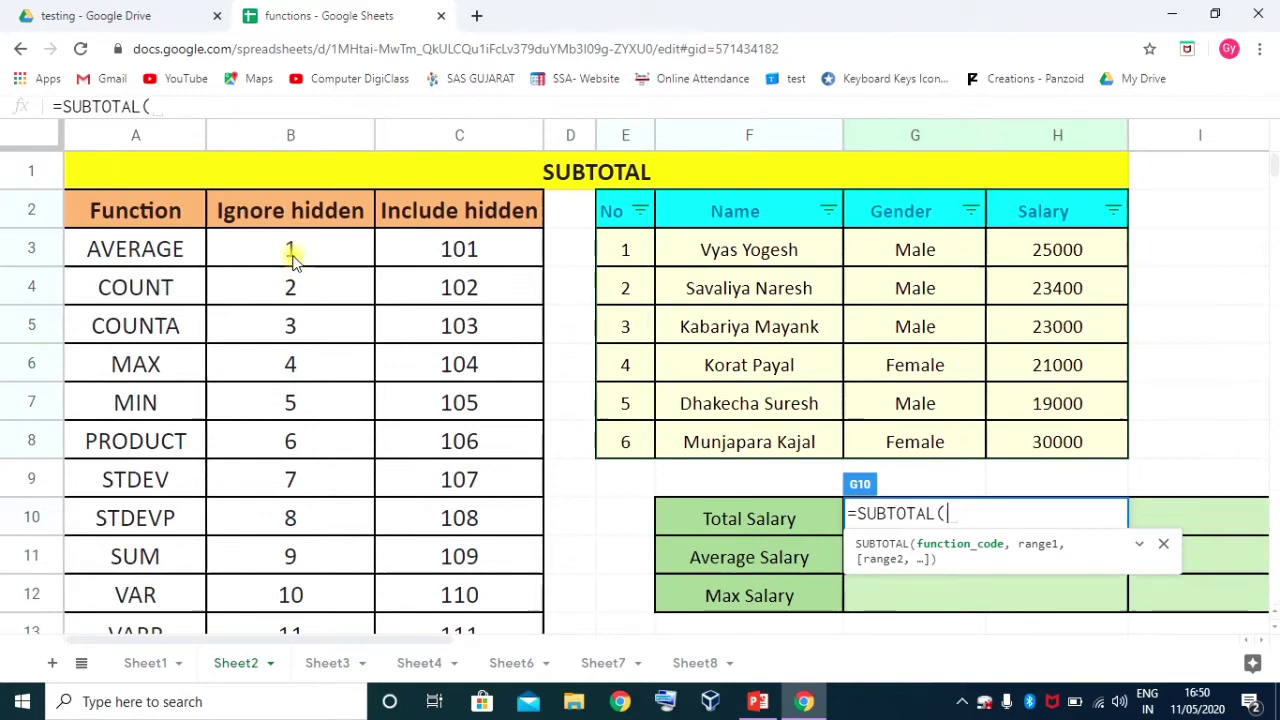
scroll(298, 480, "down", 3)
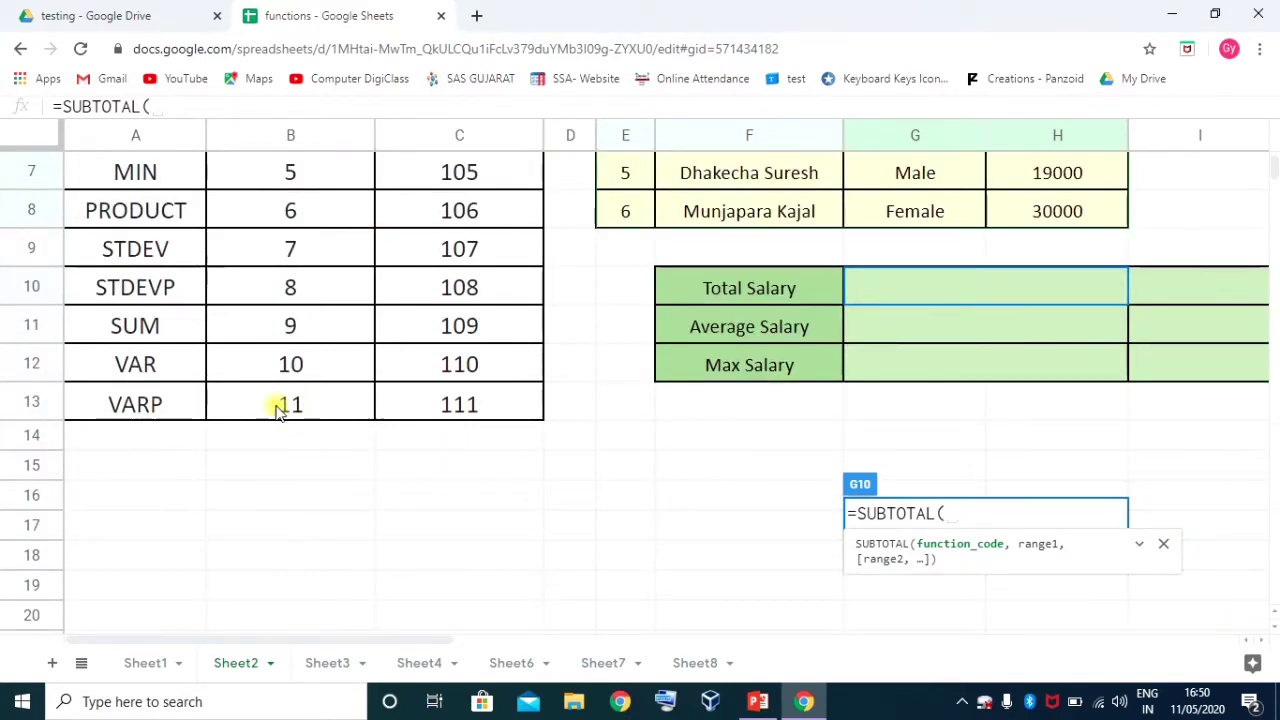
scroll(260, 405, "up", 1)
scroll(257, 408, "up", 2)
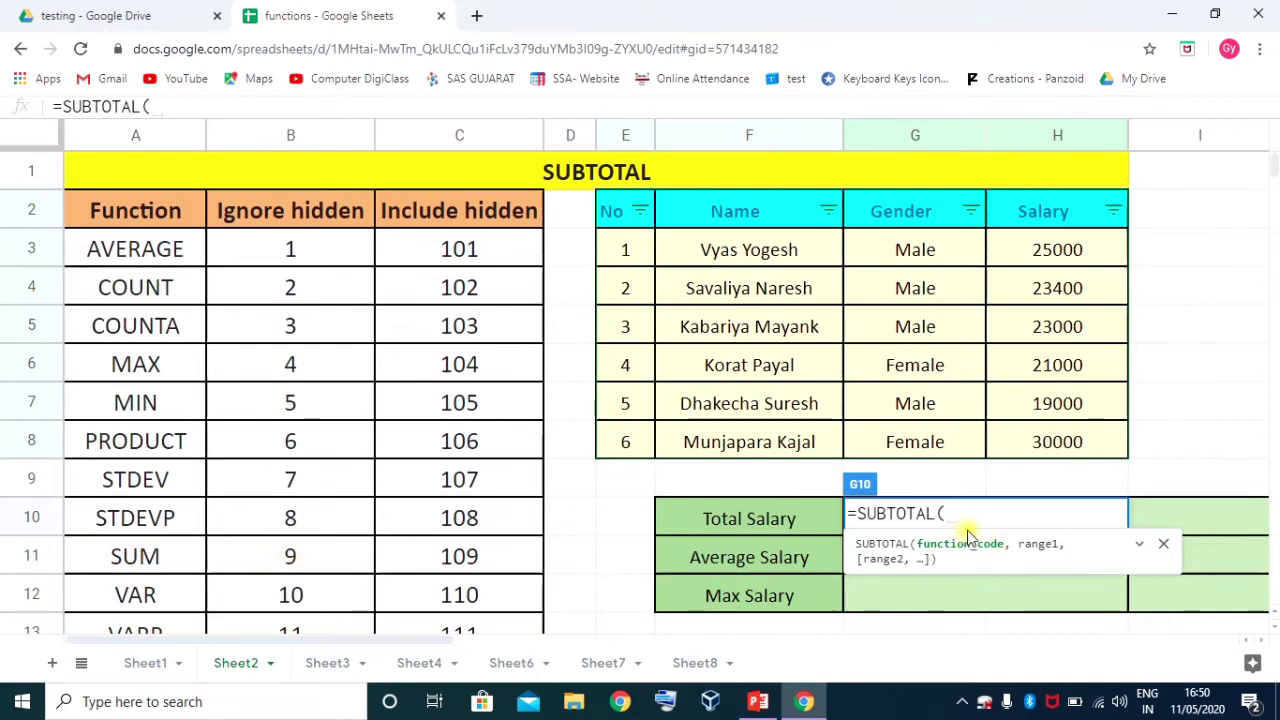
type("9,")
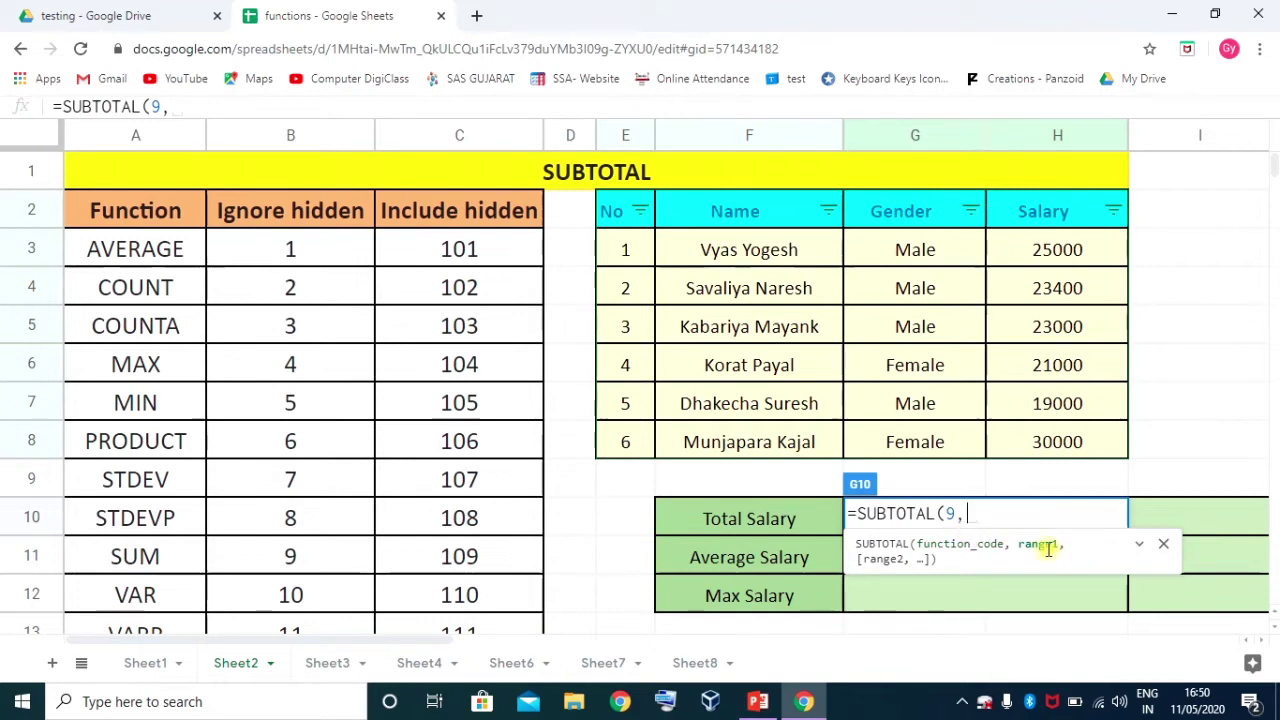
left_click_drag(1055, 245, 1060, 445)
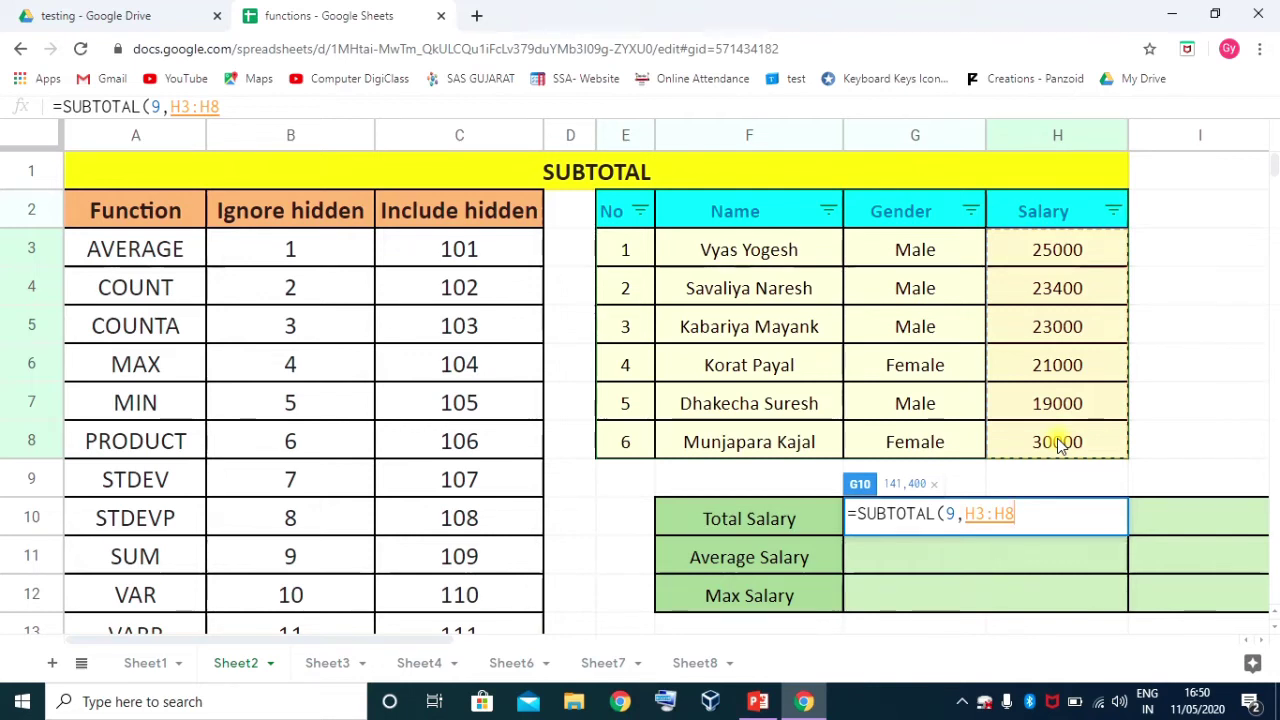
type(")")
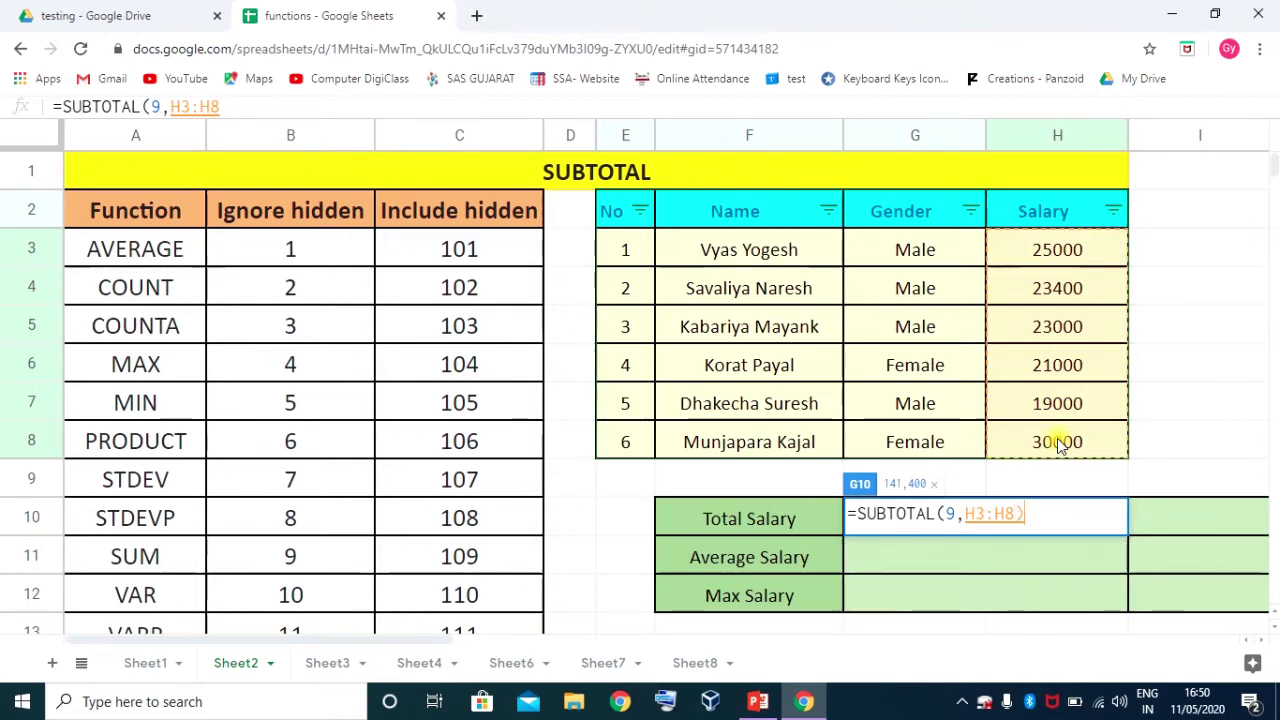
key("Return")
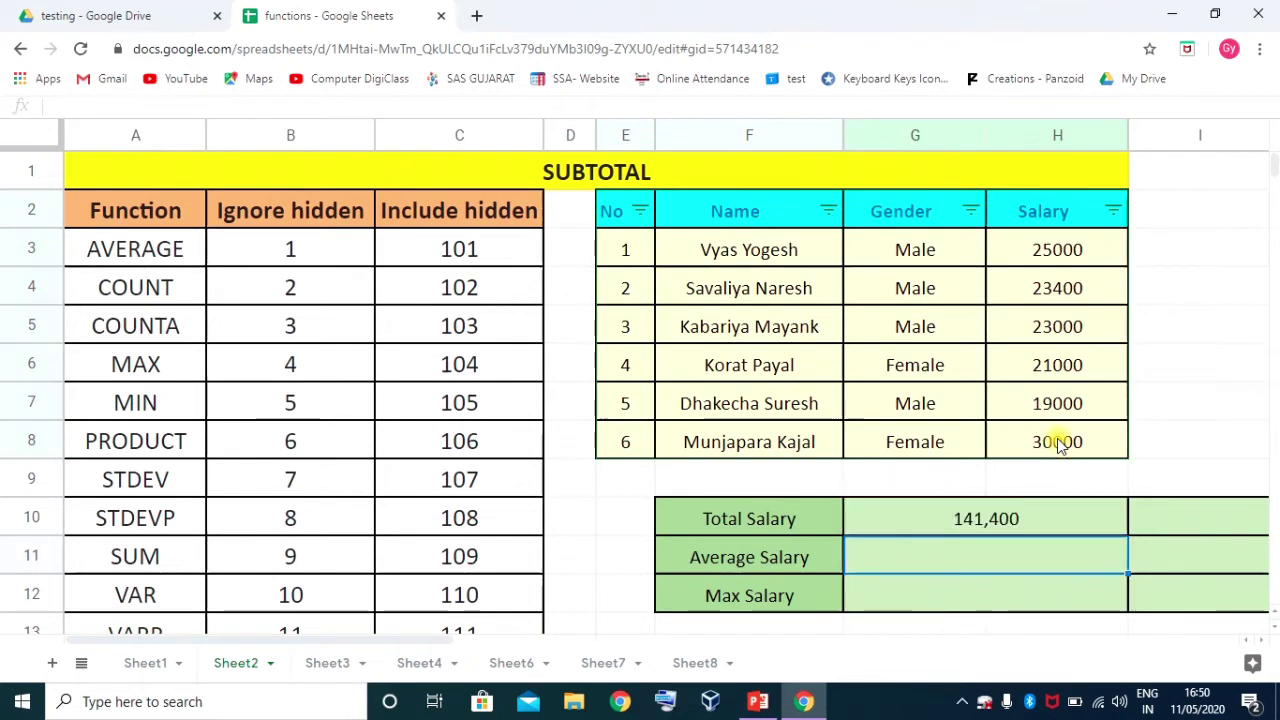
left_click(980, 517)
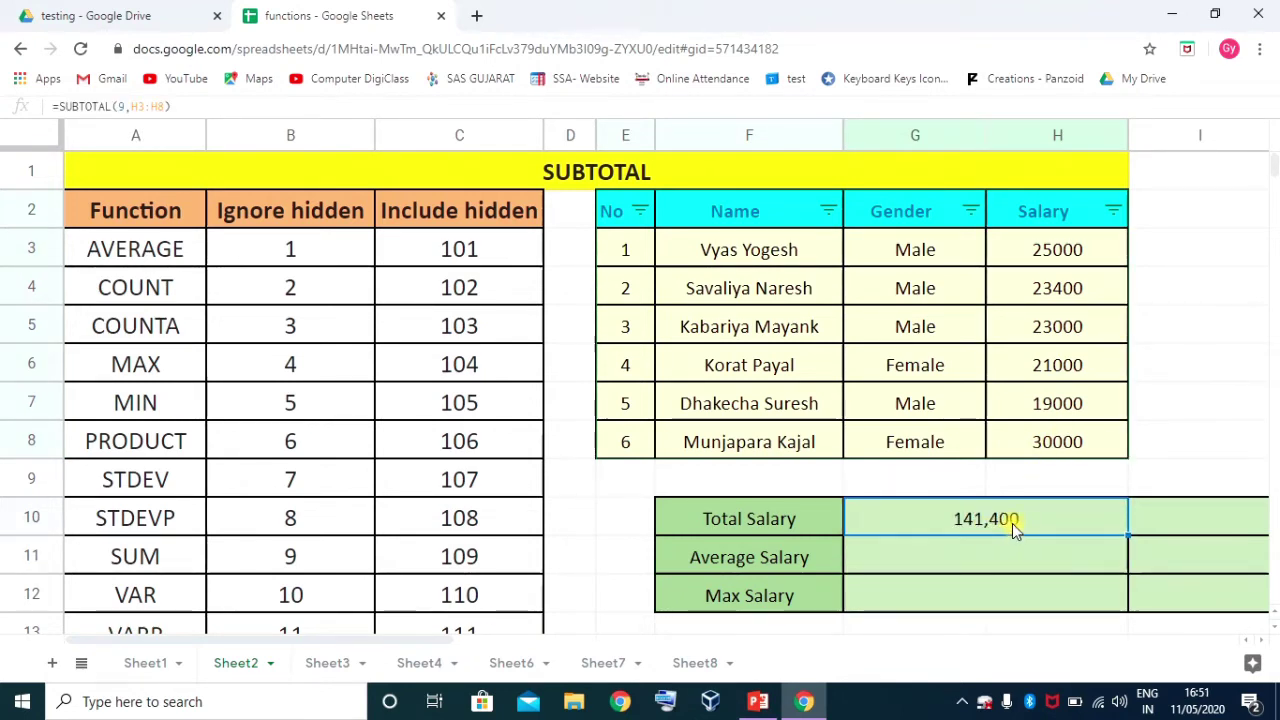
left_click(727, 330)
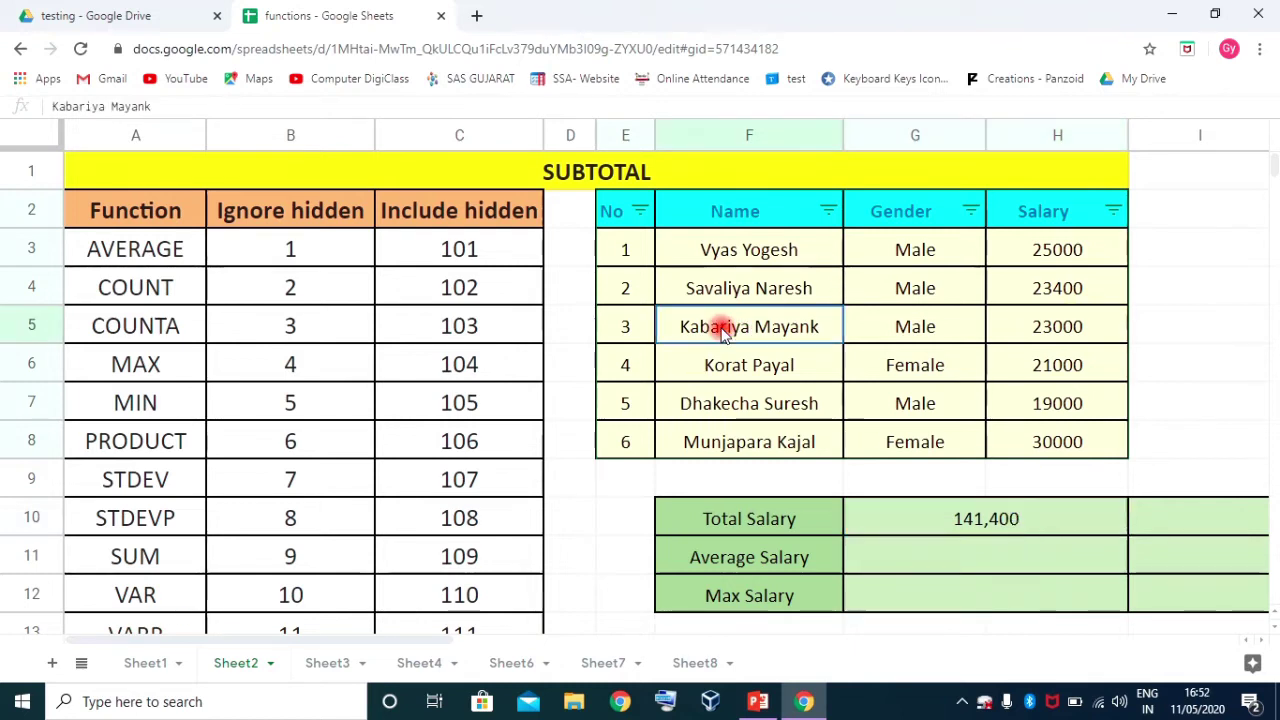
left_click(48, 330)
right_click(48, 330)
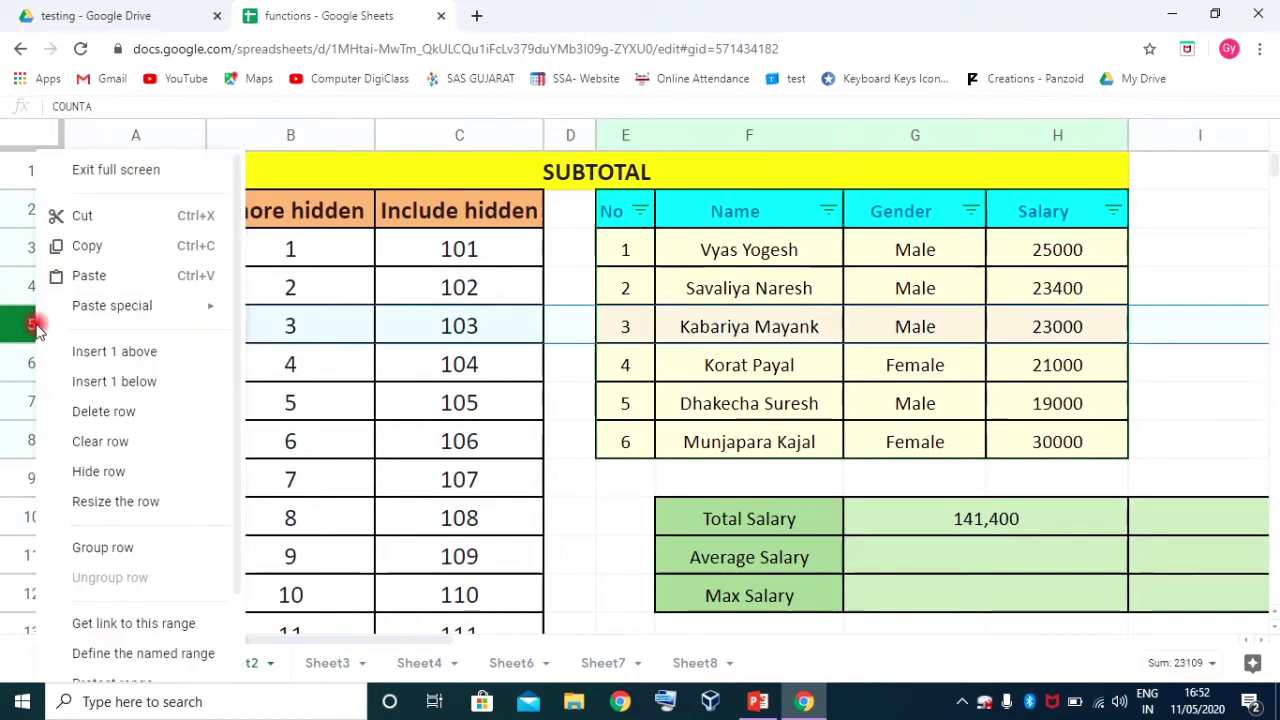
left_click(104, 472)
left_click_drag(625, 249, 1079, 410)
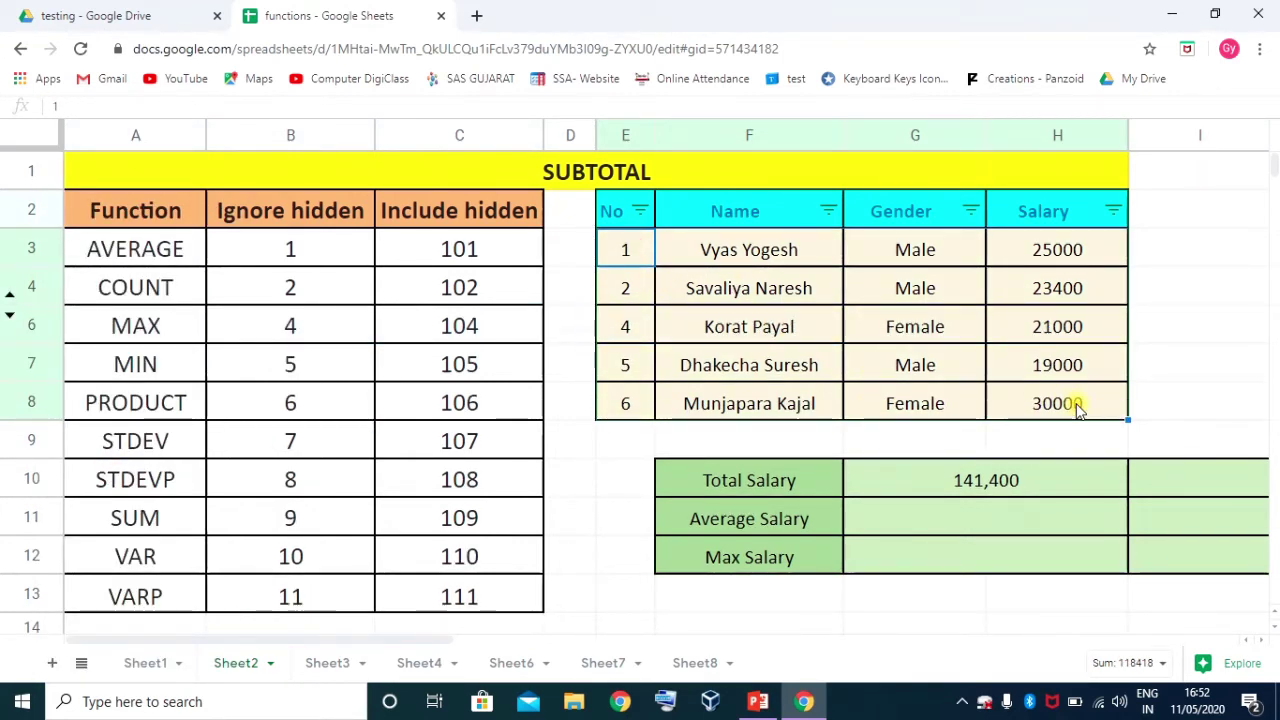
left_click(983, 487)
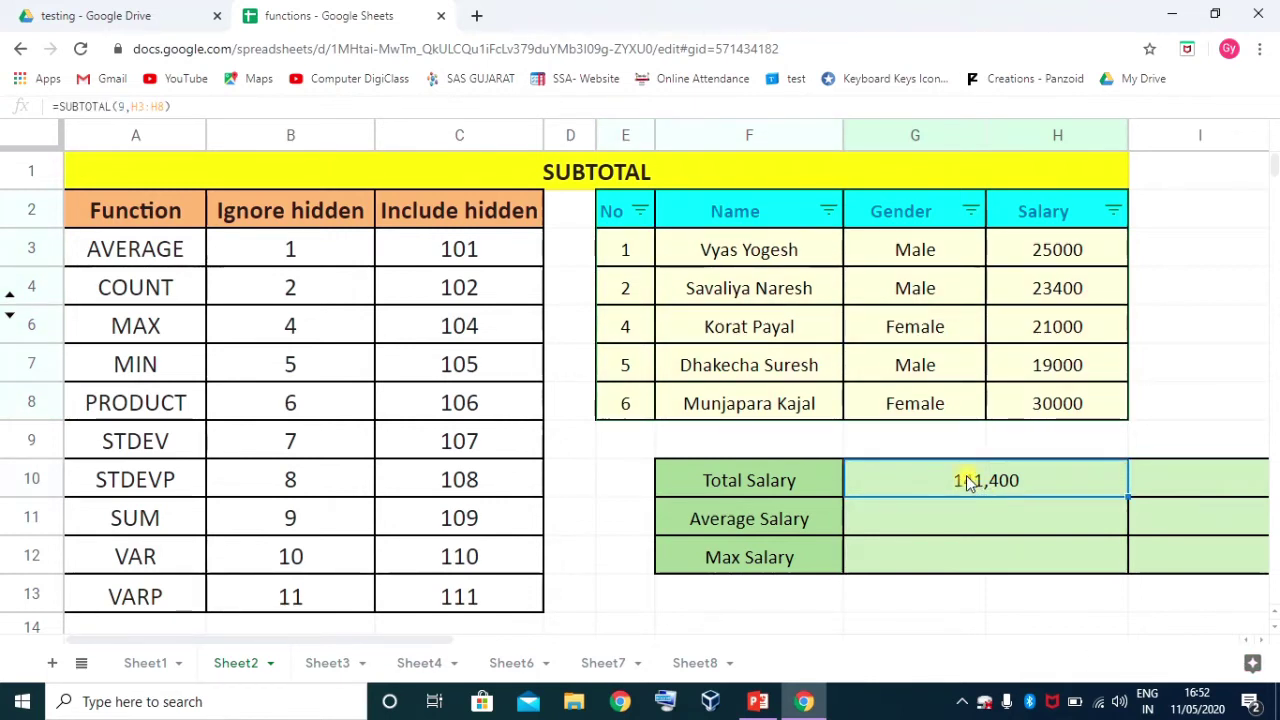
left_click(12, 314)
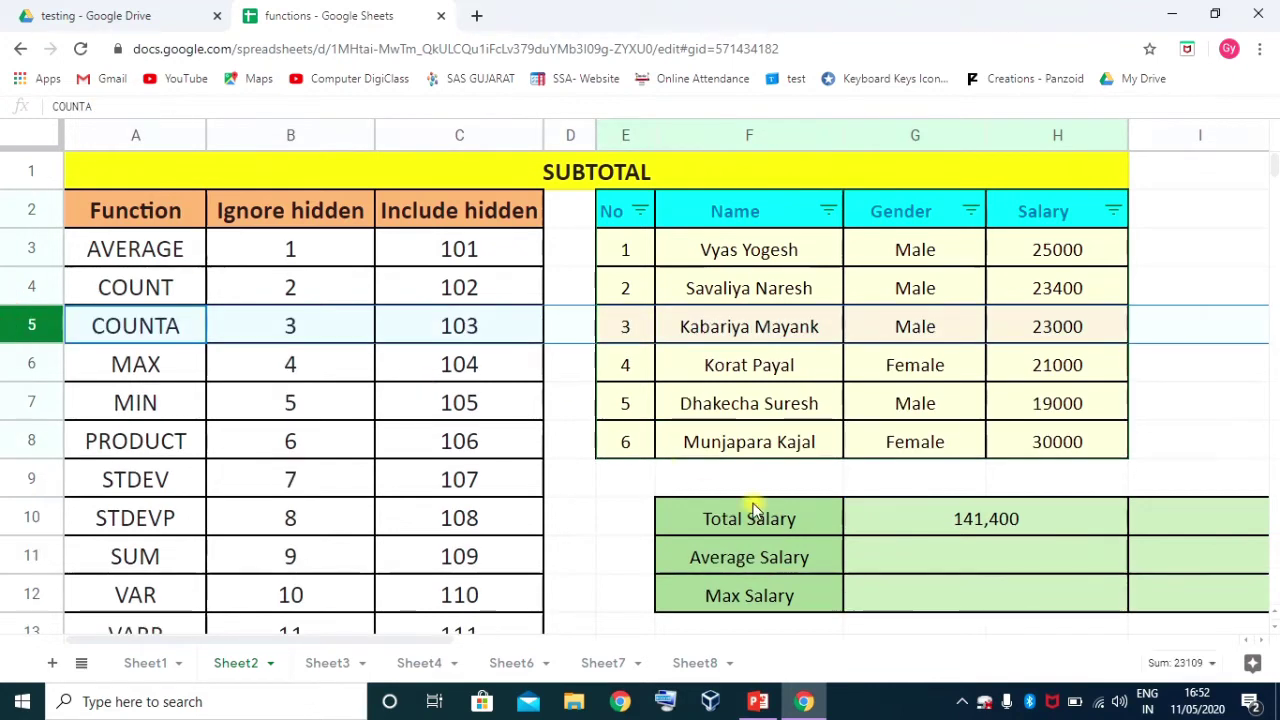
Insert 10 before the 9 so Total Salary reads =SUBTOTAL(109,H3:H8)
triple_click(960, 516)
left_click(955, 516)
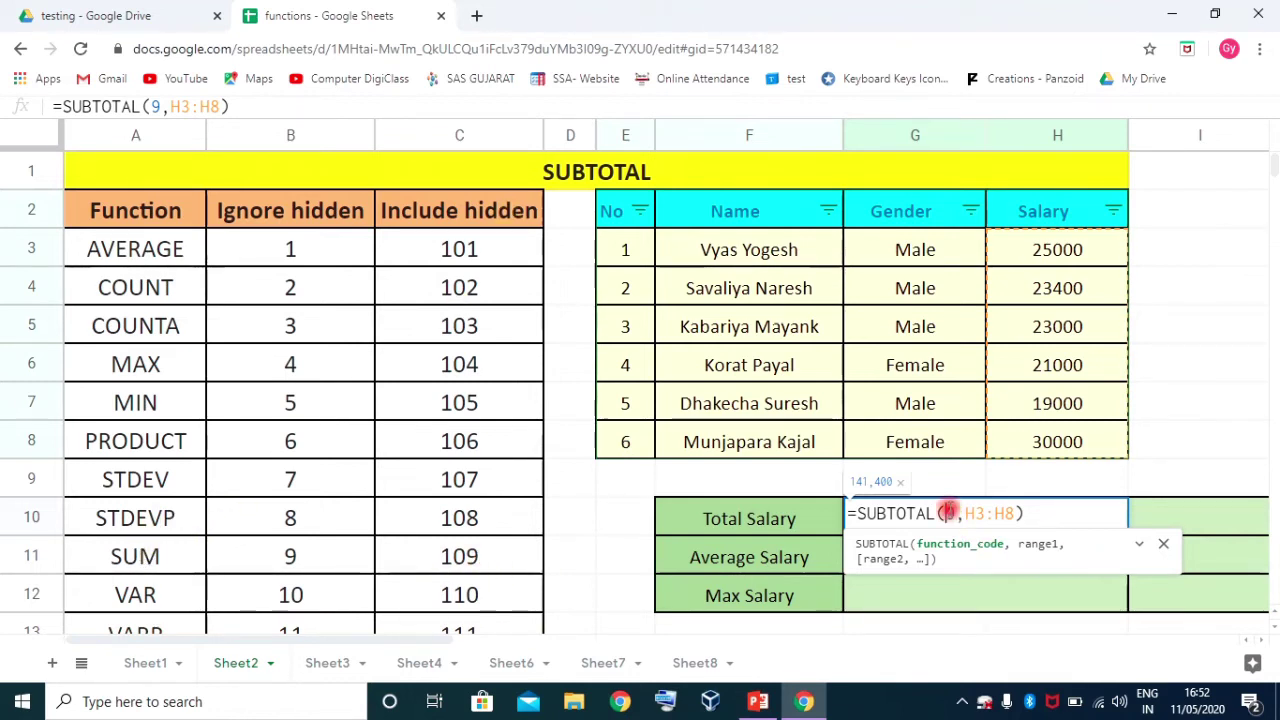
type("10")
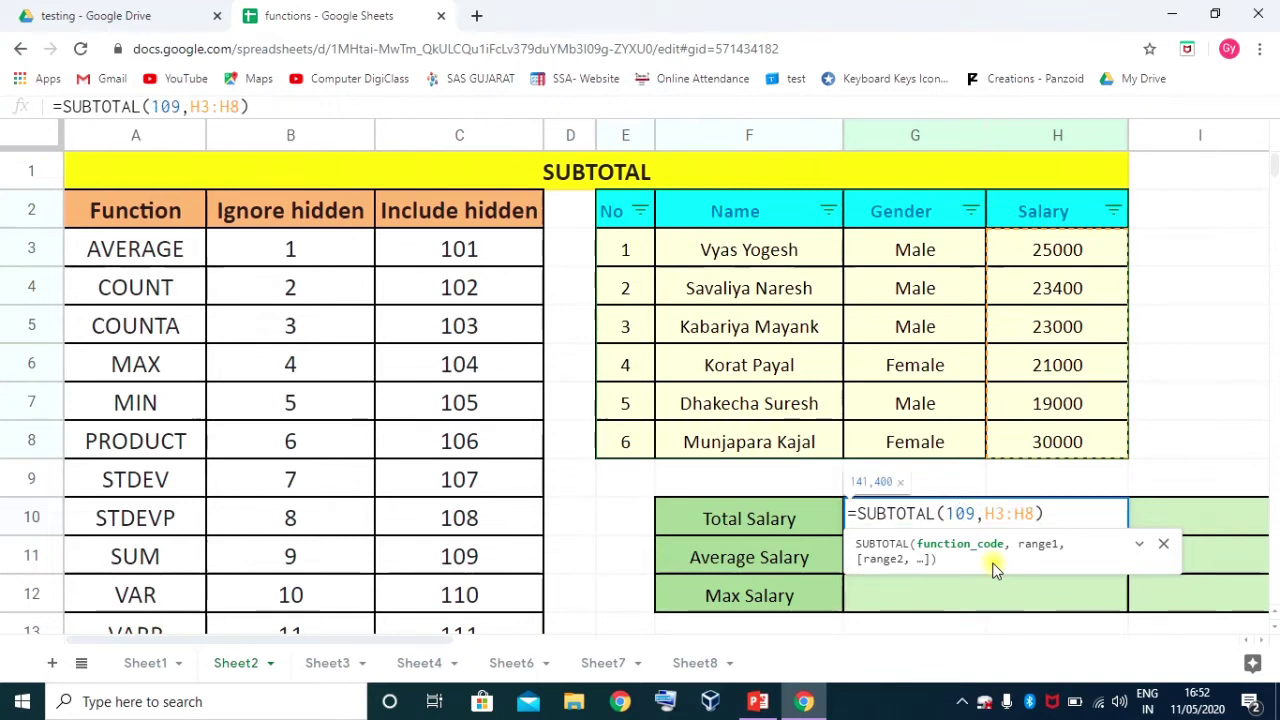
left_click(1058, 512)
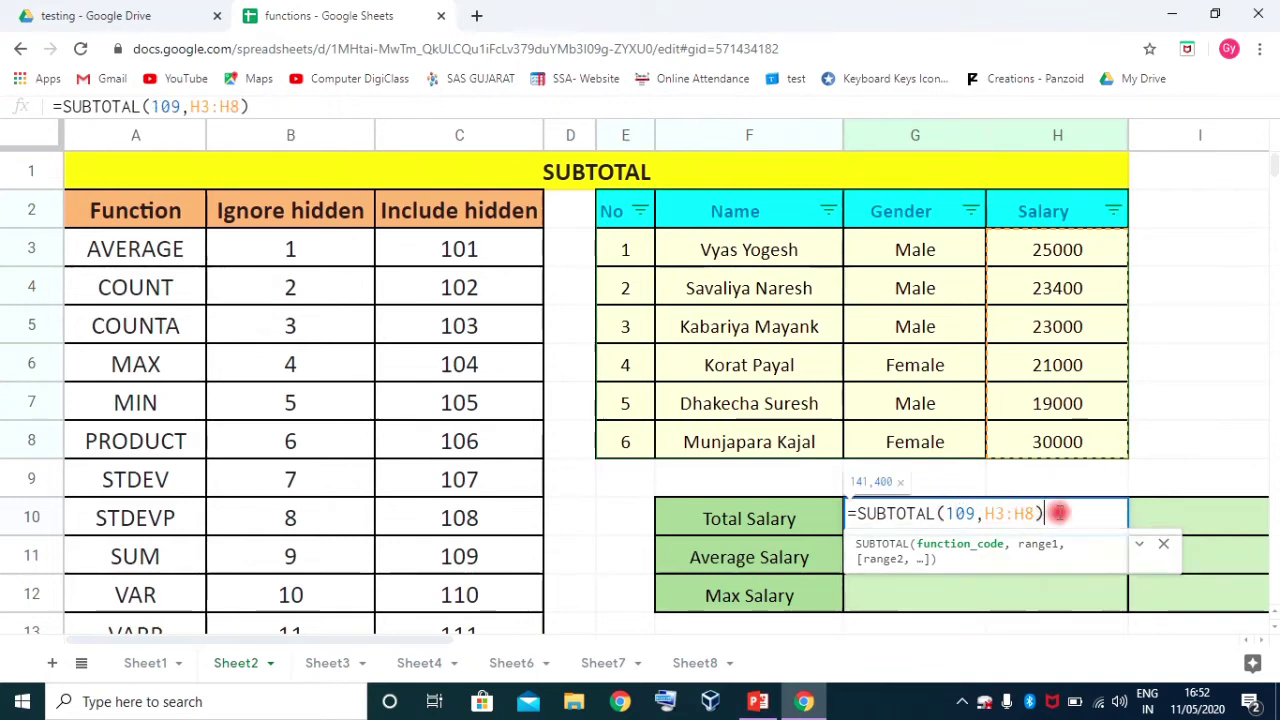
key("Return")
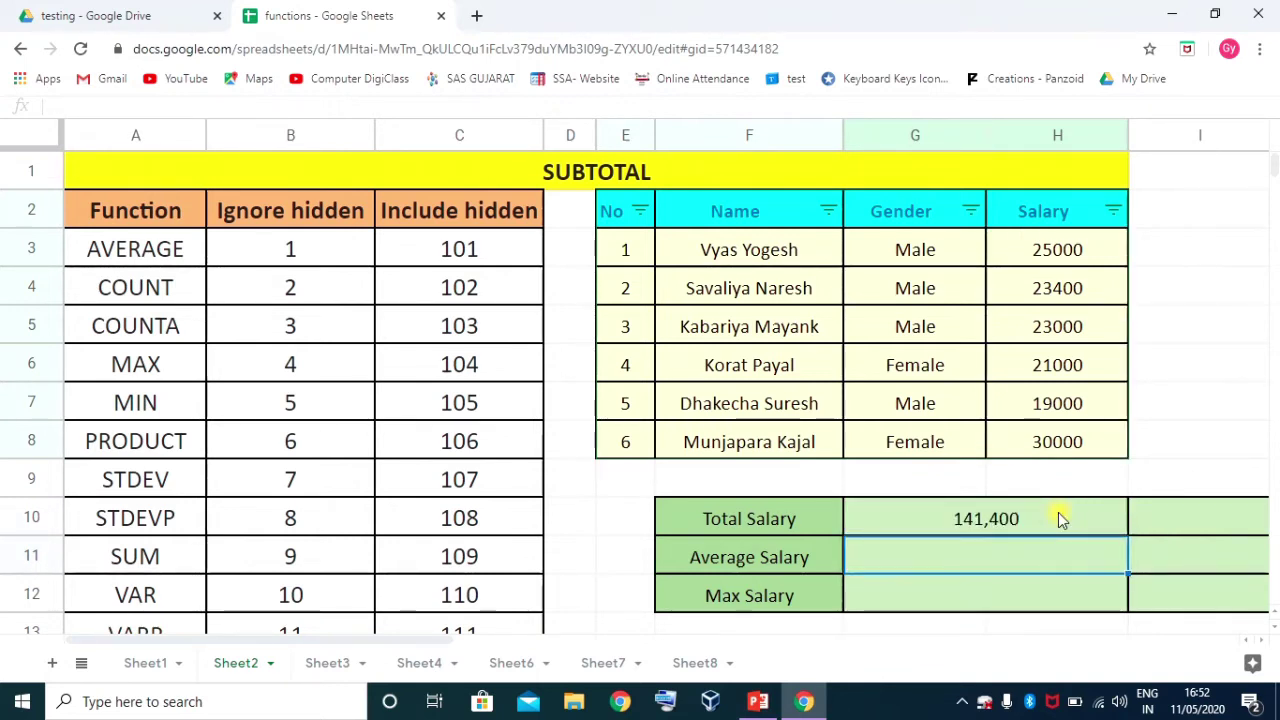
Hide row 5 (COUNTA) and compare the salary records' sum with Total Salary
left_click(975, 519)
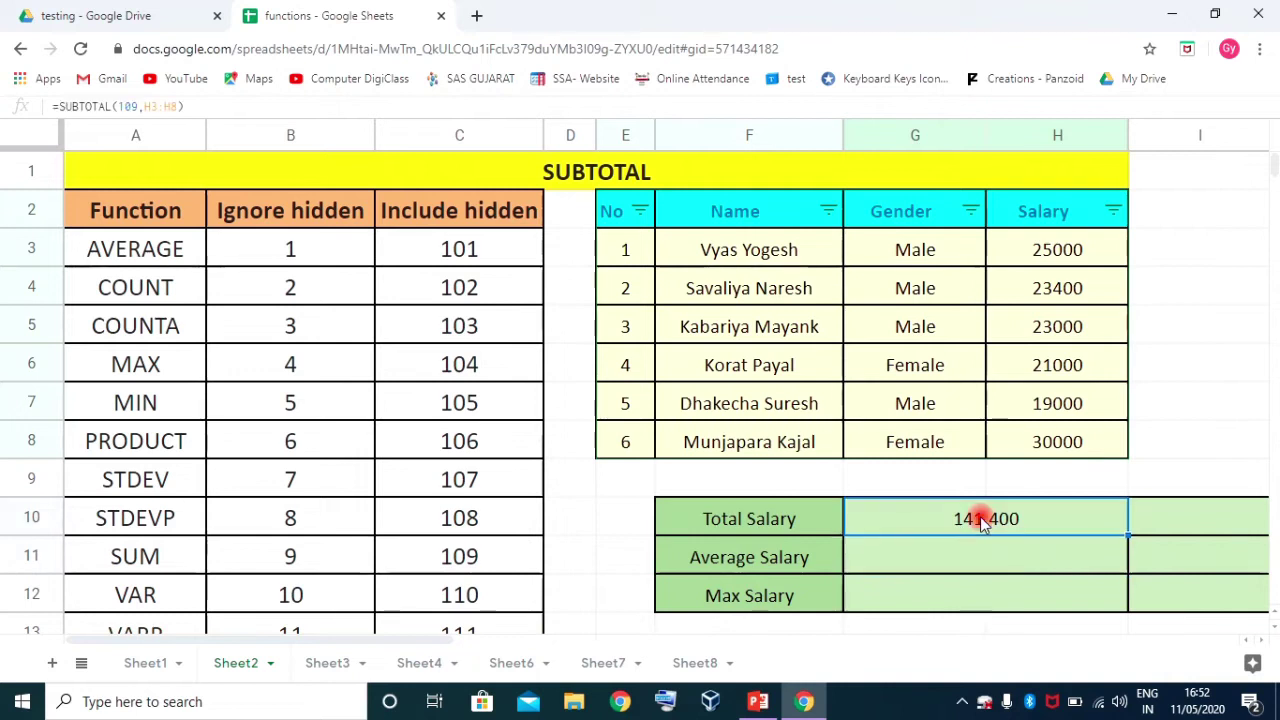
left_click(30, 326)
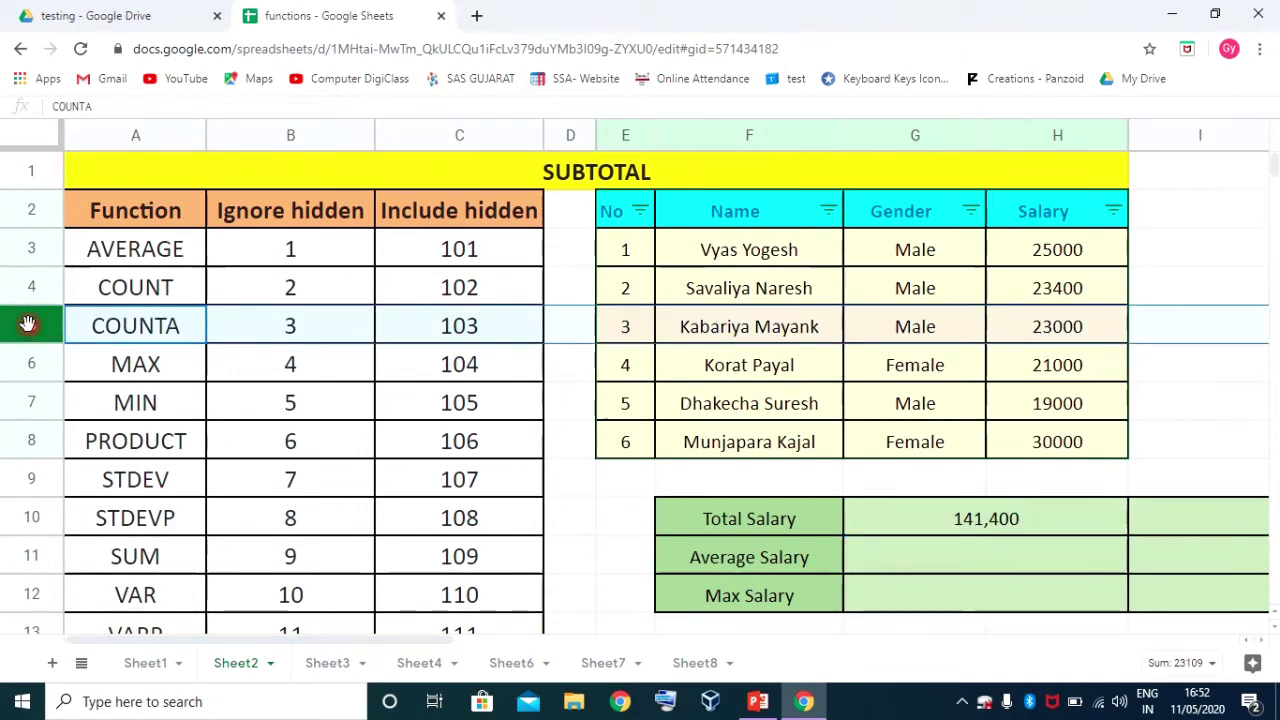
right_click(28, 325)
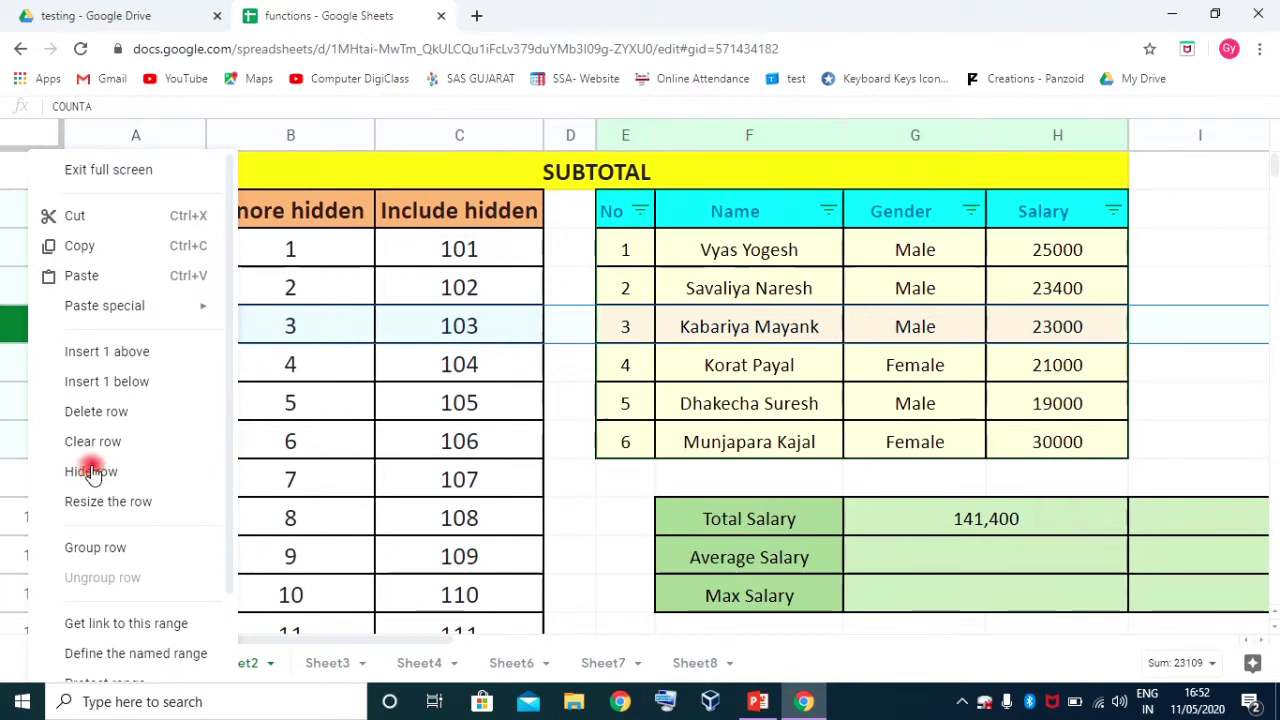
left_click(91, 471)
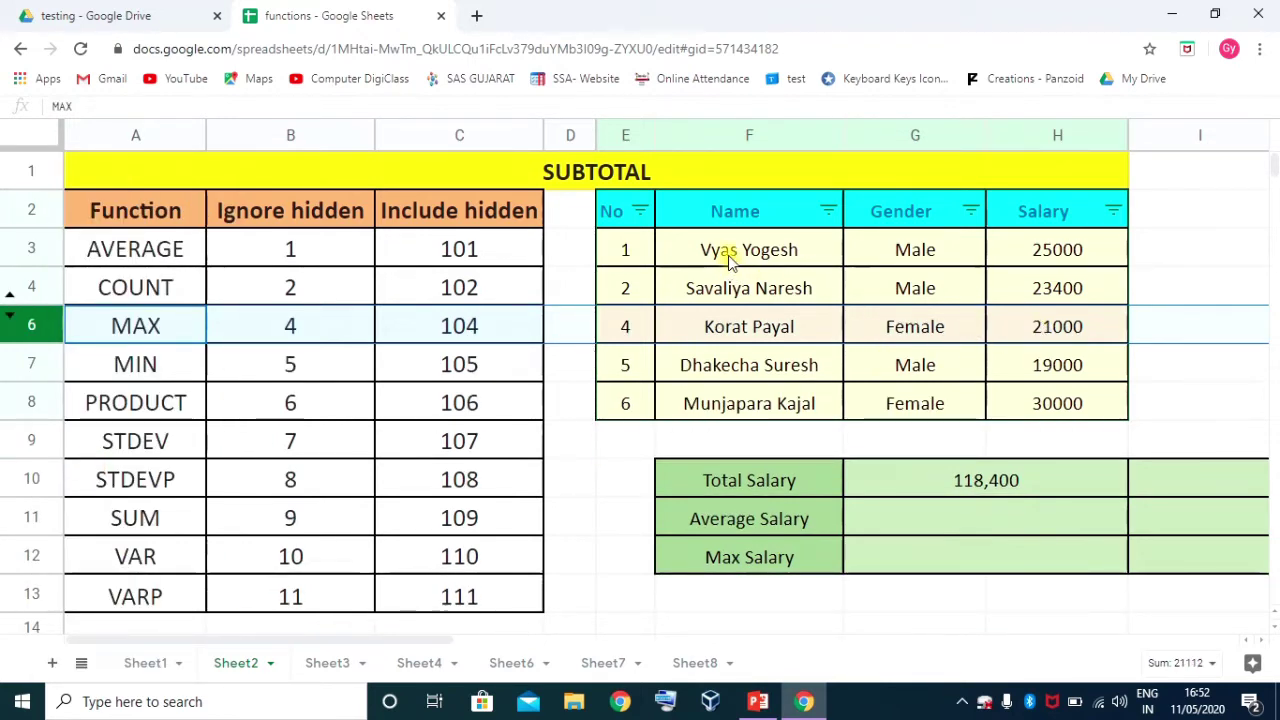
left_click_drag(729, 258, 1048, 410)
left_click(1030, 481)
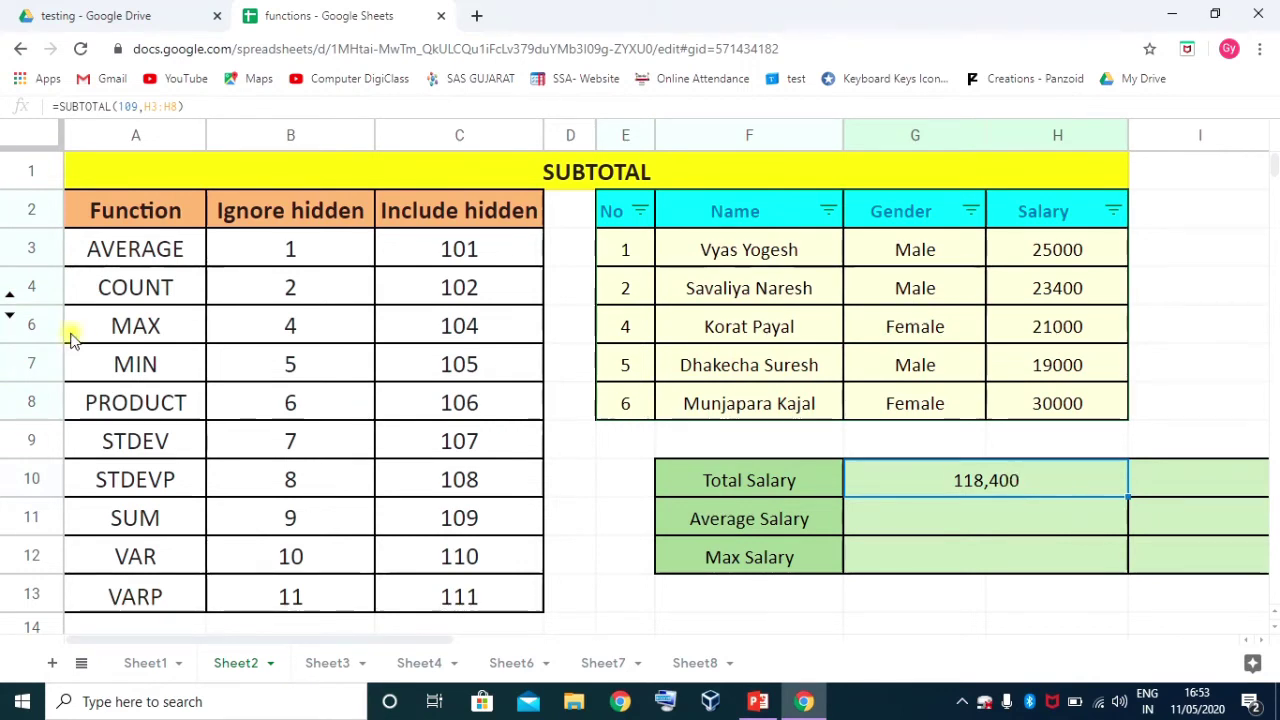
Hide row 7 (MIN) and check Total Salary against the selected salary range
left_click(22, 364)
right_click(22, 364)
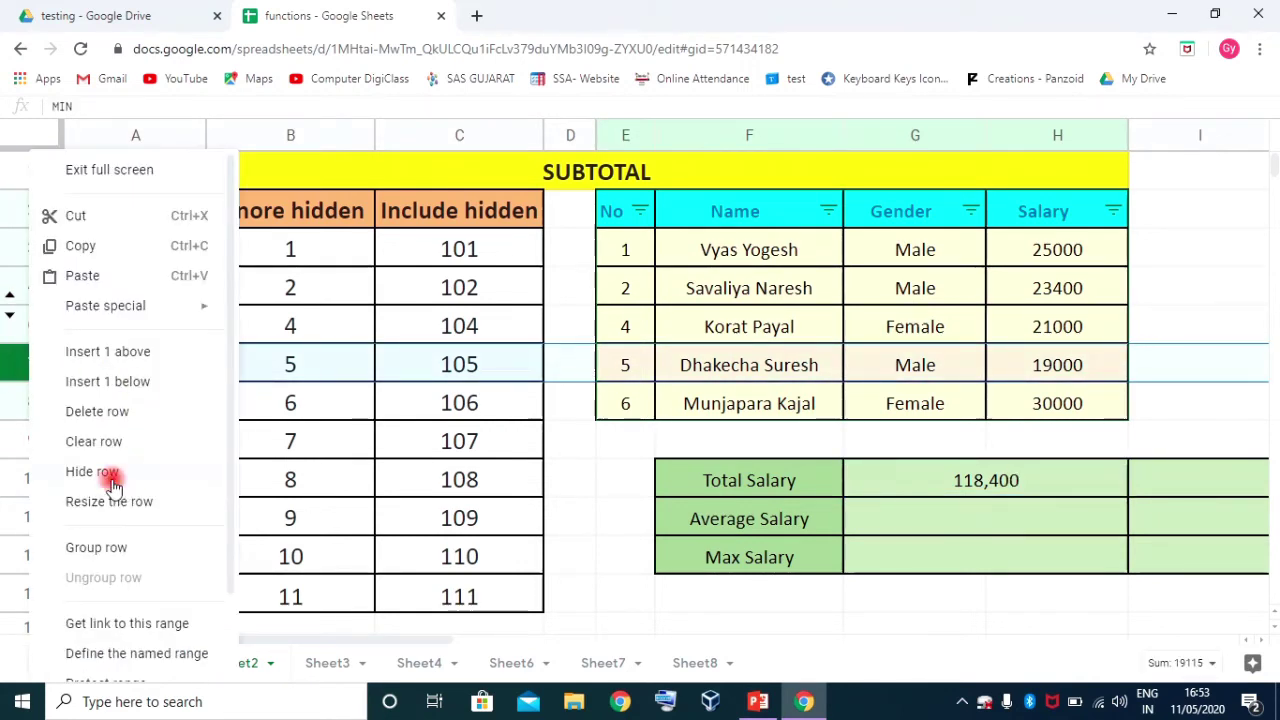
left_click(112, 472)
left_click(1076, 365)
left_click(1037, 440)
left_click_drag(1062, 249, 1068, 367)
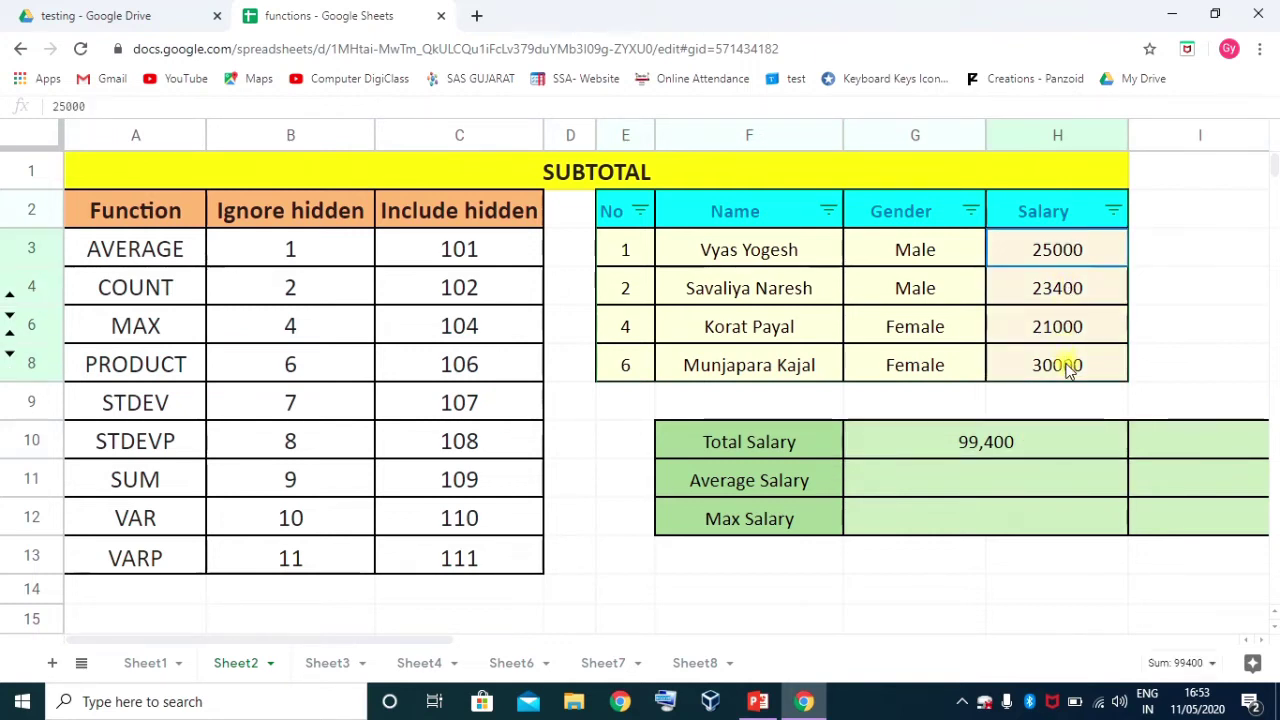
left_click(985, 450)
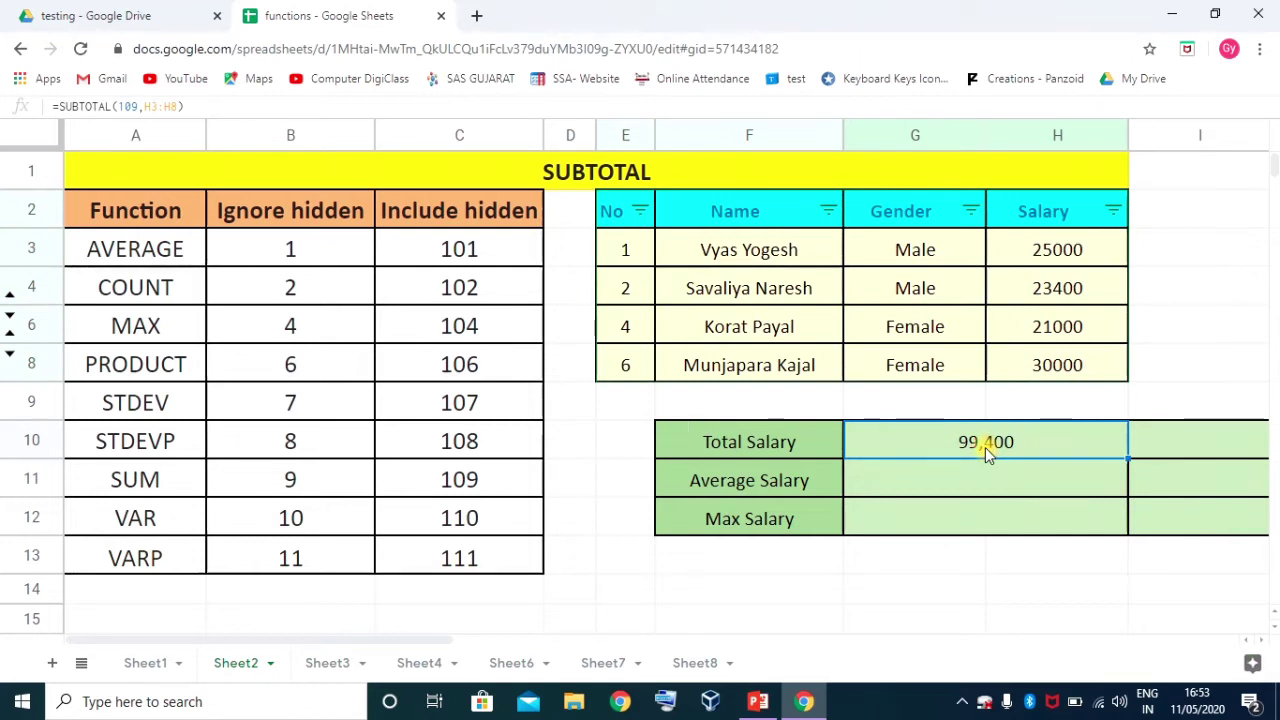
Unhide rows 5 and 7 so Total Salary returns to 141,400
left_click(8, 322)
left_click(9, 390)
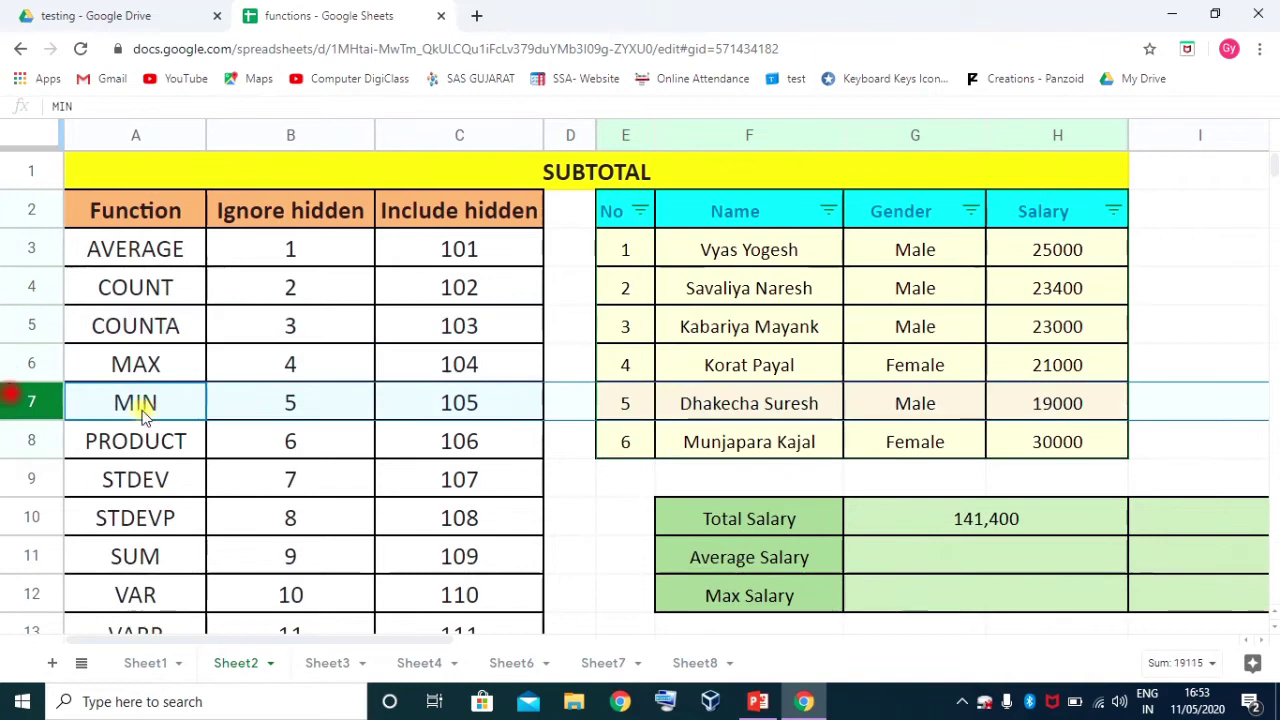
left_click(921, 558)
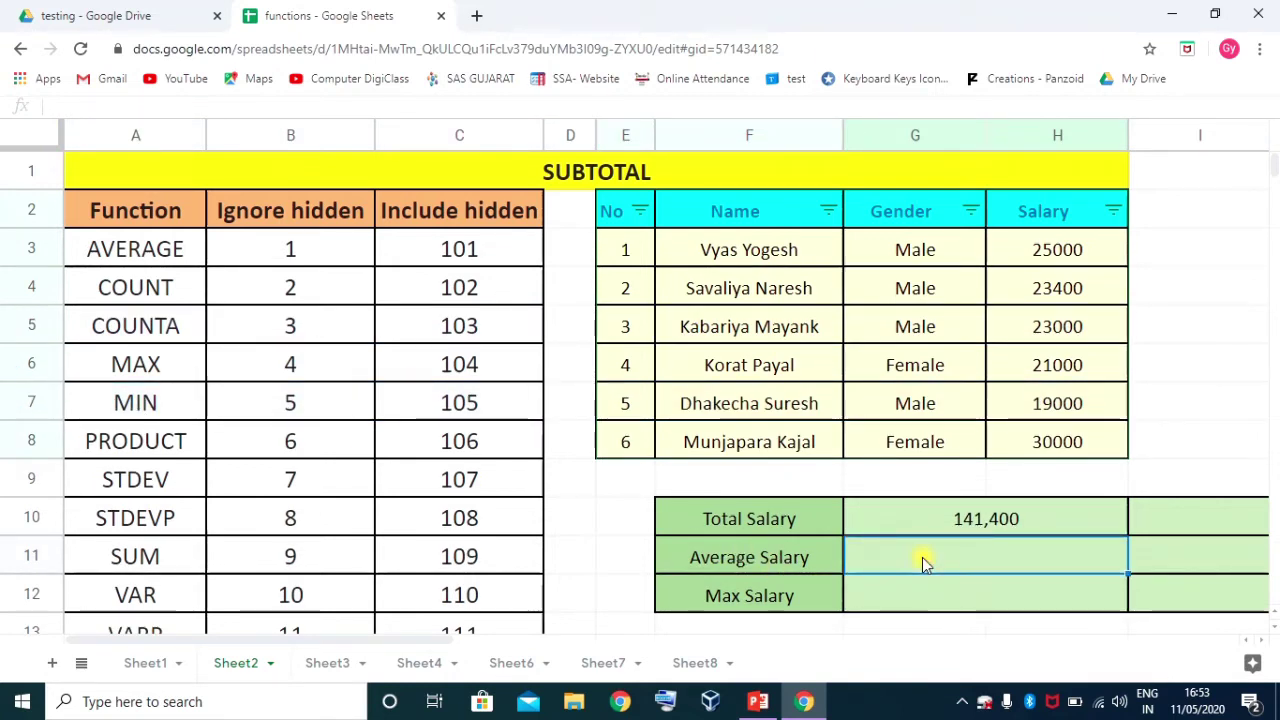
Enter =SUBTOTAL(101,H3:H8) in Average Salary, showing 23,567
type("=sum")
key("BackSpace")
type("bto")
key("Tab")
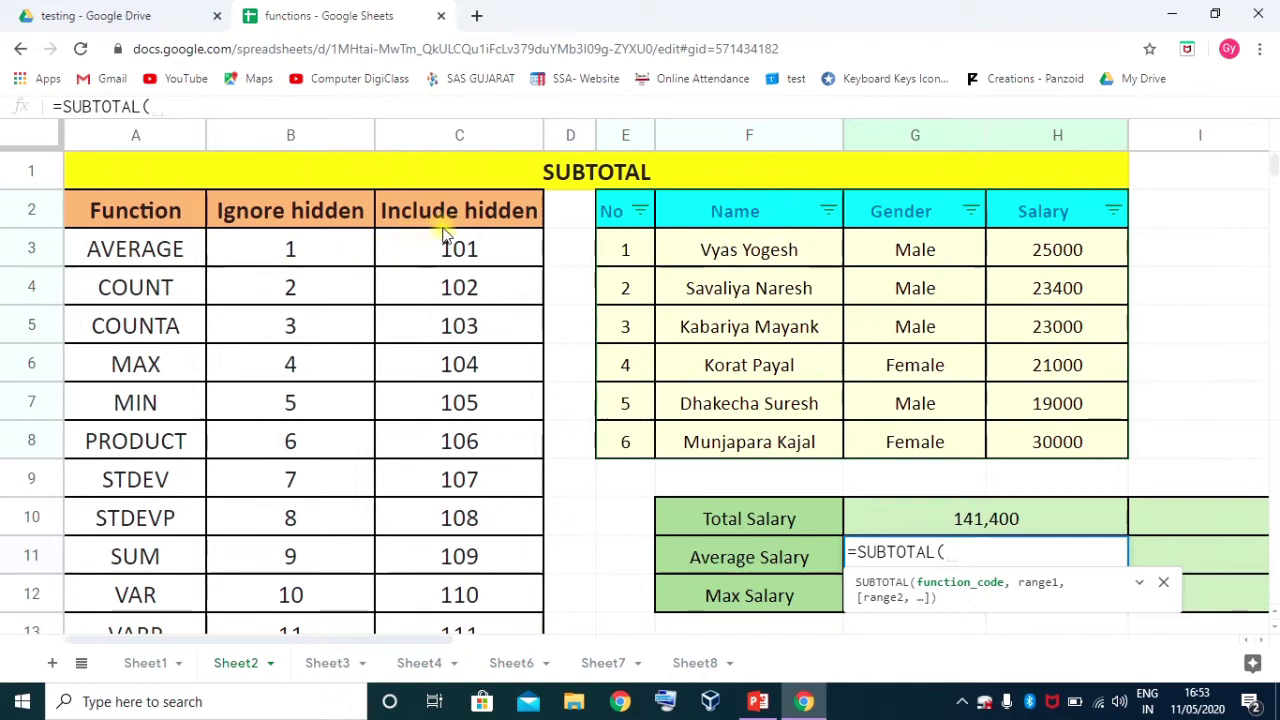
type("01")
key("BackSpace")
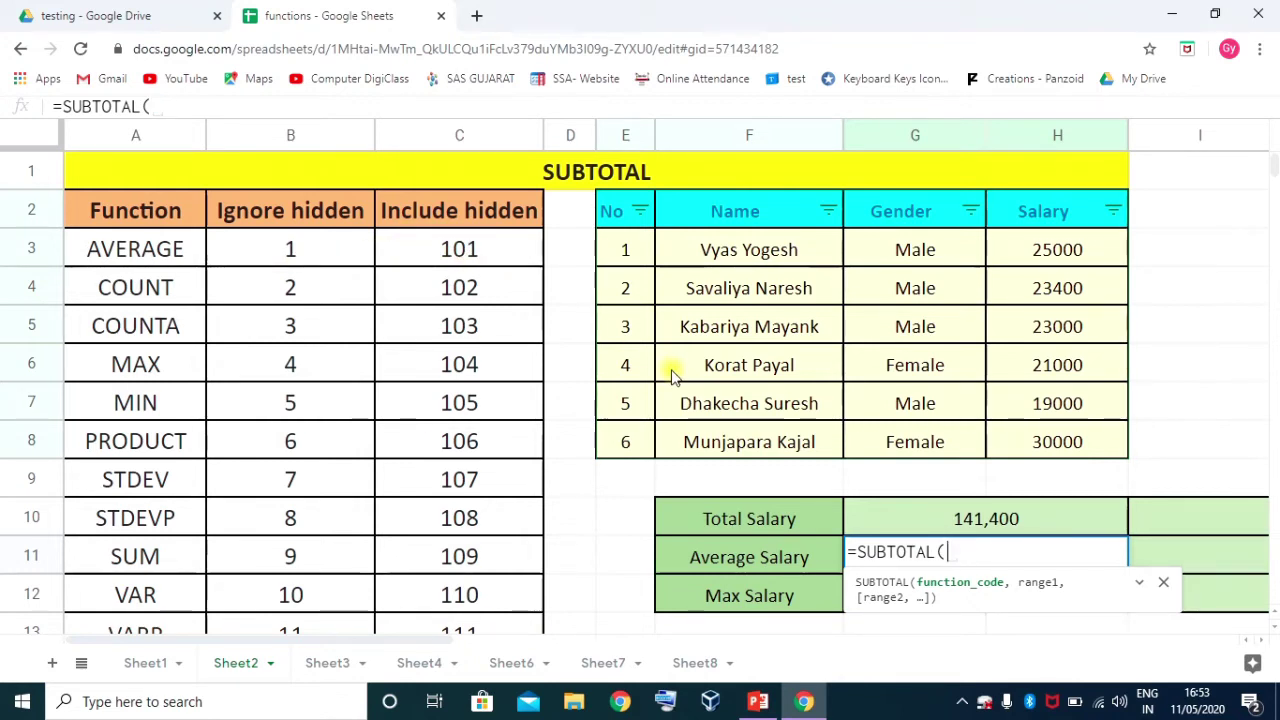
type(",")
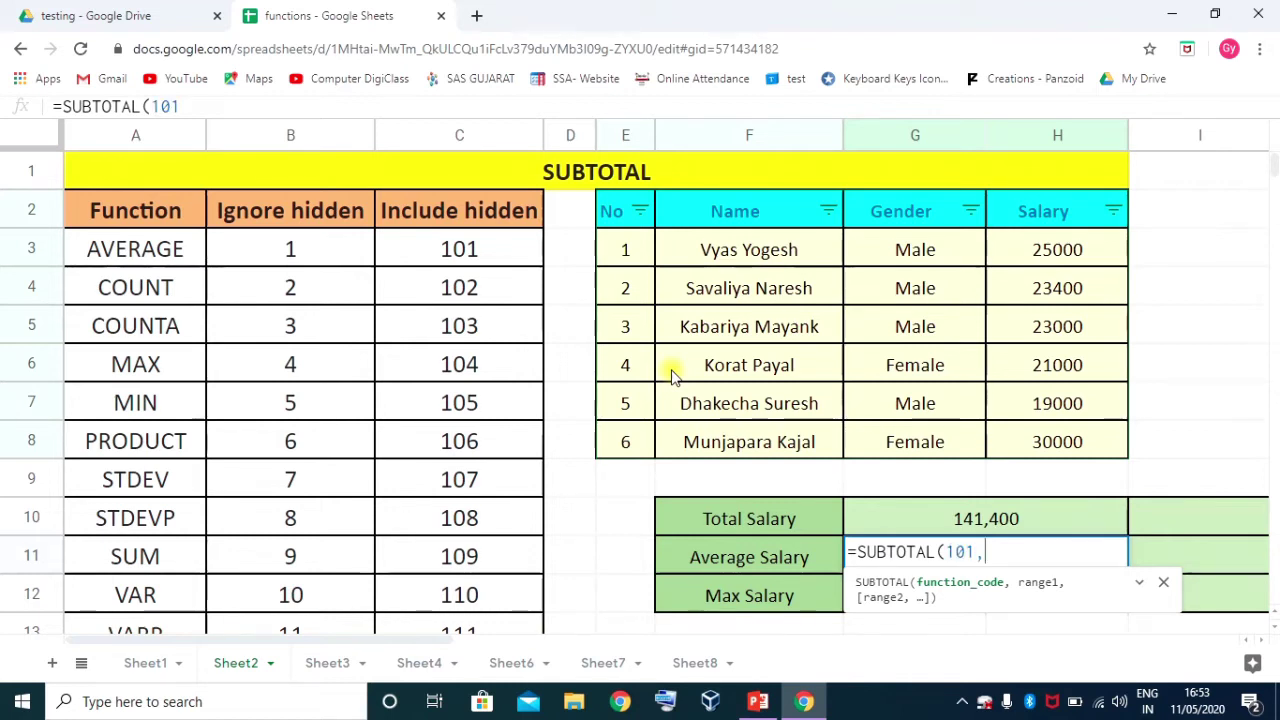
left_click_drag(1045, 249, 1070, 447)
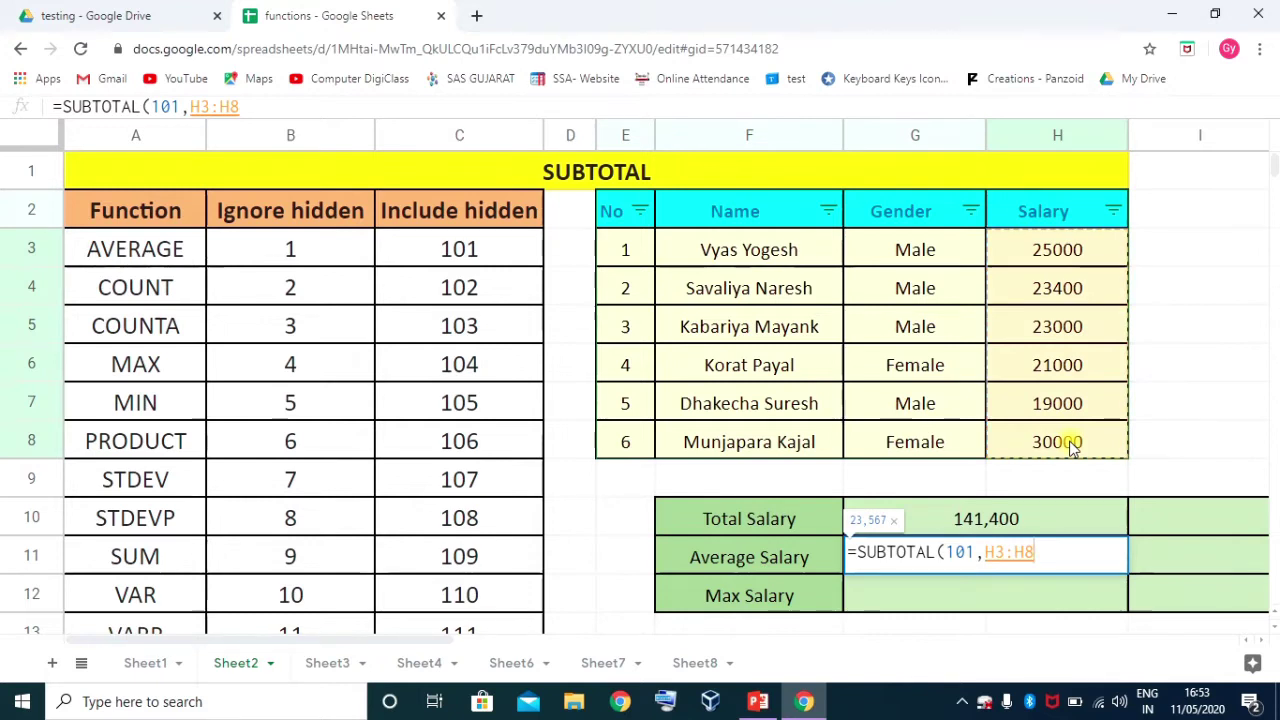
type(")")
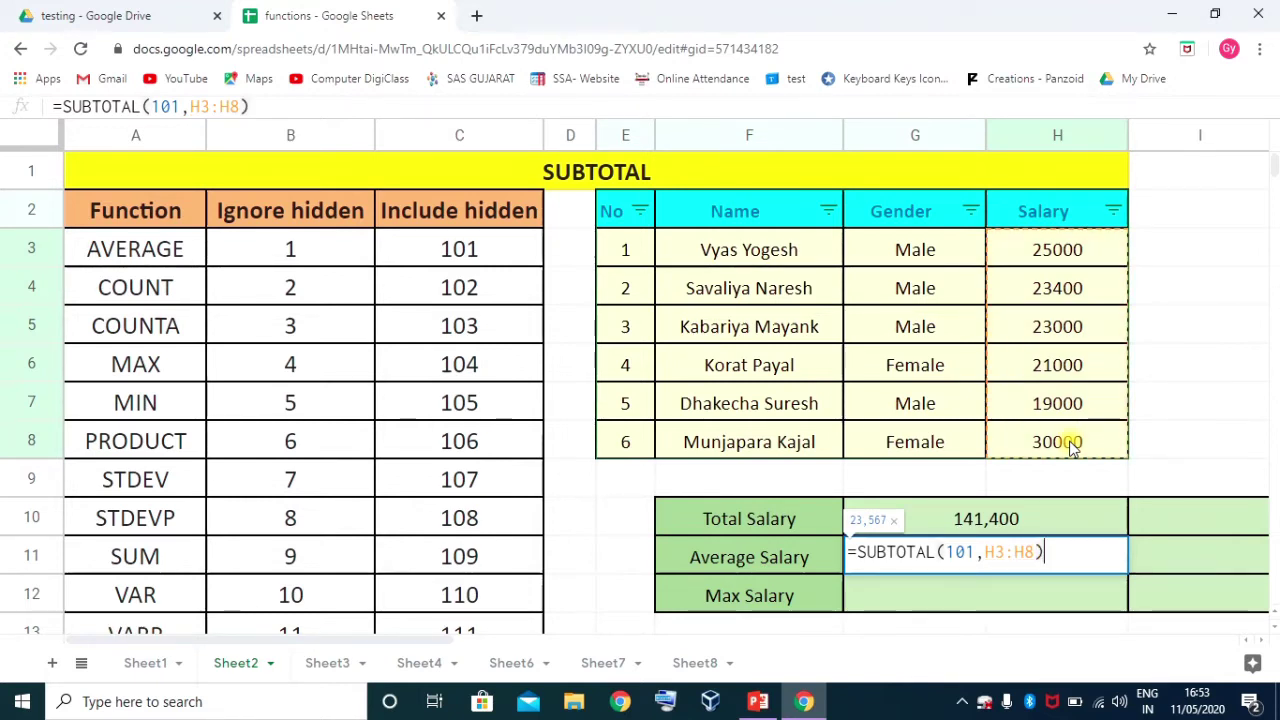
key("Return")
Review the Average Salary formula and bring up the row options for the COUNT row
left_click(1030, 557)
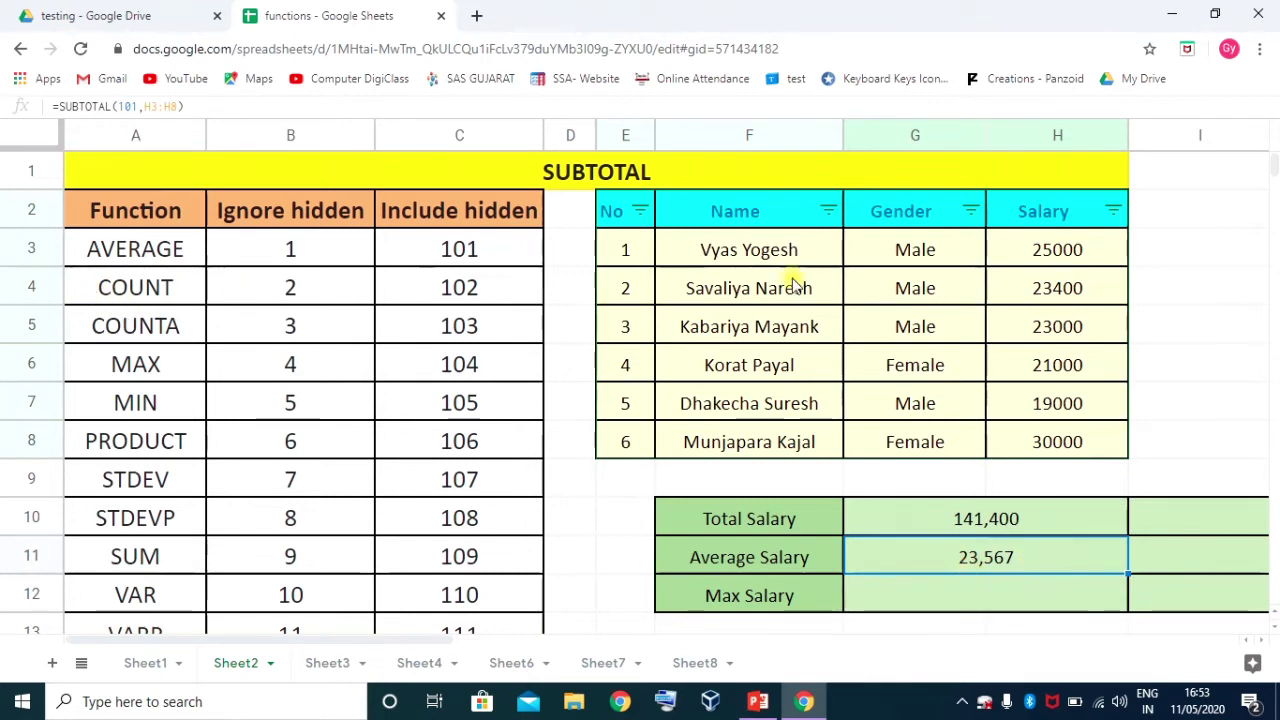
left_click(34, 288)
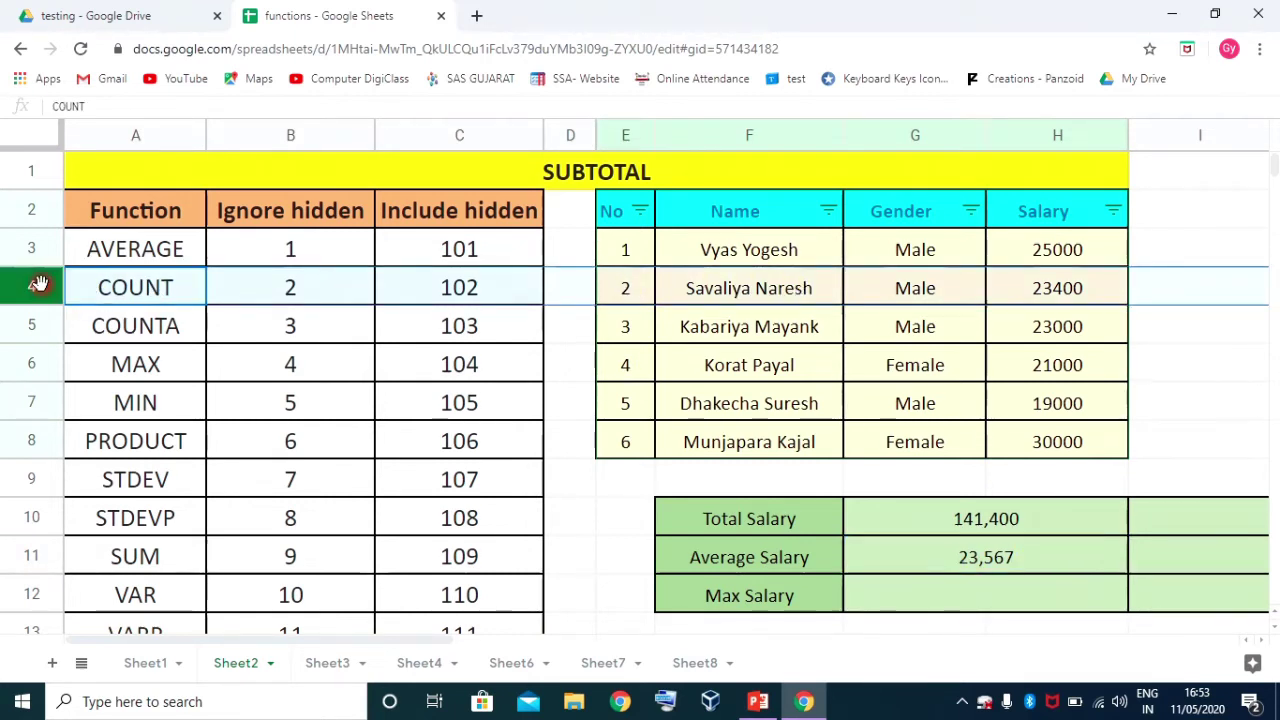
right_click(42, 290)
Hide the COUNT and COUNTA rows, recheck Average Salary, then unhide both rows
left_click(110, 471)
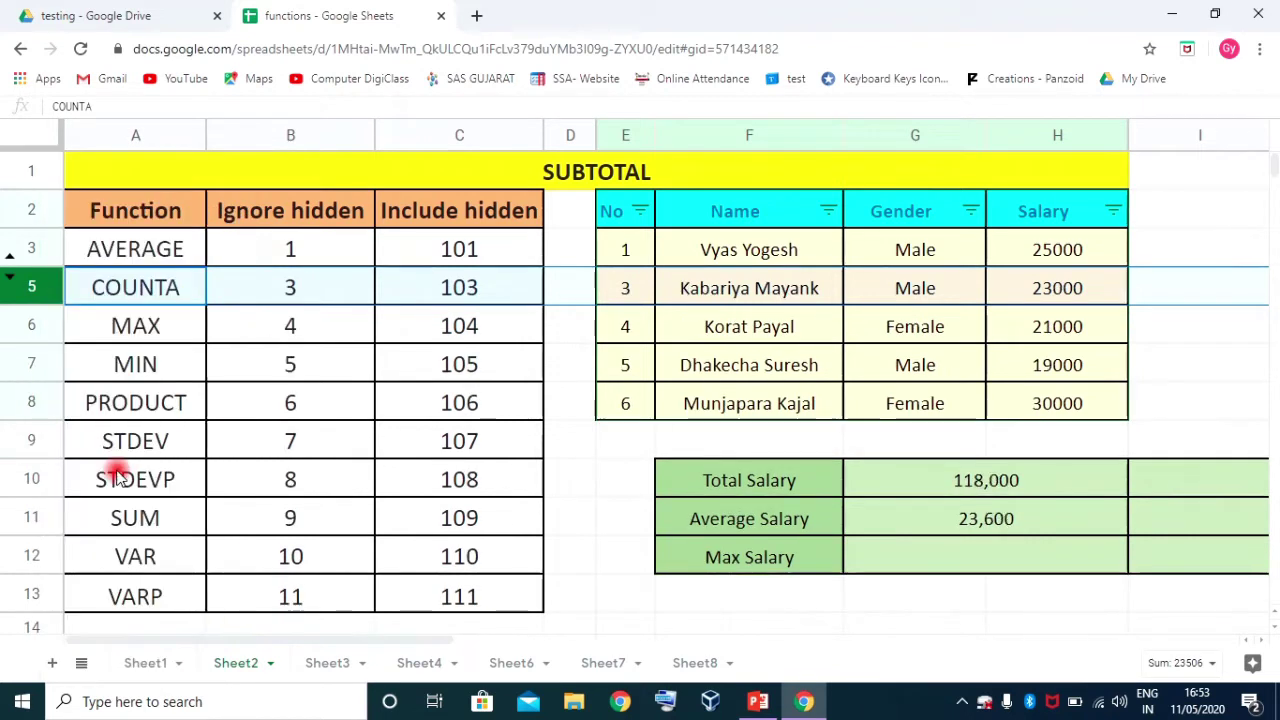
left_click(986, 520)
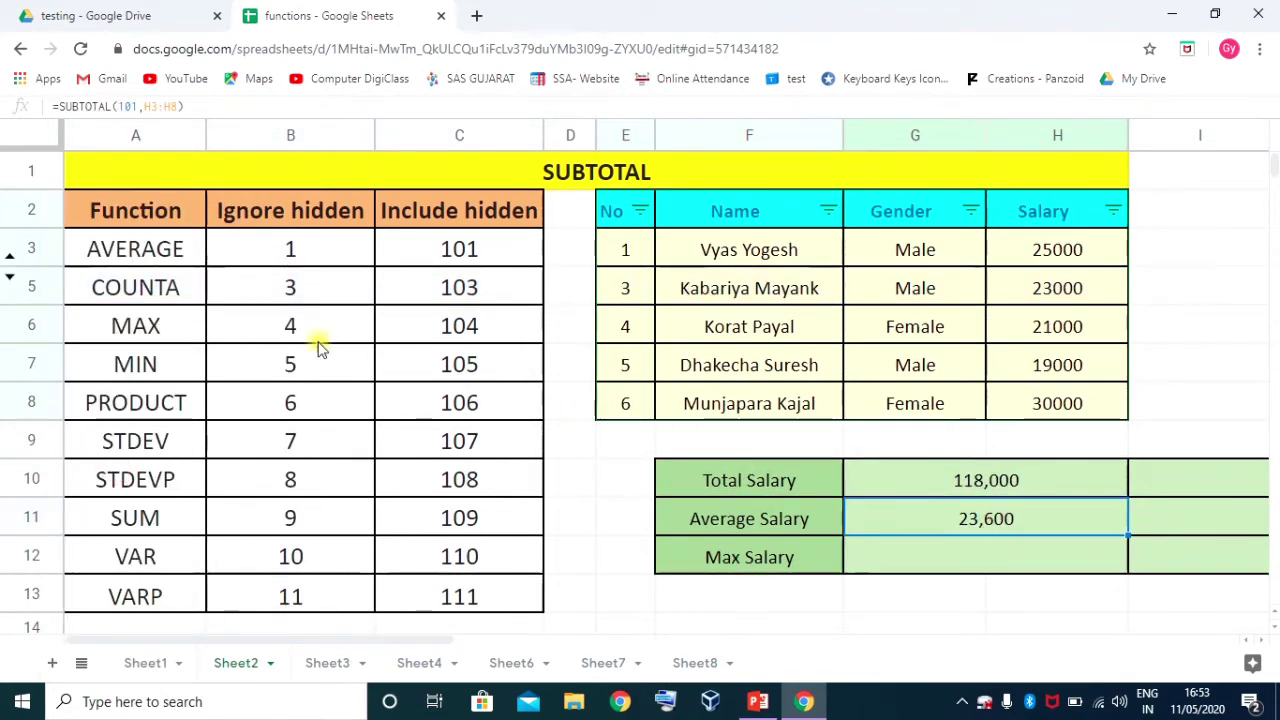
left_click(37, 287)
right_click(37, 287)
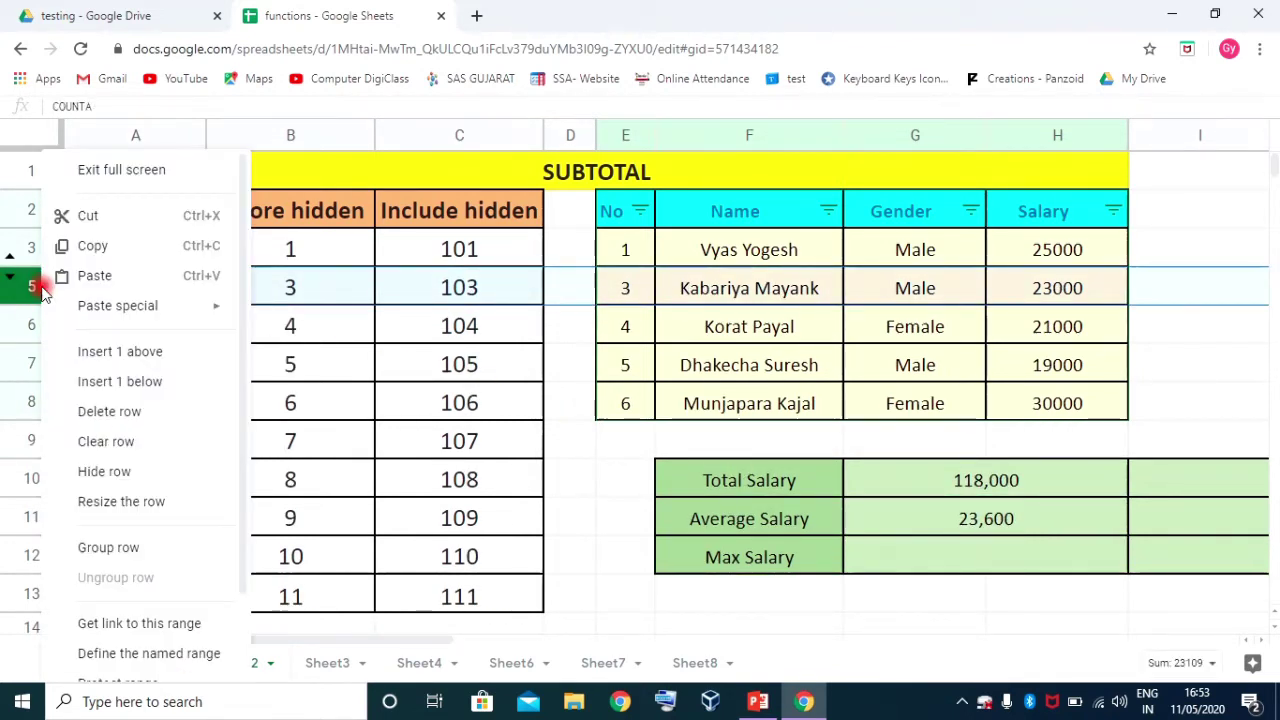
left_click(117, 474)
left_click(986, 482)
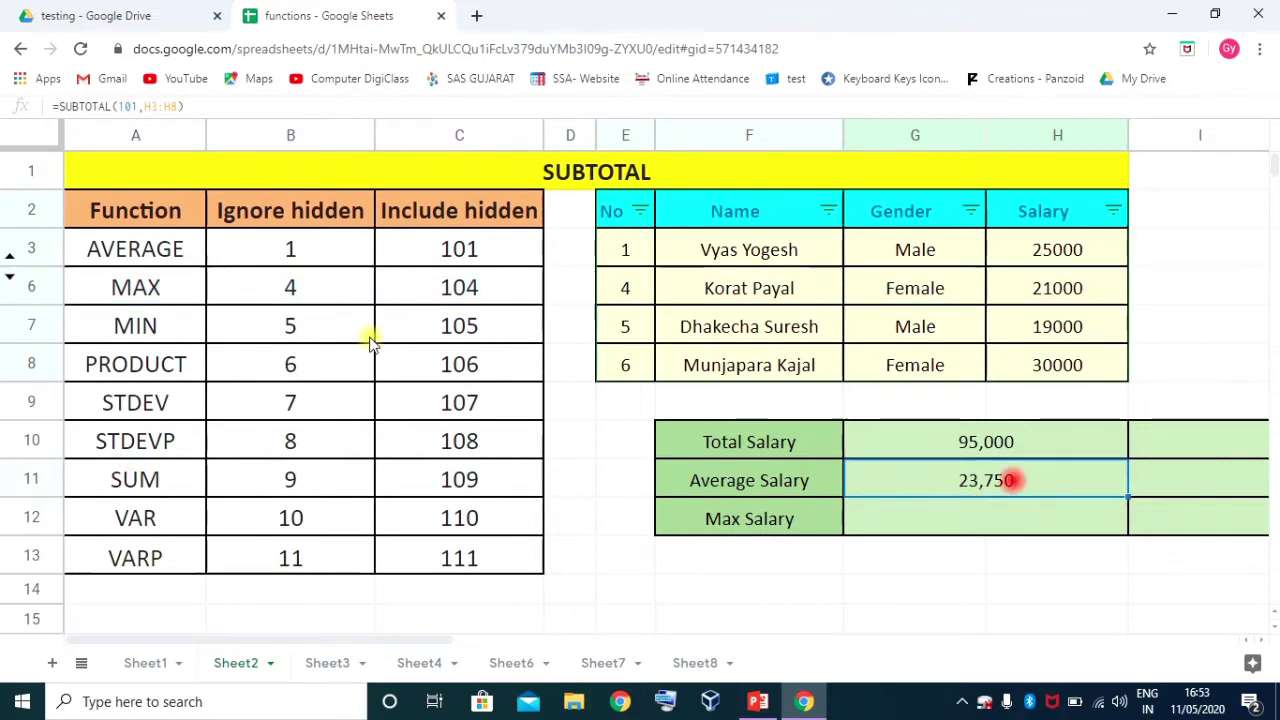
left_click(9, 258)
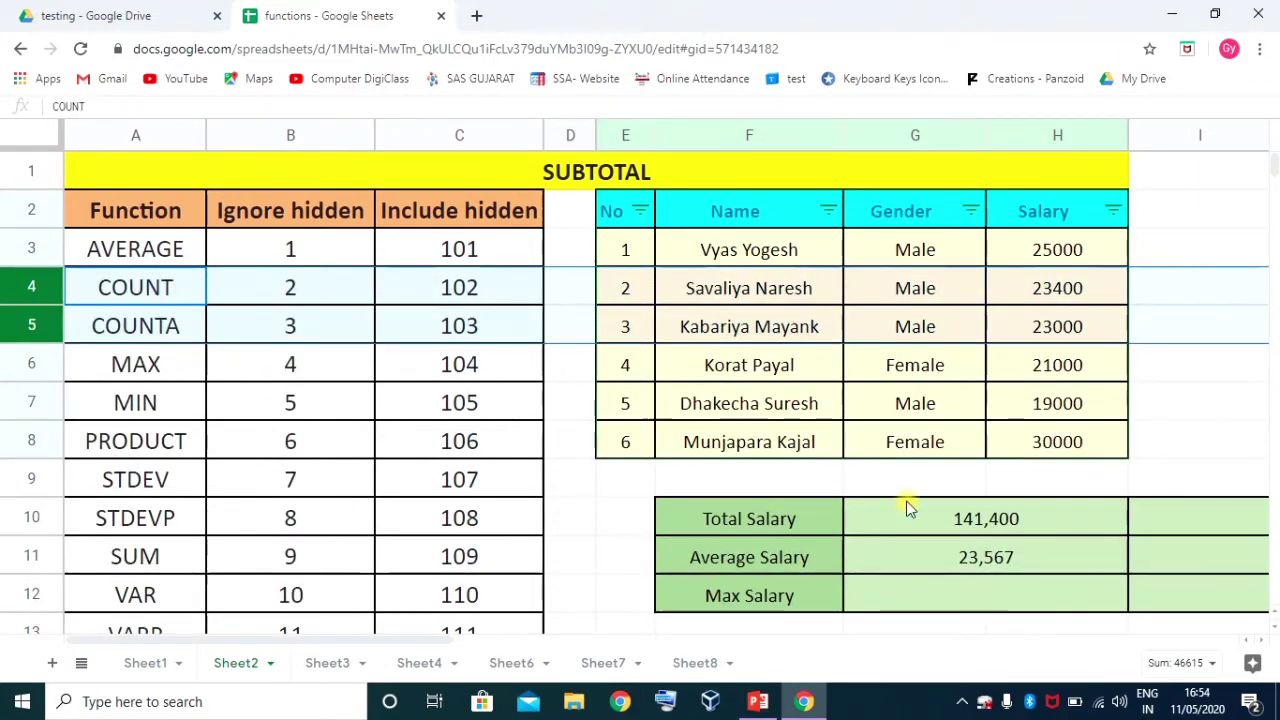
Select the empty Max Salary cell and review the function names in the SUBTOTAL code table
left_click(975, 600)
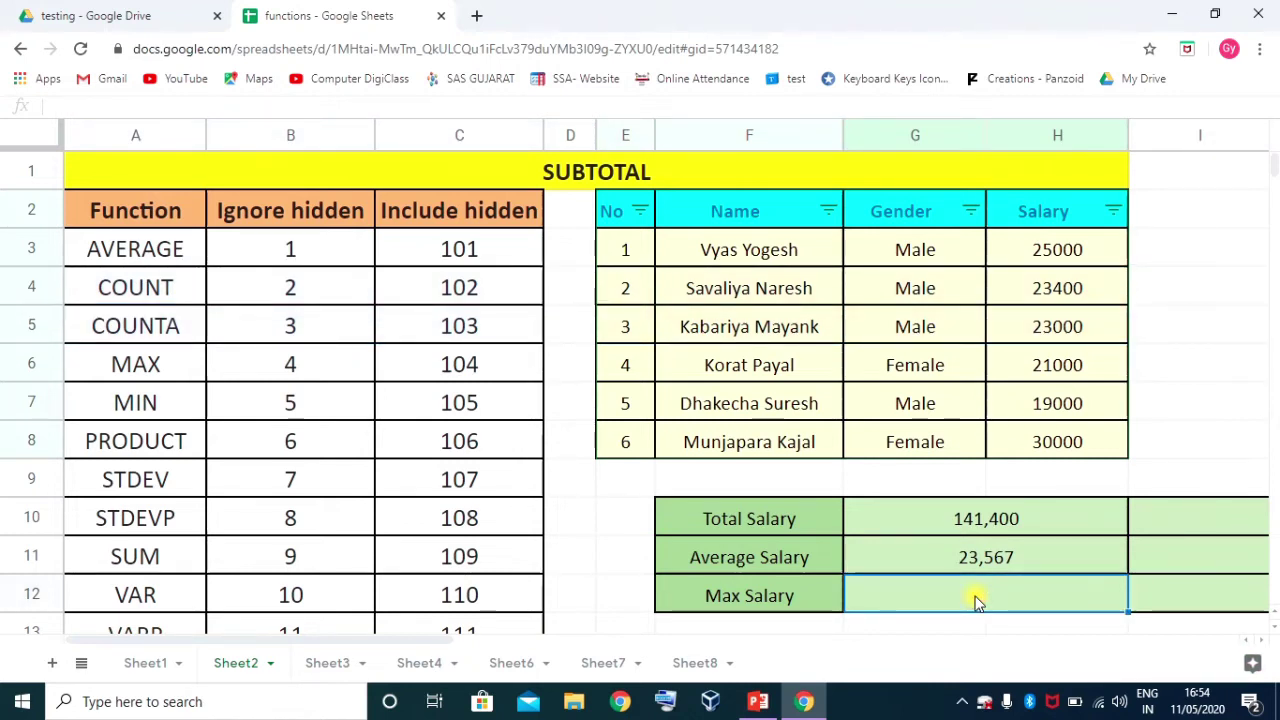
left_click(148, 312)
left_click(158, 364)
left_click(162, 402)
left_click(160, 440)
scroll(160, 480, "down", 4)
scroll(165, 445, "up", 4)
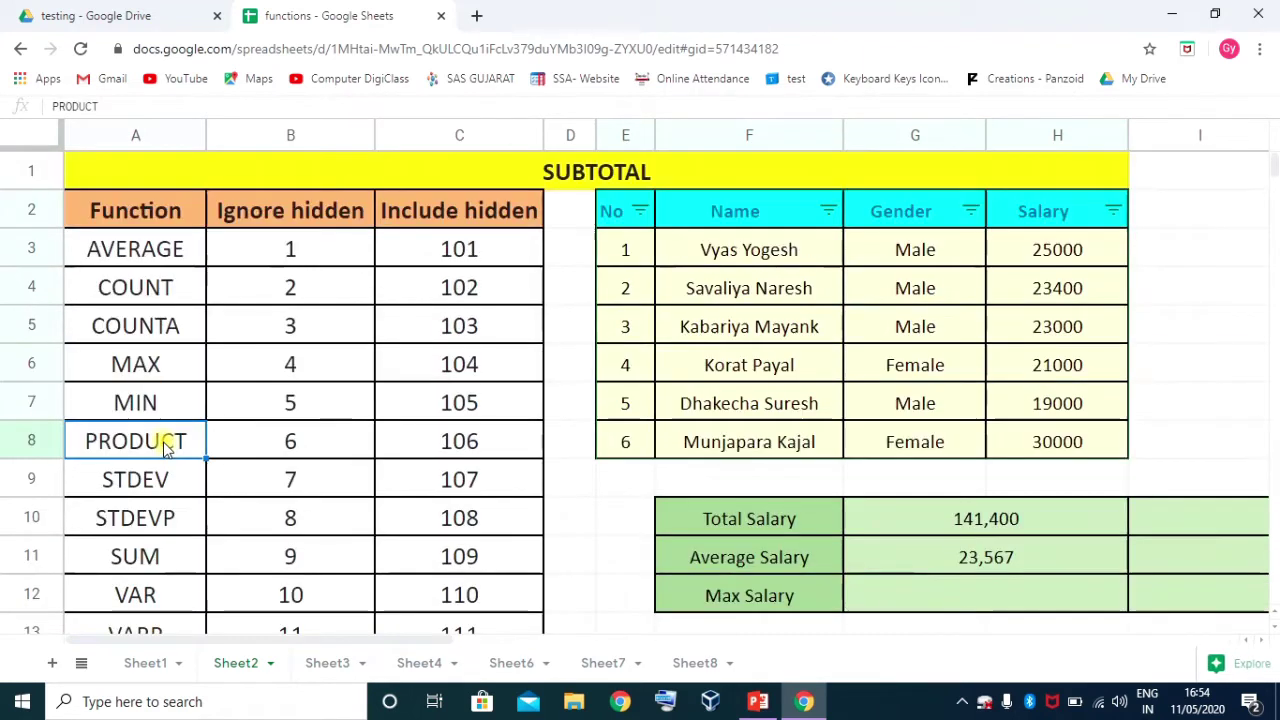
scroll(205, 563, "down", 1)
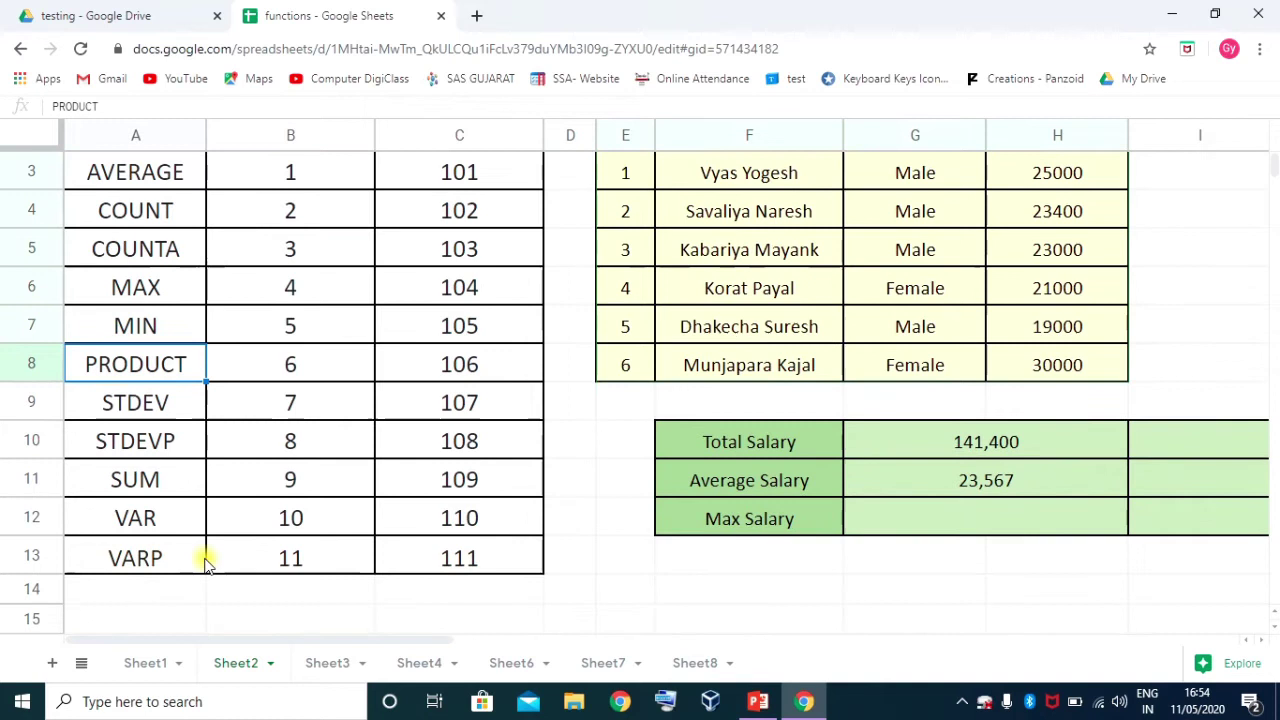
scroll(197, 559, "up", 1)
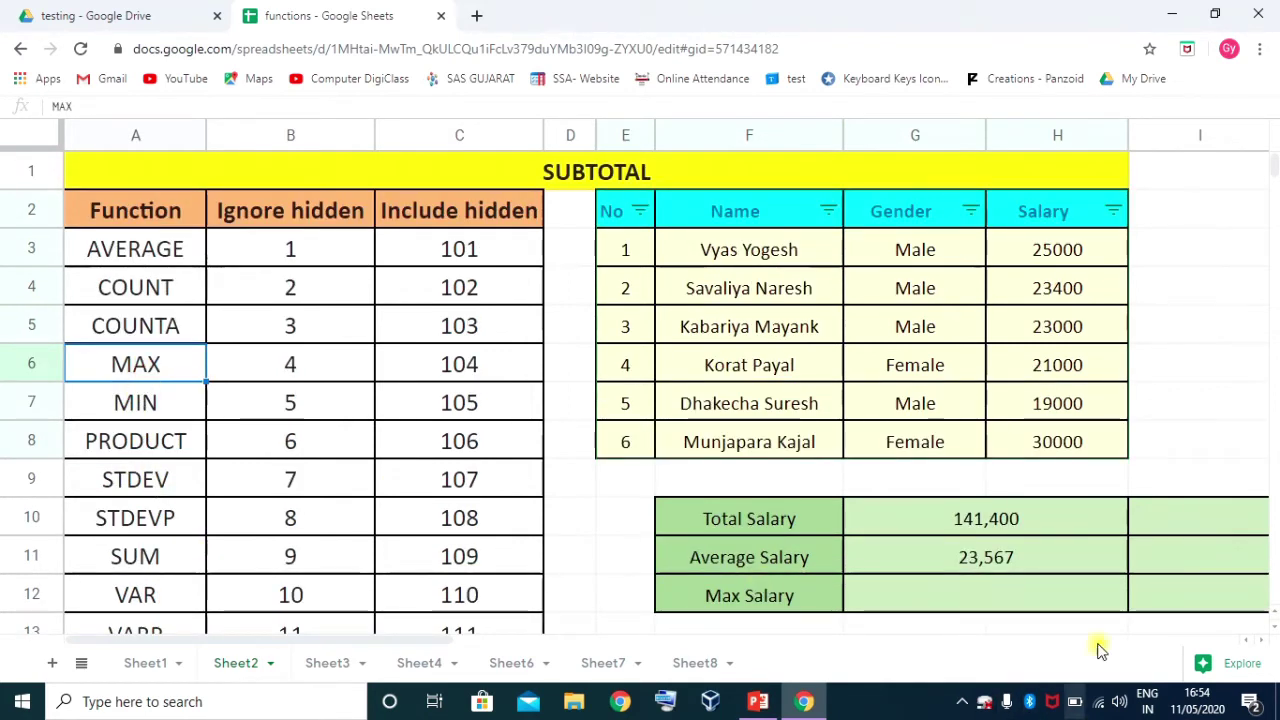
Enter =SUBTOTAL(4,H3:H8) in Max Salary, giving 30,000
left_click(997, 597)
type("=")
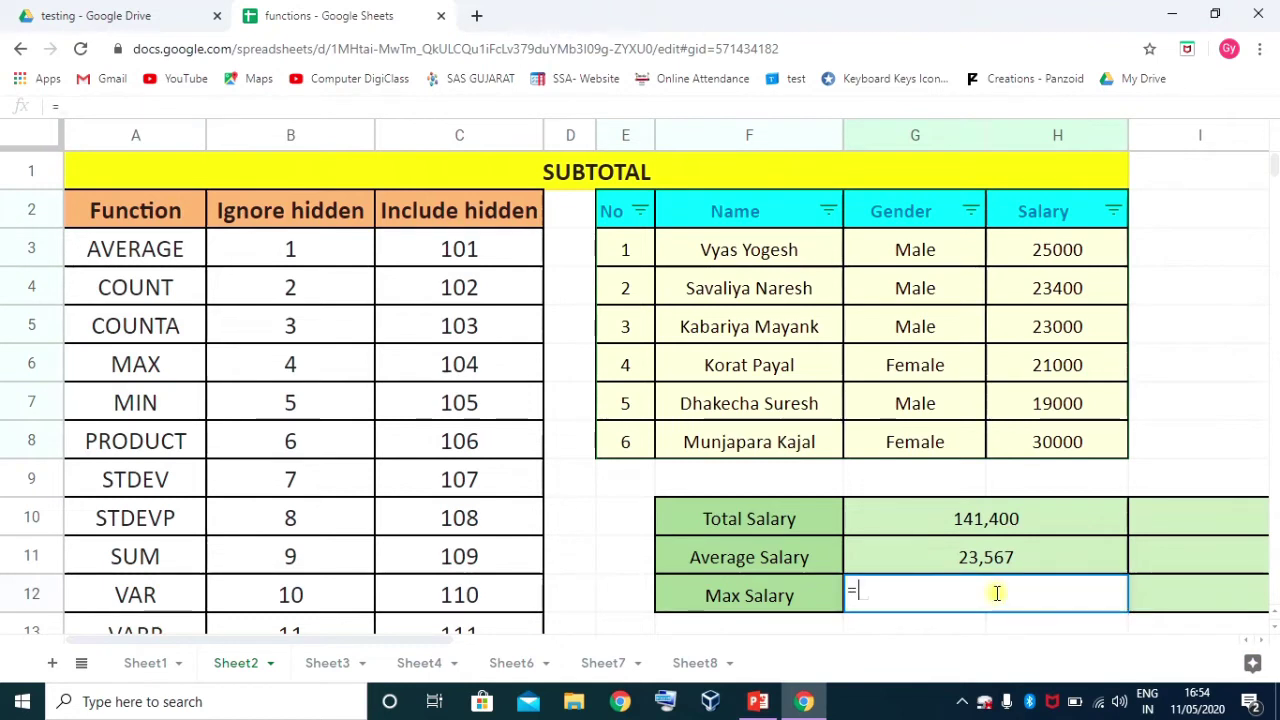
type("subto")
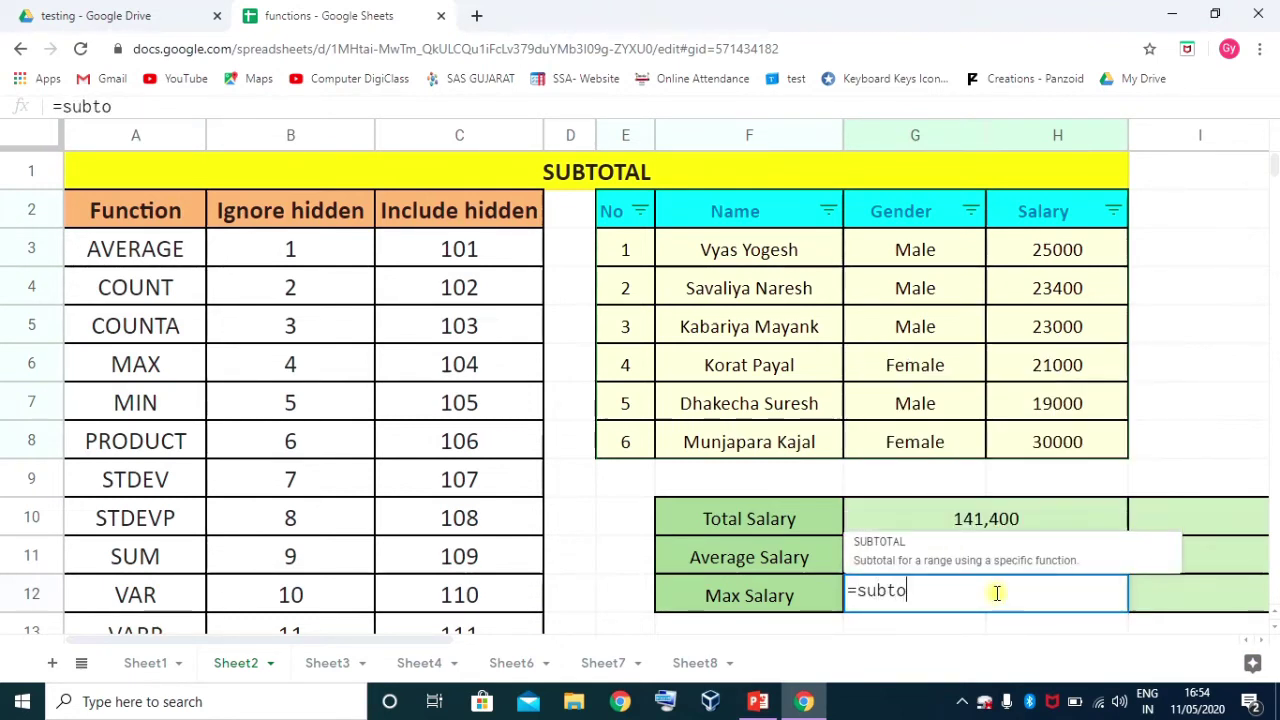
key("Tab")
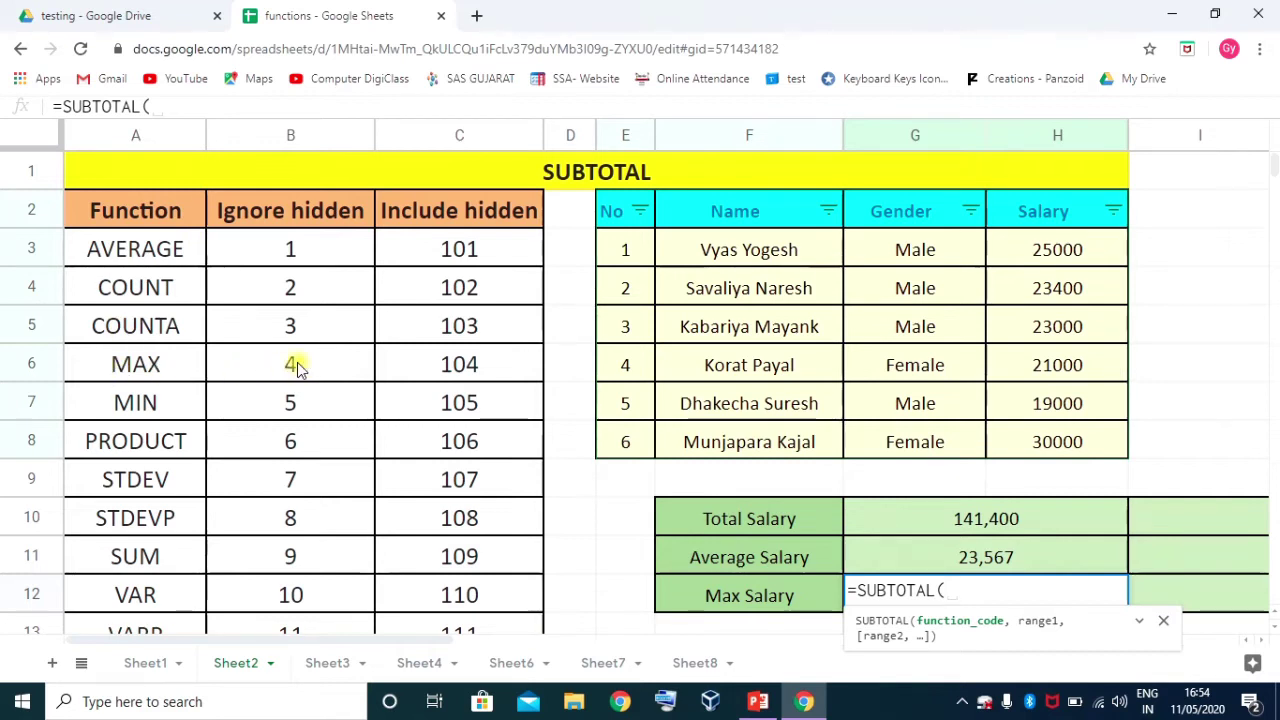
type("4,")
left_click_drag(1052, 250, 1040, 442)
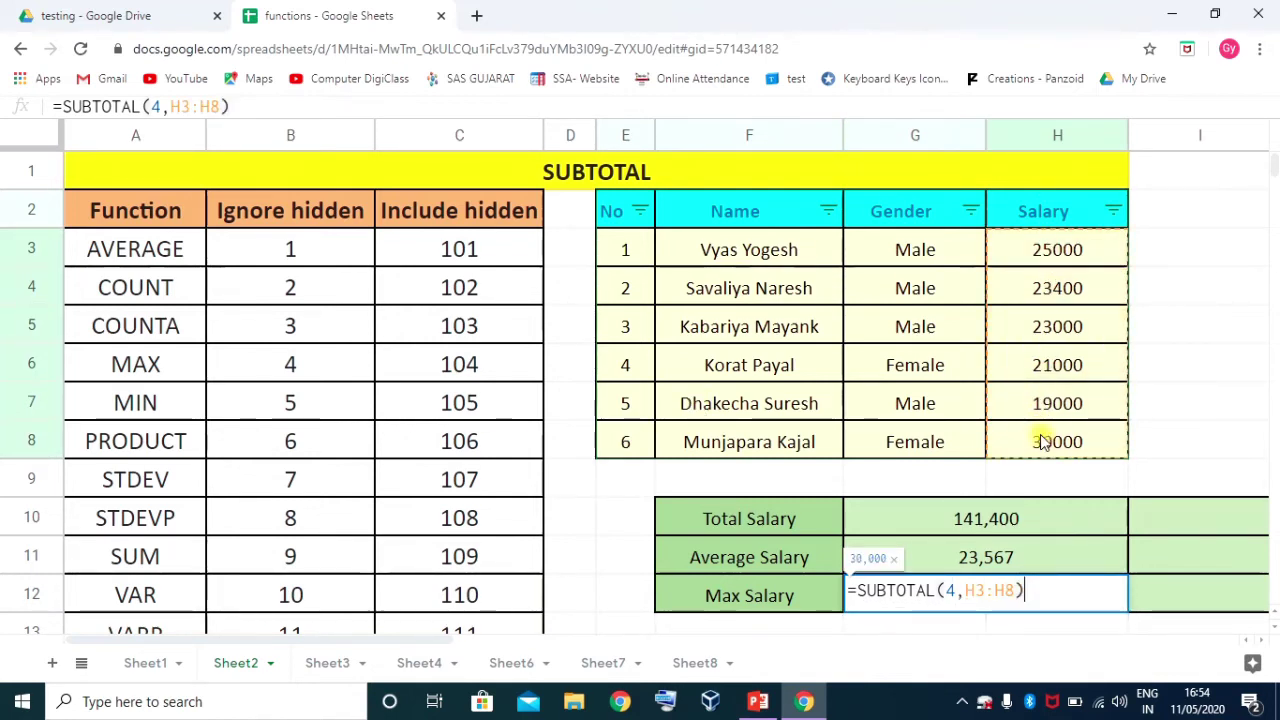
key("Return")
left_click(1015, 557)
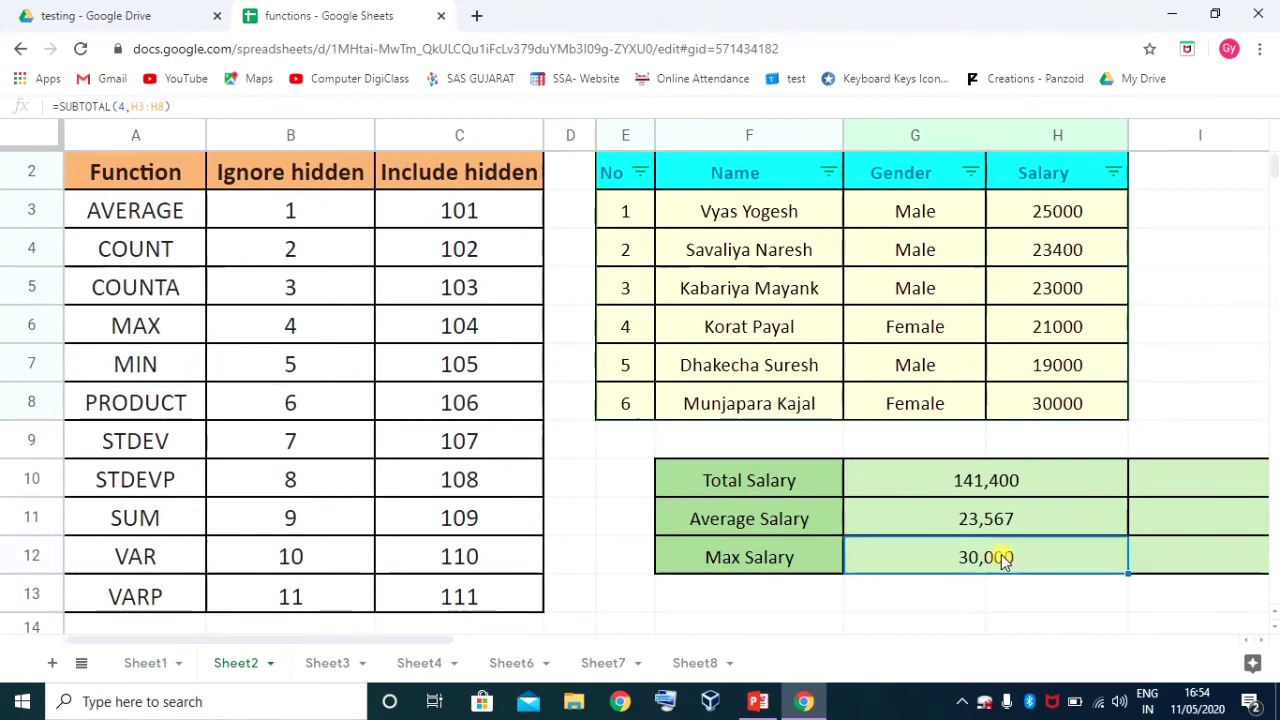
Change the 19000 salary in row 7 to 35000 and confirm Max Salary shows 35,000
left_click(1058, 367)
type("35")
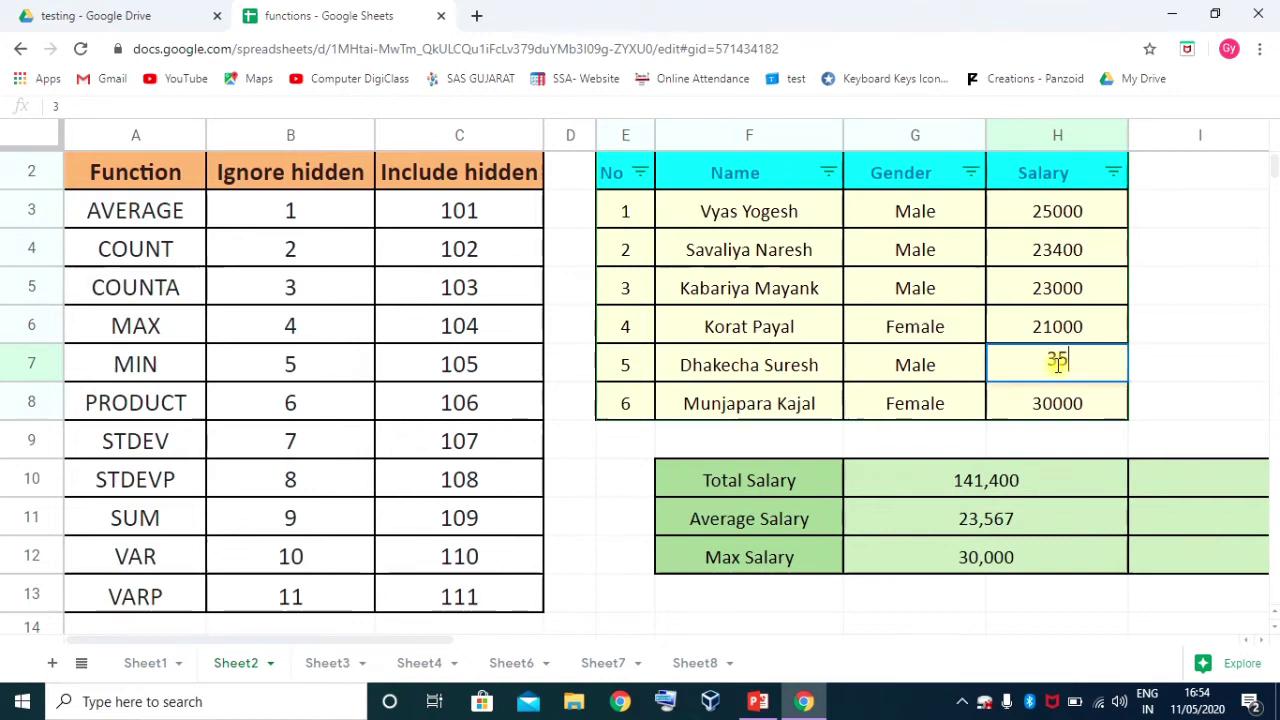
type("000")
key("Return")
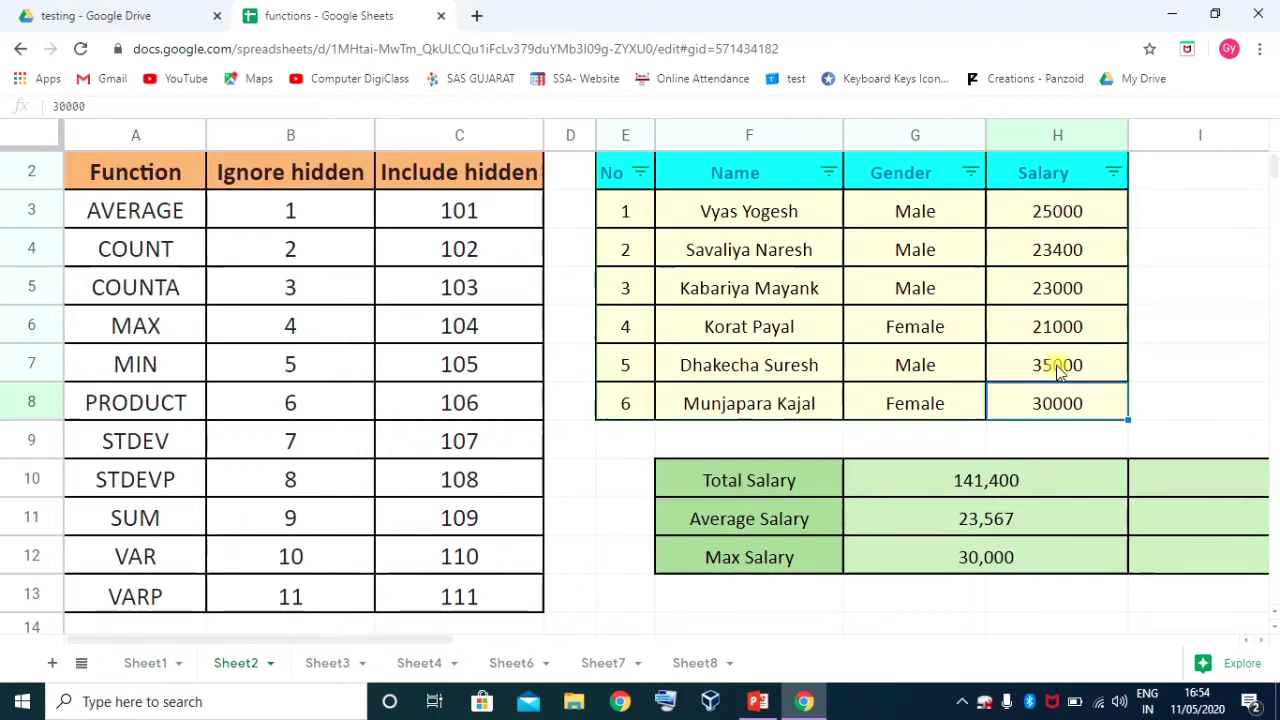
left_click(997, 562)
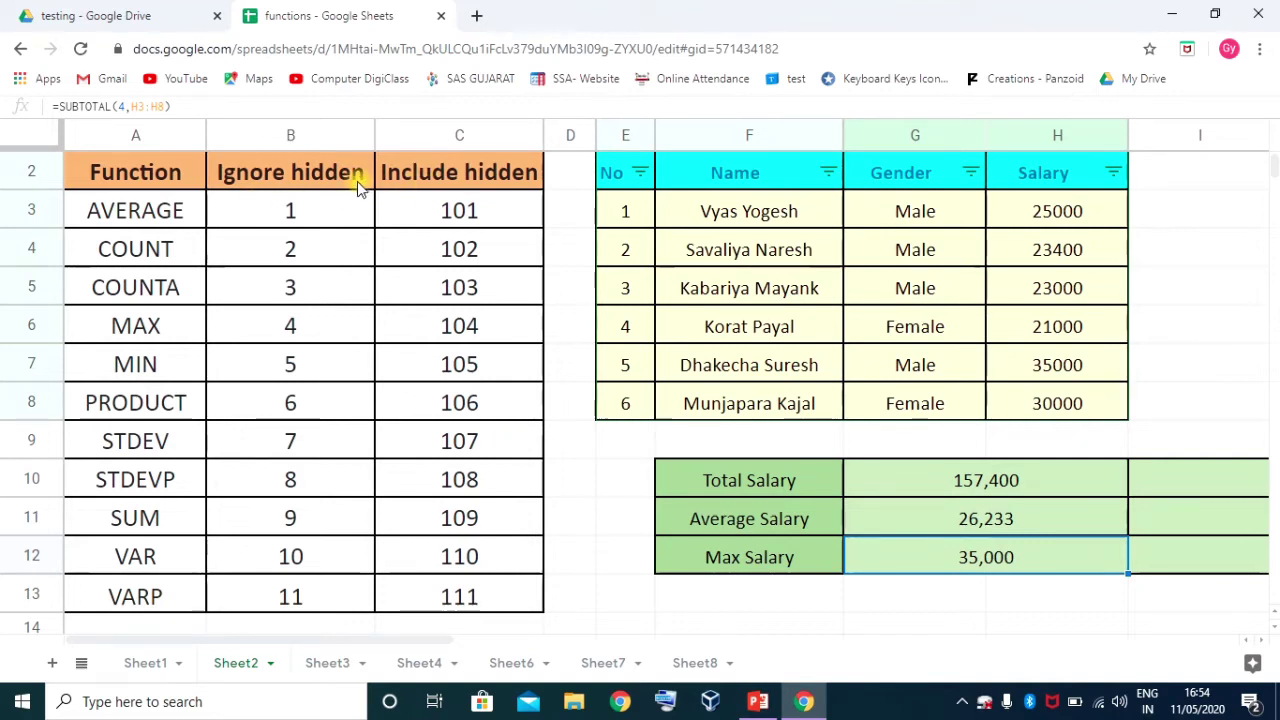
left_click_drag(275, 178, 265, 570)
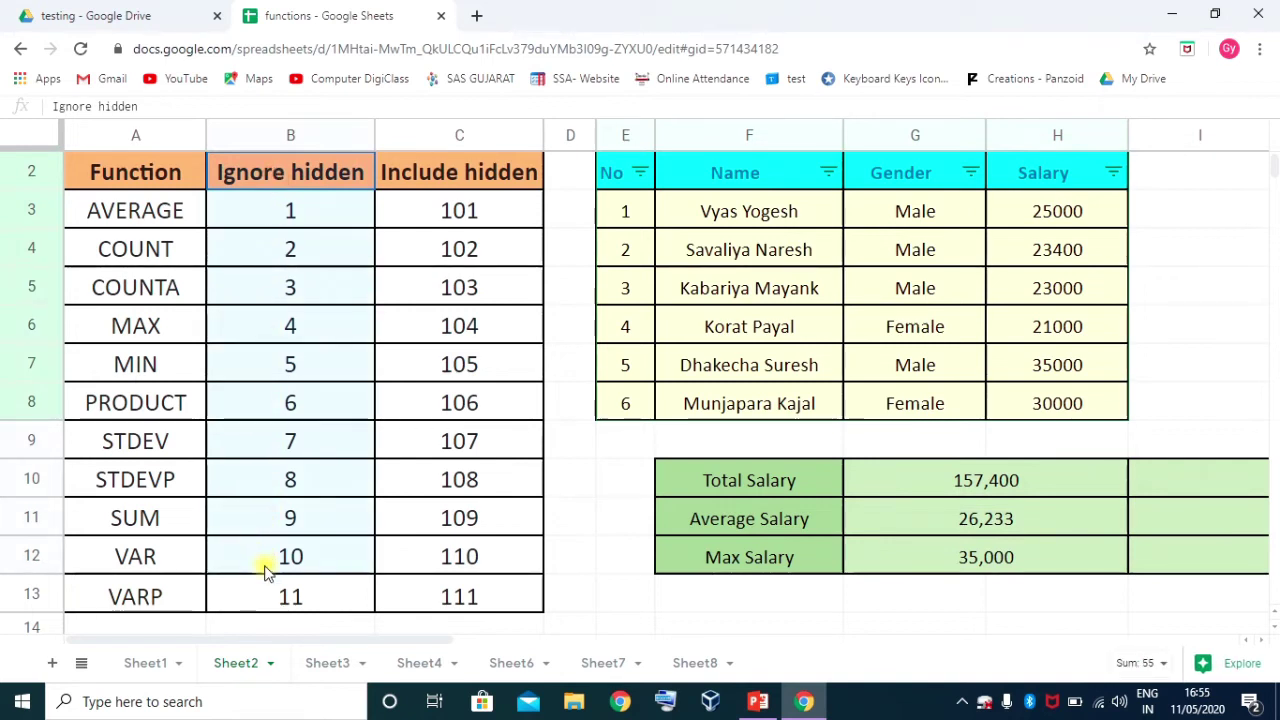
left_click(300, 210)
left_click_drag(265, 597, 264, 593)
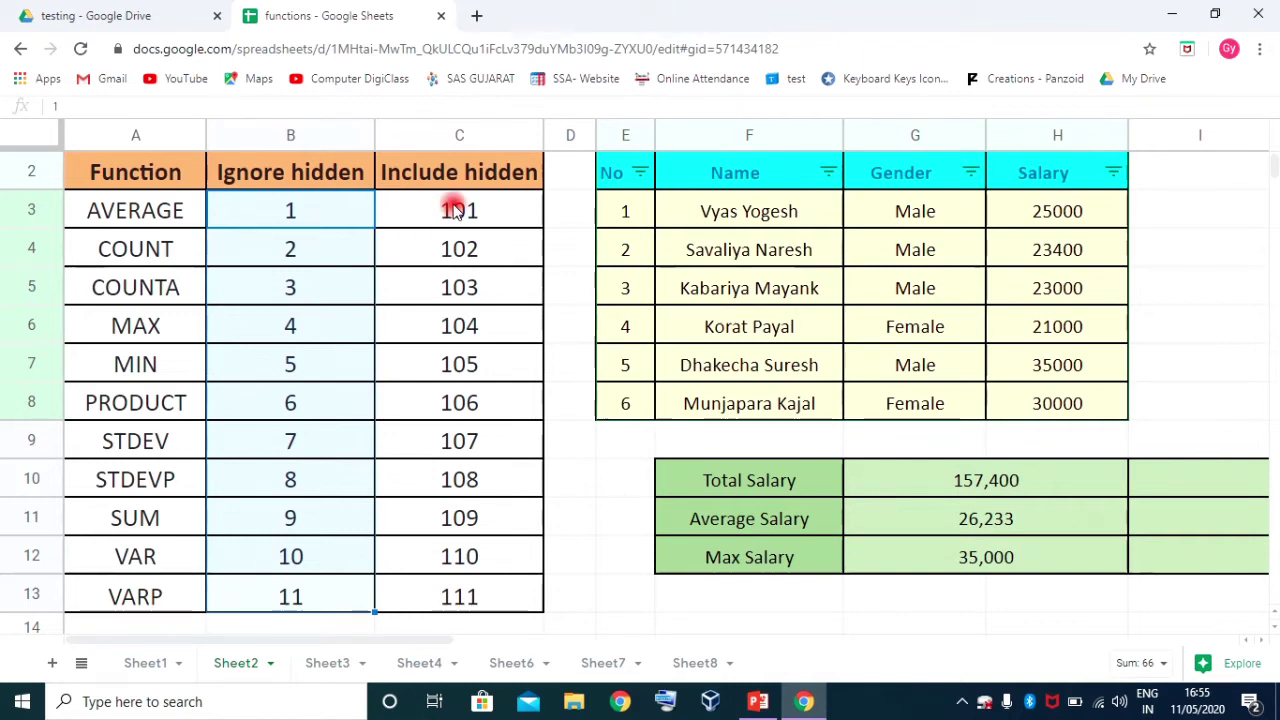
left_click_drag(455, 210, 440, 597)
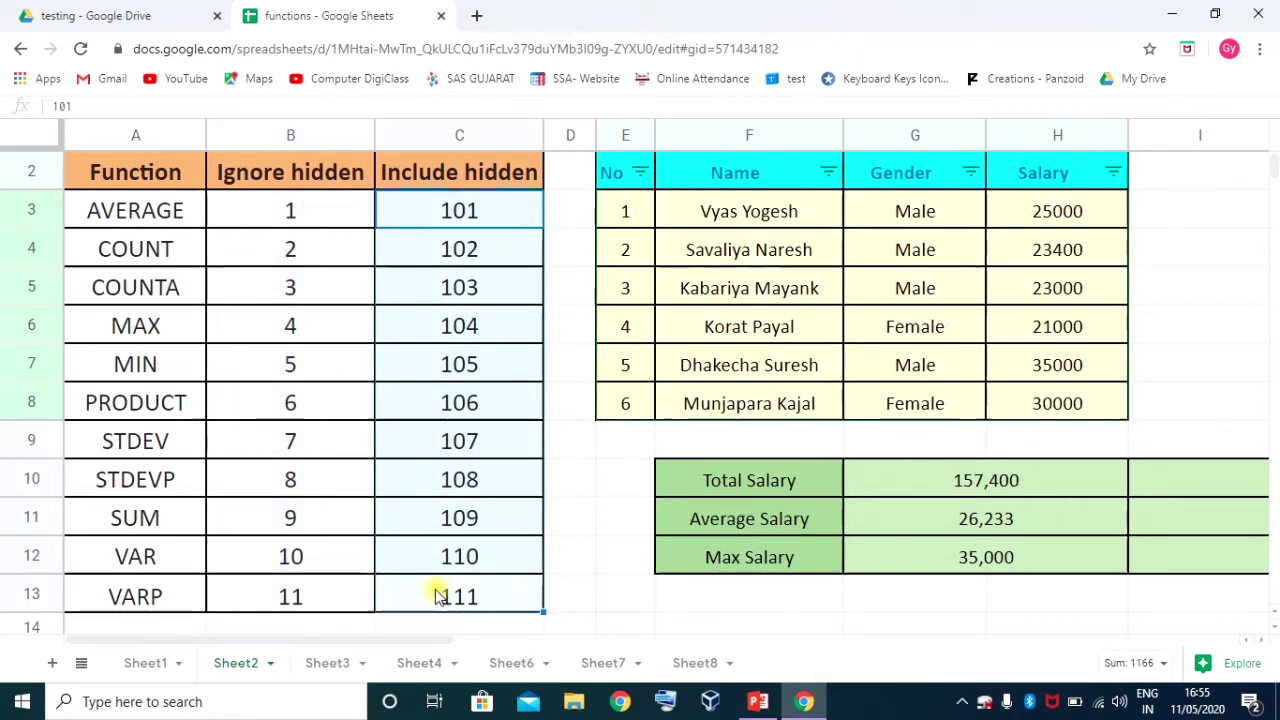
left_click(446, 179)
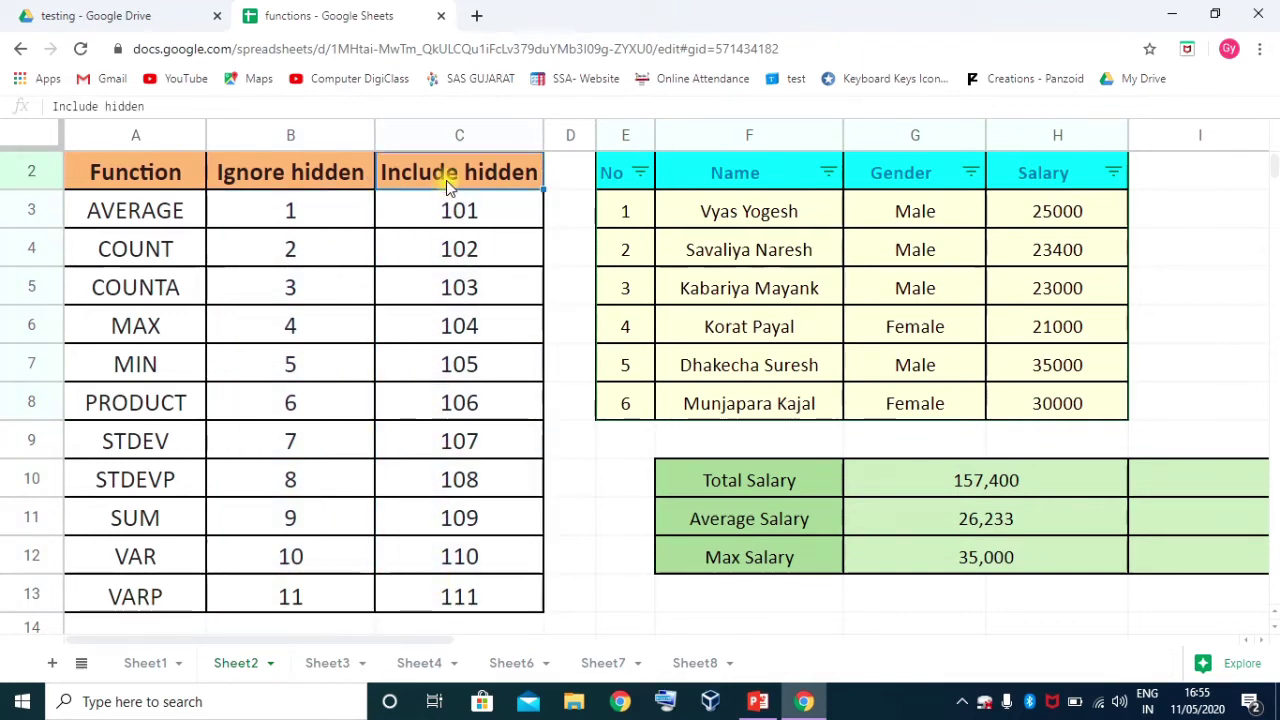
left_click(458, 209)
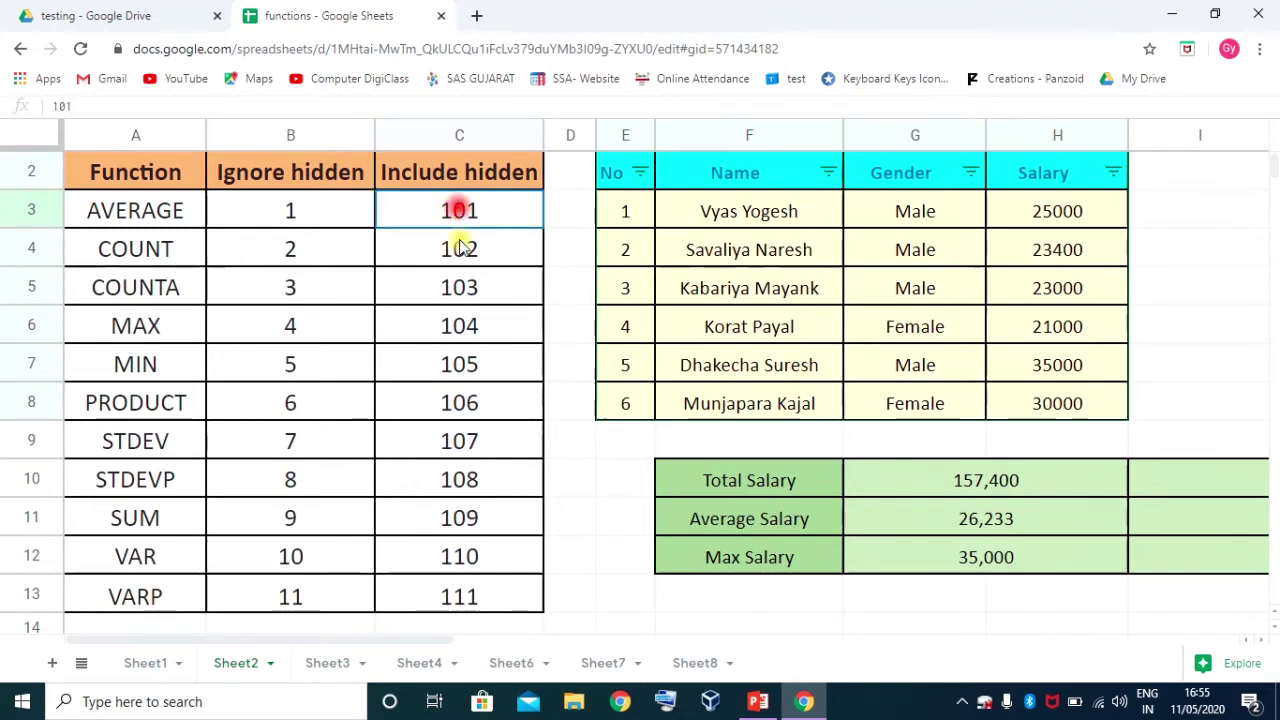
left_click_drag(462, 248, 457, 600)
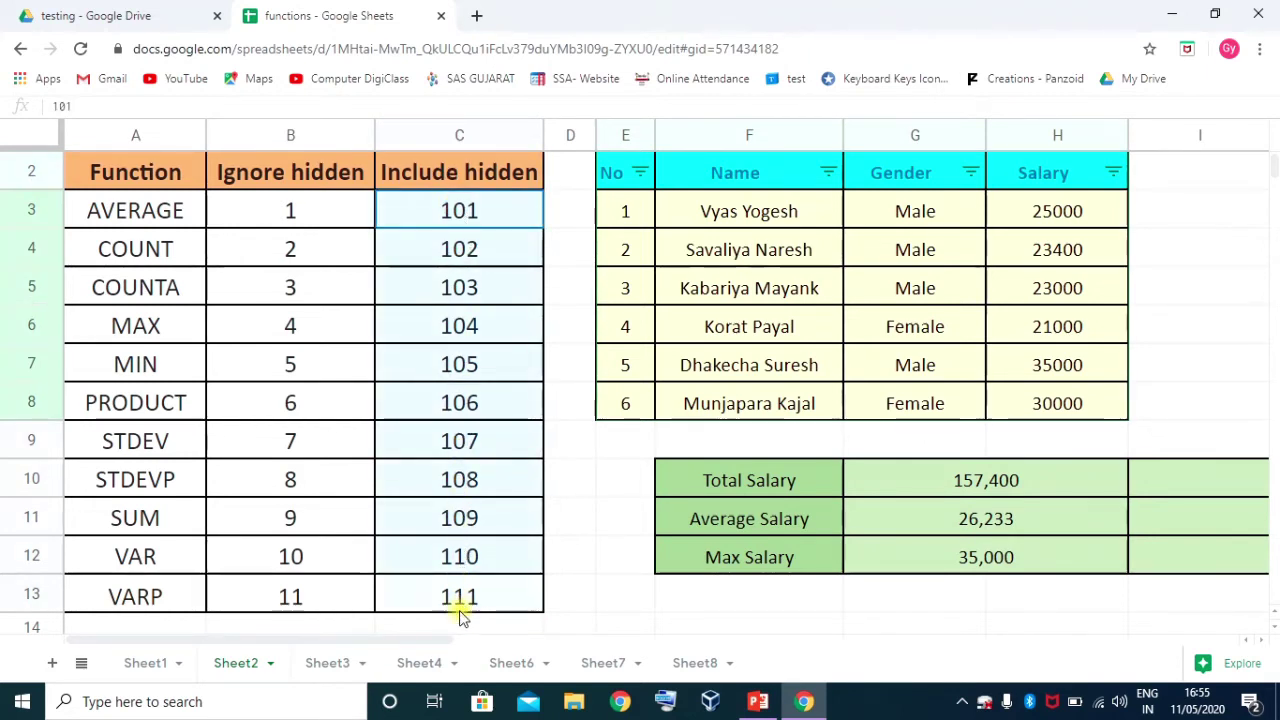
left_click(458, 209)
left_click_drag(320, 209, 320, 403)
left_click_drag(455, 209, 460, 403)
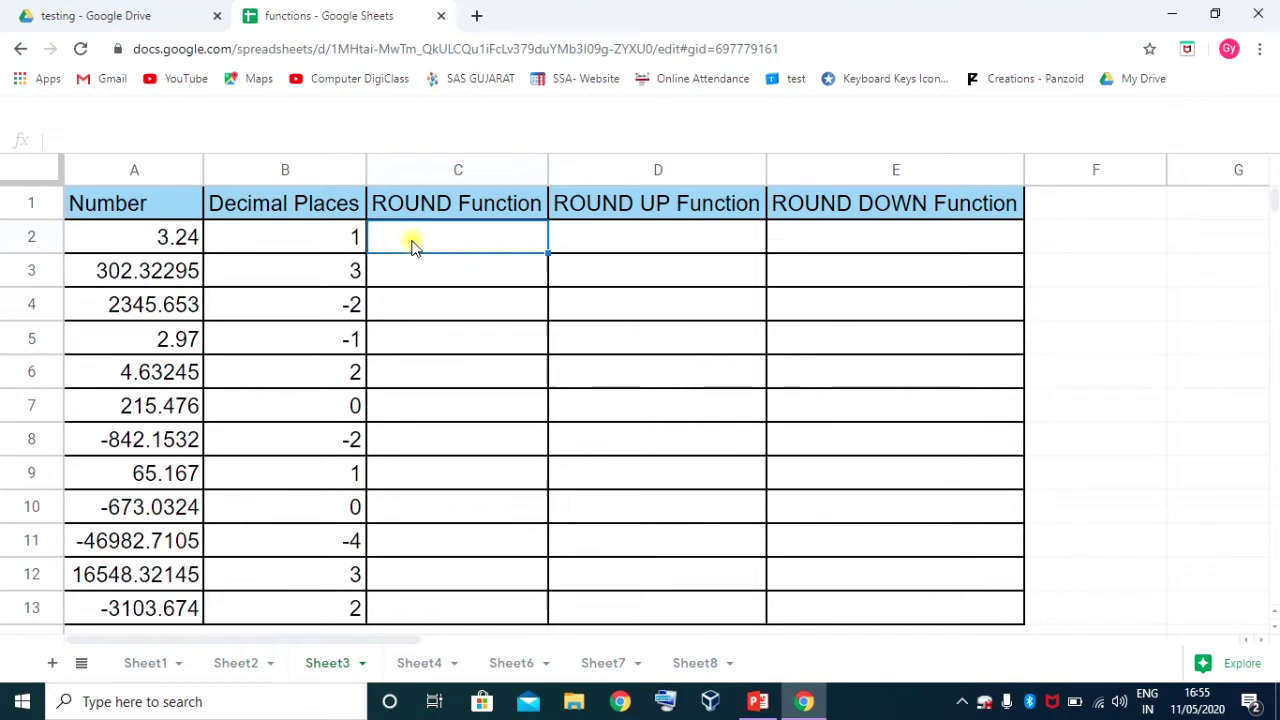
Restore the menus and toolbar, then decrease and re-increase decimal places on 3.24 in A2
left_click_drag(175, 238, 148, 608)
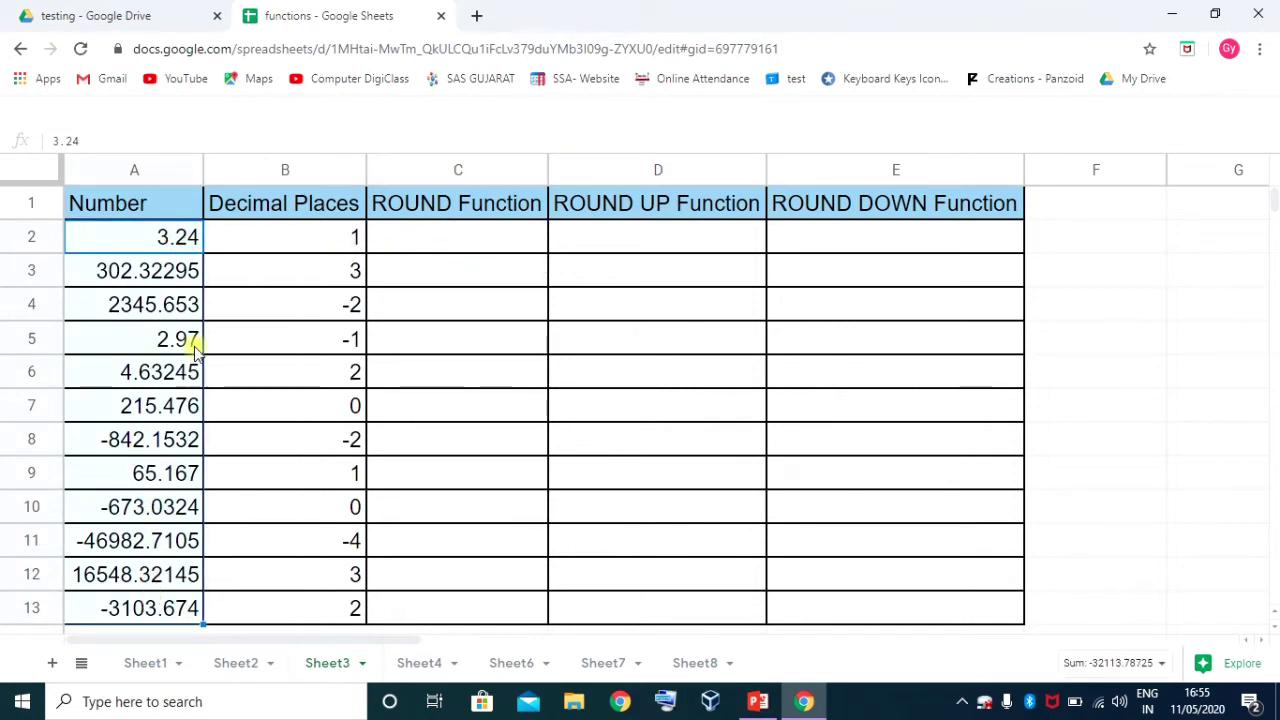
left_click(393, 240)
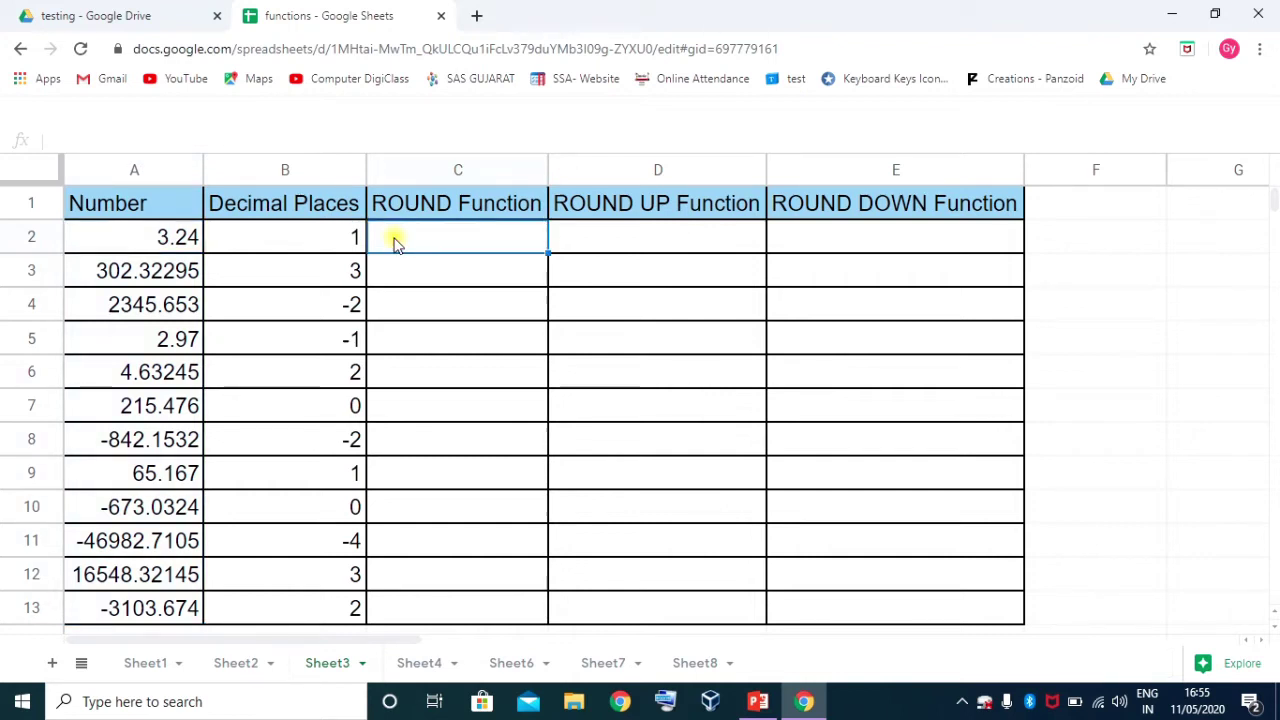
left_click(173, 242)
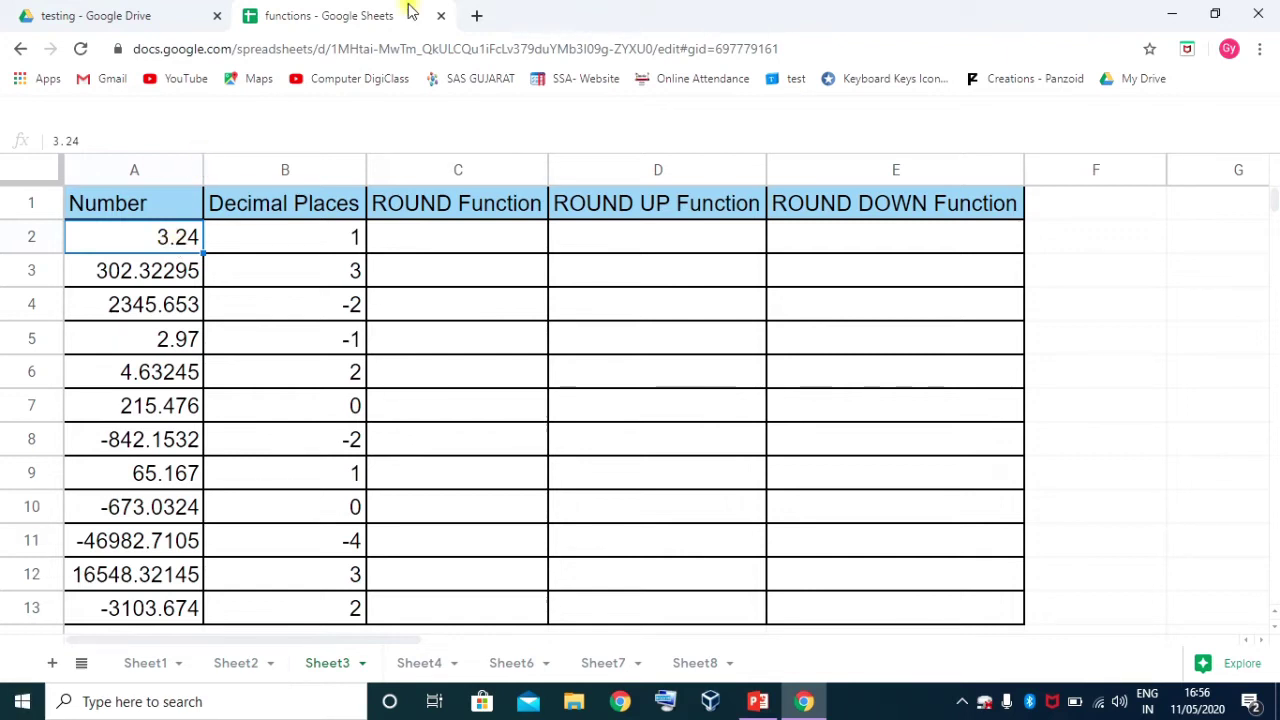
key("Escape")
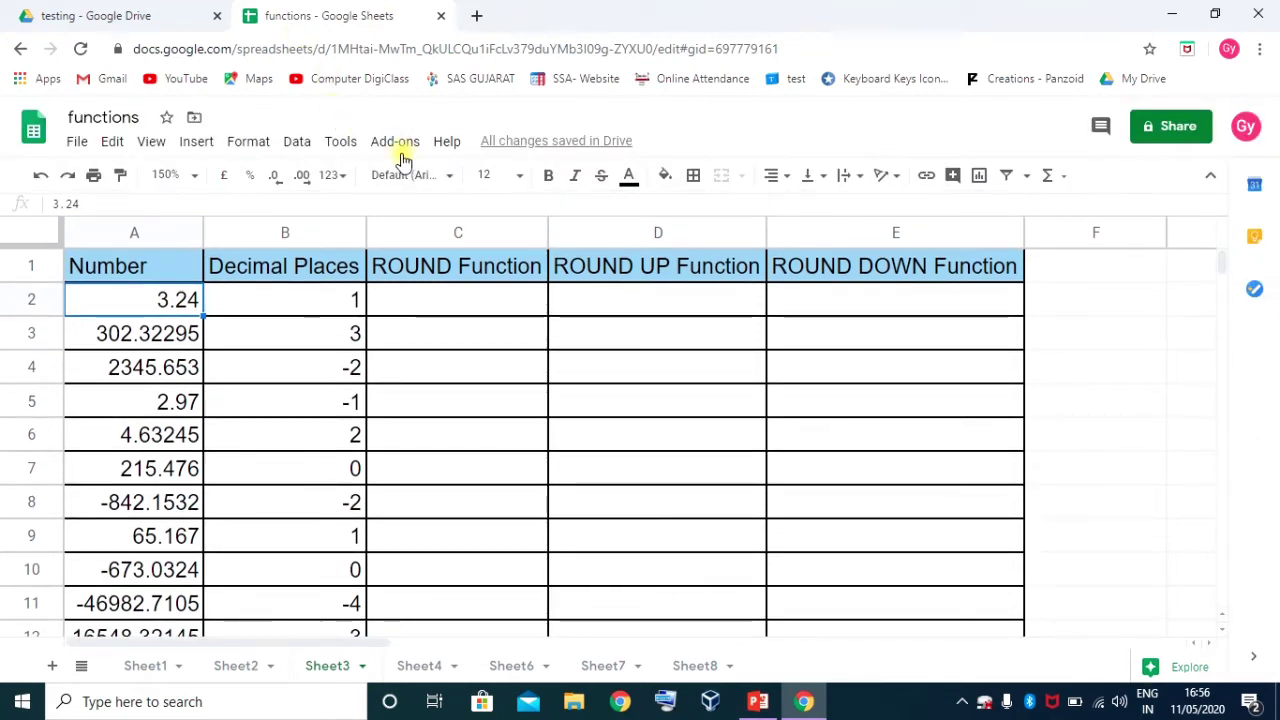
left_click(275, 180)
left_click(300, 178)
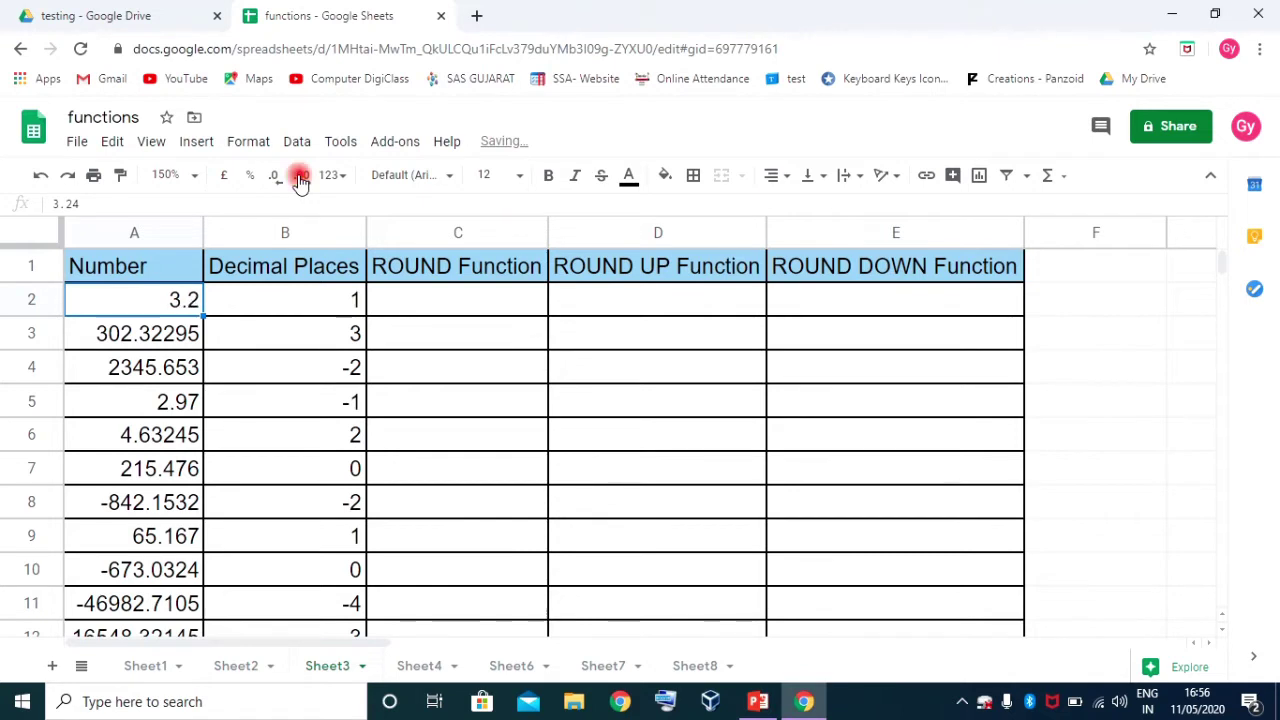
left_click(443, 307)
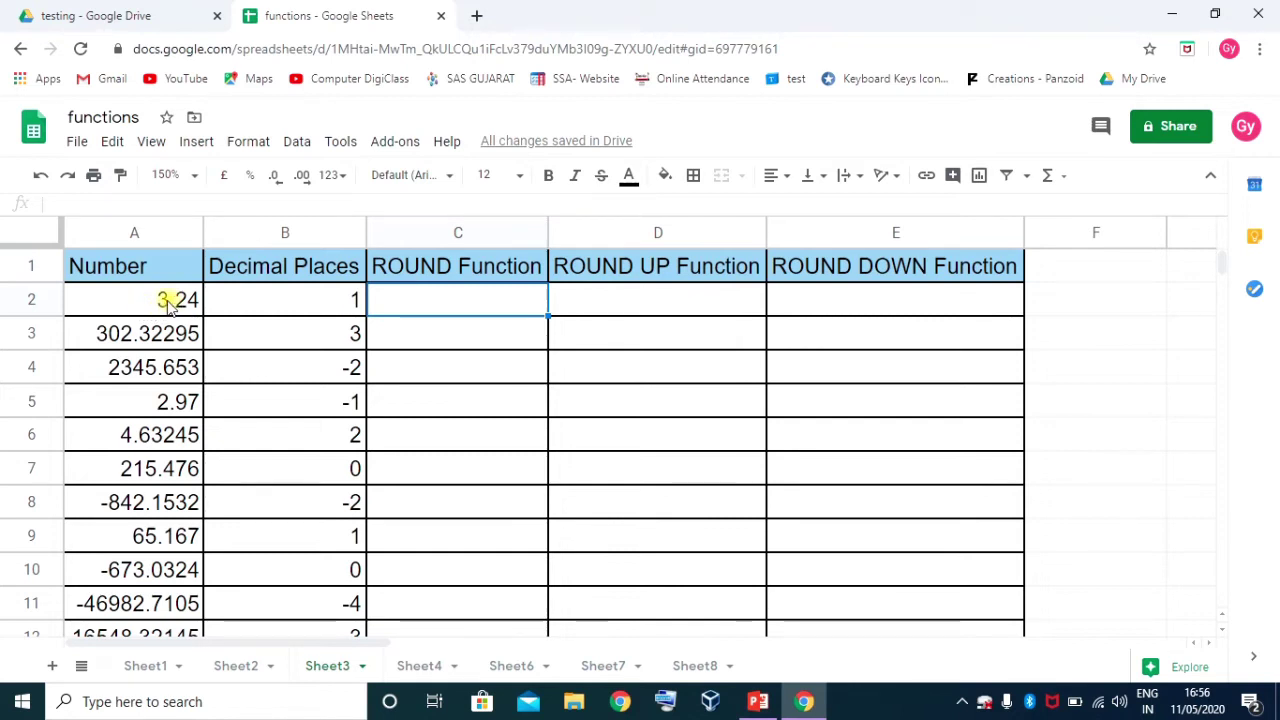
Enter =ROUND(A2,B2) in C2, rounding 3.24 to 1 decimal place as 3.20
type("=roun")
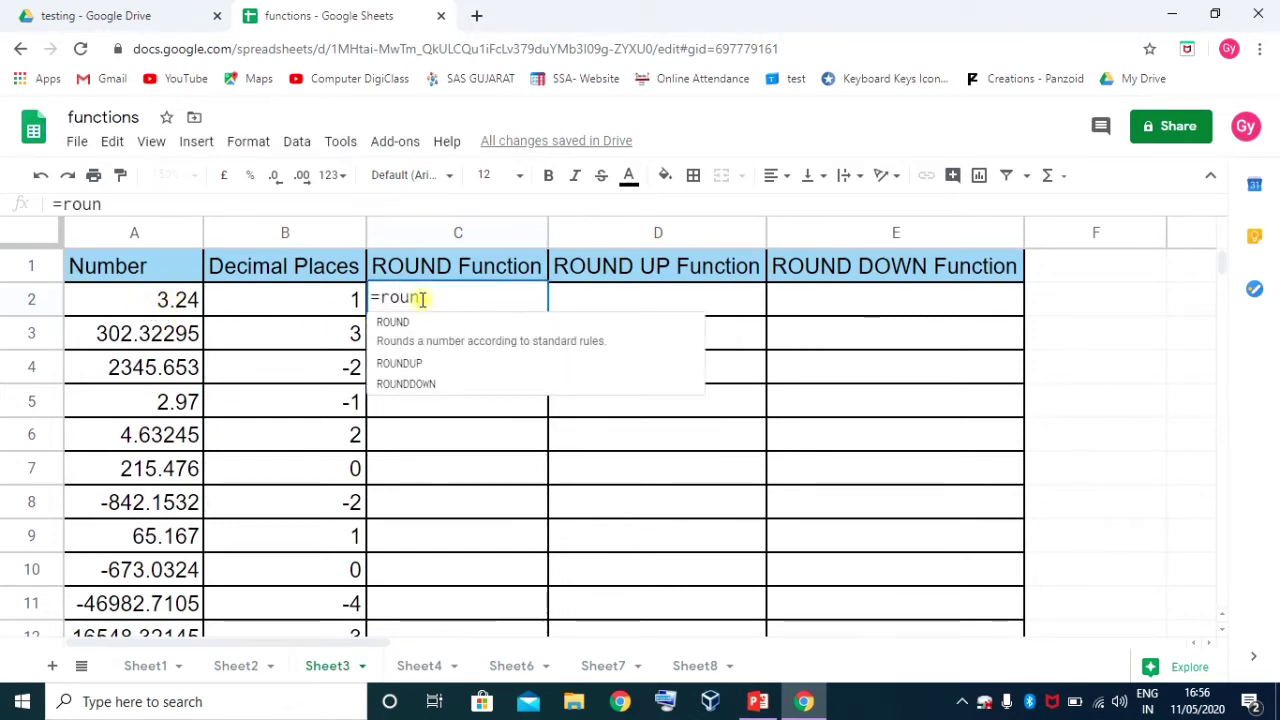
key("Tab")
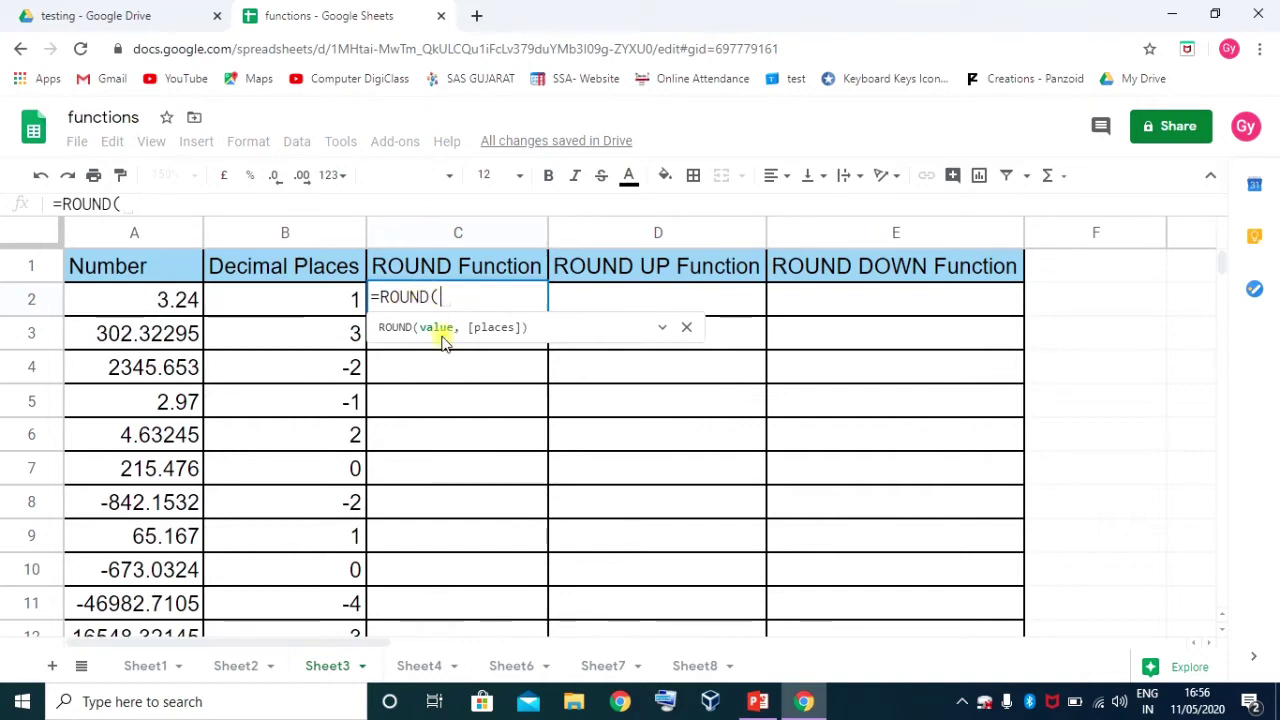
left_click(185, 305)
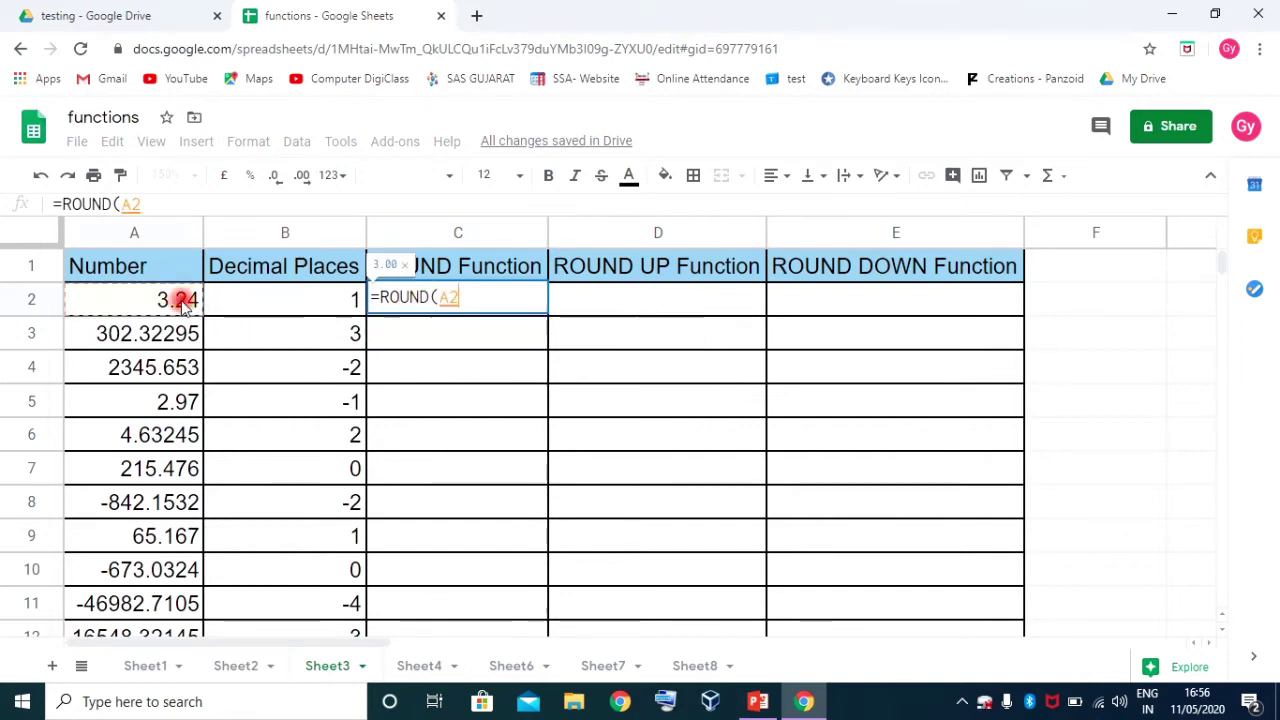
type(",")
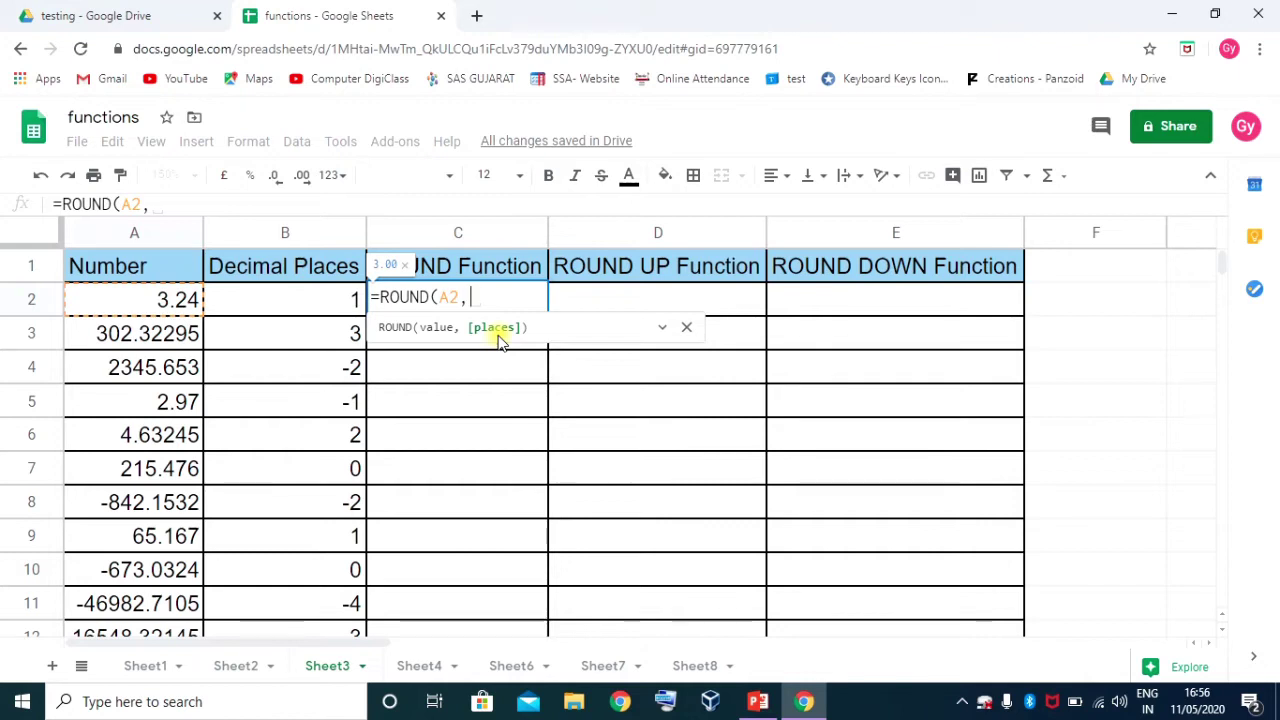
left_click(322, 304)
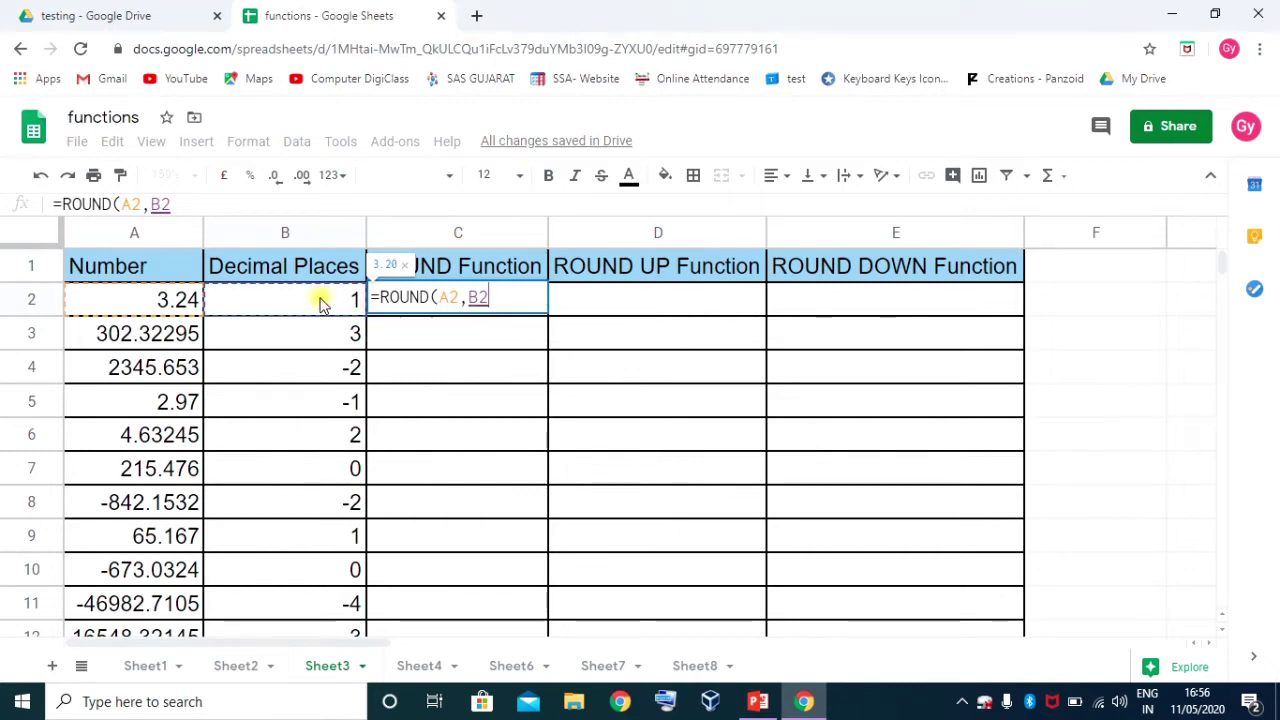
type(")")
key("Return")
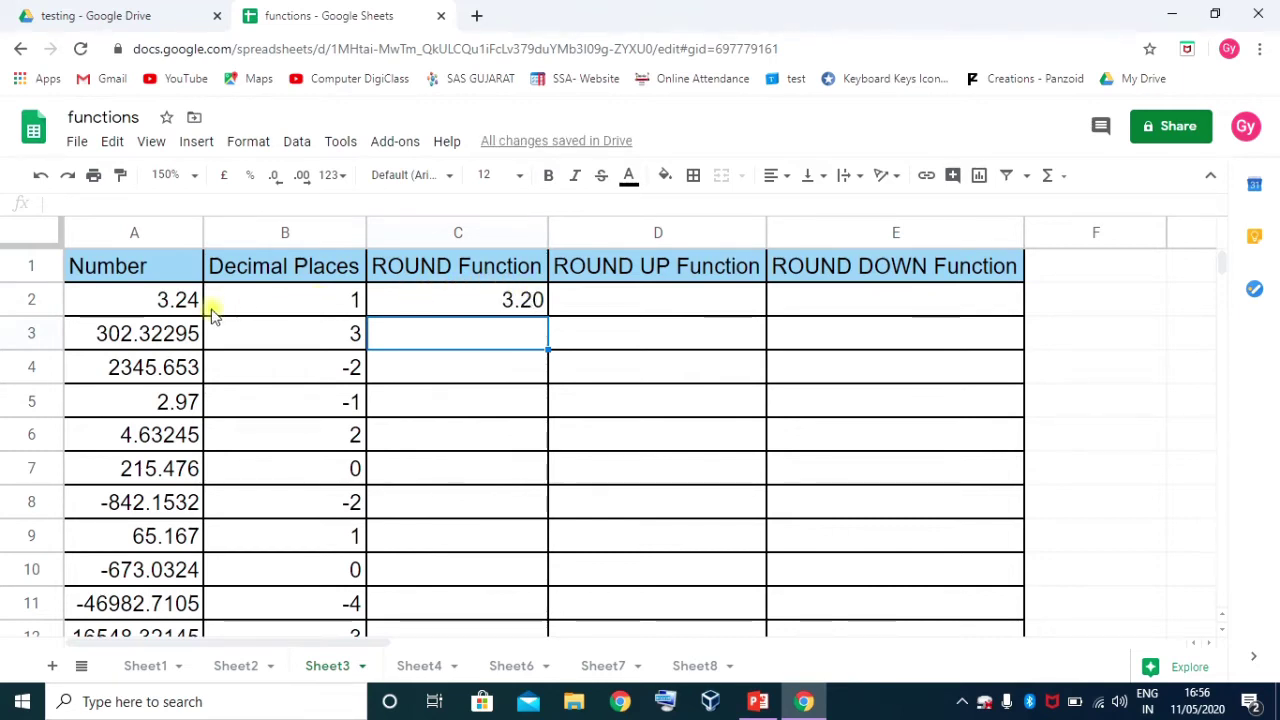
left_click(175, 300)
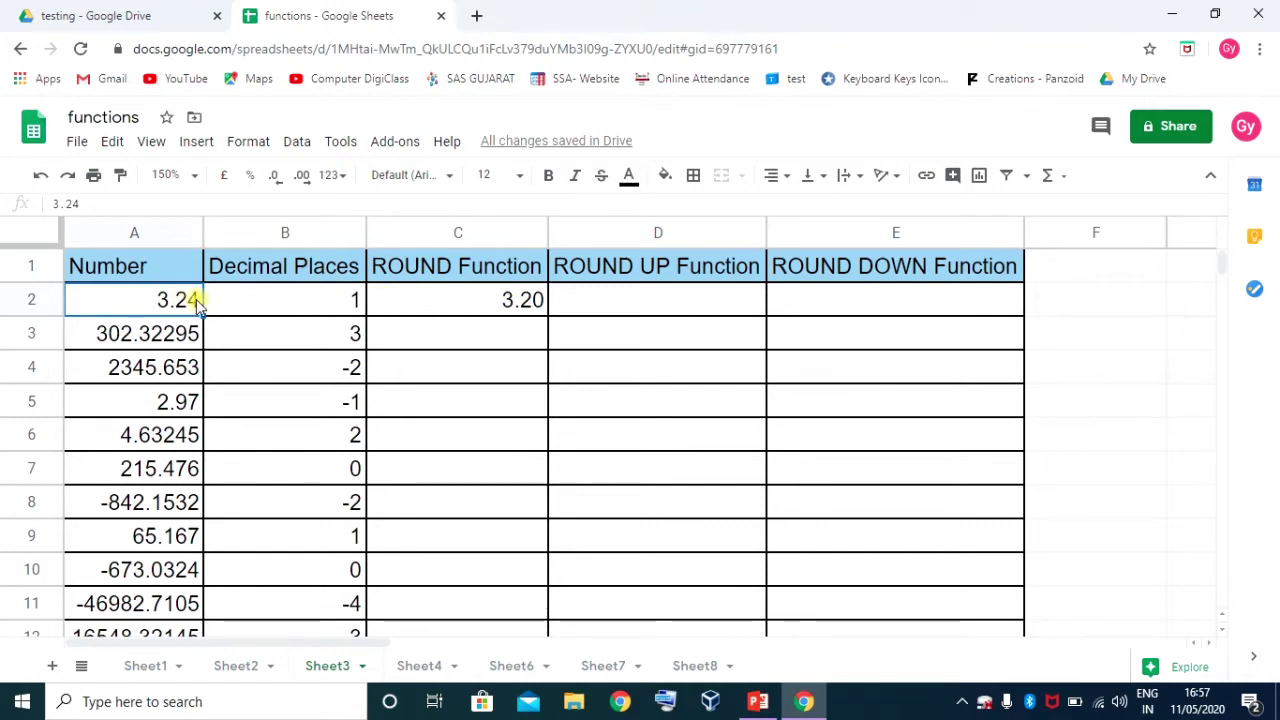
Test A2 as 3.25, check C2's result, then change A2 back to 3.24
left_click(114, 202)
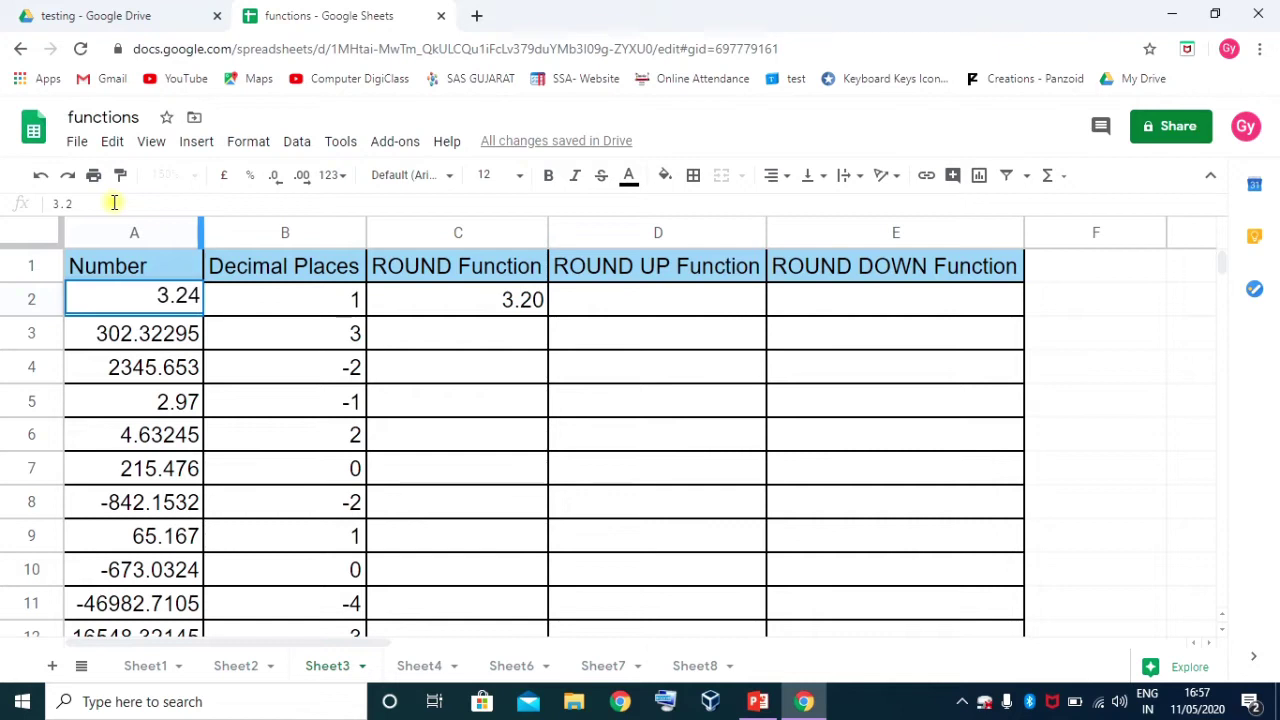
type("5")
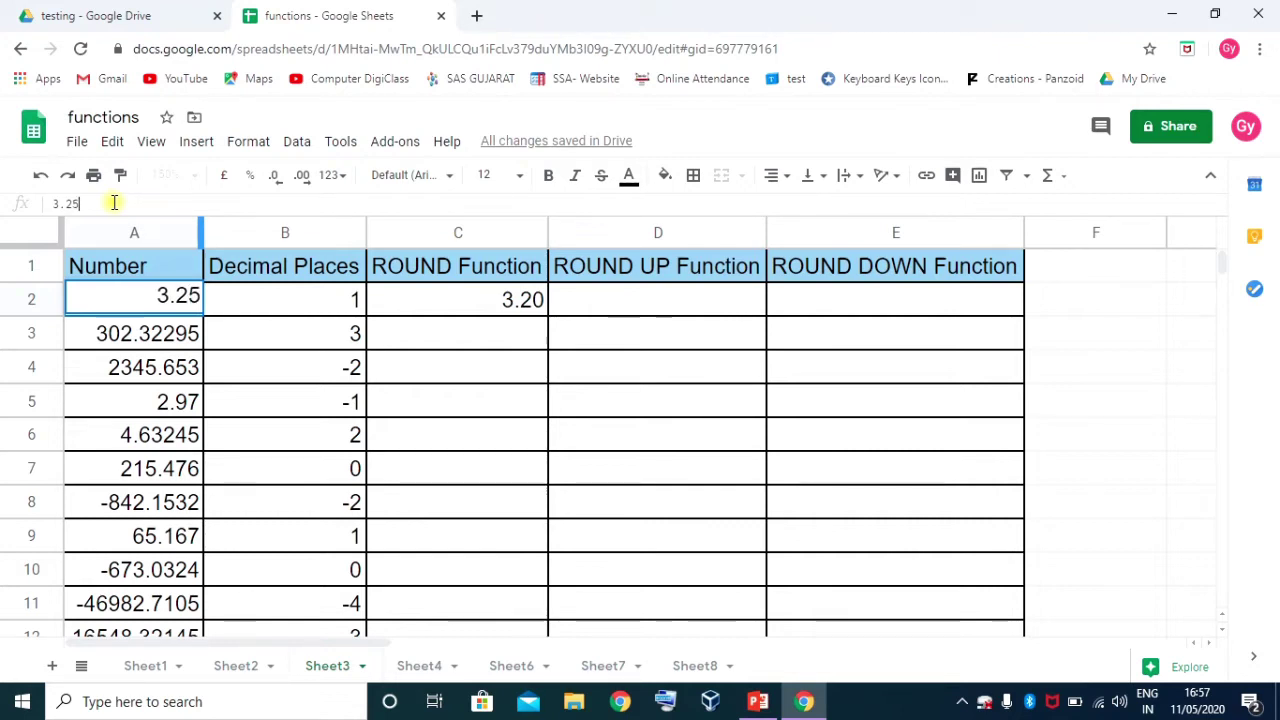
key("Return")
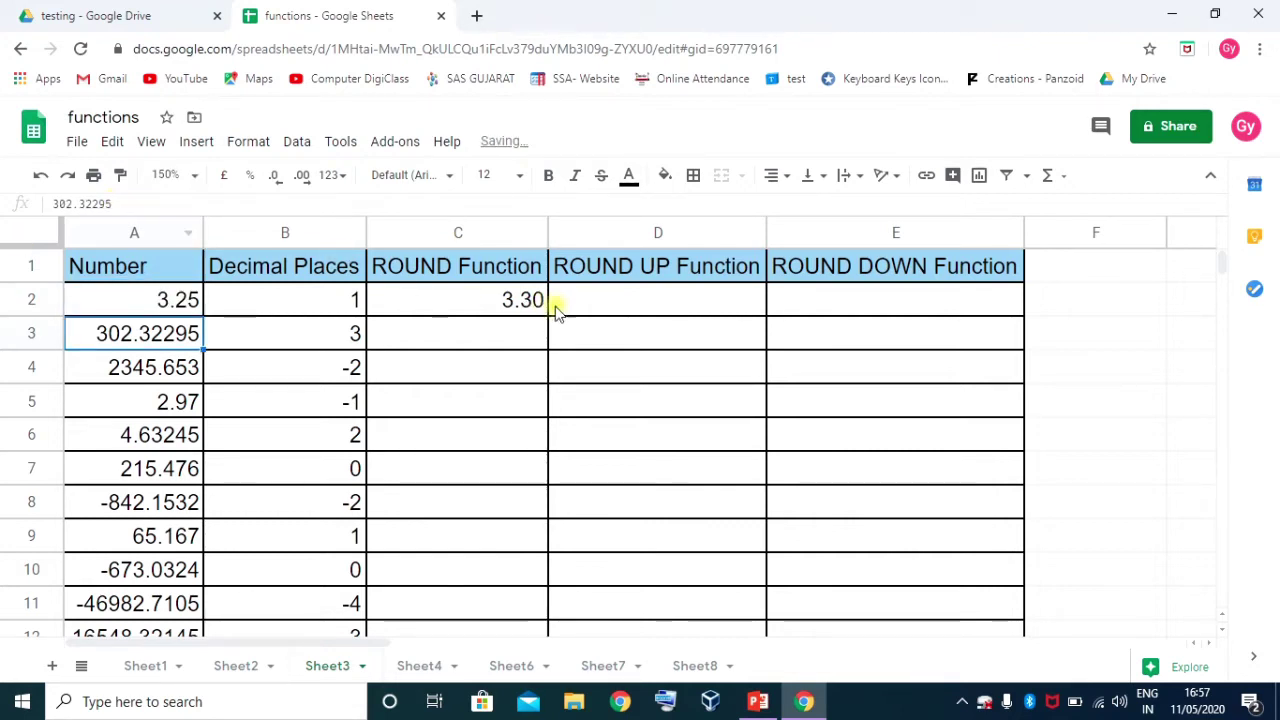
left_click(538, 302)
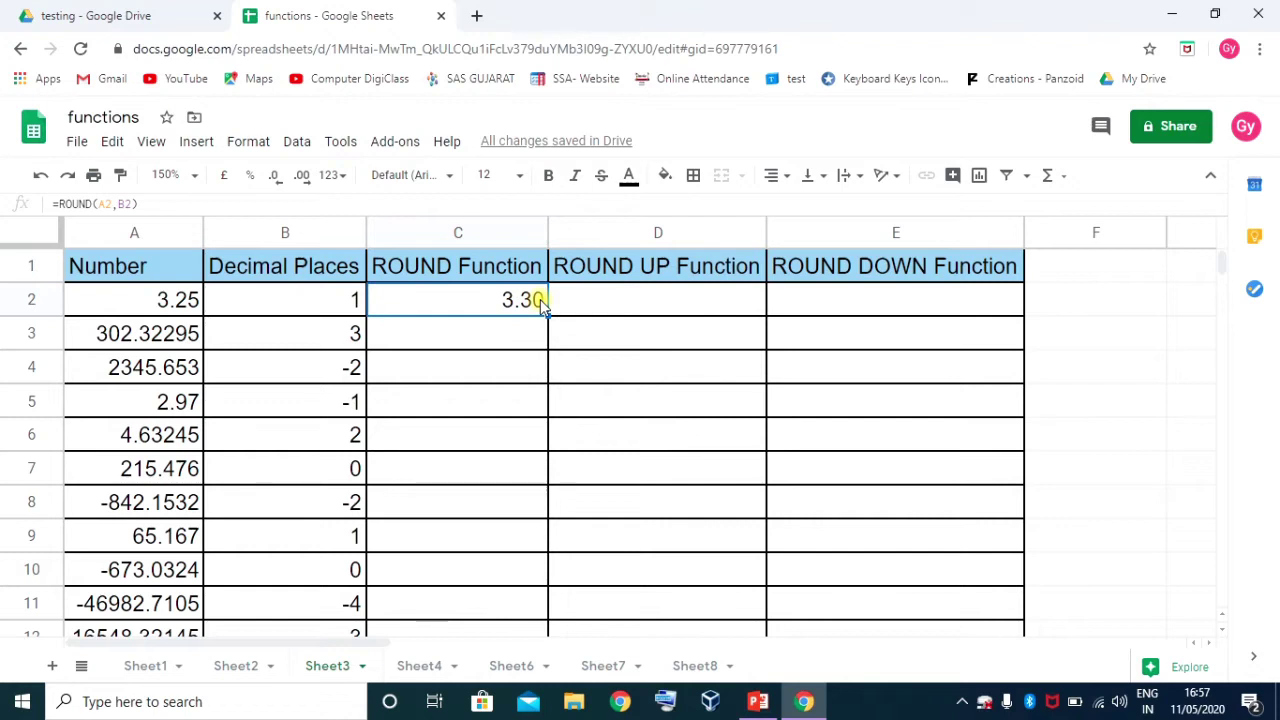
left_click(184, 297)
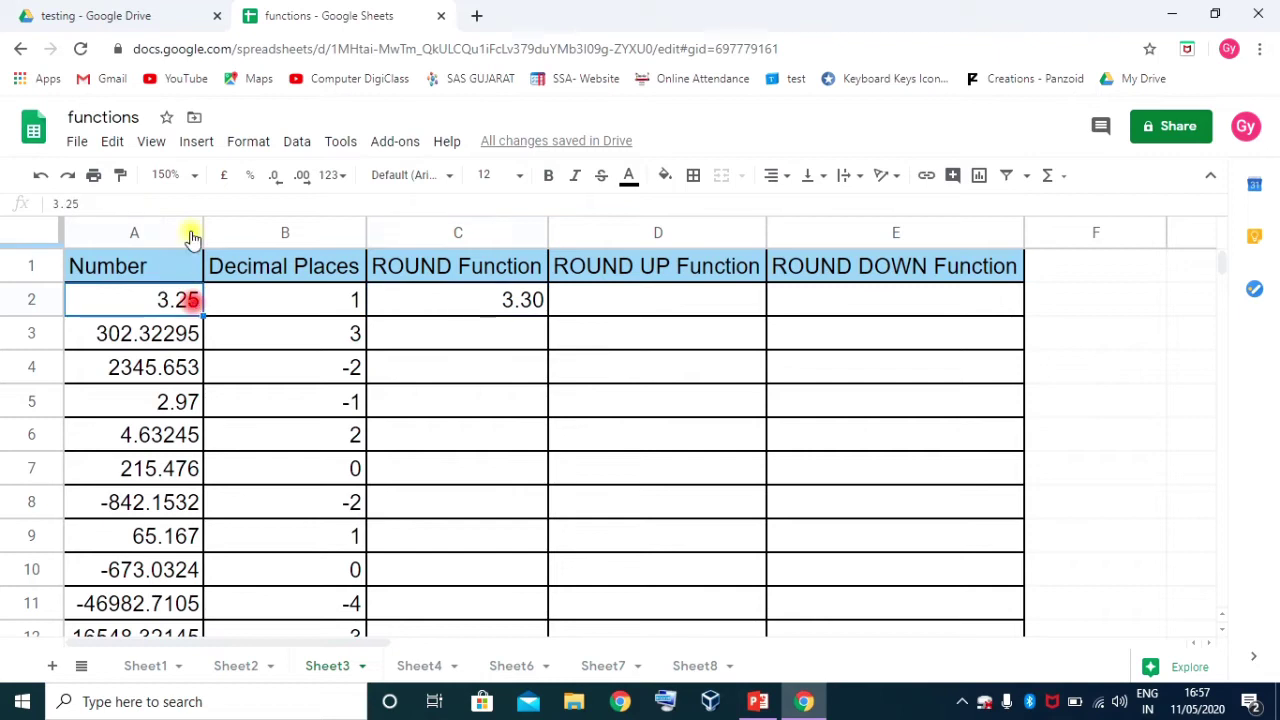
left_click(137, 206)
key("BackSpace")
type("4")
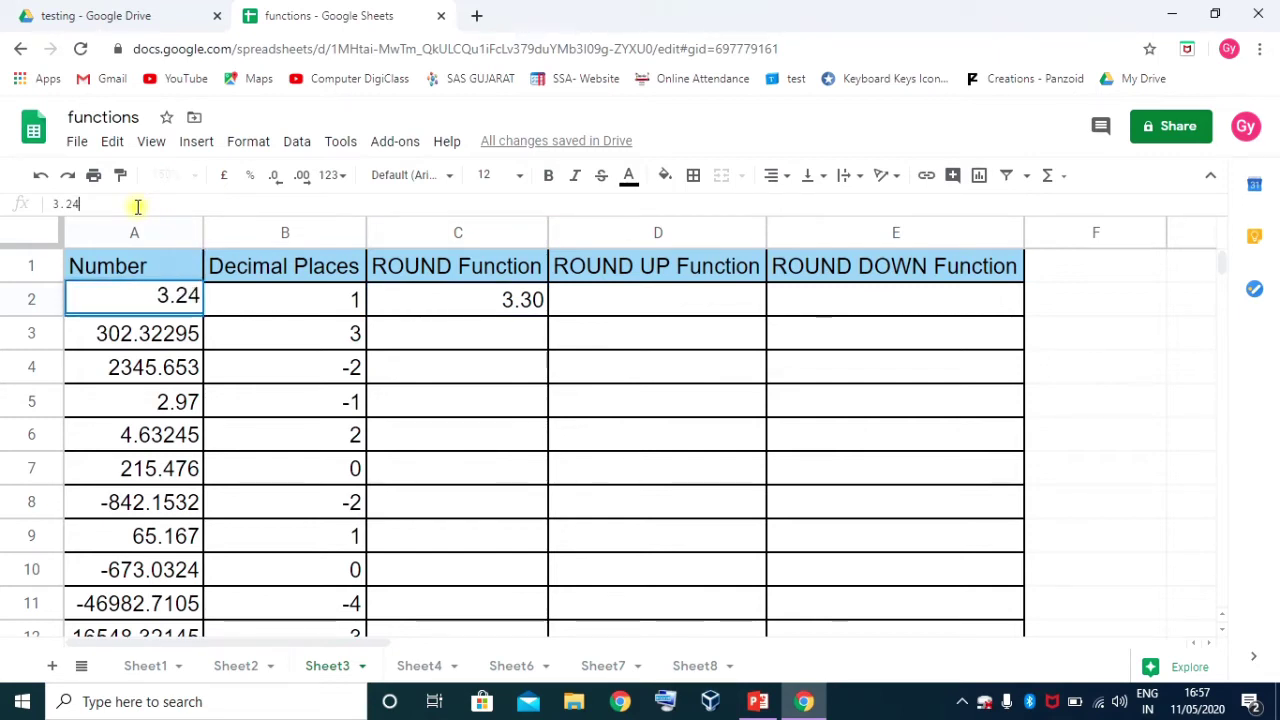
key("Return")
Fill C2's ROUND formula down to C3, rounding 302.32295 to 302.323
left_click(481, 297)
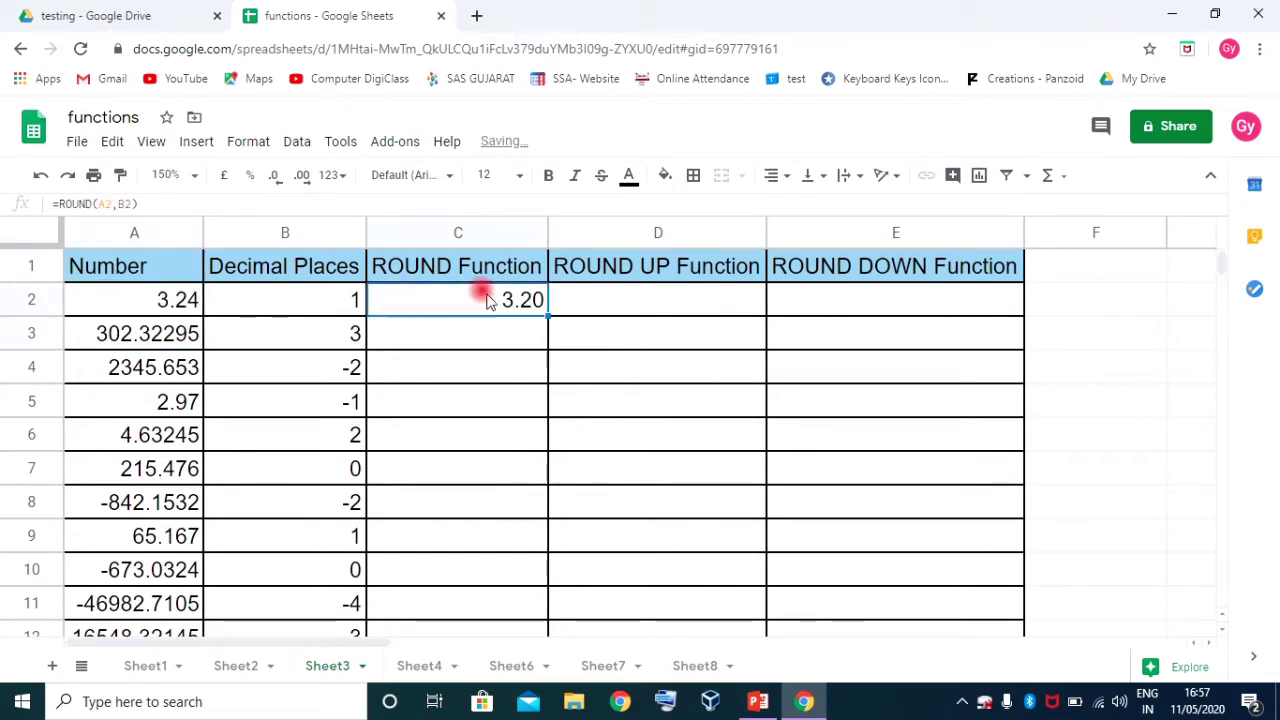
left_click(334, 333)
left_click(532, 302)
left_click_drag(546, 315, 550, 337)
left_click(521, 334)
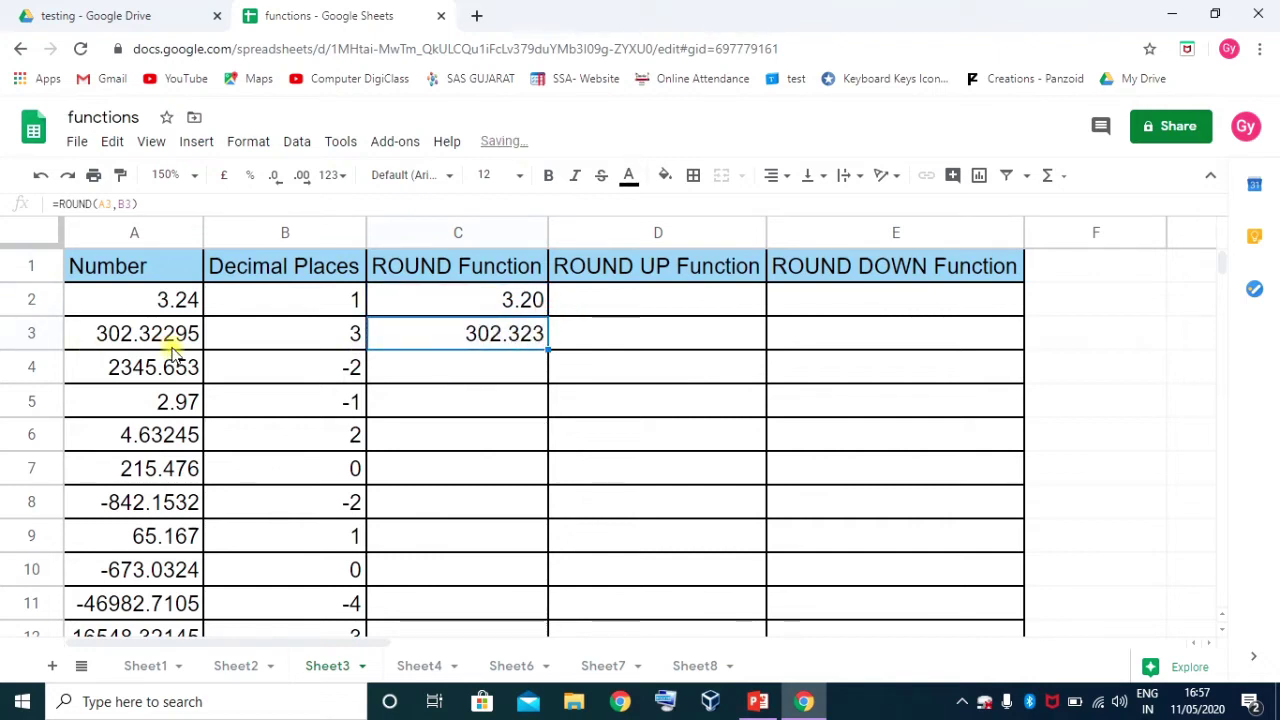
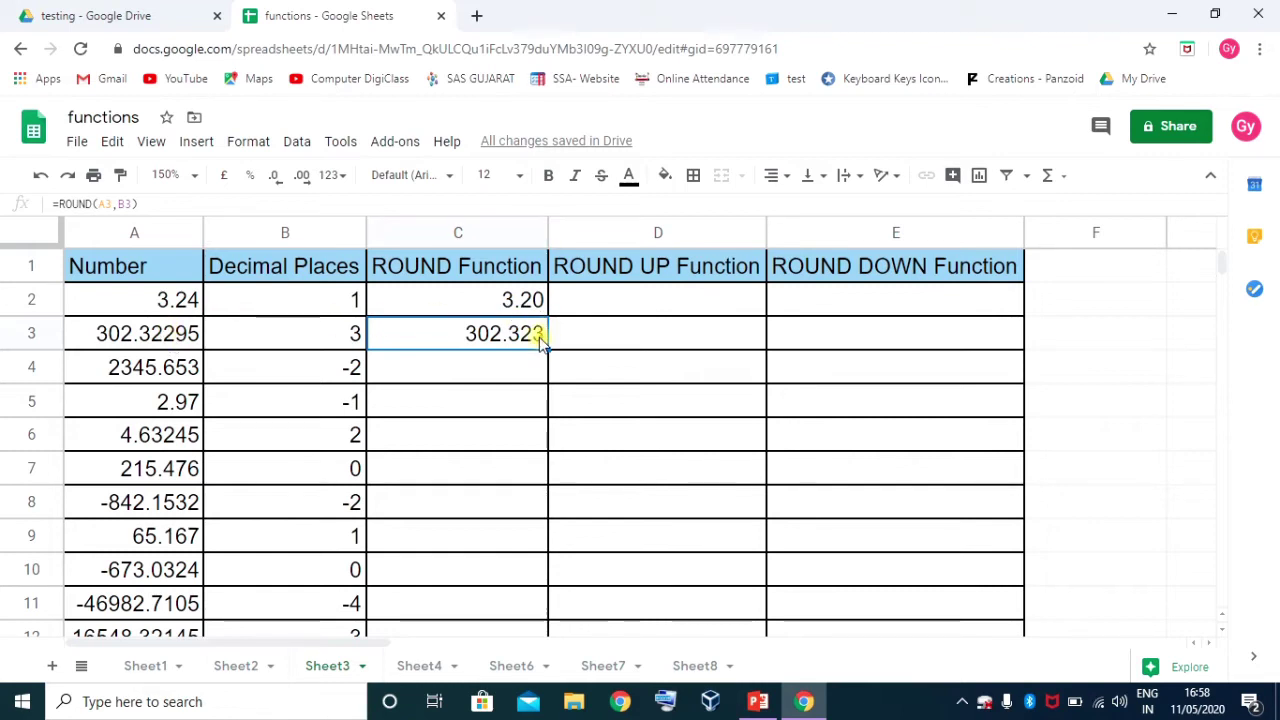
Change A3 to 302.32242 and fill the ROUND formula into C4, giving 2300
left_click(190, 336)
double_click(183, 337)
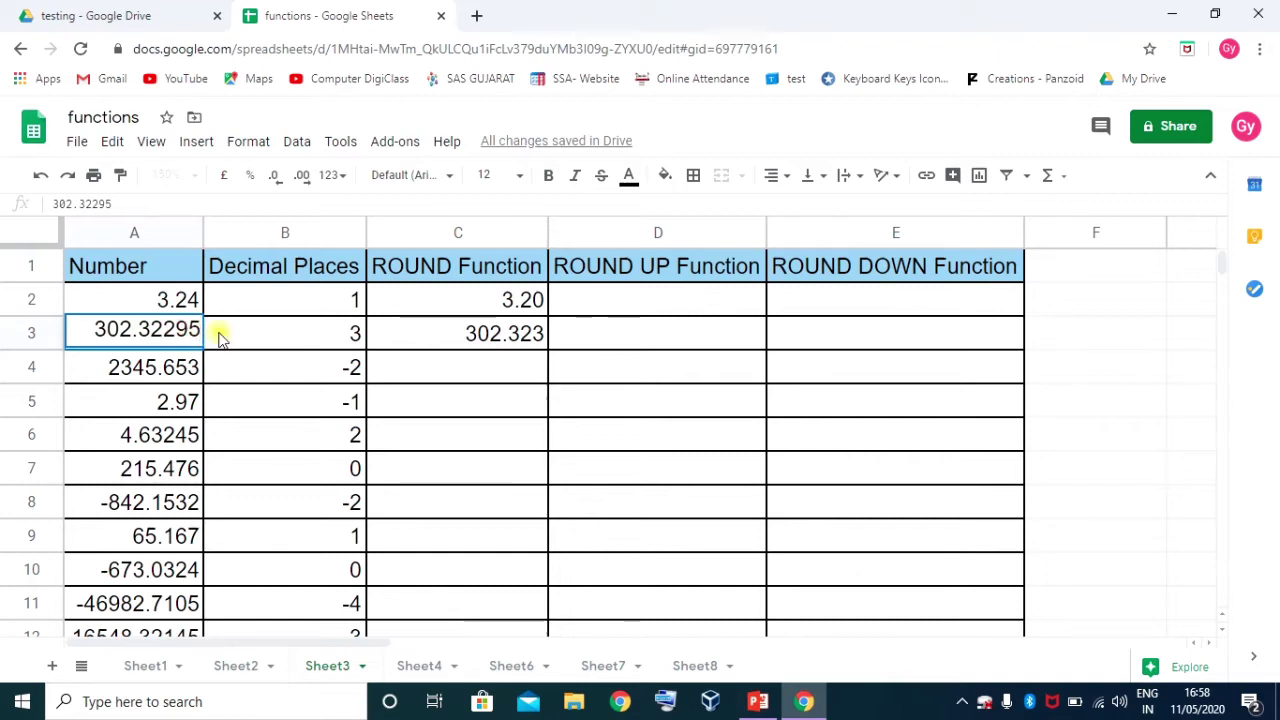
key("BackSpace")
key("BackSpace")
type("4")
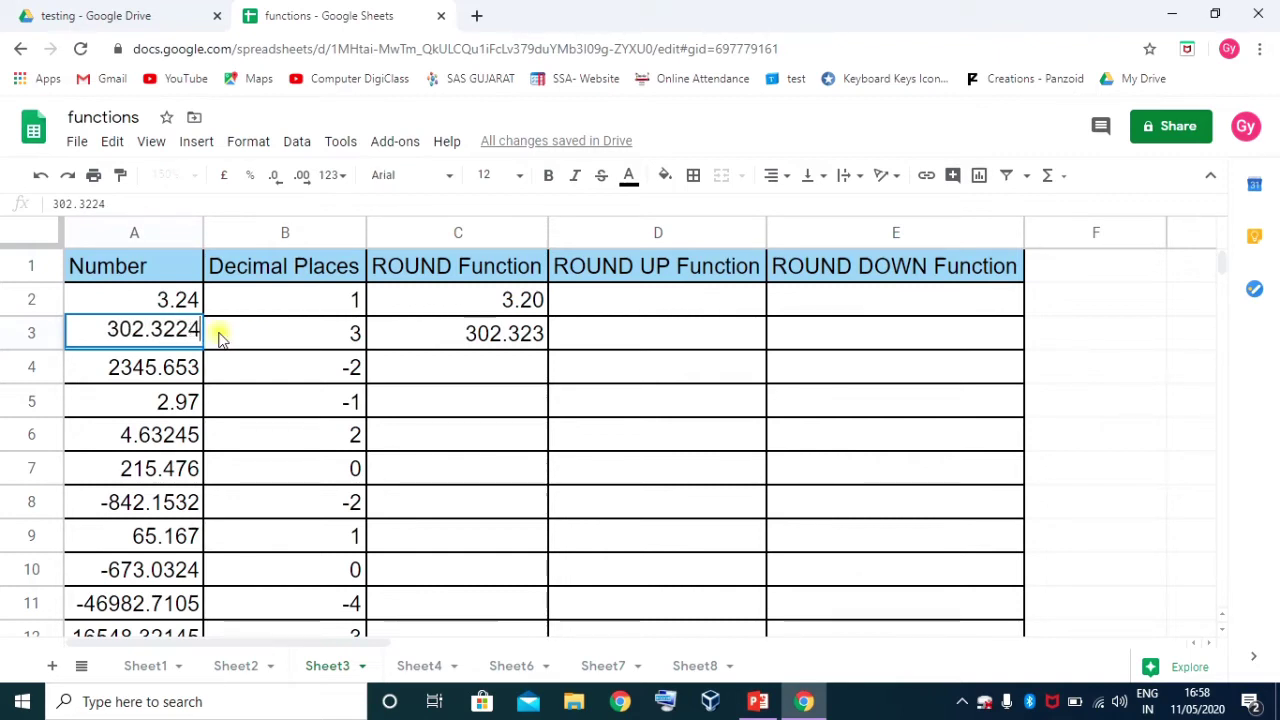
type("2")
key("Return")
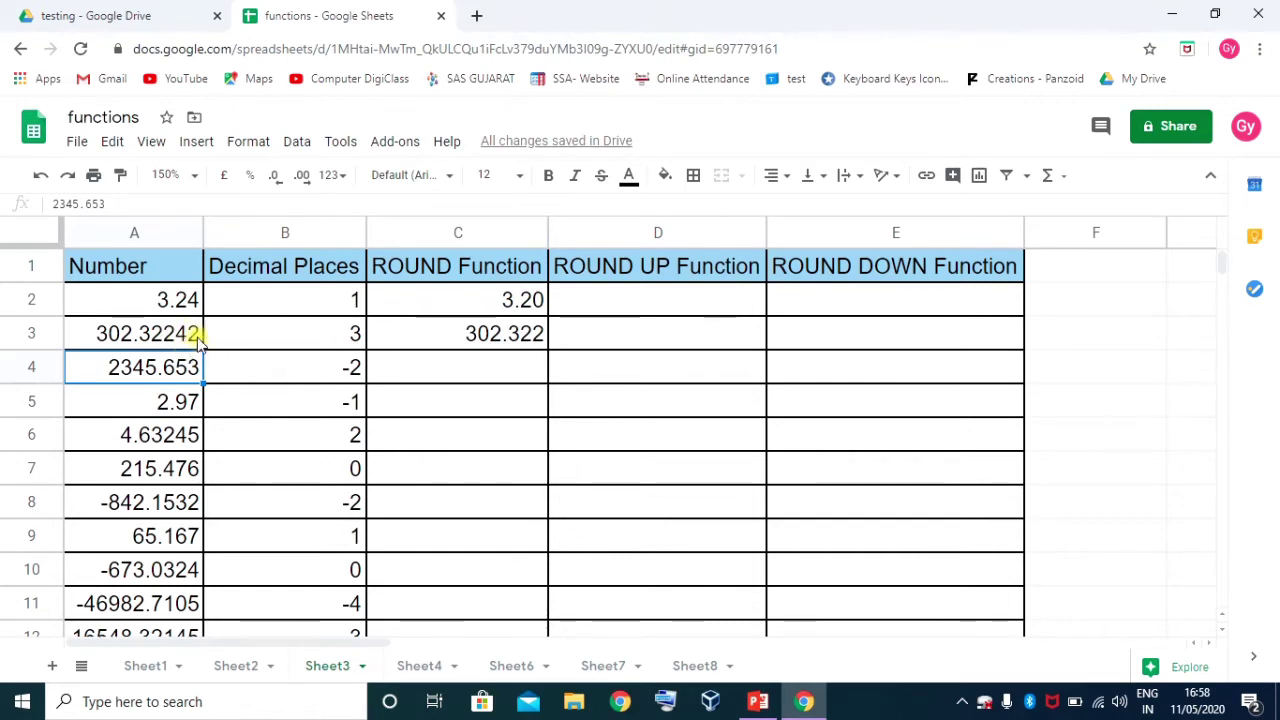
left_click(515, 338)
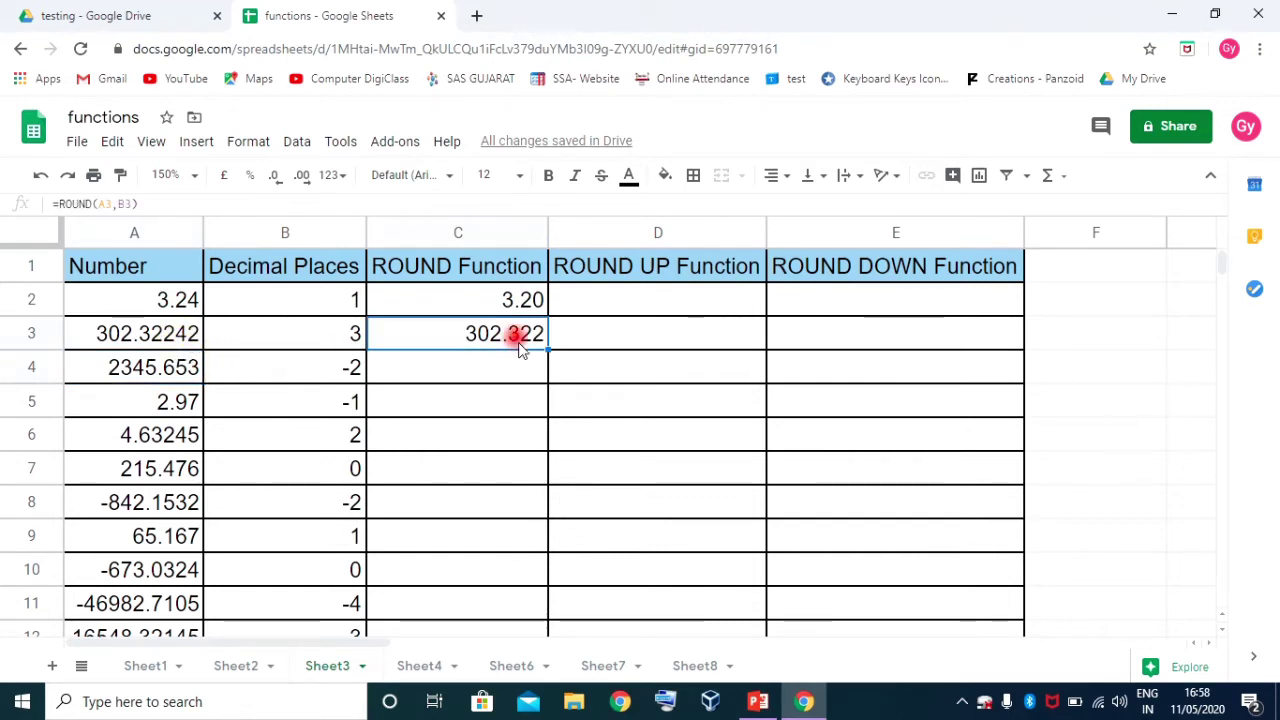
left_click_drag(545, 366, 543, 366)
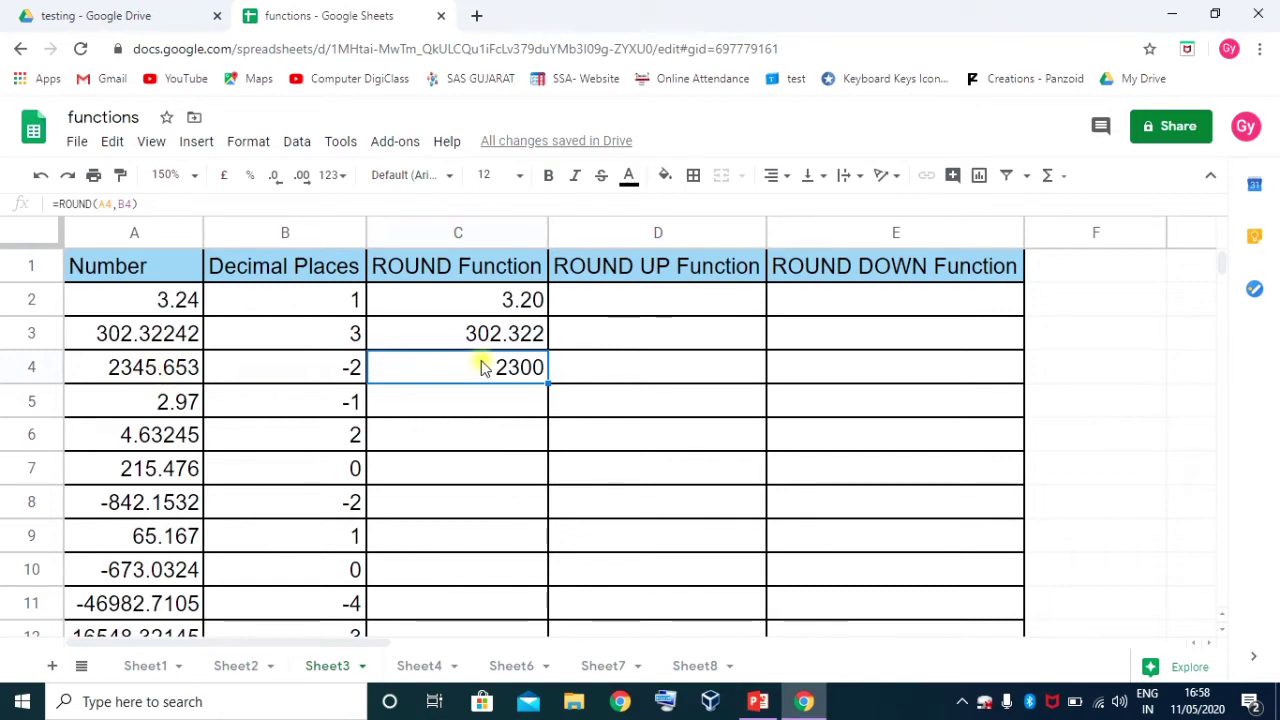
Try 0, 1 and -1 as B4's decimal places to see how C4 changes
left_click(344, 370)
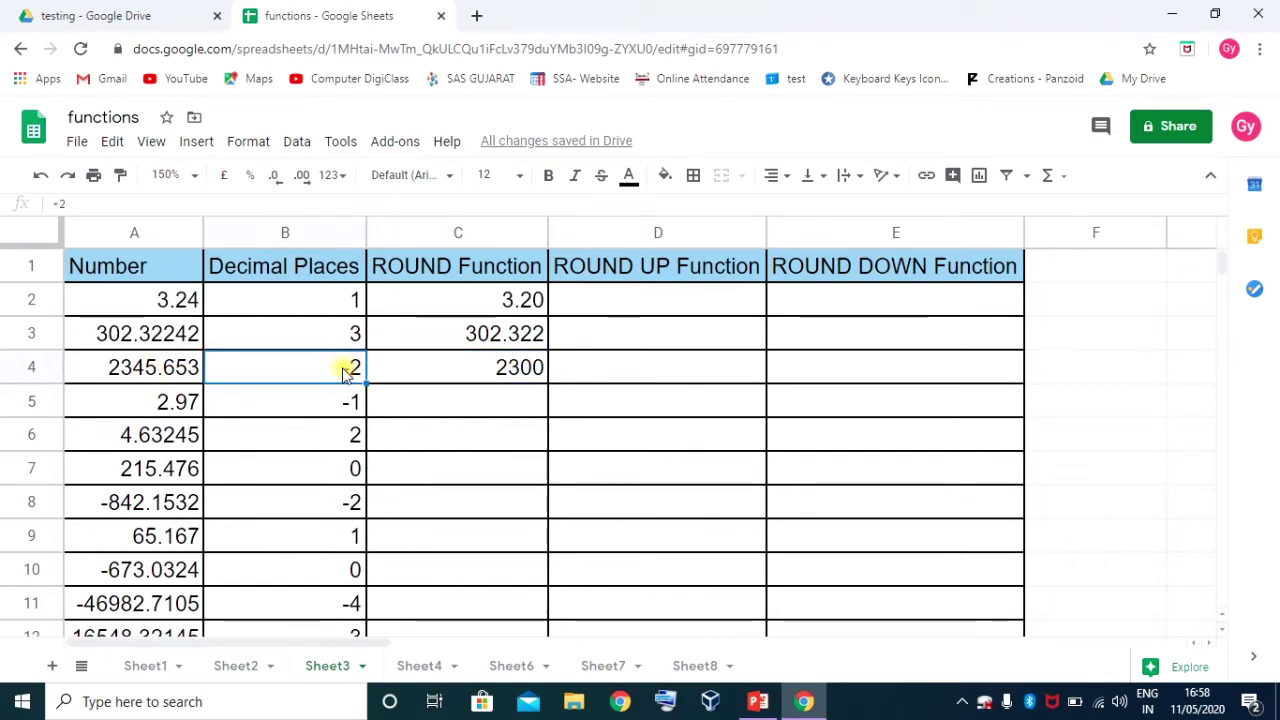
type("0")
key("Return")
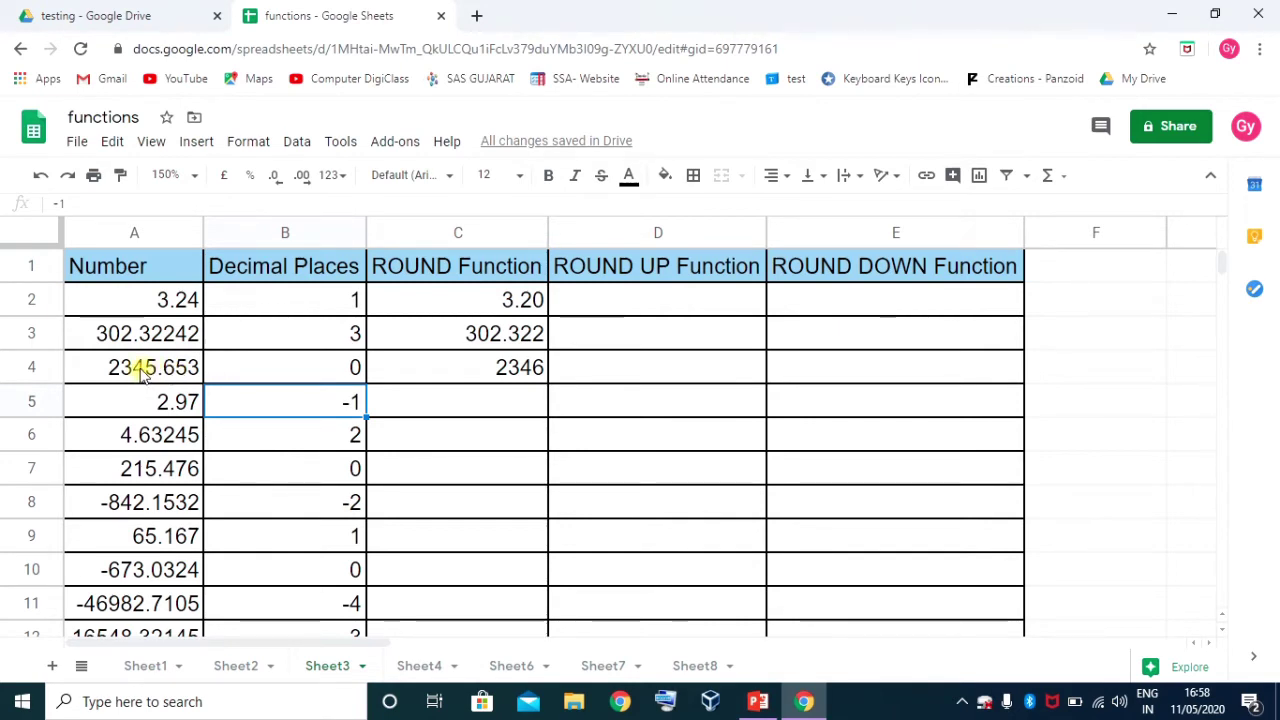
left_click(350, 368)
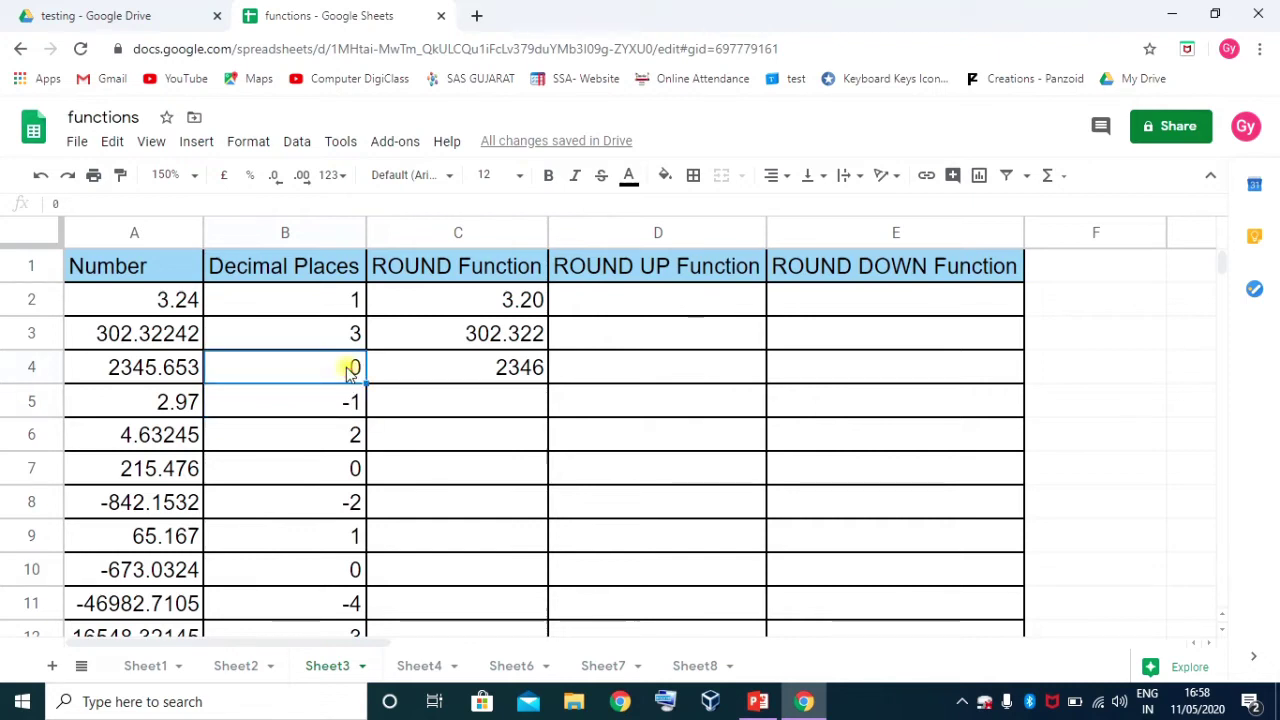
type("1")
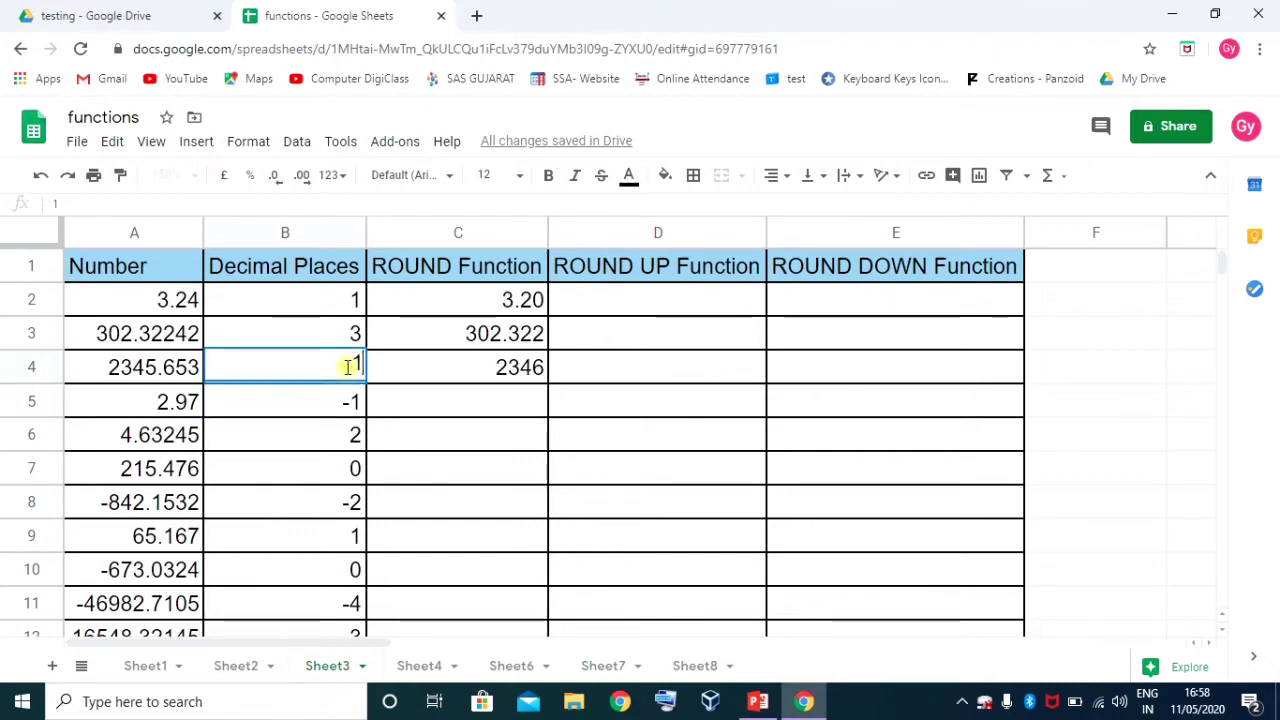
key("Return")
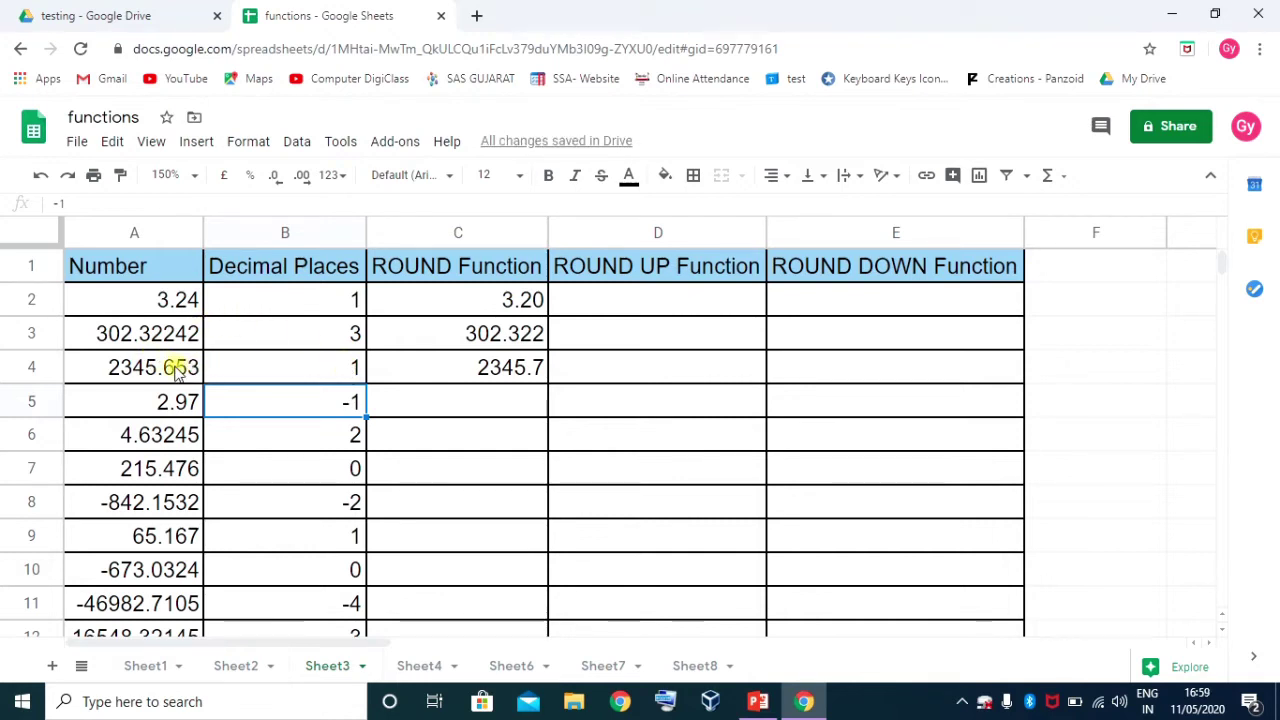
left_click(328, 368)
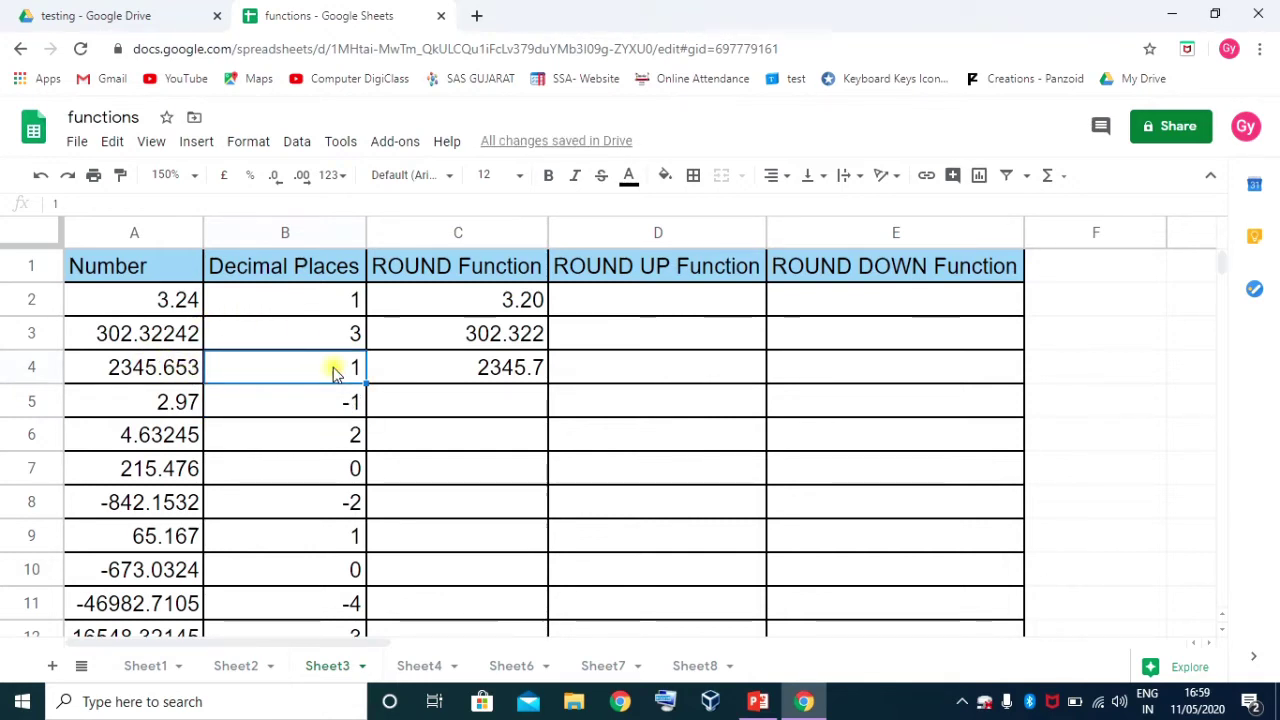
type("-")
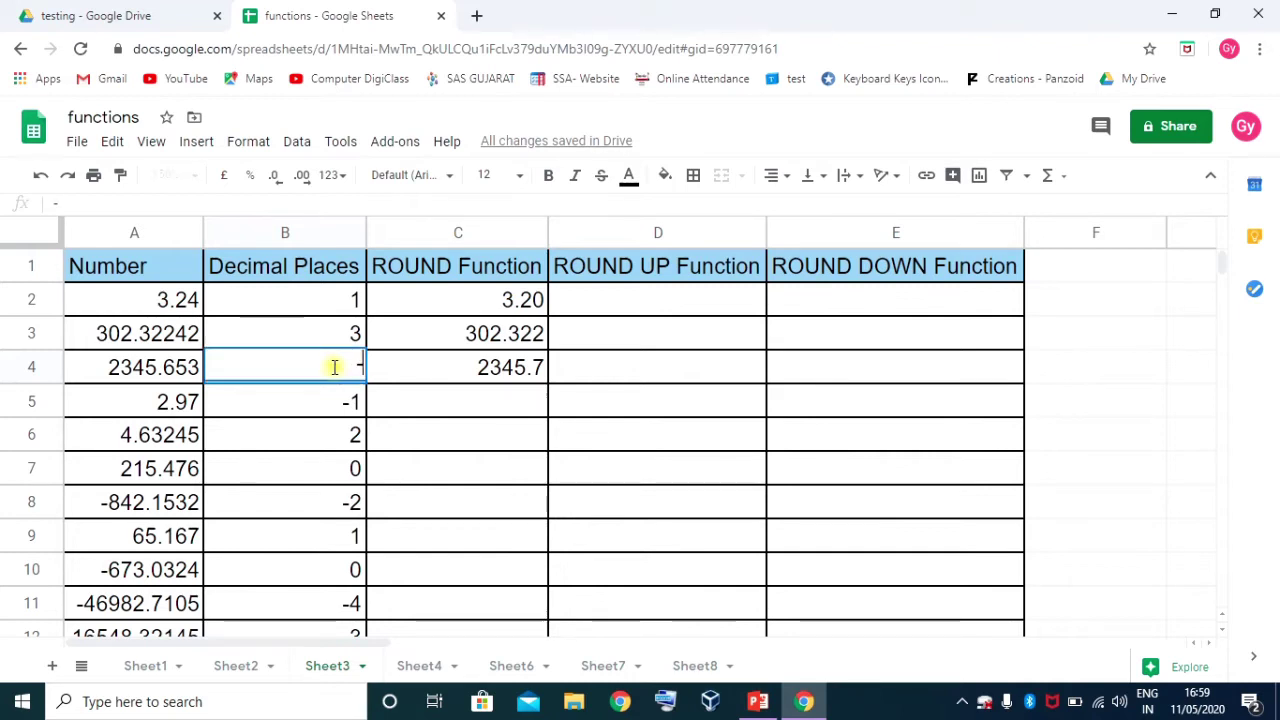
key("Return")
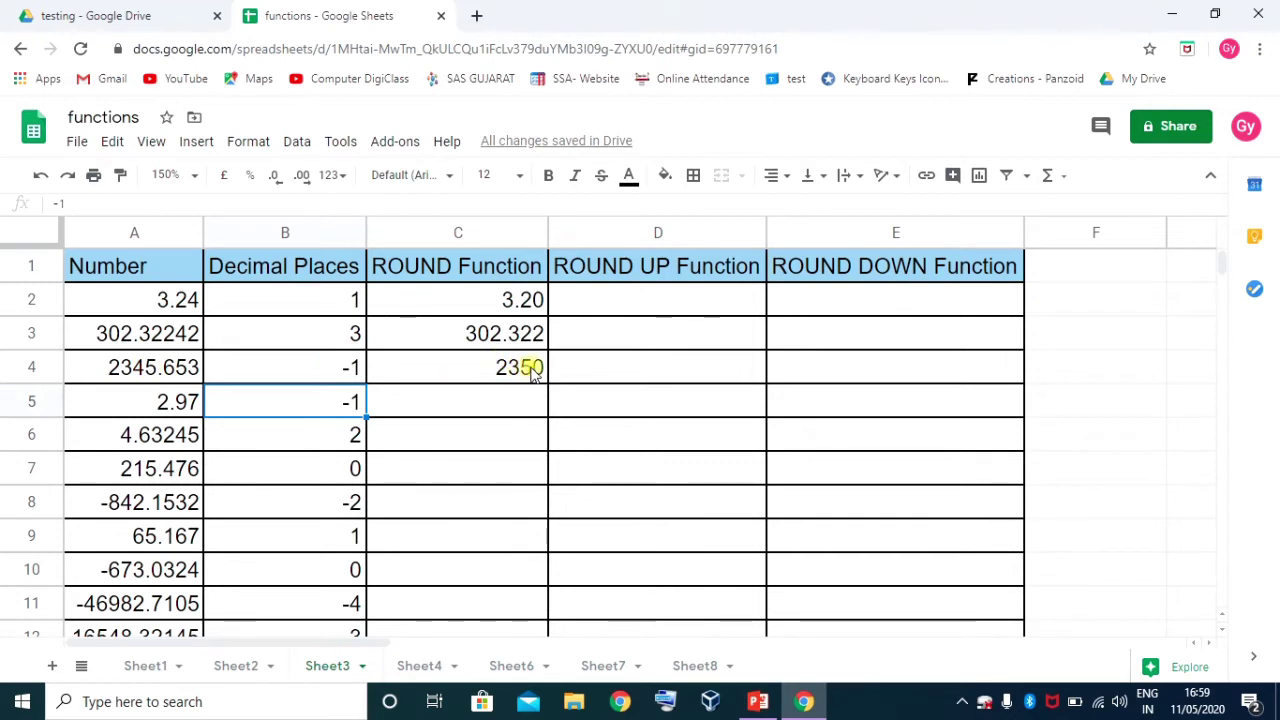
Enter -2 and then -3 as B4's decimal places
left_click(338, 371)
type("-")
key("Return")
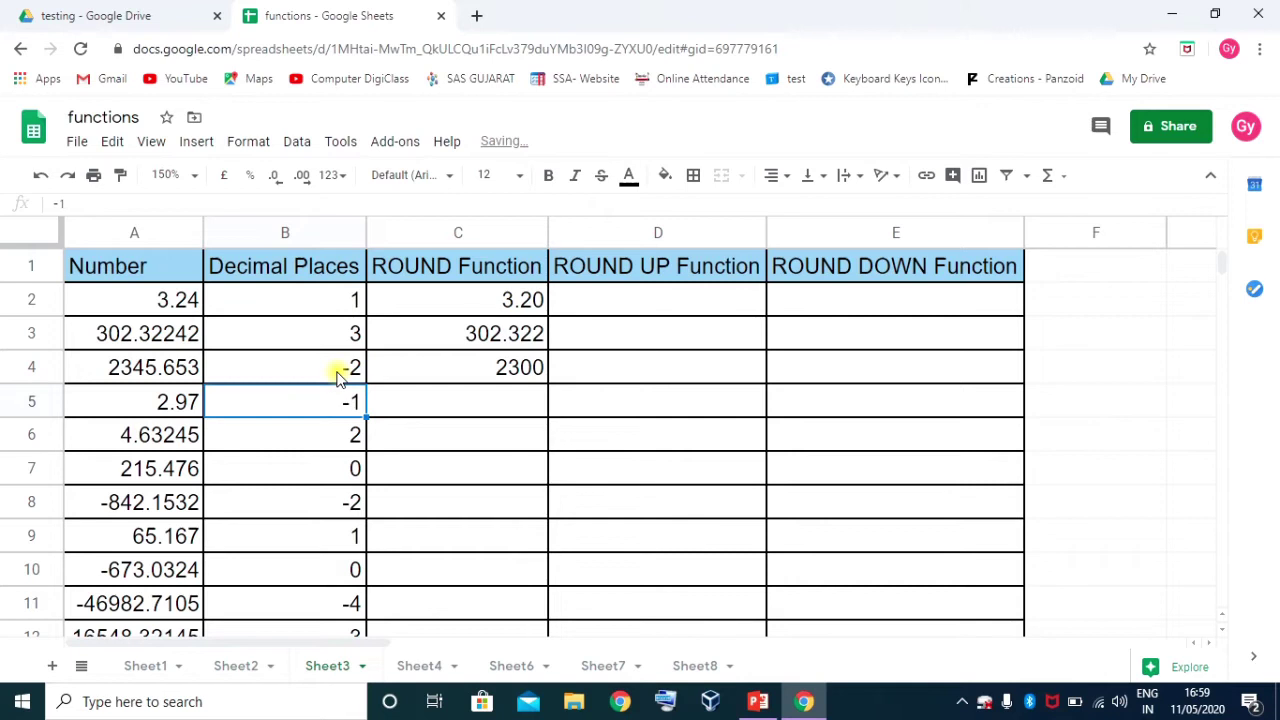
left_click(338, 371)
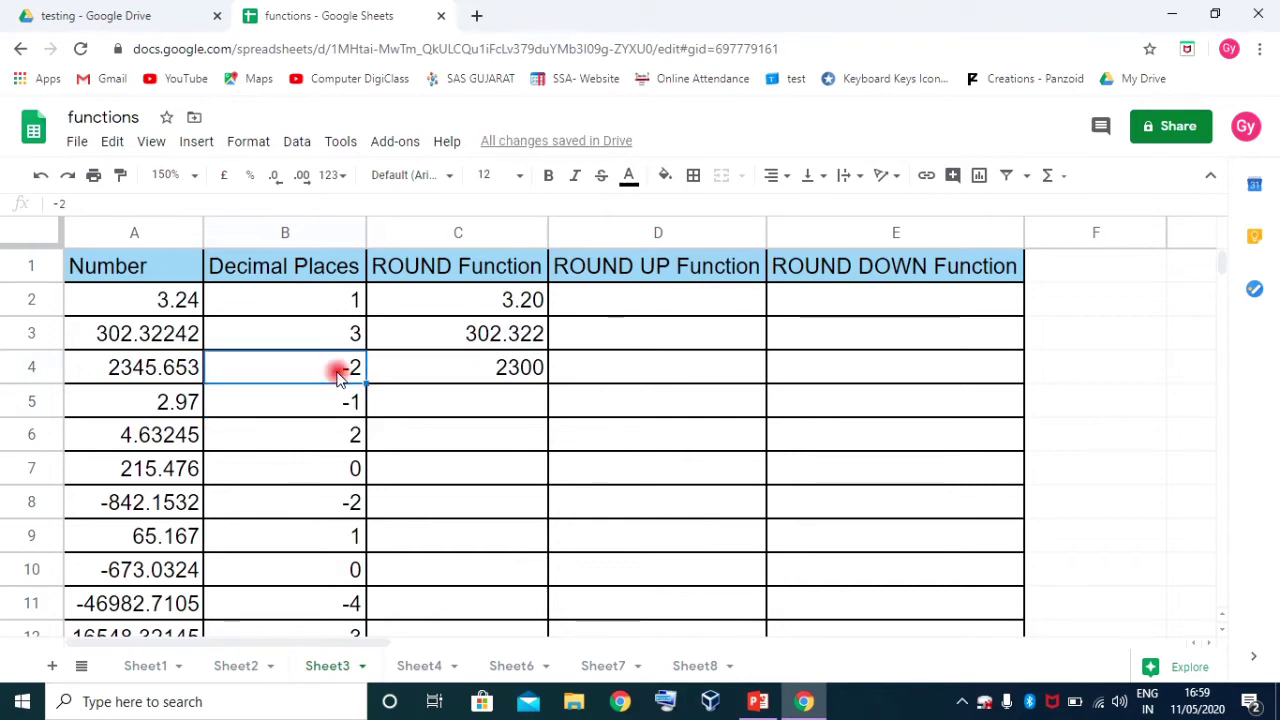
type("-")
key("BackSpace")
type("3")
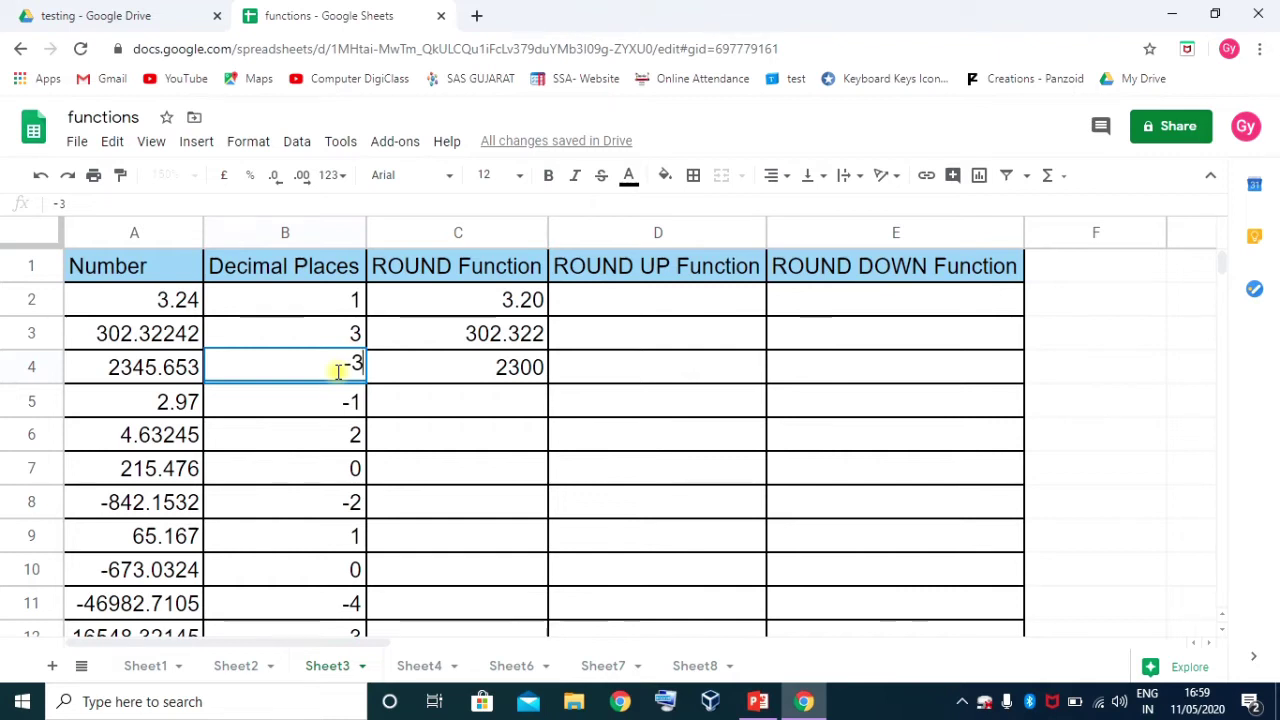
key("Return")
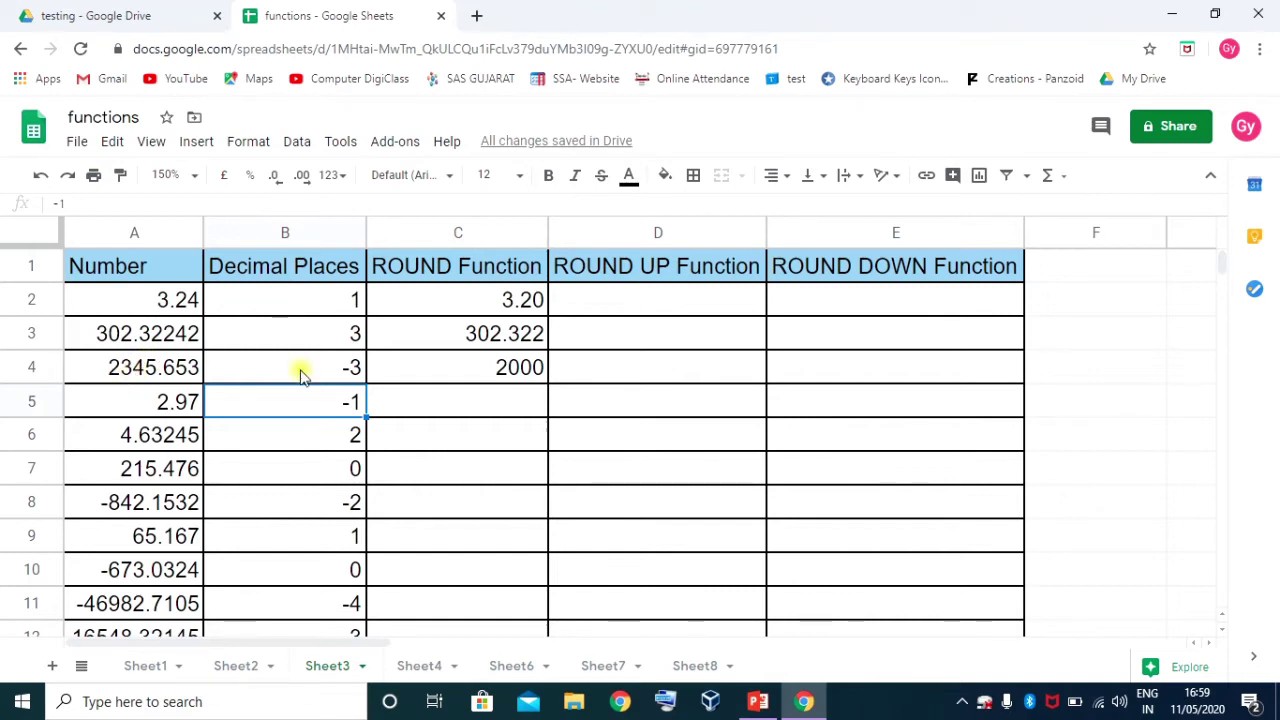
Fill the ROUND formula from C4 down to C13 and check the result in C7
left_click(486, 366)
left_click_drag(547, 378, 530, 418)
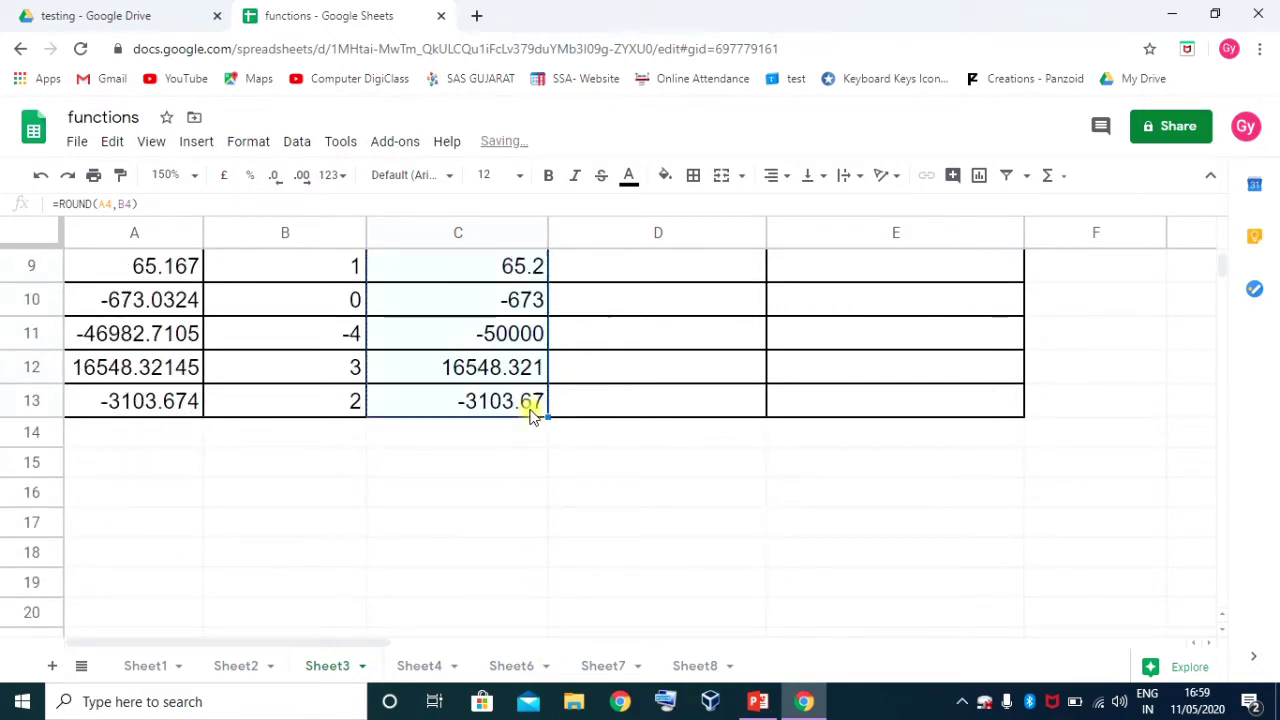
scroll(530, 418, "up", 3)
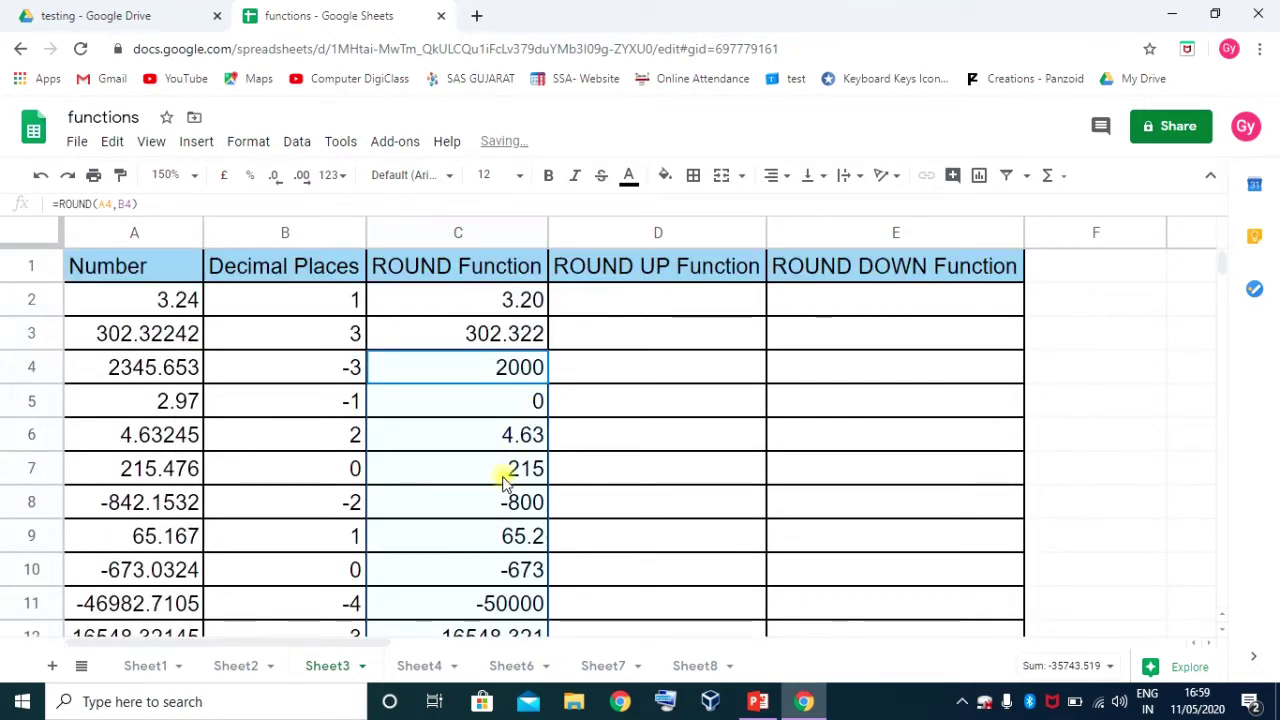
left_click(501, 470)
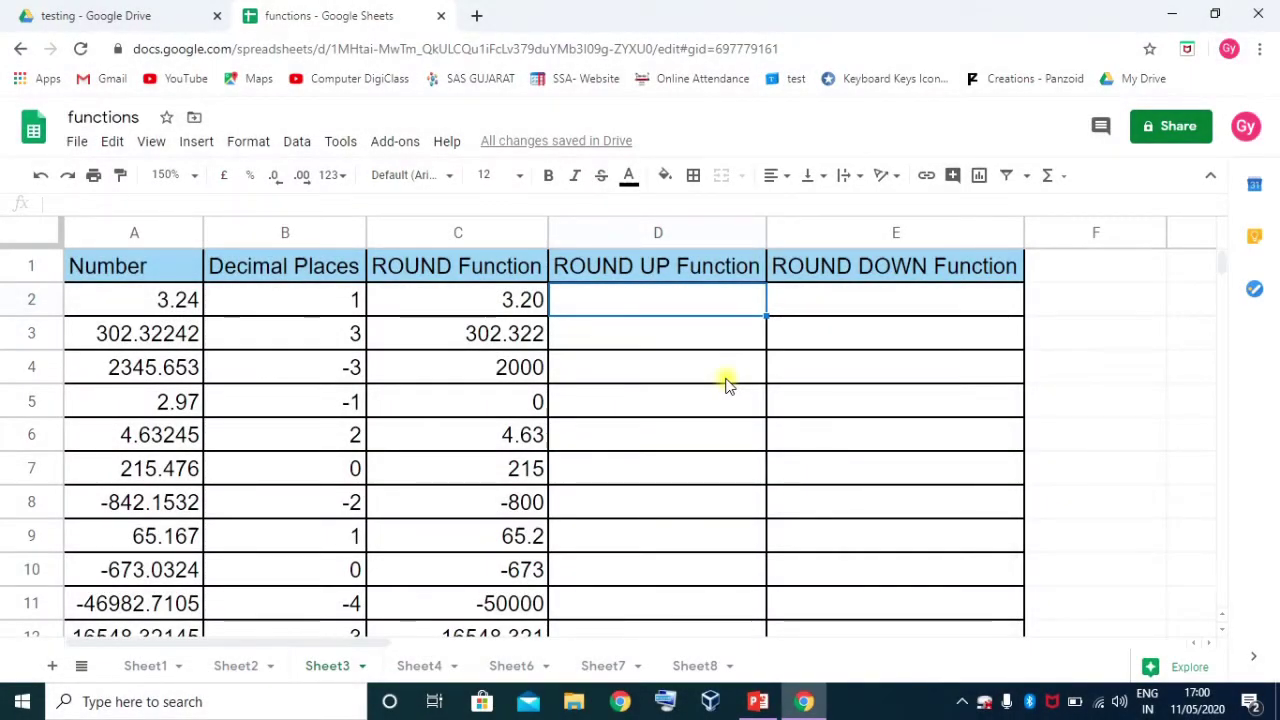
Review the ROUND formula in C2 and the number in A2, then select D2
left_click(503, 296)
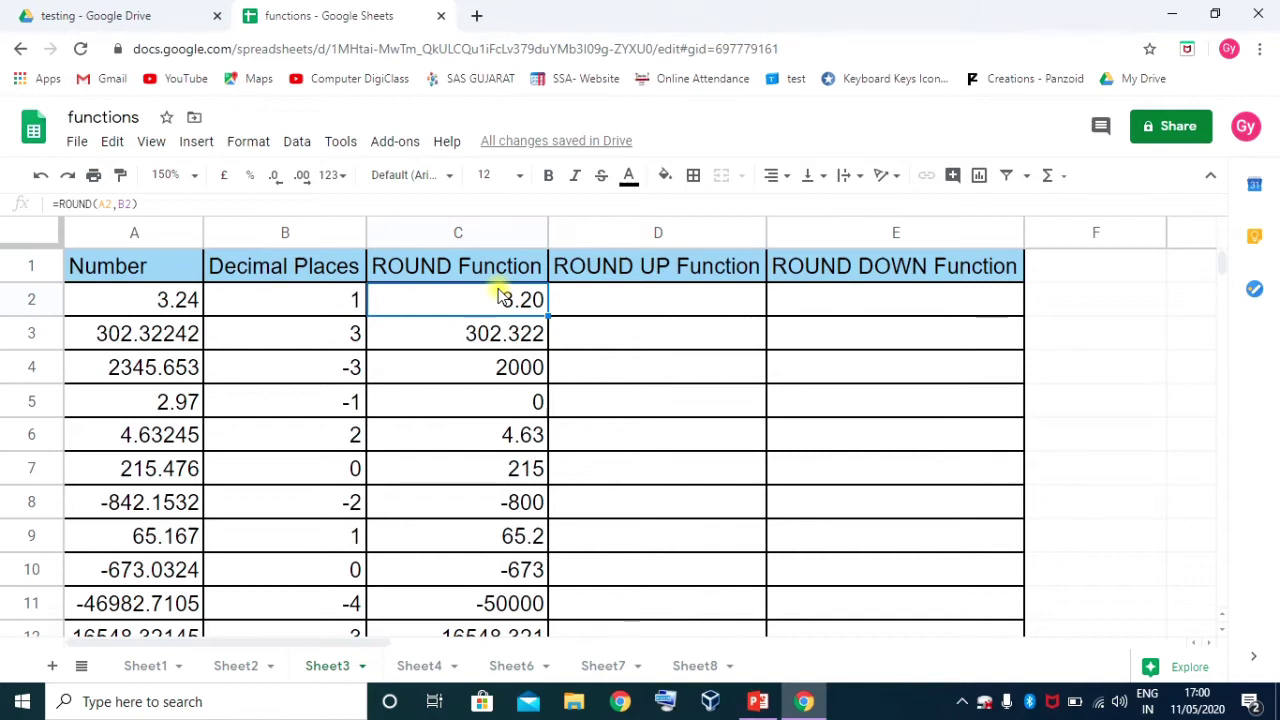
left_click(172, 301)
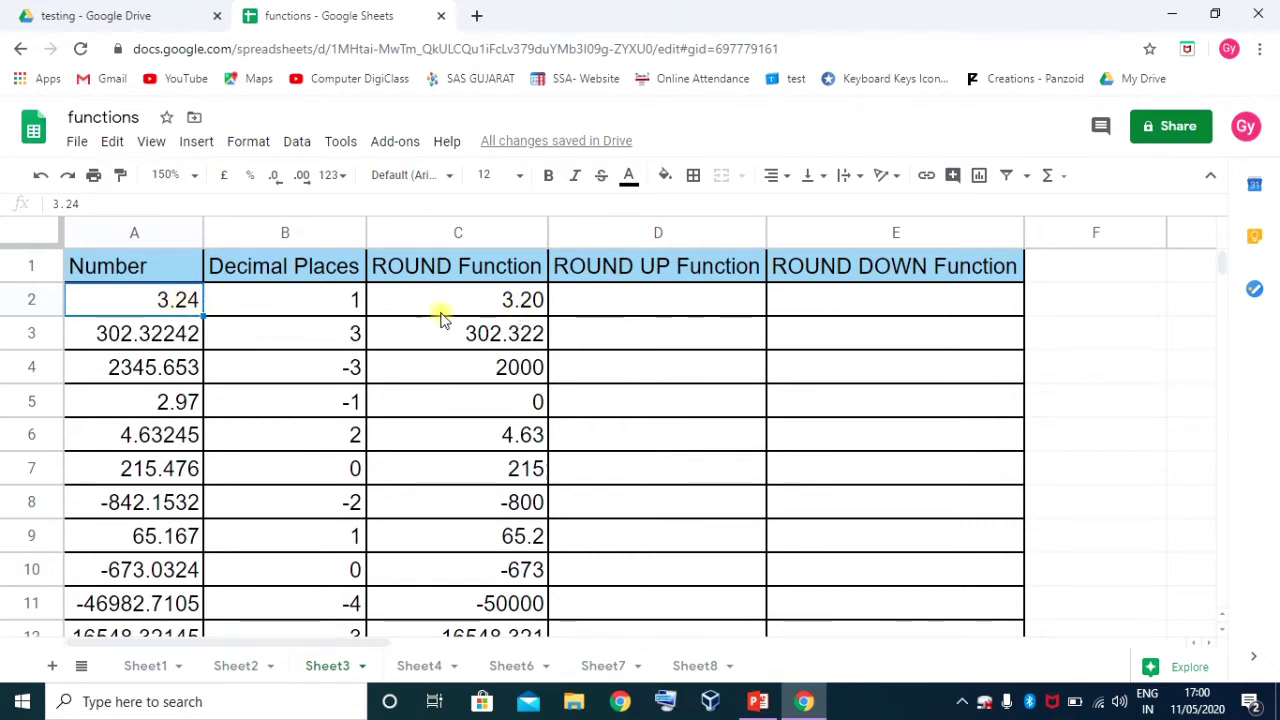
left_click(622, 311)
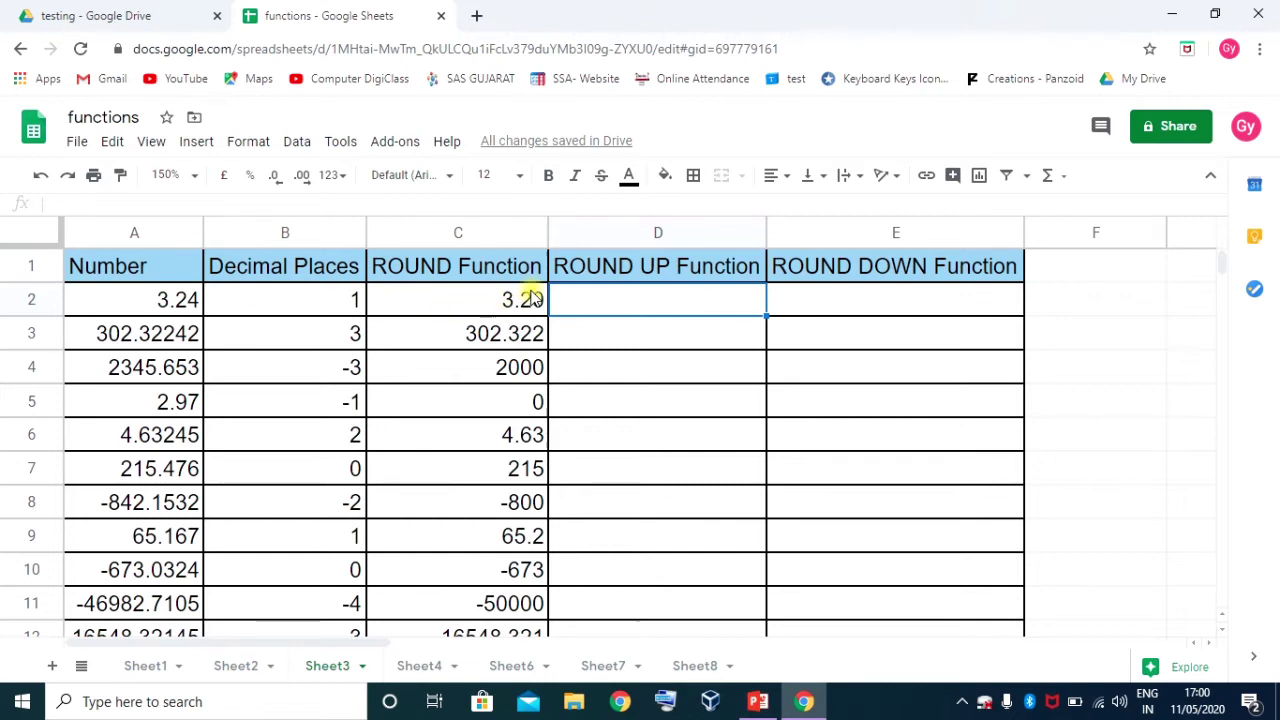
Enter =ROUNDUP(A2,B2) in D2, returning 3.3
type("=")
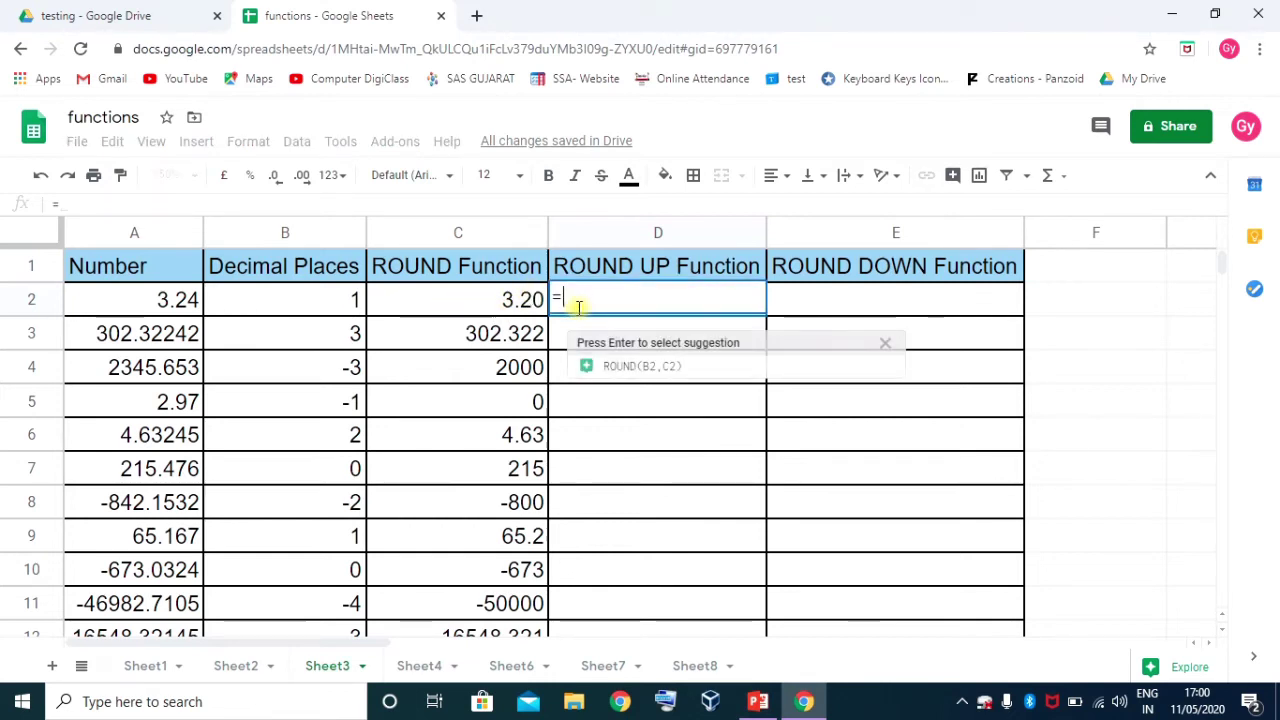
type("roundup")
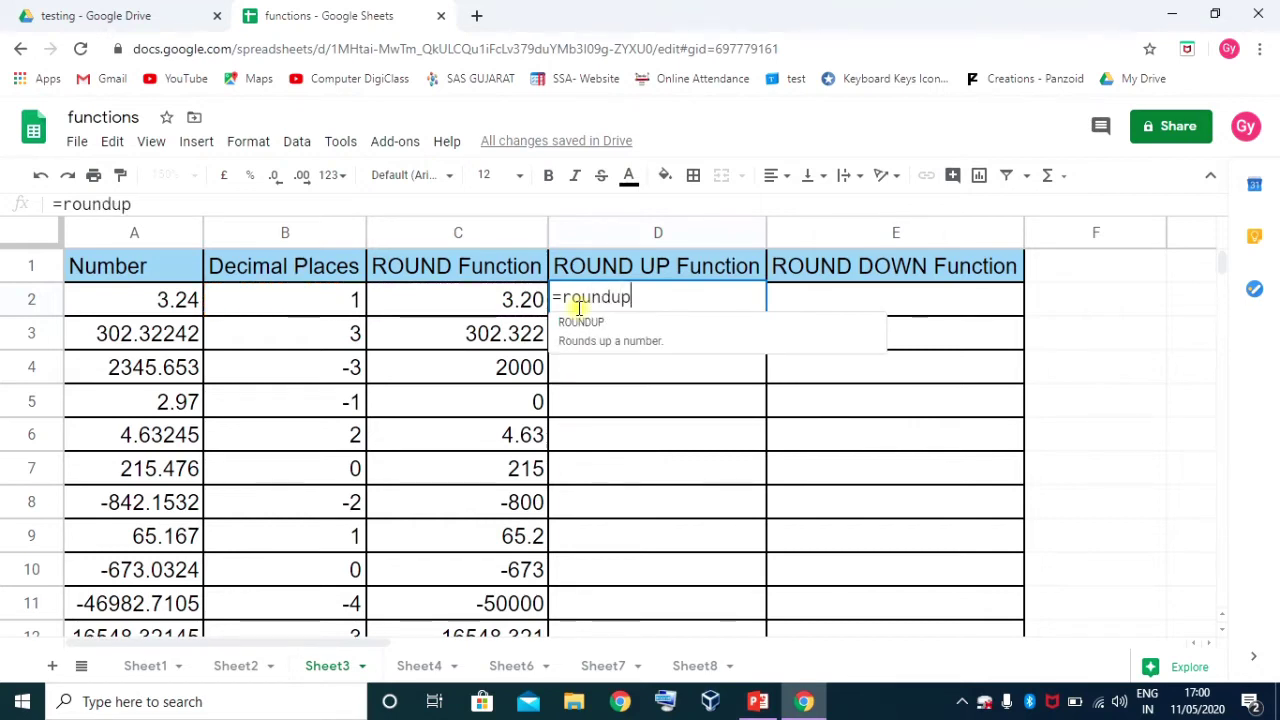
key("Tab")
left_click(138, 302)
type(",")
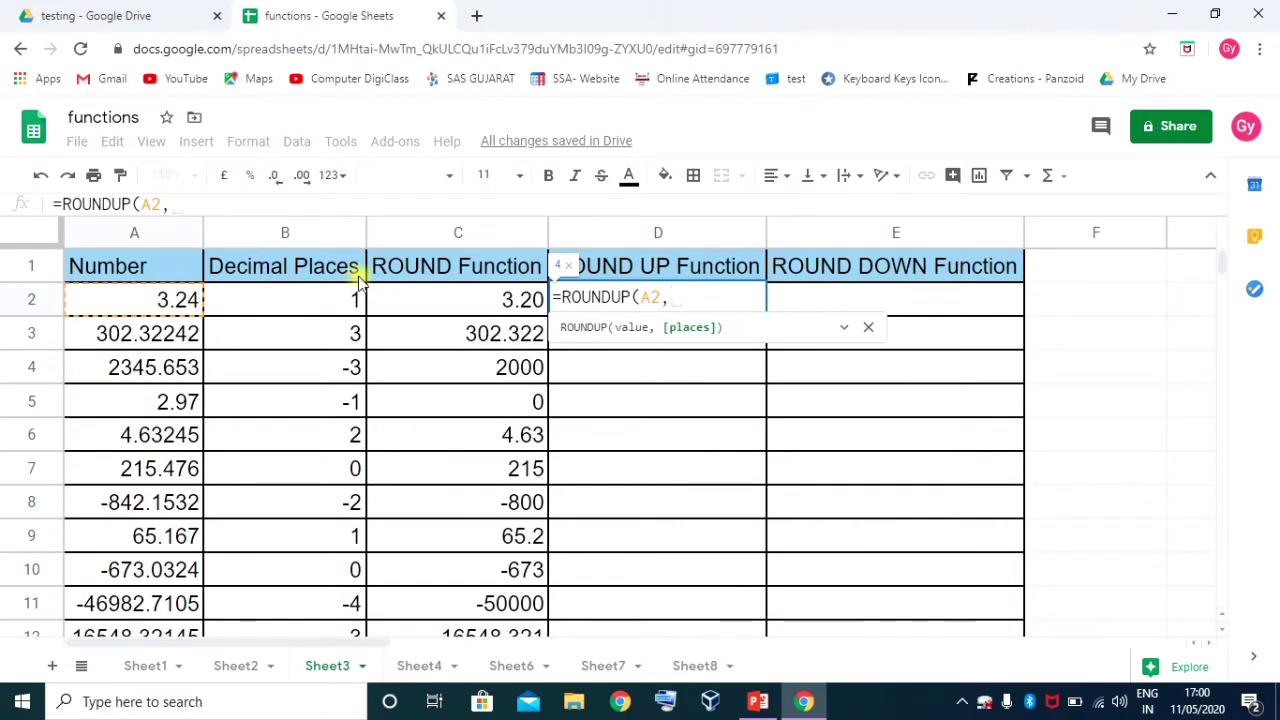
left_click(323, 300)
type(")")
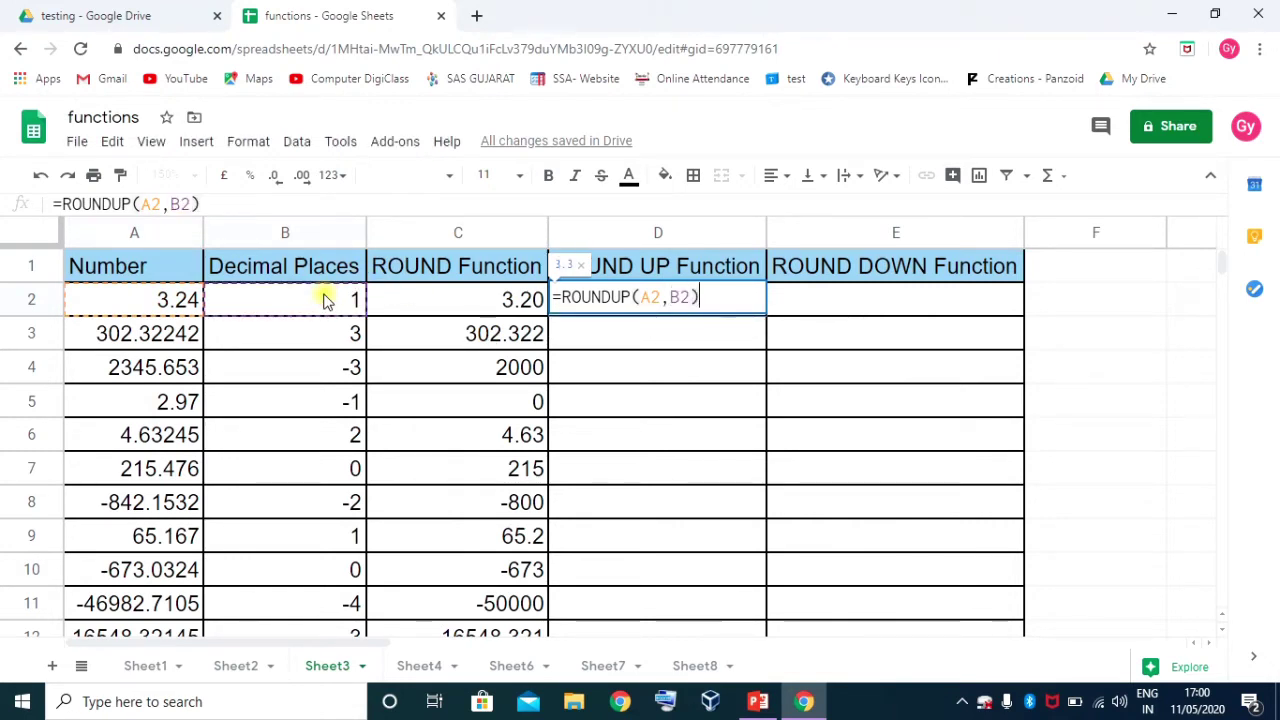
key("Return")
Compare D2's 3.3 with A2's 3.24 and C2's ROUND result of 3.20
left_click(728, 298)
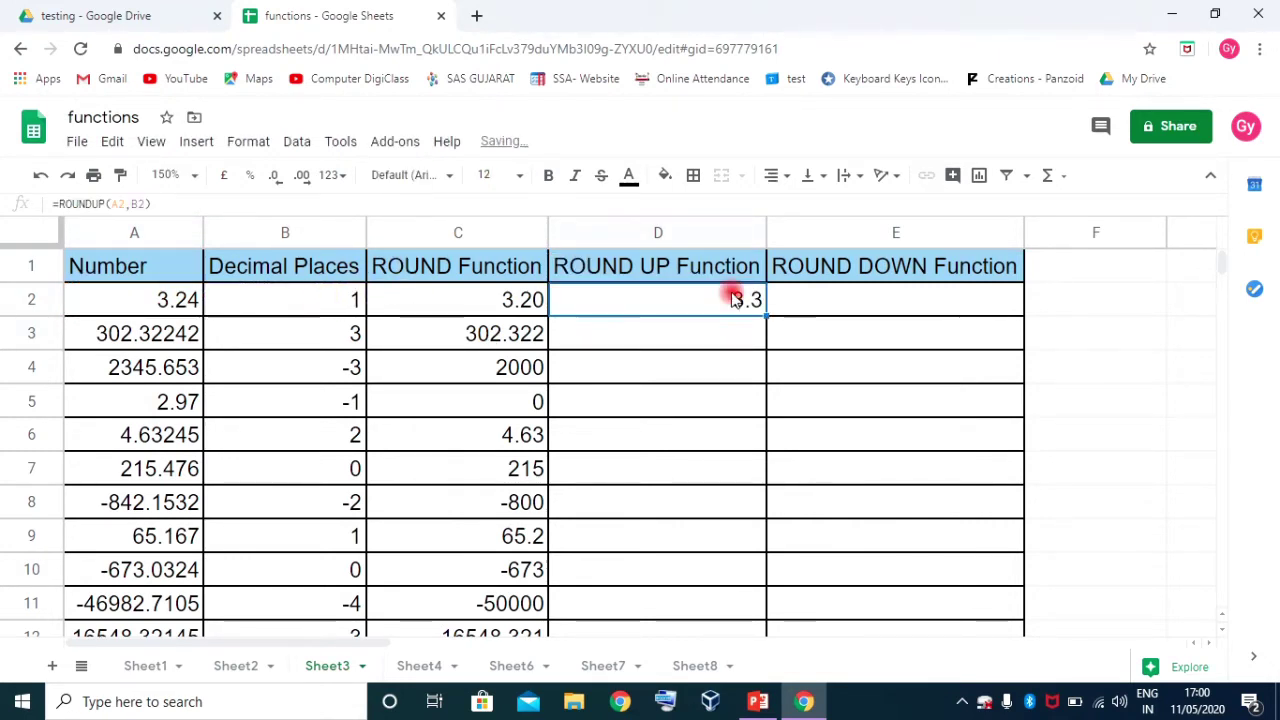
left_click(197, 299)
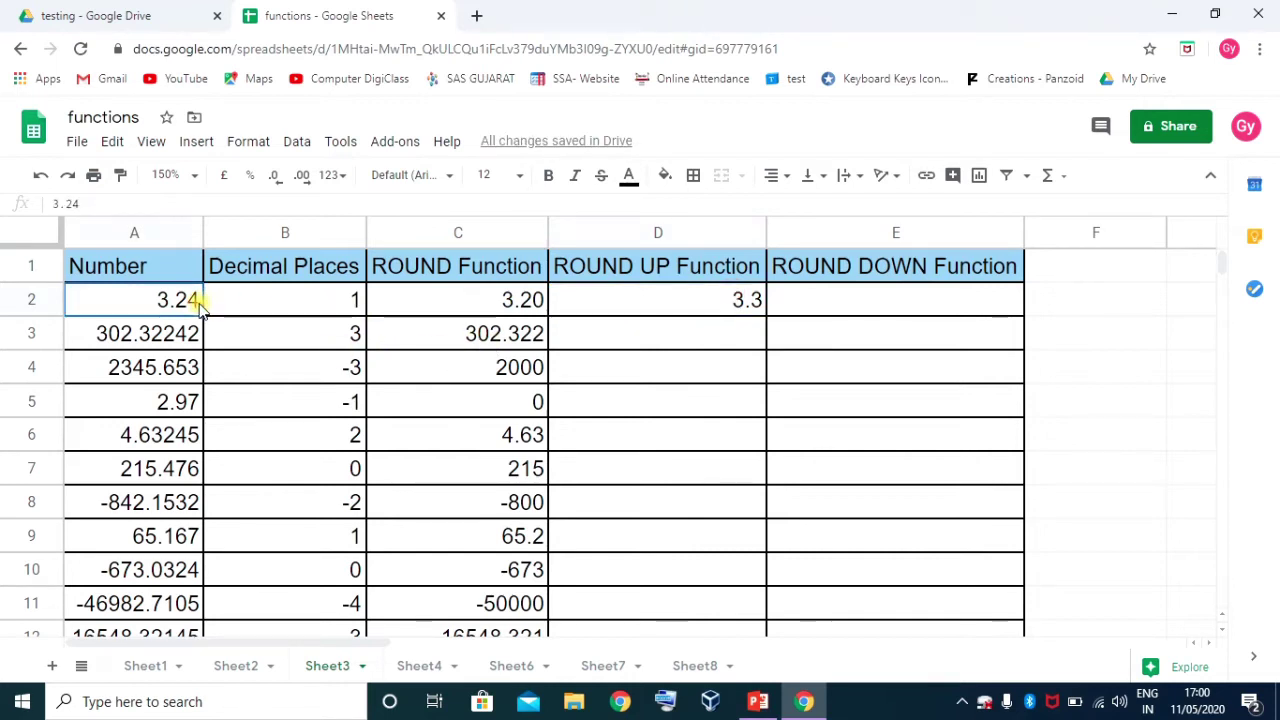
left_click(537, 305)
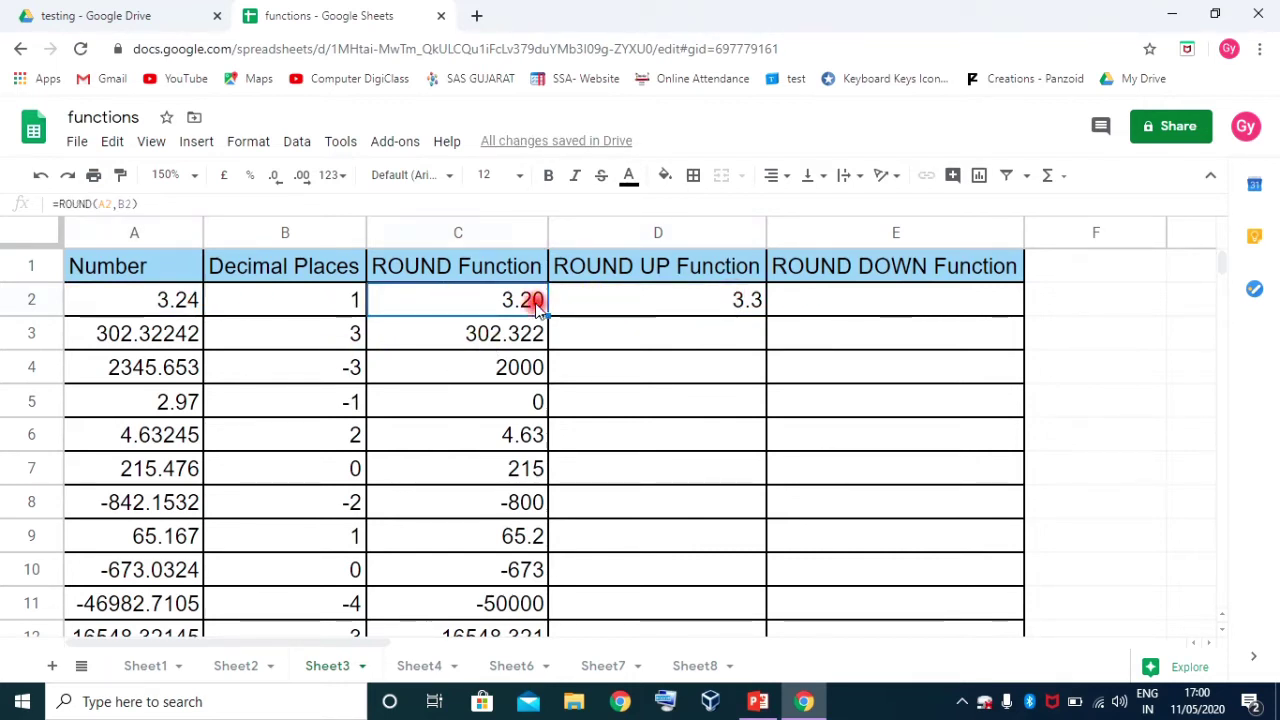
left_click(752, 307)
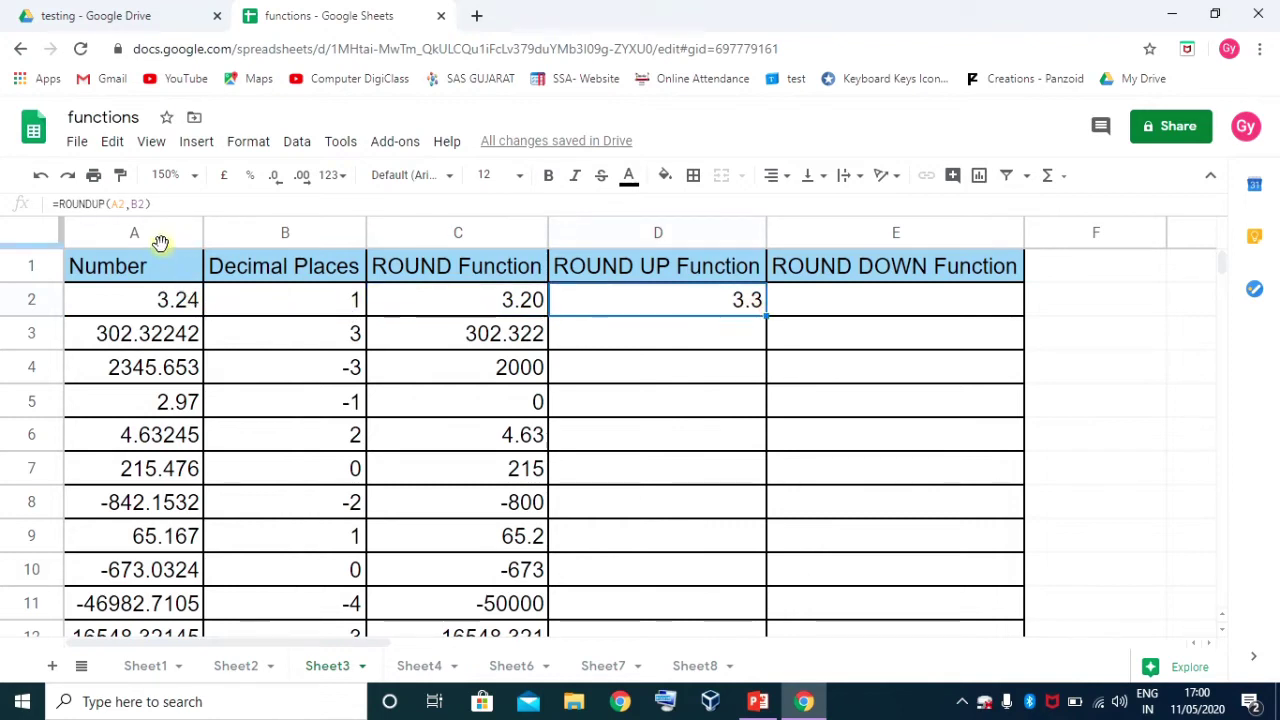
Change the number in A2 to 3.11
double_click(197, 300)
key("BackSpace")
key("BackSpace")
type("01")
key("Return")
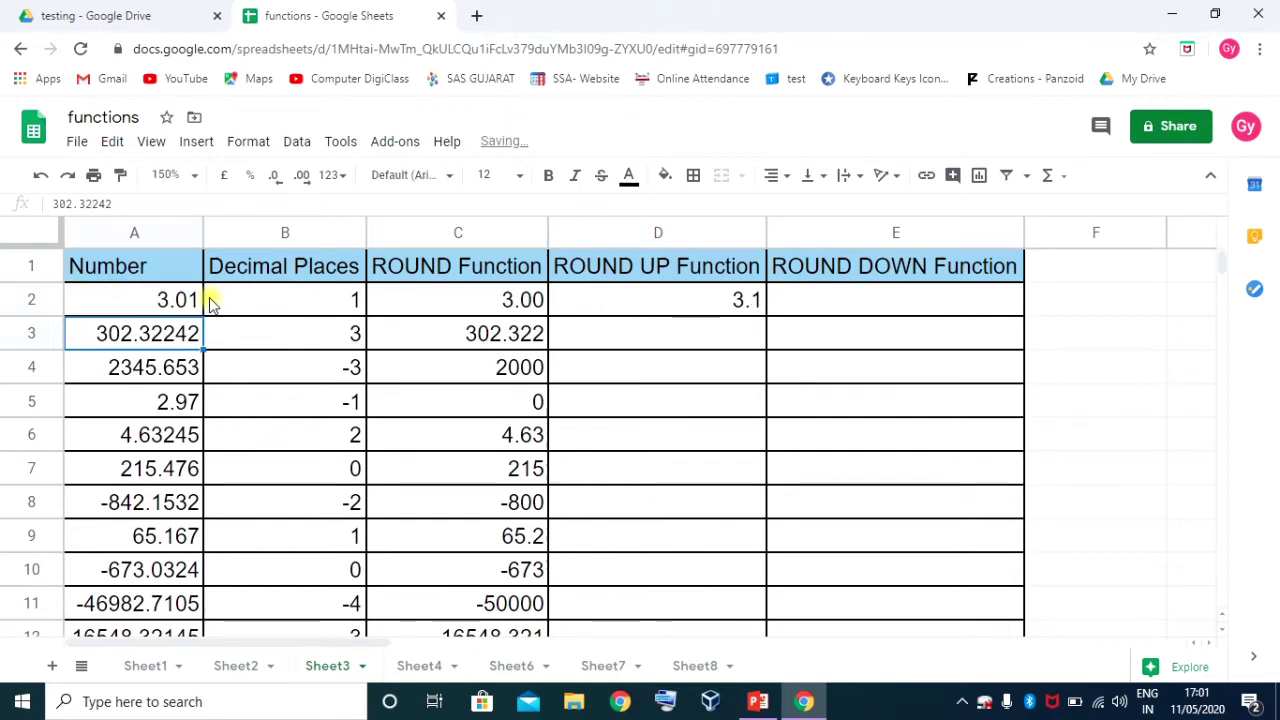
left_click(200, 299)
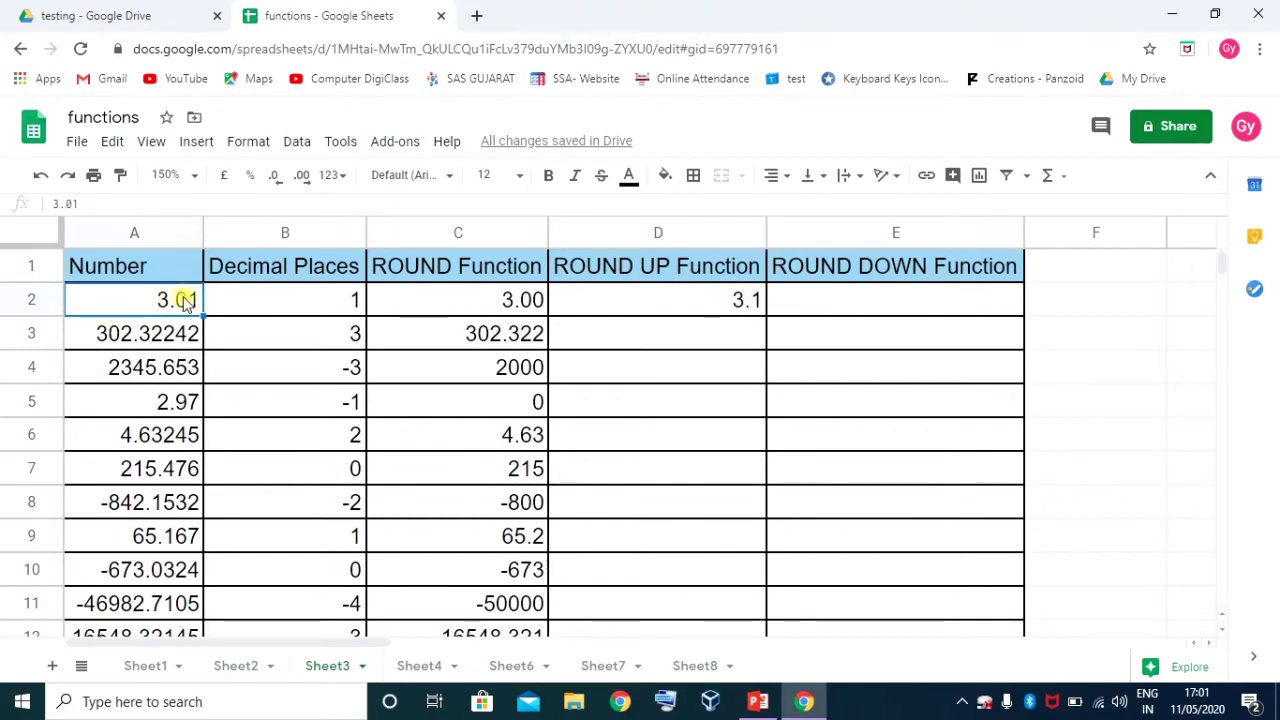
double_click(185, 296)
left_click_drag(188, 296, 176, 296)
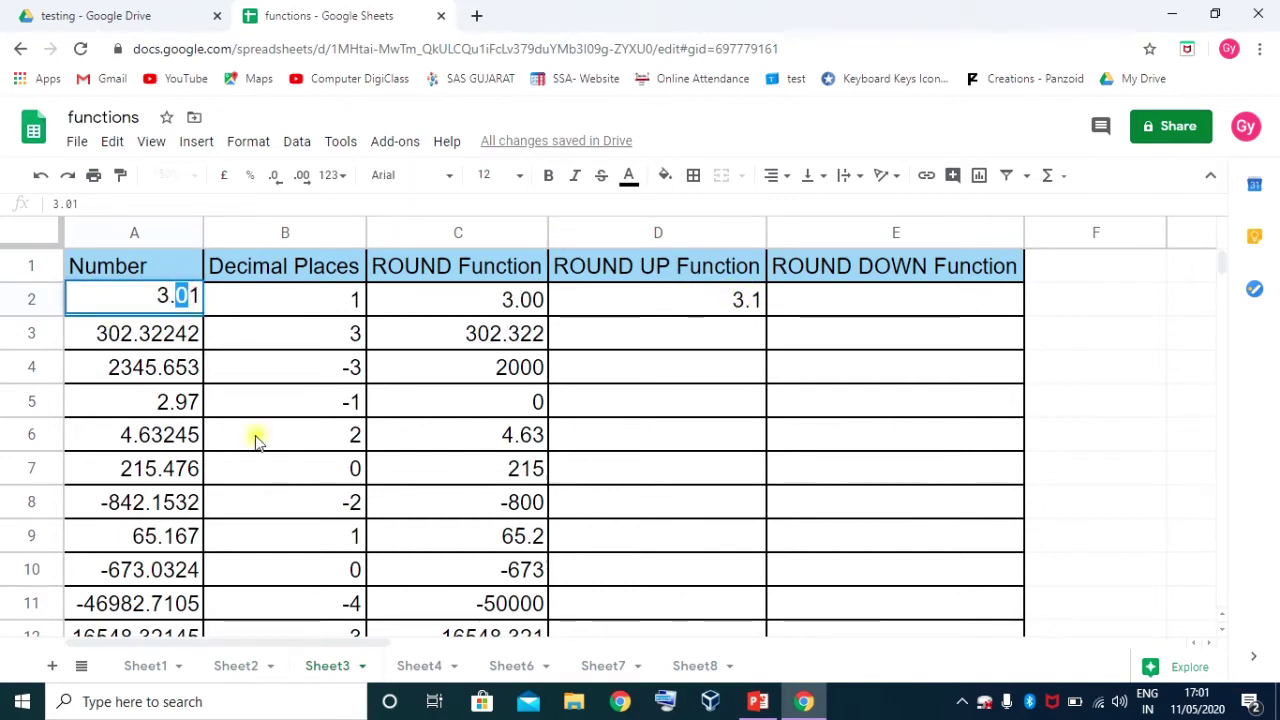
type("1")
key("Return")
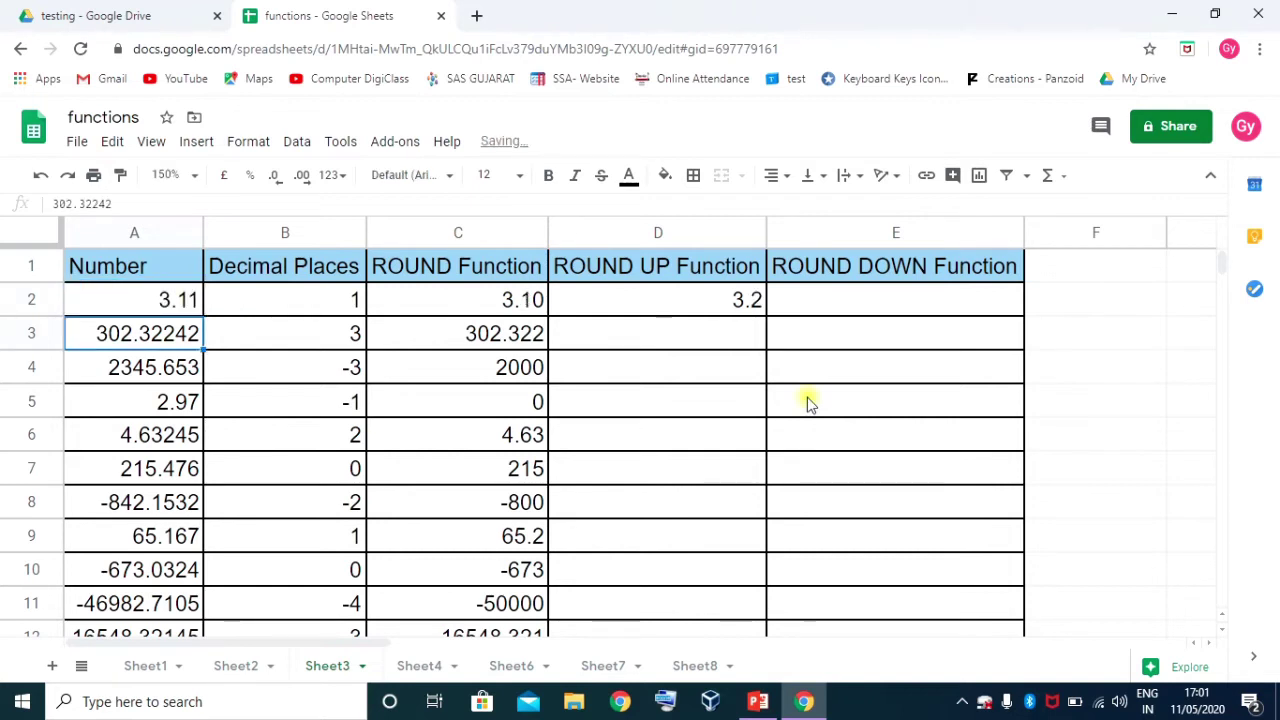
Copy the ROUNDUP formula from D2 down column D through row 13
left_click(750, 305)
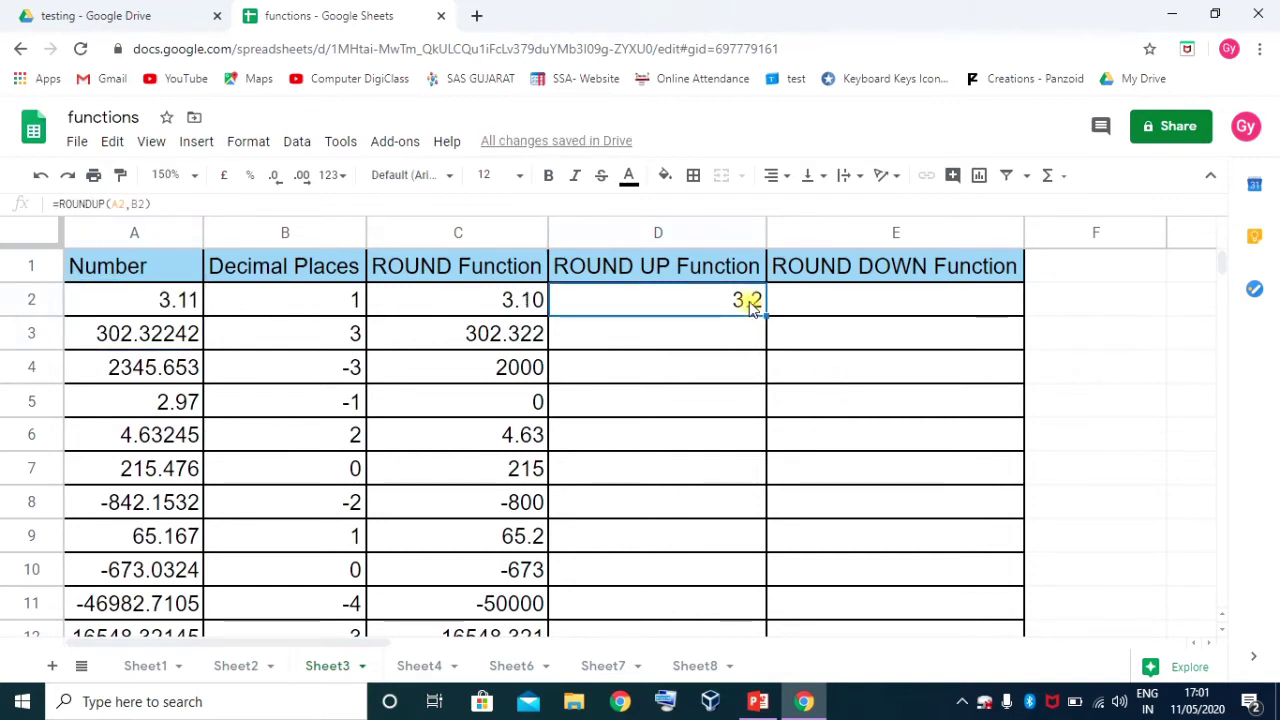
left_click(523, 302)
left_click(521, 300)
left_click(750, 300)
double_click(765, 316)
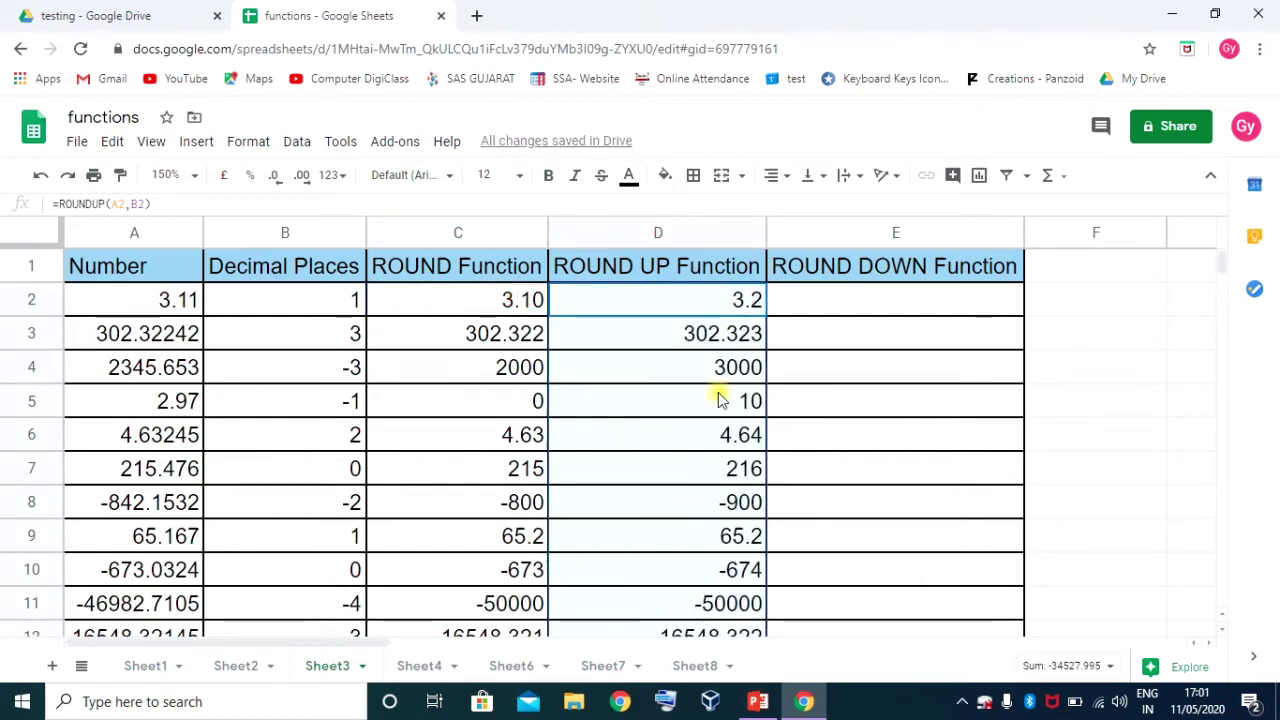
Compare row 3's decimal places, ROUND and ROUNDUP results
left_click(352, 333)
left_click(480, 333)
left_click(770, 333)
left_click(738, 333)
left_click(528, 335)
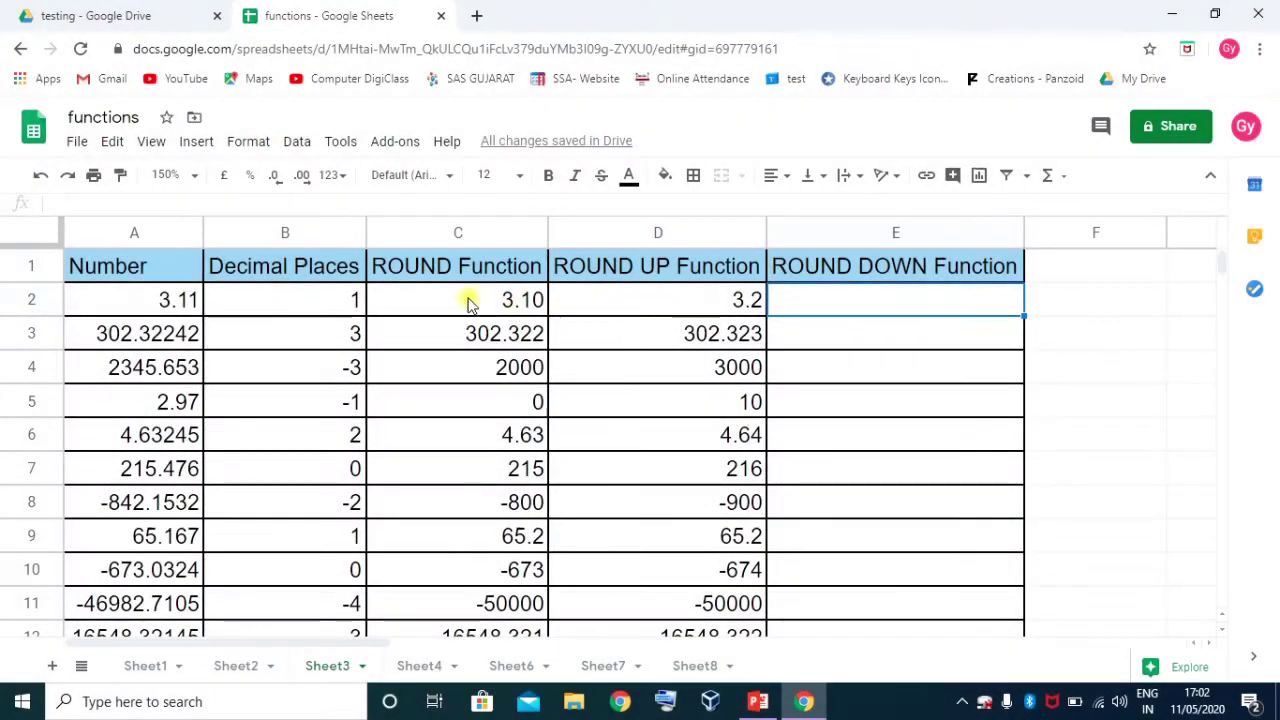
Return to the spreadsheet and select the ROUND formula in C2
left_click(468, 302)
Enter =ROUNDDOWN(A2,B2) in E2, returning 3.1, and compare it with C2
left_click(666, 299)
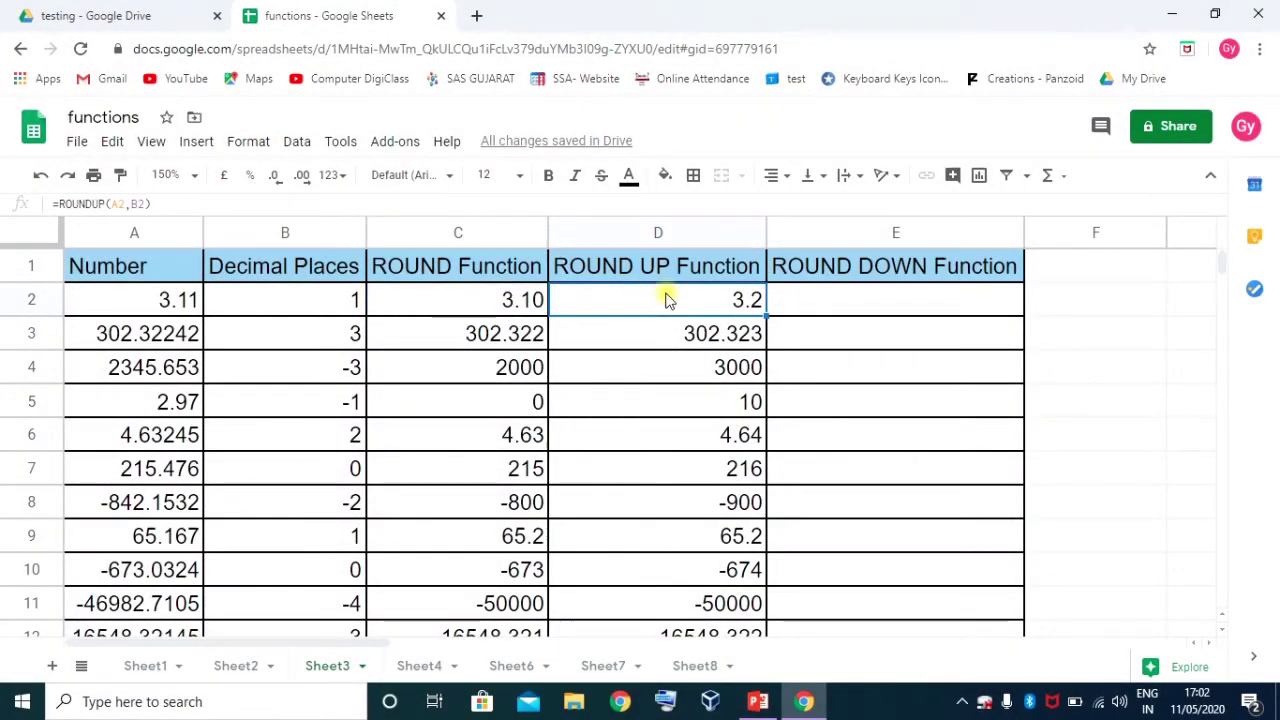
left_click(889, 299)
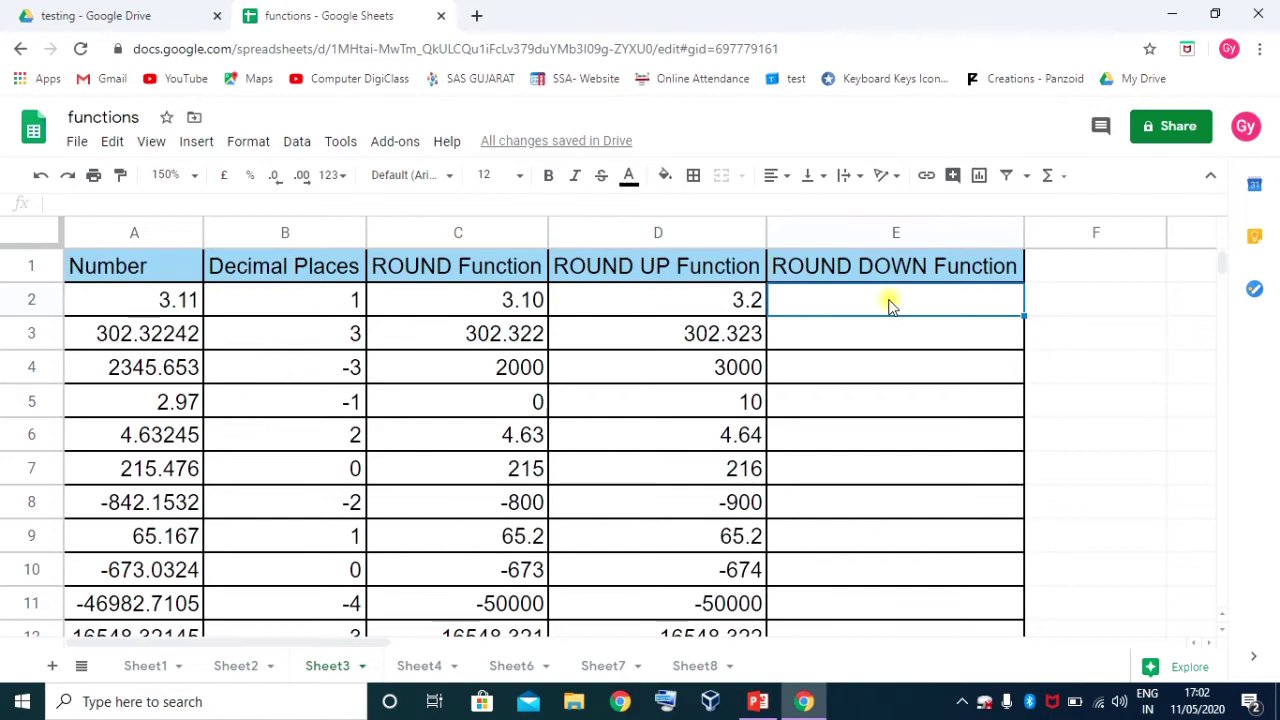
type("=roundd")
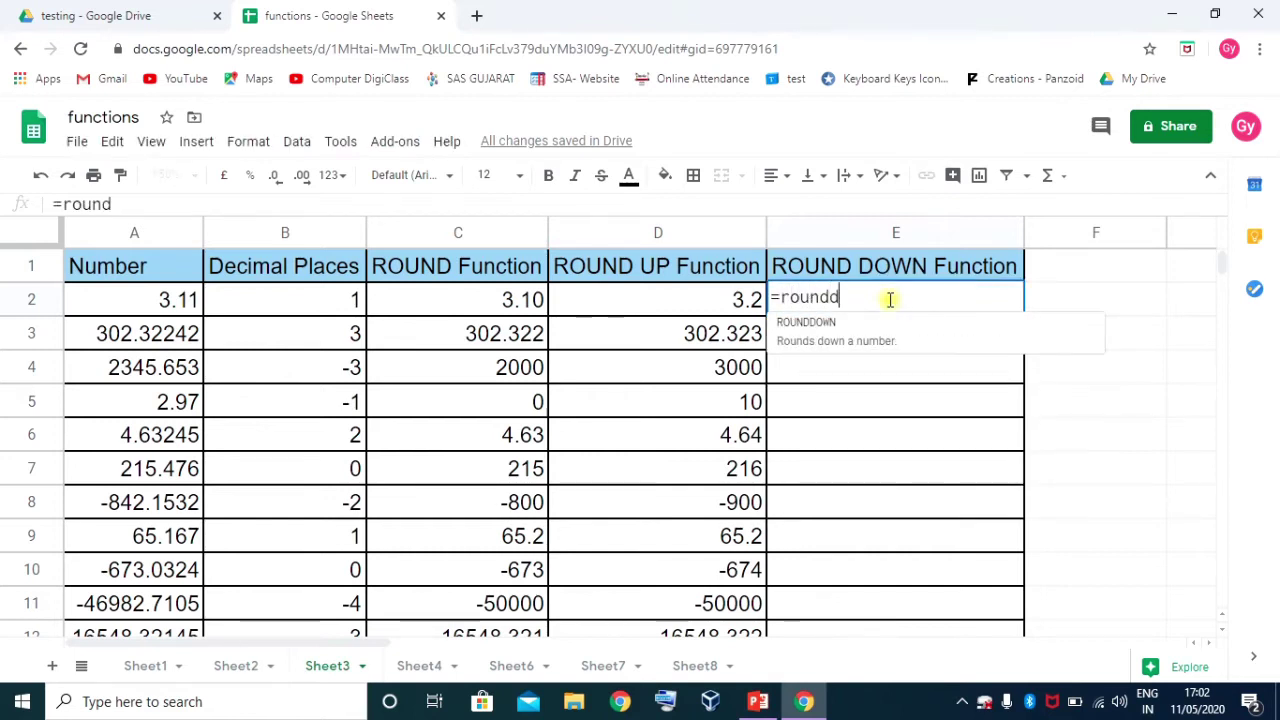
key("Tab")
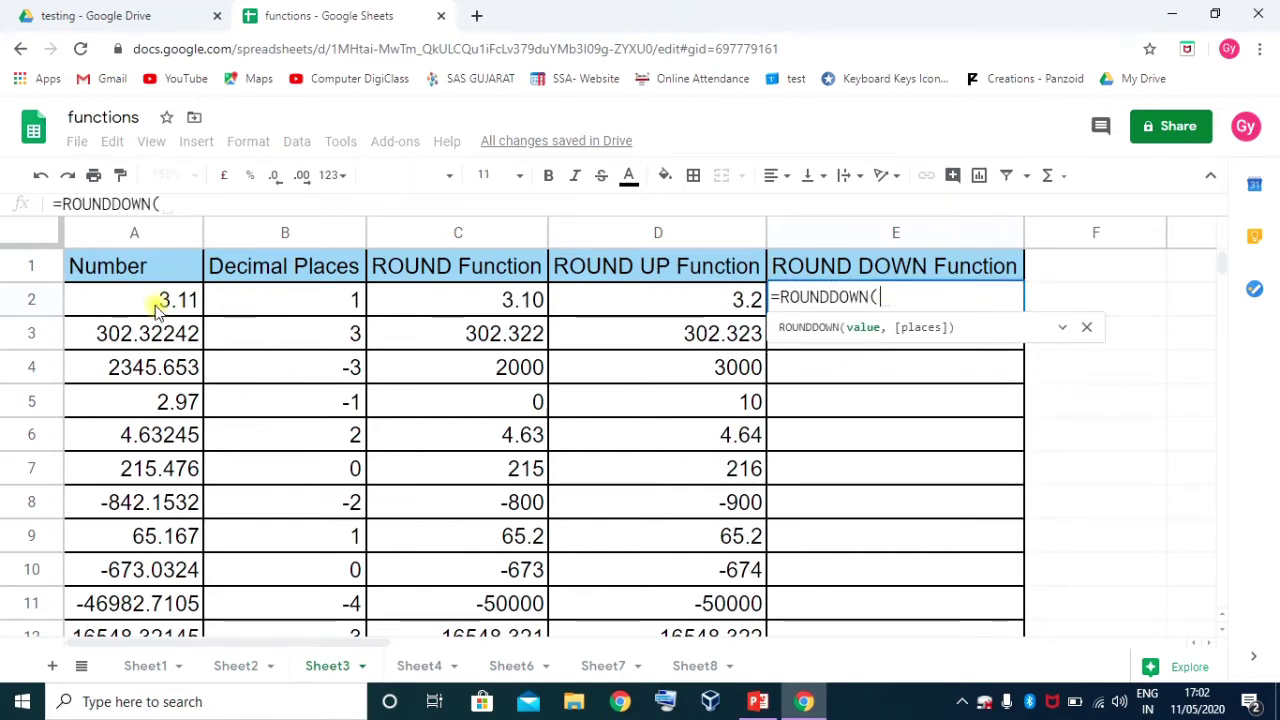
left_click(150, 305)
type(",")
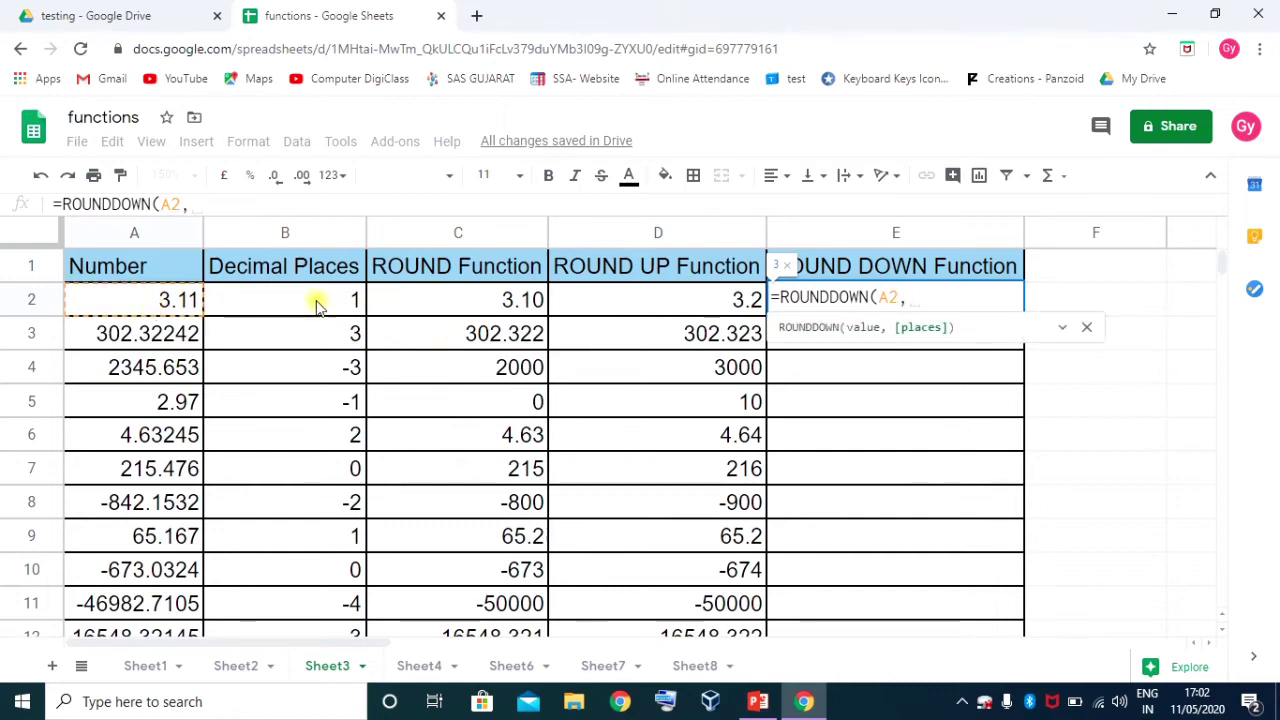
left_click(316, 303)
type(")")
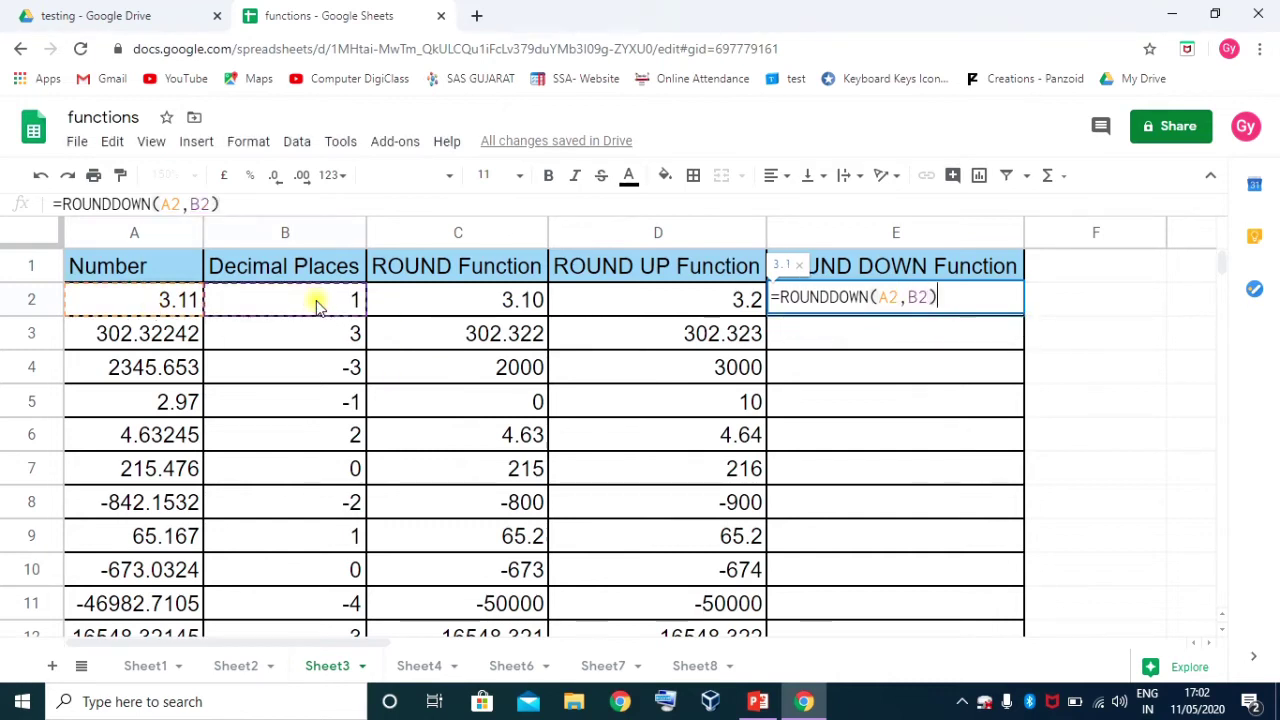
key("Return")
left_click(520, 302)
Change A2 to 3.56 and compare ROUND 3.60, ROUNDUP 3.6 and ROUNDDOWN 3.5
left_click(983, 298)
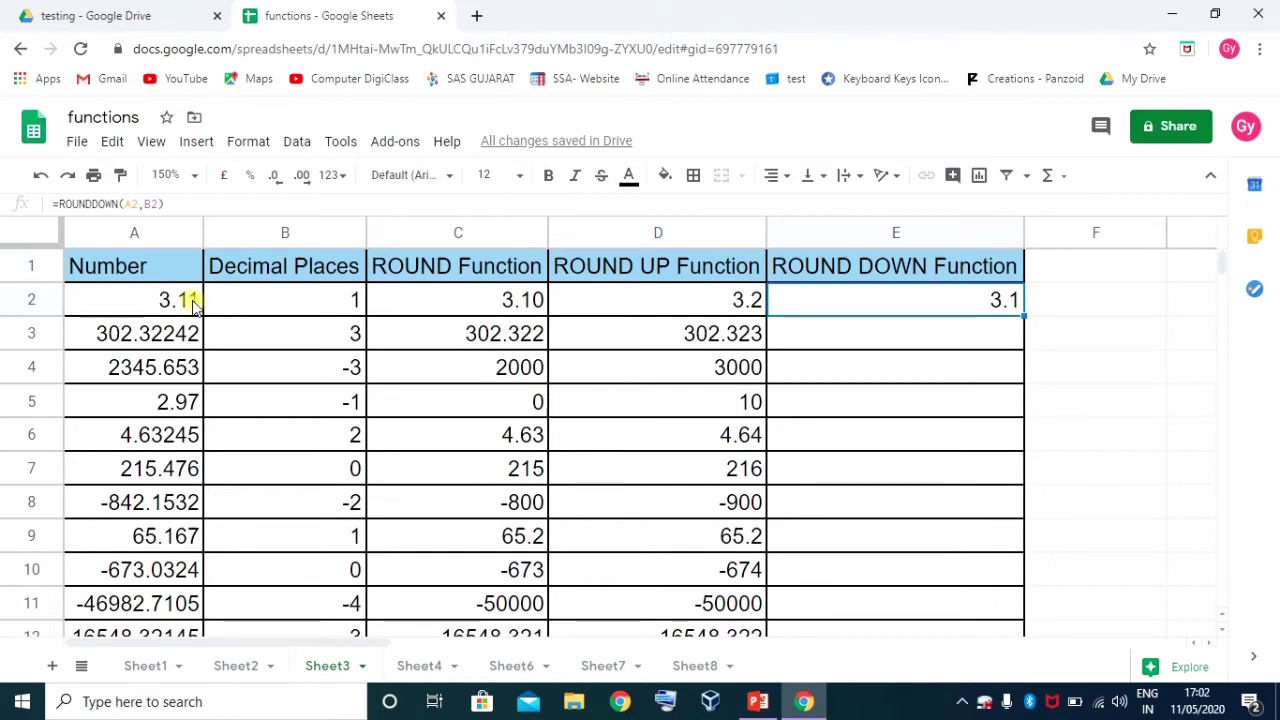
left_click(192, 298)
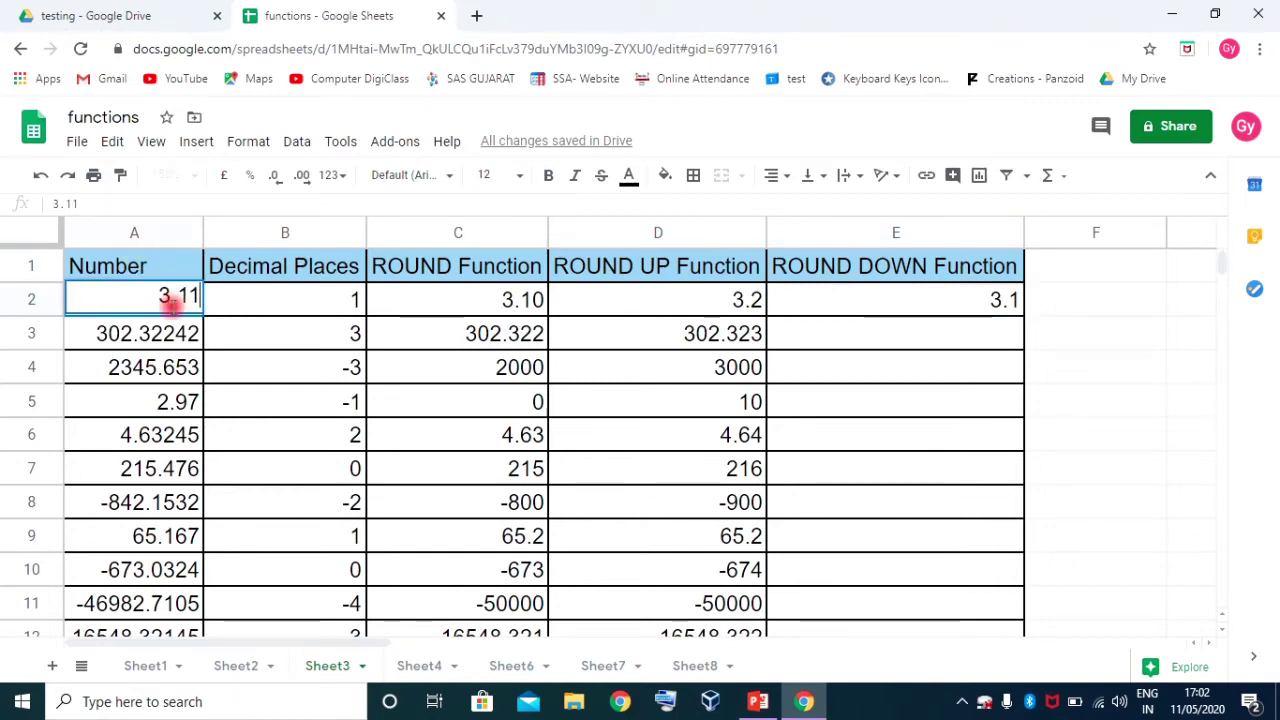
double_click(193, 296)
left_click_drag(200, 296, 181, 296)
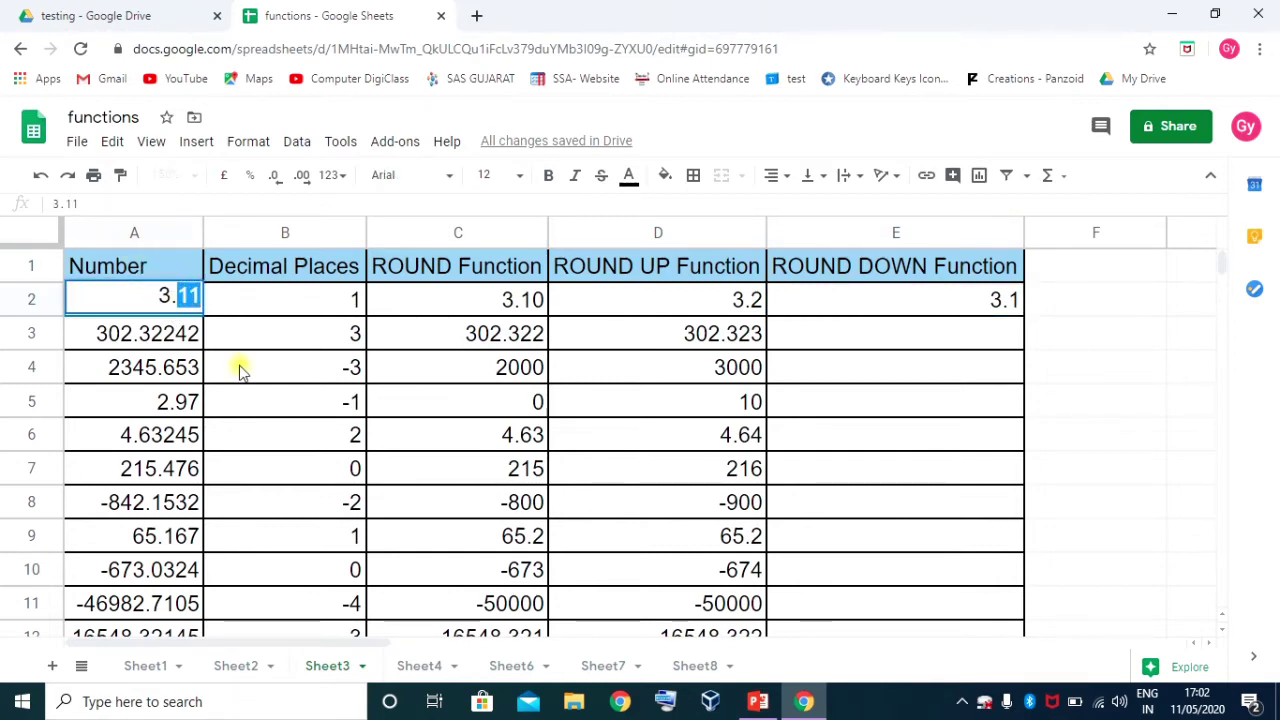
type("56")
key("Return")
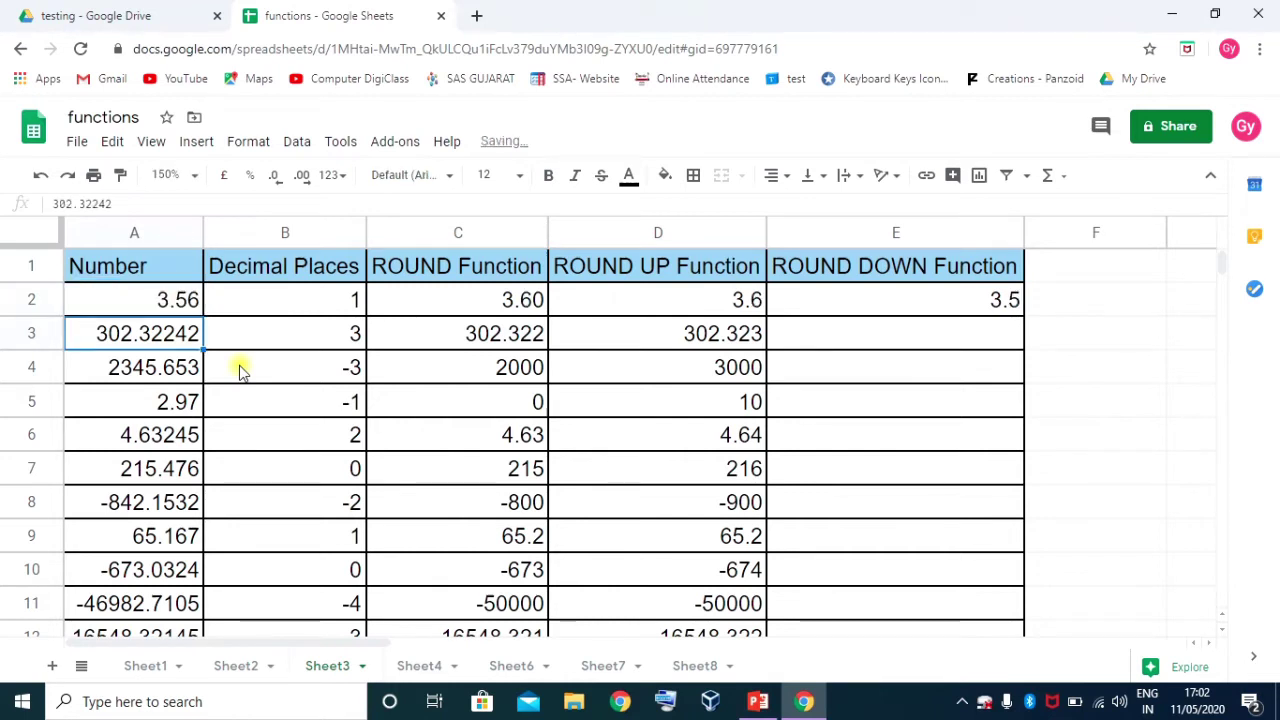
left_click(525, 298)
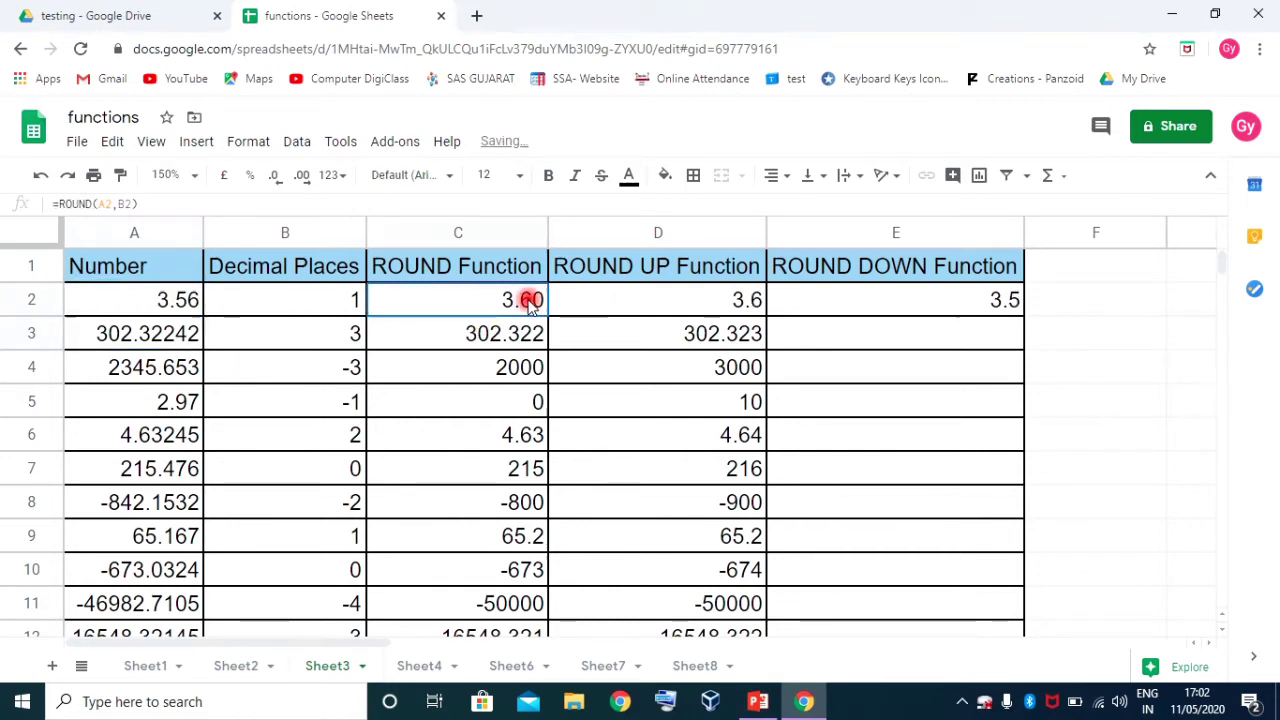
left_click(748, 300)
left_click(1020, 302)
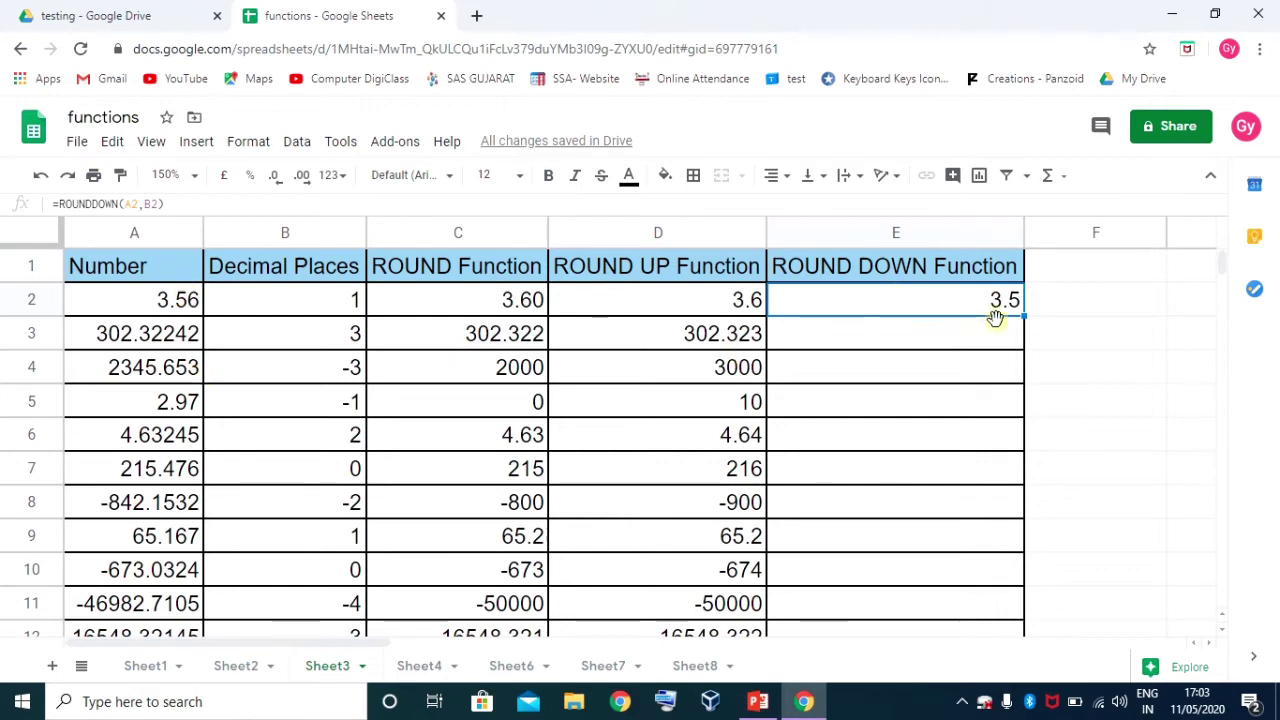
Fill the ROUNDDOWN formula down column E to row 13 and compare row 12's results
mouse_move(1024, 316)
left_mouse_down()
mouse_move(1062, 582)
mouse_move(955, 665)
left_mouse_up()
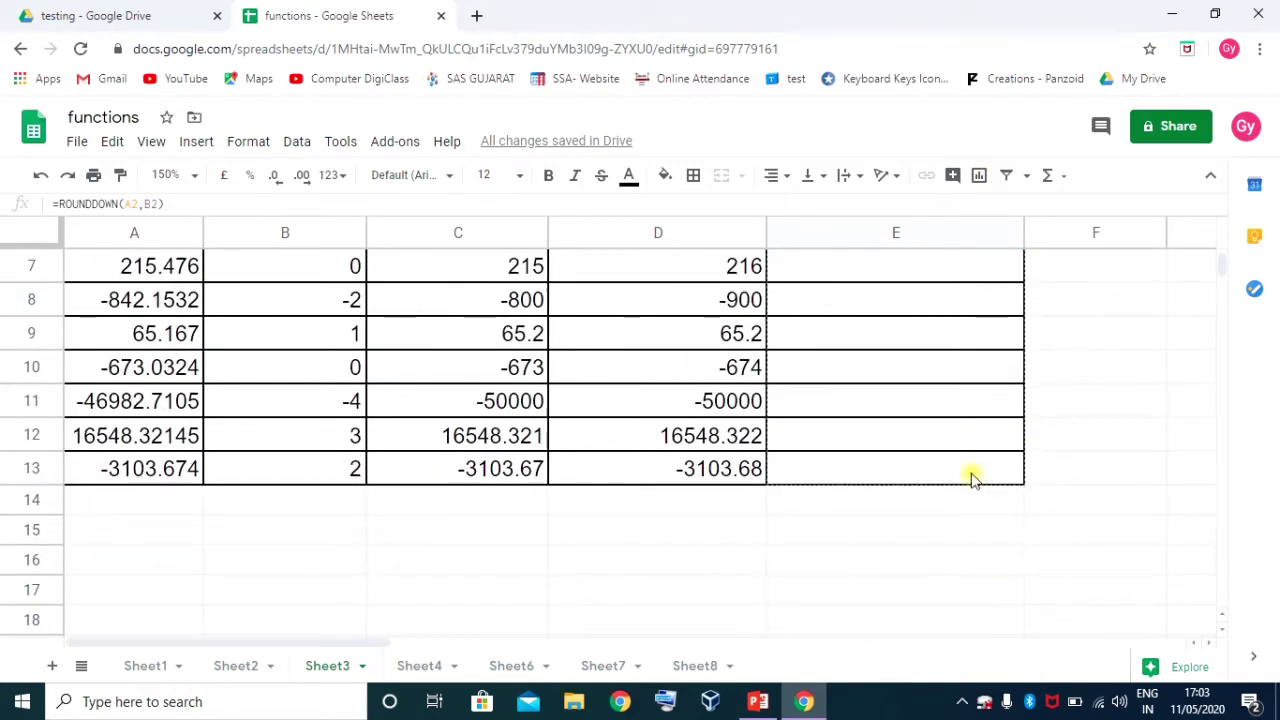
left_click_drag(955, 665, 971, 477)
left_click(486, 435)
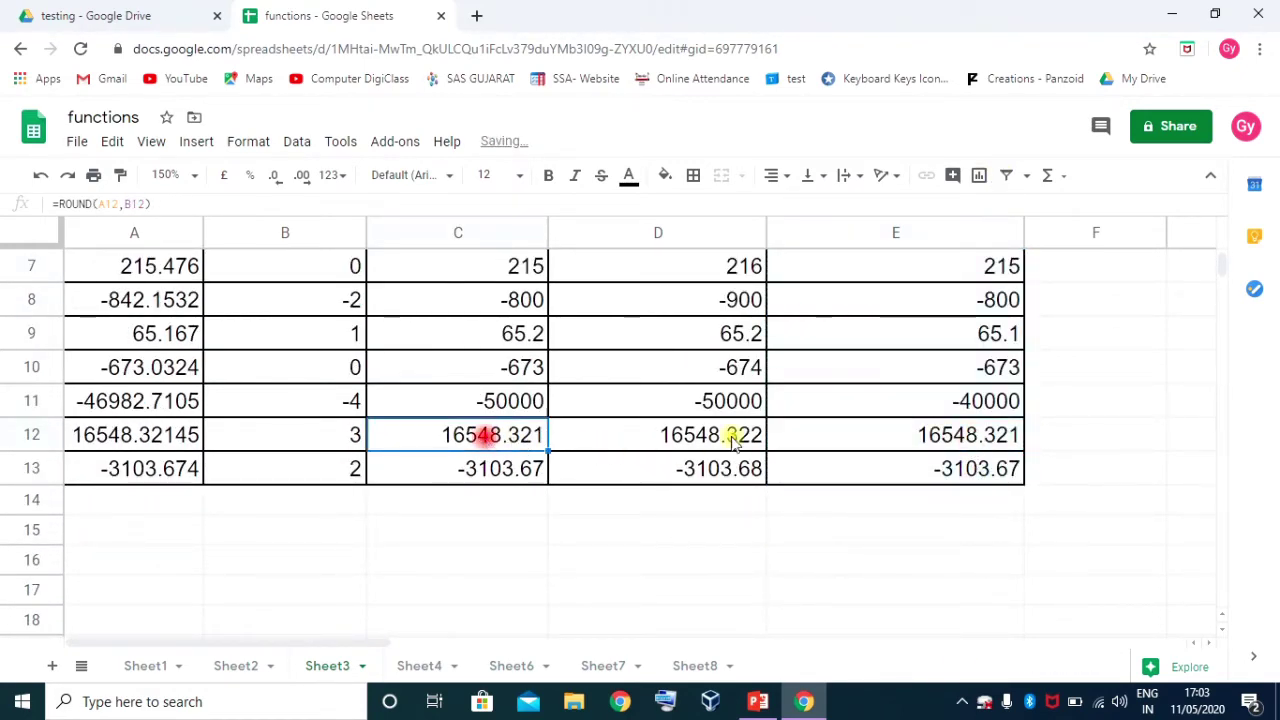
left_click(735, 436)
left_click(972, 440)
Compare row 11's ROUND, ROUNDUP and ROUNDDOWN results at -4 places against A11
left_click(974, 400)
left_click(780, 400)
left_click(485, 400)
left_click(333, 402)
left_click(508, 400)
left_click(686, 400)
left_click(102, 402)
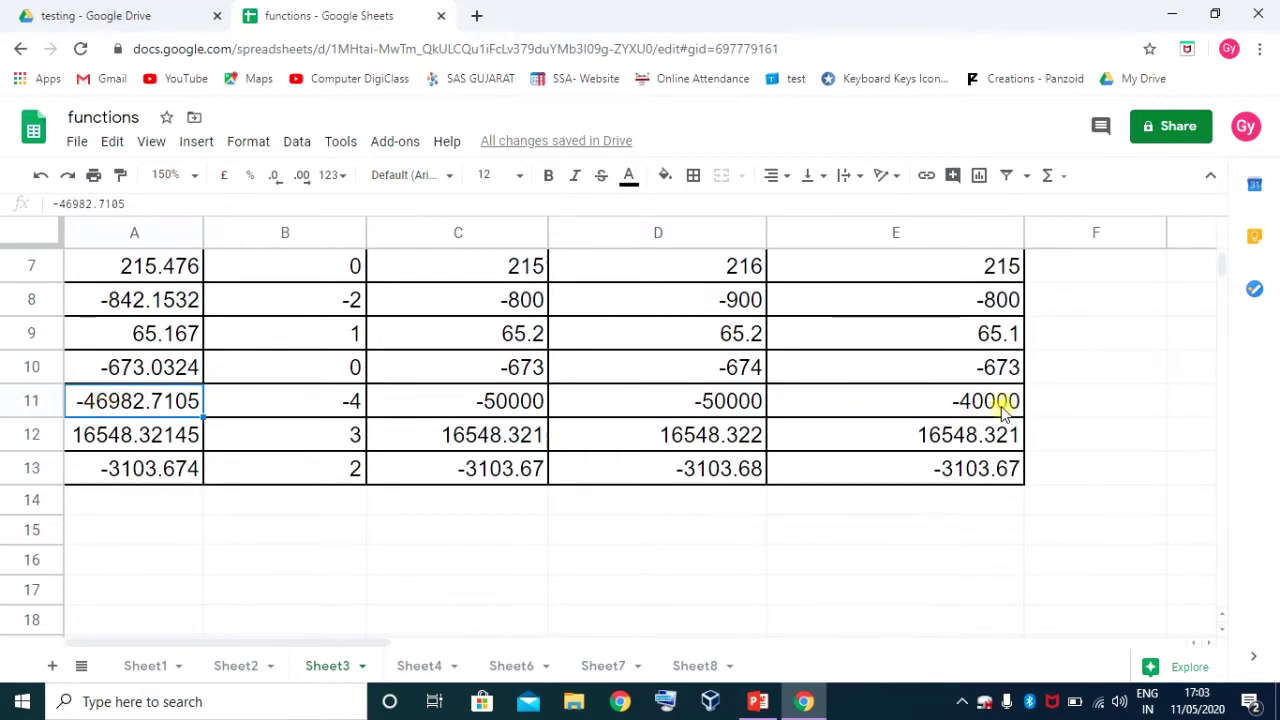
left_click(510, 400)
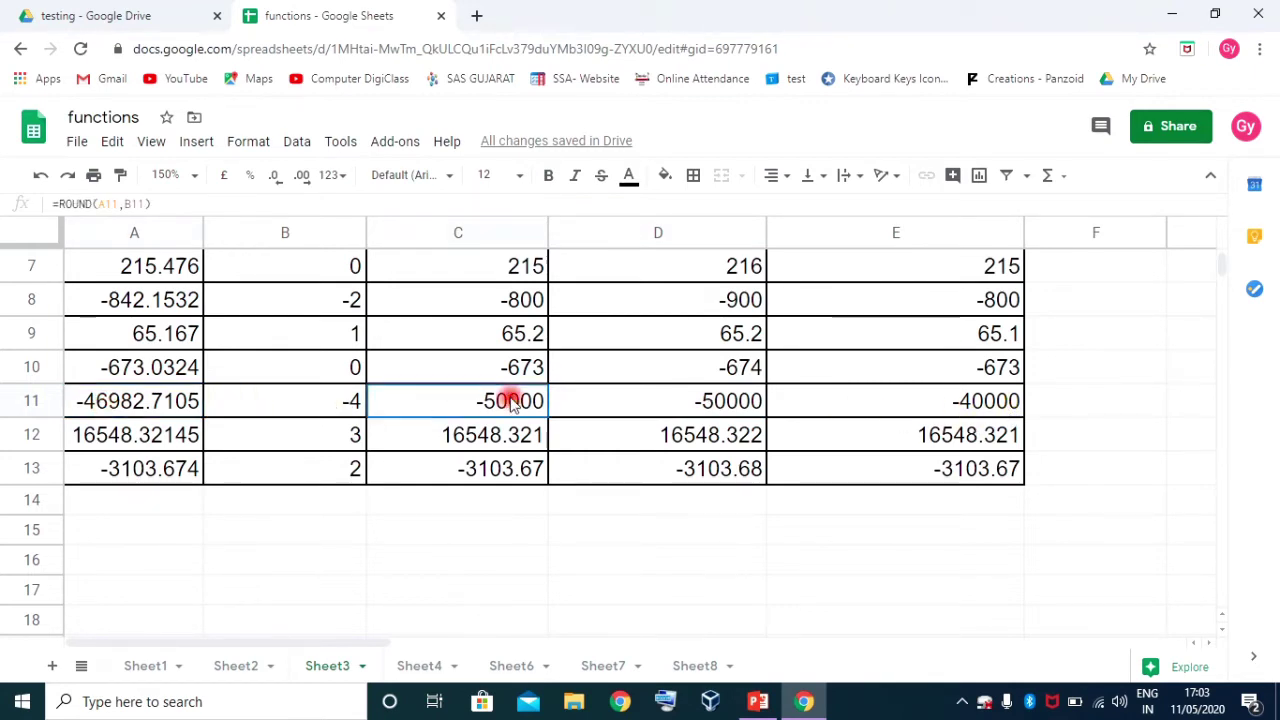
left_click(146, 401)
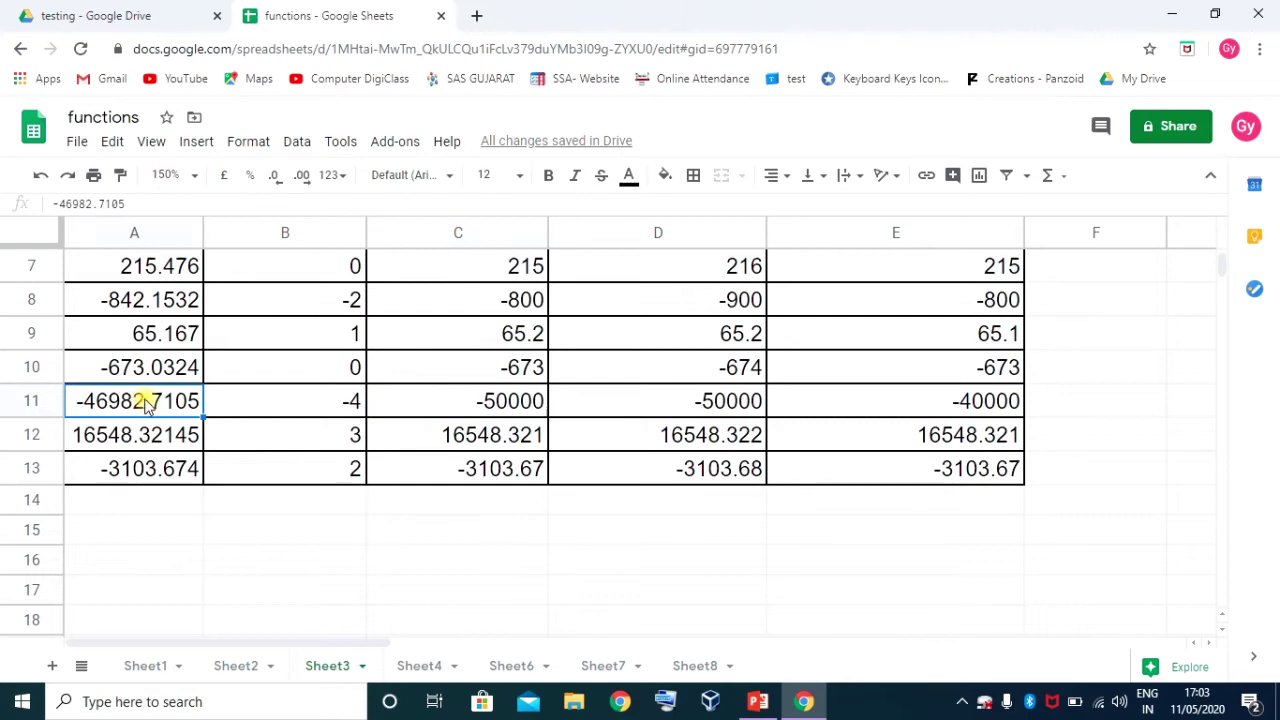
scroll(590, 455, "up", 3)
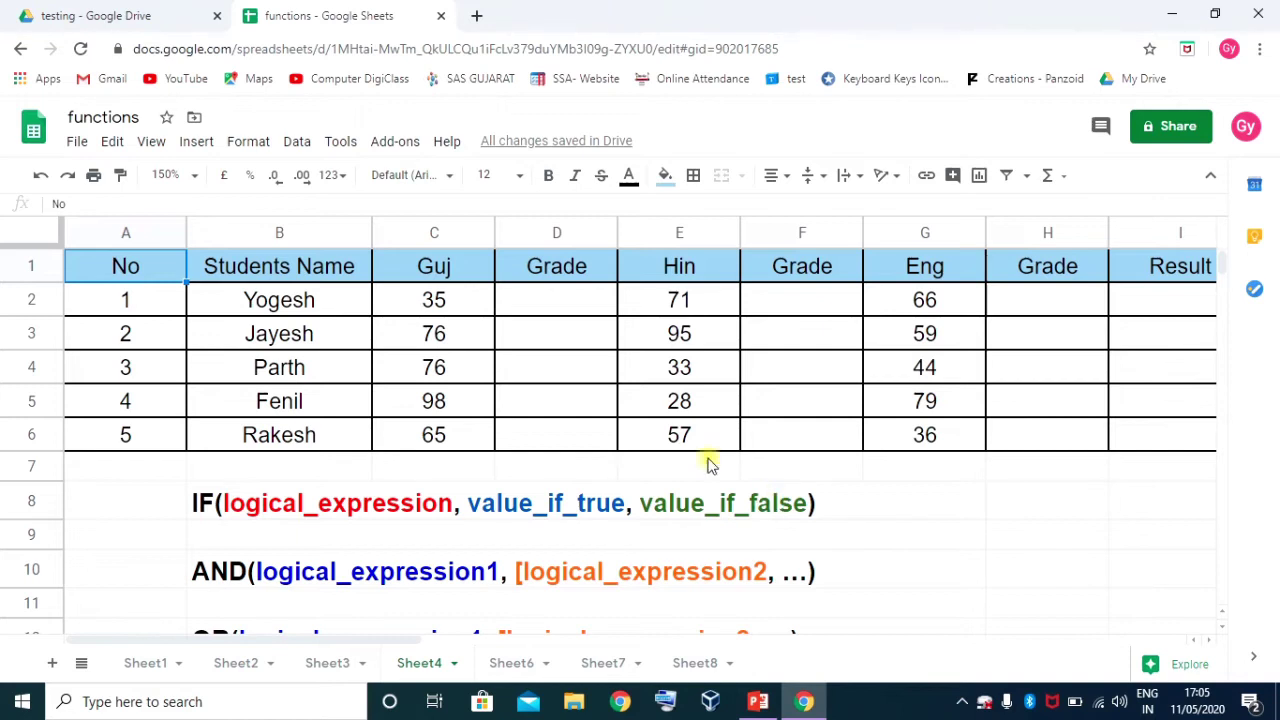
left_click(325, 500)
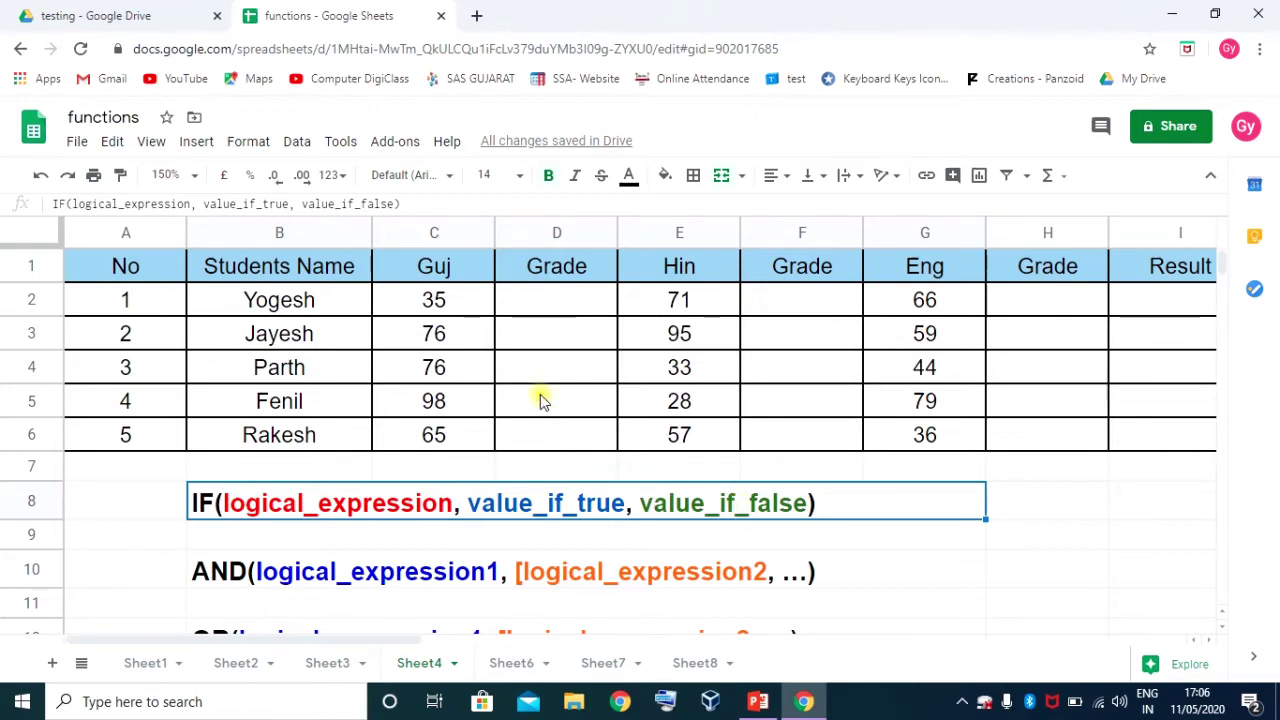
left_click(538, 307)
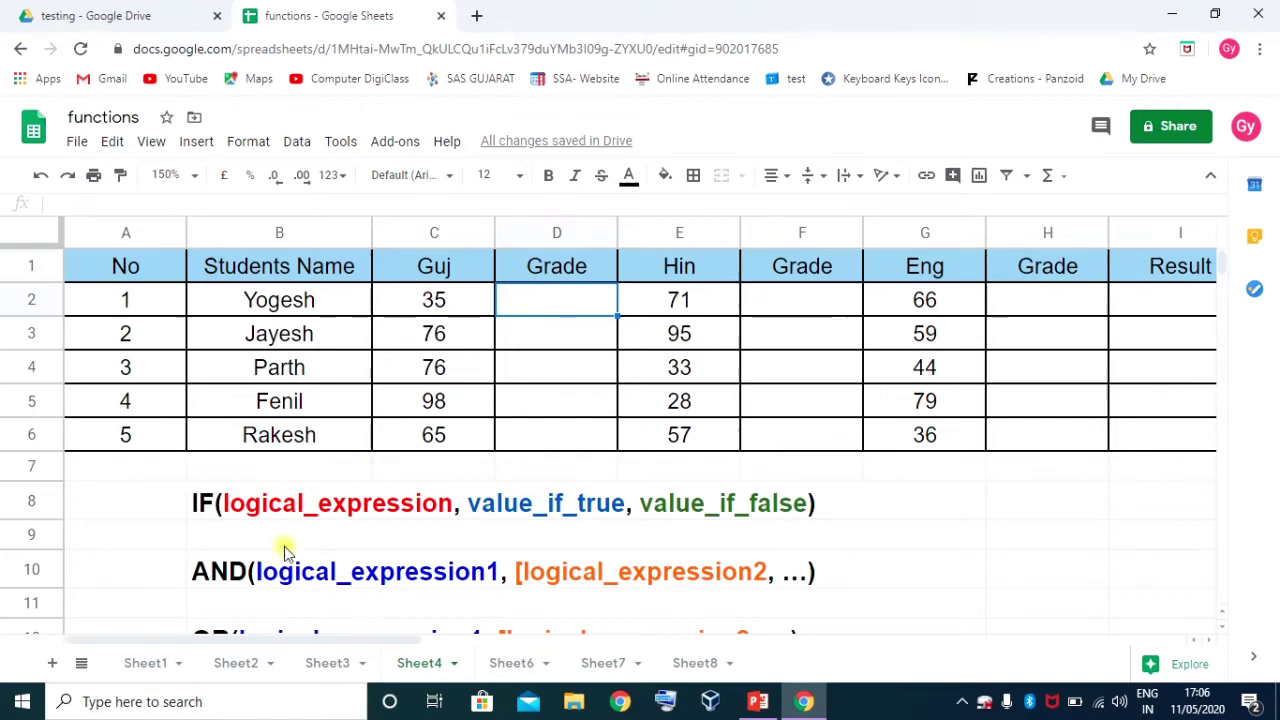
left_click(280, 308)
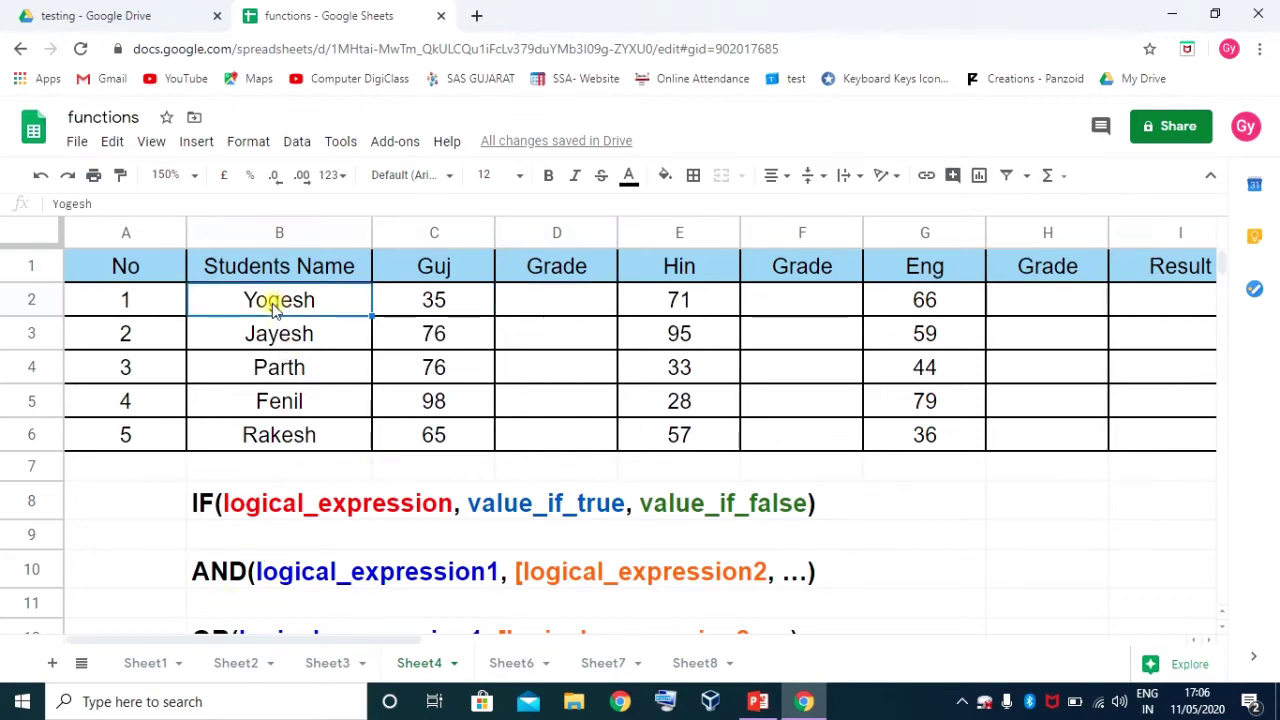
left_click(437, 302)
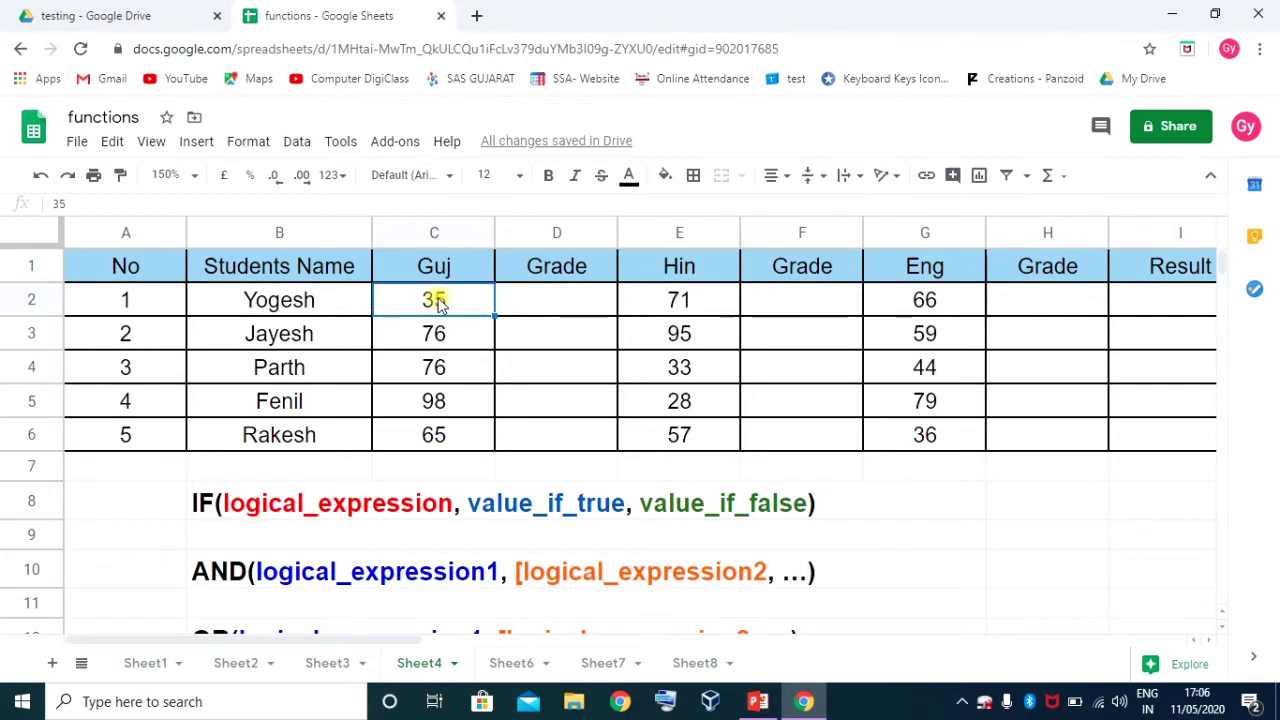
left_click(555, 299)
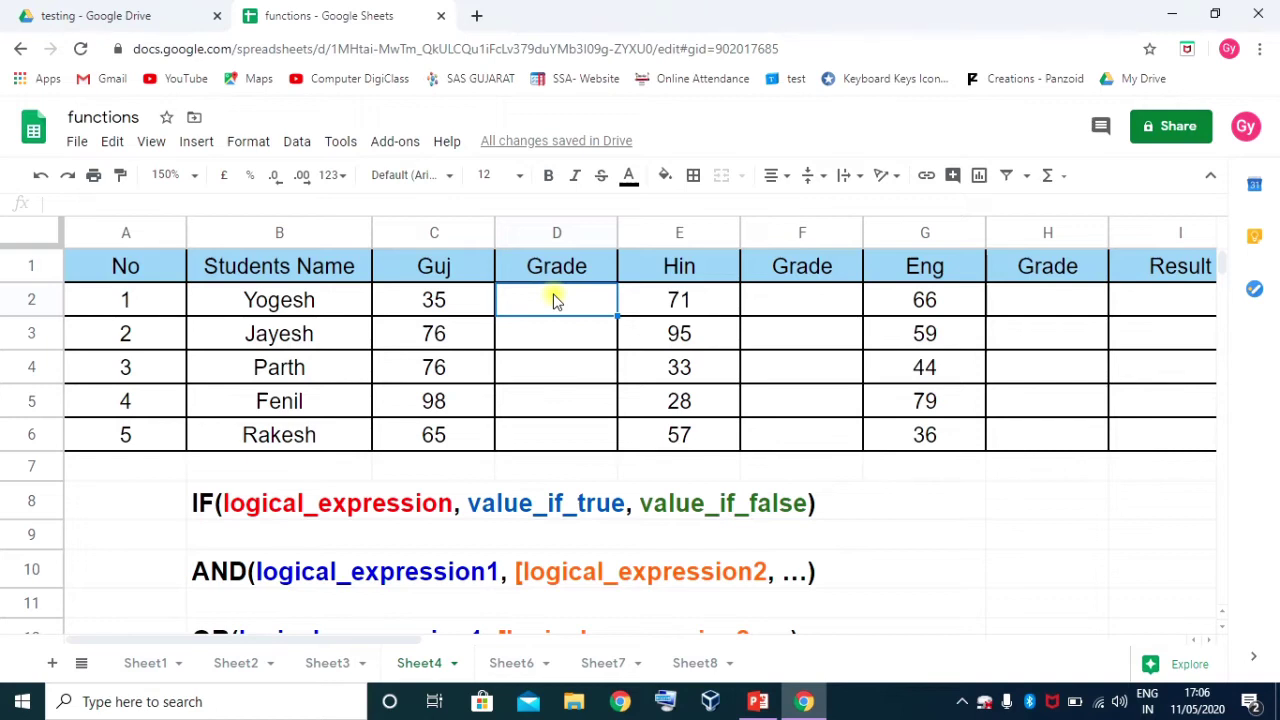
Enter =IF(C2<35,"E","D") in D2 so the first student's Guj mark of 35 grades D
type("=")
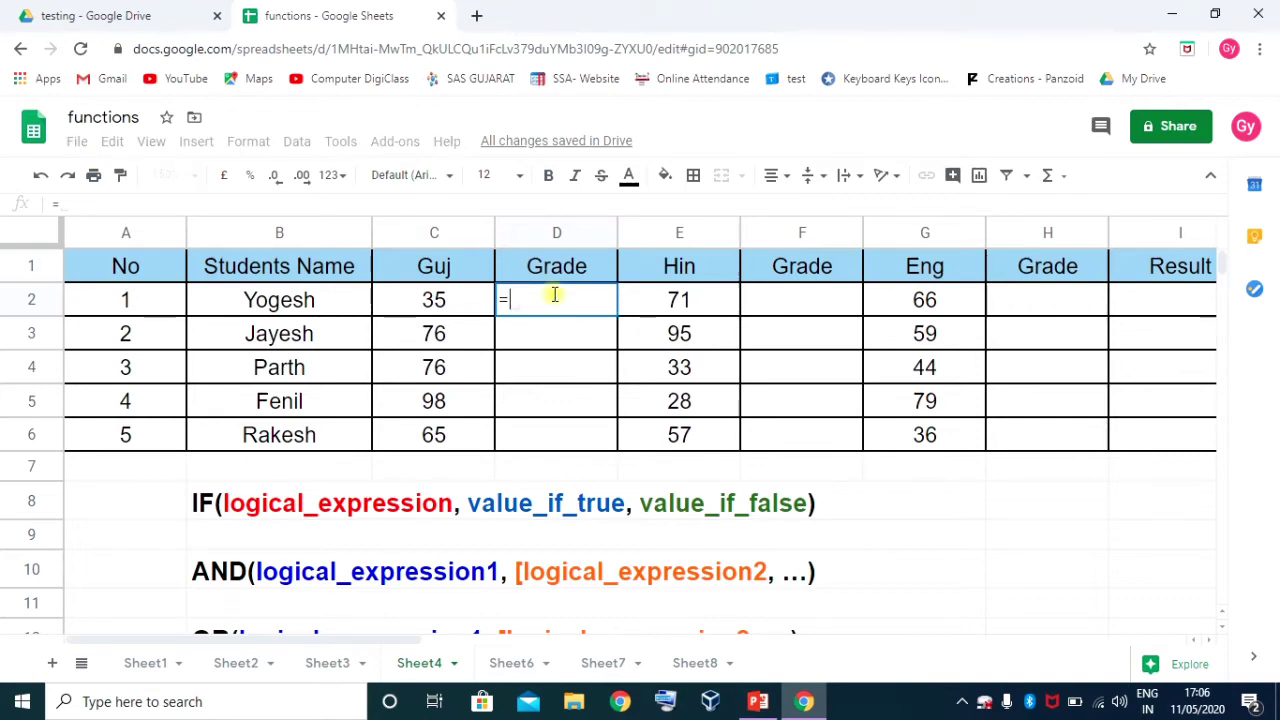
type("if")
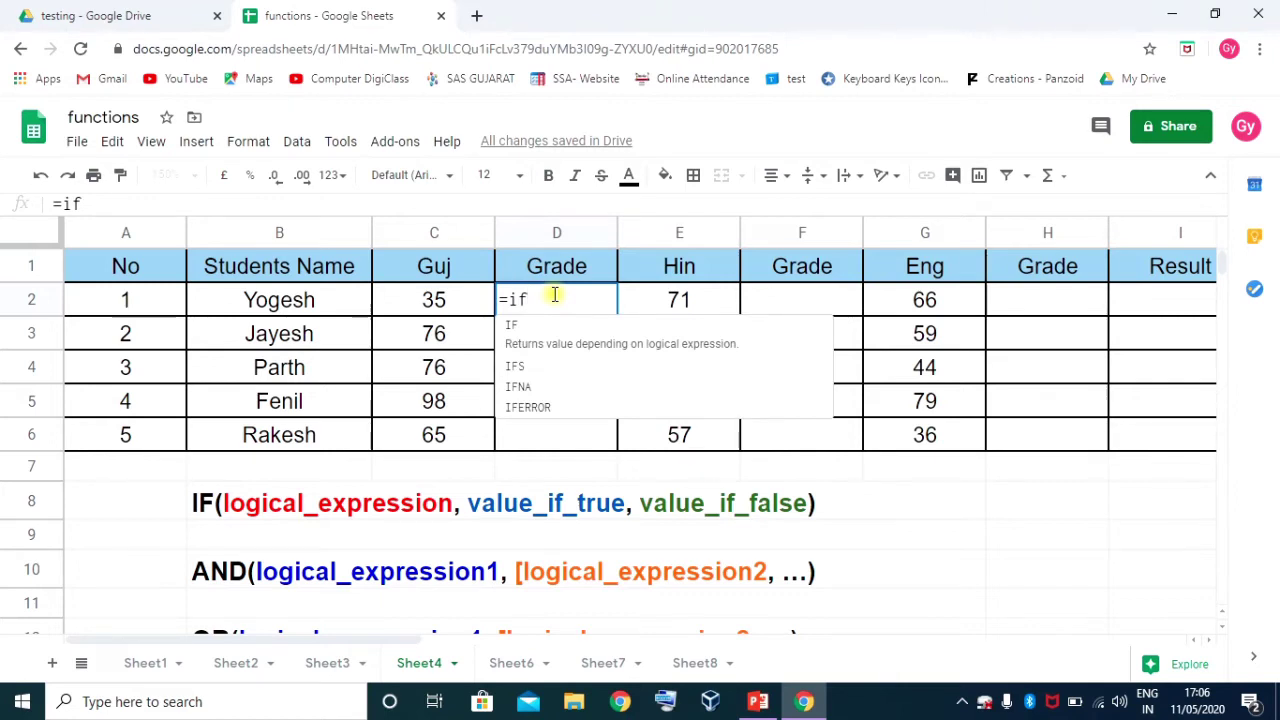
key("Tab")
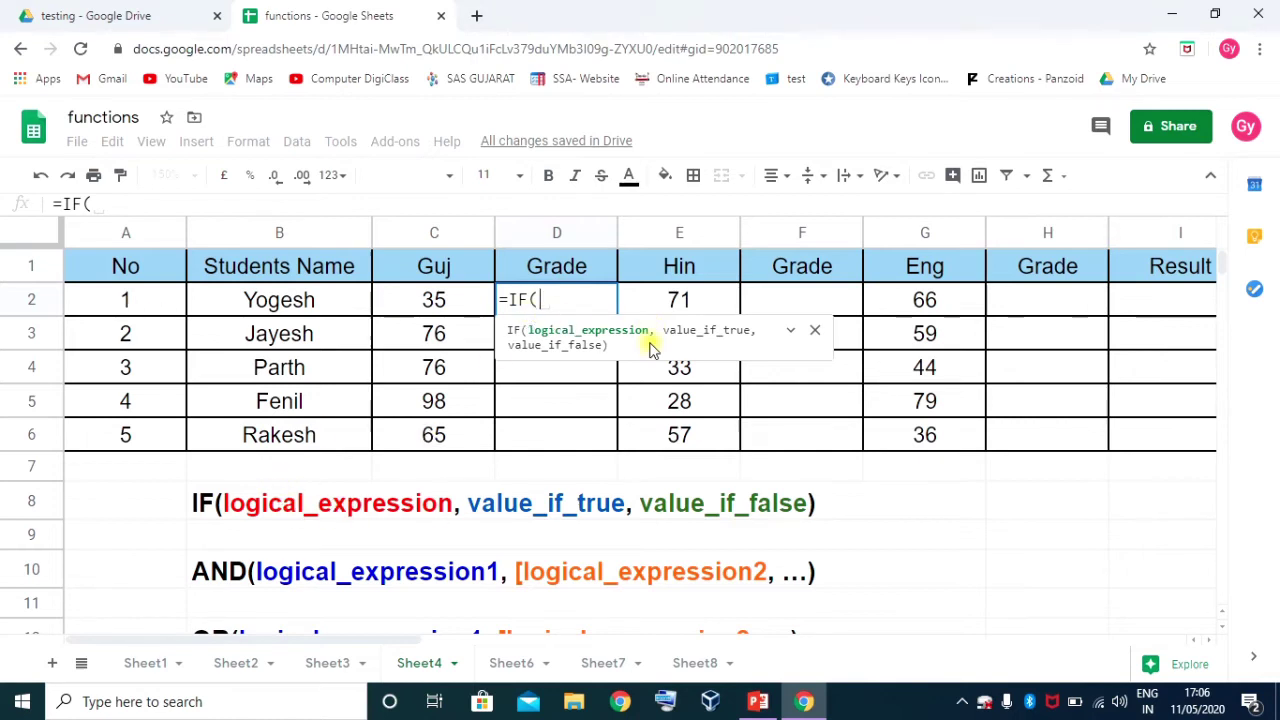
left_click(435, 302)
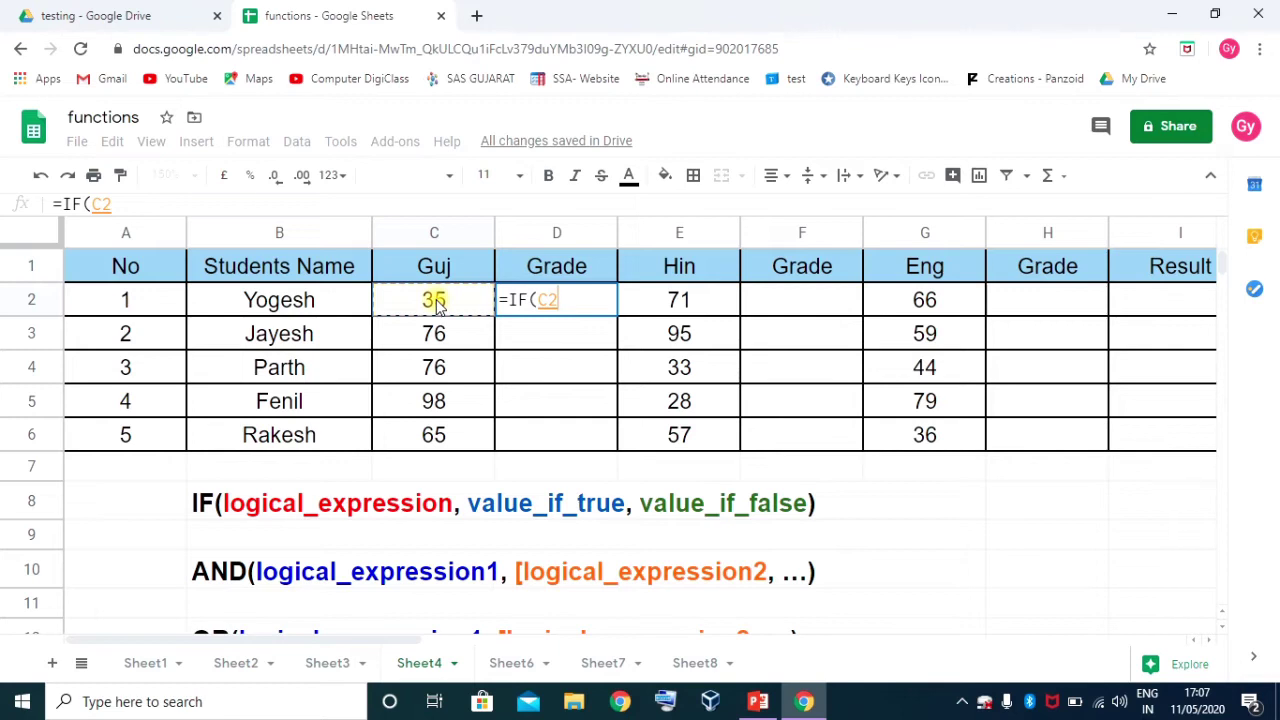
type("<")
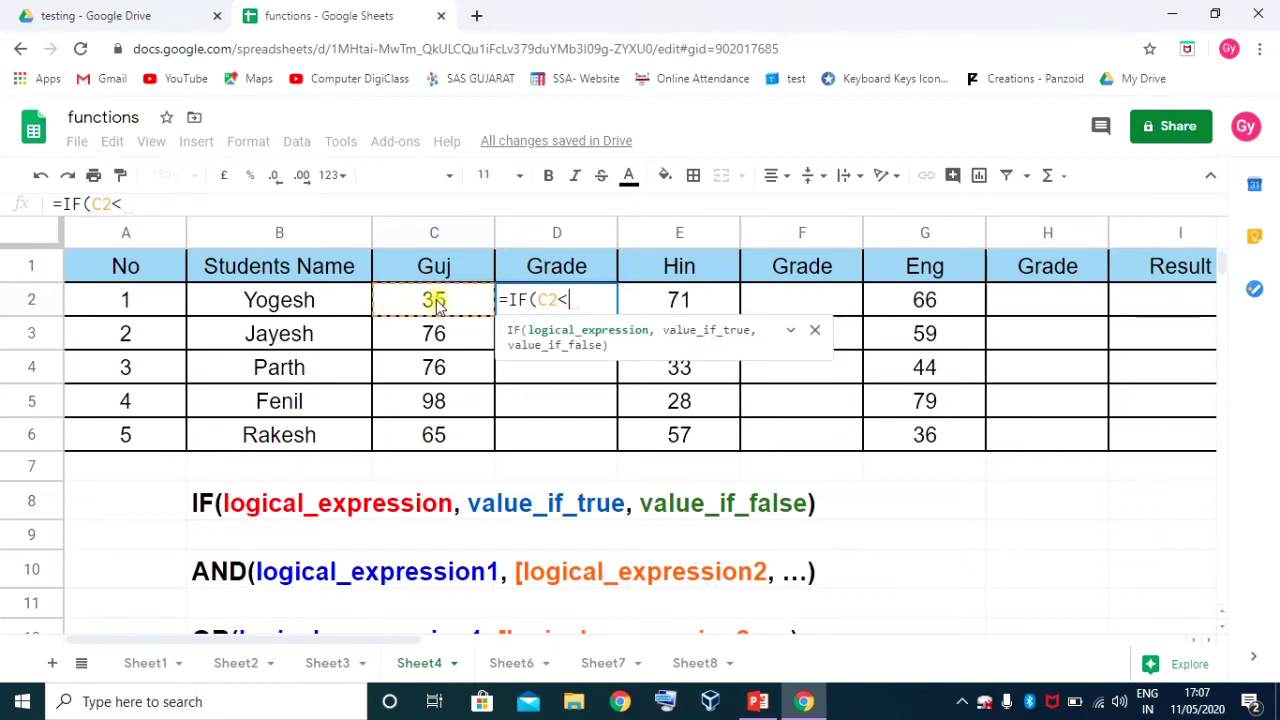
type("35")
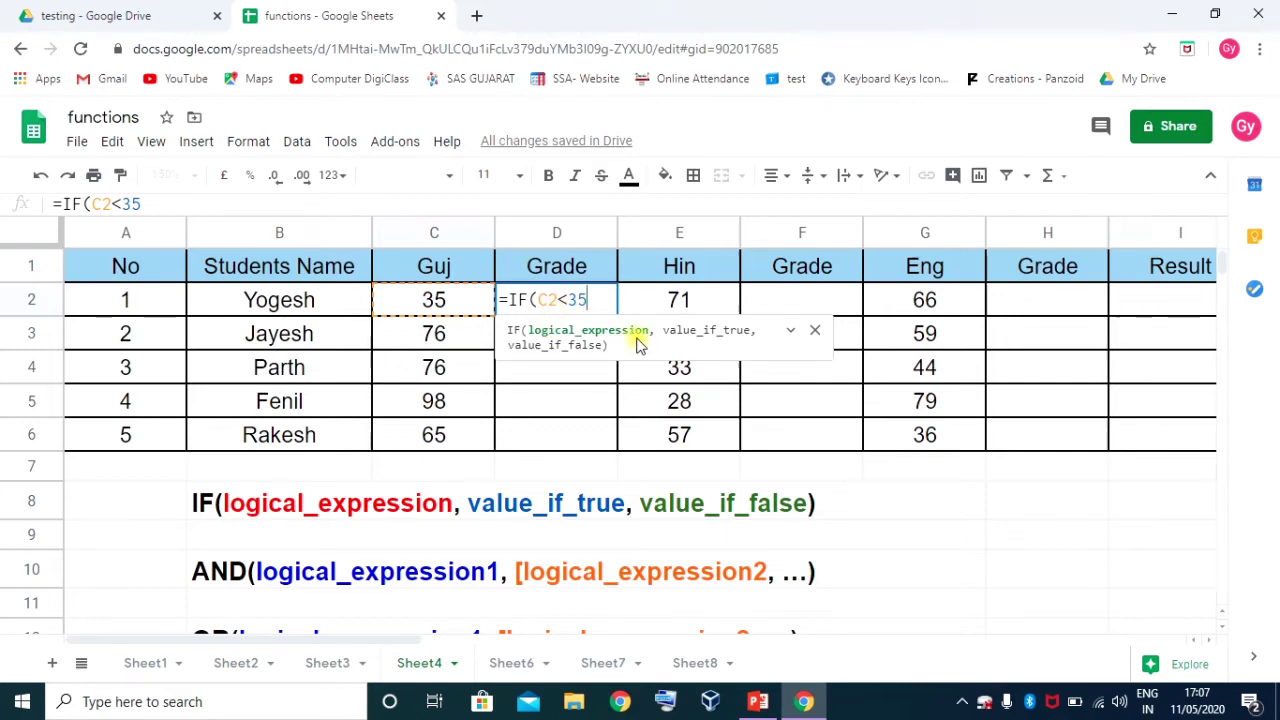
type(",")
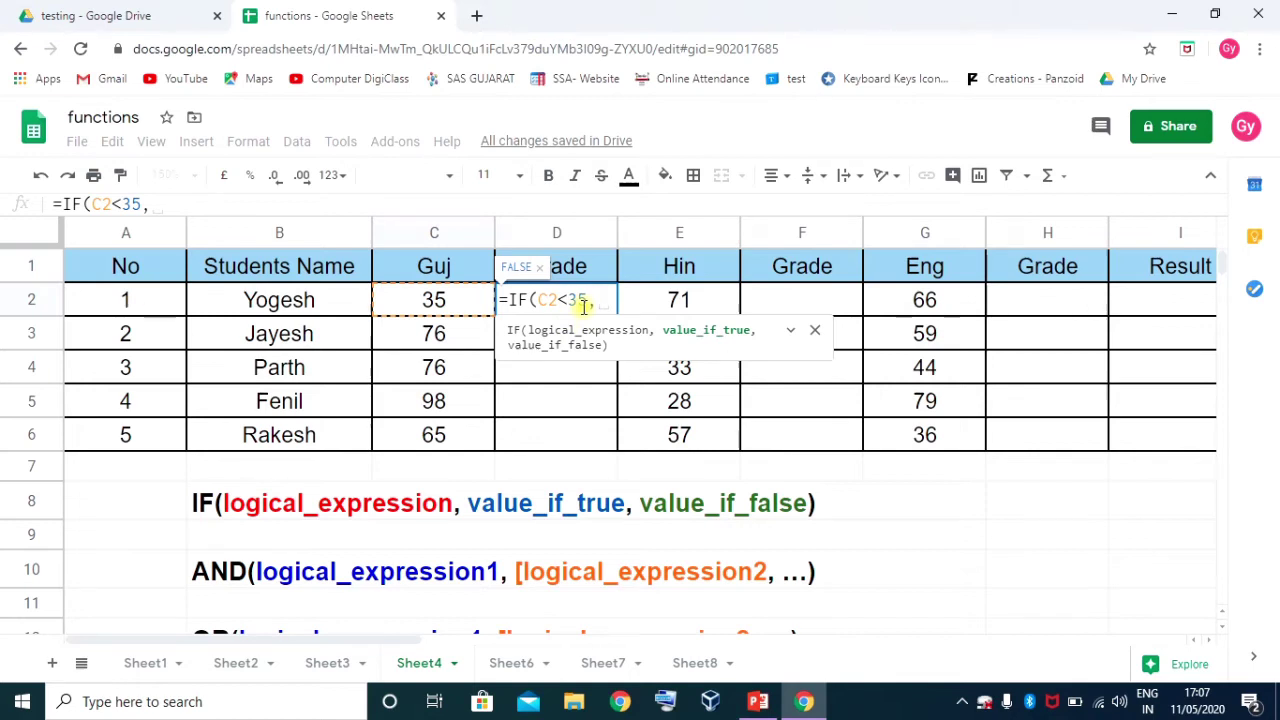
type("\"E\",")
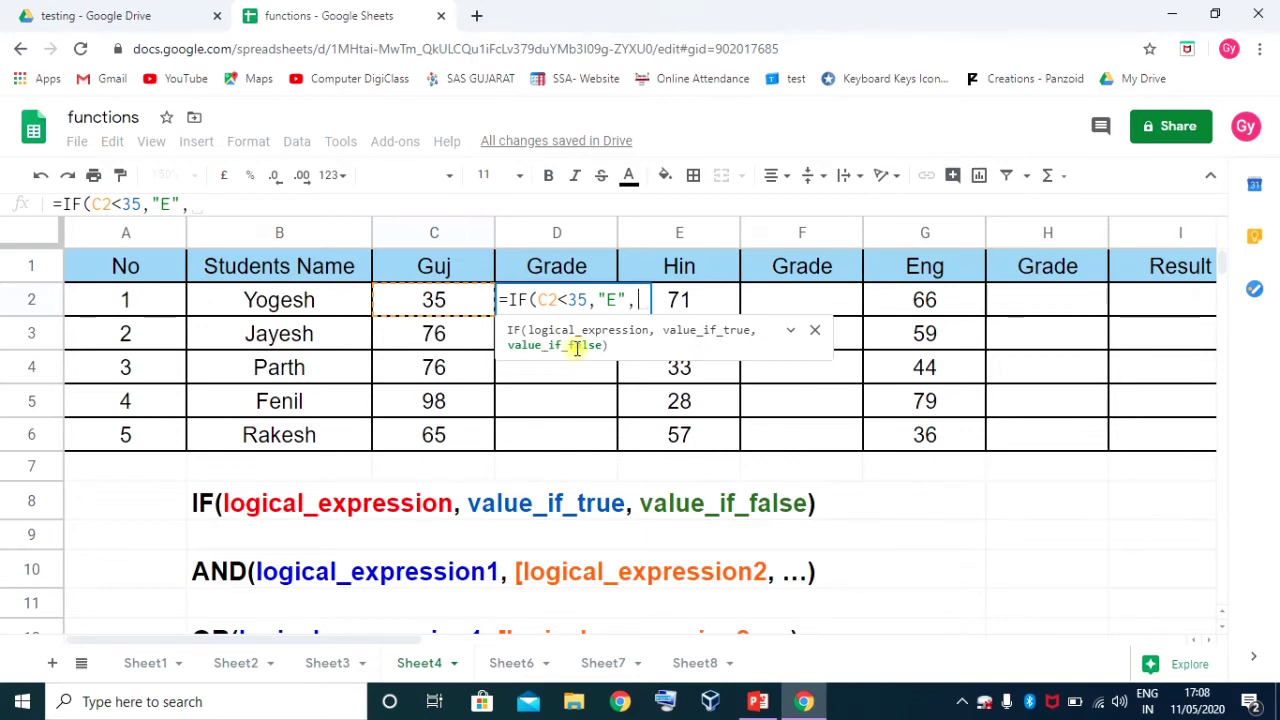
type("\"")
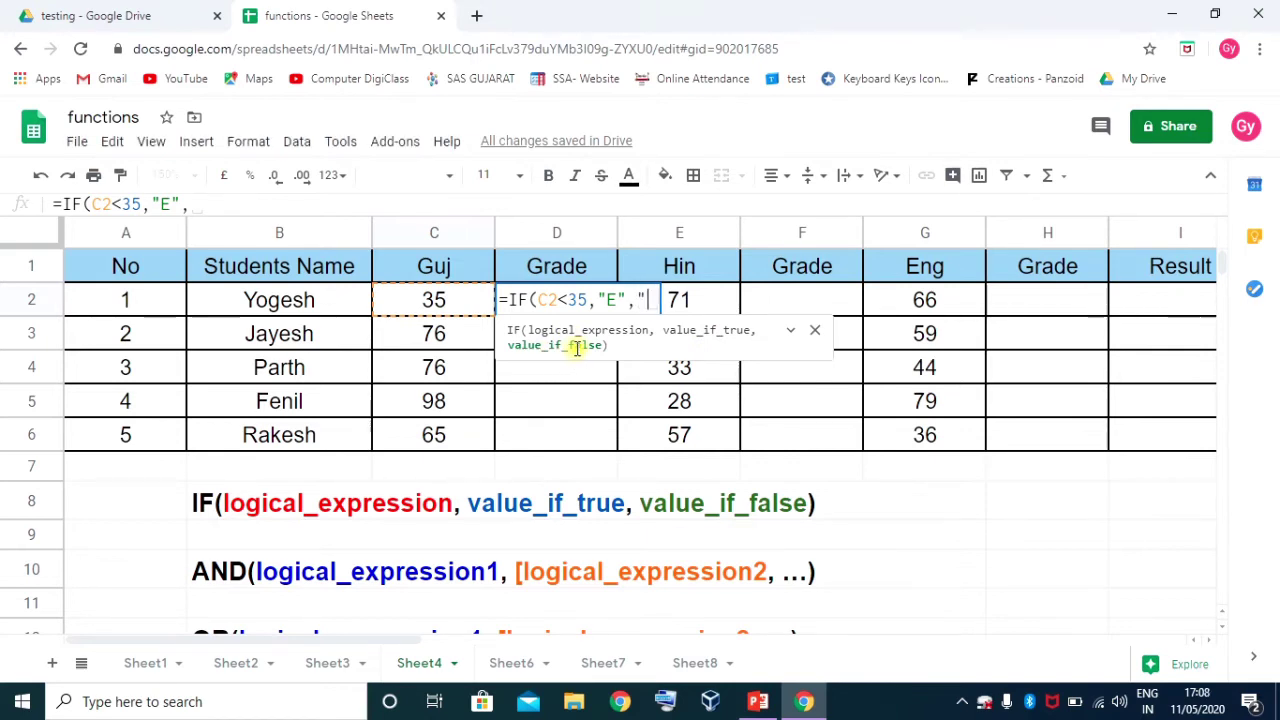
type("D\"")
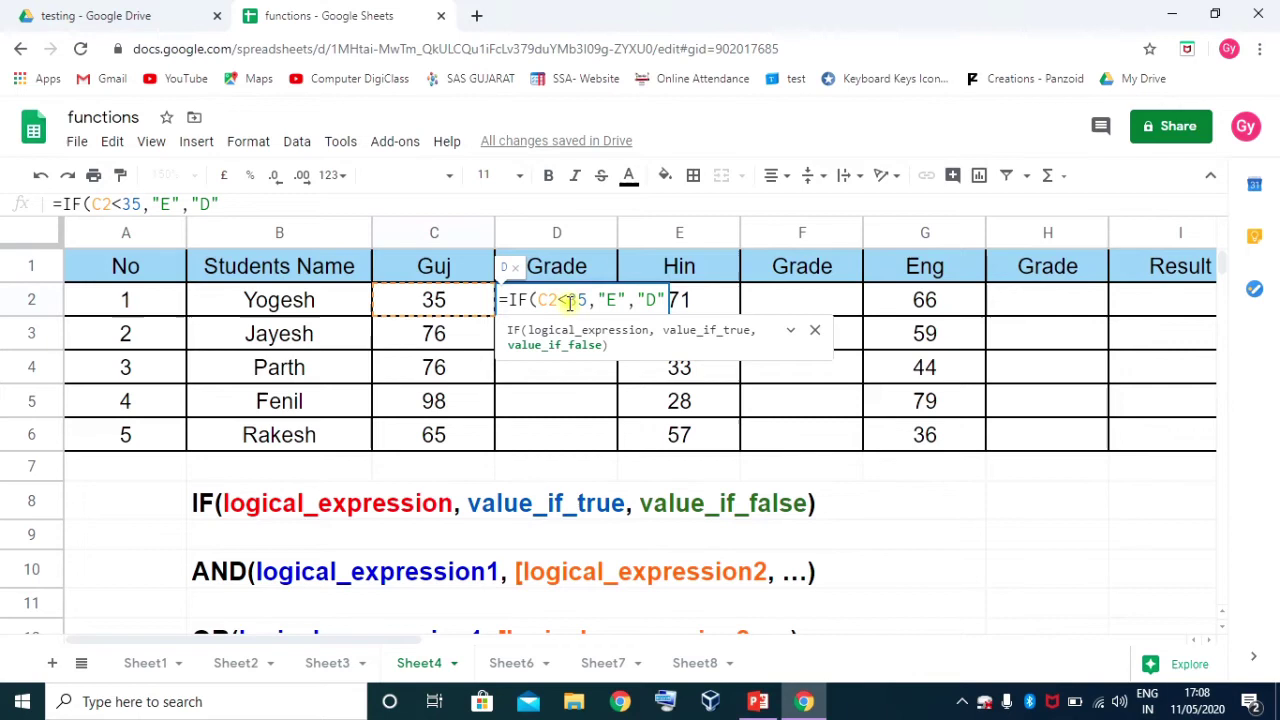
type(")")
key("Return")
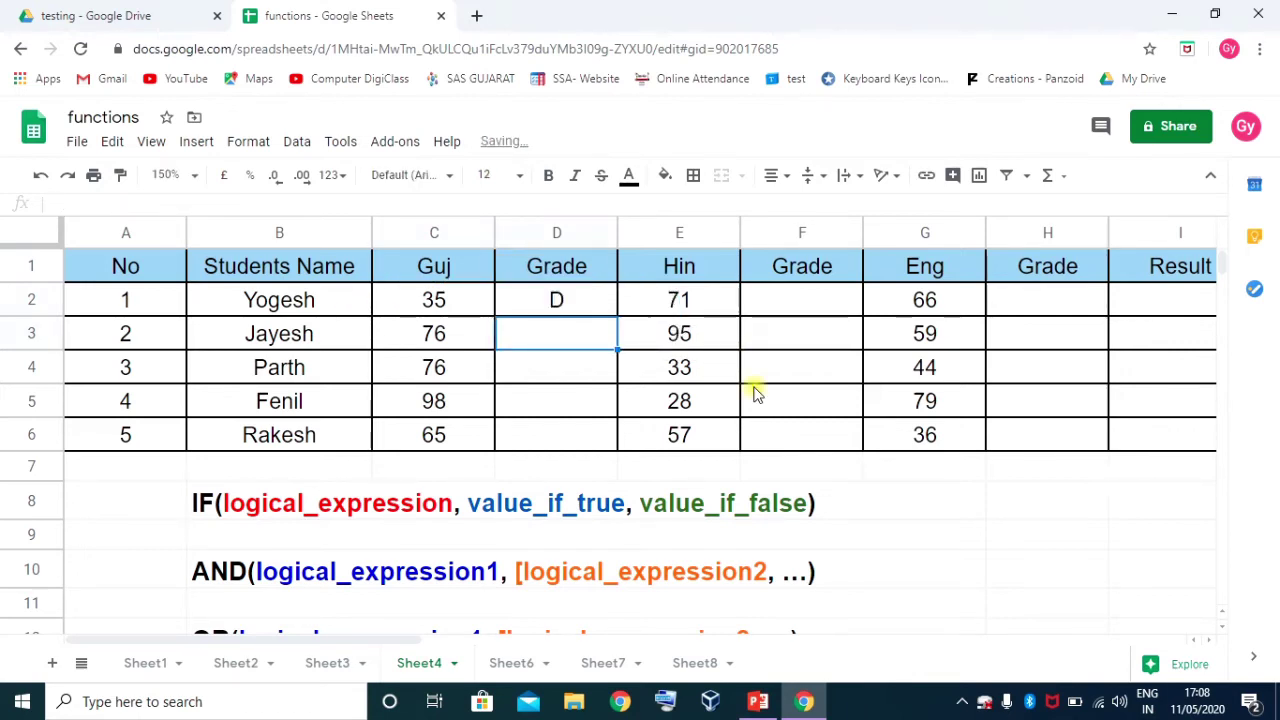
Change the Guj mark in C2 to 34 to confirm D2 shows grade E
left_click(546, 310)
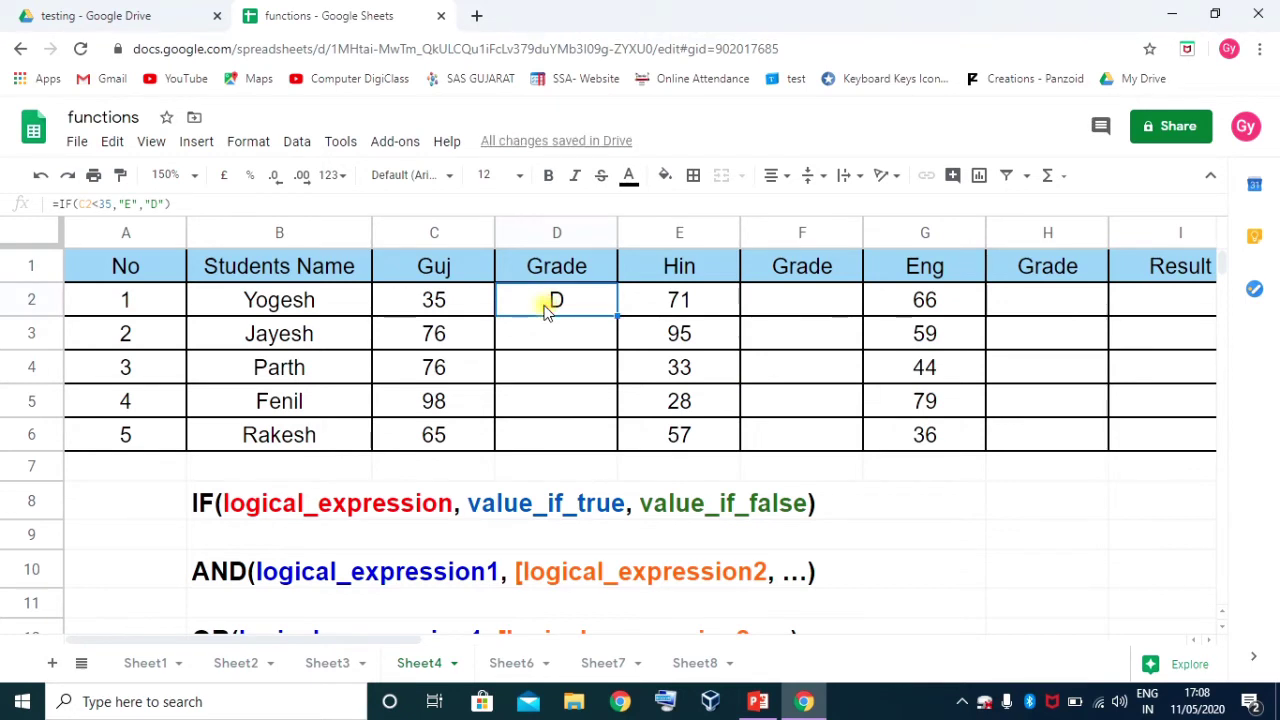
left_click(446, 308)
type("34")
key("Return")
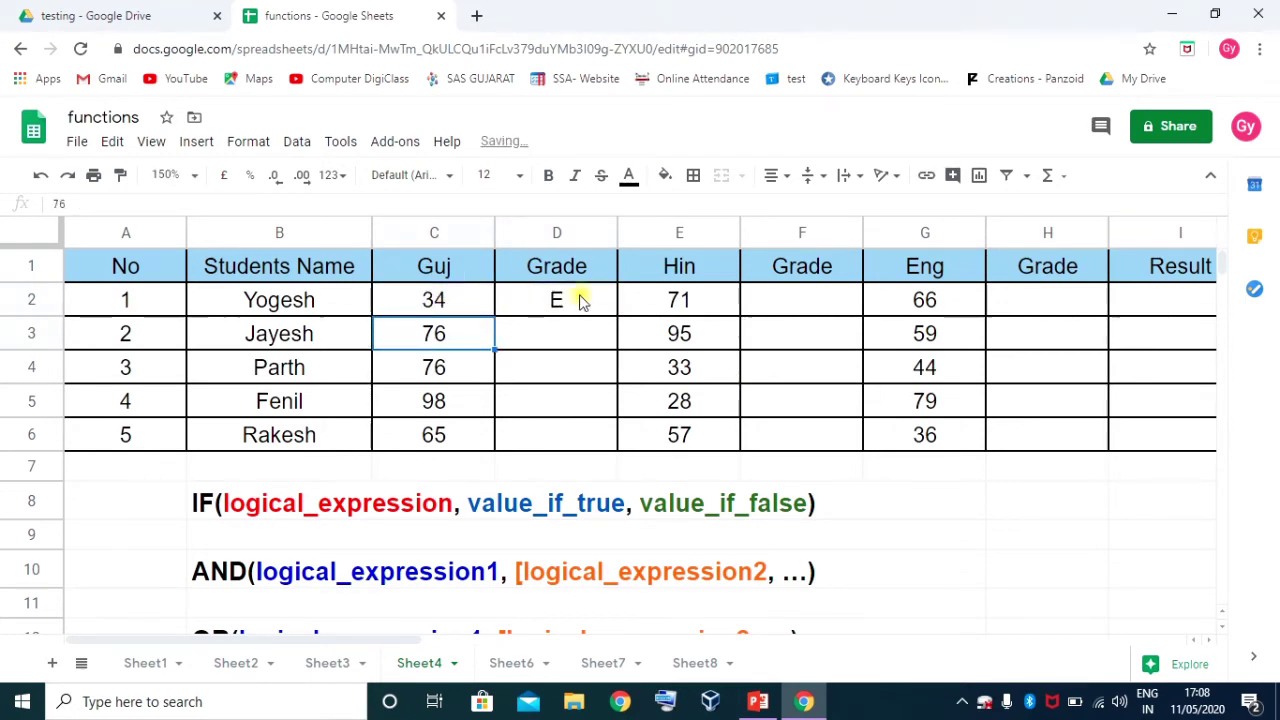
Set the Guj mark in C2 to 40 and reopen D2's grade formula for editing
left_click(420, 302)
type("40")
key("Return")
left_click(574, 300)
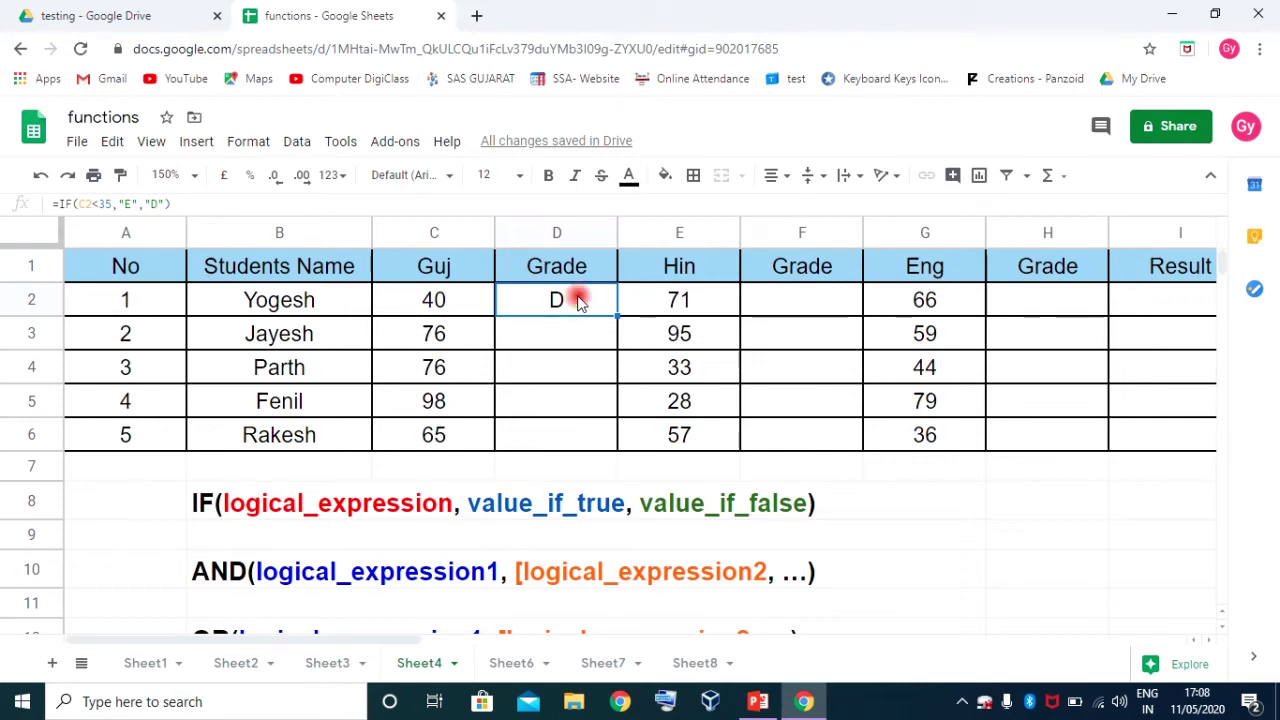
double_click(578, 300)
left_click(664, 300)
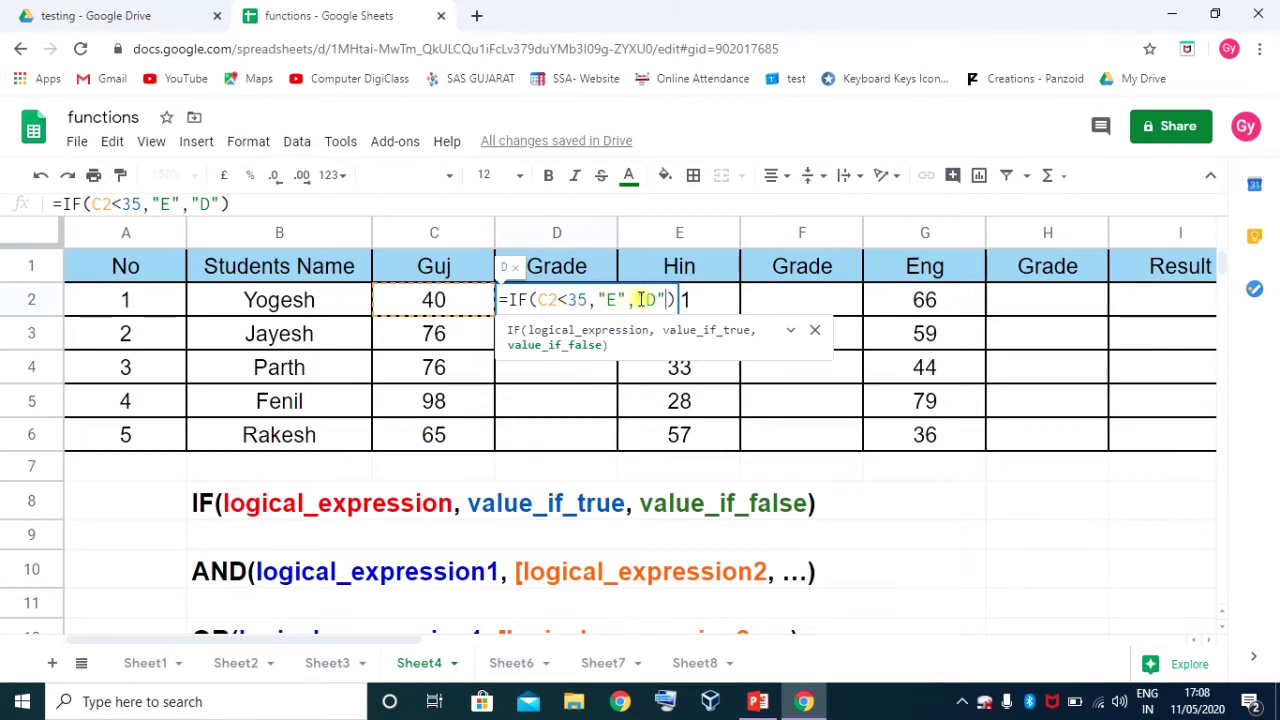
Replace the "D" fallback with a nested IF(C2<50,"D", test
left_click_drag(637, 299, 666, 299)
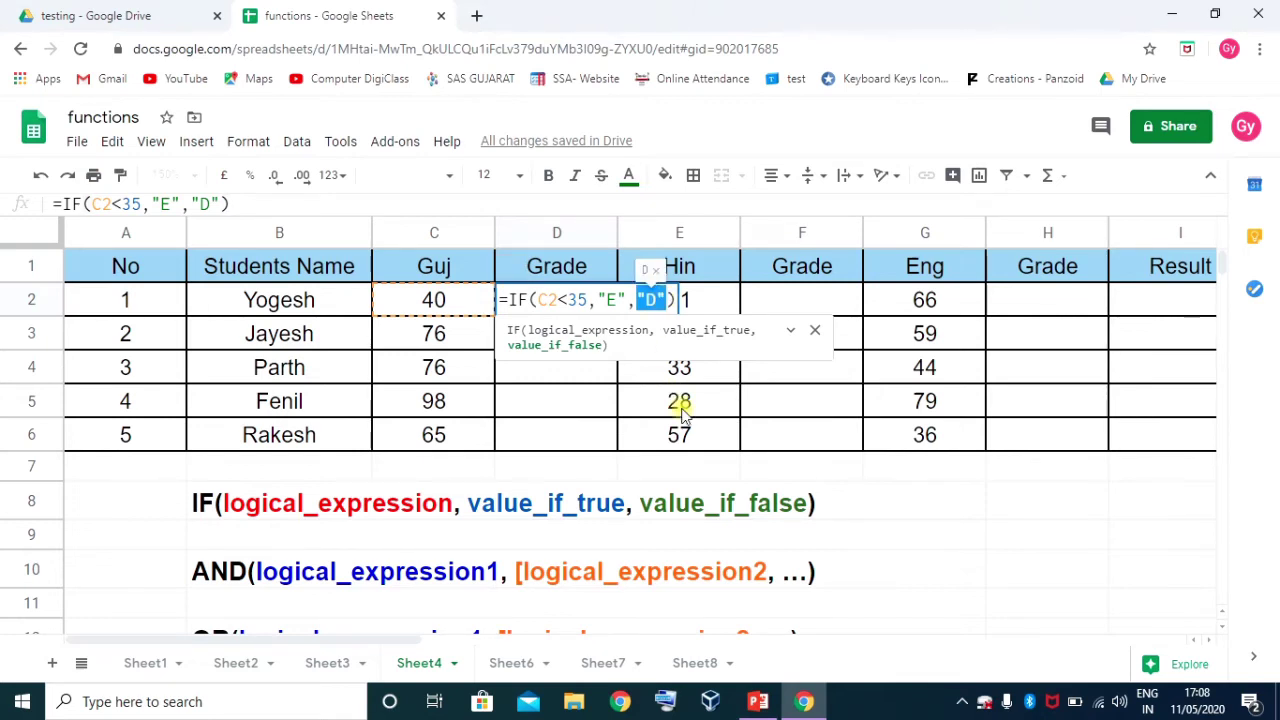
key("BackSpace")
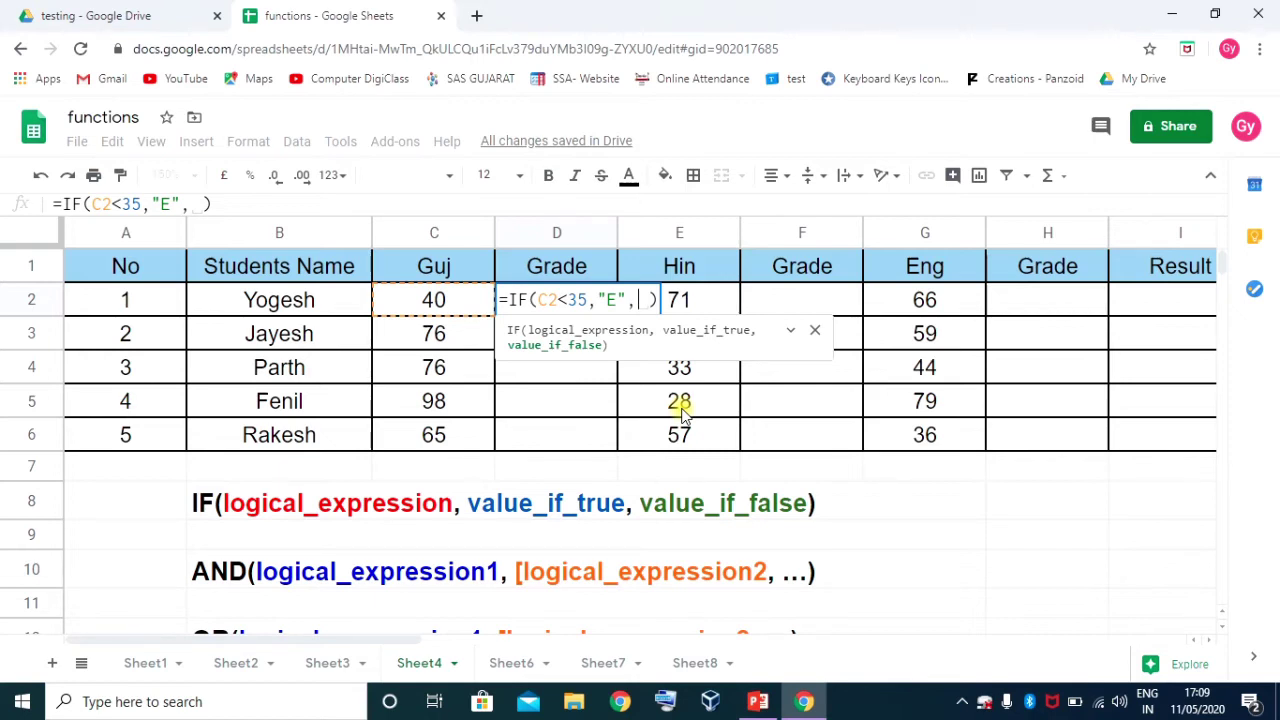
type("IF(")
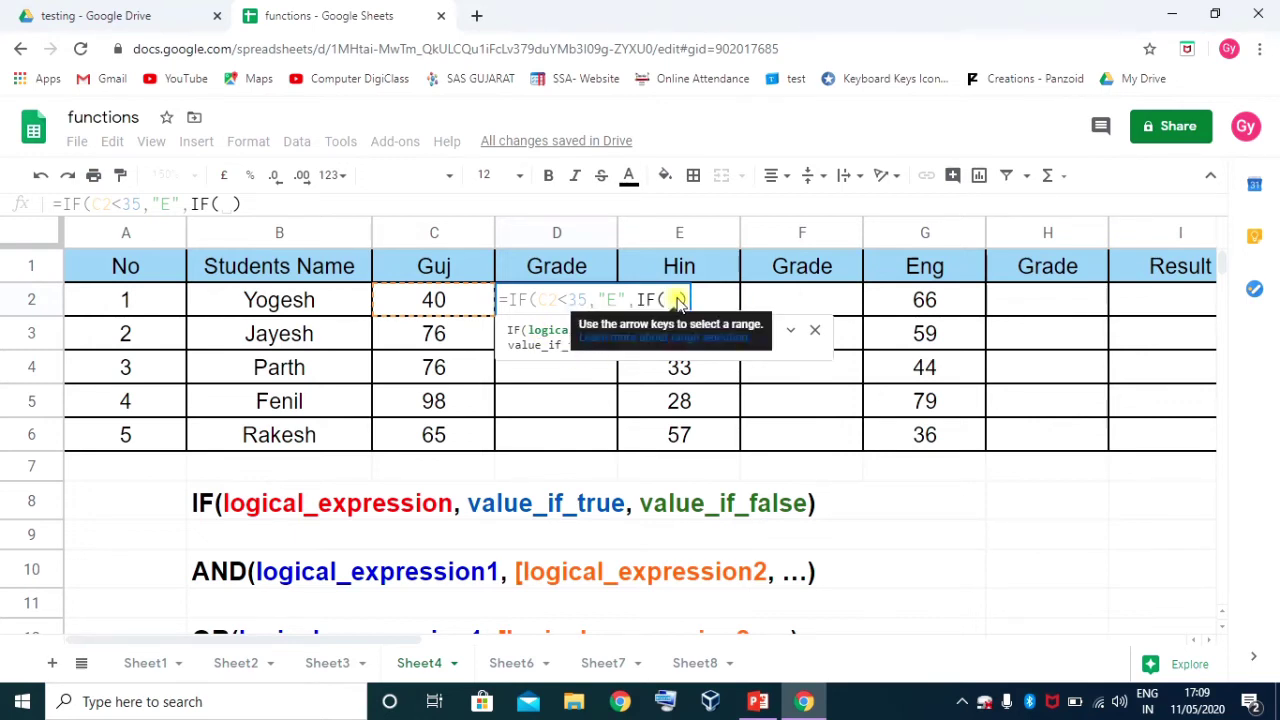
left_click(435, 302)
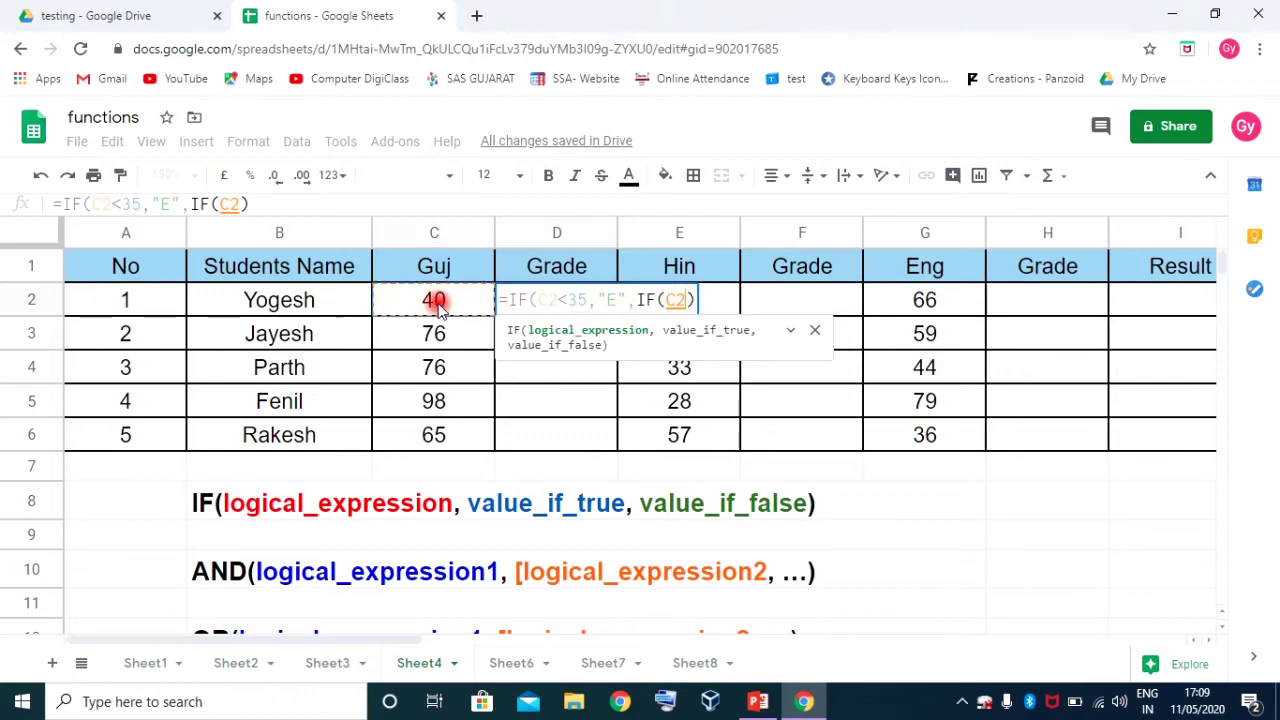
type("<")
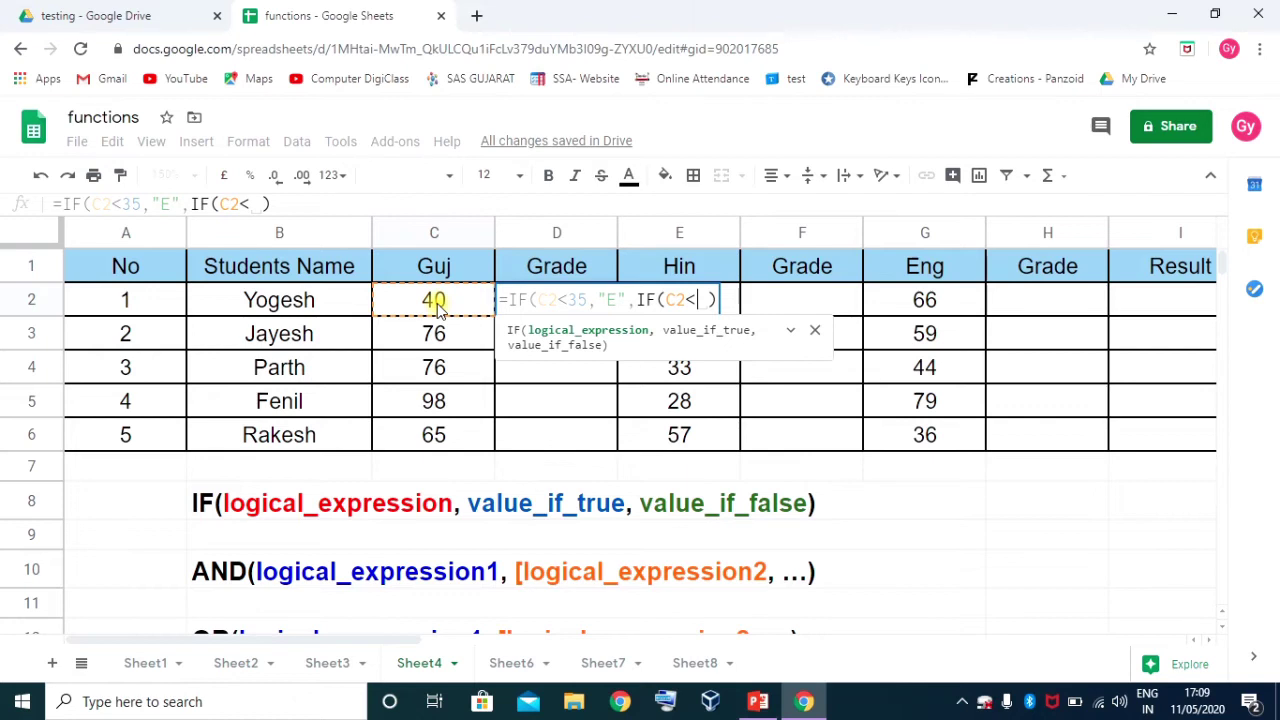
type("50")
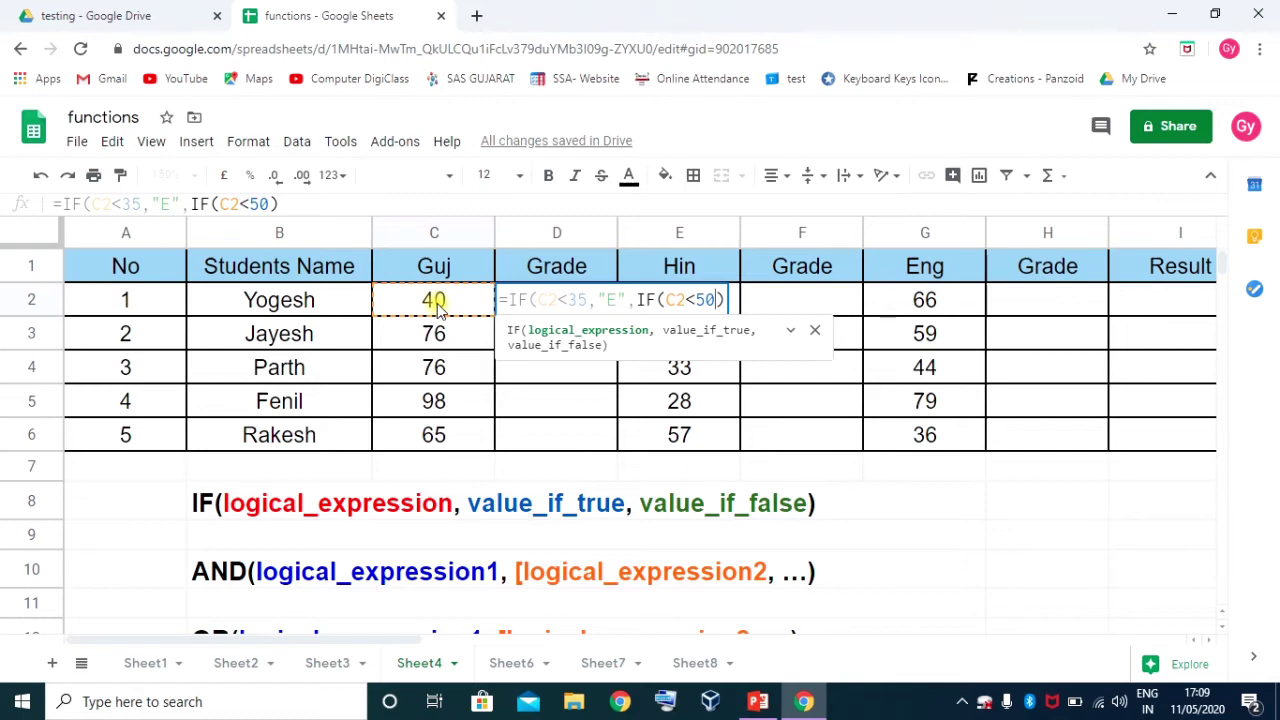
type(",")
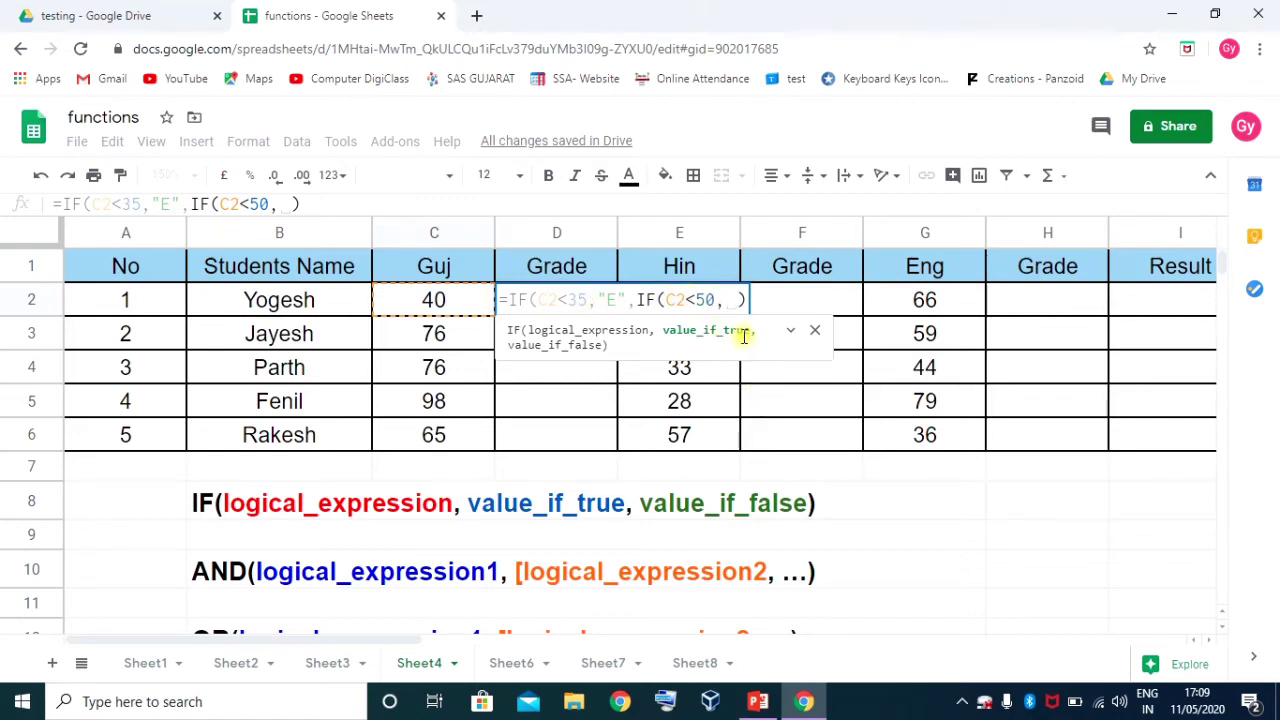
type("\"")
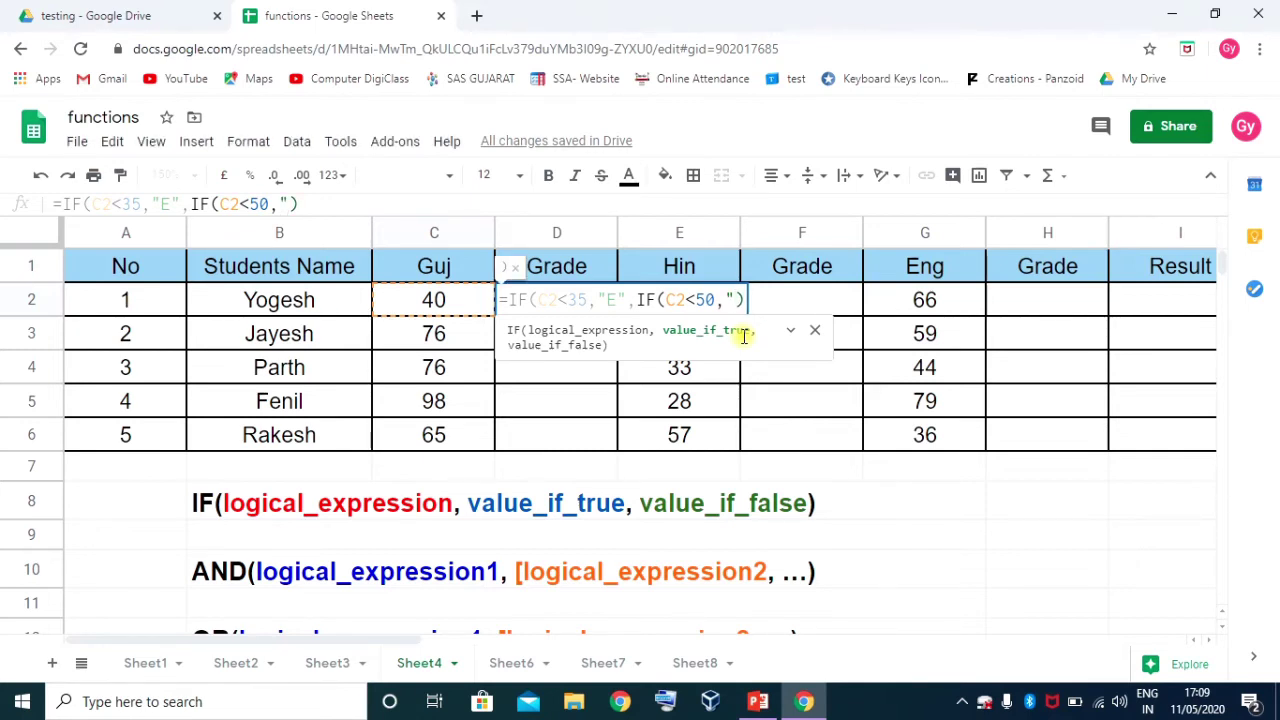
type("D")
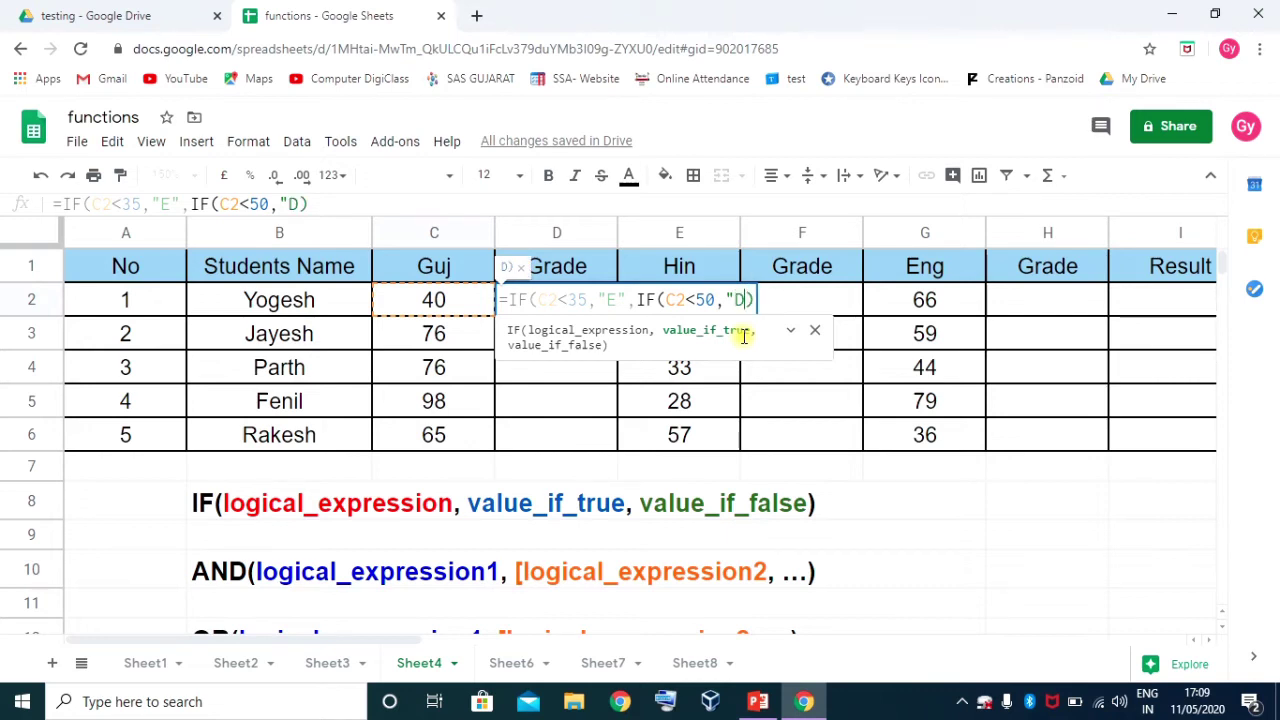
type("\"")
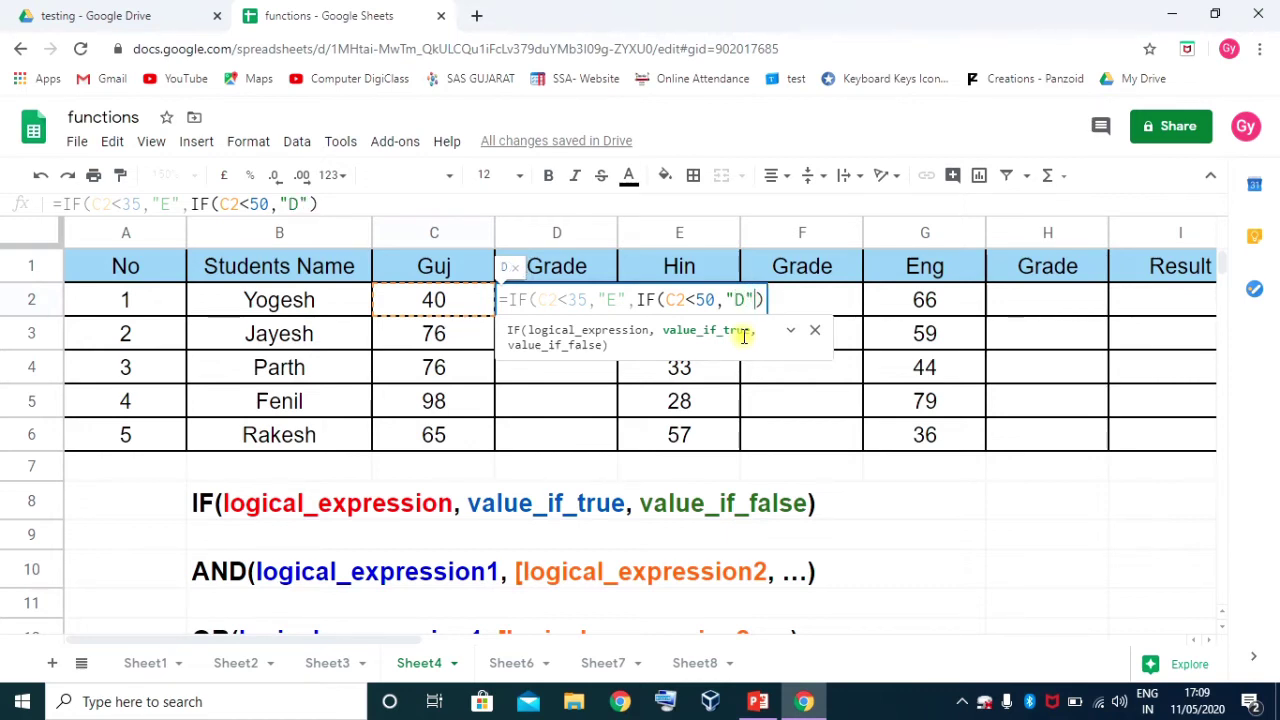
type(",")
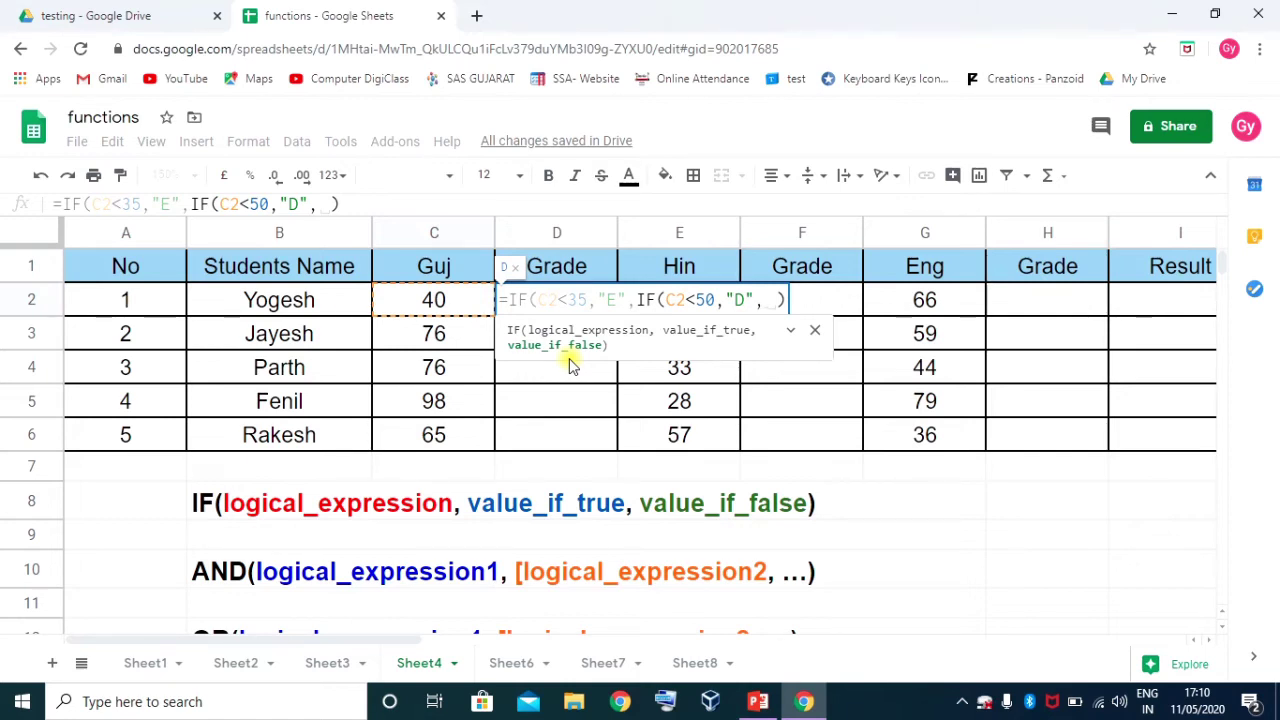
Add a third nested test IF(C2<65,"C", to the D2 formula
type("if")
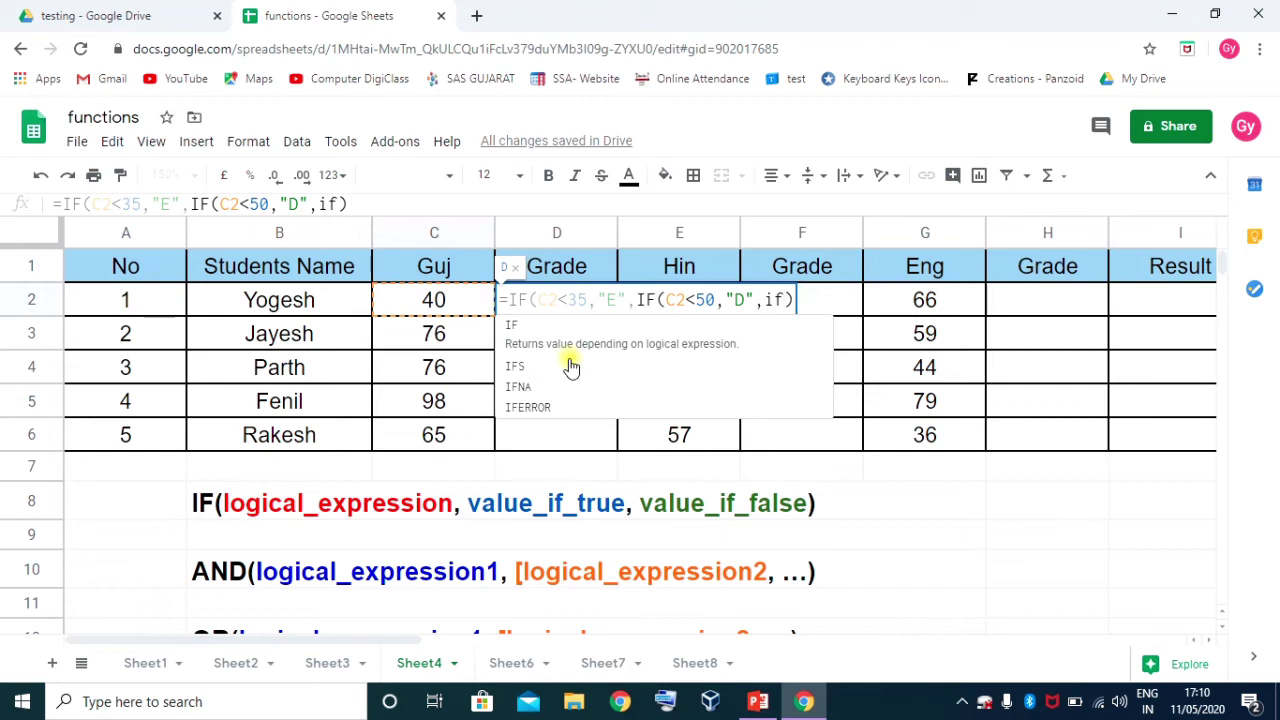
key("Tab")
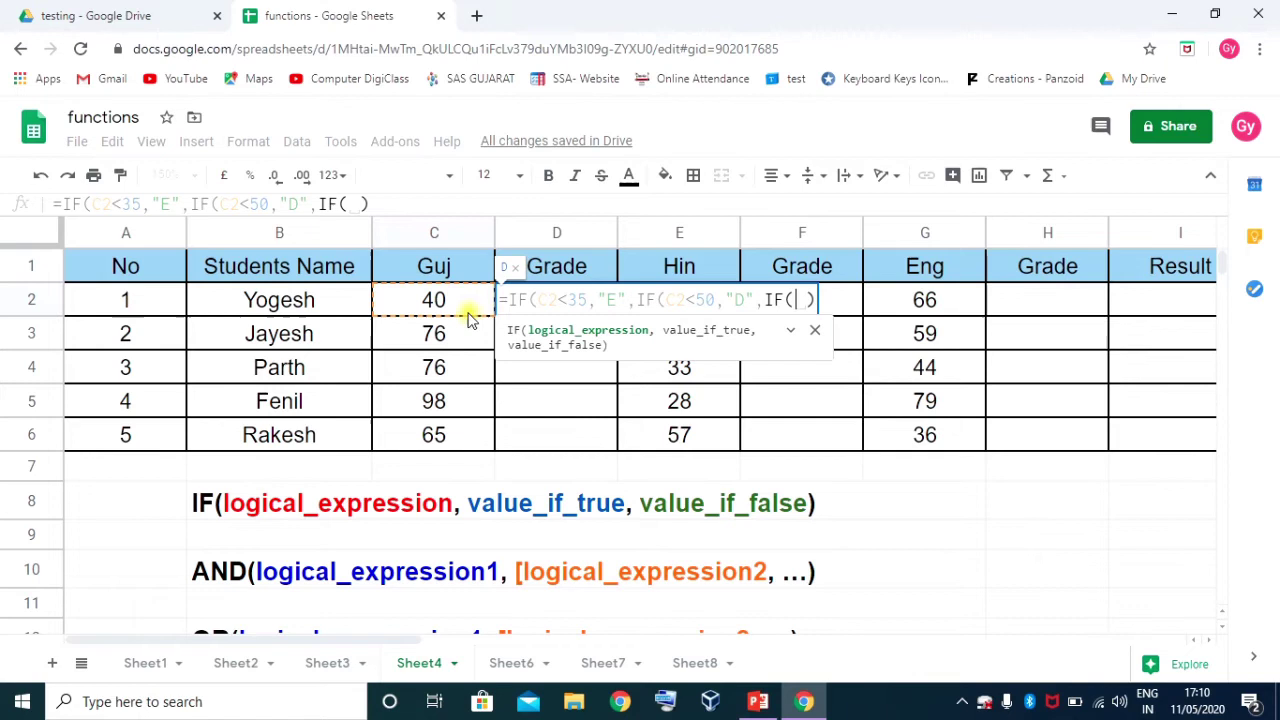
left_click(435, 306)
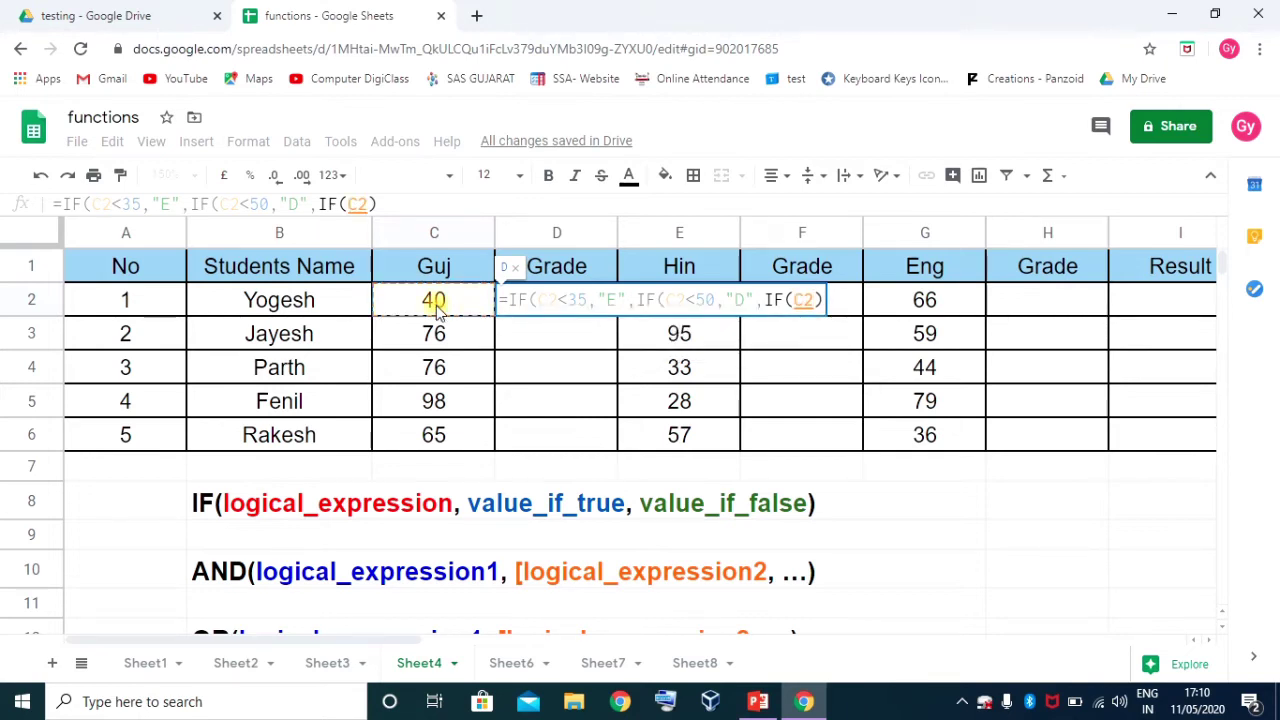
type("<65,")
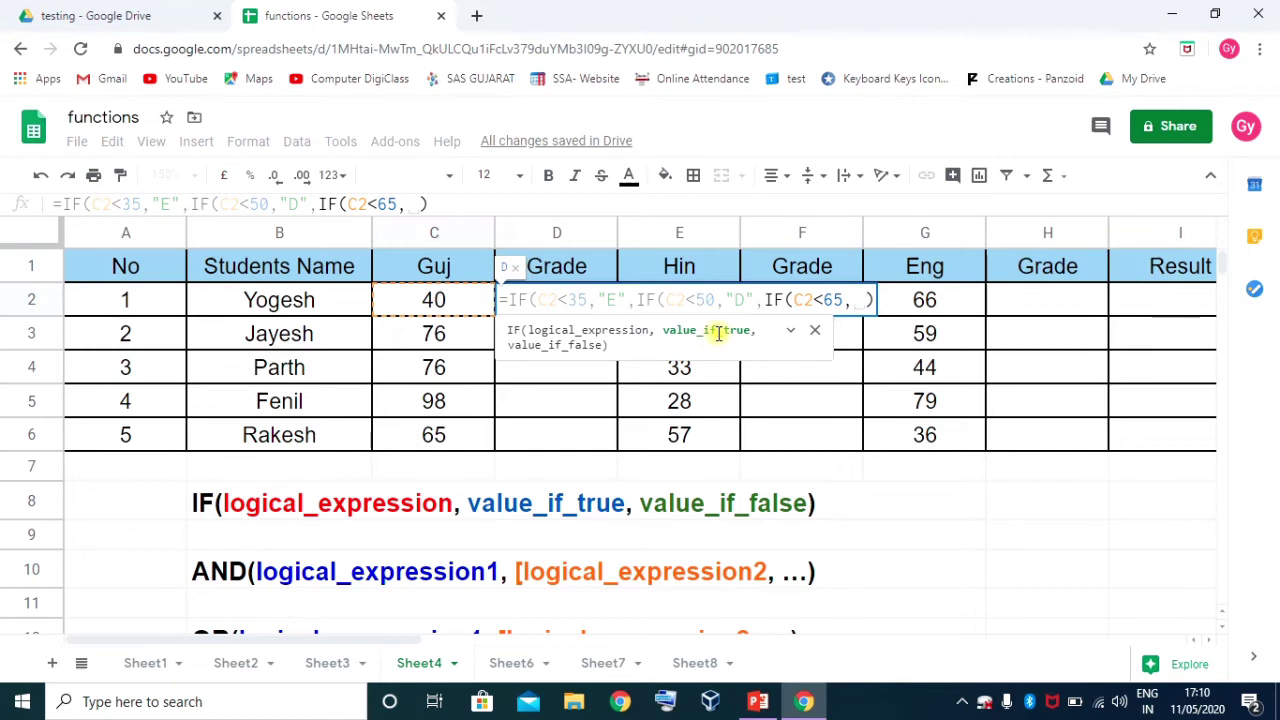
type("\"C\"")
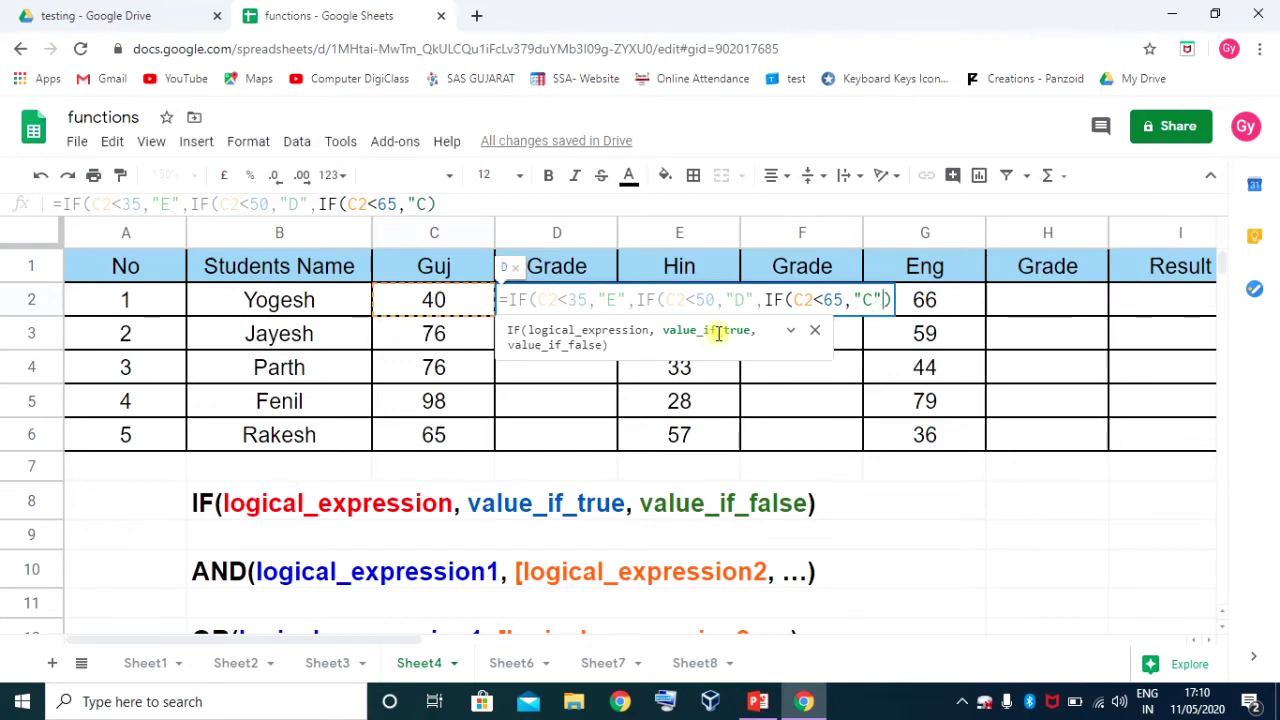
type(",")
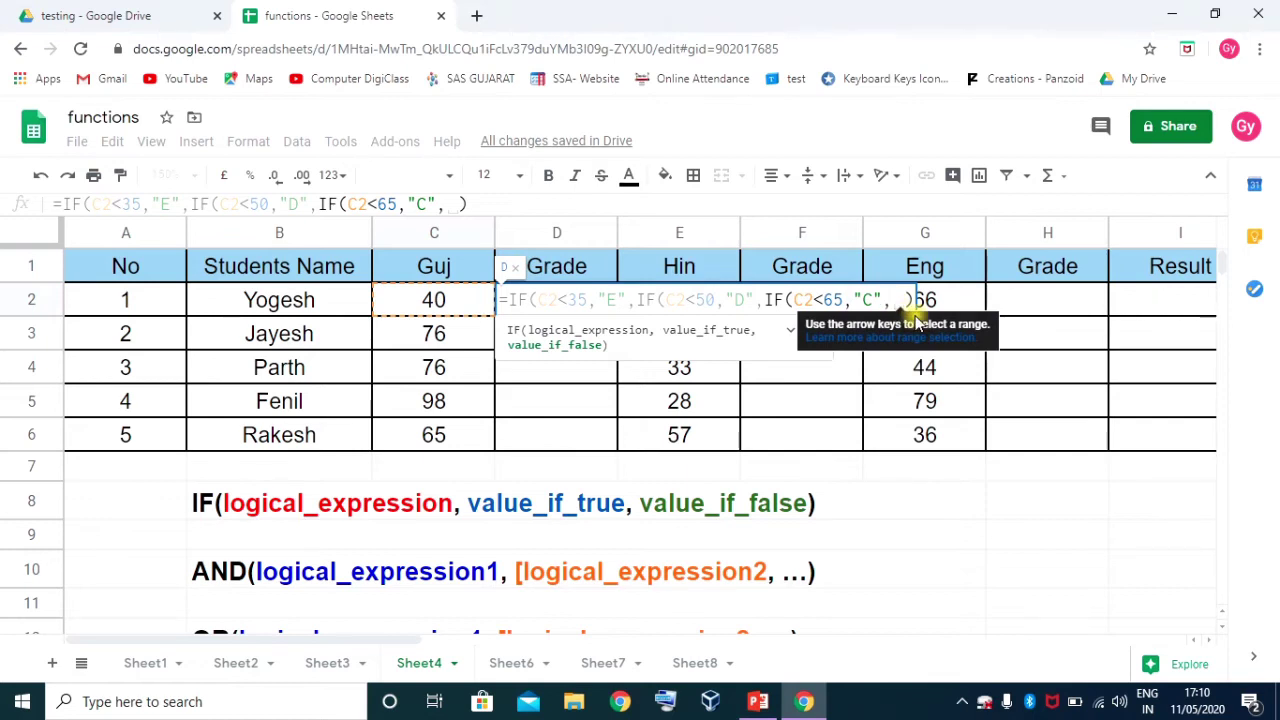
Add a fourth nested test IF(C2<80,"B", removing the stray space
type("IF")
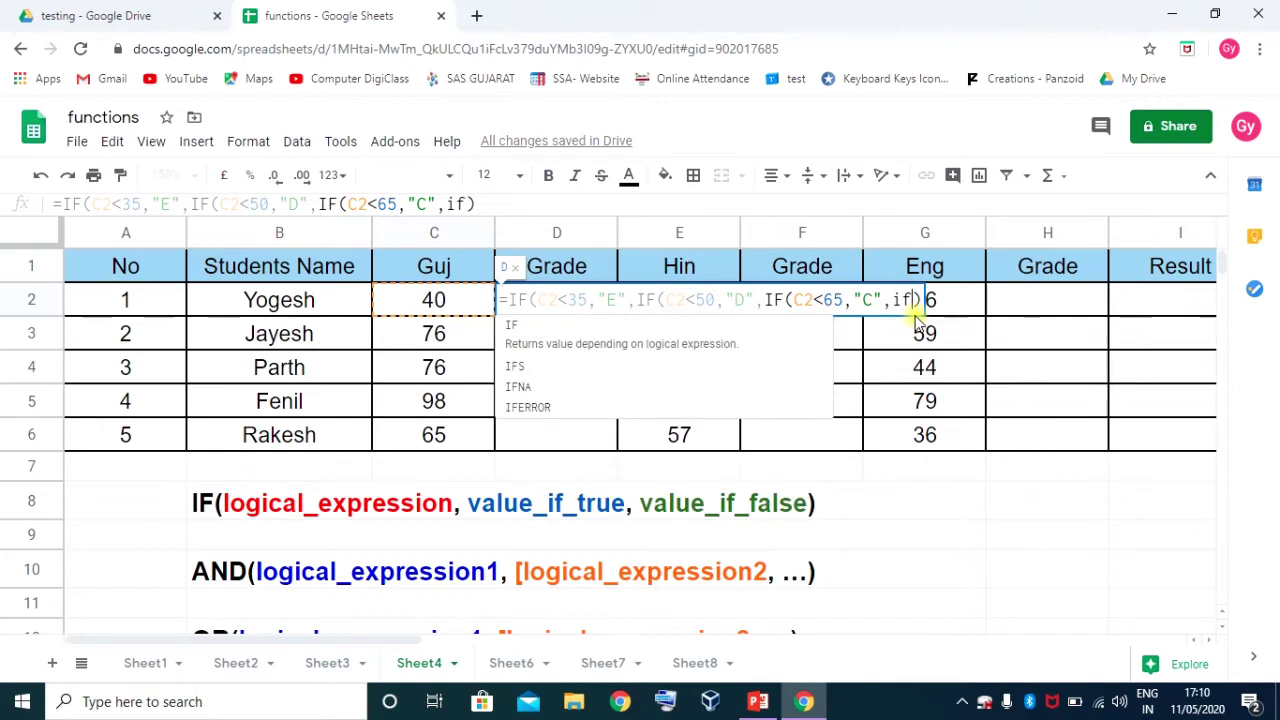
type("(")
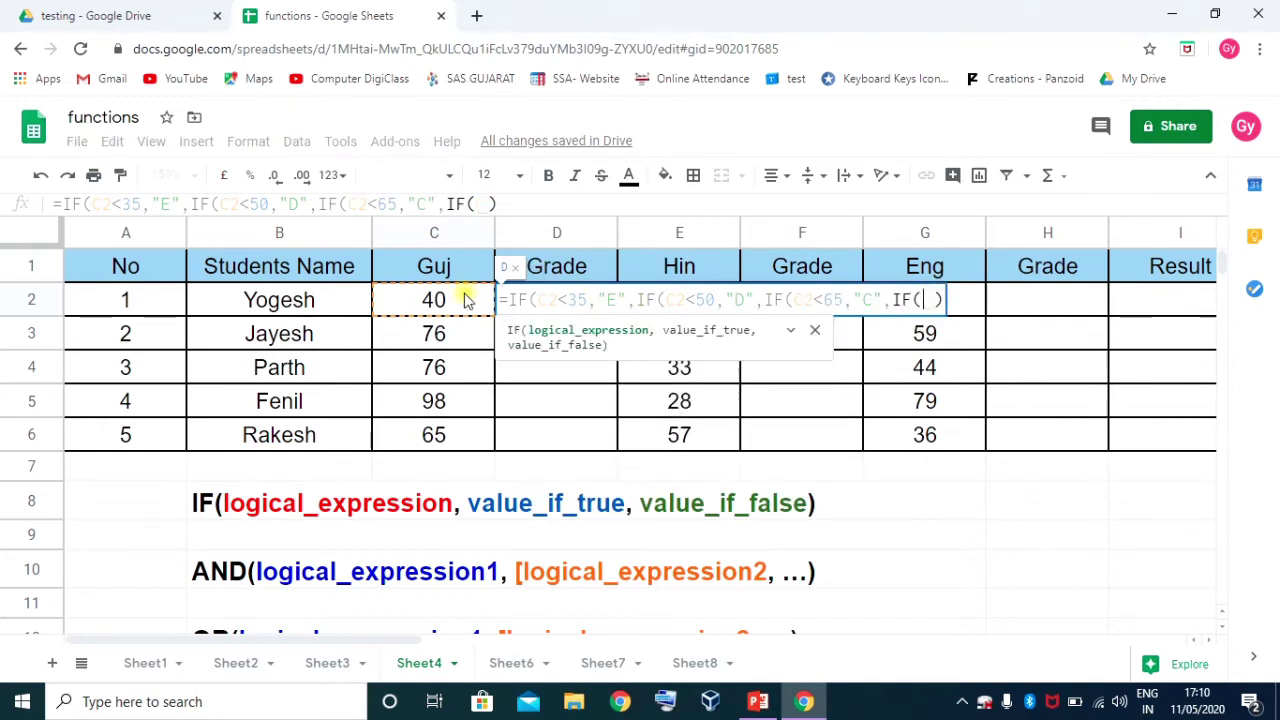
left_click(445, 302)
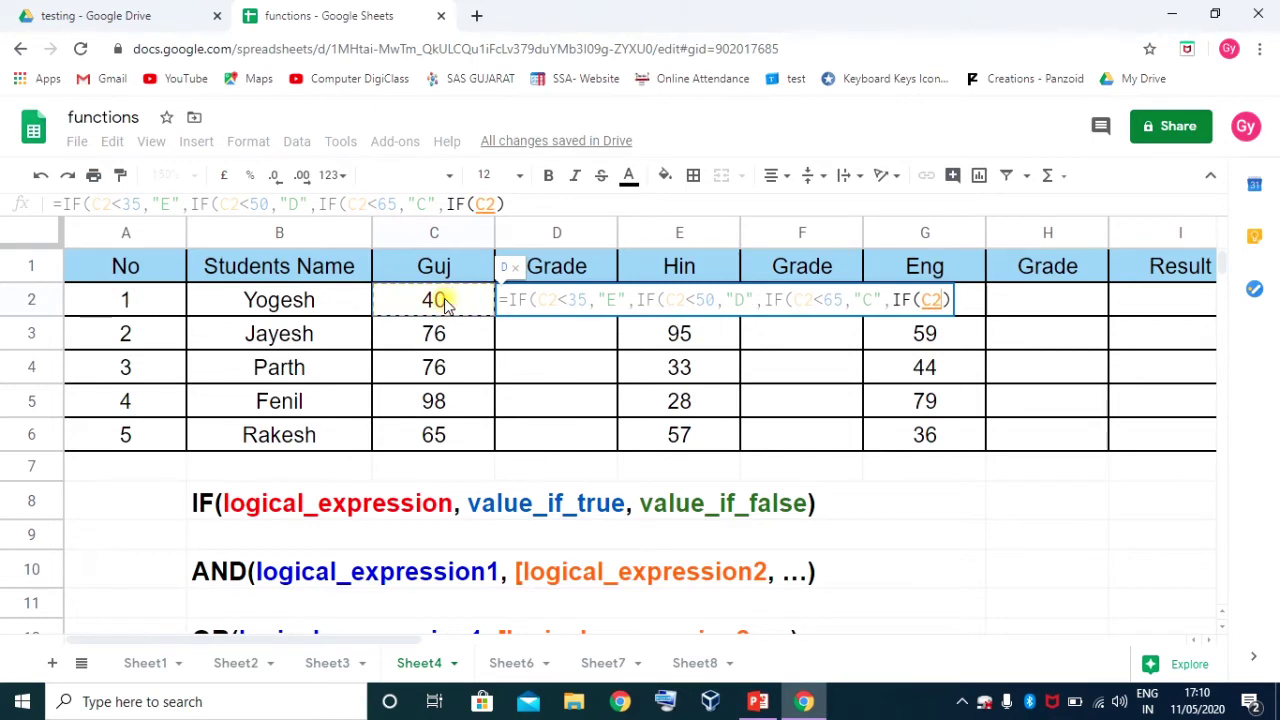
type("<80")
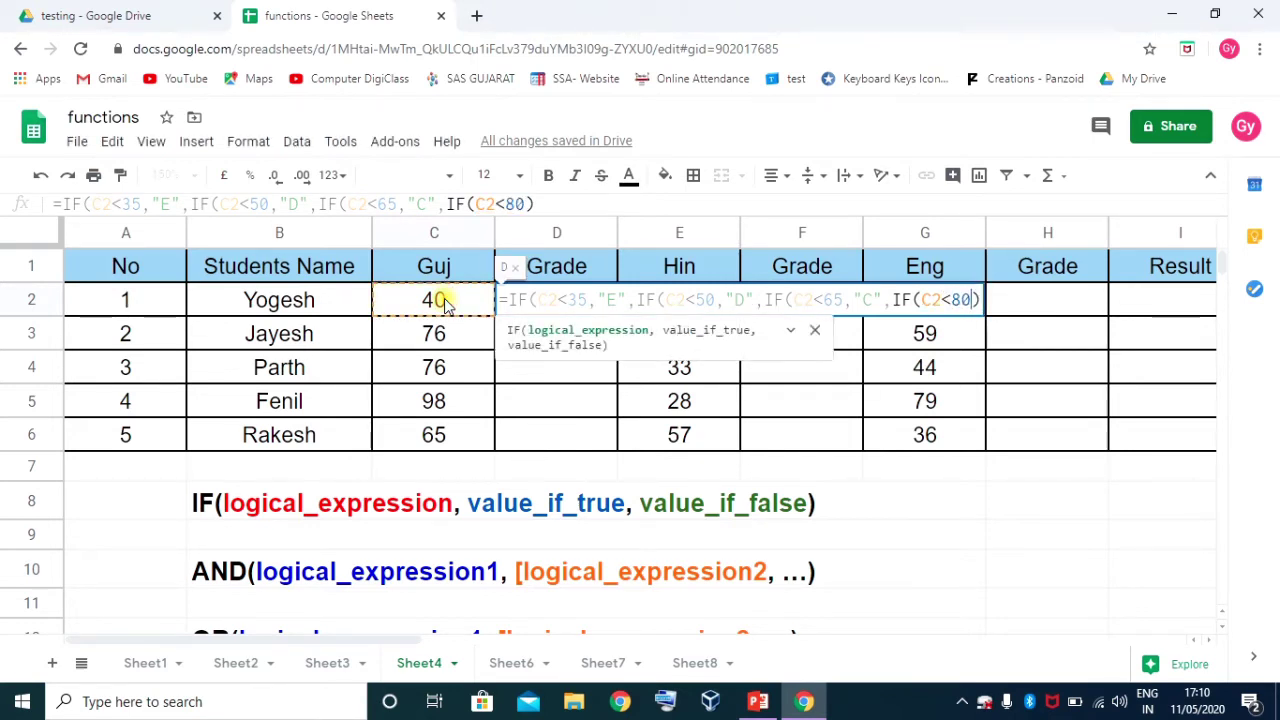
type(",")
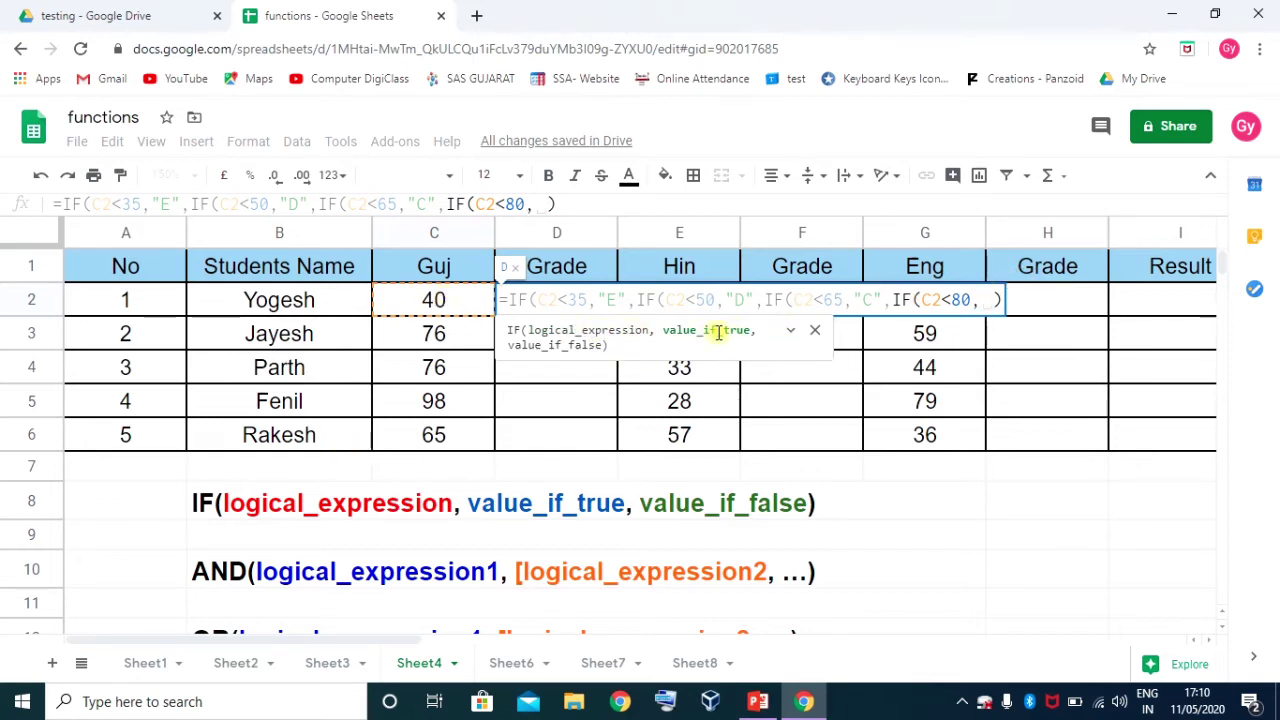
key("BackSpace")
type("\"B\",")
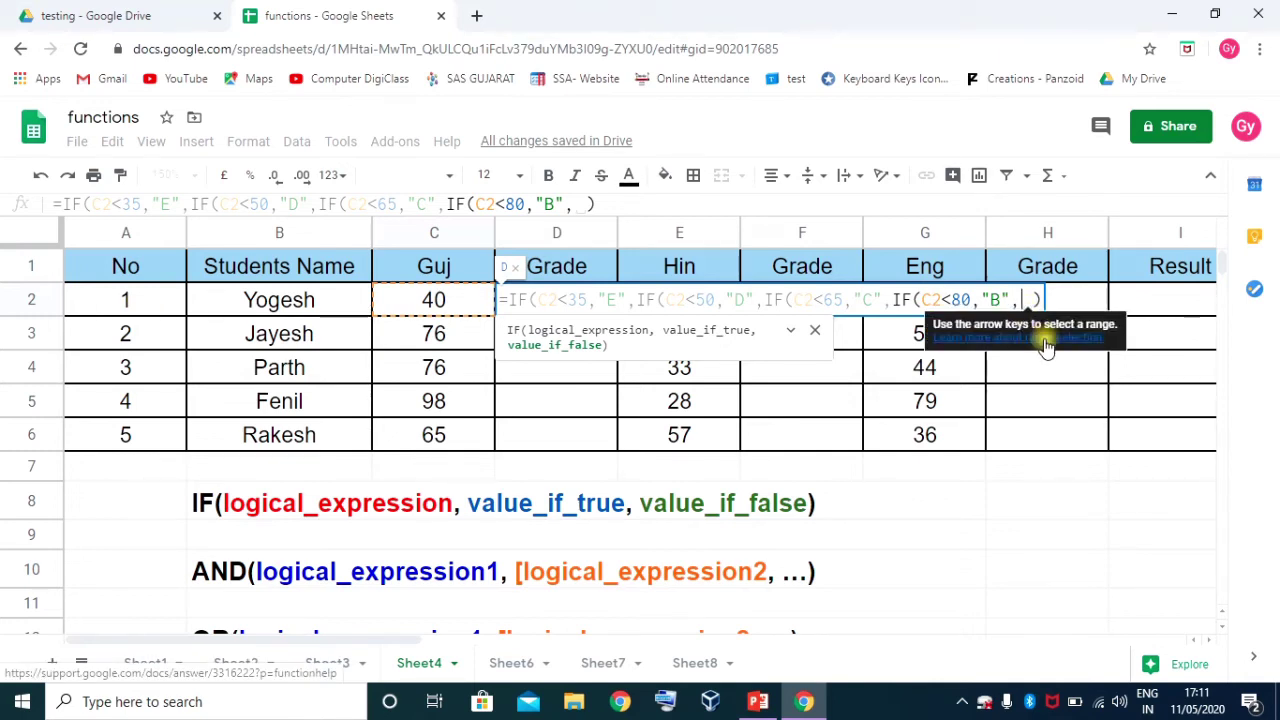
Add the final IF(C2>=80,"A","Not Valid") test, close all parentheses and commit D2's formula
type("if")
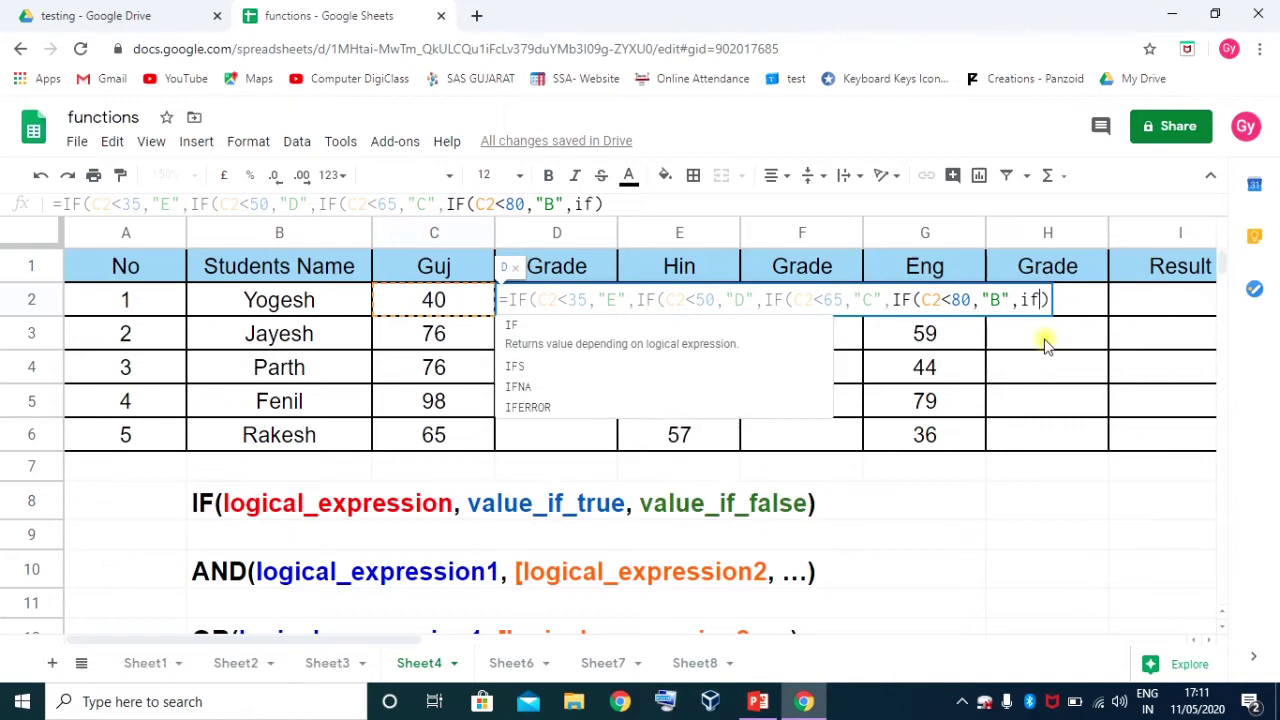
type("(")
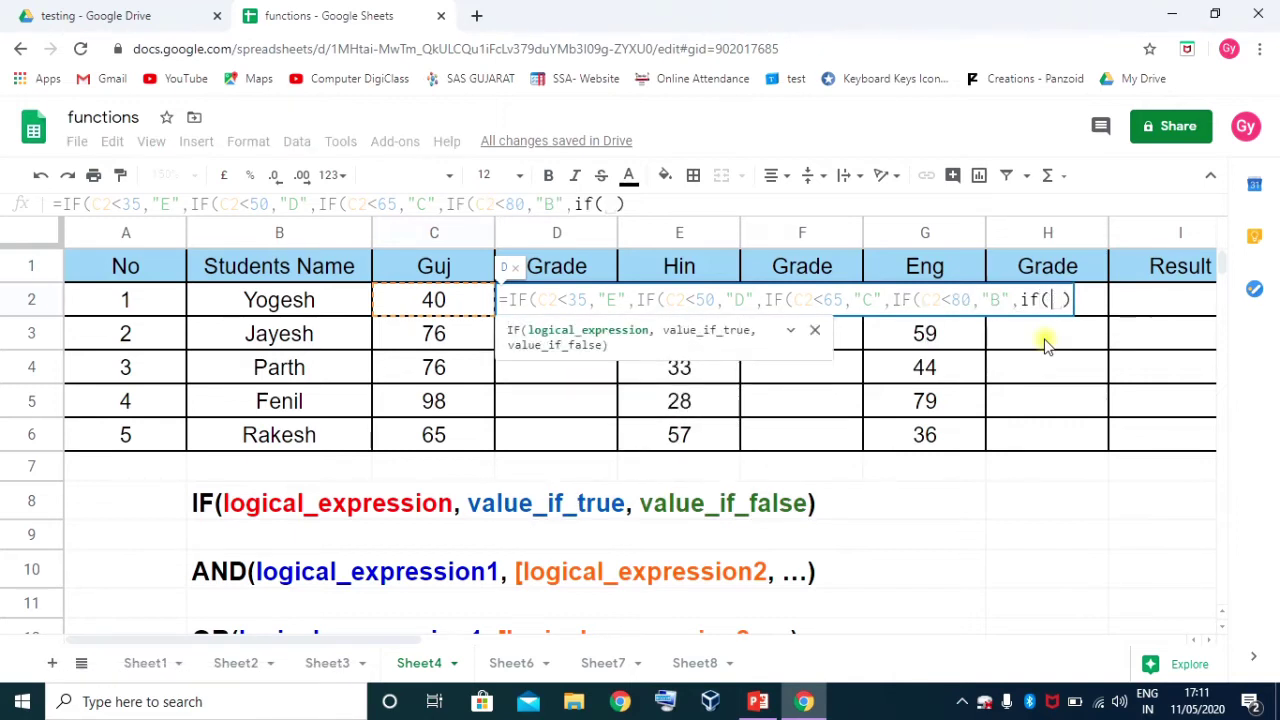
left_click(458, 300)
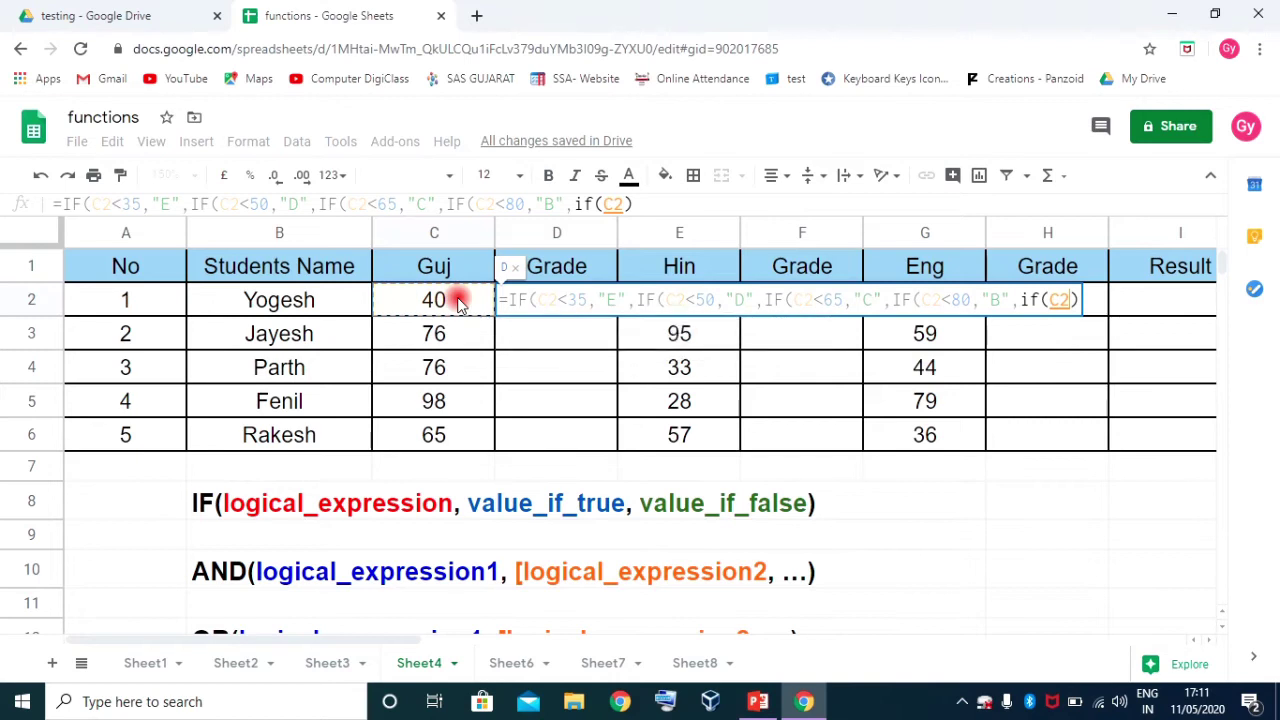
type(">")
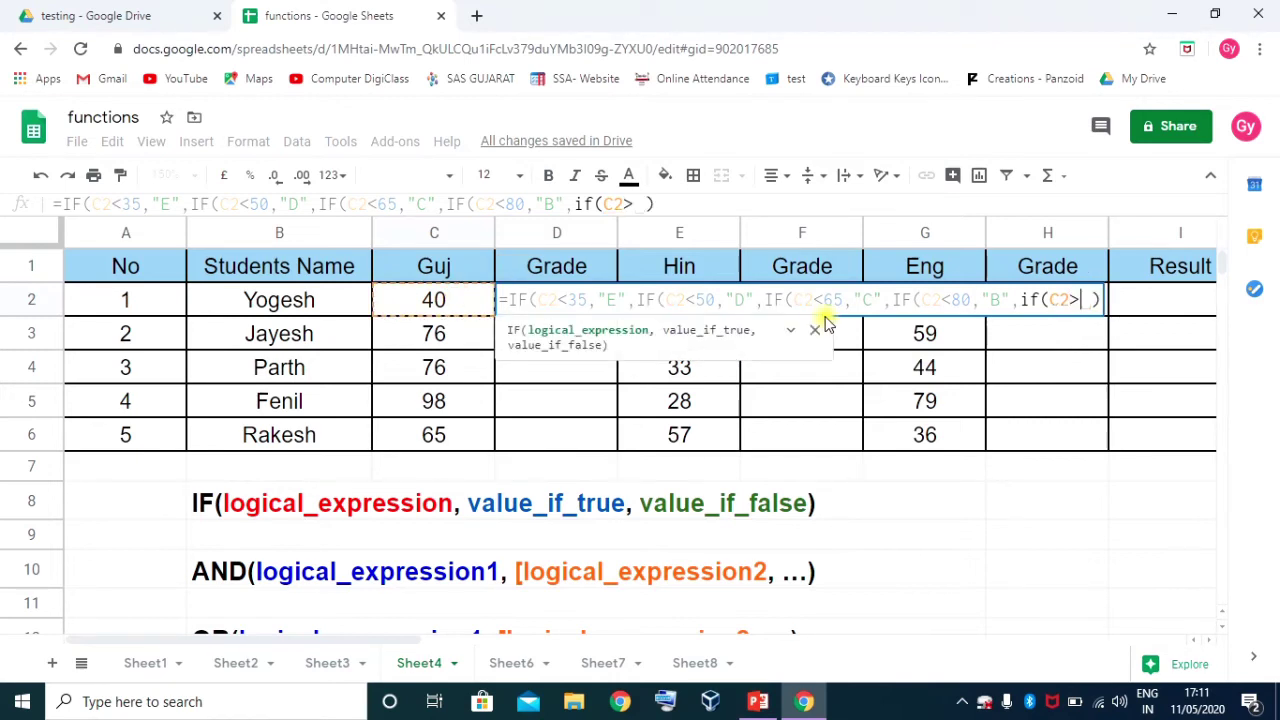
type("=")
type("80")
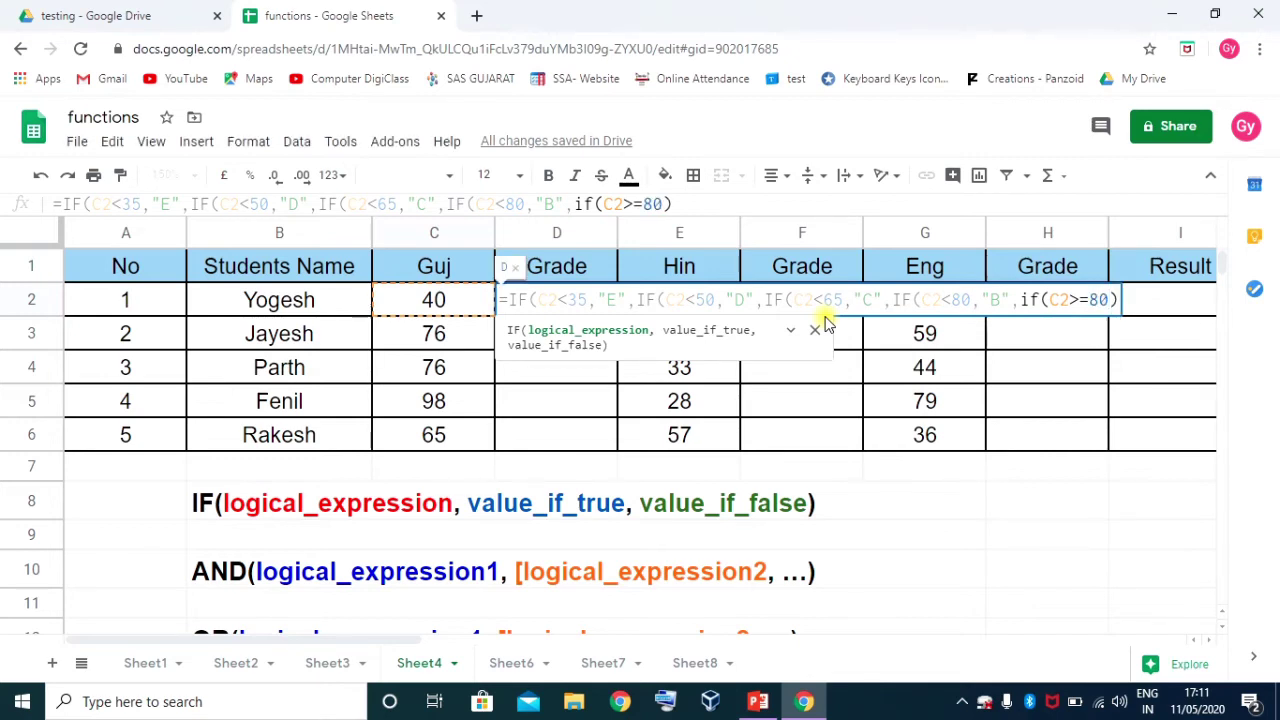
type(", ")
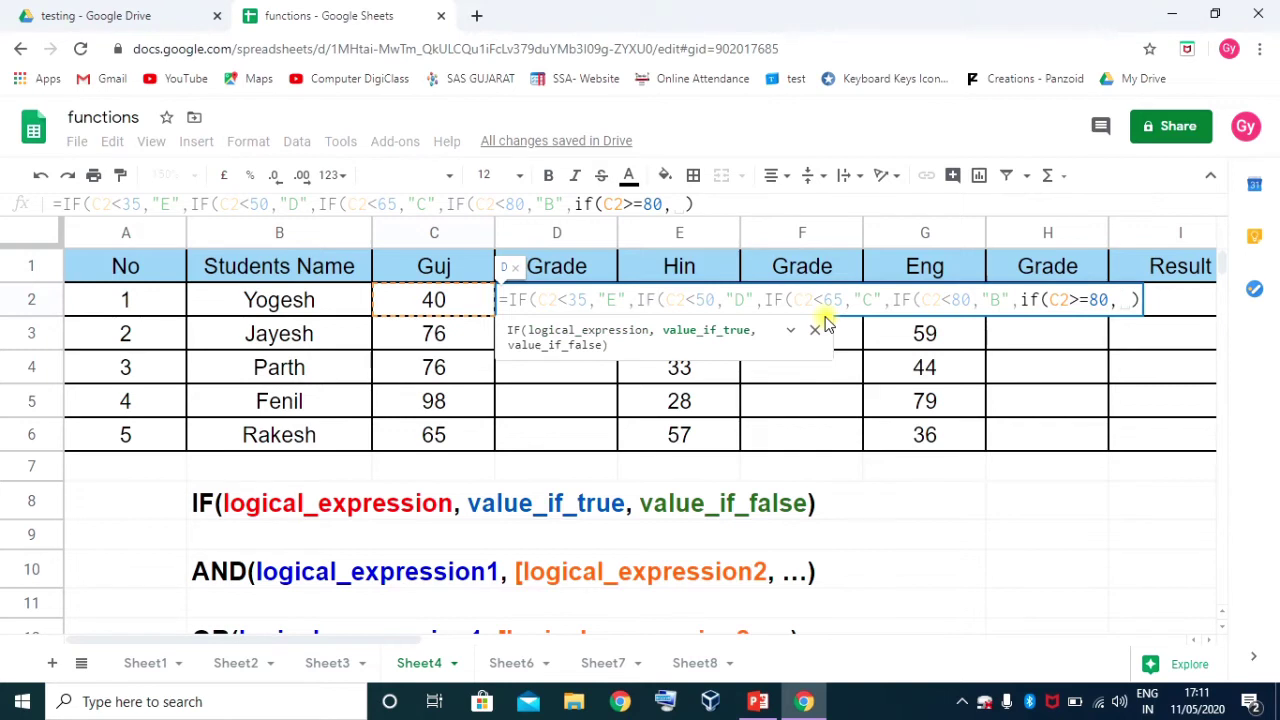
type("\"A\"")
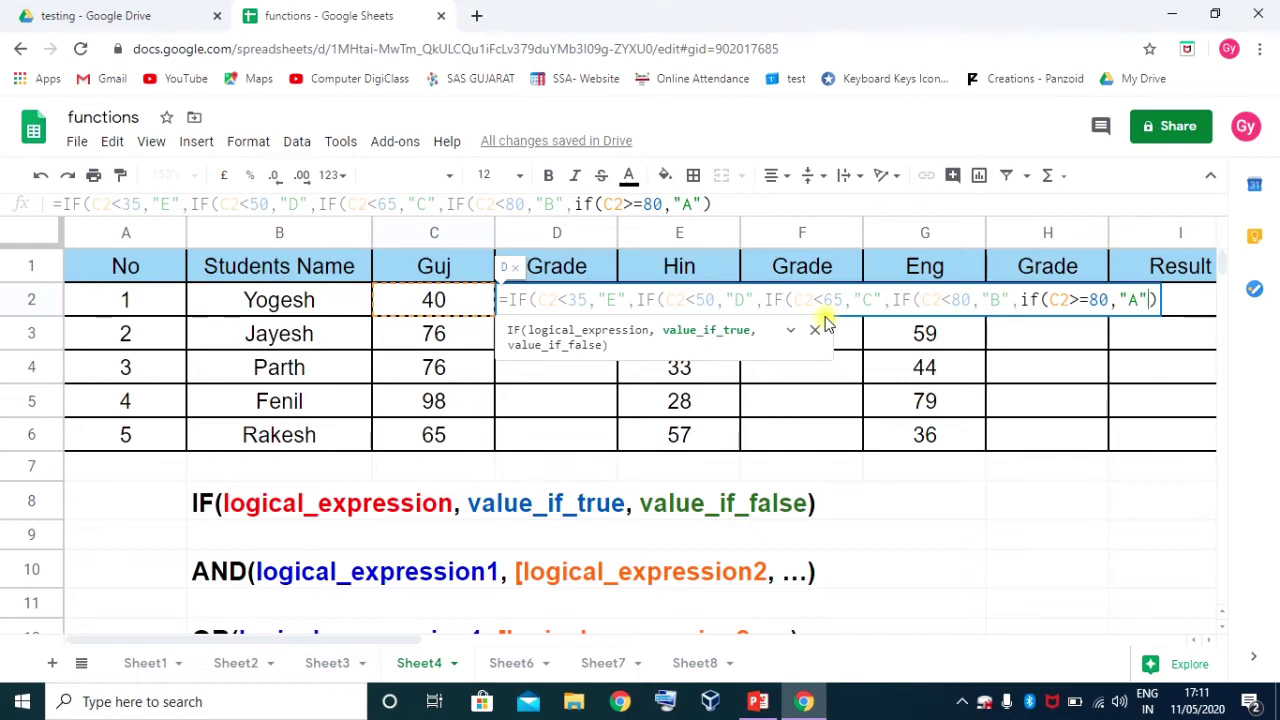
type(", ")
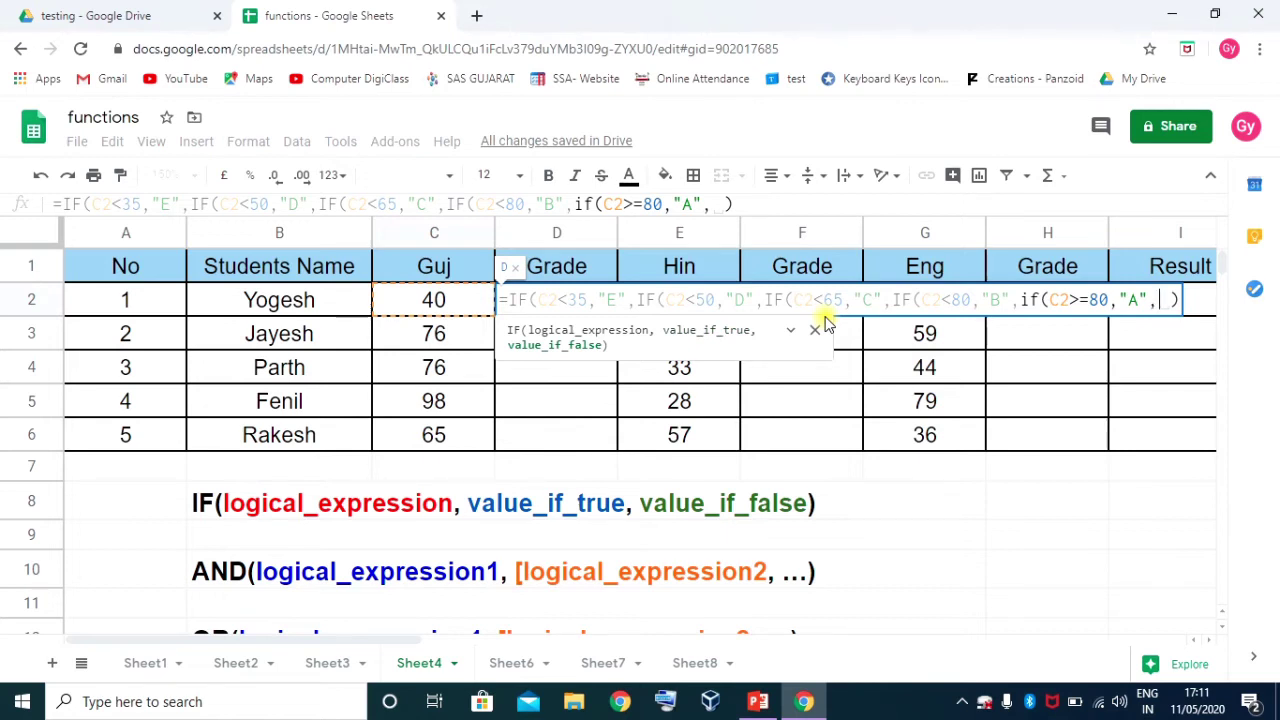
type("\"\"")
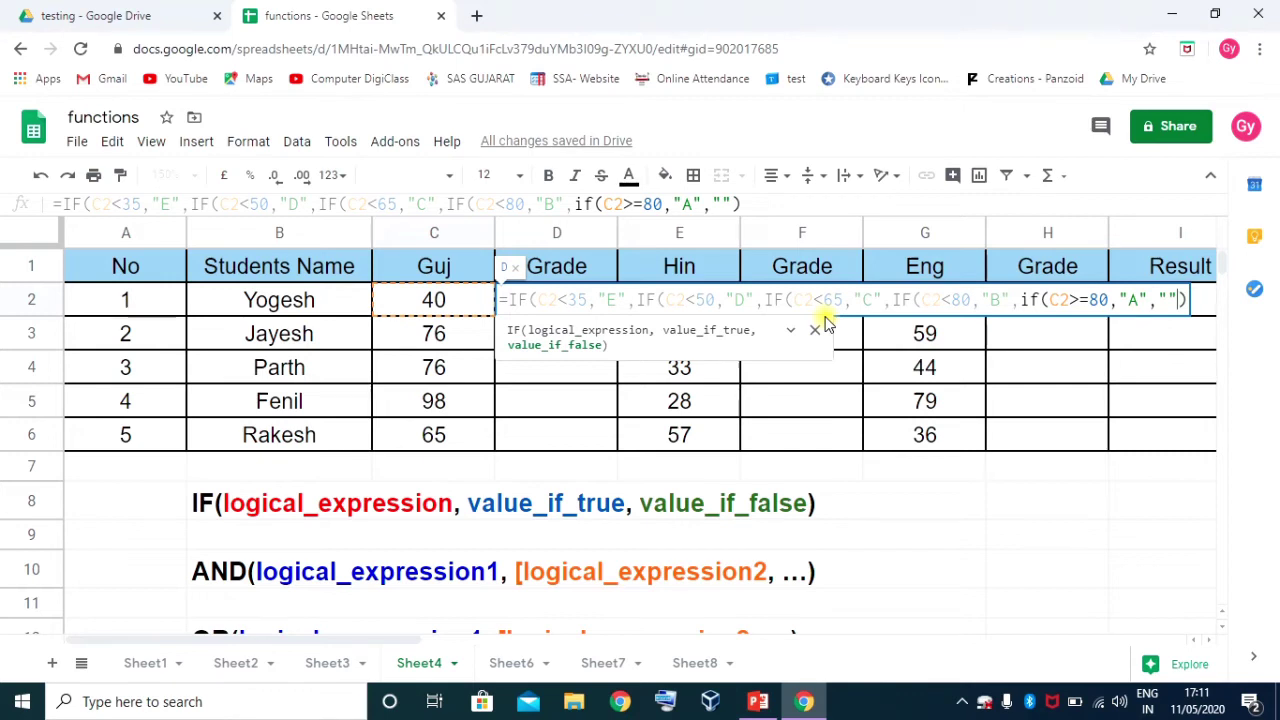
left_click(1168, 299)
type("N")
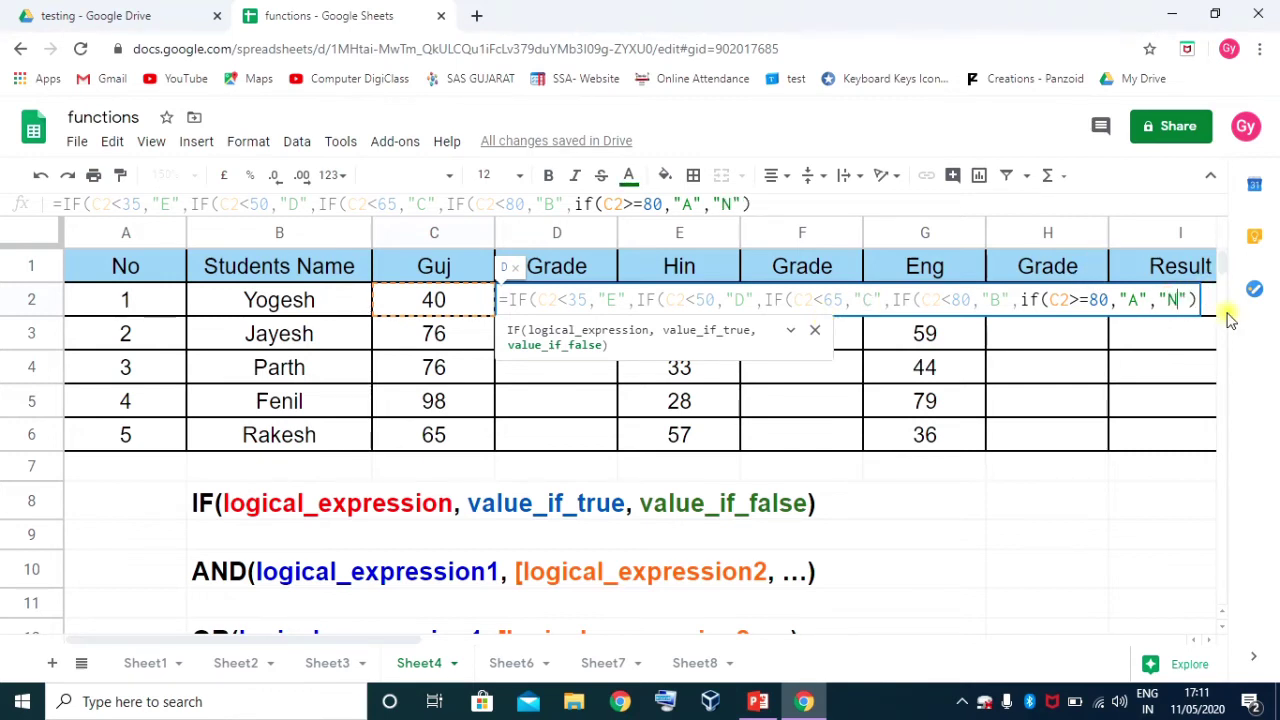
type("ot Valid")
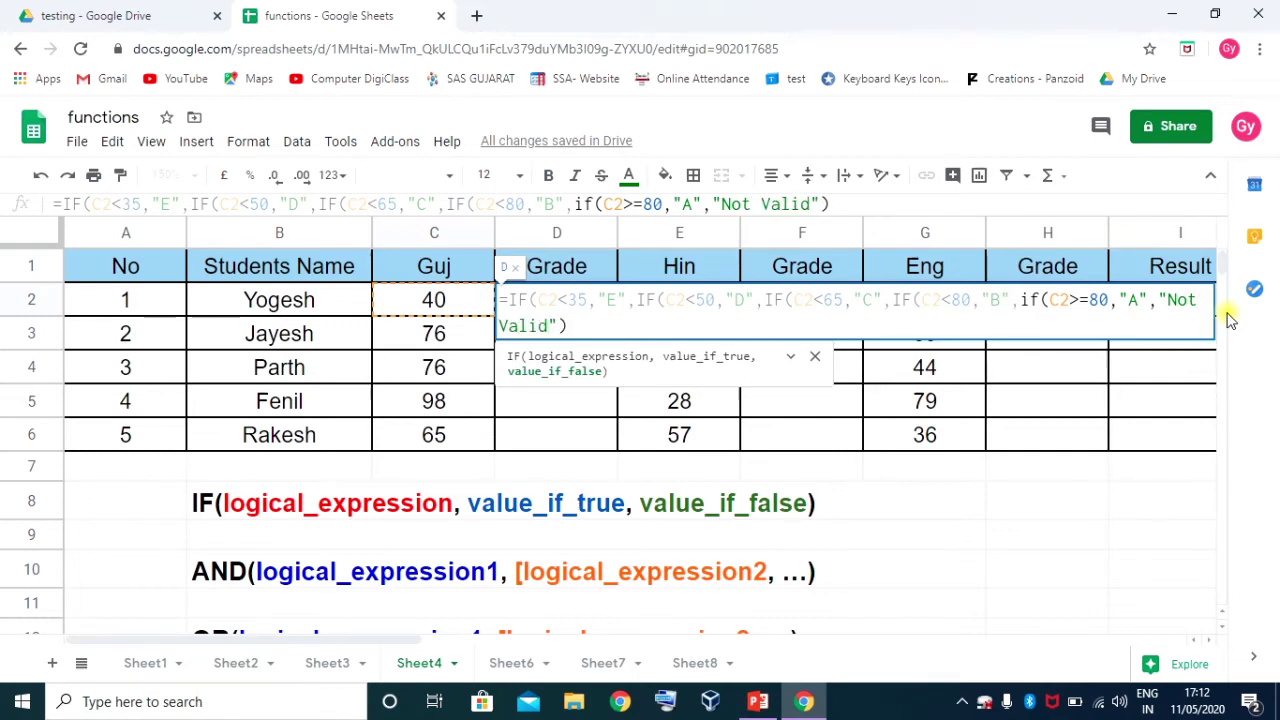
left_click(557, 325)
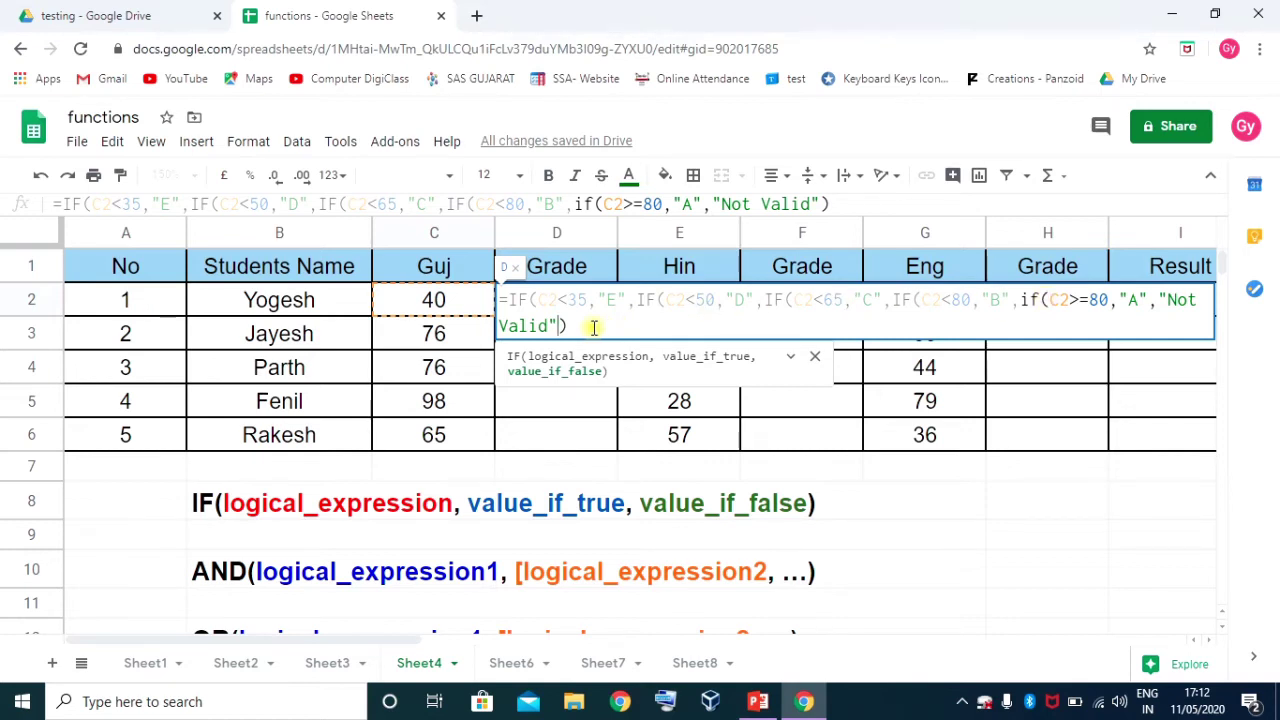
type("))")
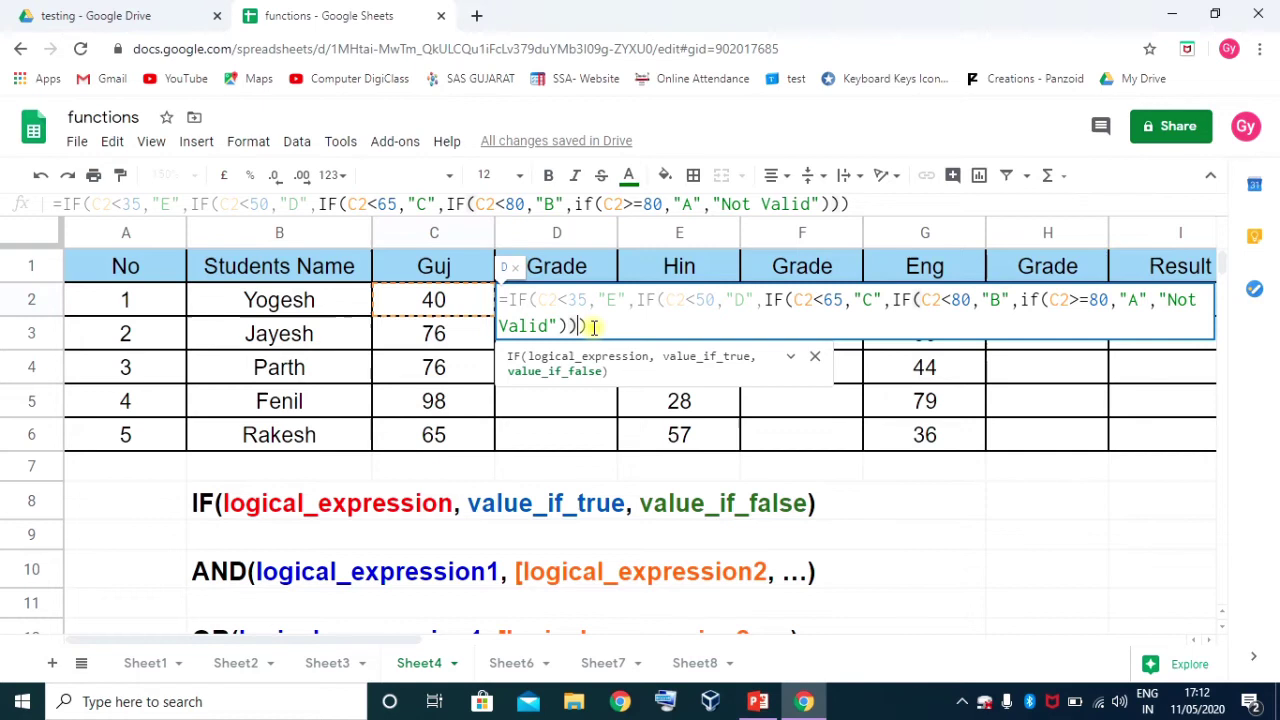
type("))")
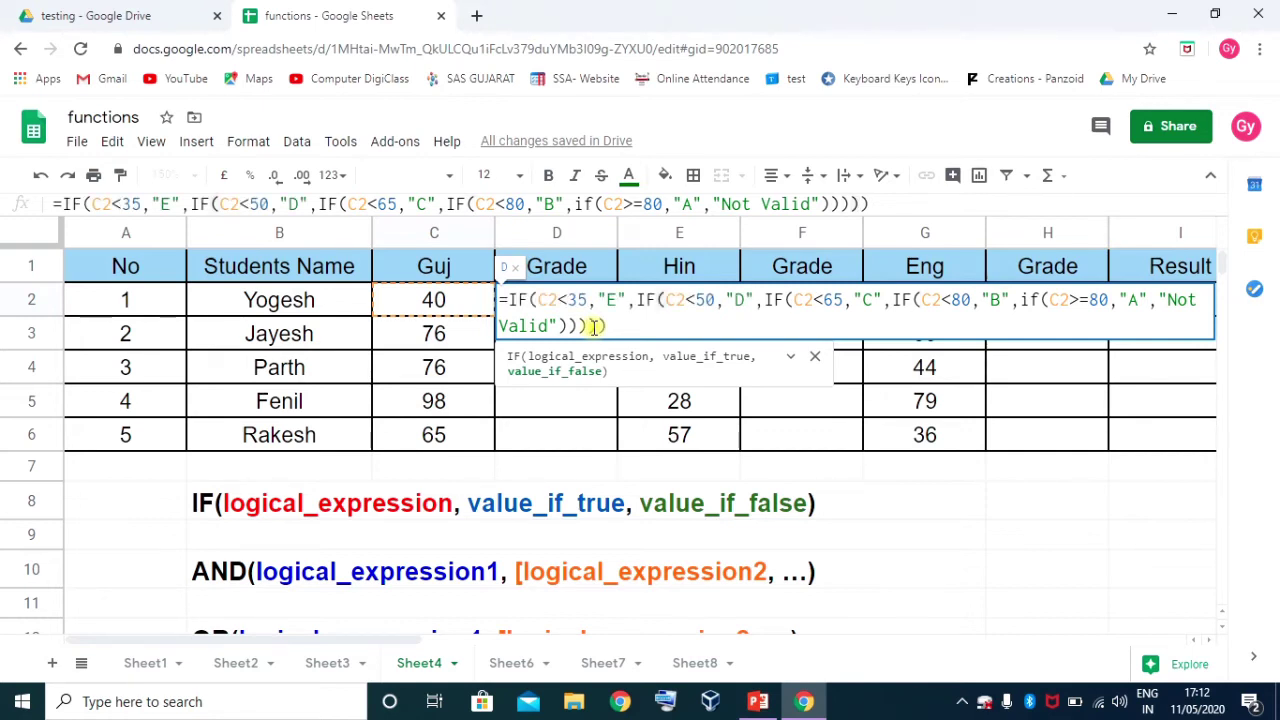
key("Return")
Try Guj marks 51, 50 and 49 in C2 and watch D2's grade change
left_click(450, 312)
type("51")
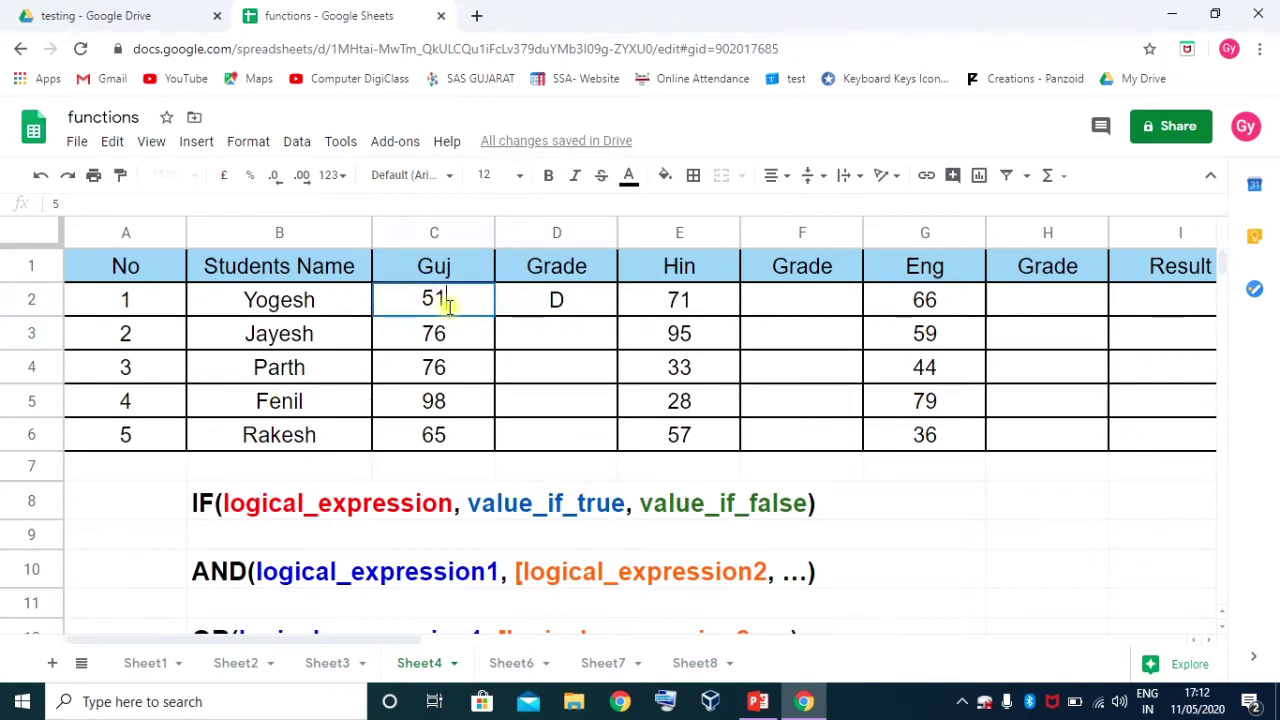
key("Return")
left_click(452, 306)
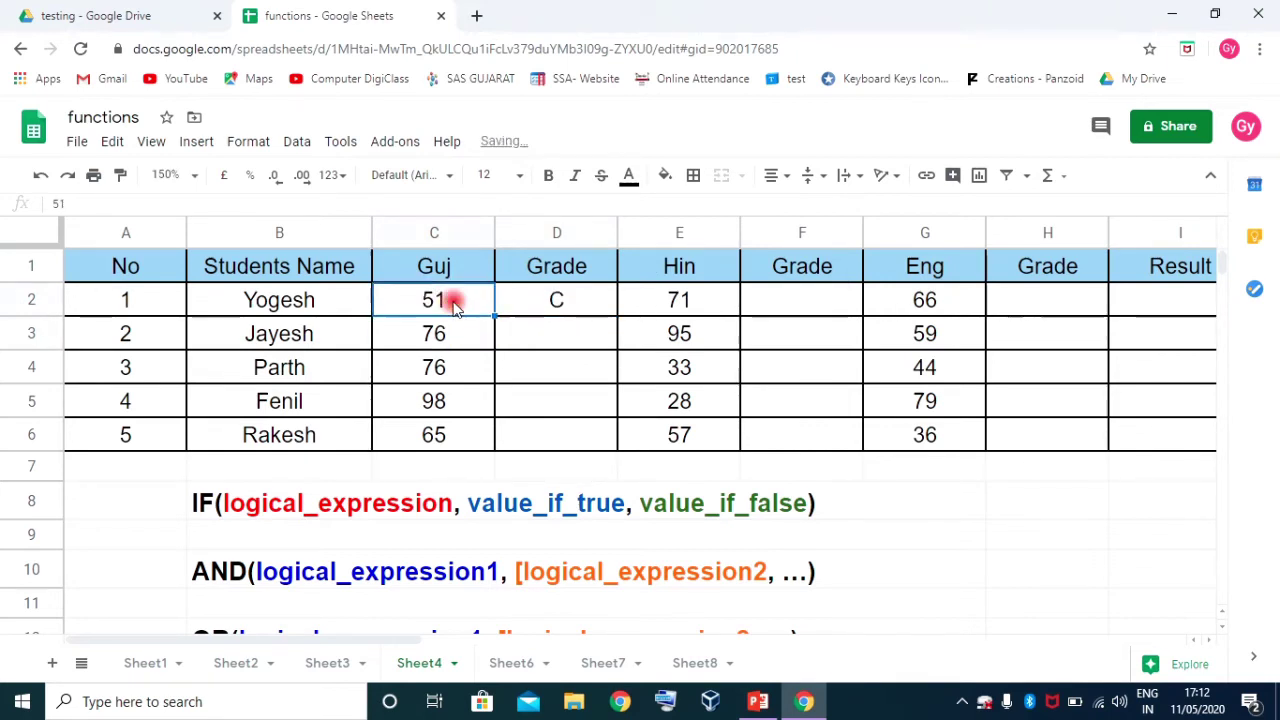
type("50")
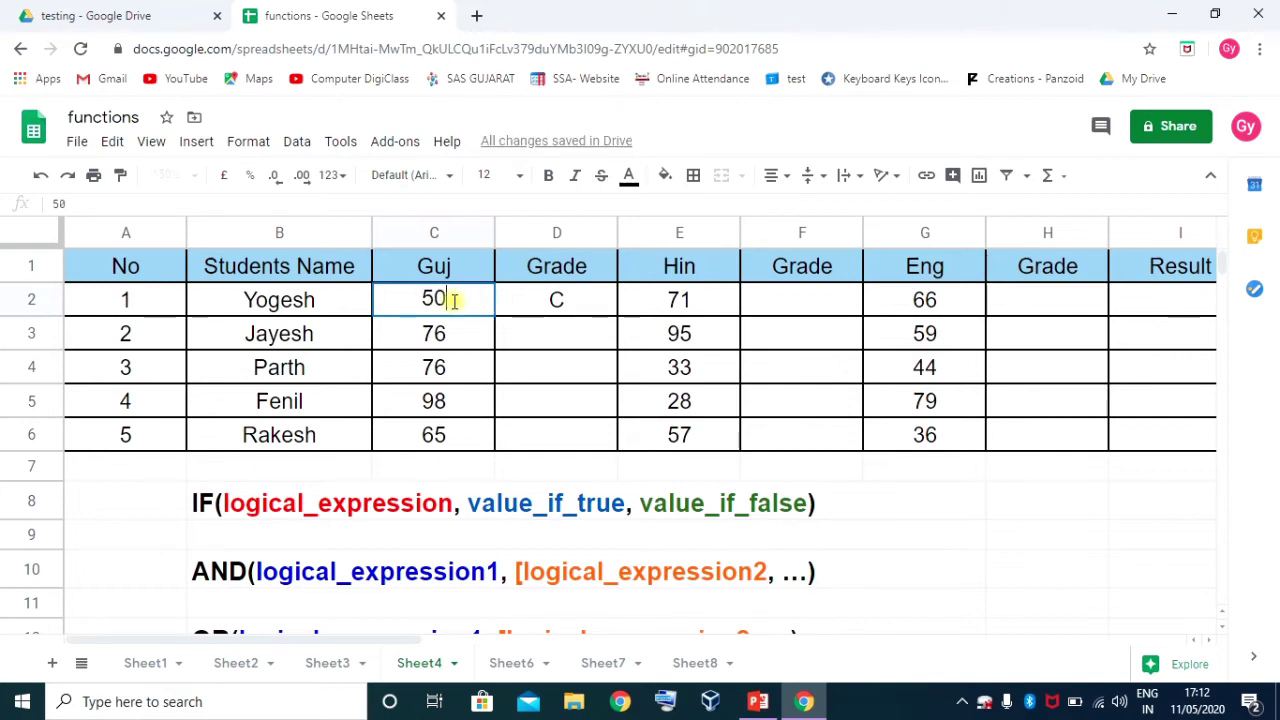
key("Return")
left_click(452, 303)
type("4")
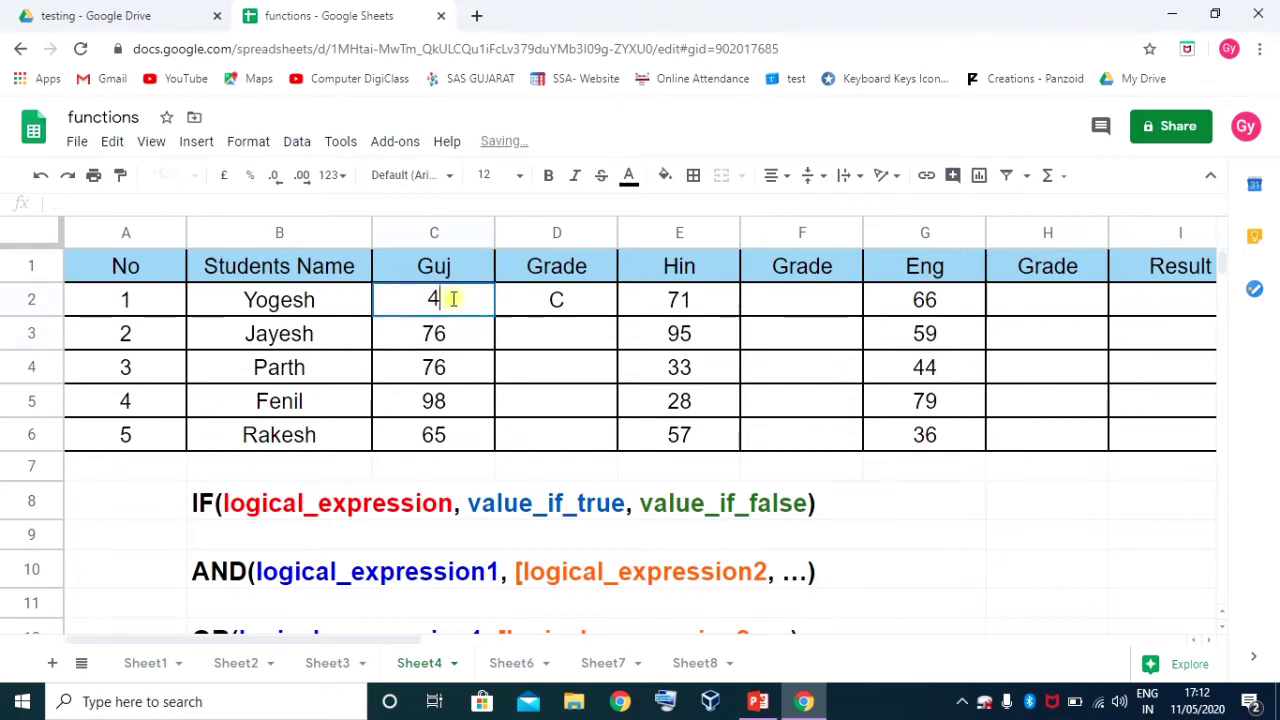
type("9")
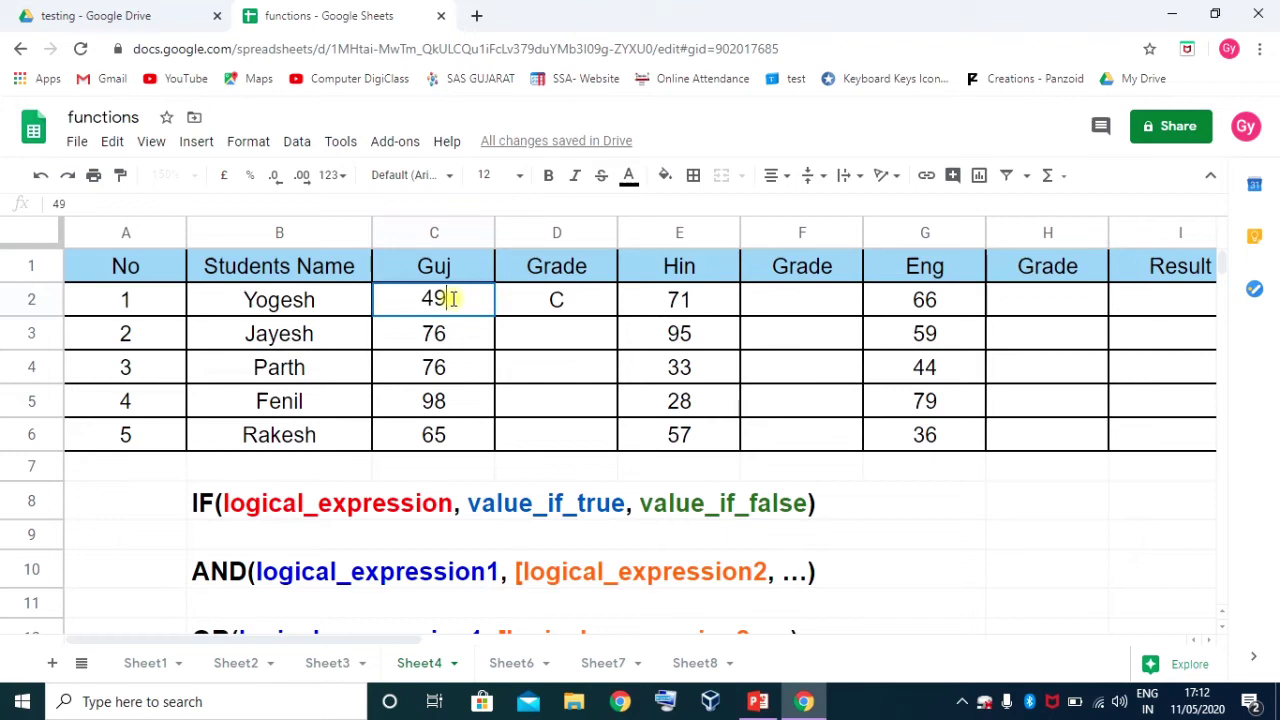
key("Return")
Try Guj marks 64, 65 and finally 80 in C2, leaving D2 at grade A
left_click(445, 300)
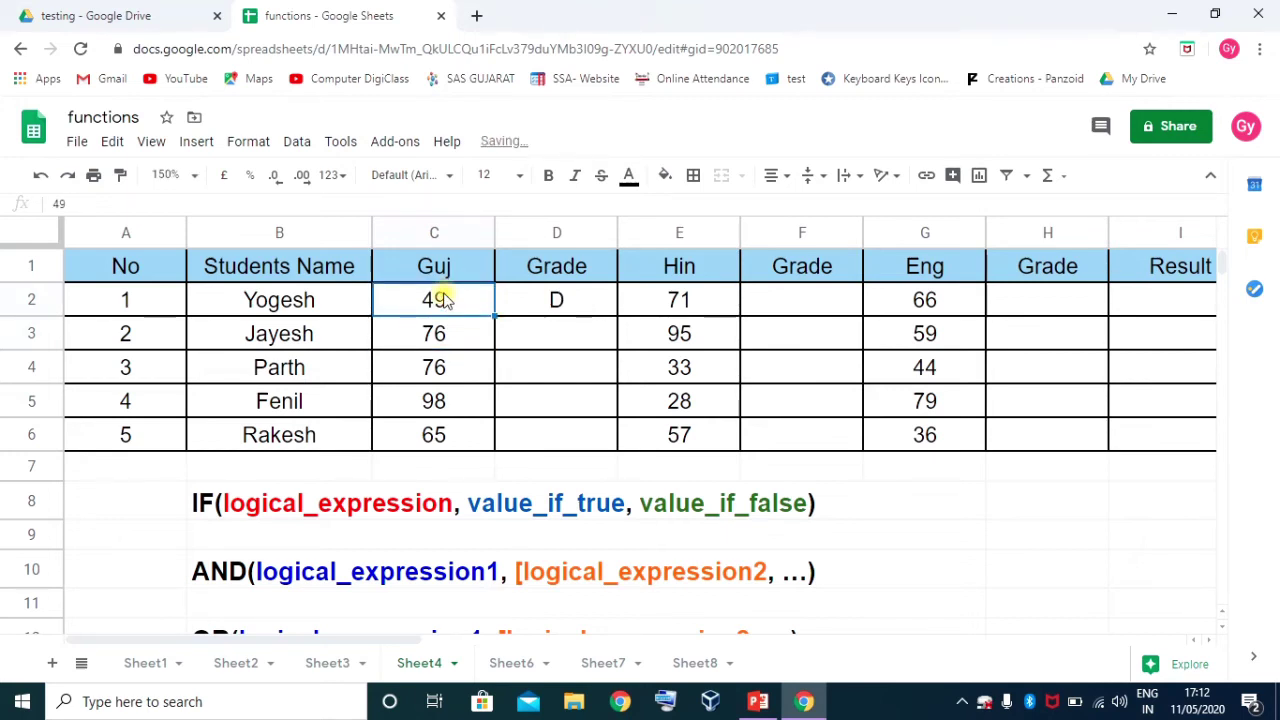
type("65")
key("BackSpace")
type("4")
key("Return")
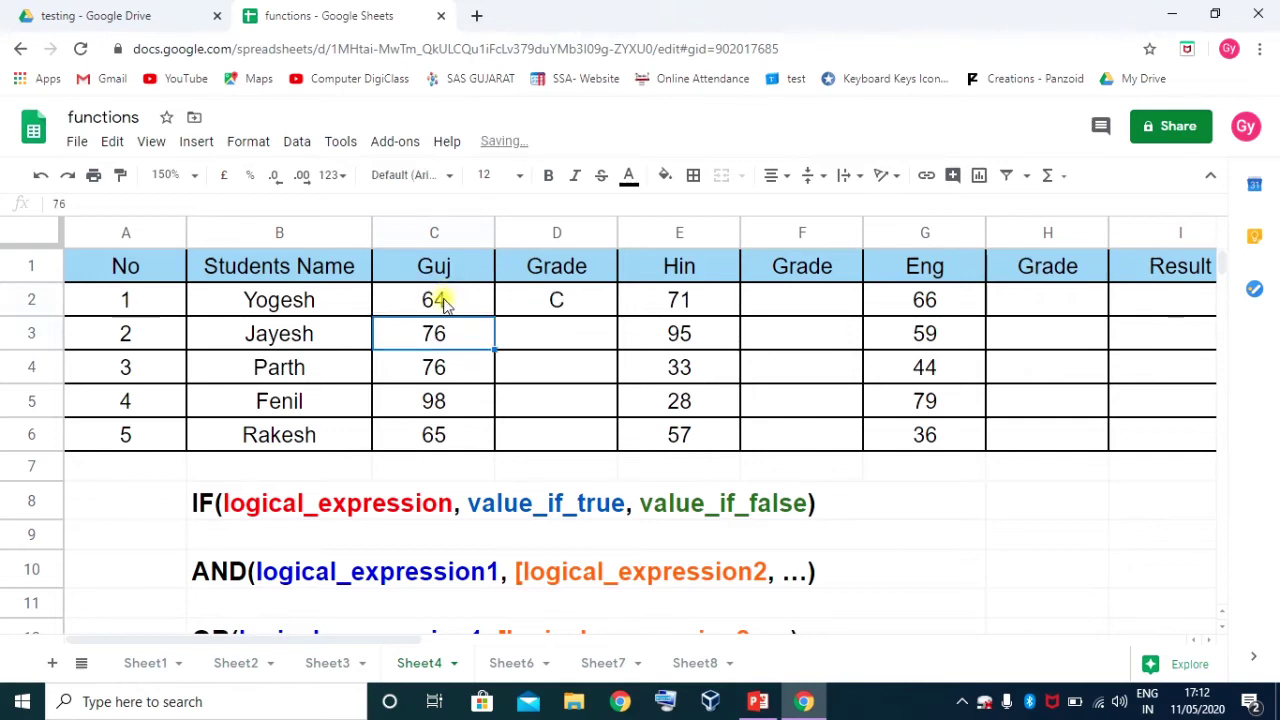
left_click(447, 306)
key("BackSpace")
type("5")
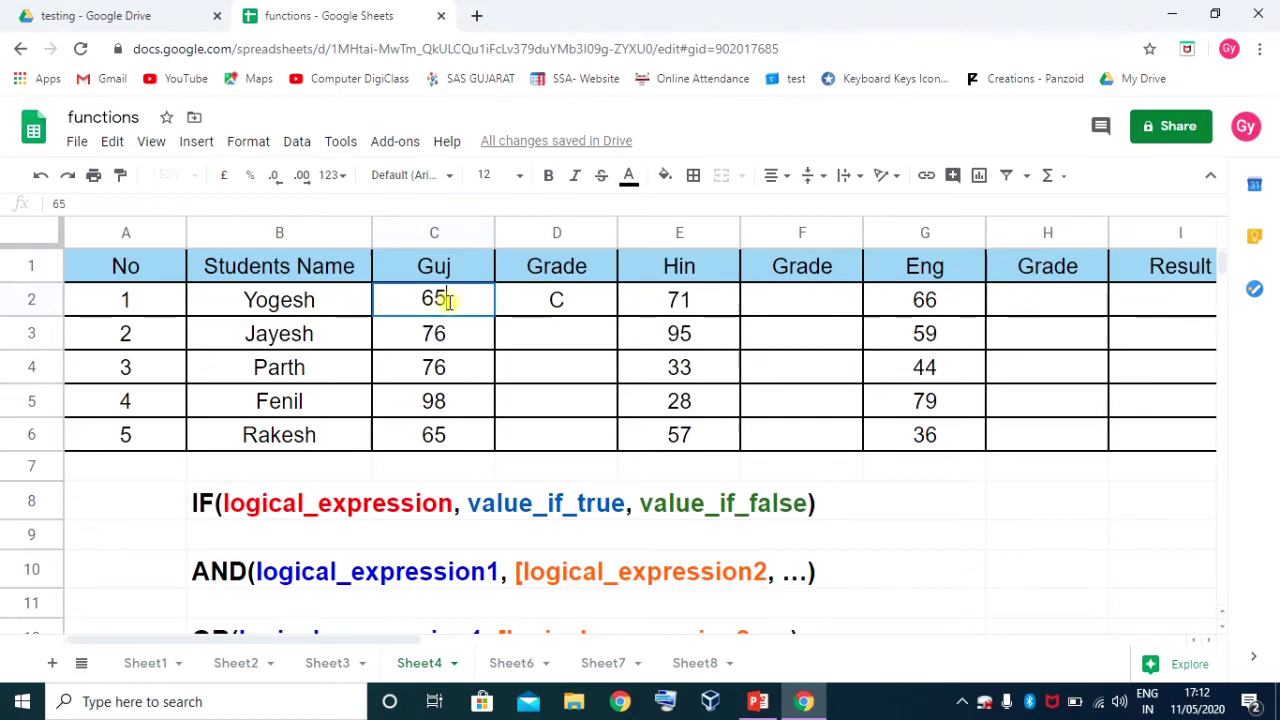
key("Return")
left_click(448, 299)
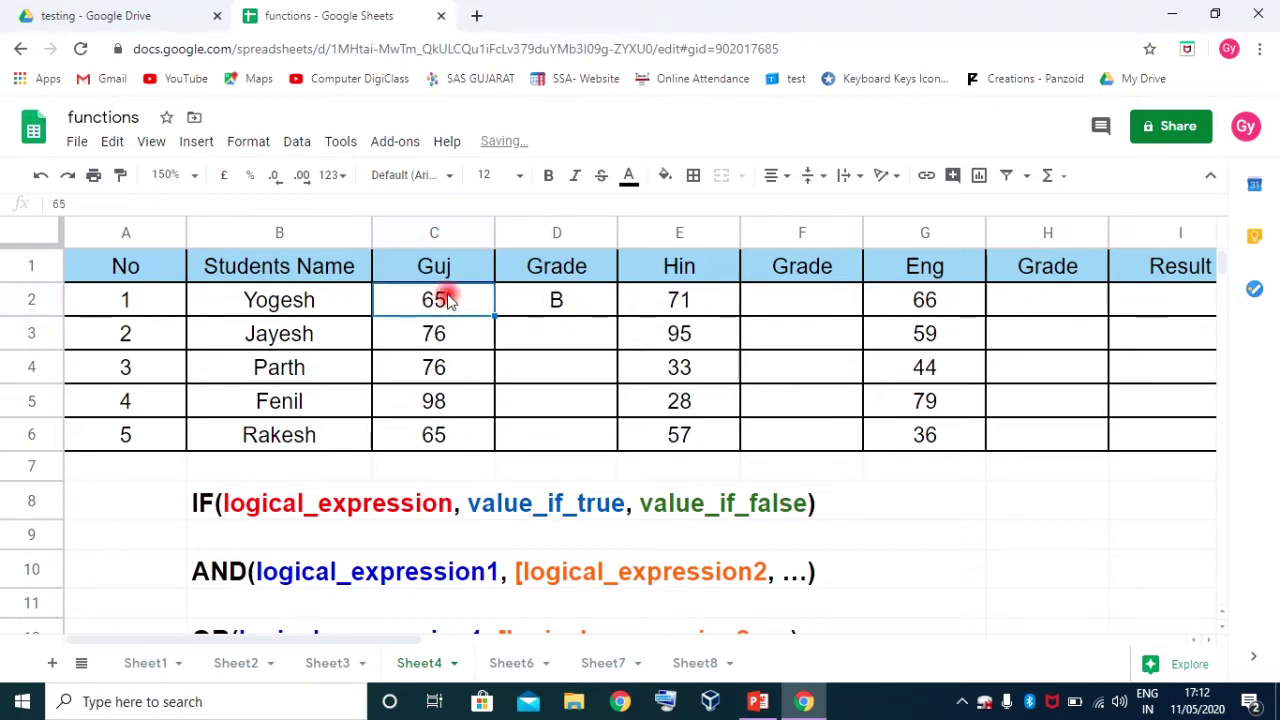
type("80")
key("Return")
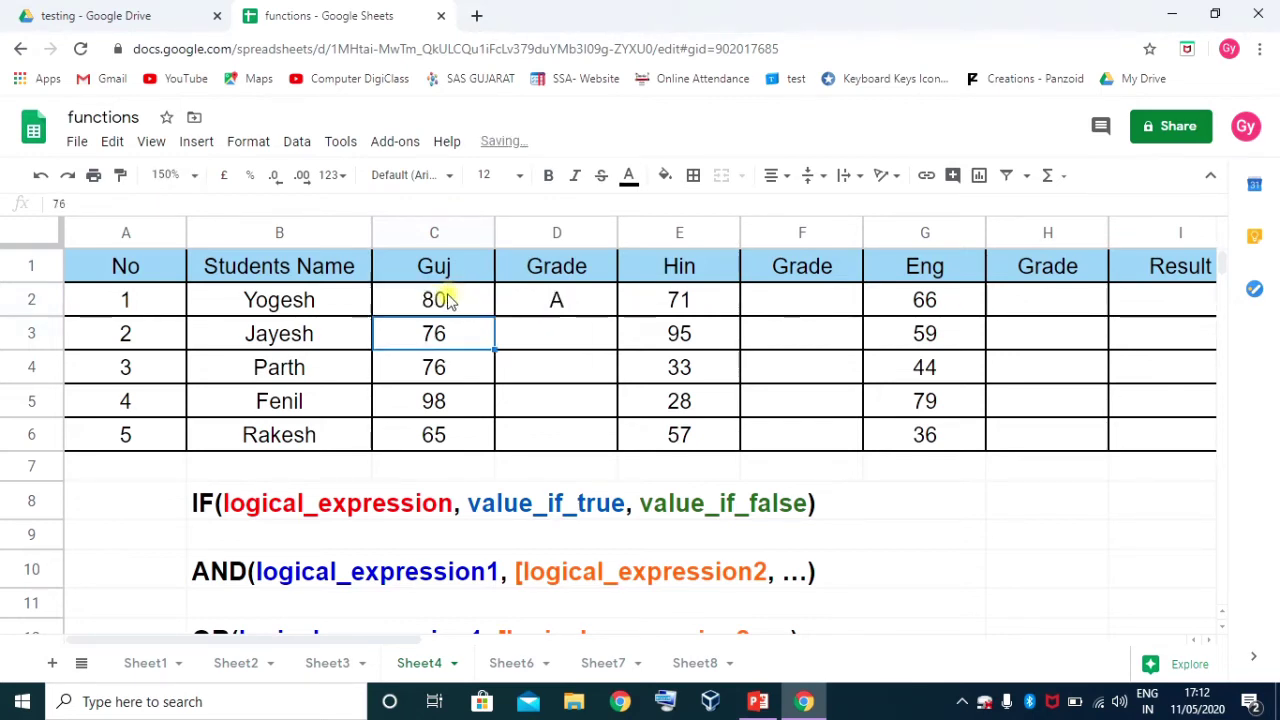
left_click(556, 308)
left_click_drag(617, 316, 610, 432)
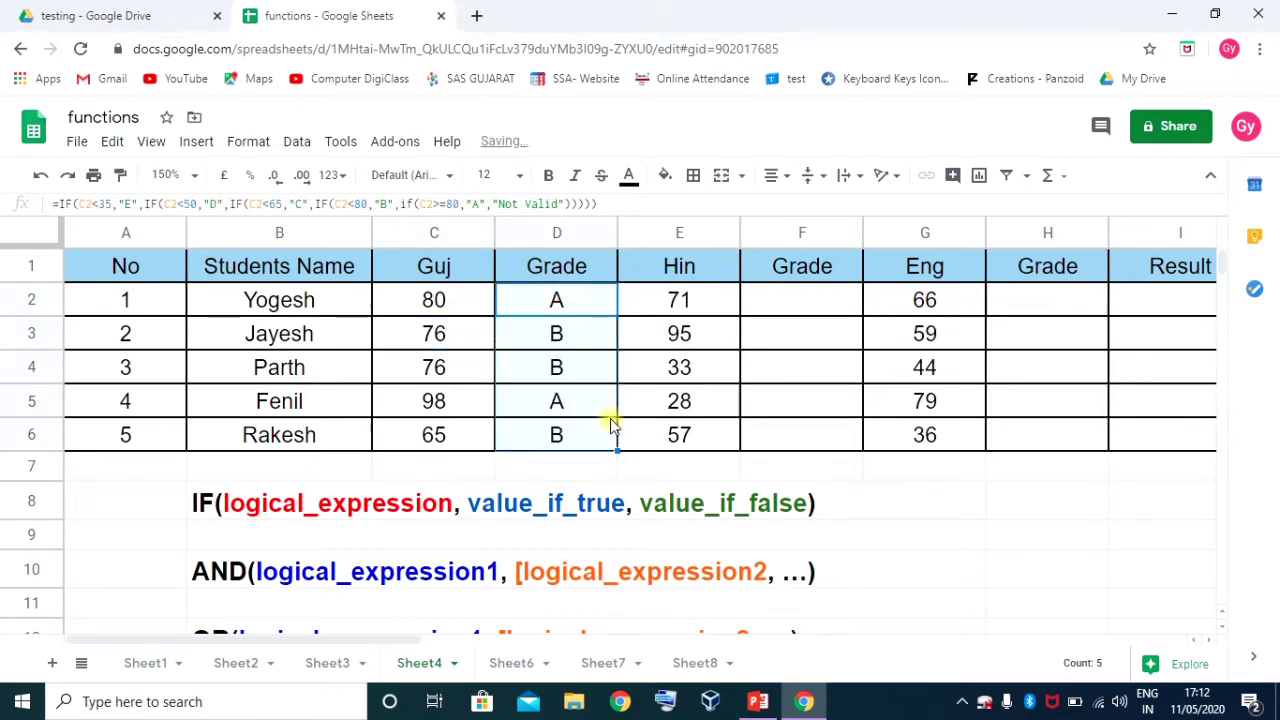
left_click(587, 333)
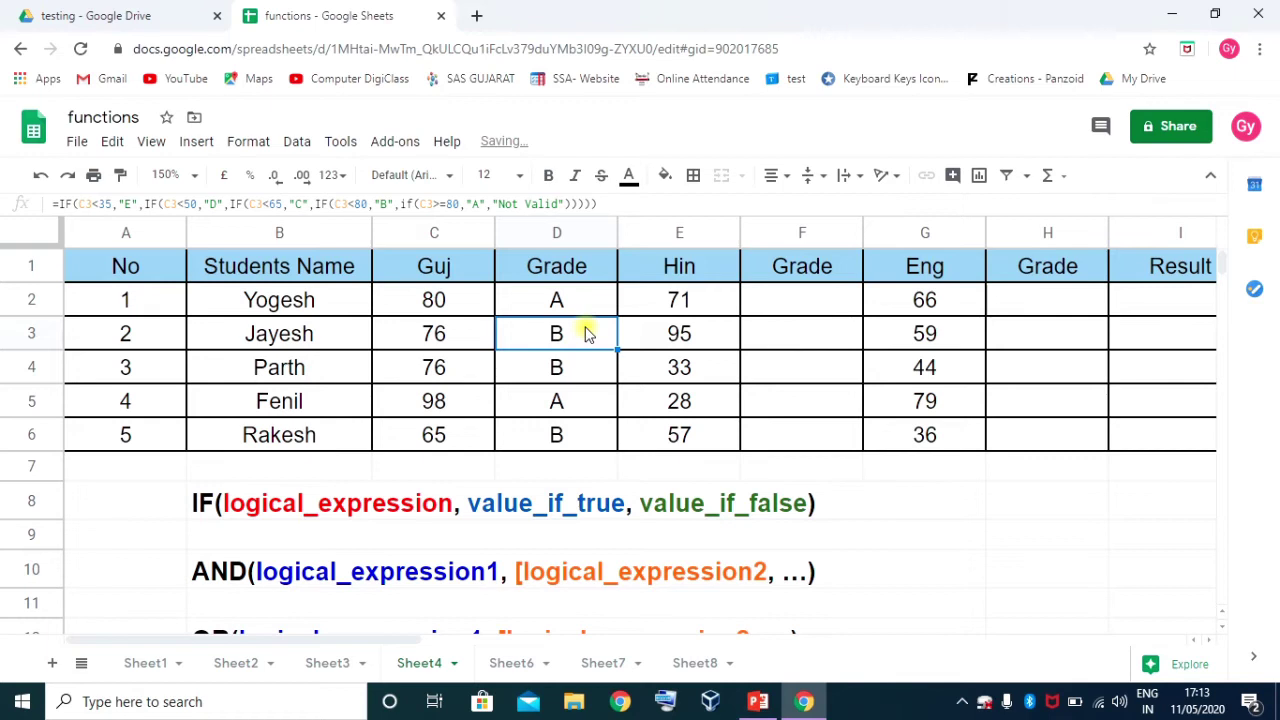
left_click(453, 343)
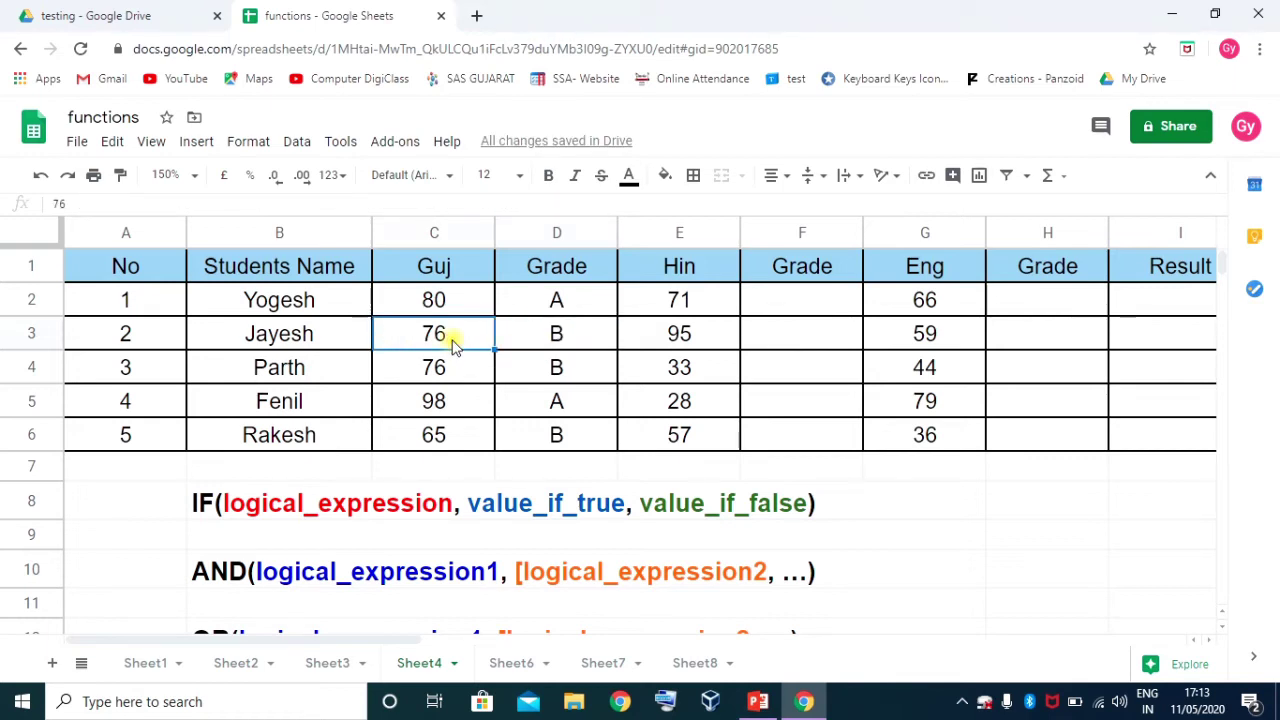
type("54")
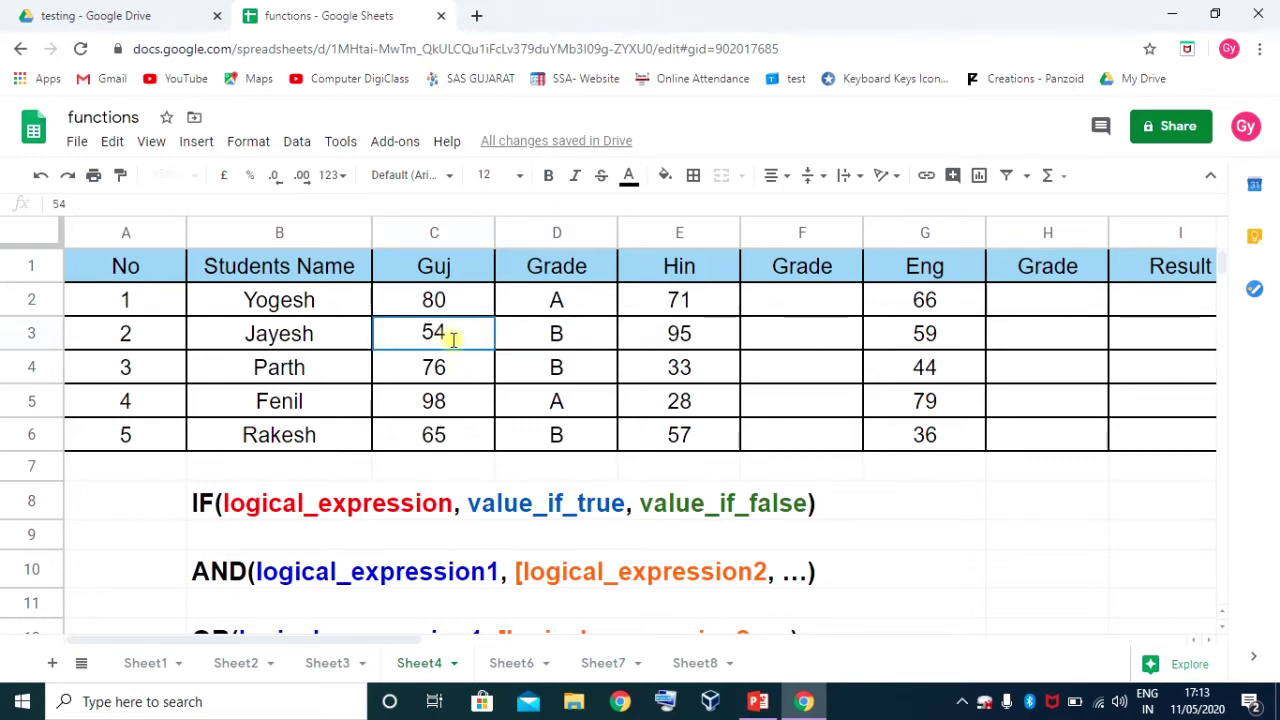
key("Return")
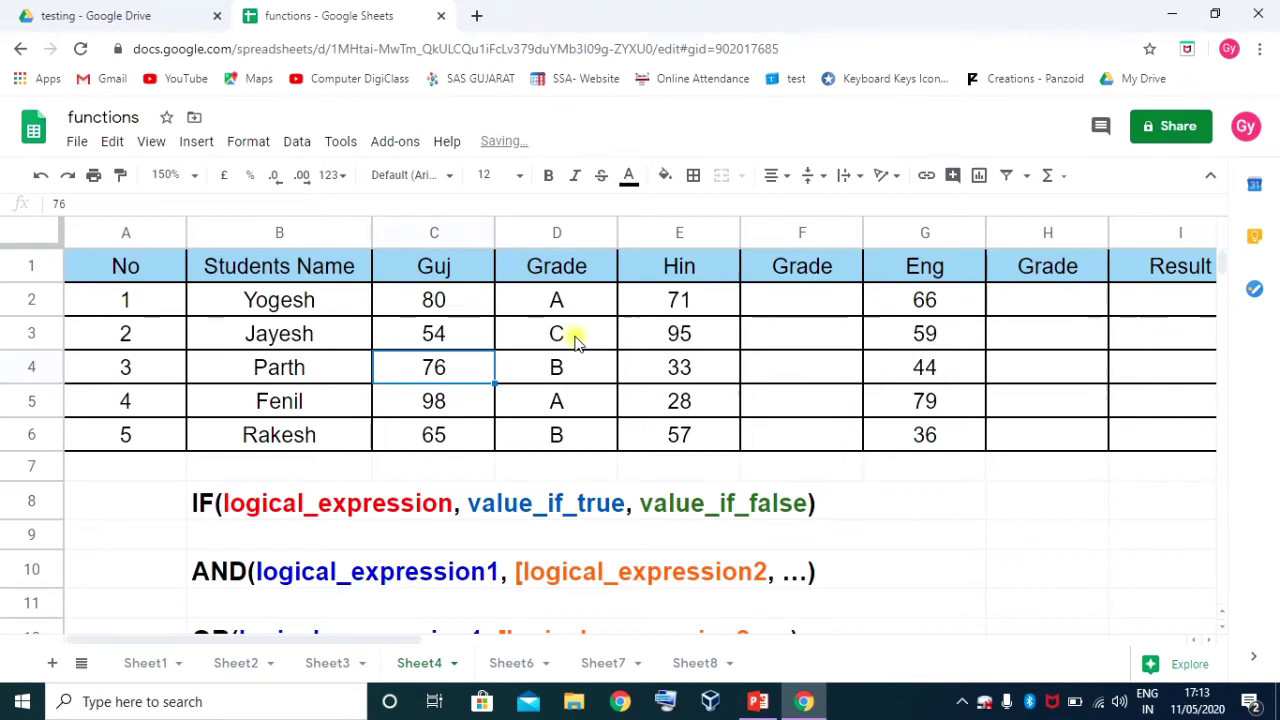
left_click(576, 340)
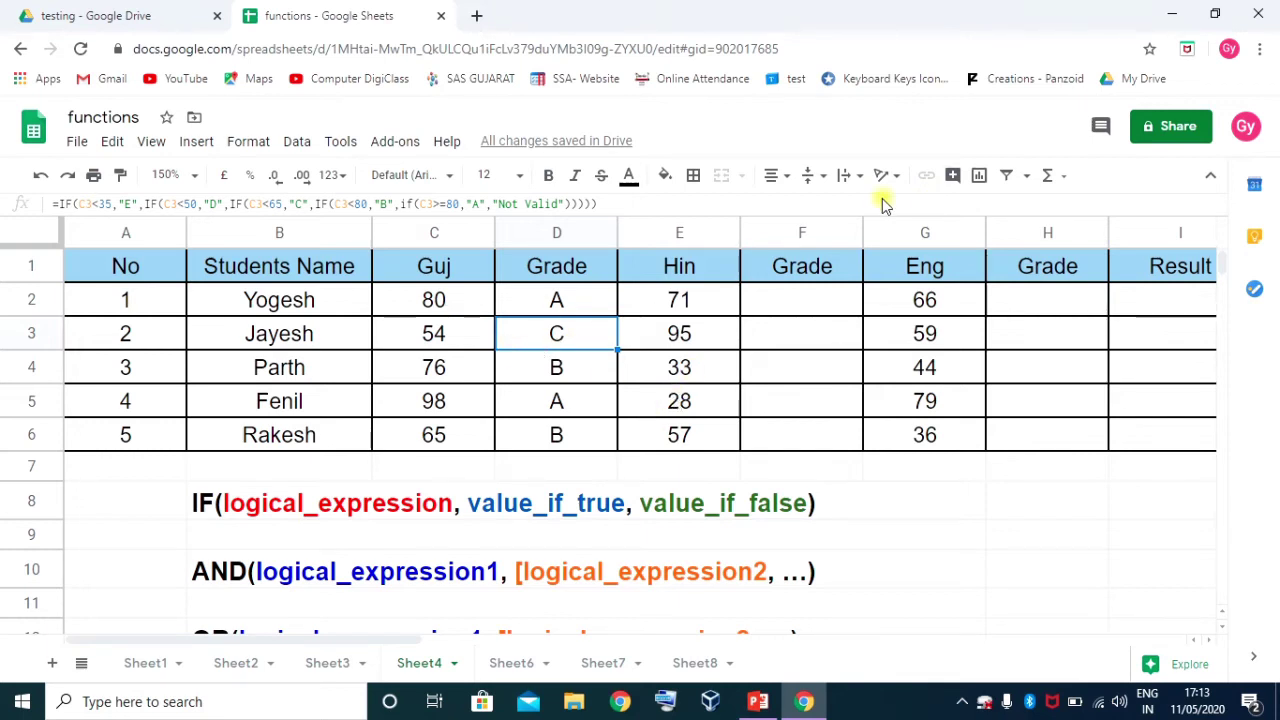
left_click(556, 466)
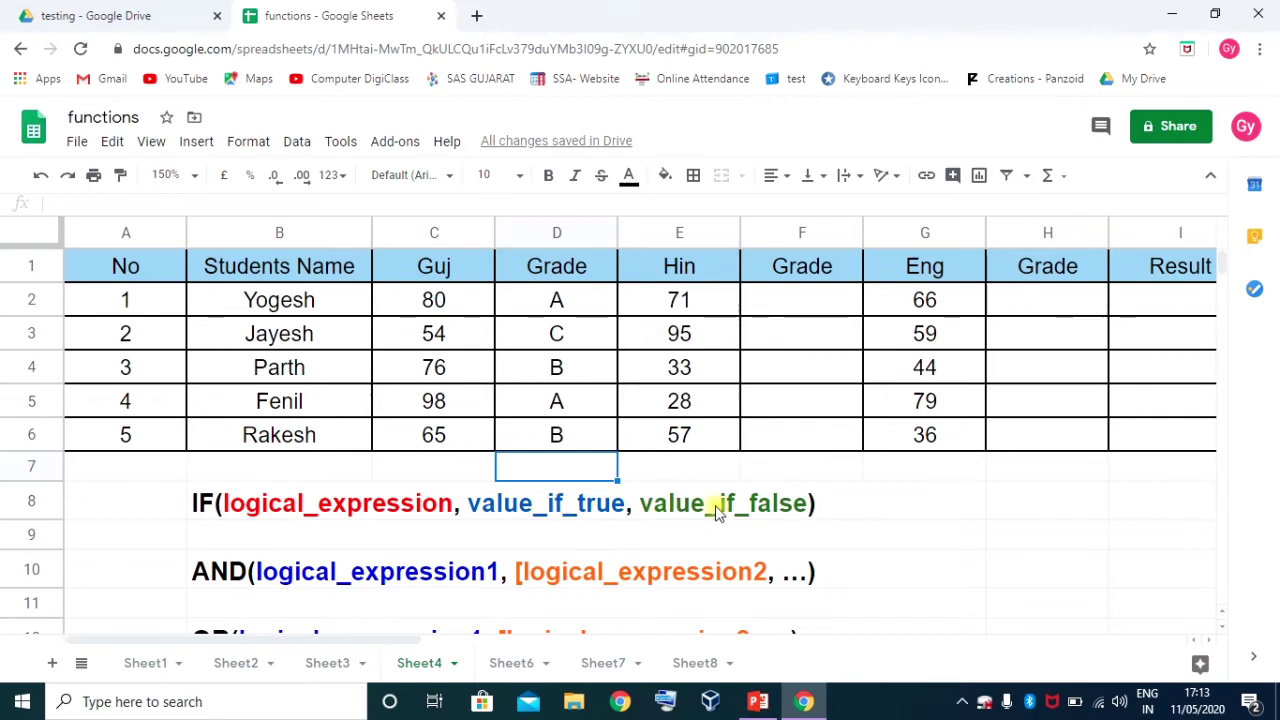
Enter =IF(SUM(E2:E6)<200,MAX(E2:E6),MIN(E2:E6)) in D7, which returns 28
type("=if")
key("Tab")
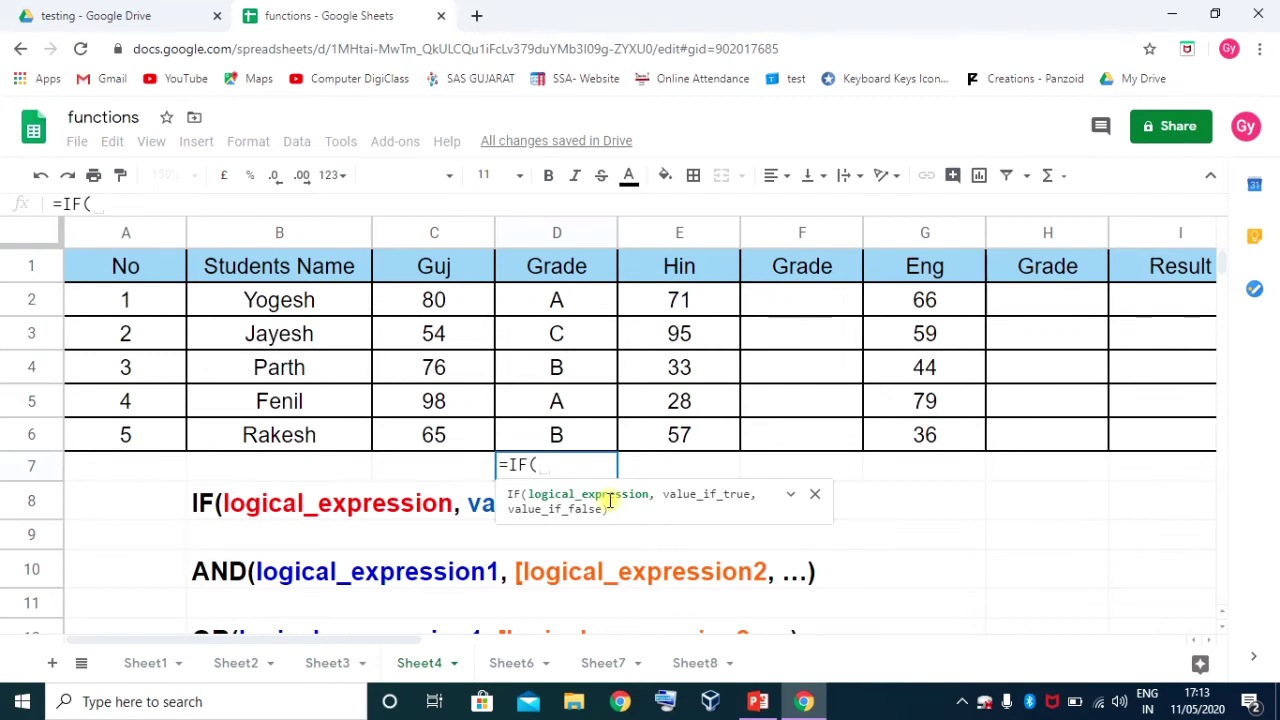
type("sum")
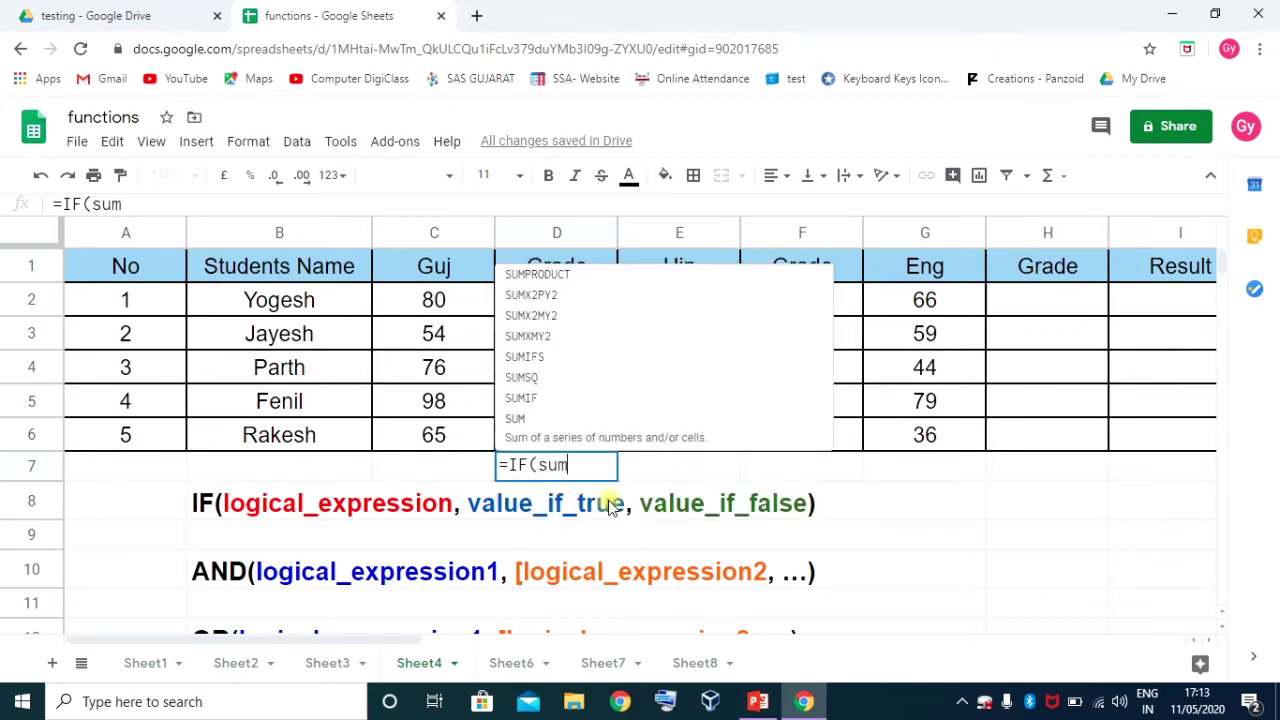
type("(")
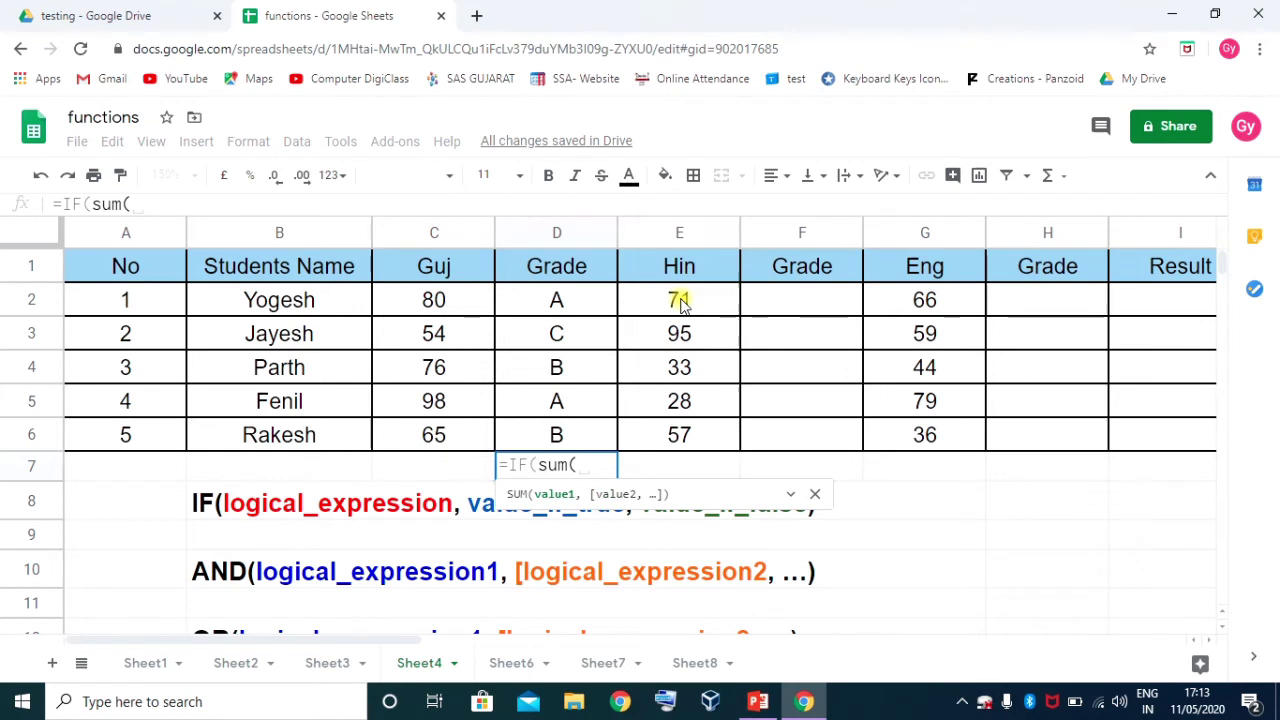
left_click_drag(679, 300, 679, 440)
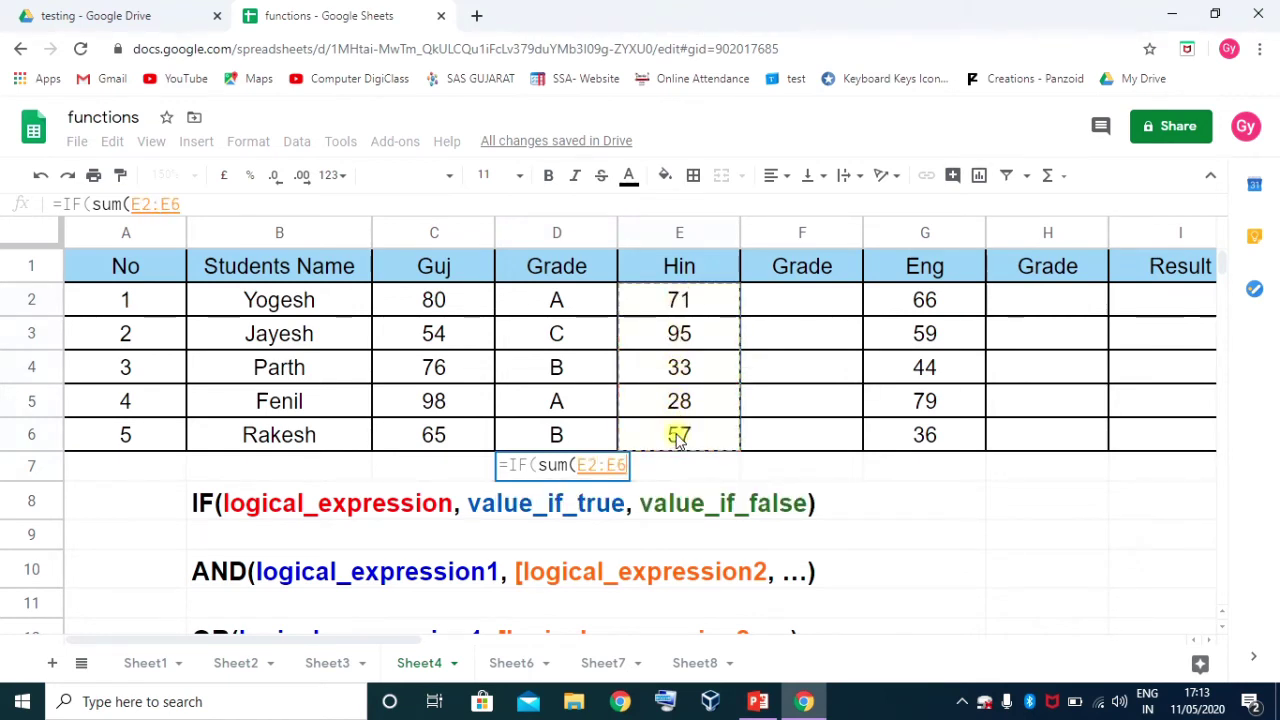
type(")")
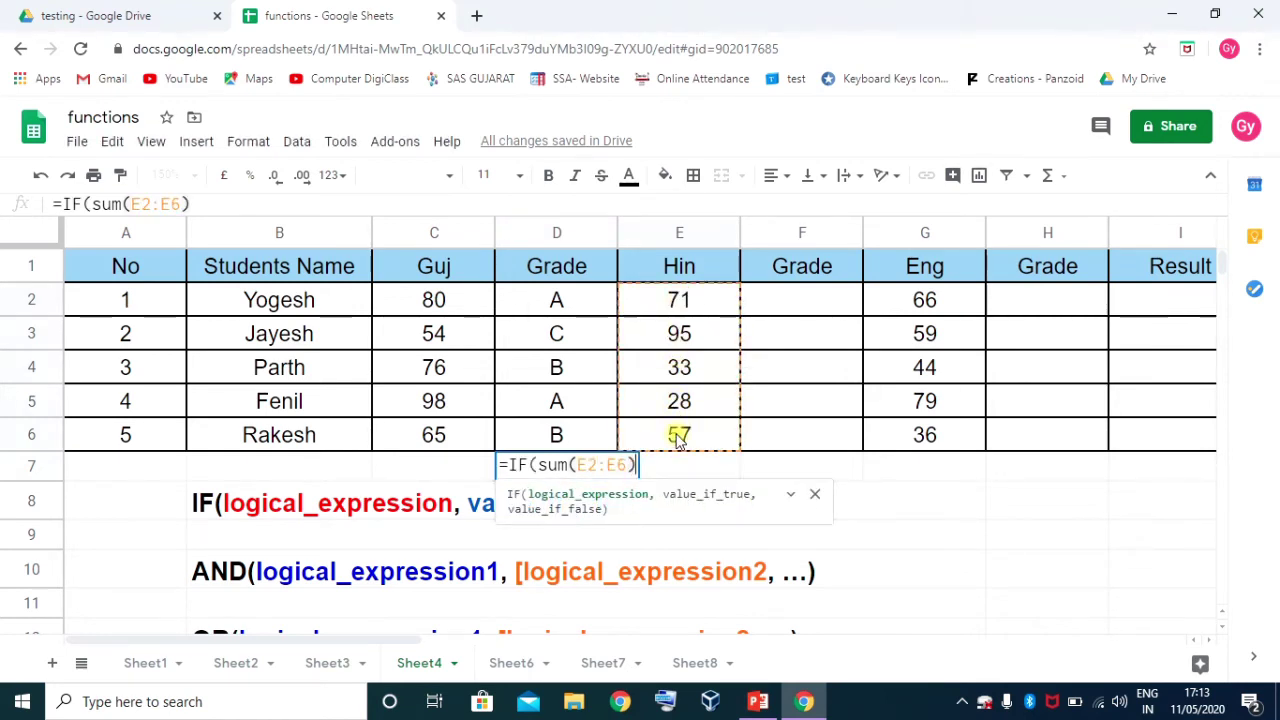
type("<")
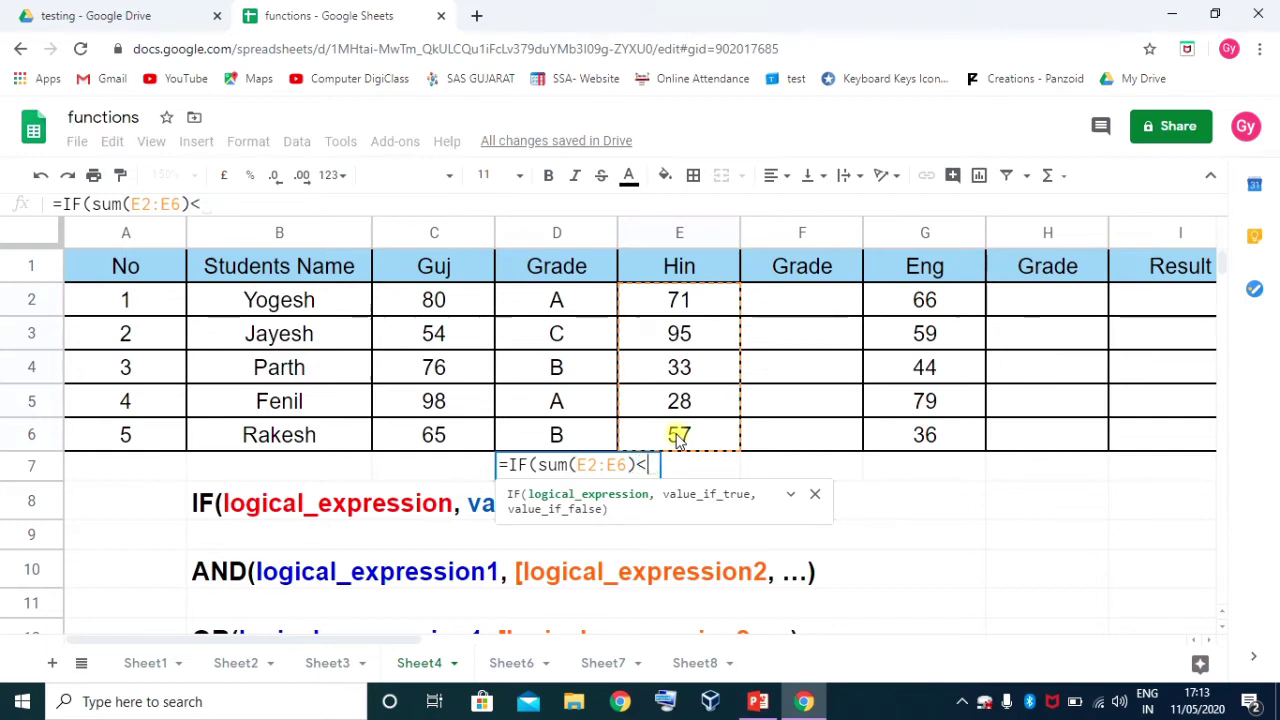
type("200")
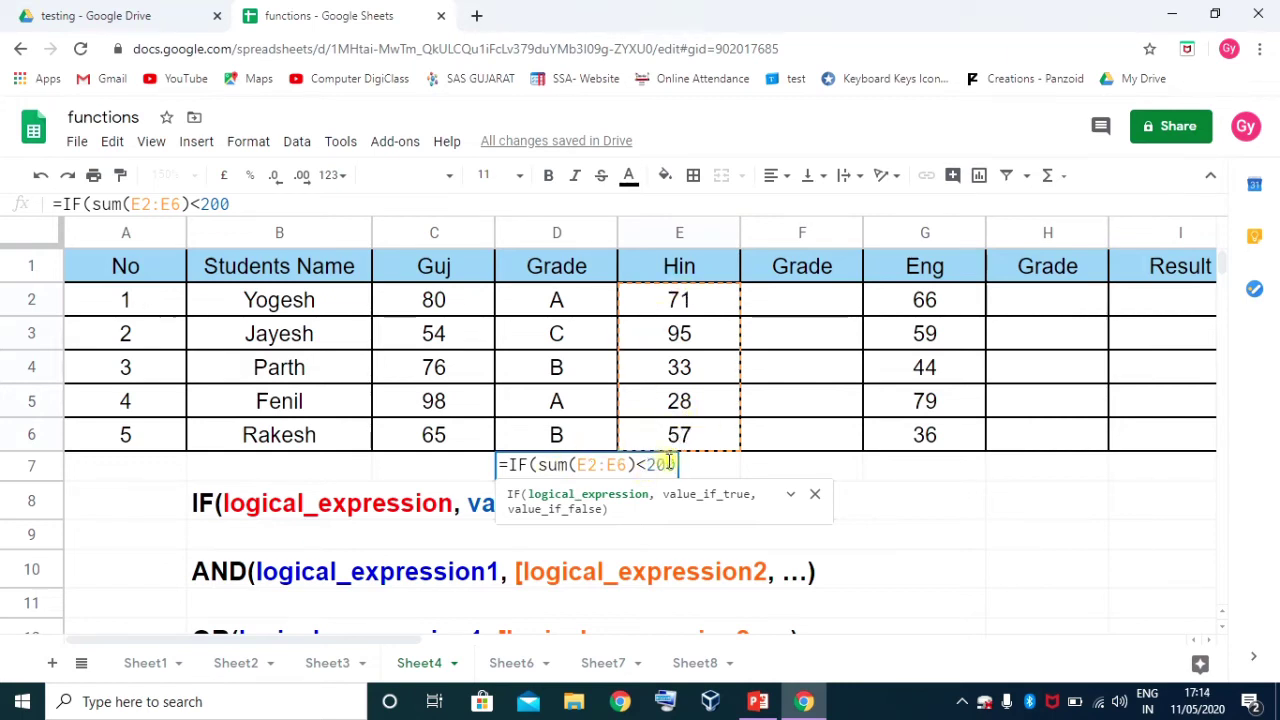
type(",")
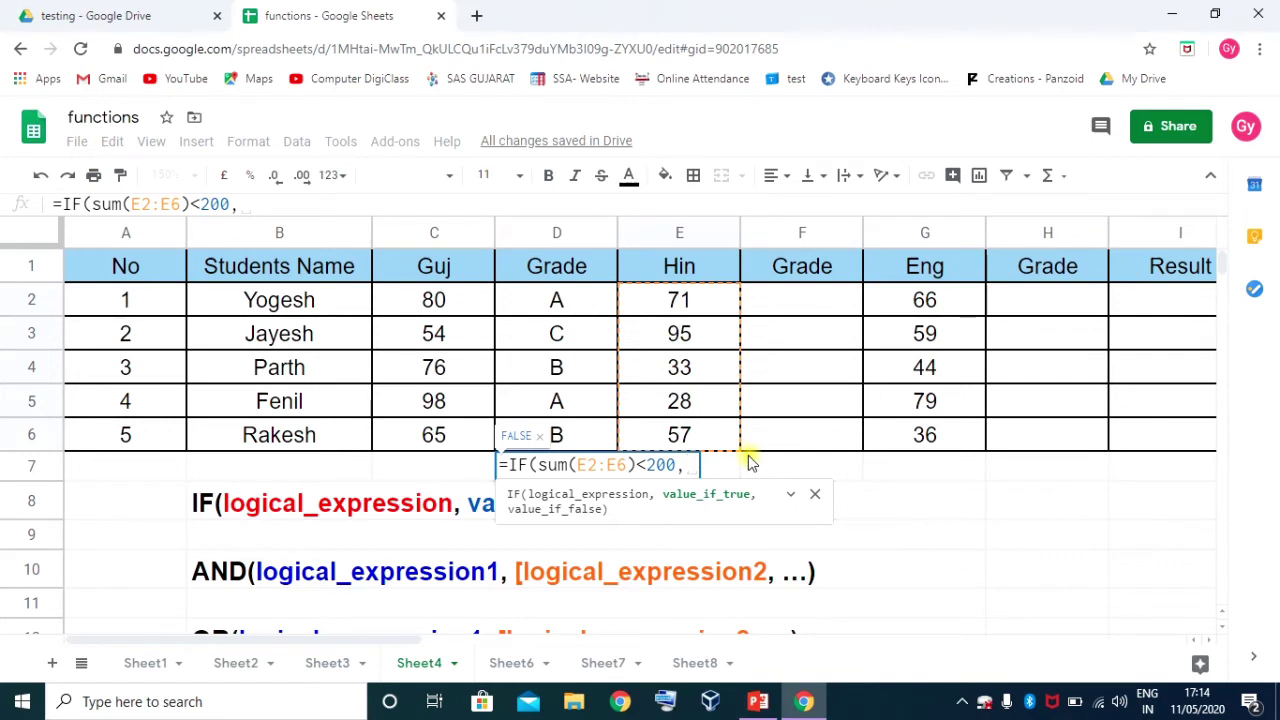
type("max")
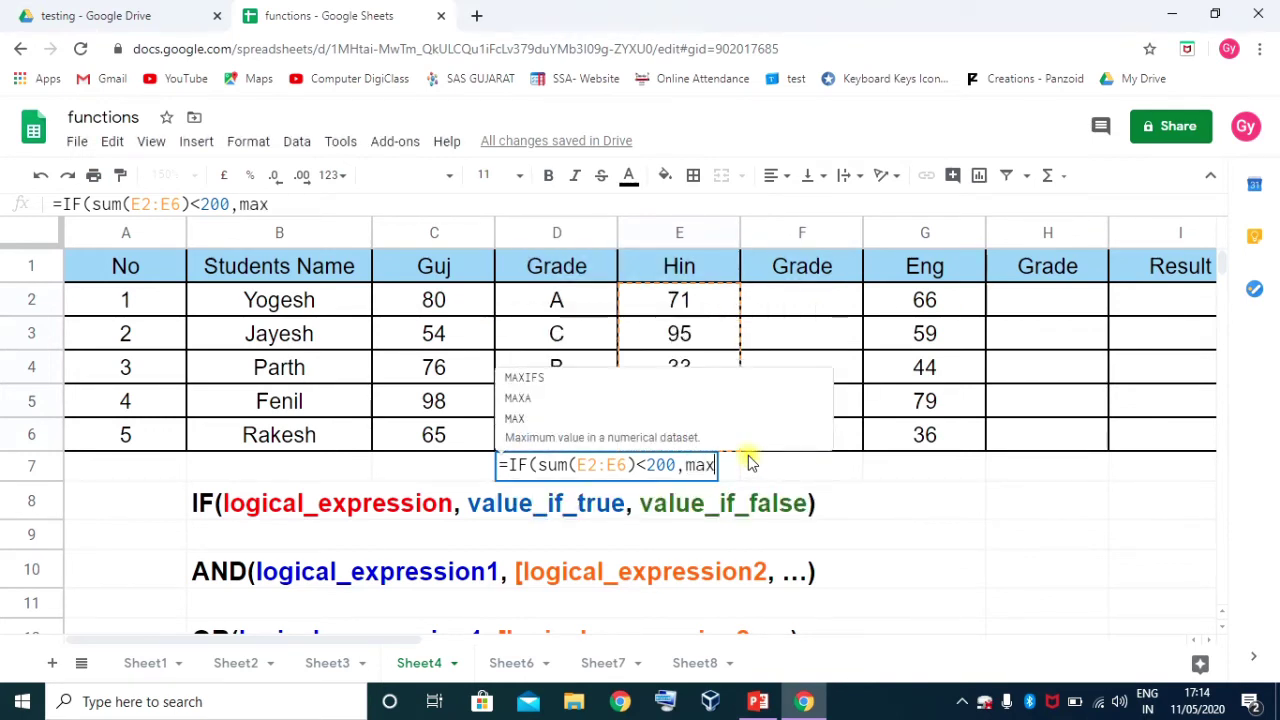
key("Tab")
left_click_drag(679, 299, 683, 437)
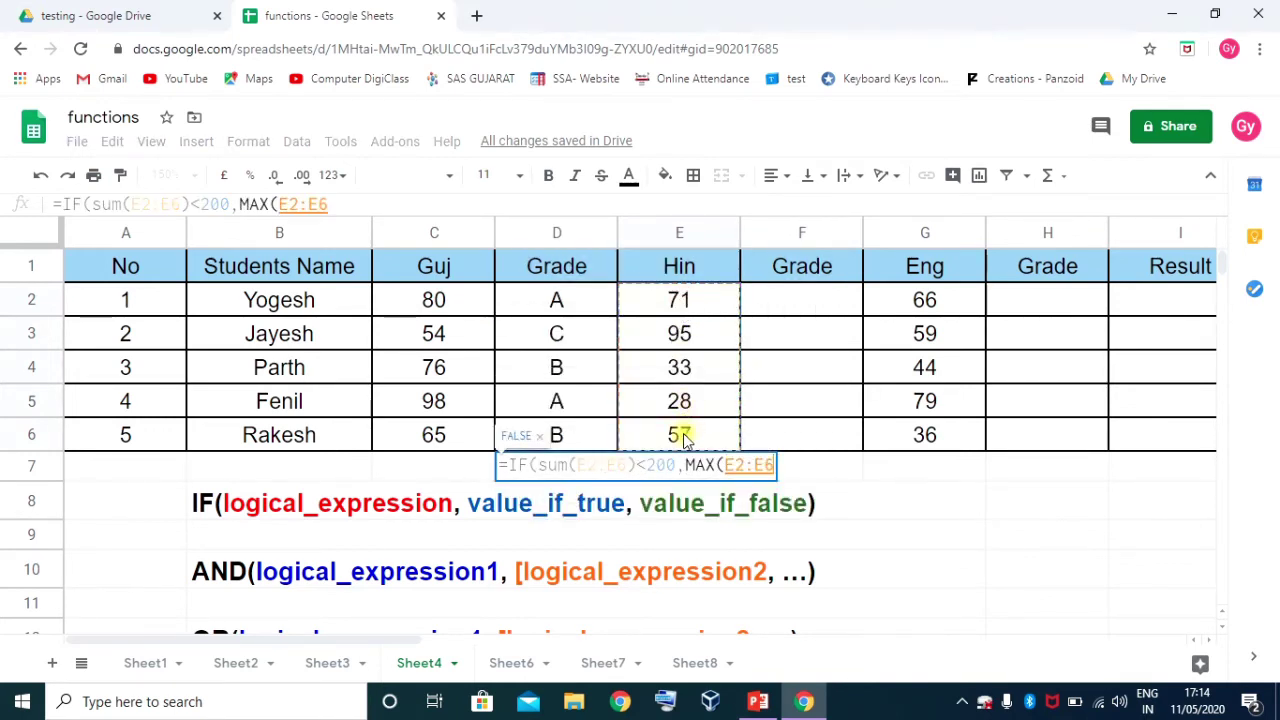
type(")")
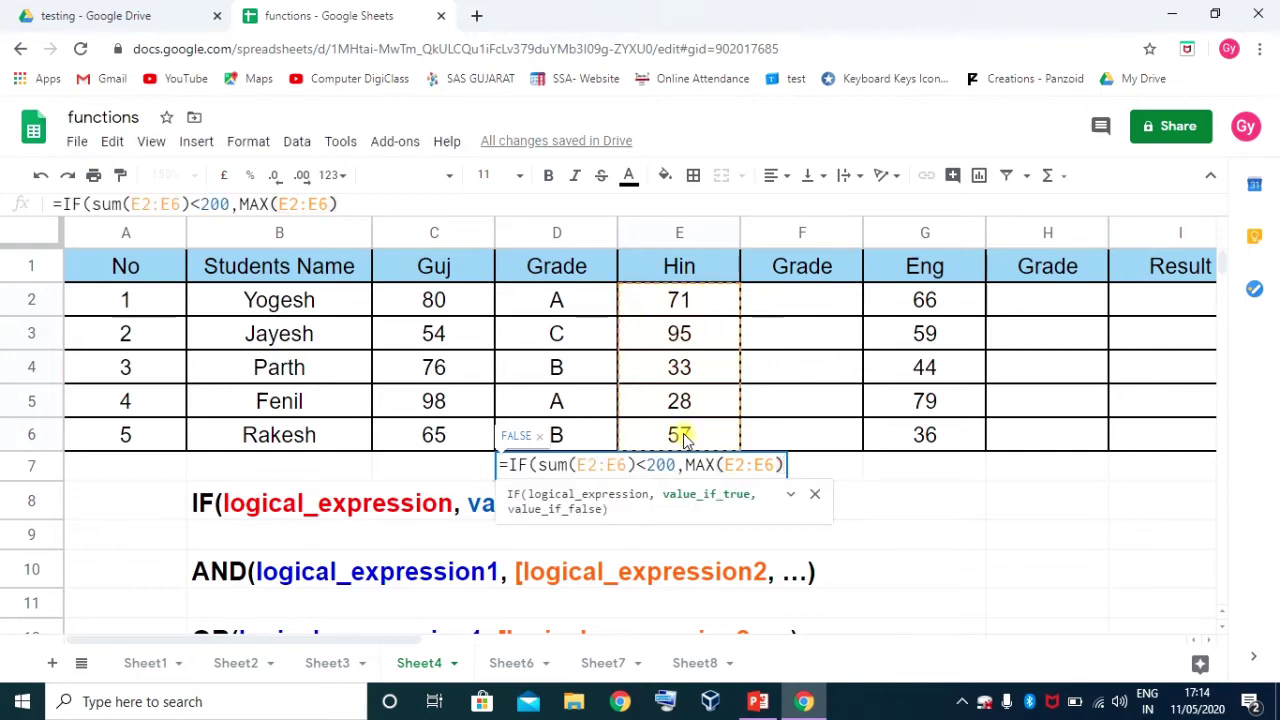
type(",")
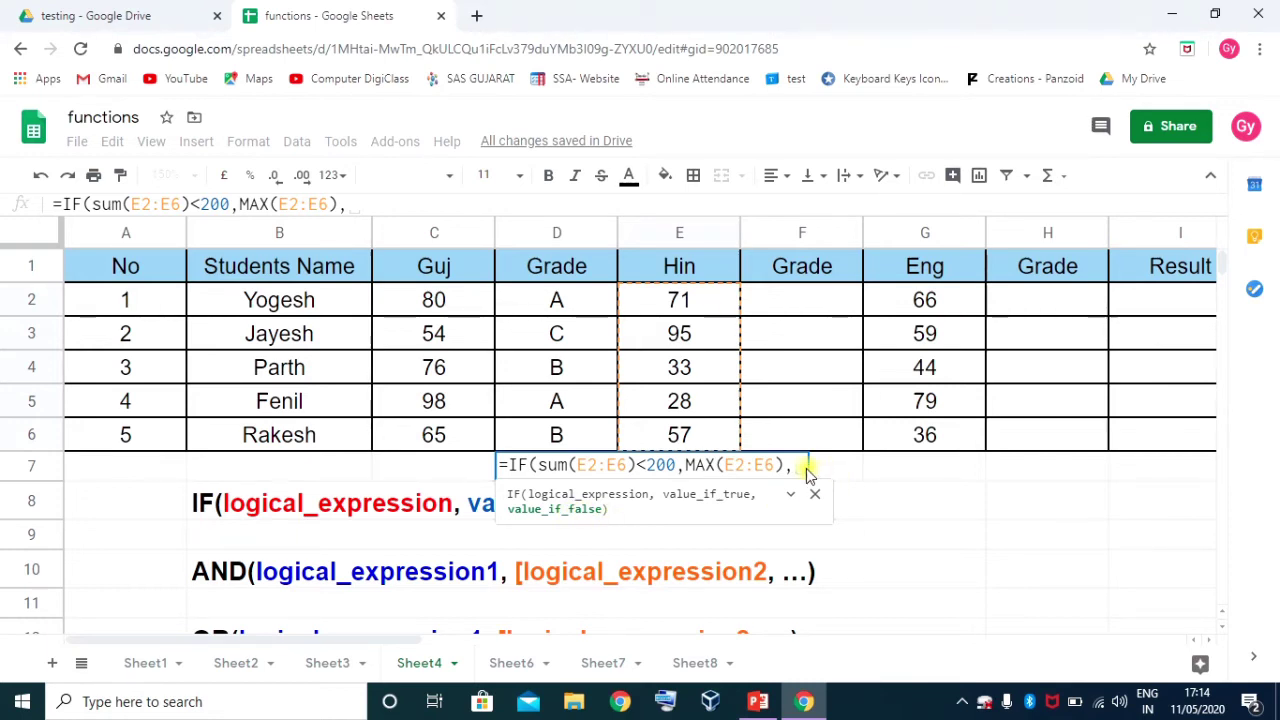
type("min")
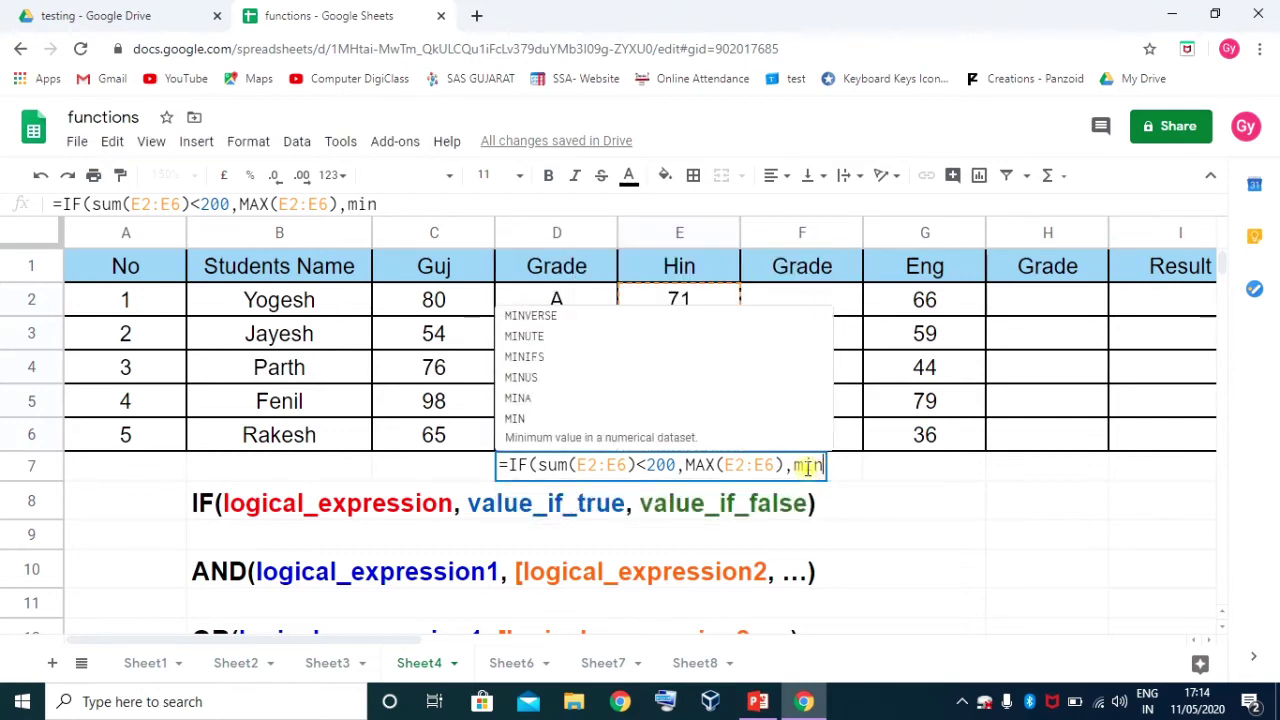
type("(")
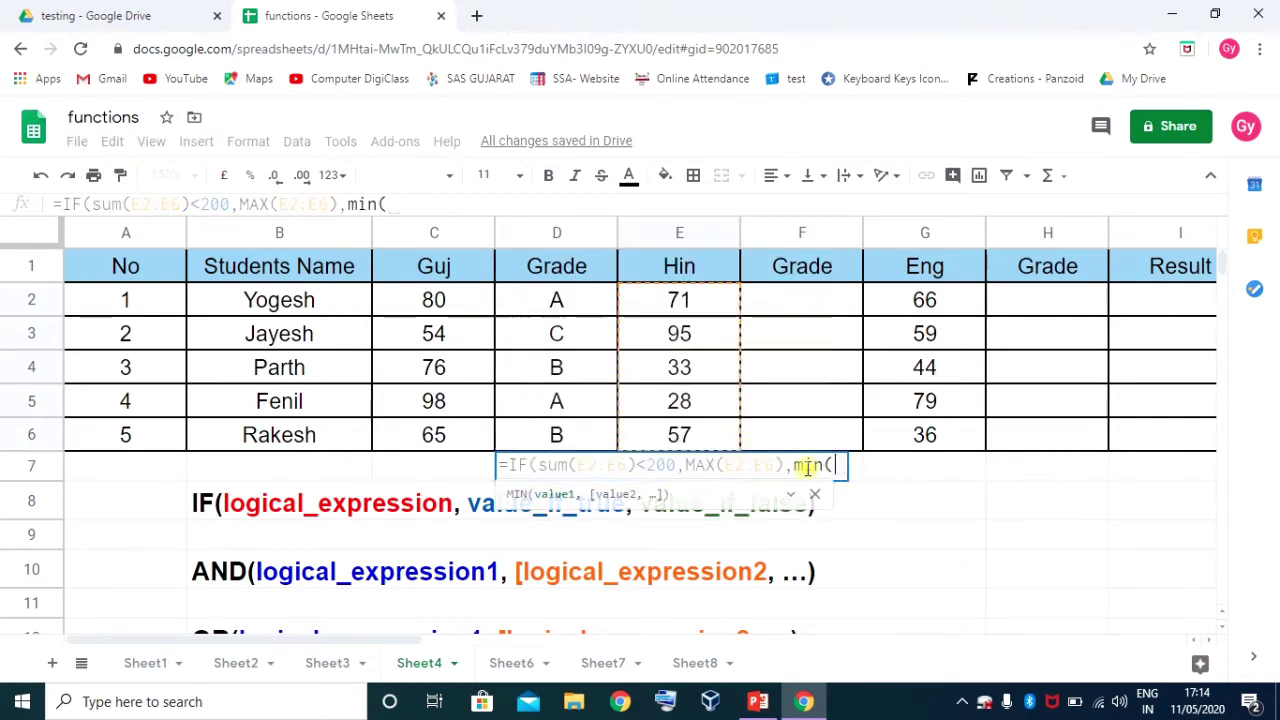
left_click_drag(703, 298, 697, 437)
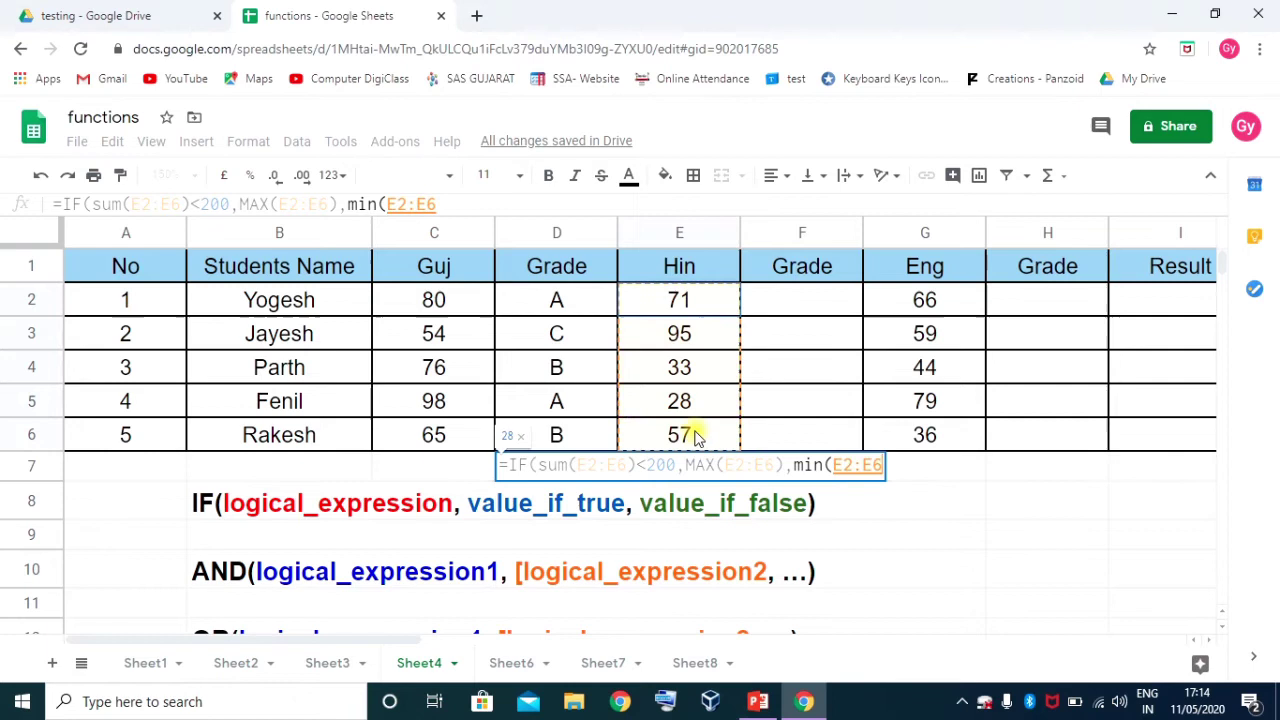
type(")")
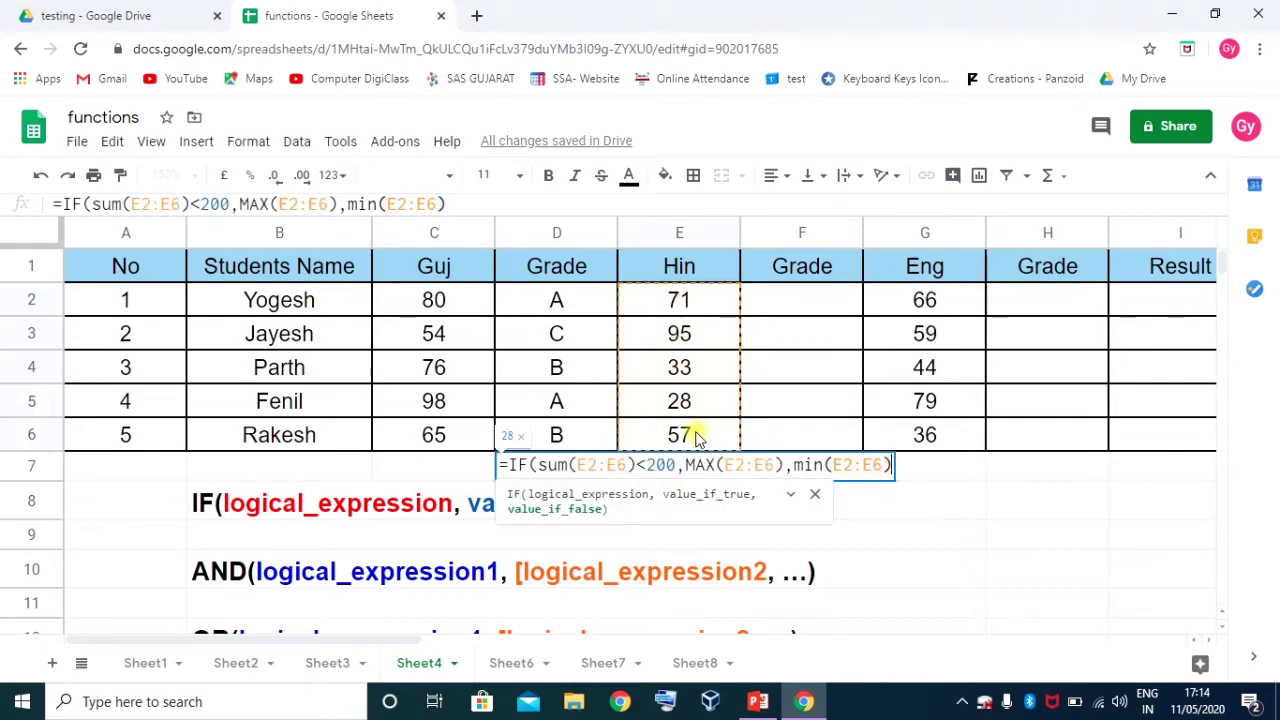
type(")")
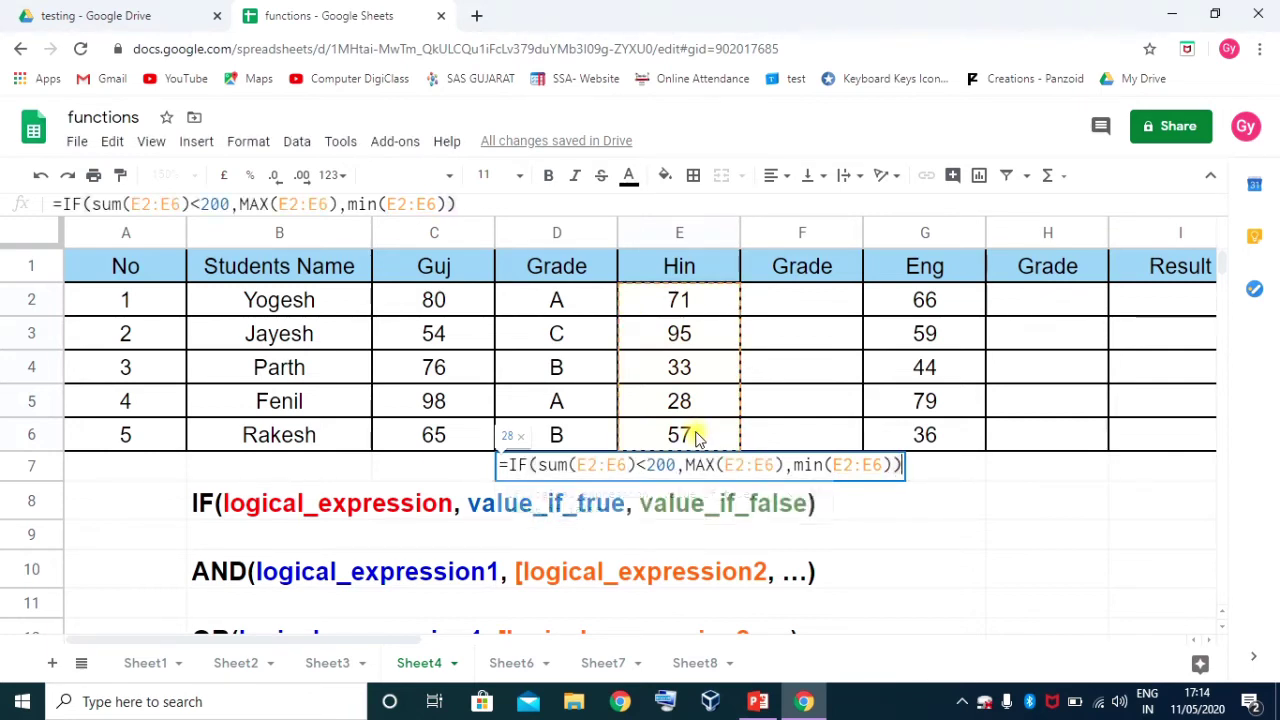
key("Return")
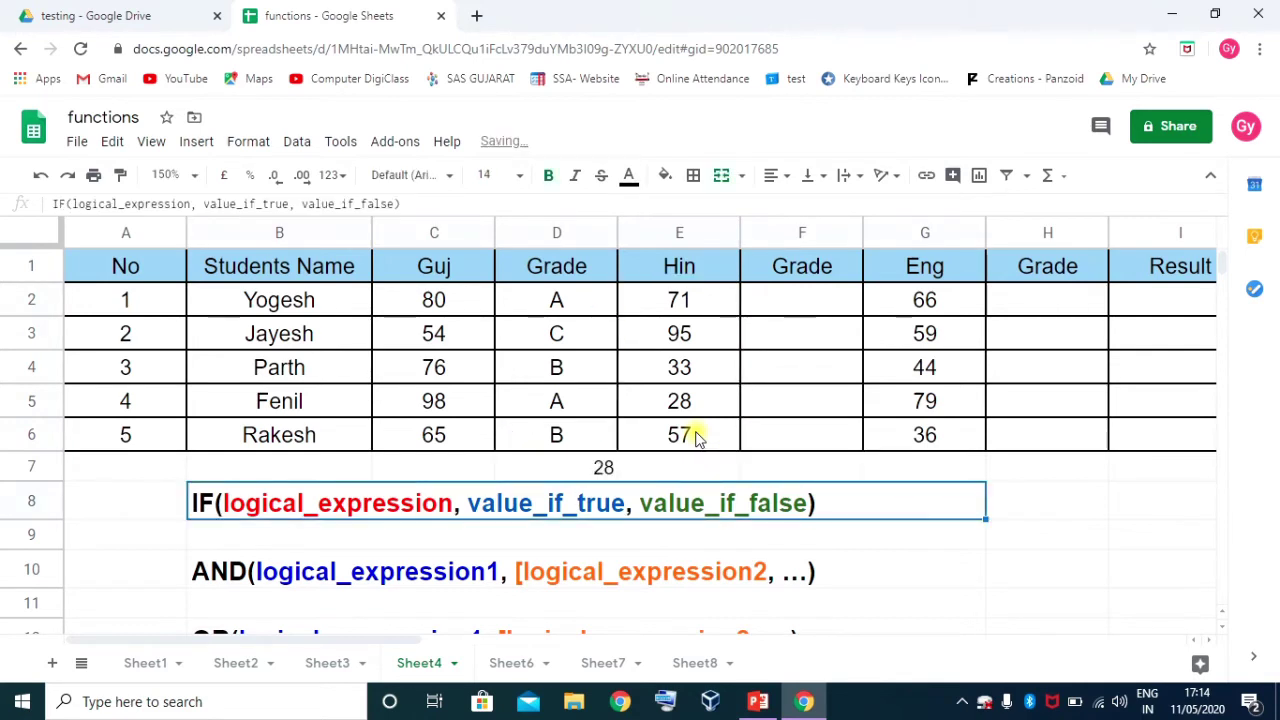
Select the Hin marks E2:E6 to check their total, then show D7's formula references
left_click(667, 405)
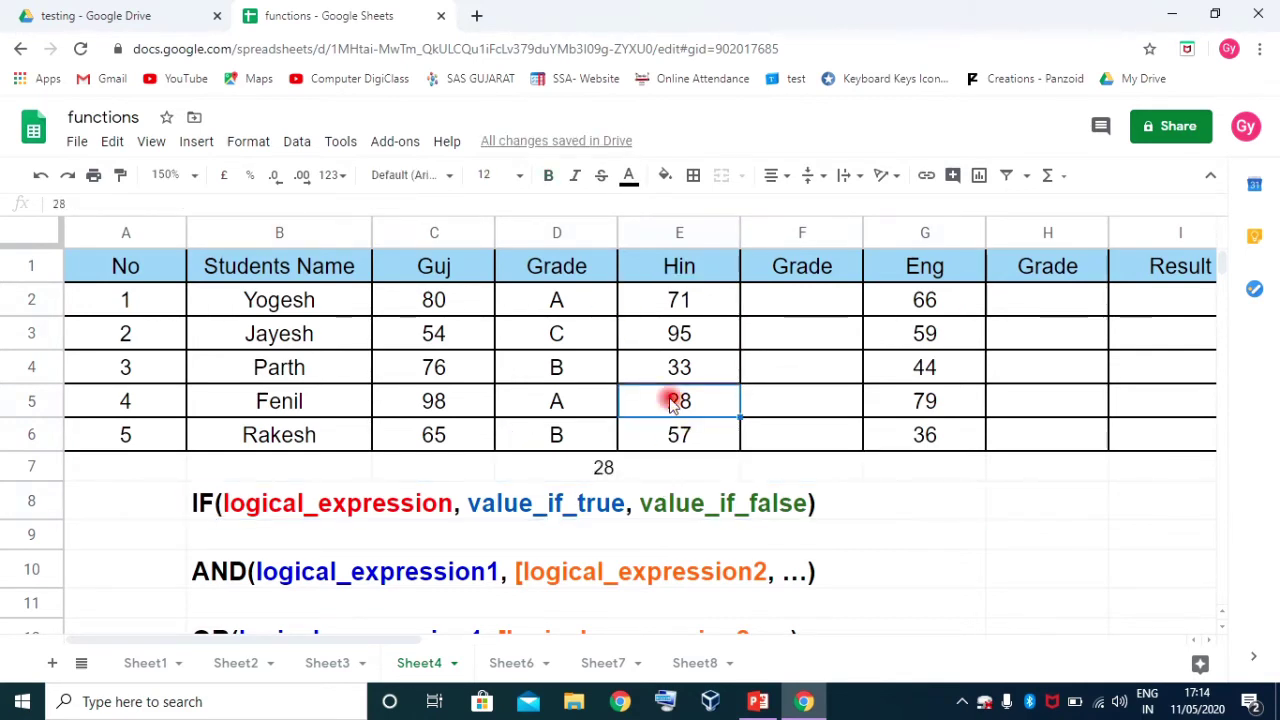
left_click(612, 466)
left_click_drag(679, 300, 679, 434)
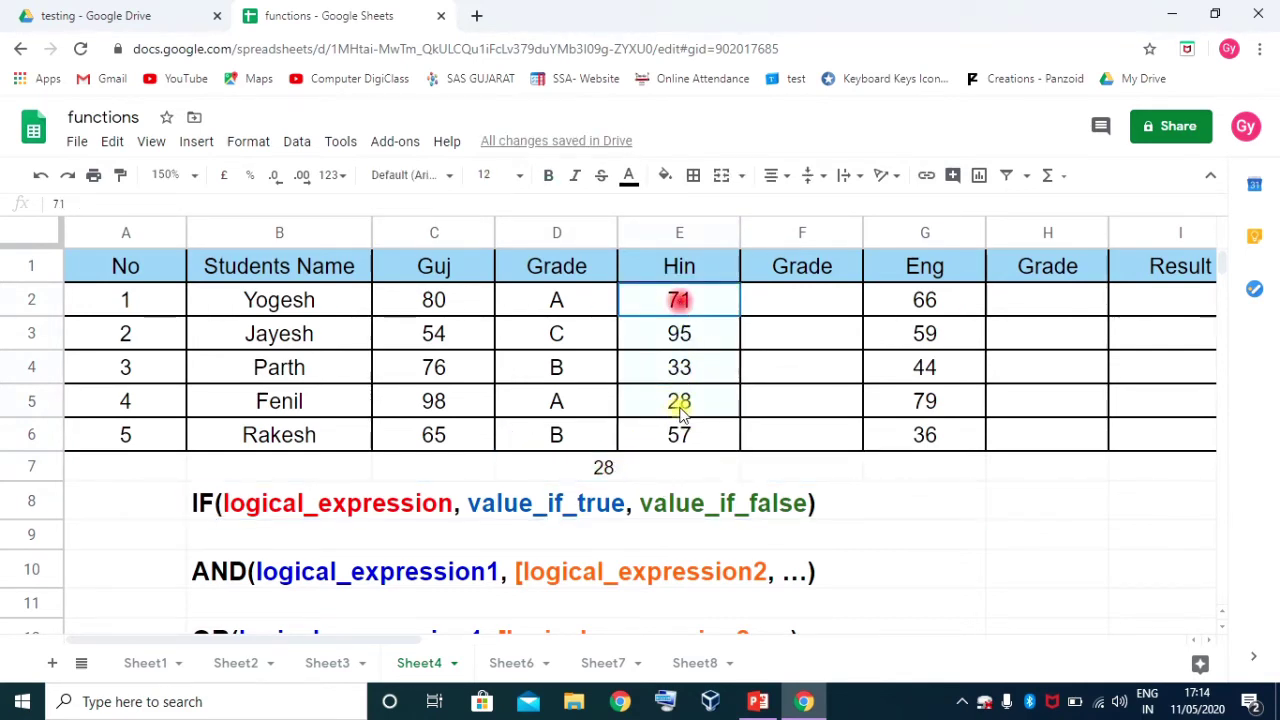
left_click(603, 466)
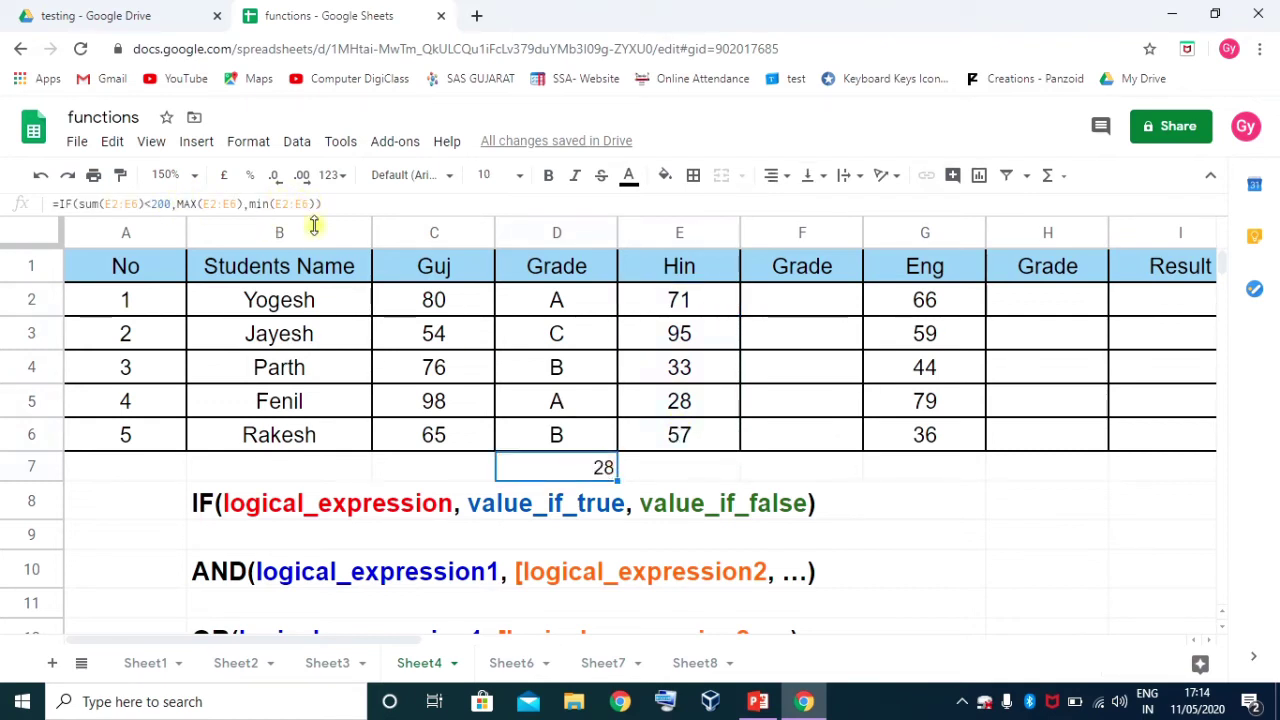
double_click(549, 476)
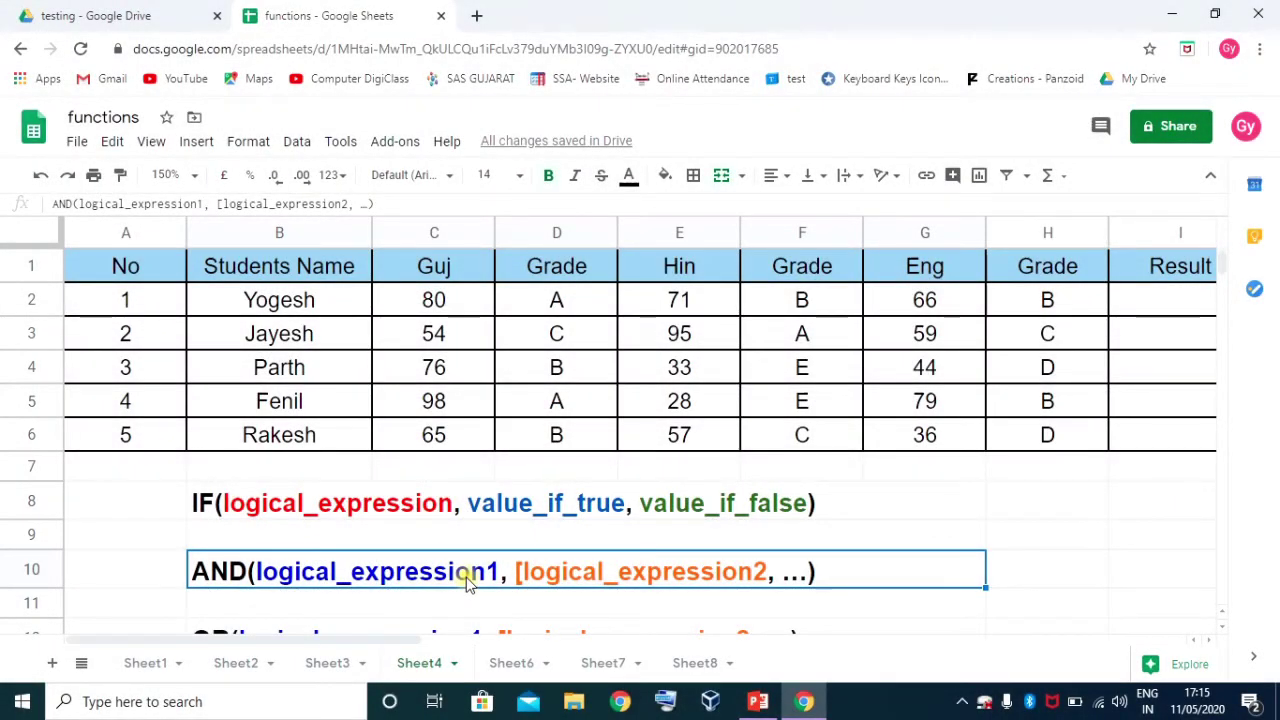
left_click(236, 573)
left_click(494, 571)
left_click(455, 536)
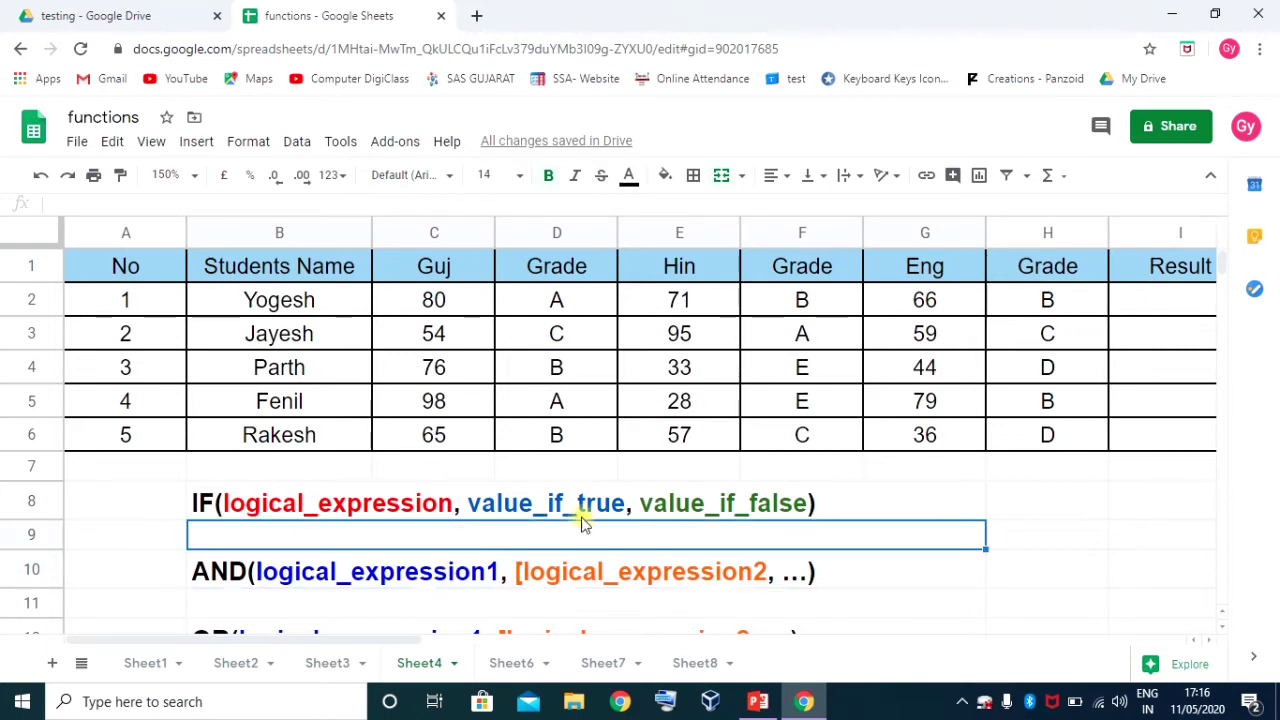
left_click(1145, 301)
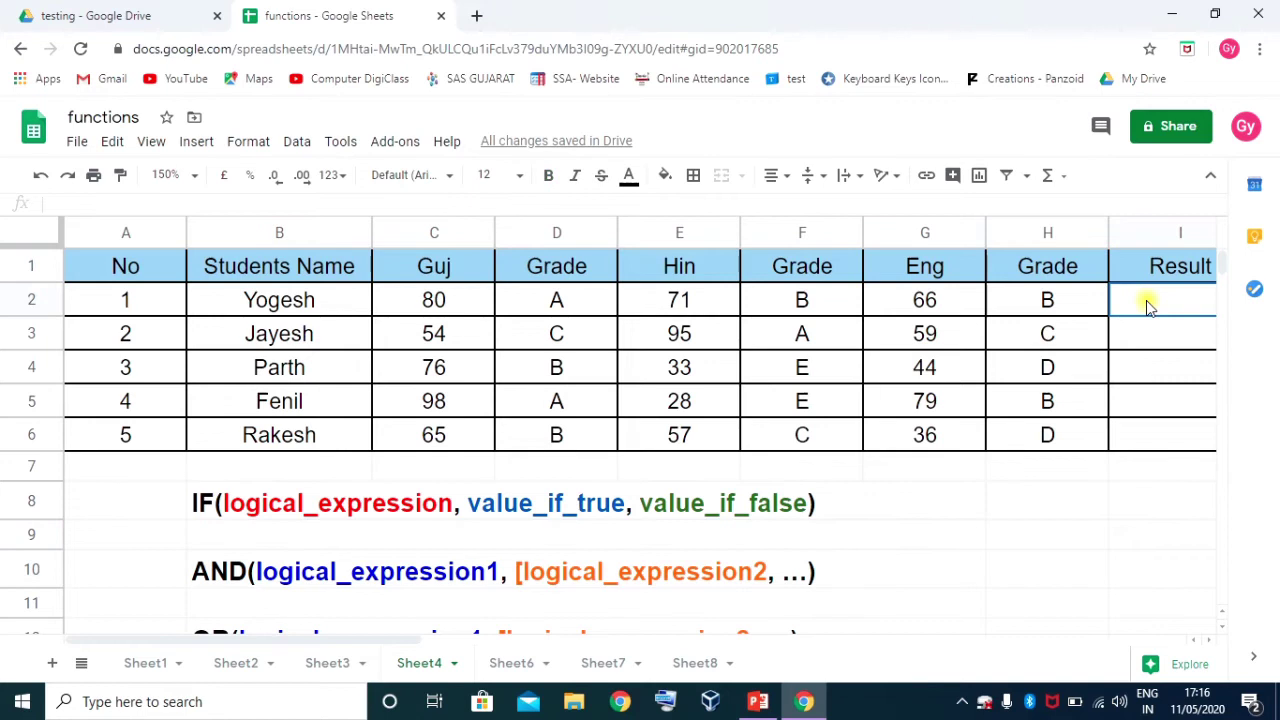
Enter =D2="A" in I2 and reopen it to inspect the formula
type("=")
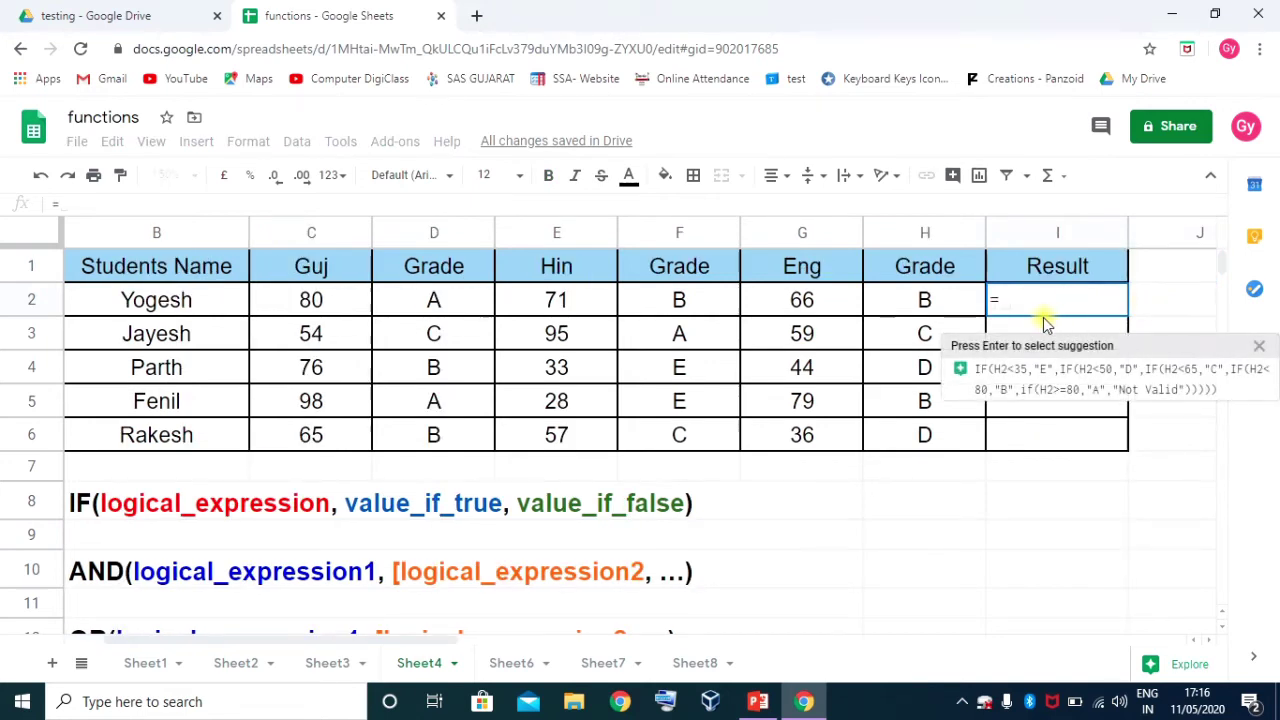
left_click(453, 300)
type("=")
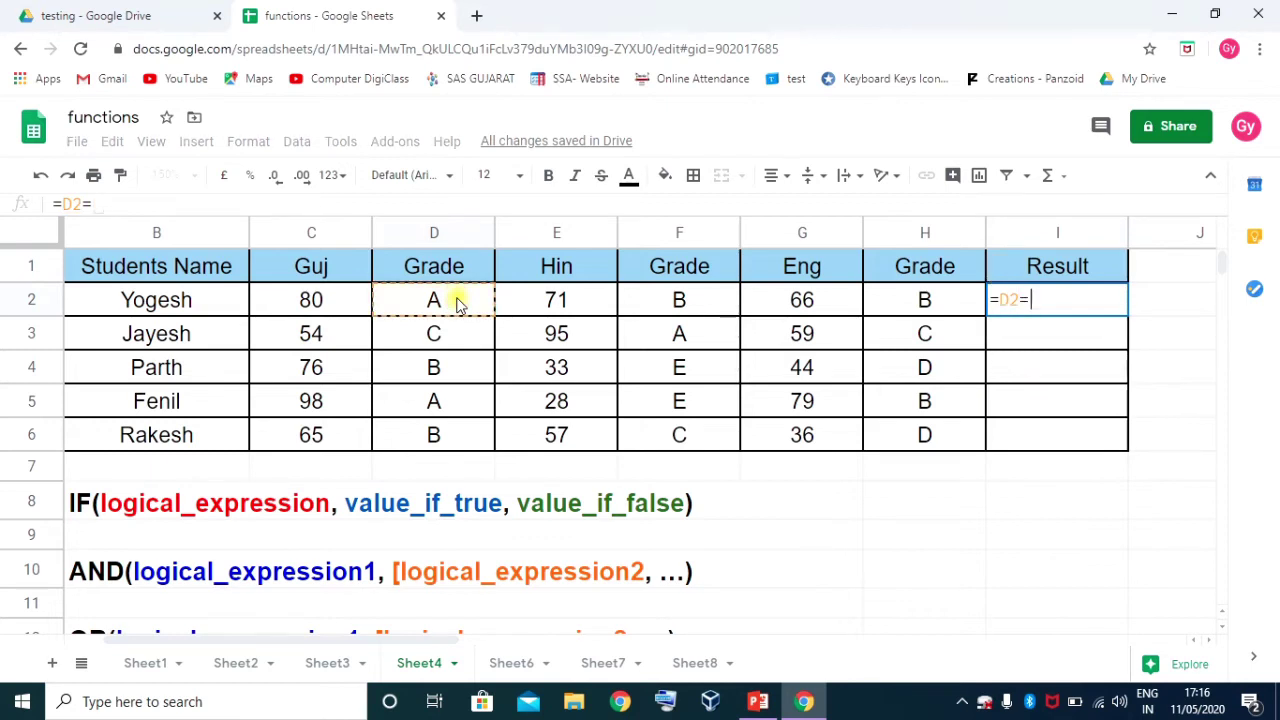
type("\"A\"")
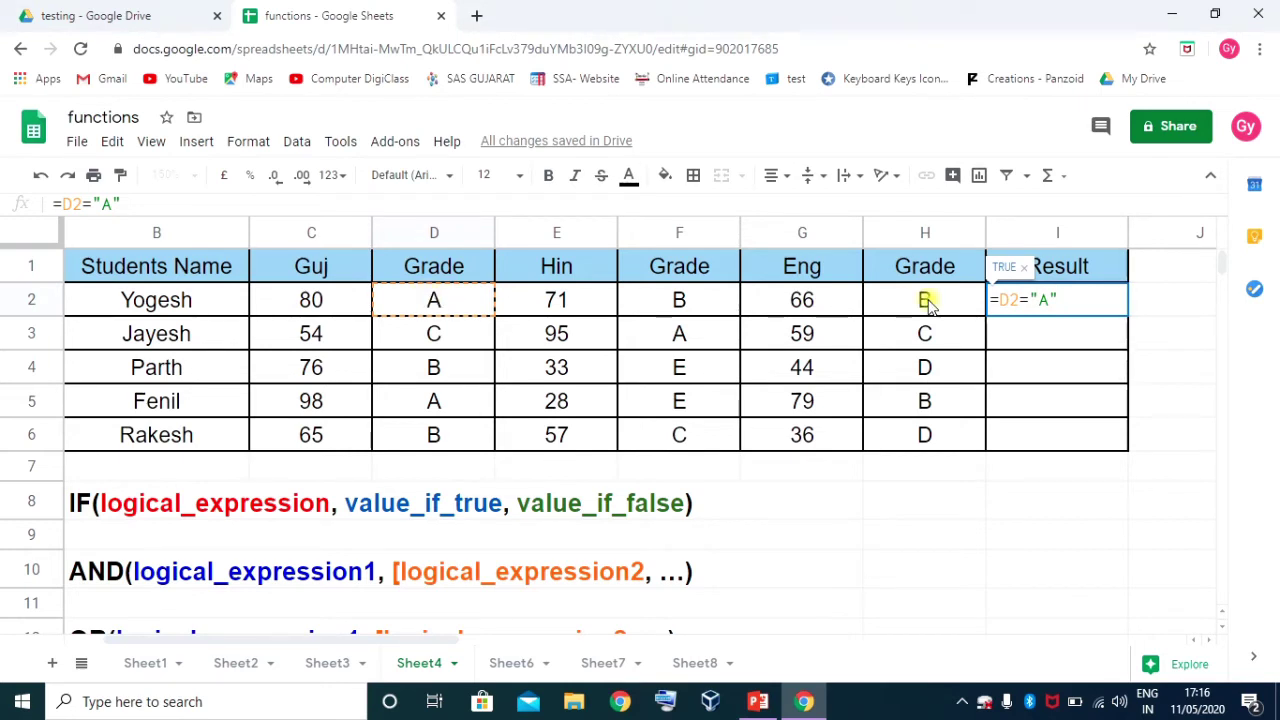
key("Return")
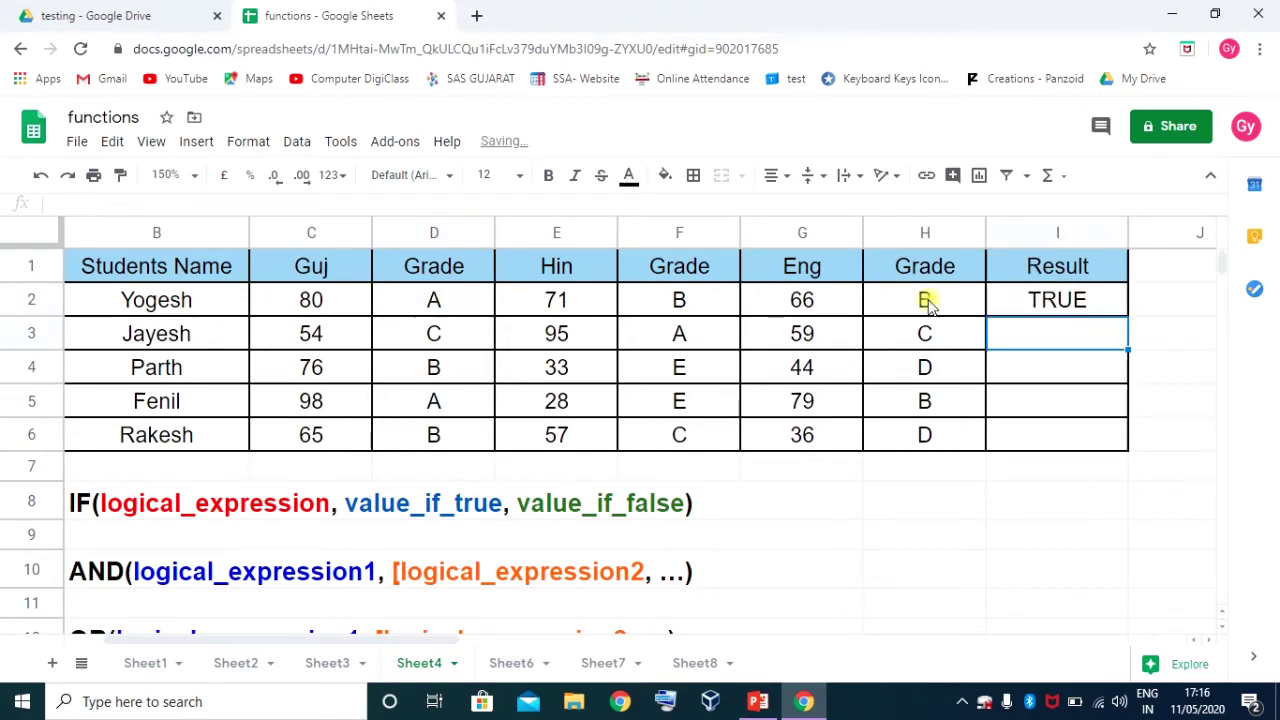
left_click(1035, 301)
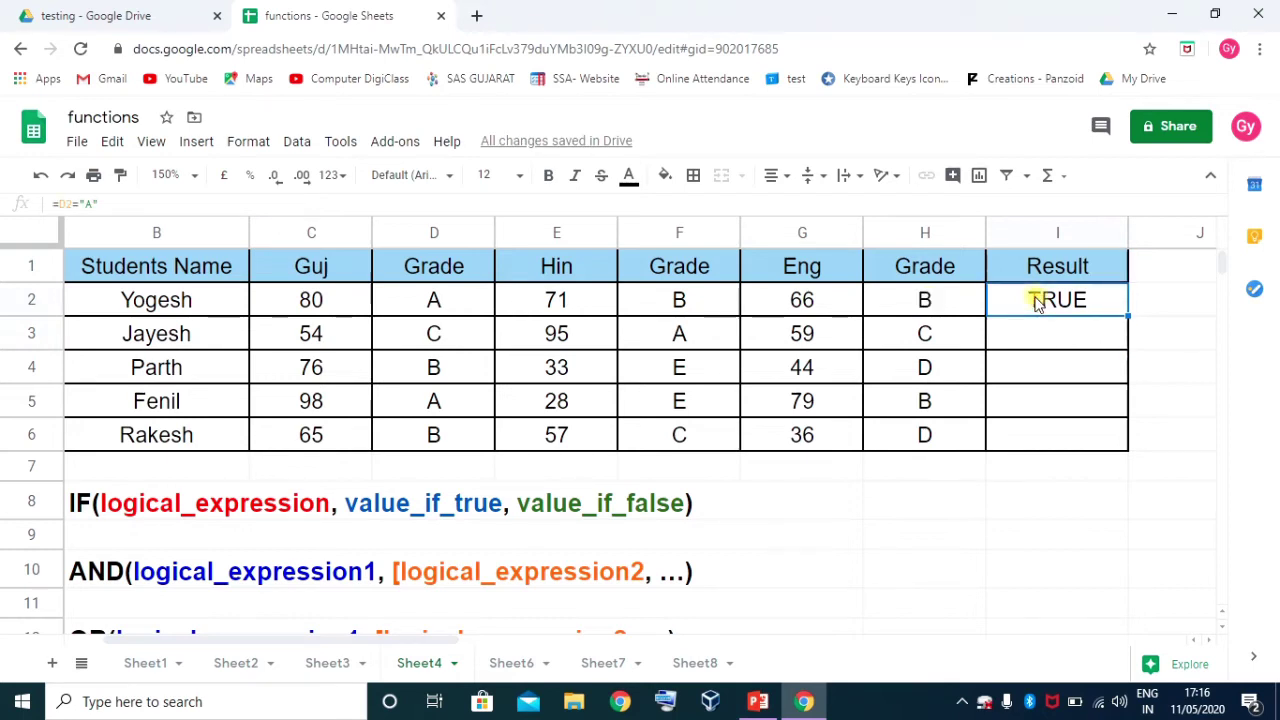
double_click(1035, 301)
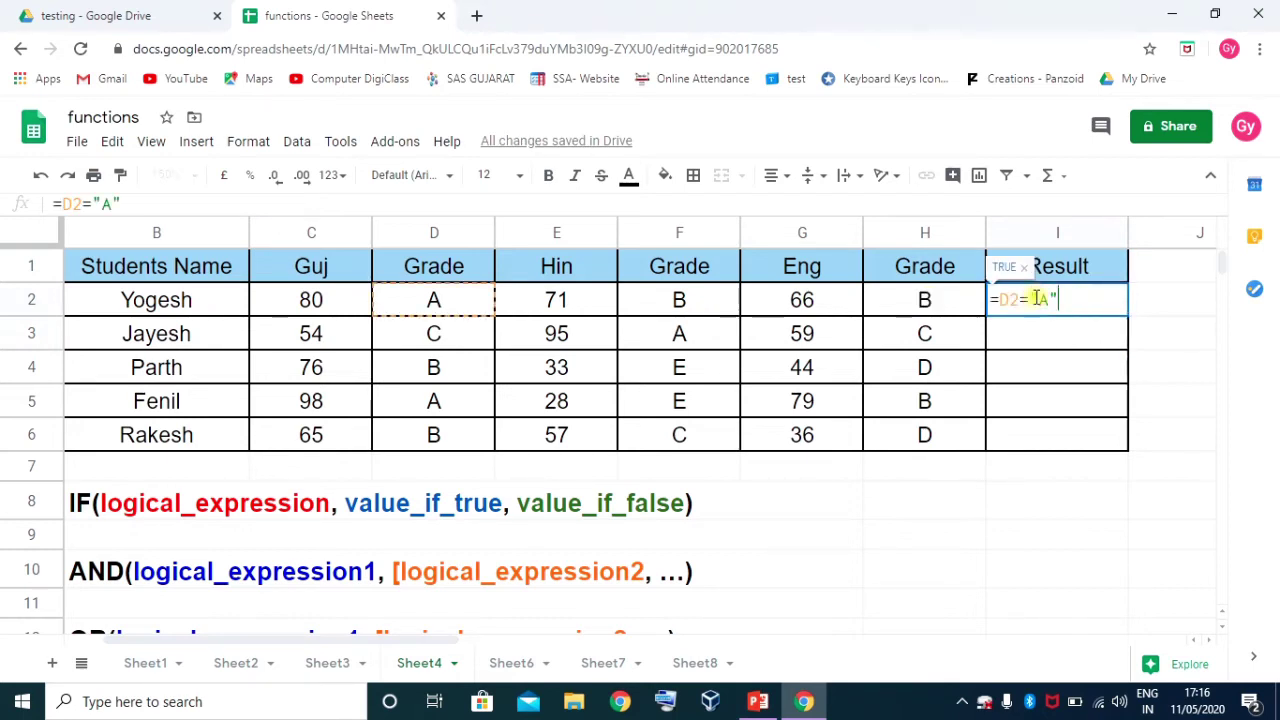
key("Return")
Change the Guj mark in C2 to 75, check D2 and I2, then clear I2
left_click(337, 297)
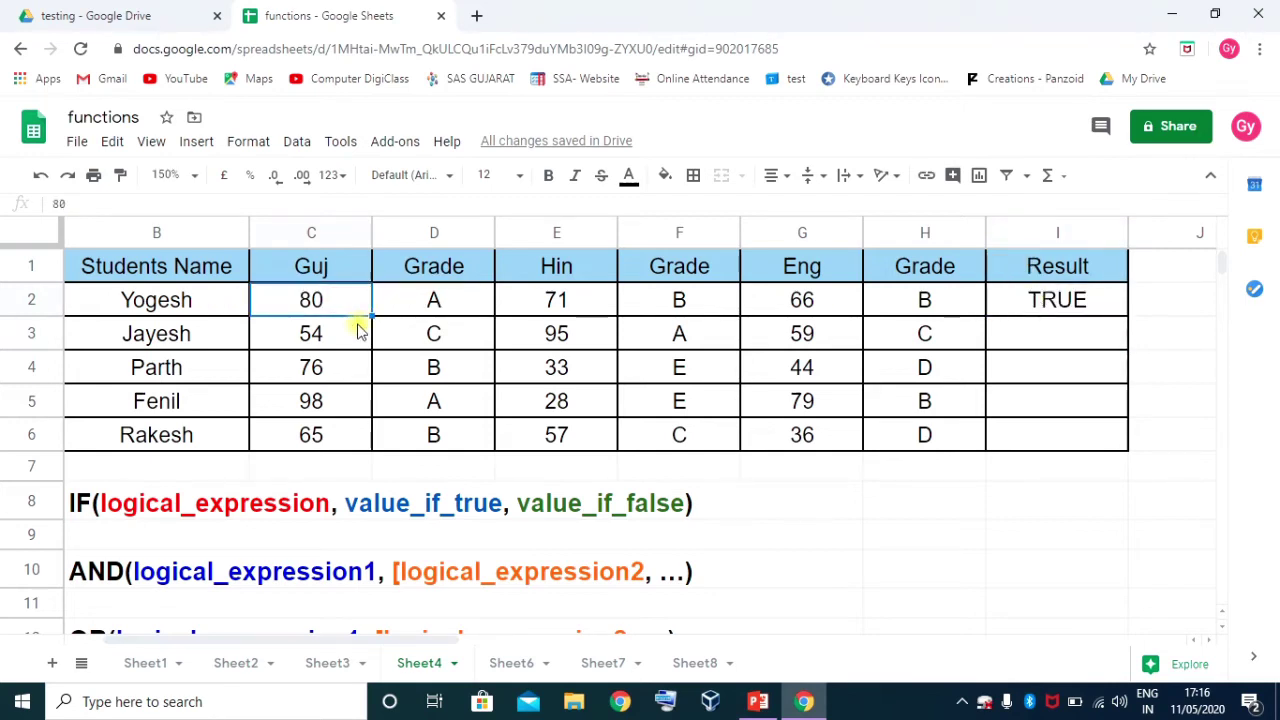
type("75")
key("Return")
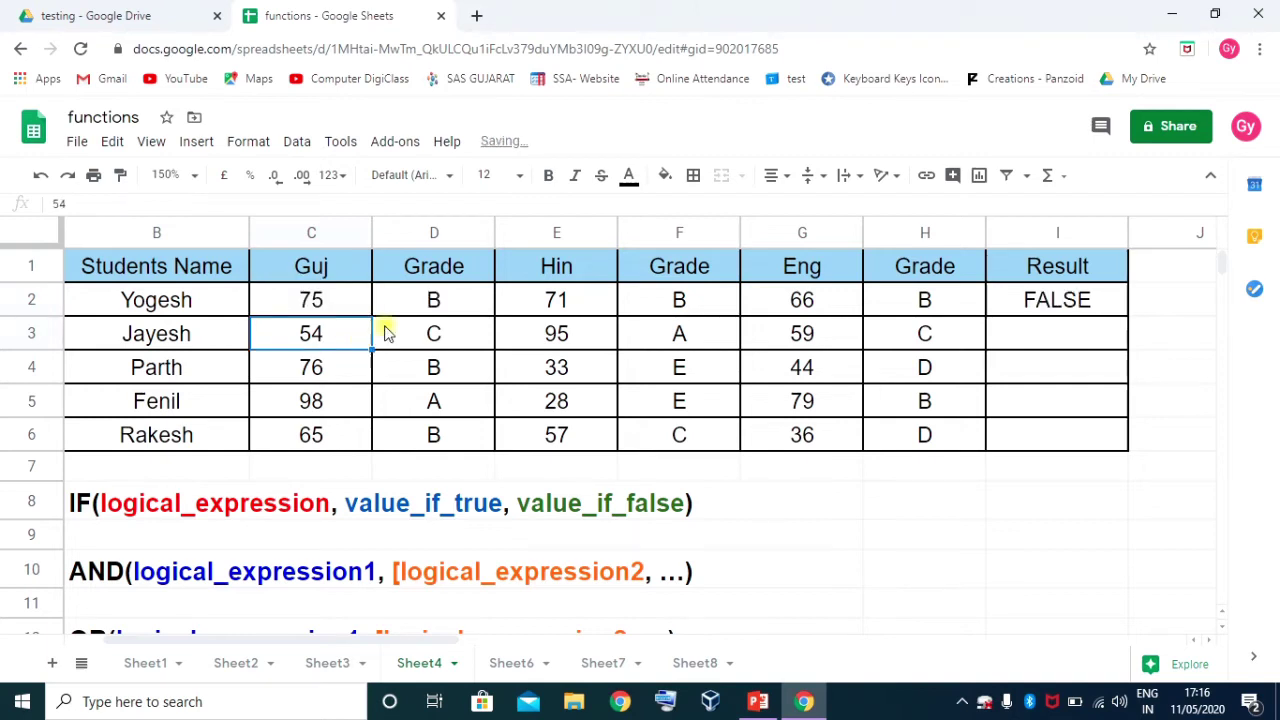
left_click(1080, 307)
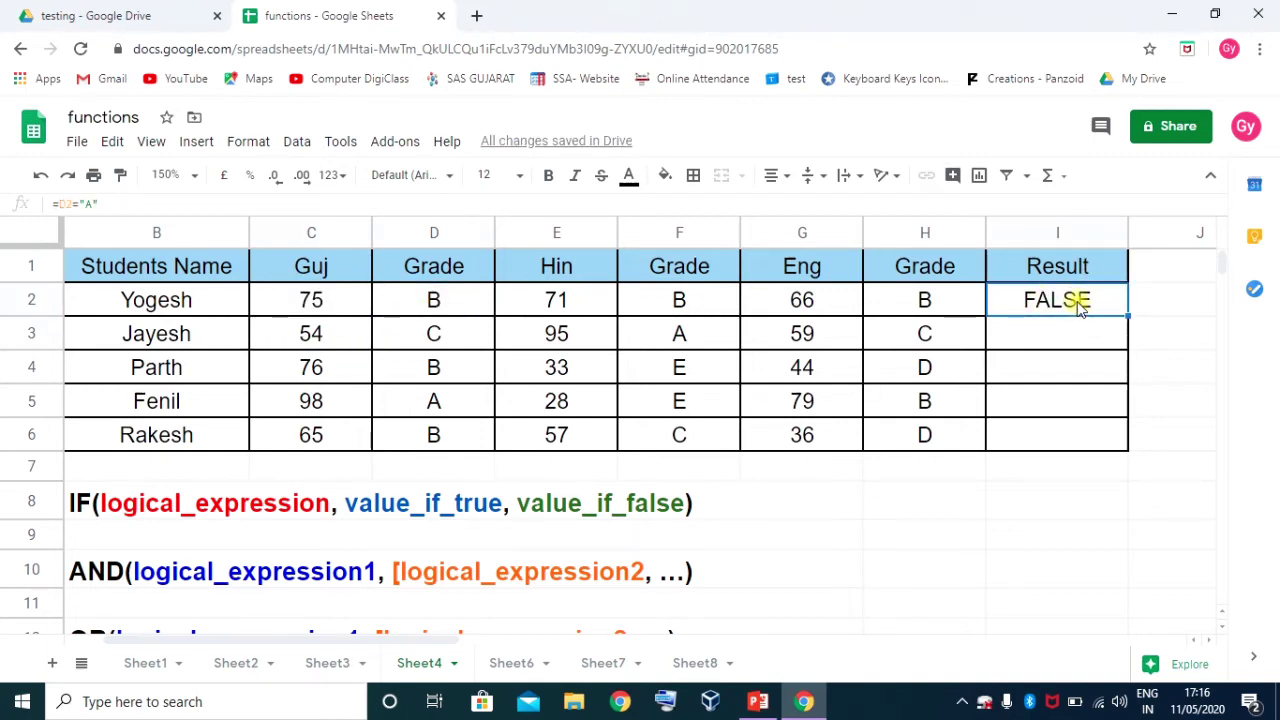
left_click(434, 302)
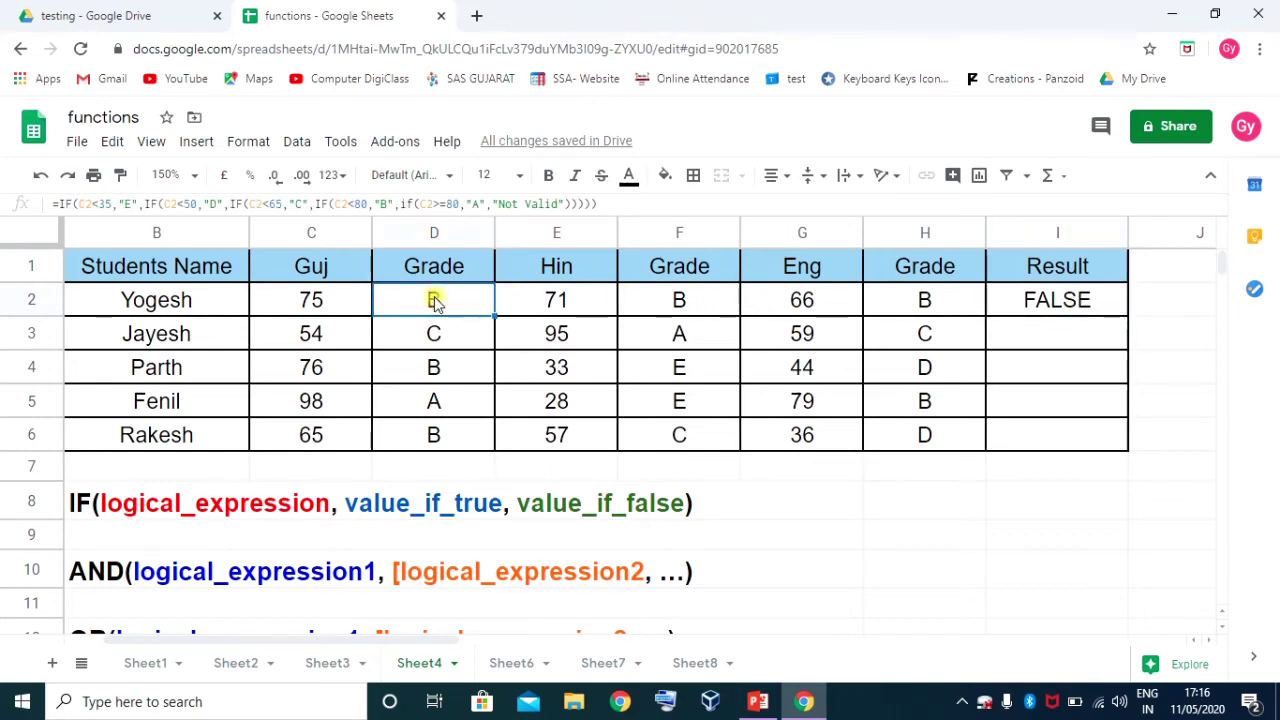
left_click(1101, 310)
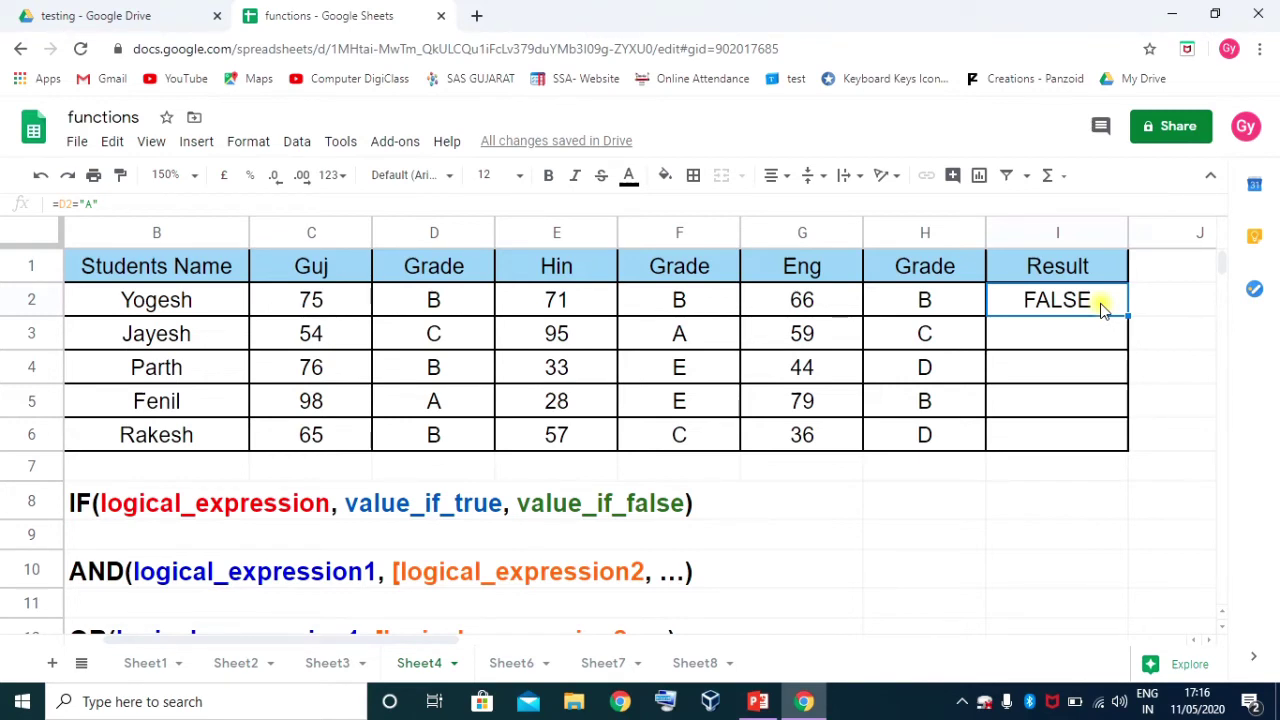
key("Delete")
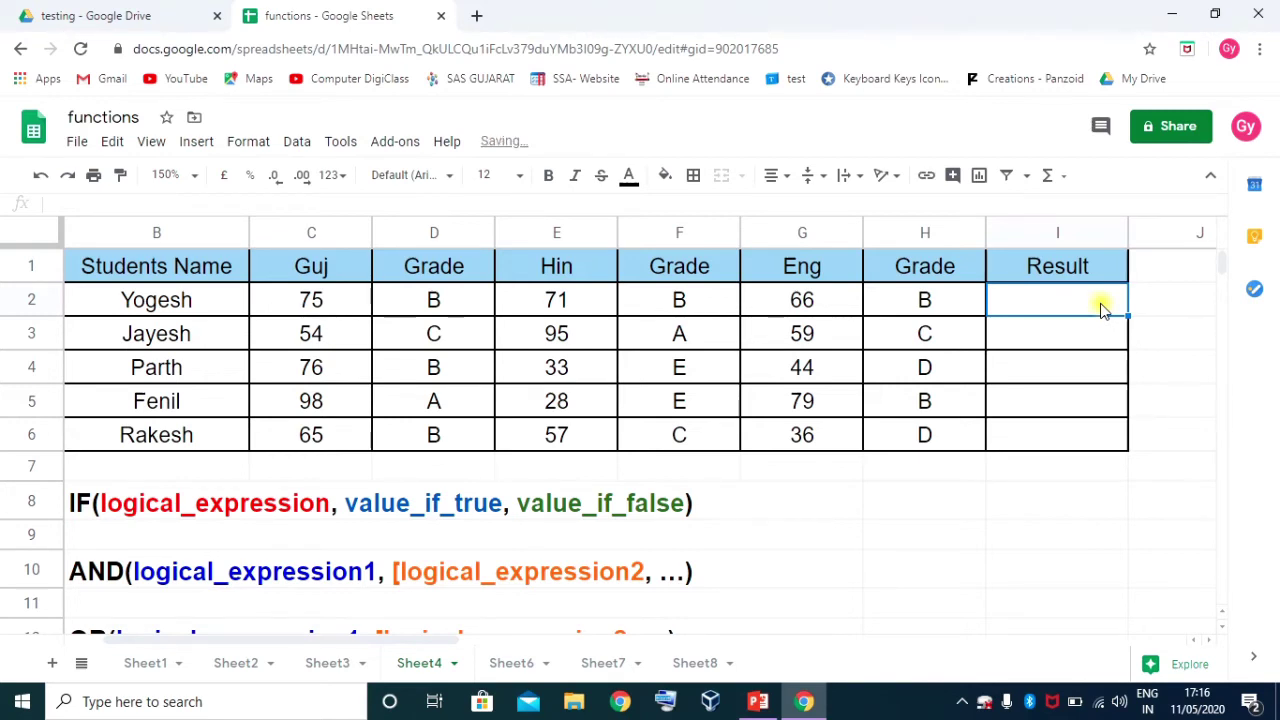
Enter =AND(D2<>"E") in the Result cell I2
left_click(447, 640)
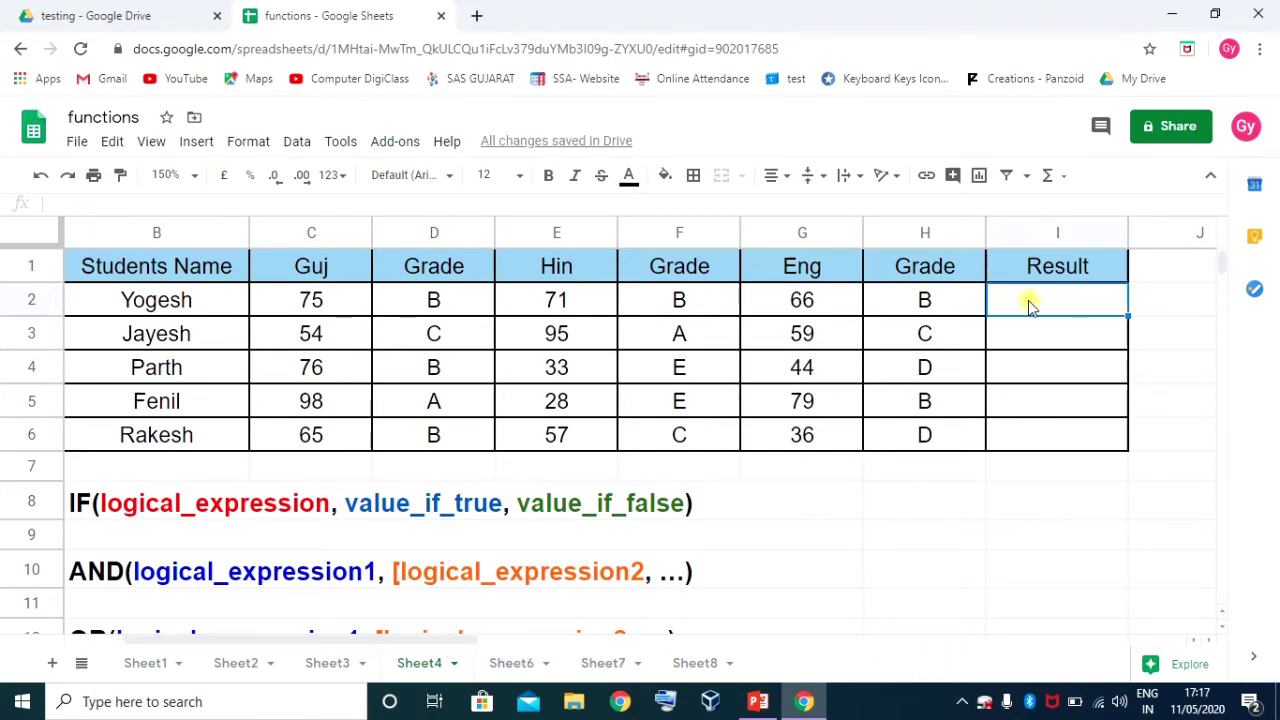
type("=and(")
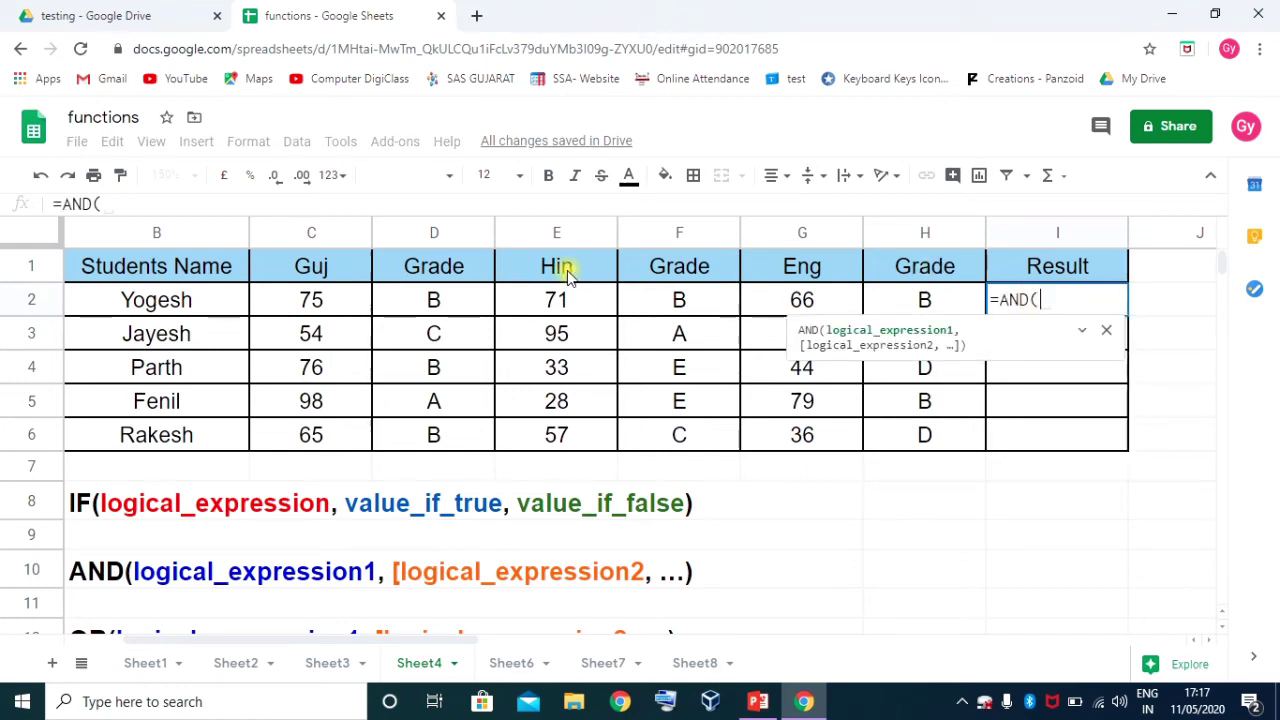
left_click(428, 302)
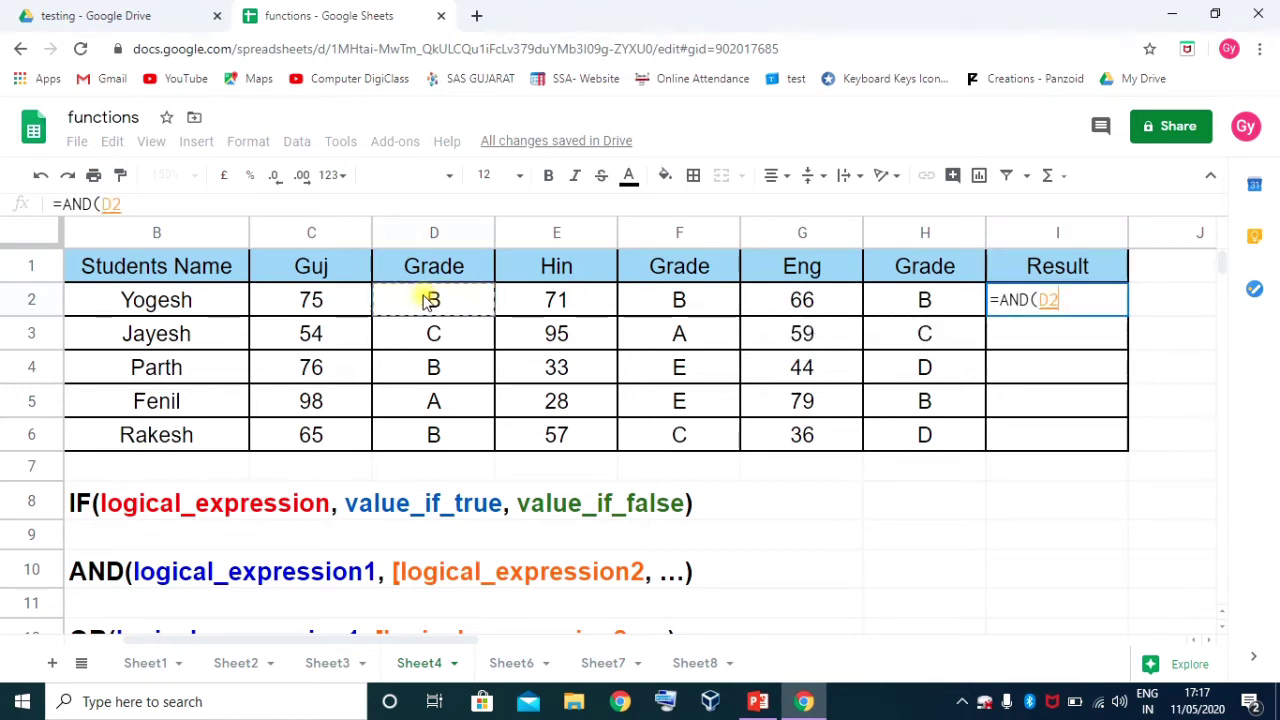
type("=")
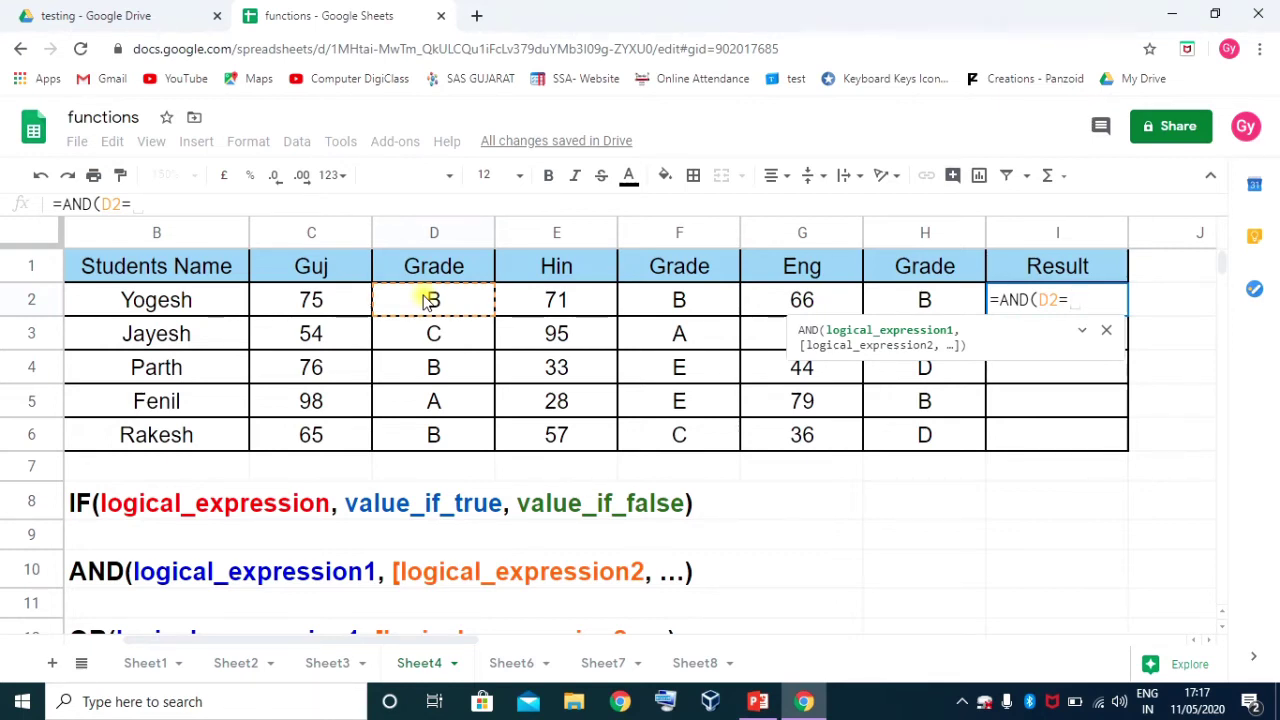
key("BackSpace")
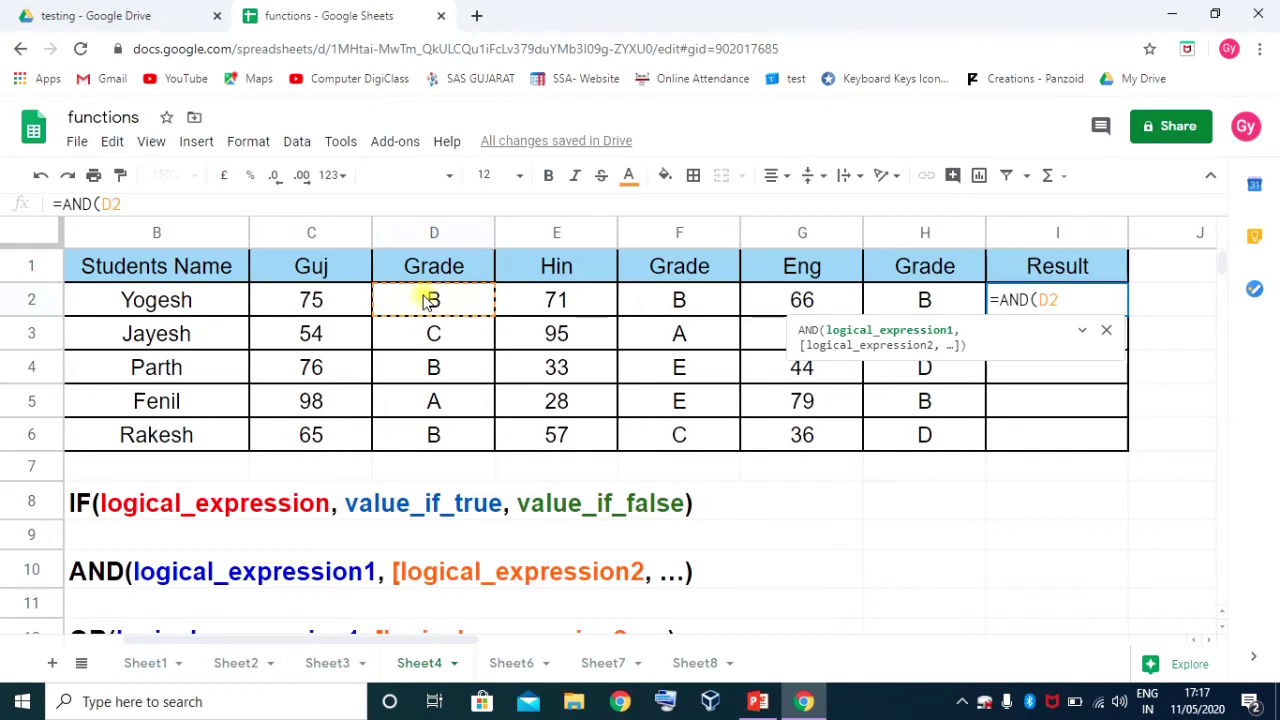
type("<>")
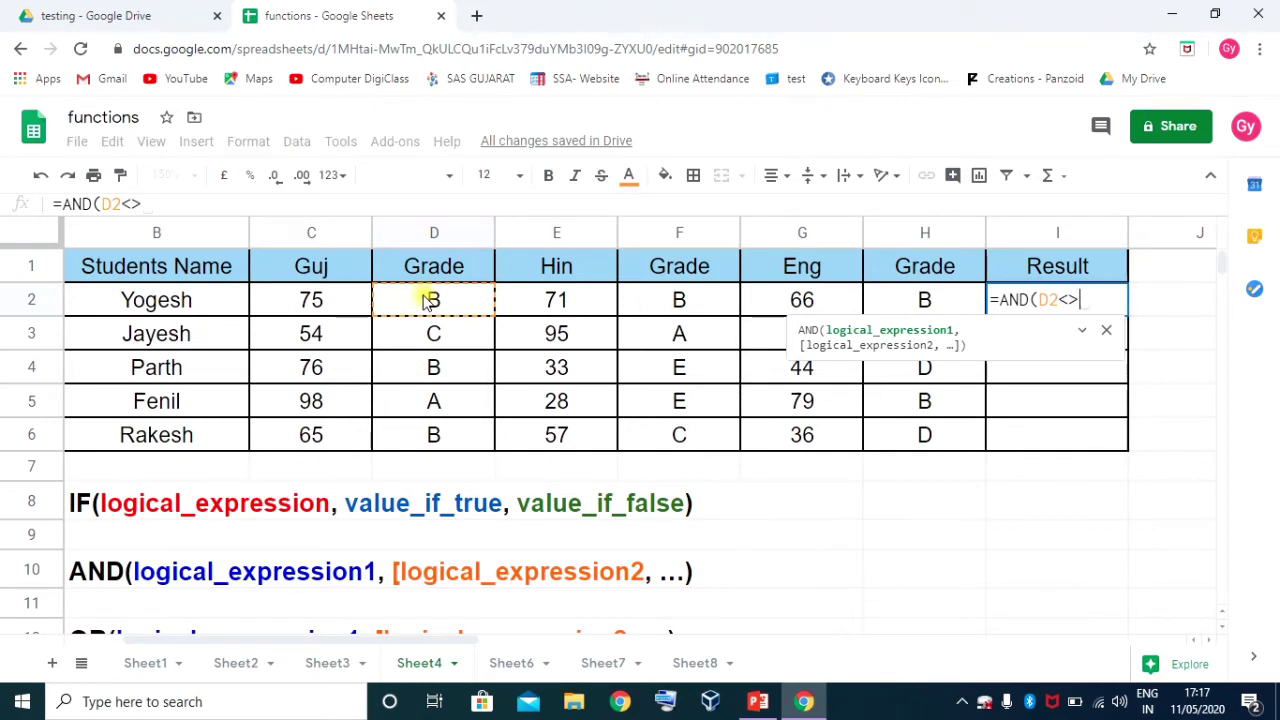
type("\"E\"")
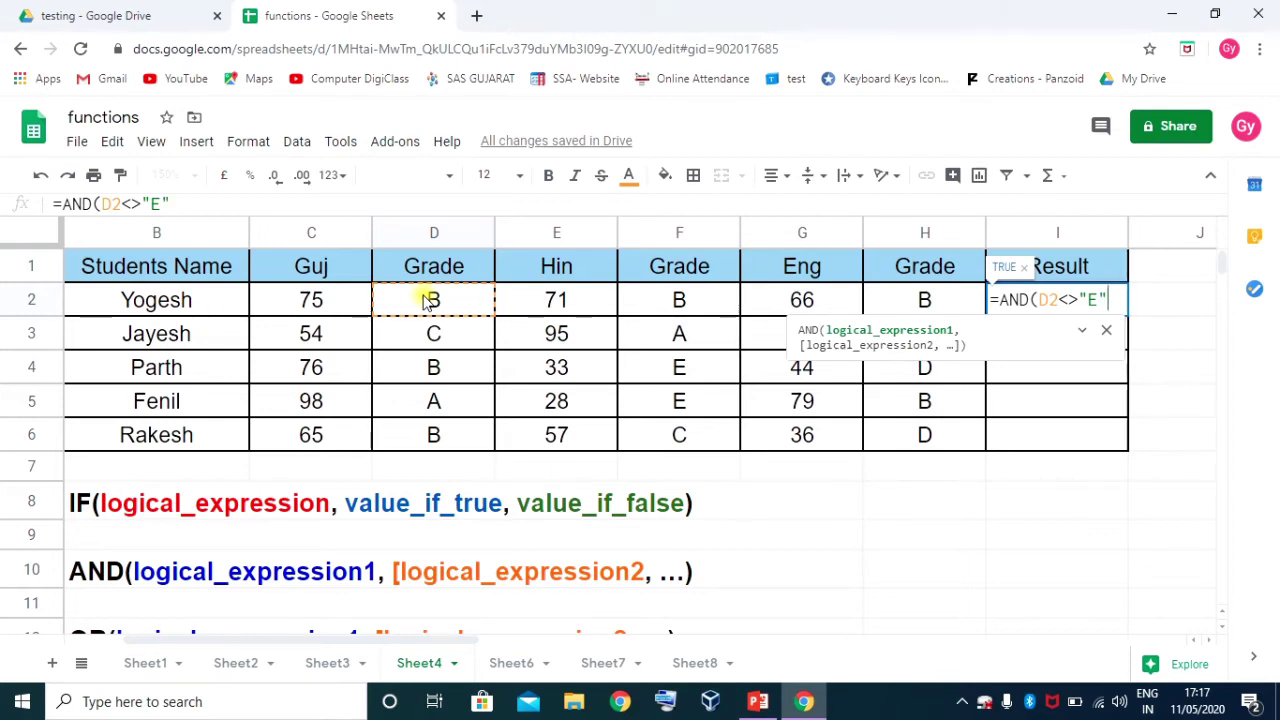
type(",")
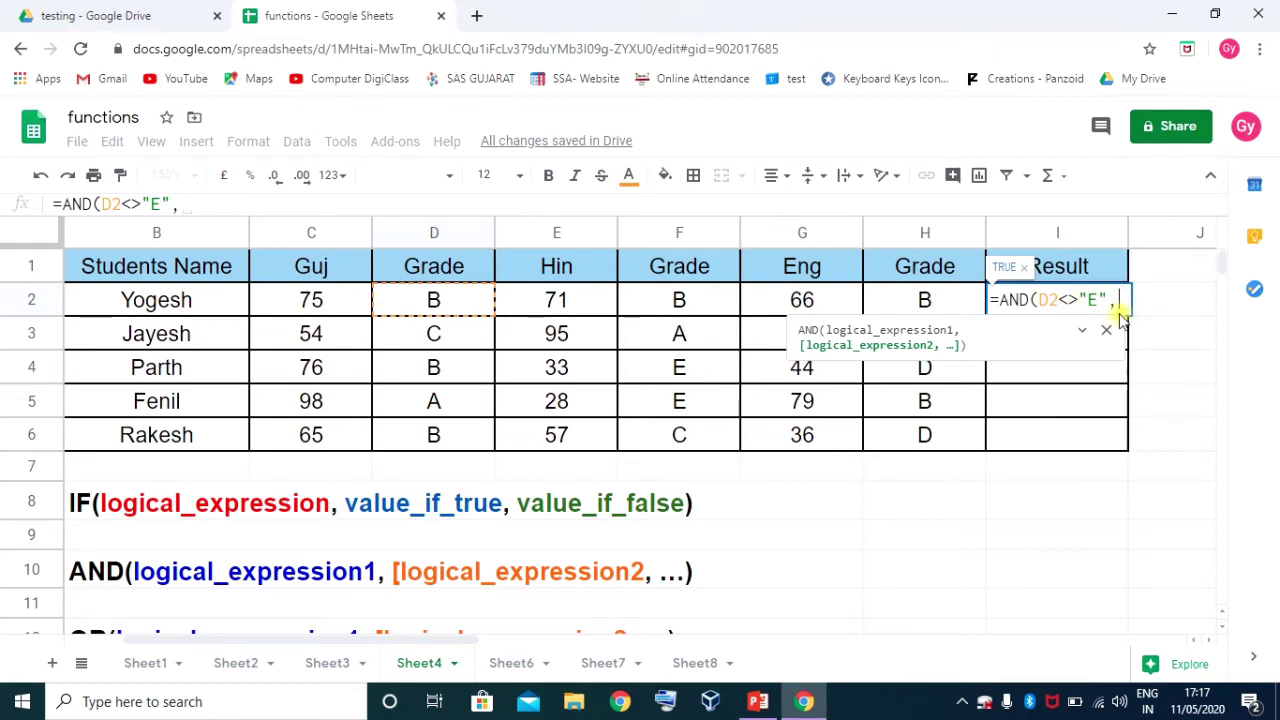
key("BackSpace")
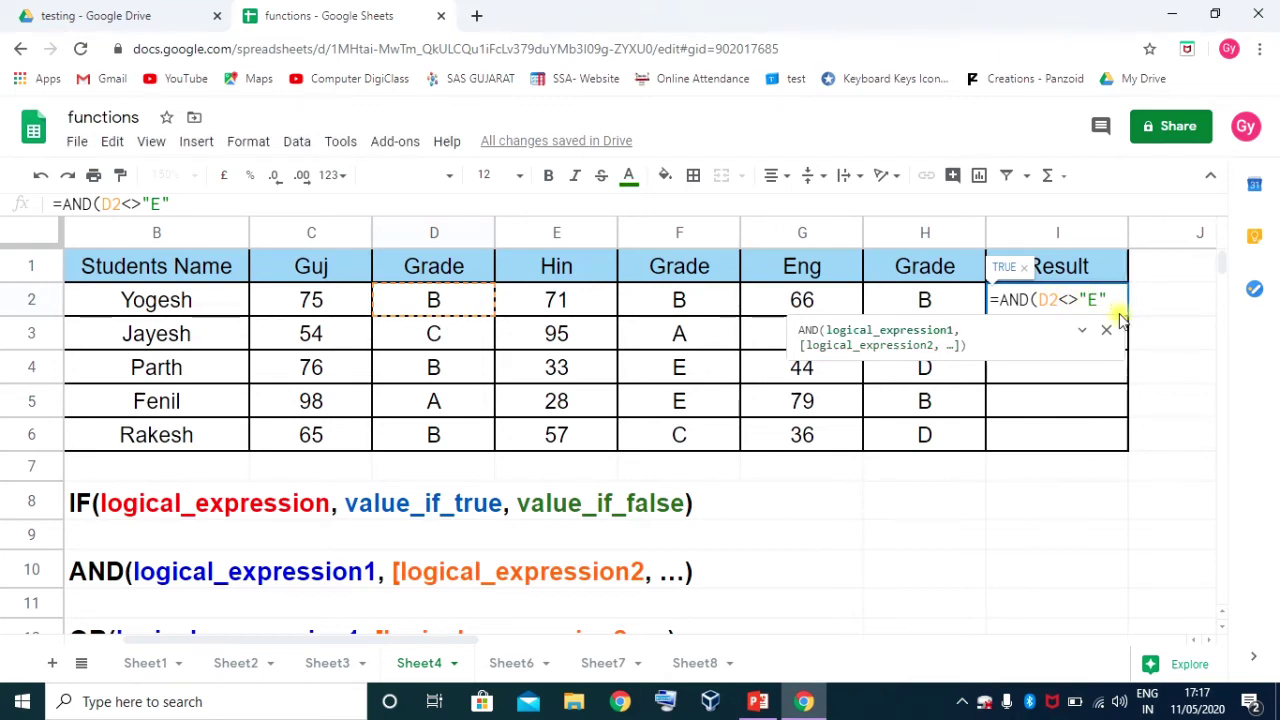
type(")")
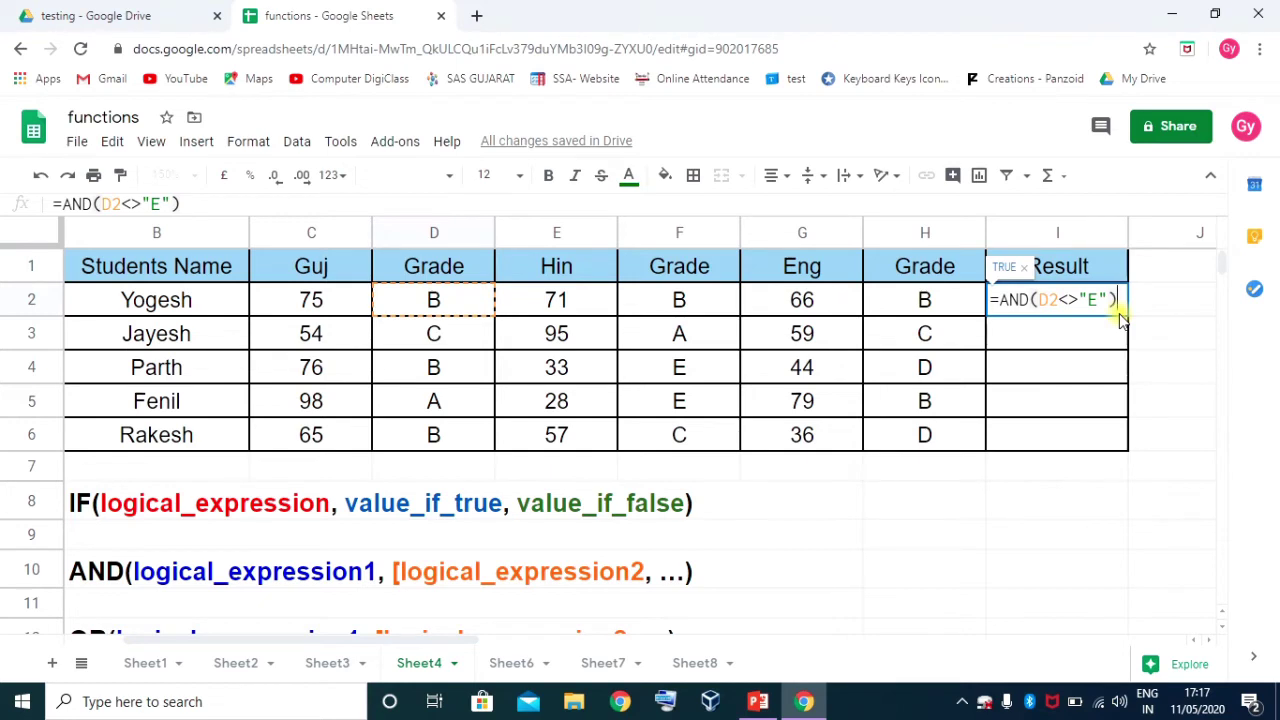
key("Return")
left_click(1095, 298)
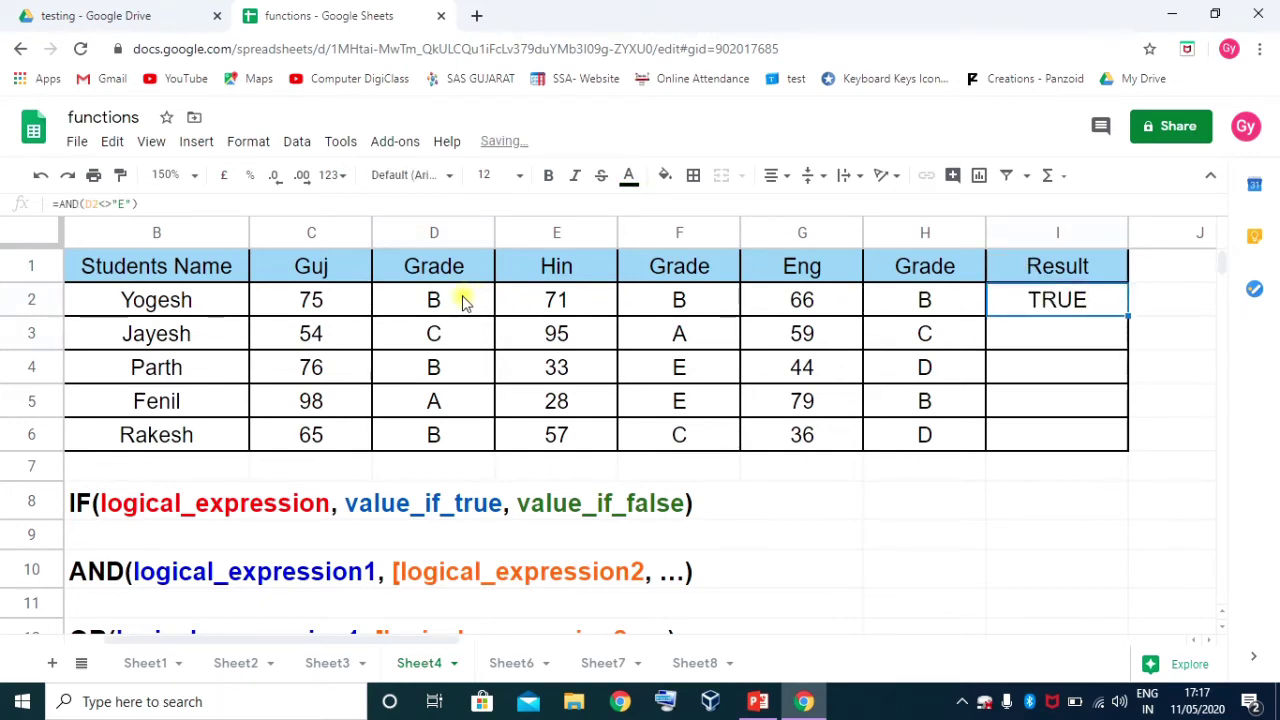
Change the Guj mark in C2 to 33, then check D2's grade and I2's formula
left_click(318, 302)
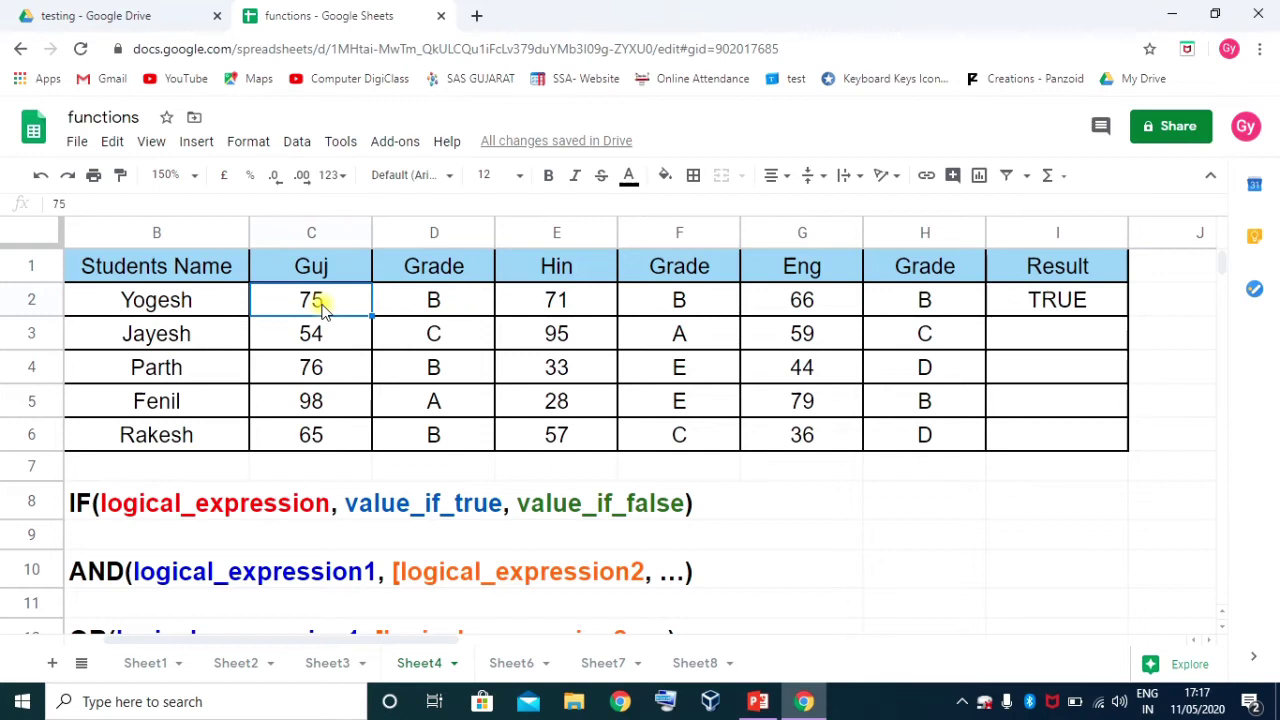
type("33")
key("Return")
left_click(350, 298)
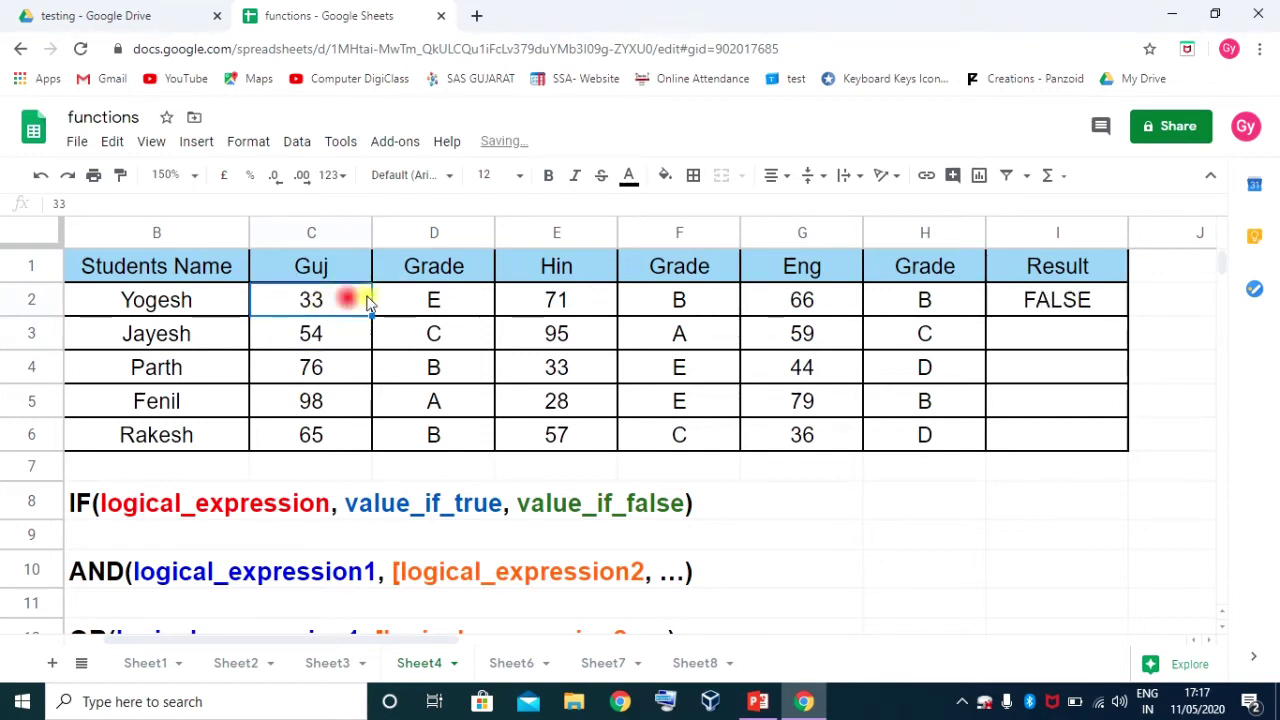
left_click(450, 302)
left_click(1070, 308)
double_click(1070, 305)
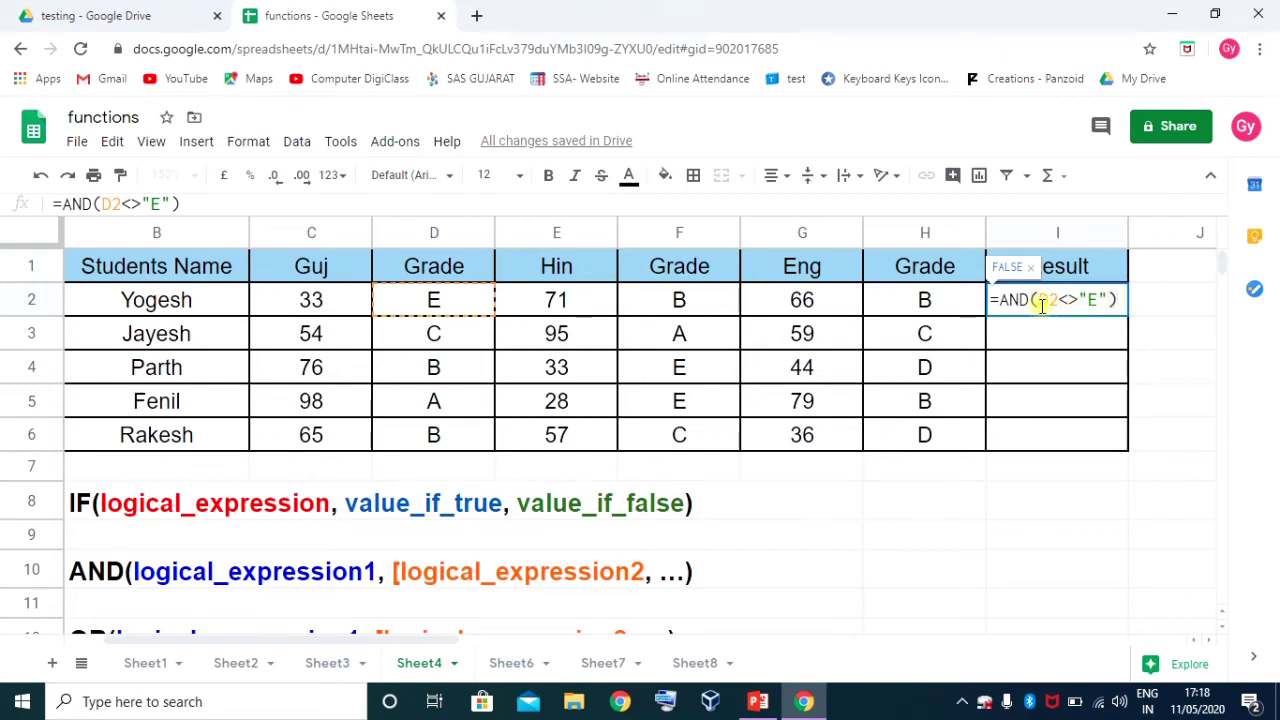
key("Return")
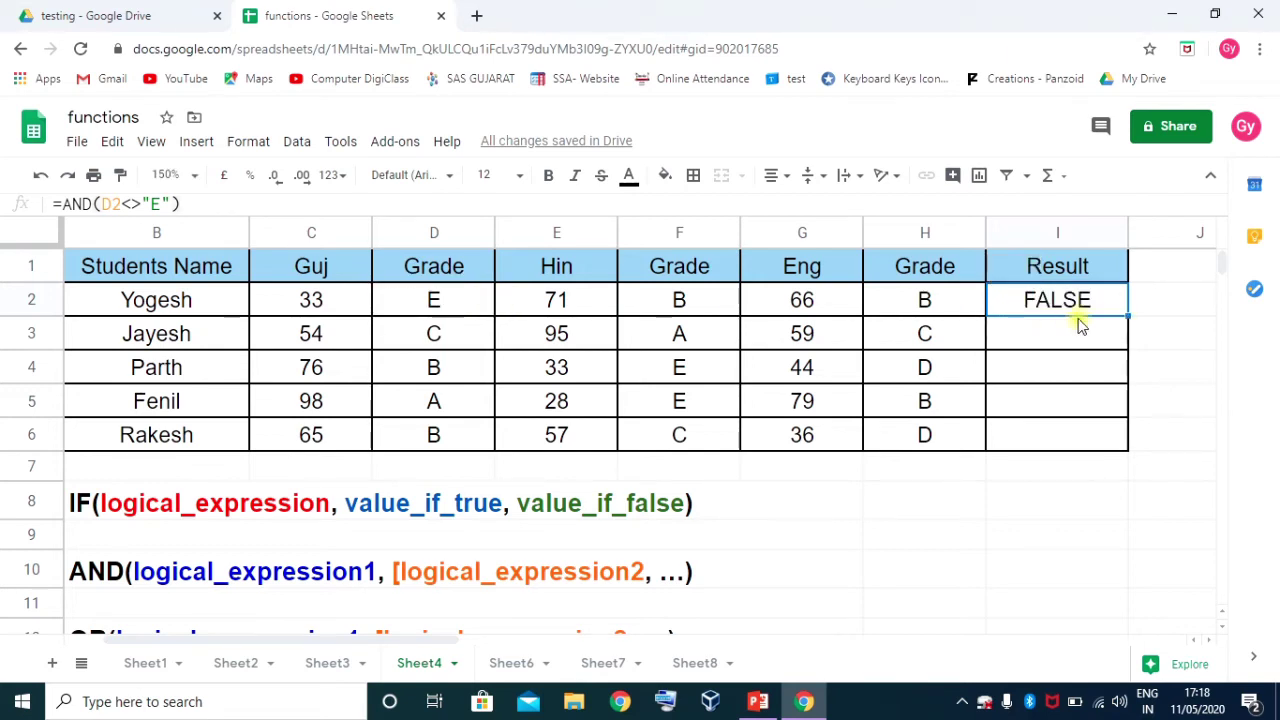
double_click(1060, 310)
Extend I2's AND formula to also require F2<>"E" and H2<>"E", then check F2 and H2
left_click(1109, 299)
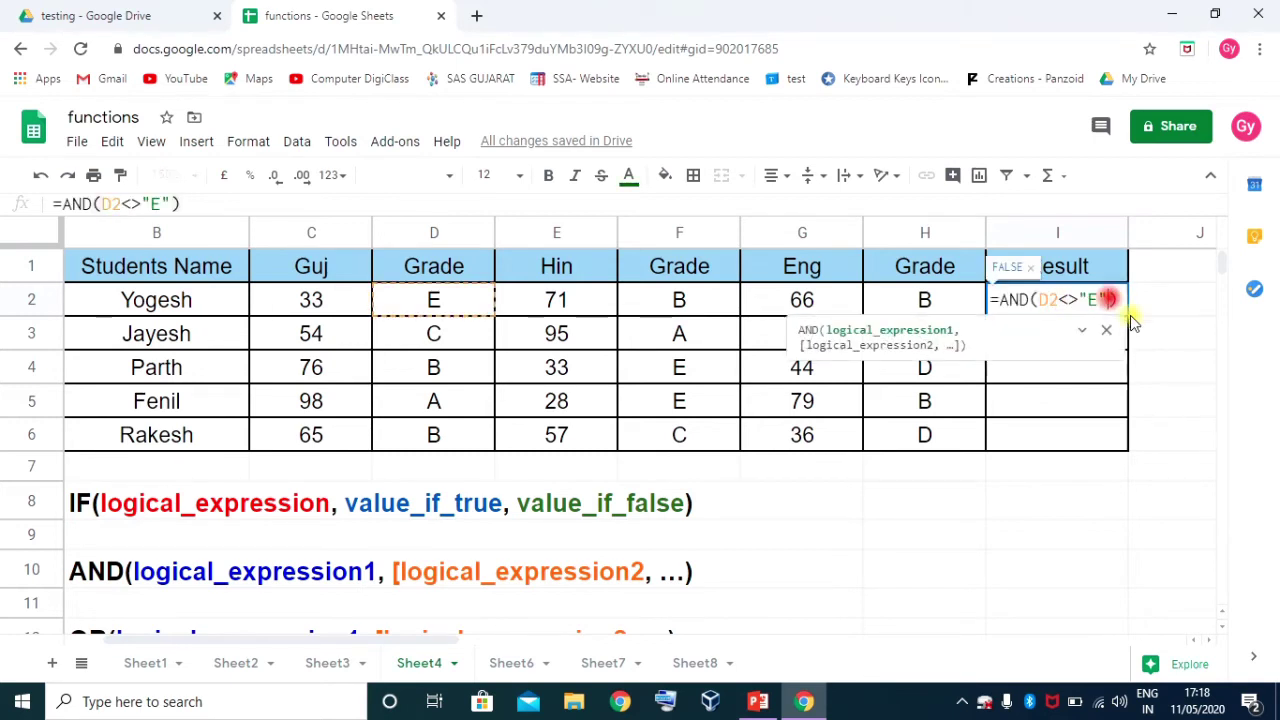
type(",")
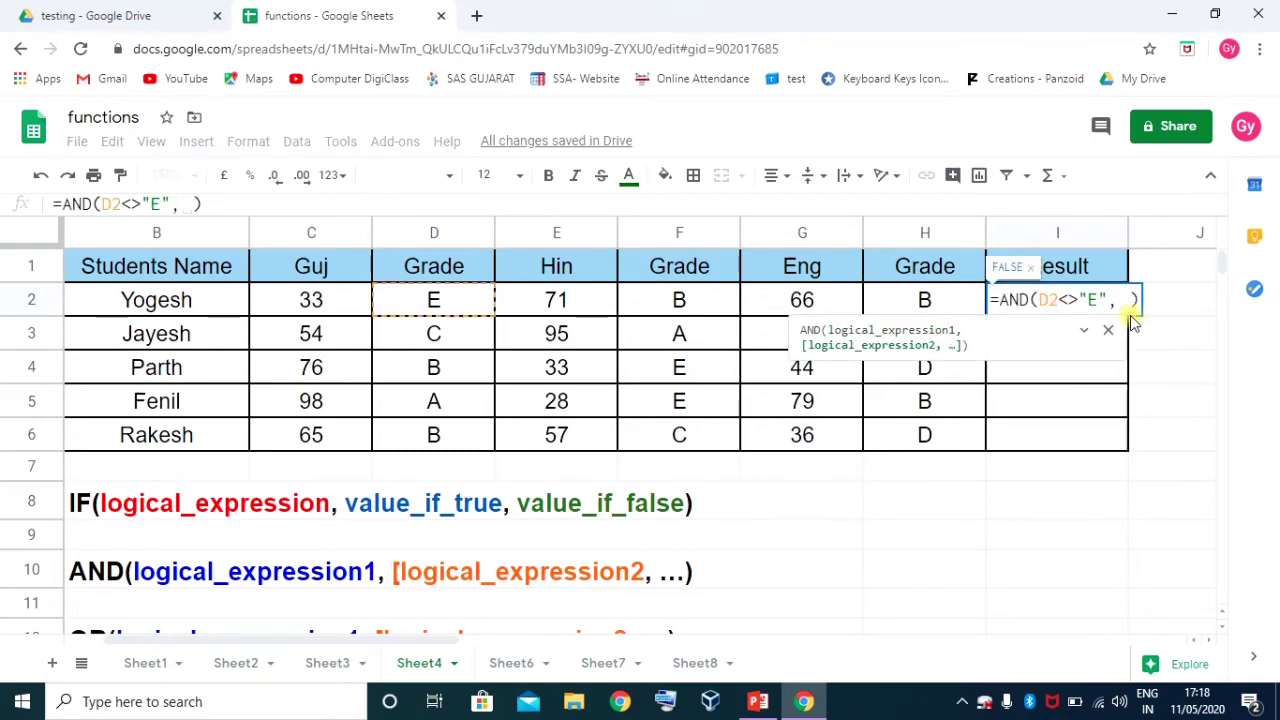
left_click(668, 302)
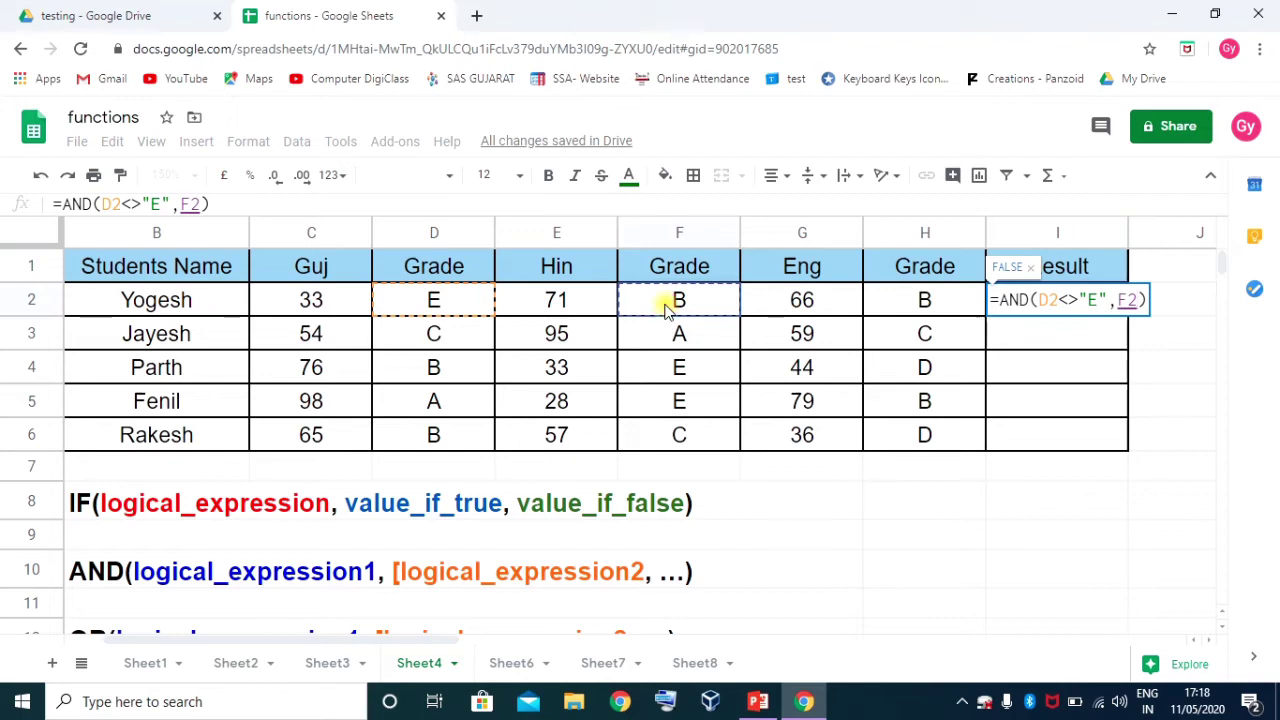
type("<>\"E\",F2<>\"E\"")
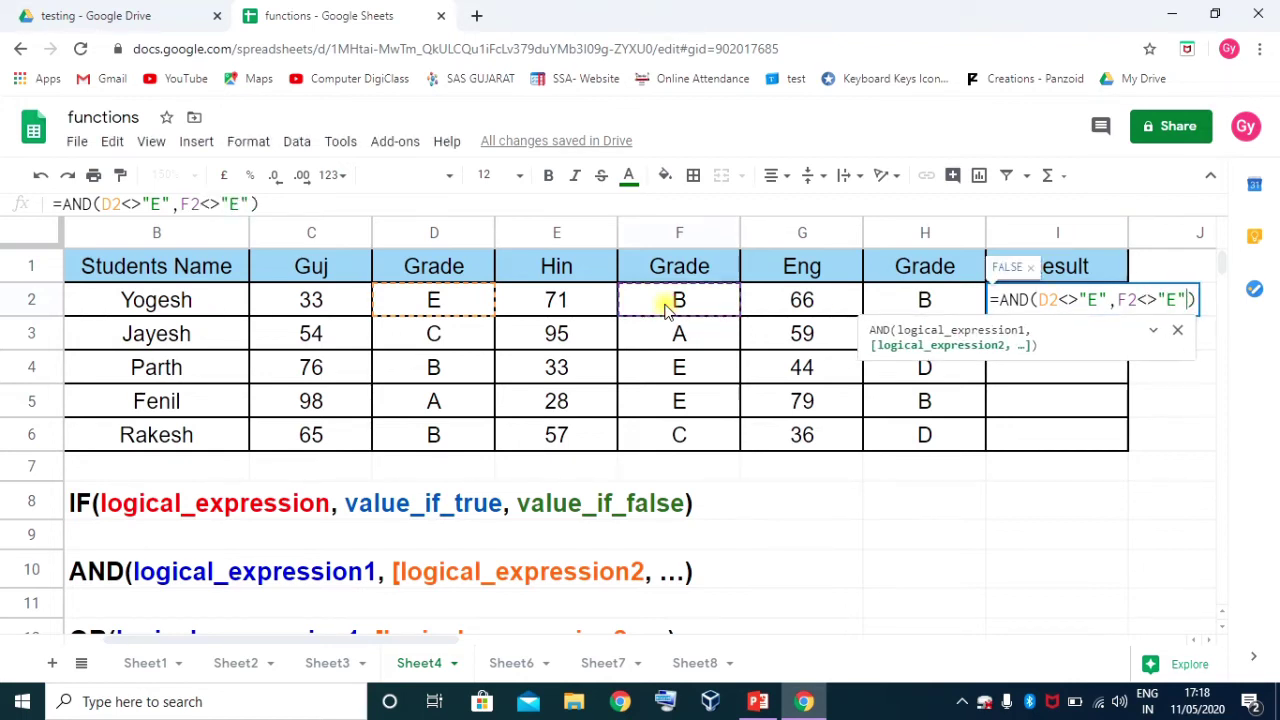
type(",")
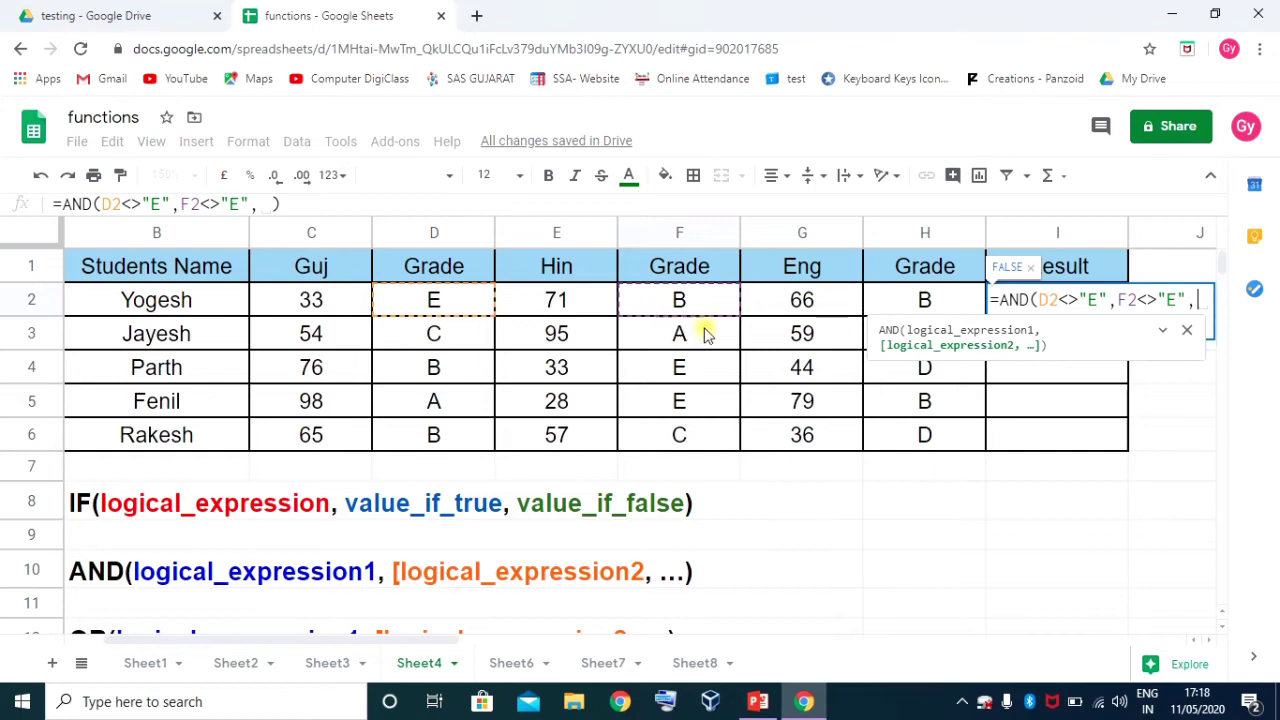
left_click(890, 305)
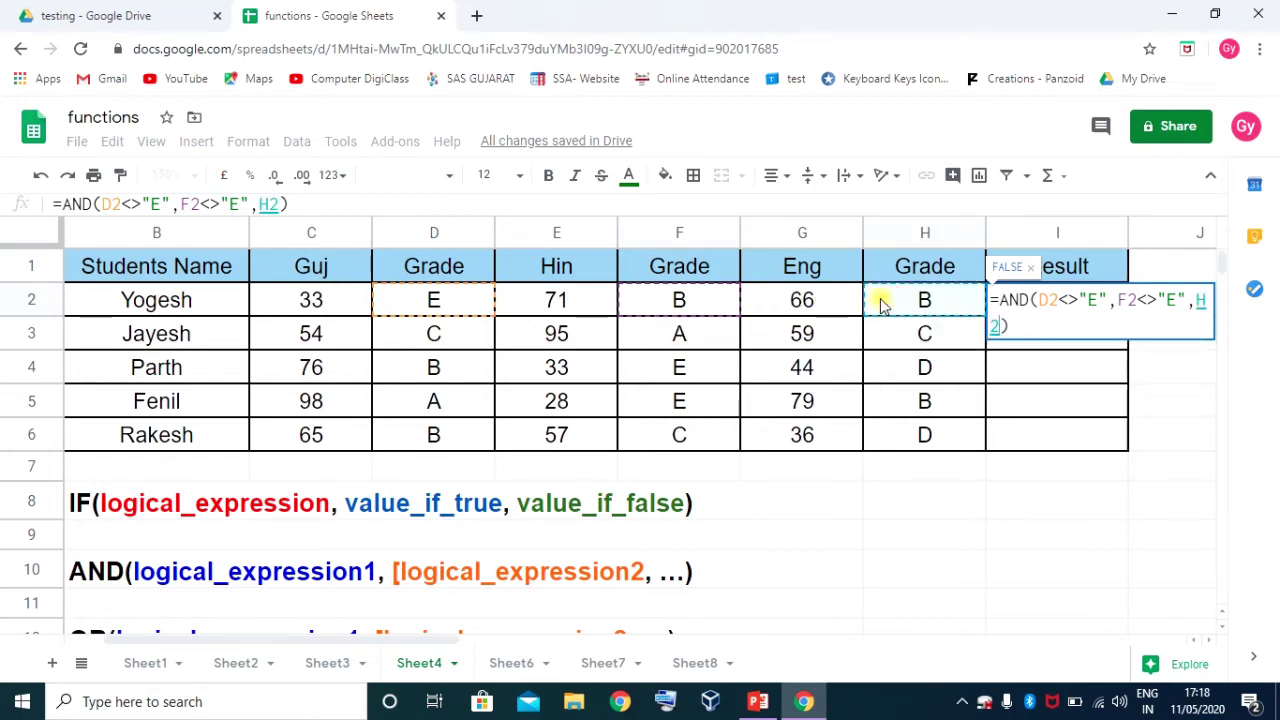
type("<> ")
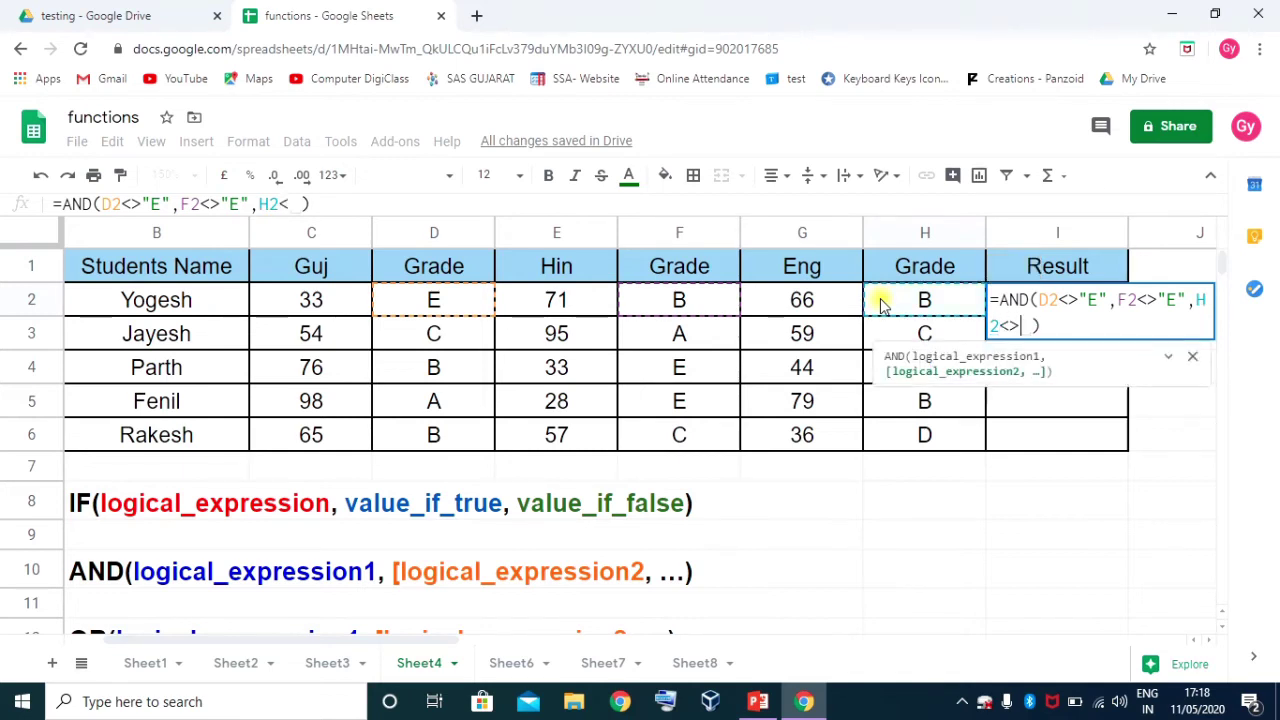
type("\"E\"")
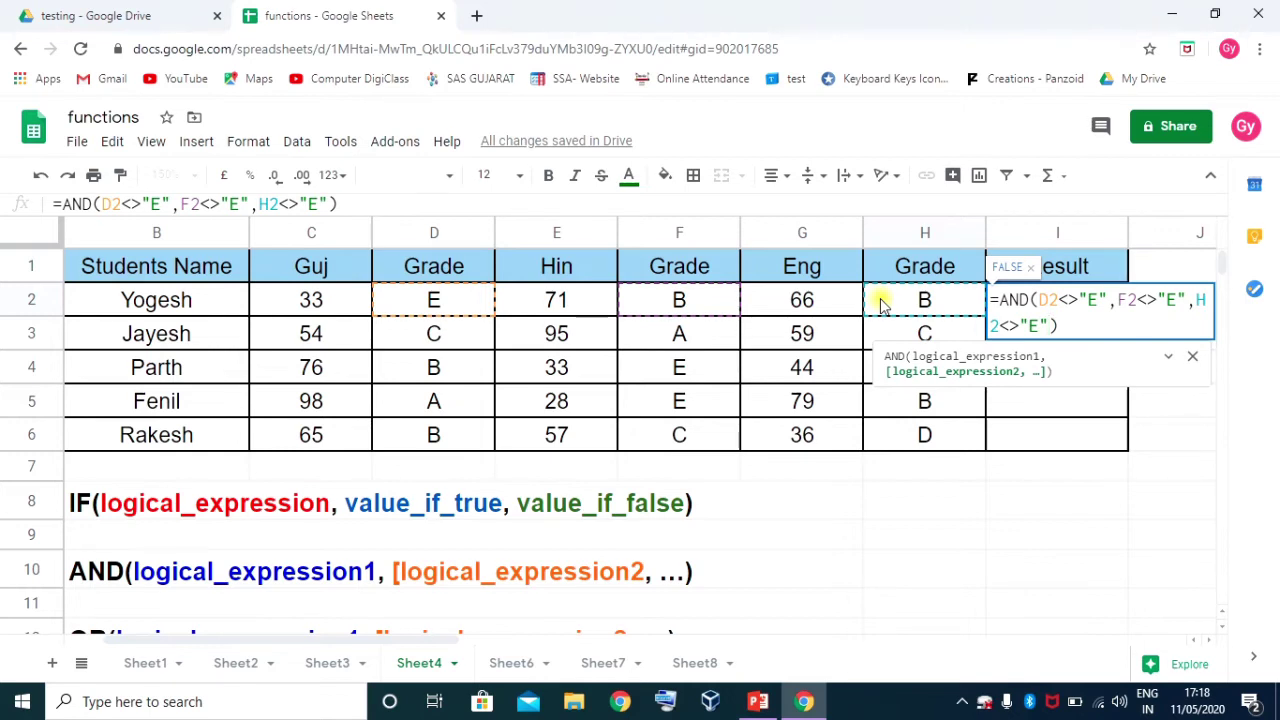
key("Return")
left_click(1061, 298)
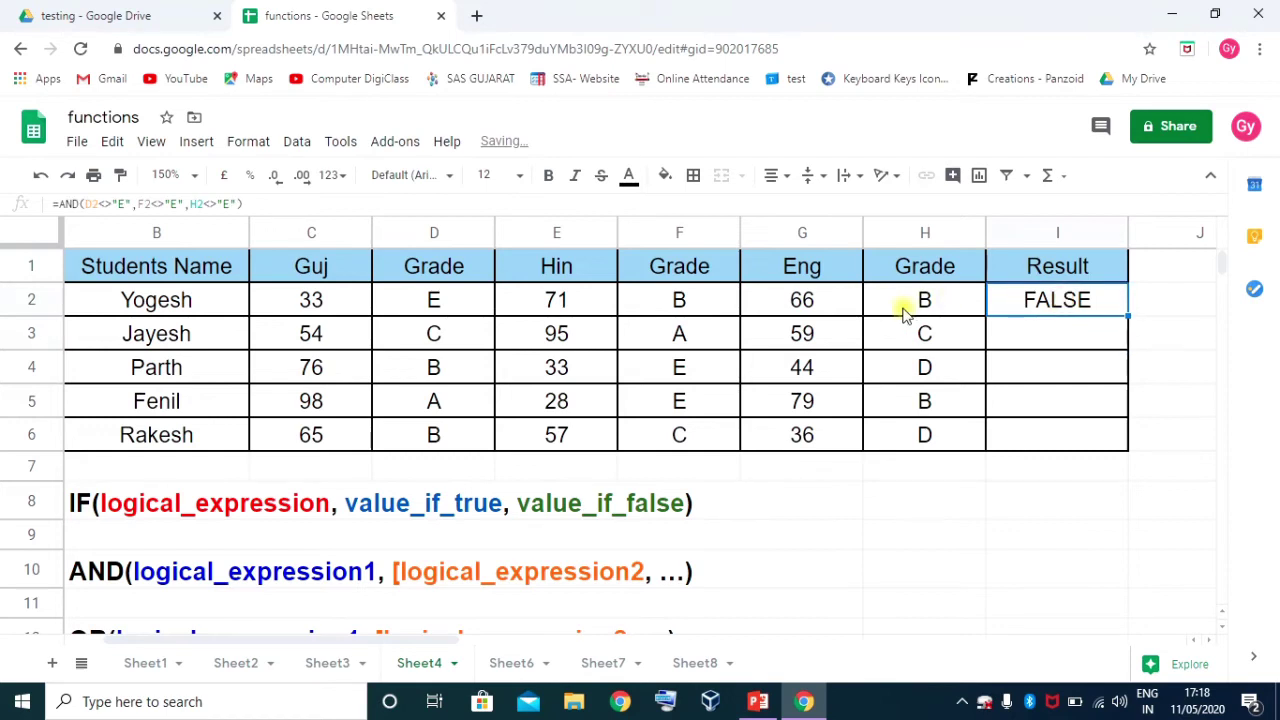
left_click(927, 300)
left_click(680, 300)
Change the Guj mark in C2 to 36
left_click(445, 302)
left_click(320, 302)
type("36")
key("Return")
Review the grade formulas in D2 and H2 and the AND formula in I2
left_click(1076, 301)
left_click(433, 303)
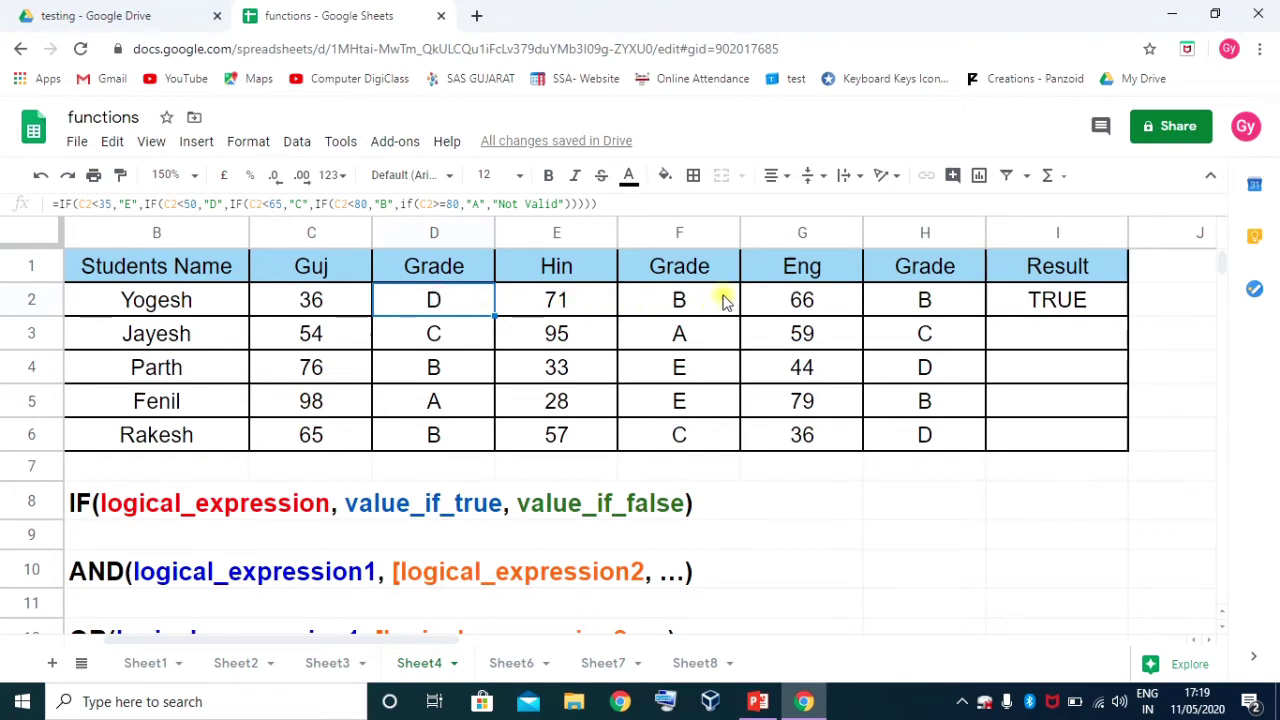
left_click(893, 296)
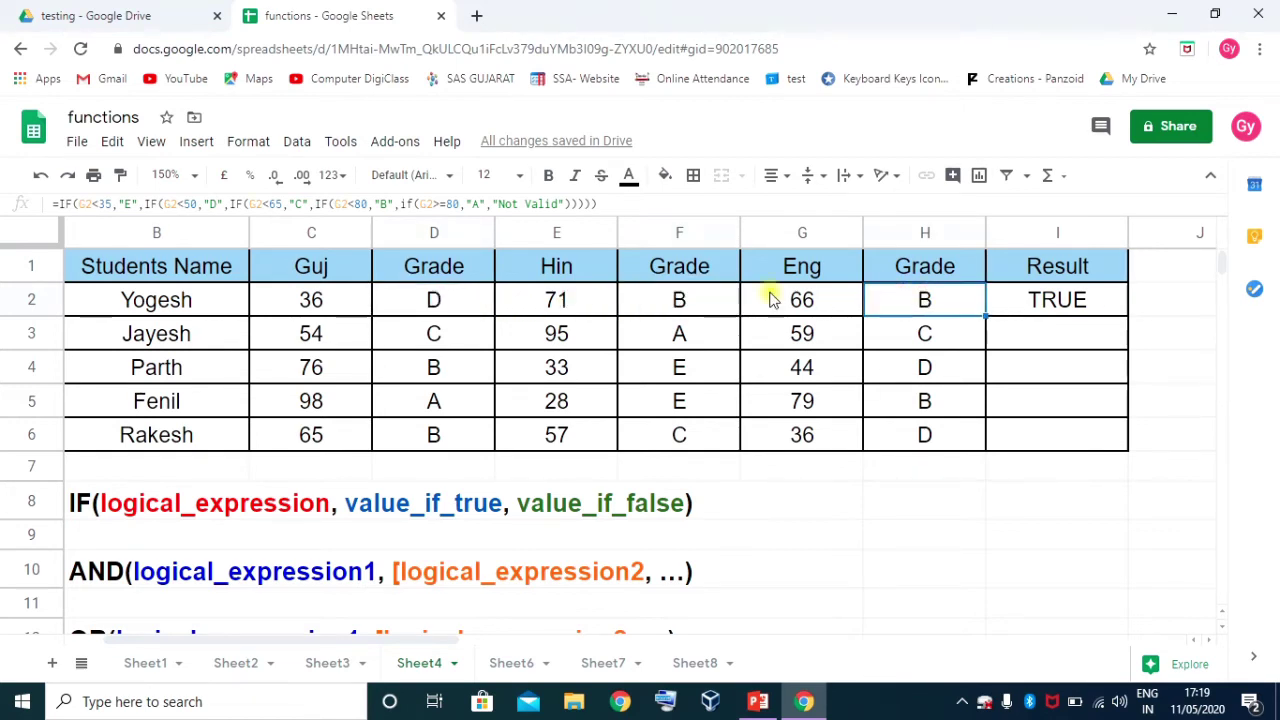
left_click(1057, 304)
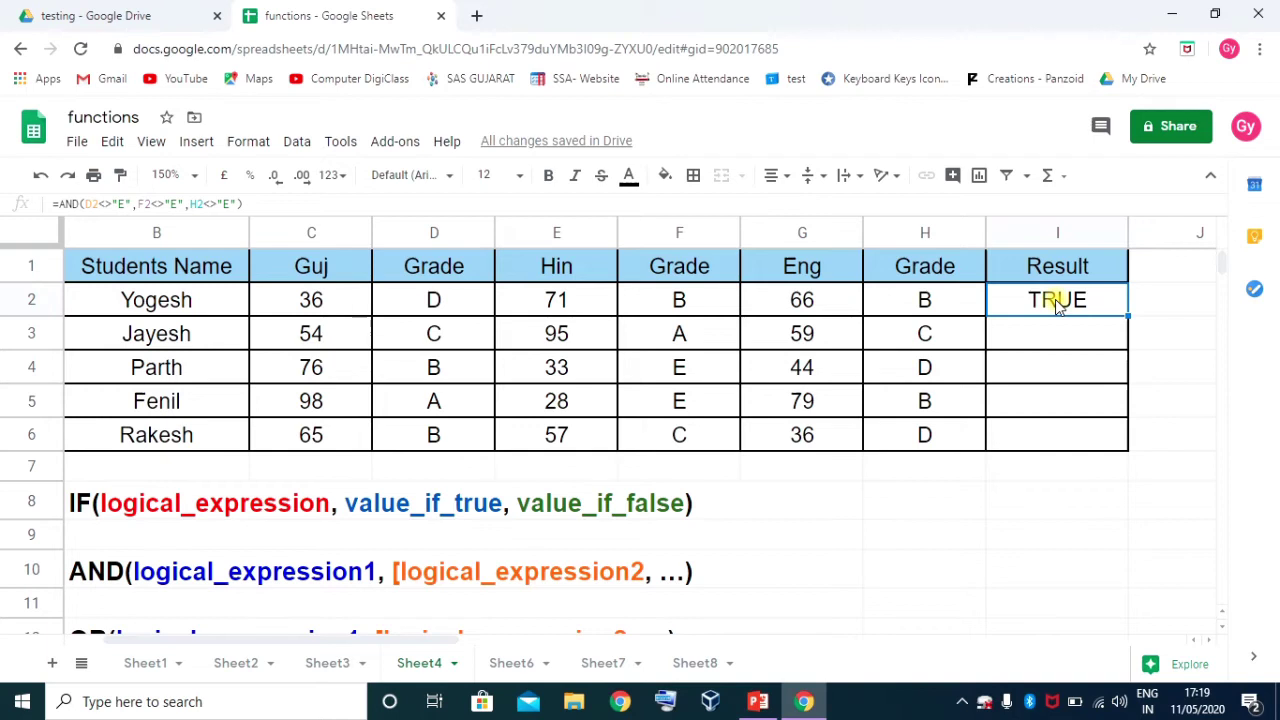
Copy the AND expression from I2's formula, then clear cell I2
double_click(1057, 302)
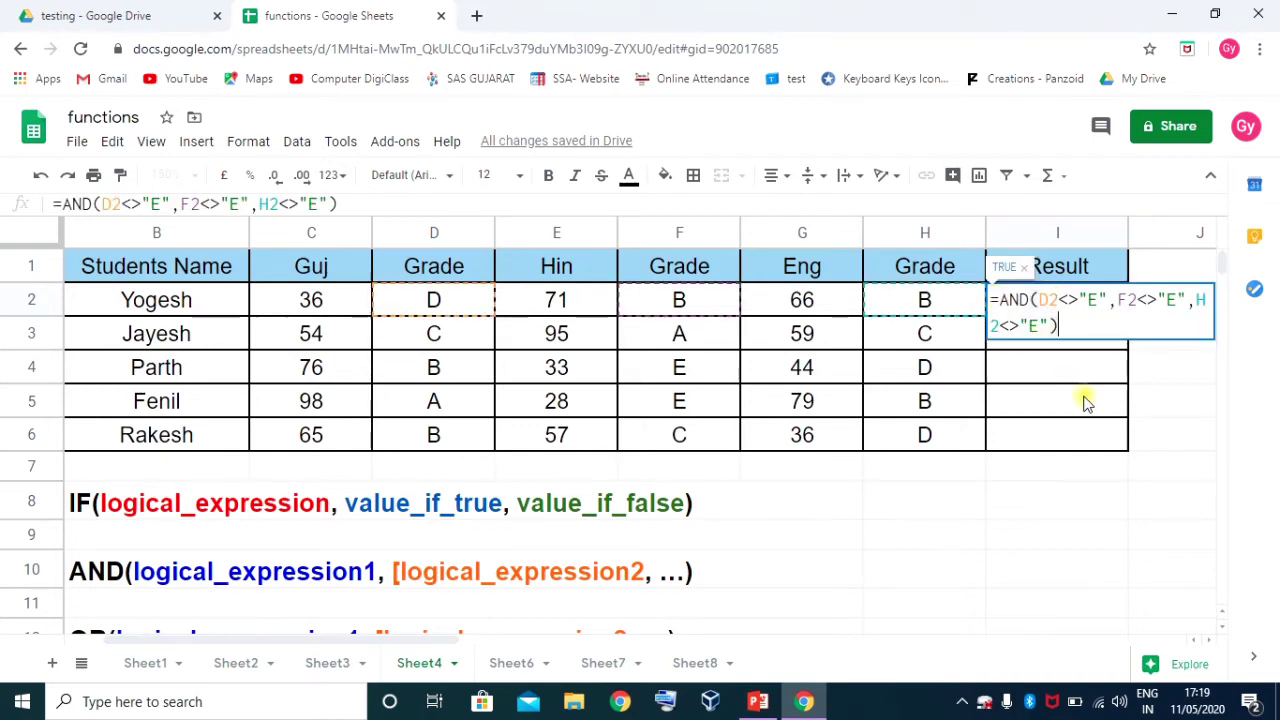
key("Escape")
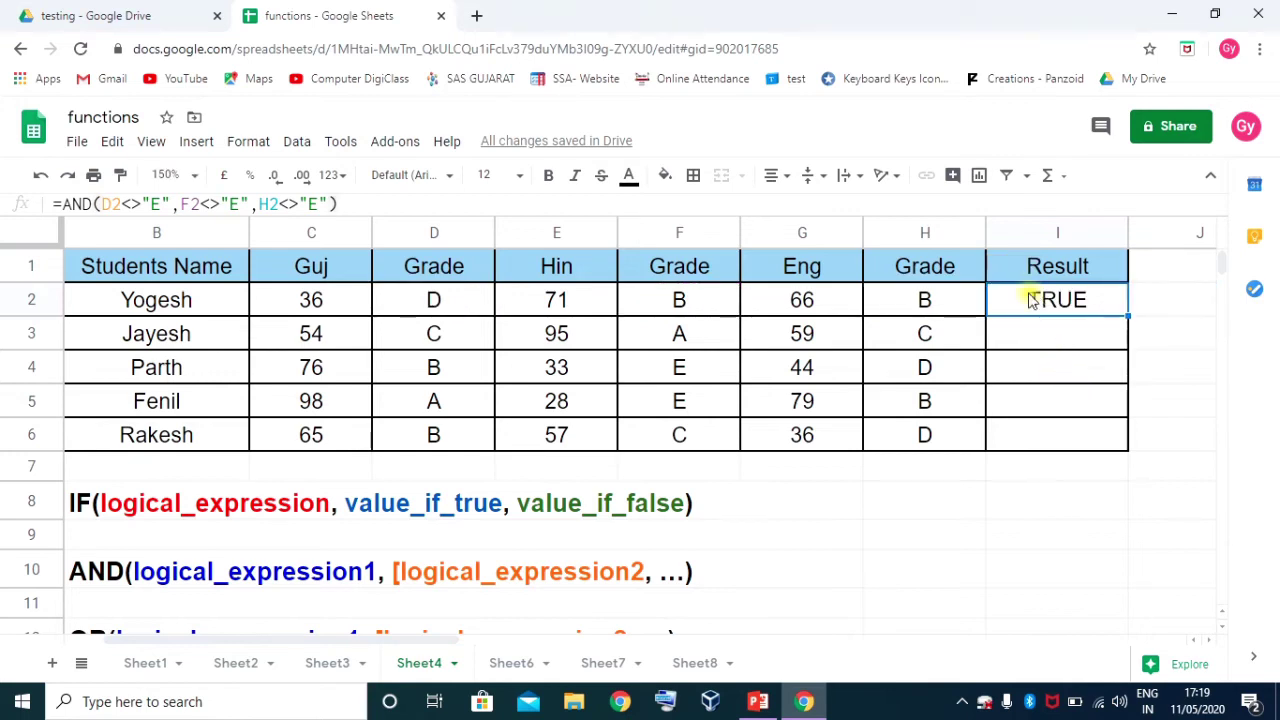
left_click_drag(338, 204, 50, 204)
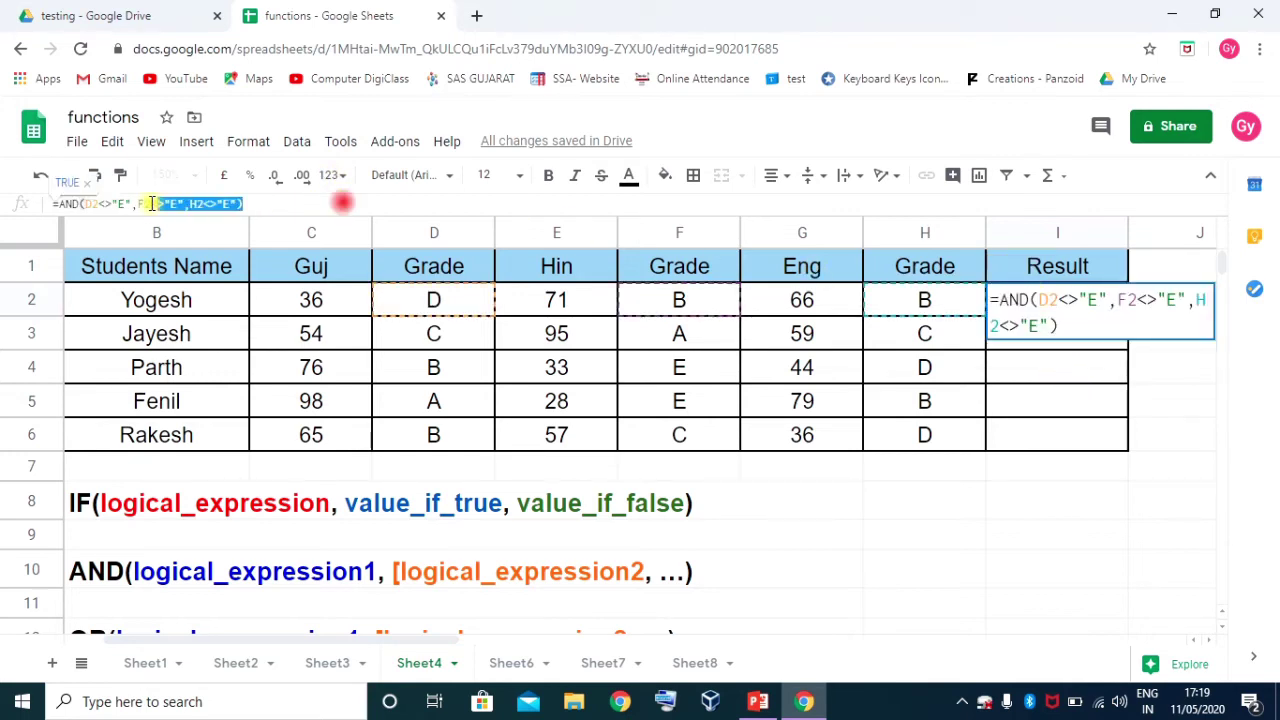
left_click(62, 203)
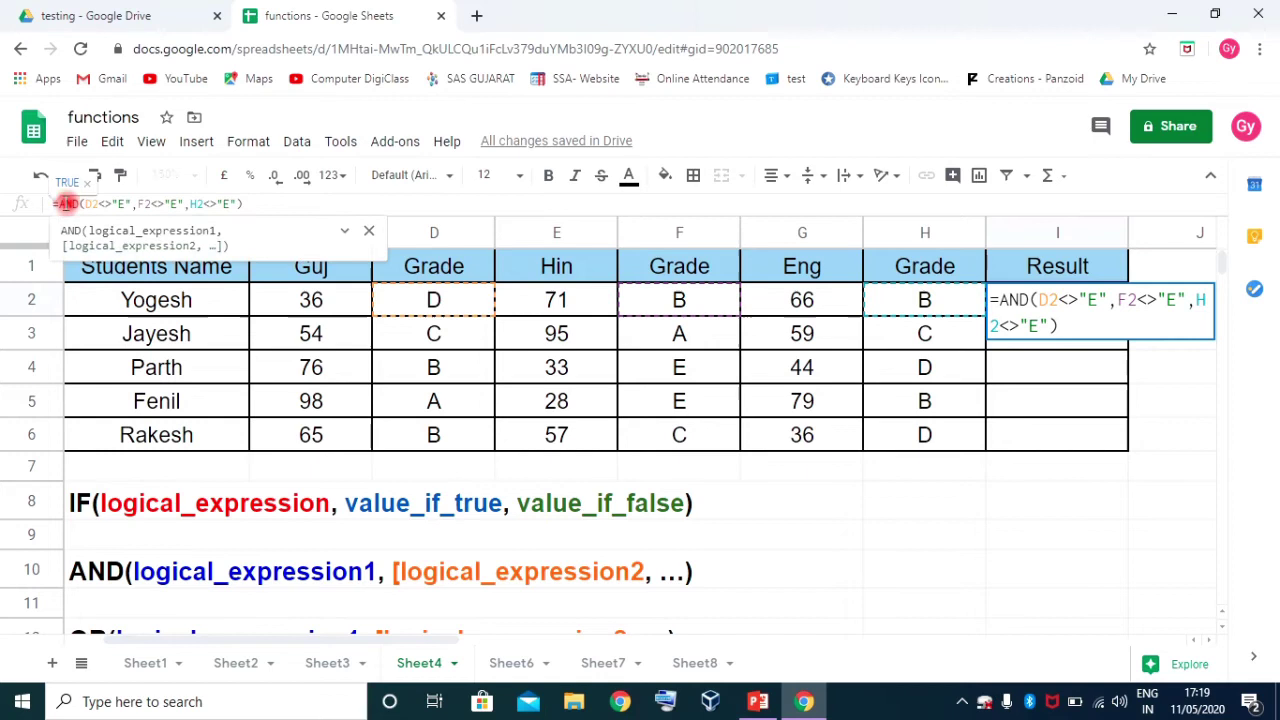
left_click_drag(62, 203, 256, 202)
key("ctrl+c")
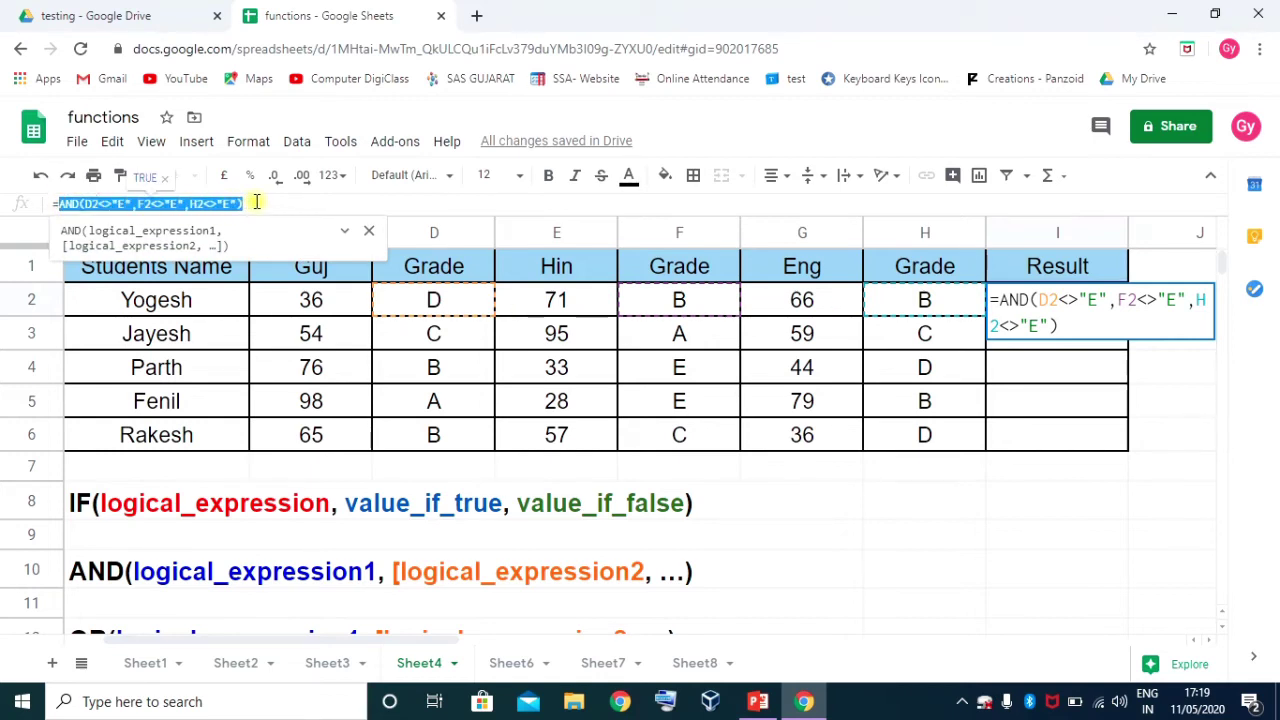
key("Return")
left_click(1060, 300)
key("Delete")
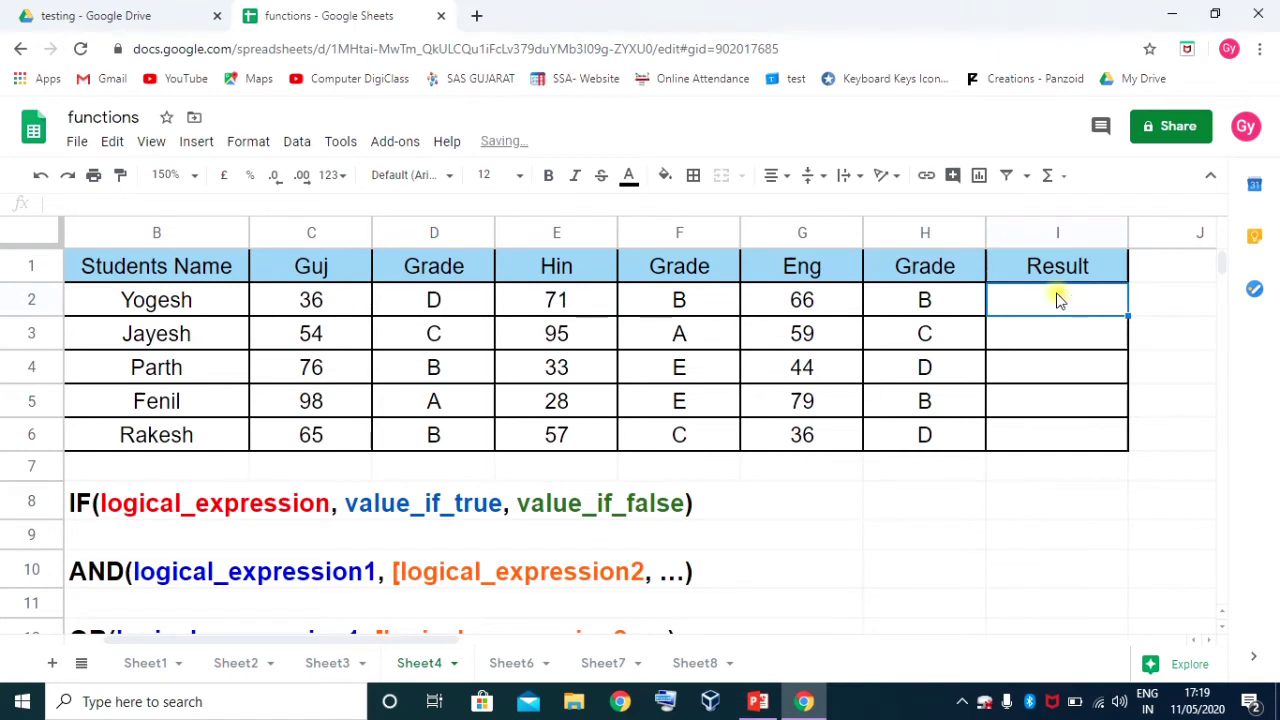
Enter =IF(AND(D2<>"E",F2<>"E",H2<>"E"),"PASS","FAIL") in I2 using the pasted AND condition
type("=if")
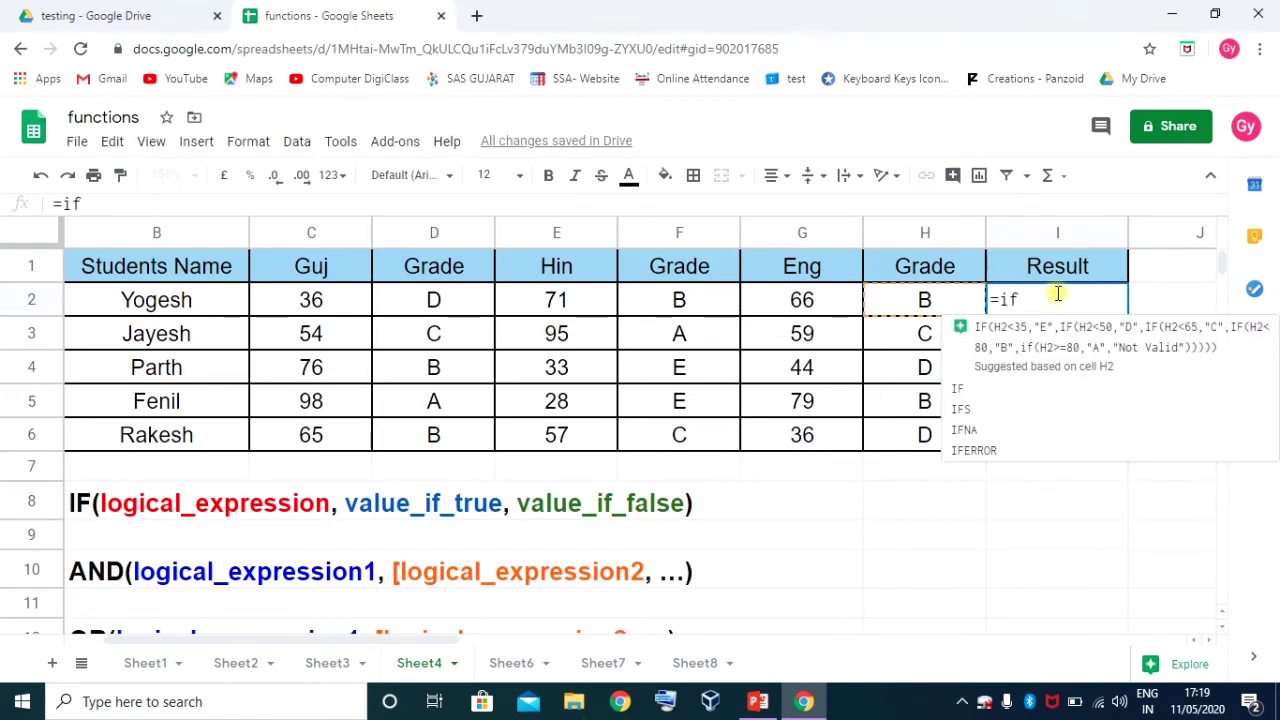
key("Tab")
key("BackSpace")
key("BackSpace")
key("BackSpace")
key("BackSpace")
key("BackSpace")
key("BackSpace")
key("BackSpace")
key("BackSpace")
key("BackSpace")
key("BackSpace")
key("BackSpace")
key("BackSpace")
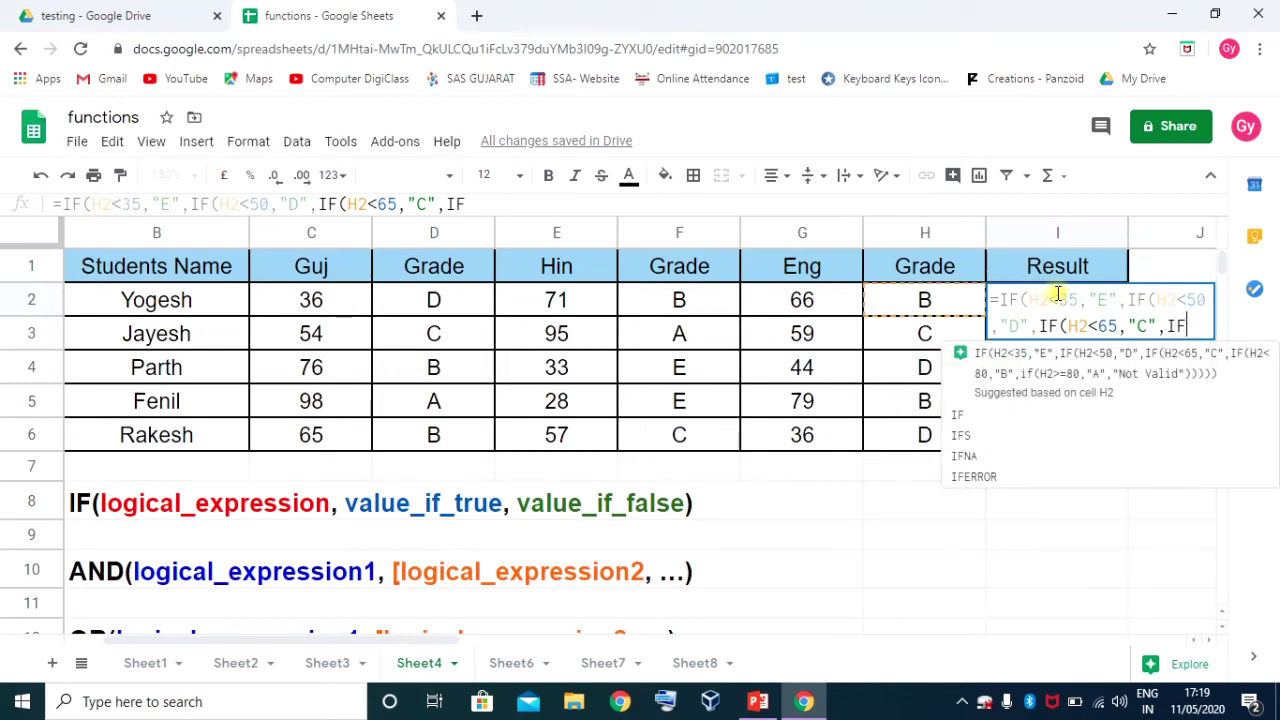
key("BackSpace")
key("BackSpace")
key("BackSpace")
key("BackSpace")
key("BackSpace")
key("BackSpace")
key("BackSpace")
key("BackSpace")
key("BackSpace")
key("BackSpace")
key("BackSpace")
key("BackSpace")
key("BackSpace")
key("BackSpace")
key("BackSpace")
key("BackSpace")
key("BackSpace")
key("BackSpace")
key("BackSpace")
key("BackSpace")
key("BackSpace")
key("BackSpace")
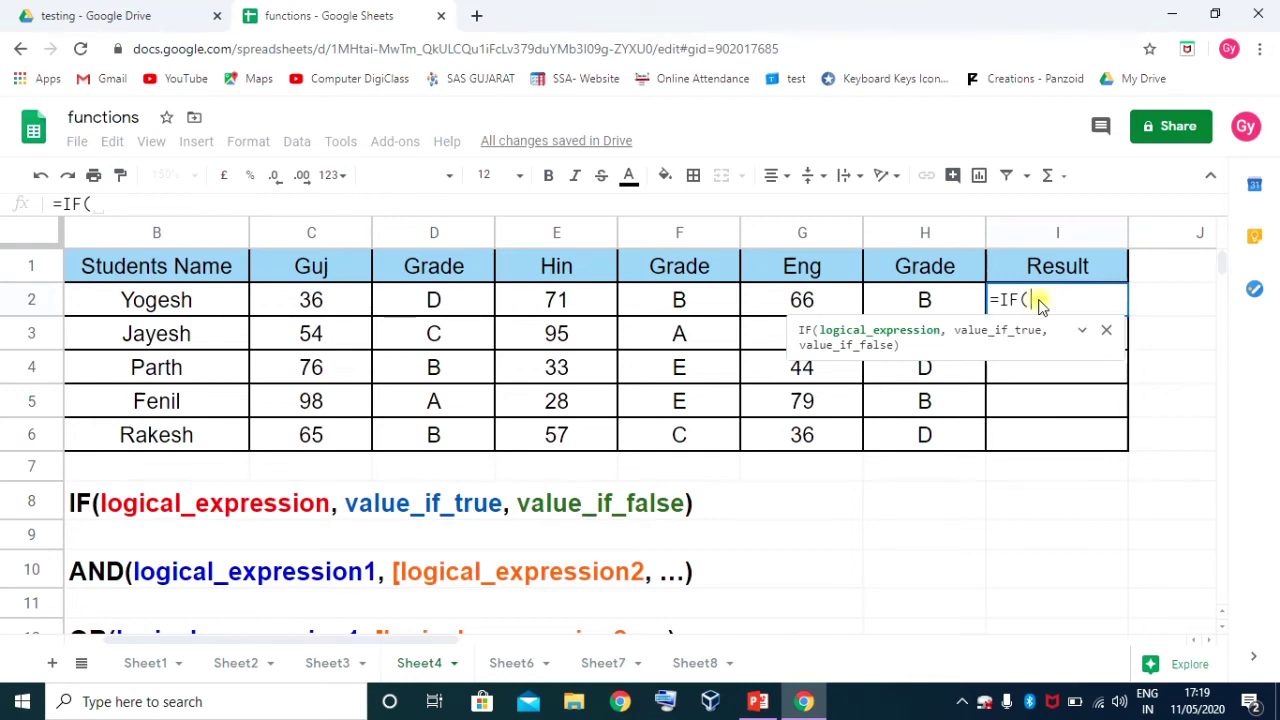
key("ctrl+v")
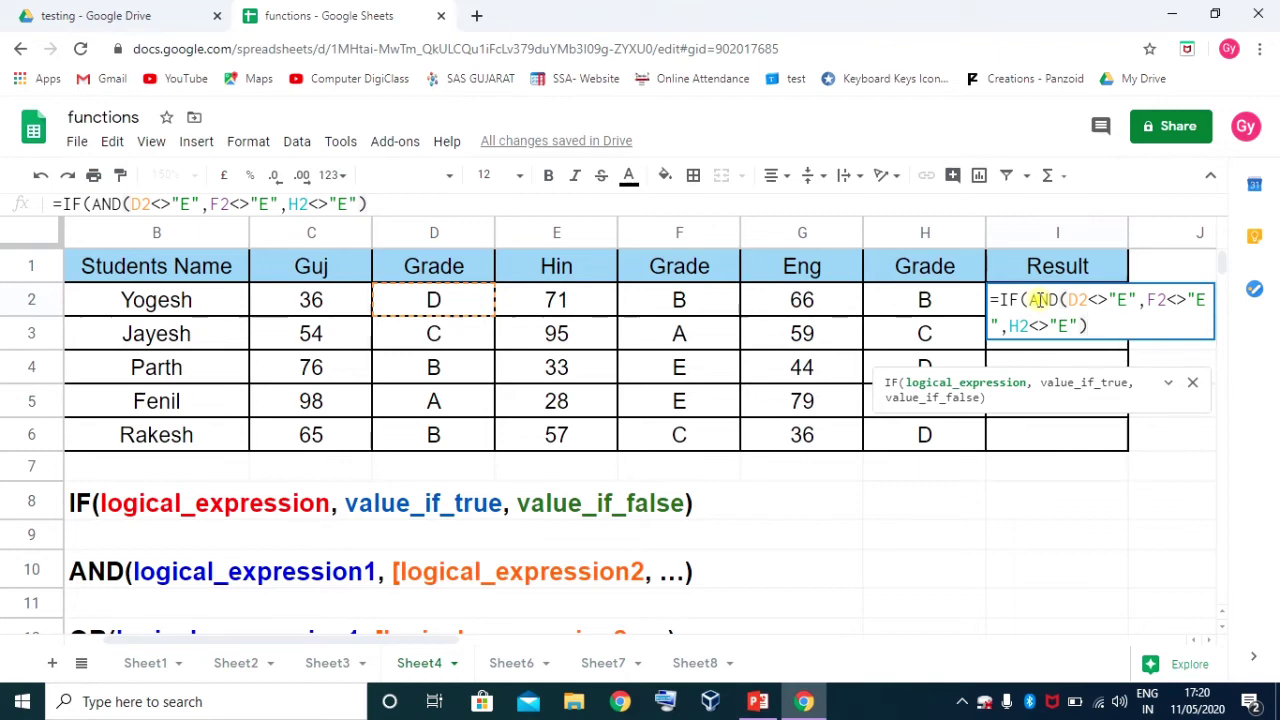
type(",")
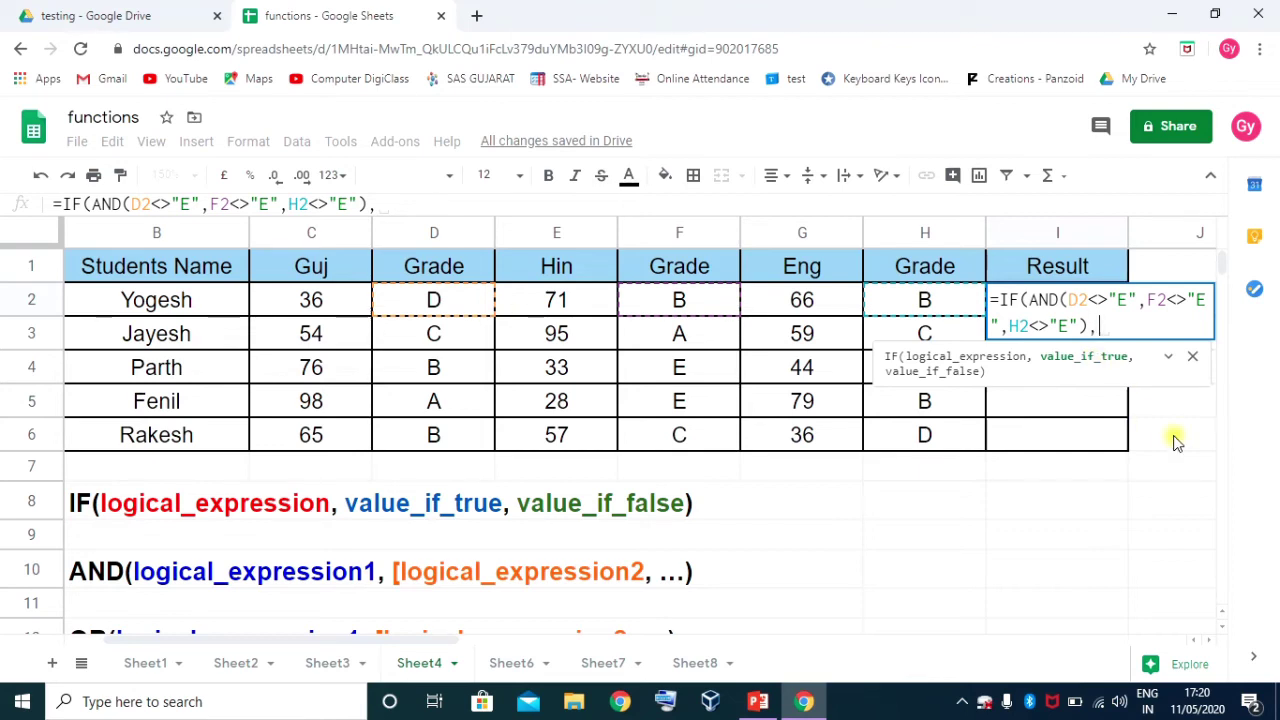
type("\"PASS")
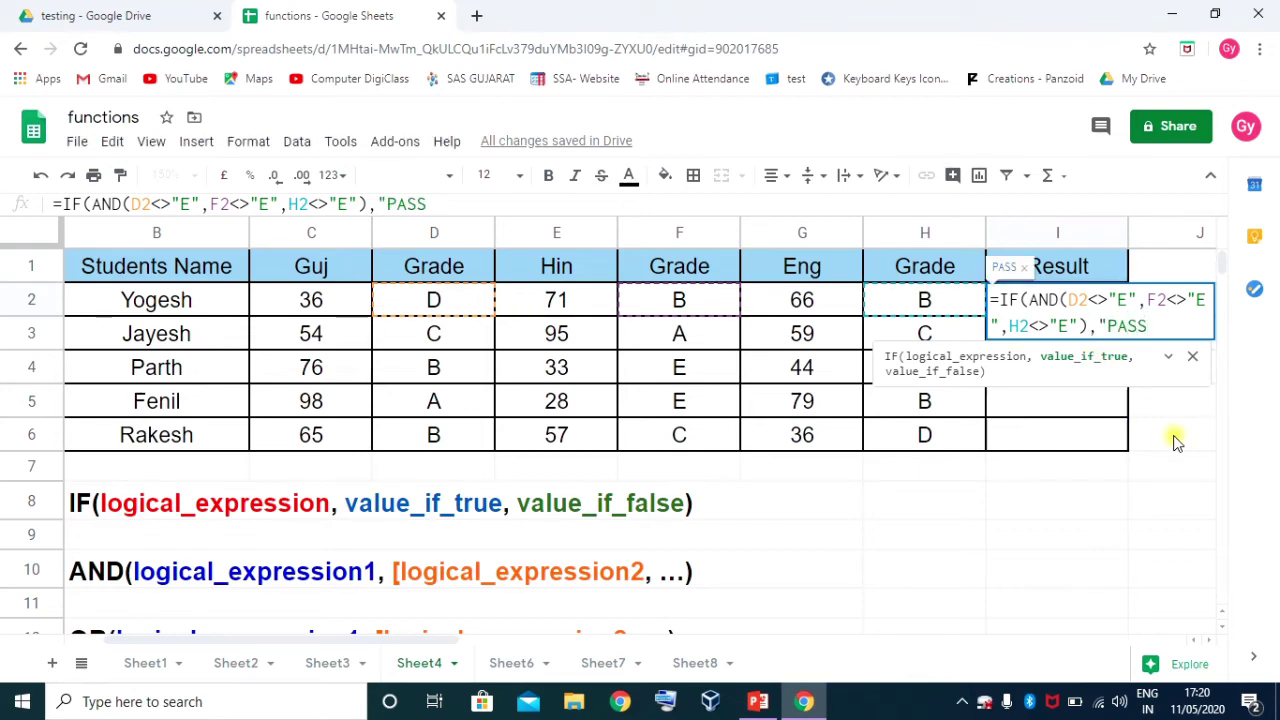
type("\"")
type(",")
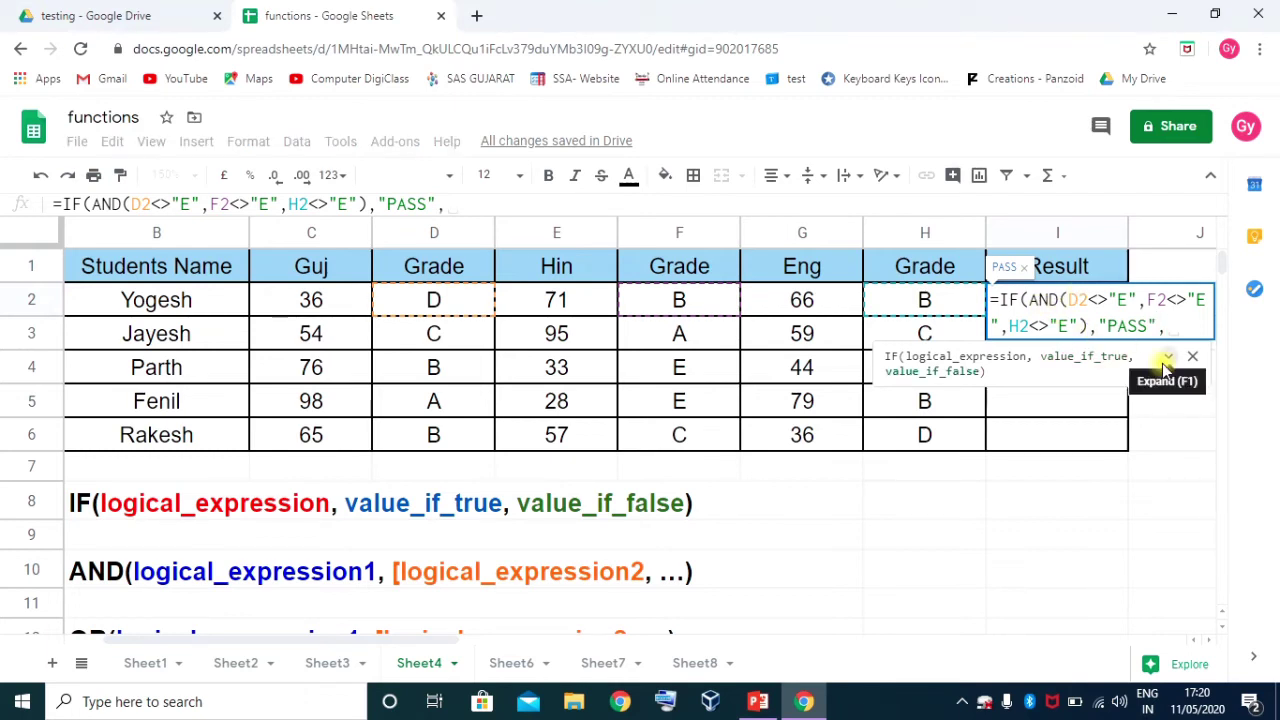
type("\"FAI")
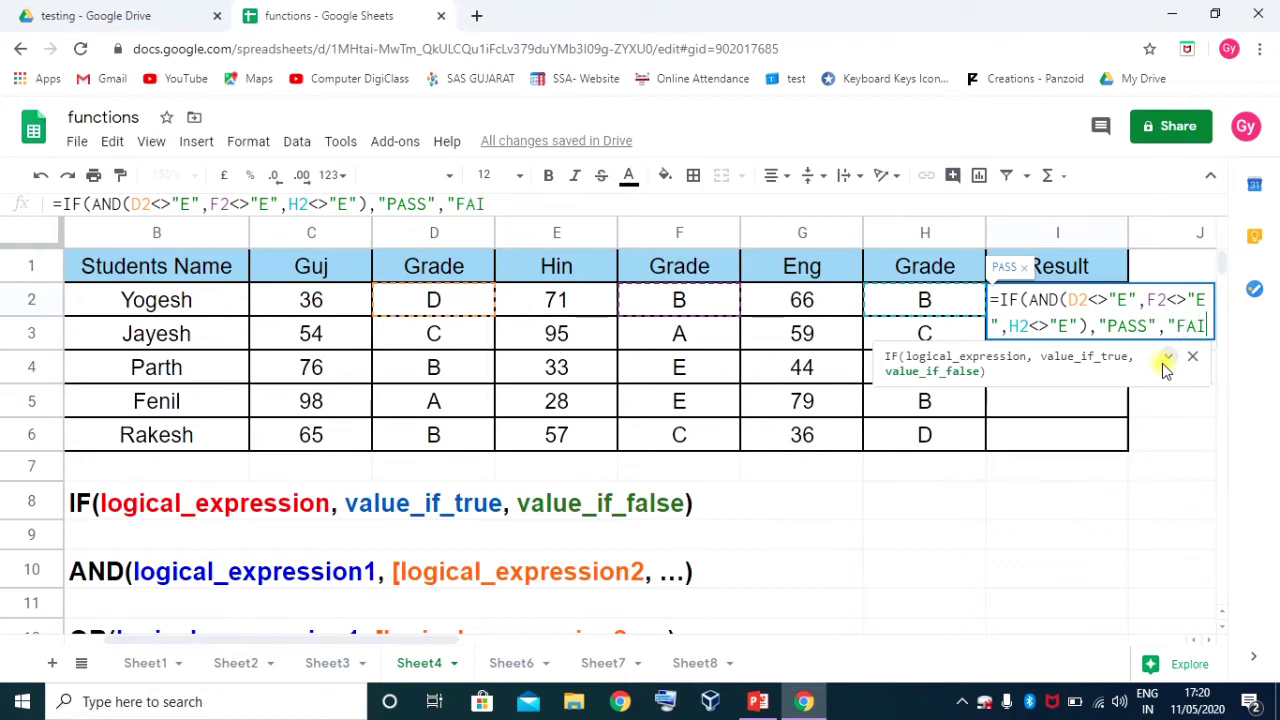
type("L\"")
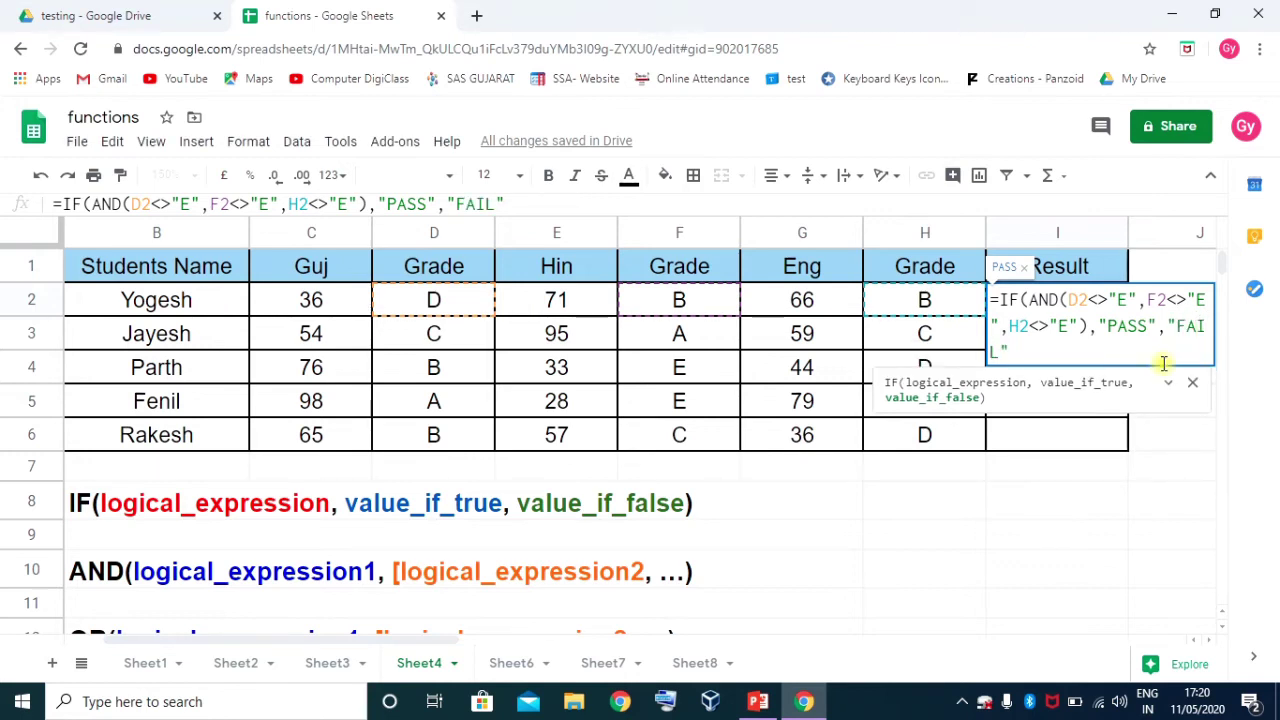
type(")")
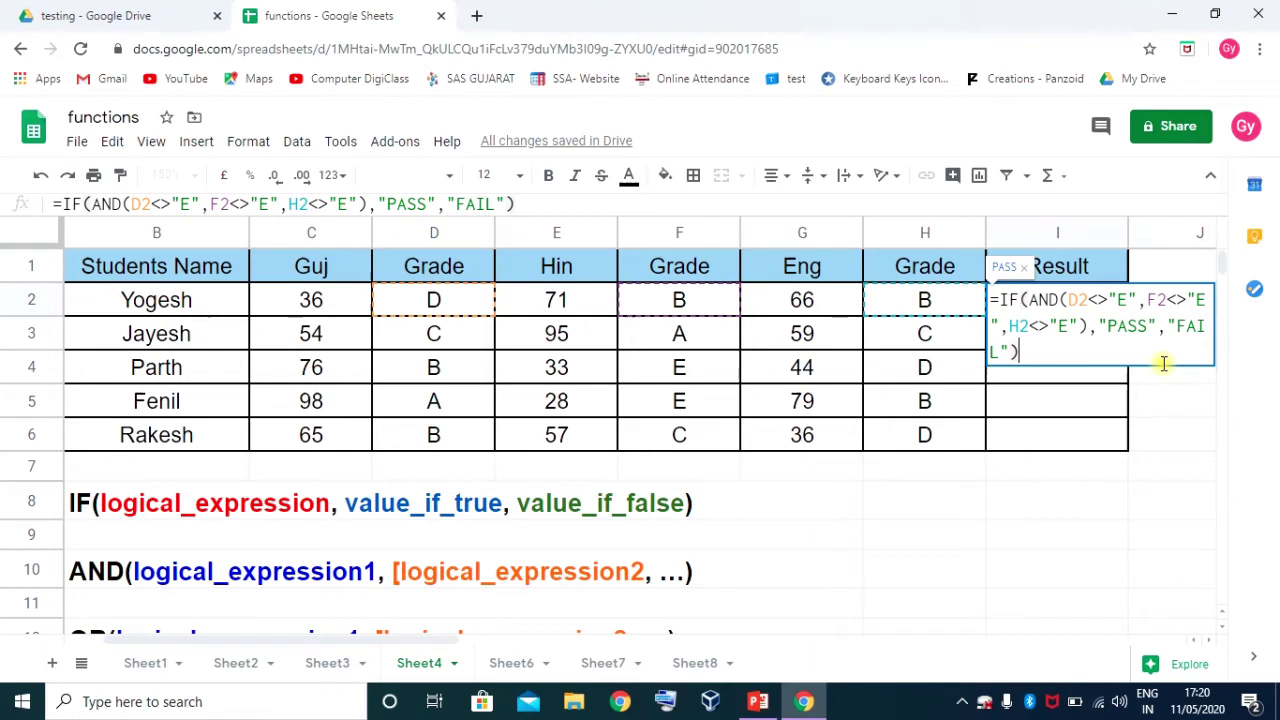
key("Return")
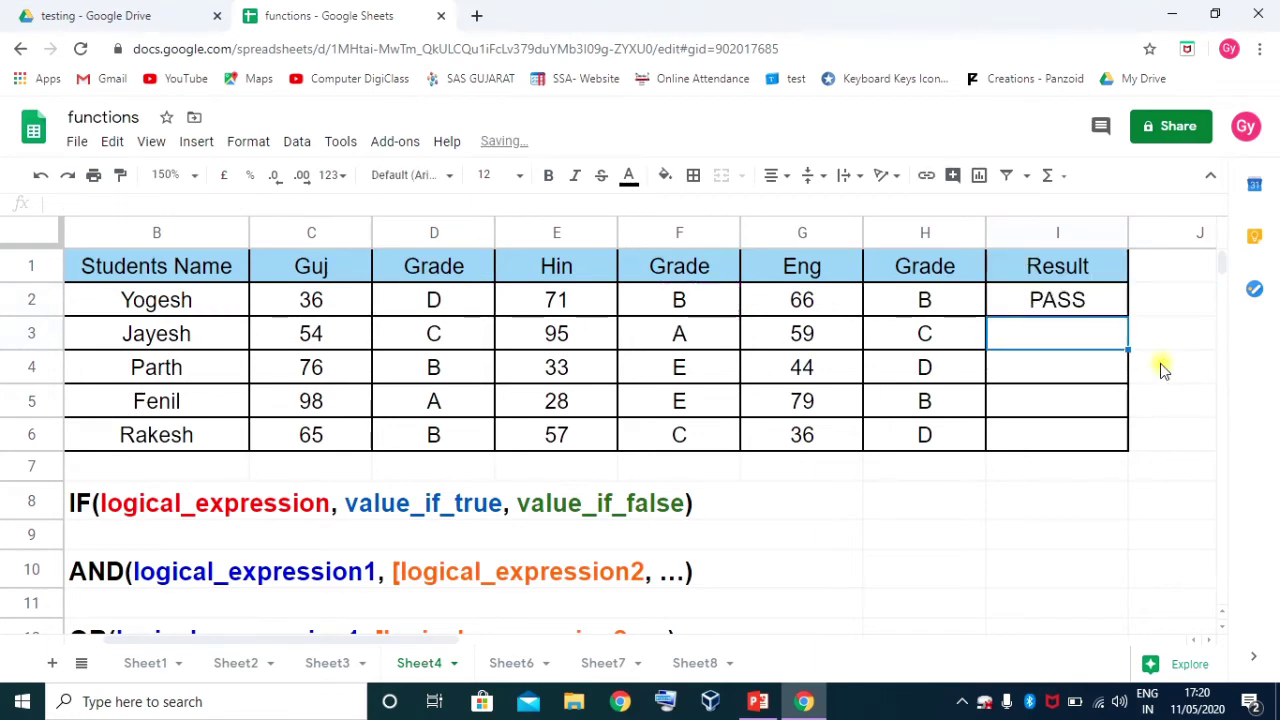
Fill the PASS/FAIL formula from I2 down to I6 and check the row 3 and 4 results
left_click(1075, 299)
left_click_drag(1127, 316, 1115, 435)
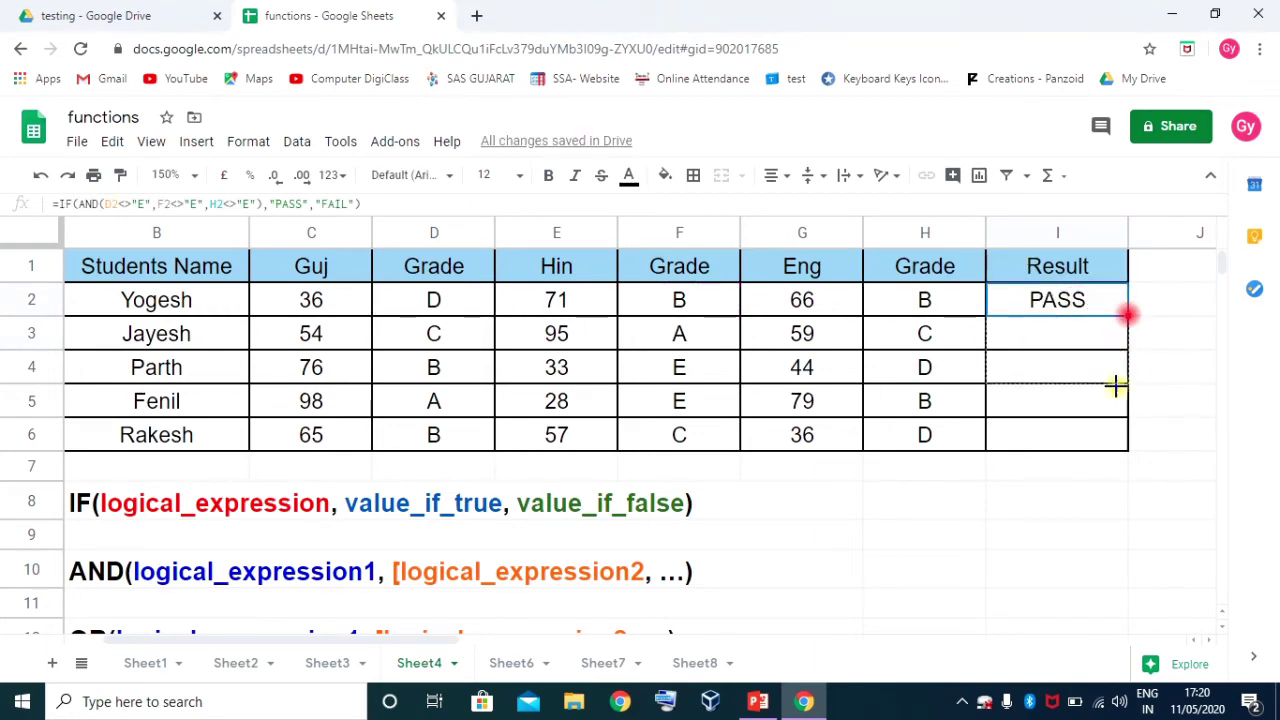
left_click(1051, 337)
left_click(1057, 367)
left_click(695, 367)
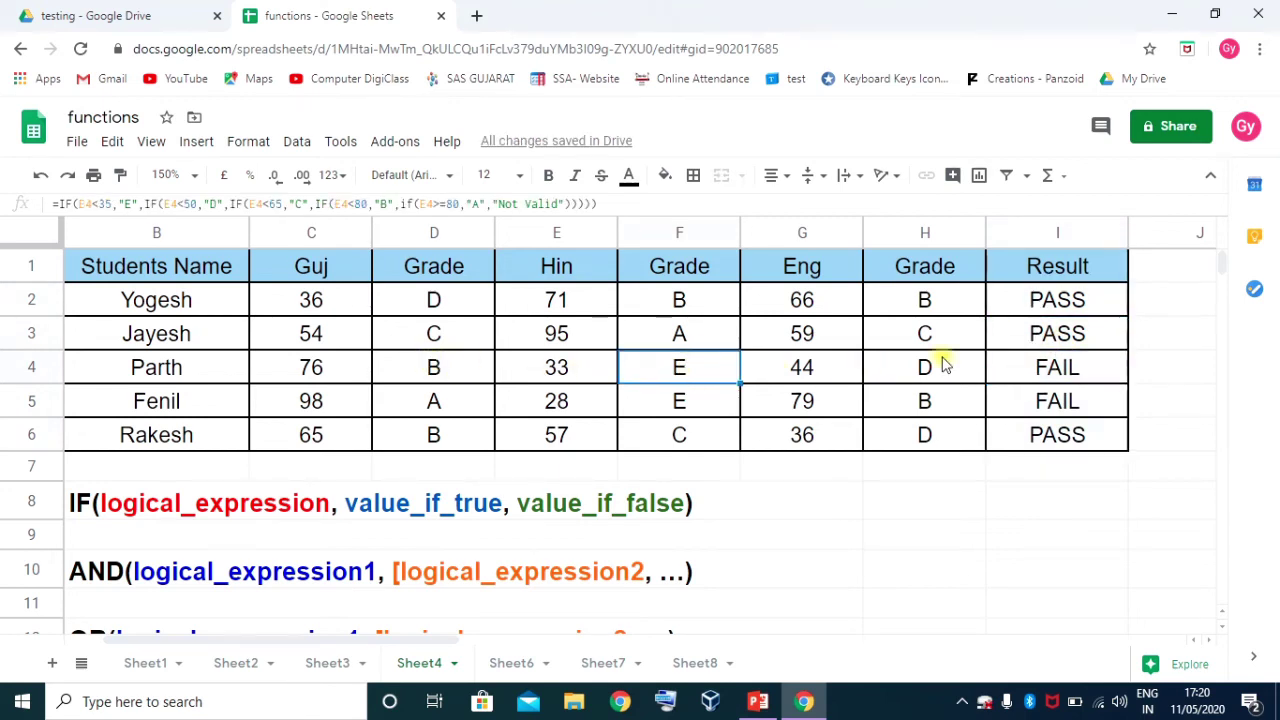
left_click(1057, 367)
Raise the Hin mark in E4 to 45 and check the updated Result in I4
left_click(563, 369)
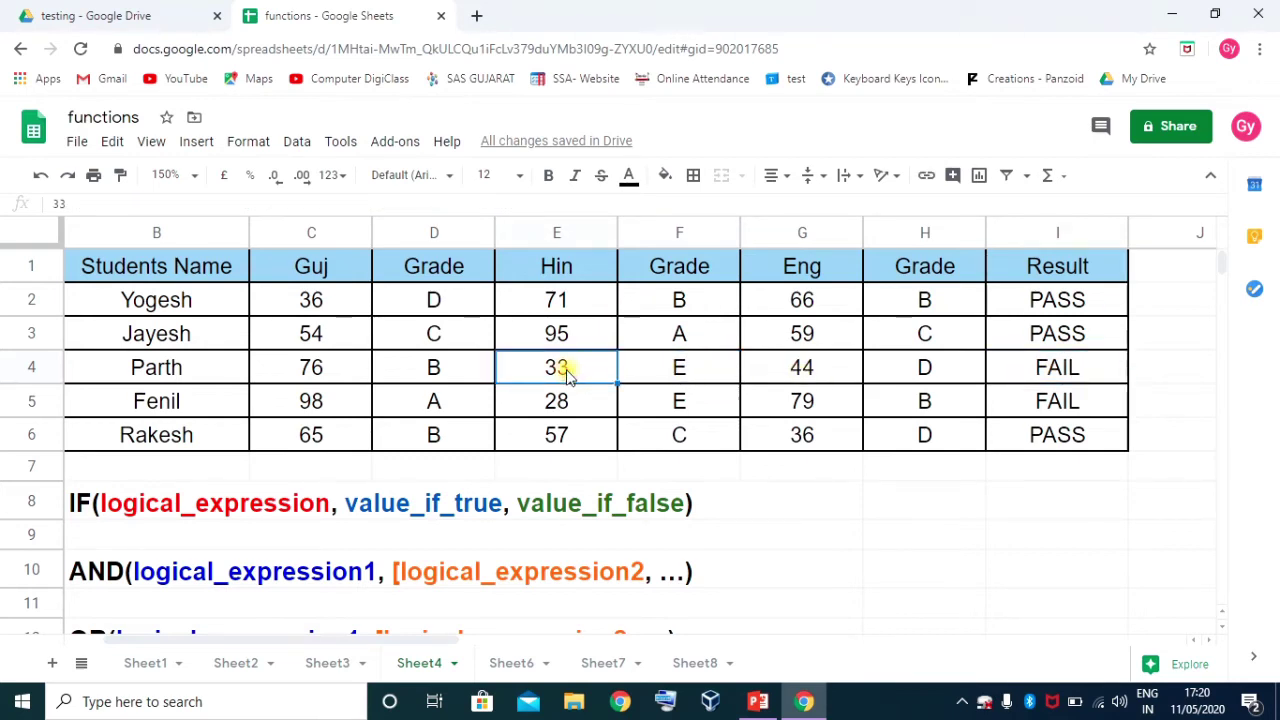
type("45")
key("Return")
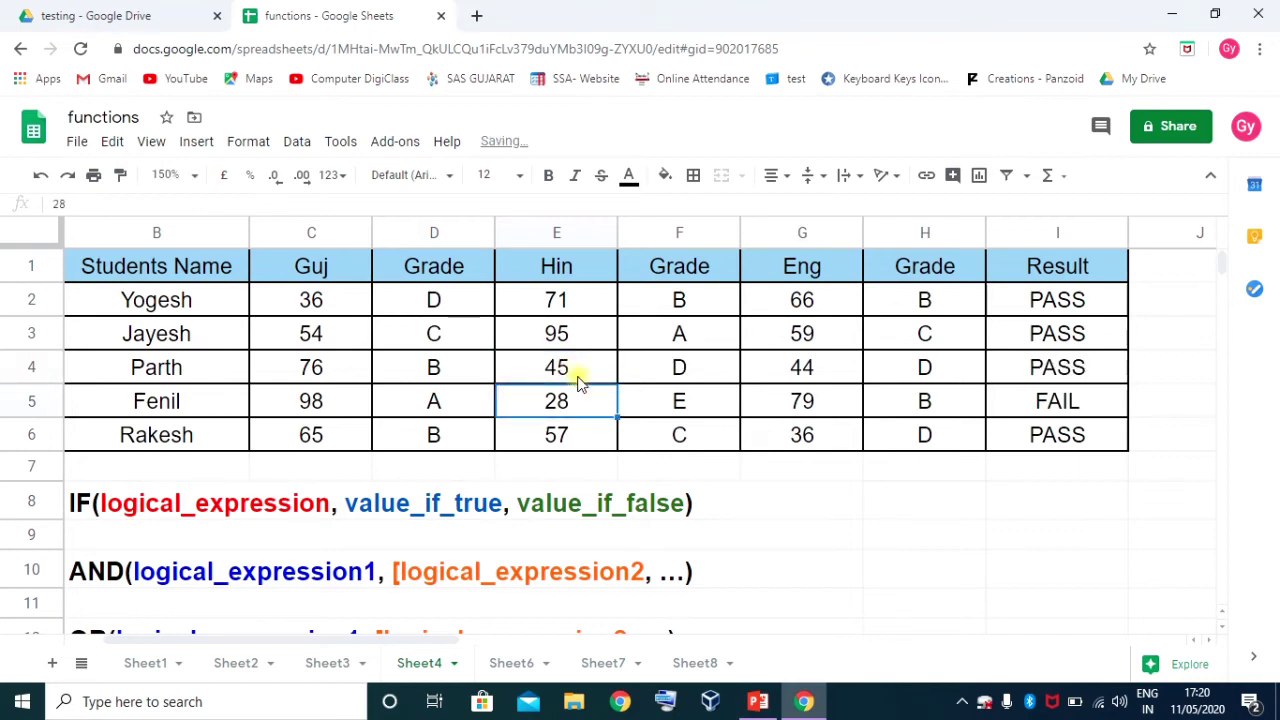
left_click(1075, 368)
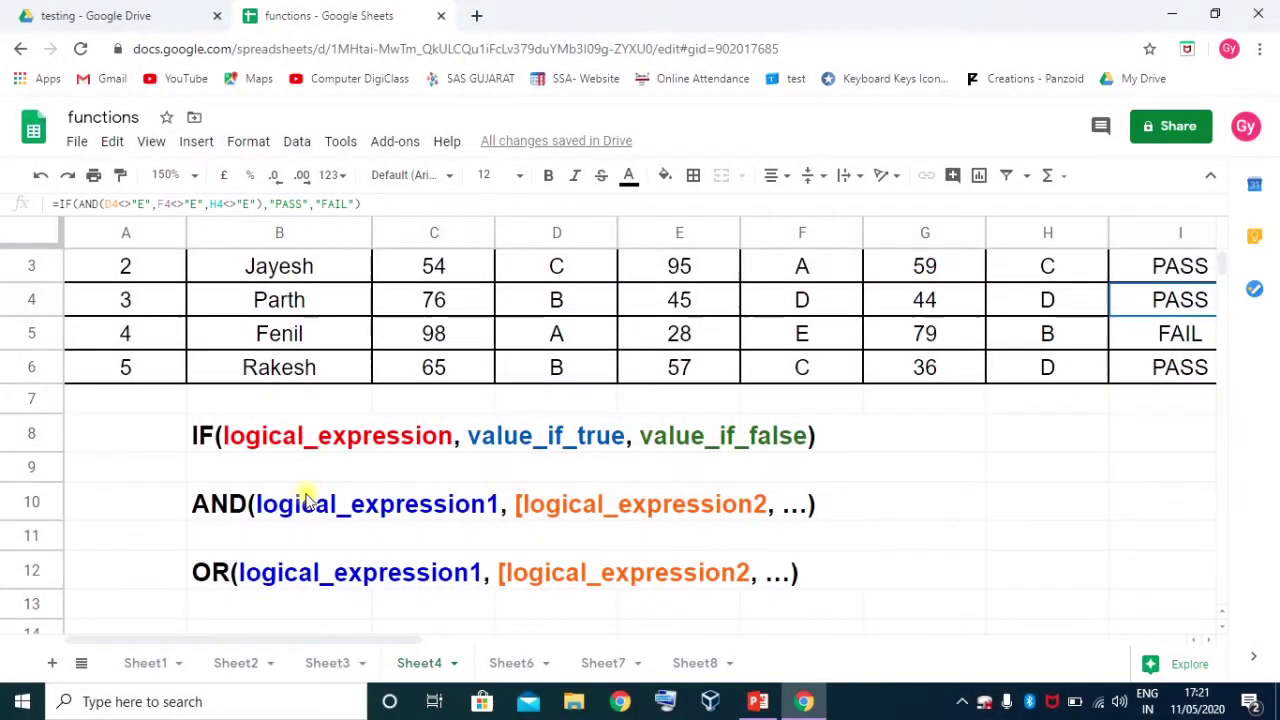
left_click(281, 443)
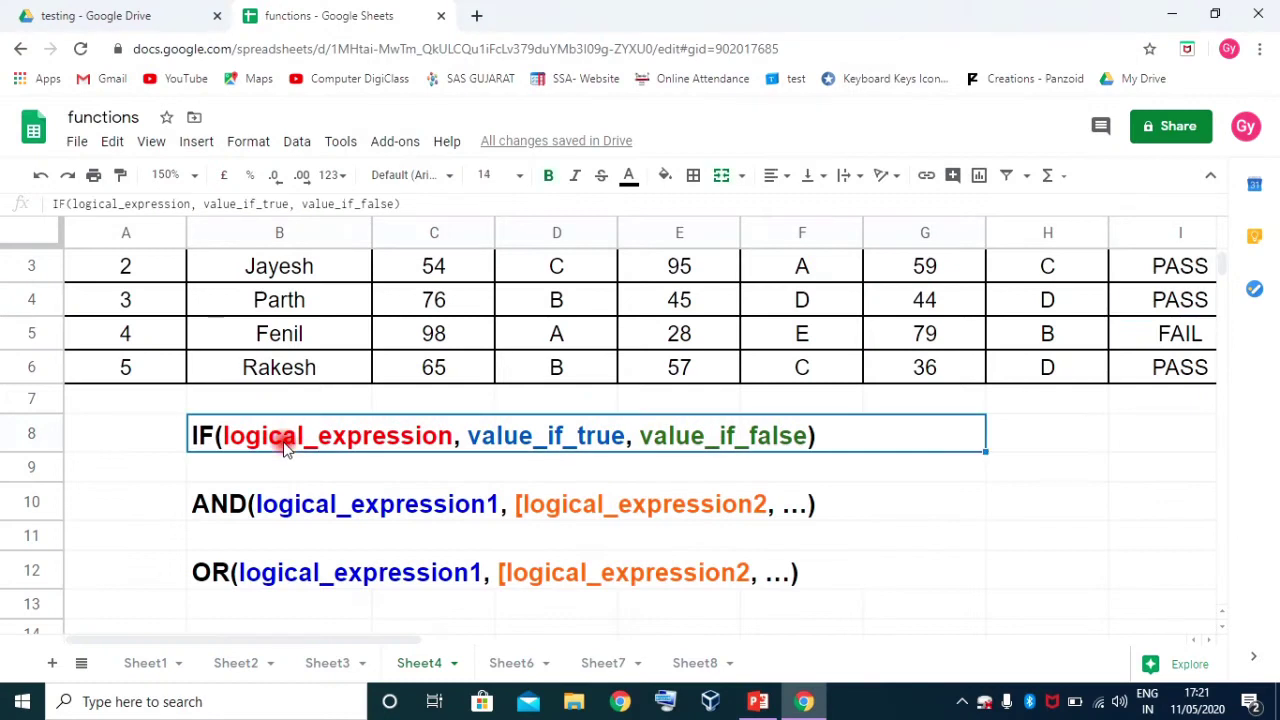
left_click(265, 505)
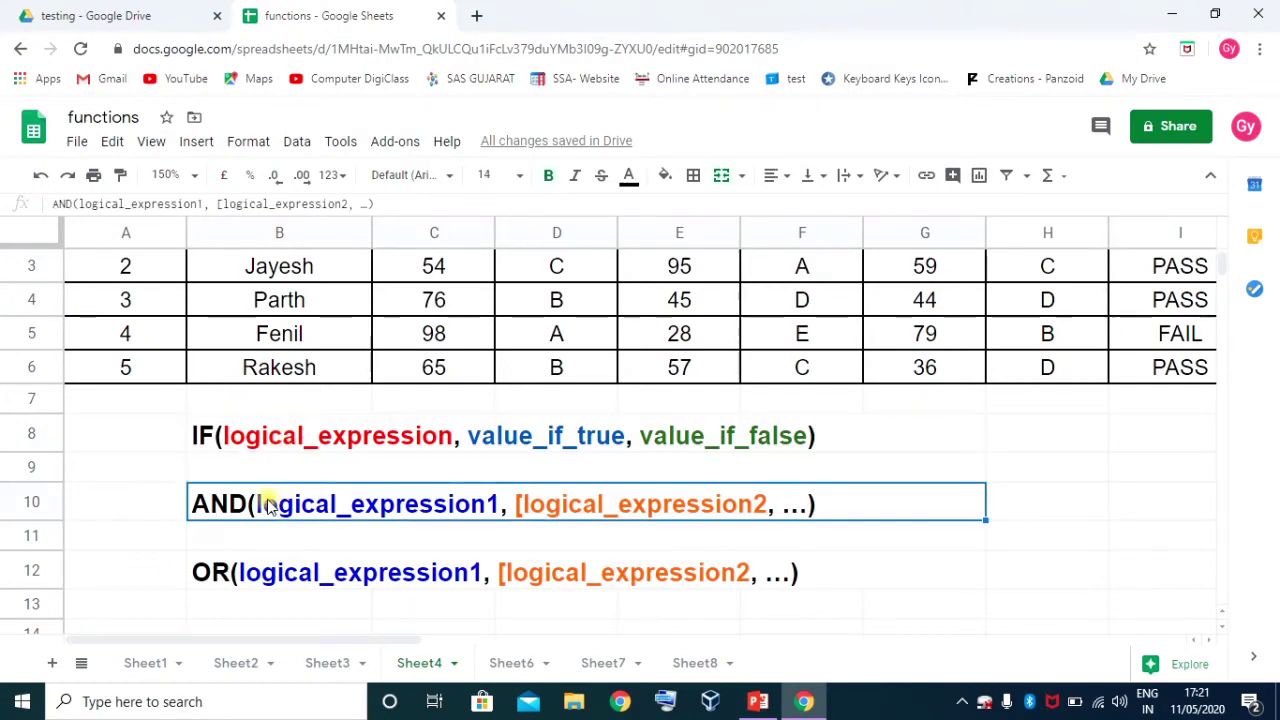
left_click(265, 580)
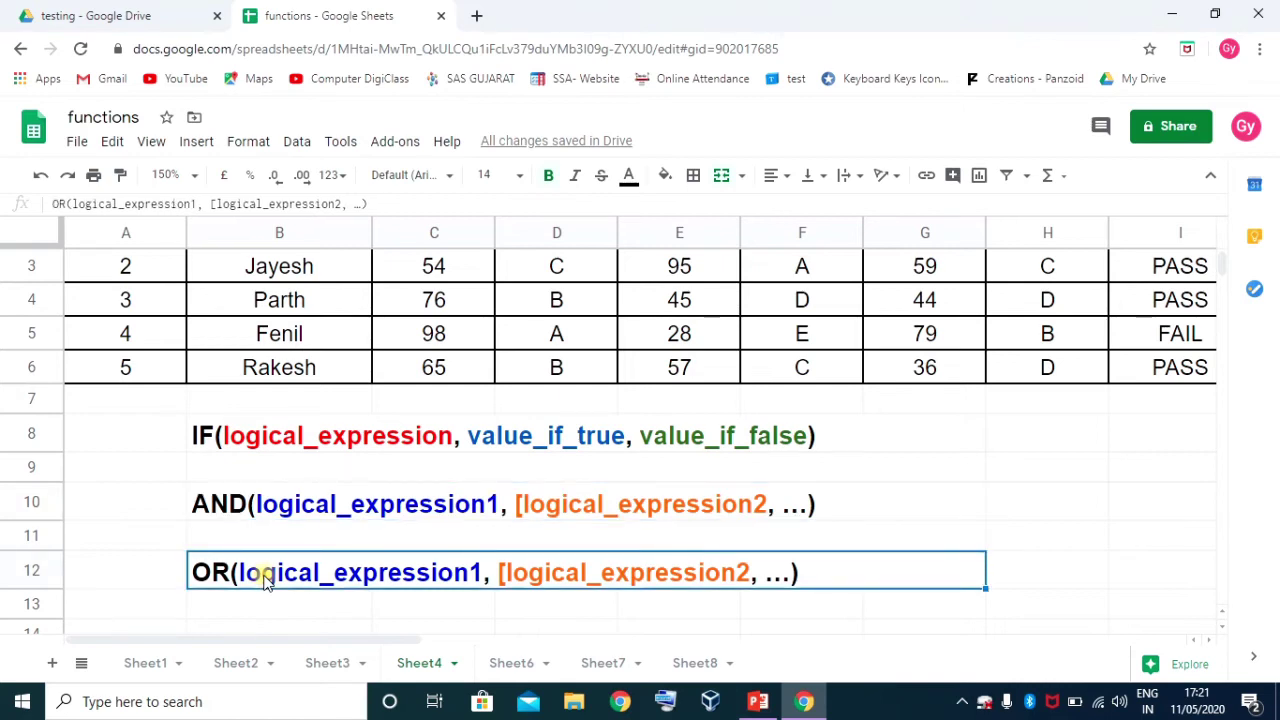
left_click(237, 510)
left_click(248, 570)
left_click(240, 517)
left_click(222, 569)
left_click(251, 505)
left_click(260, 575)
left_click(268, 510)
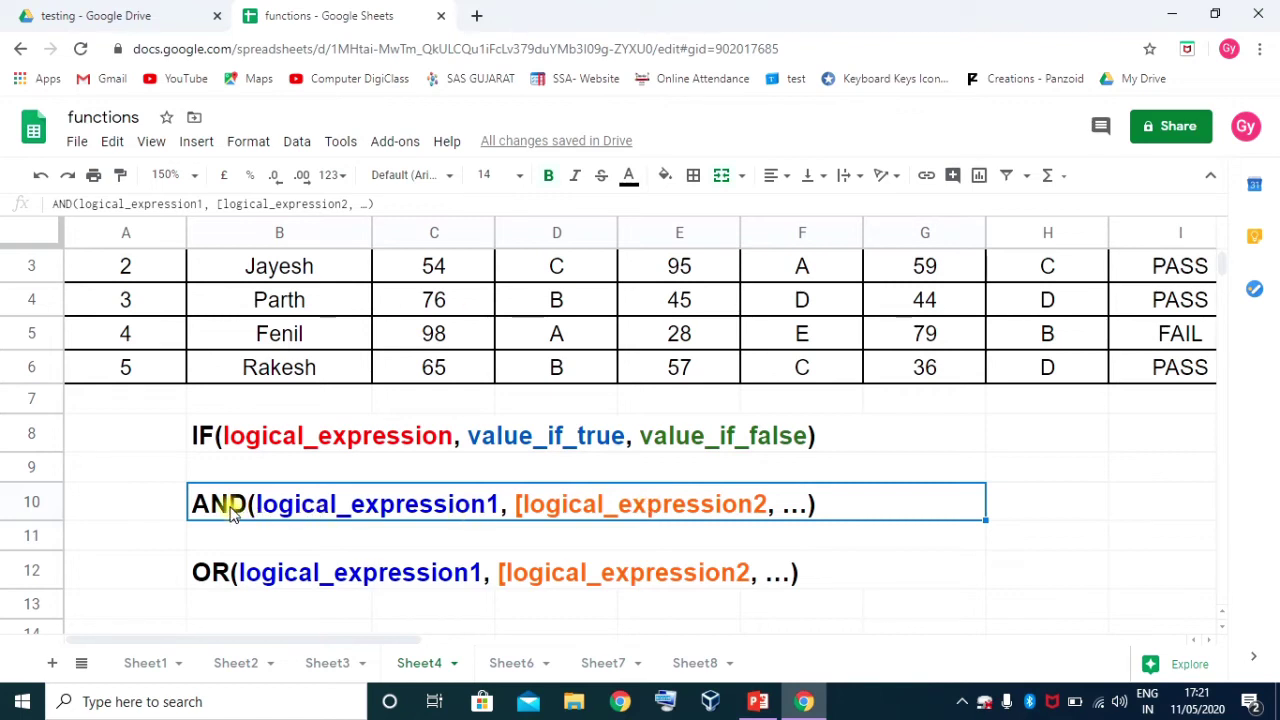
left_click(238, 568)
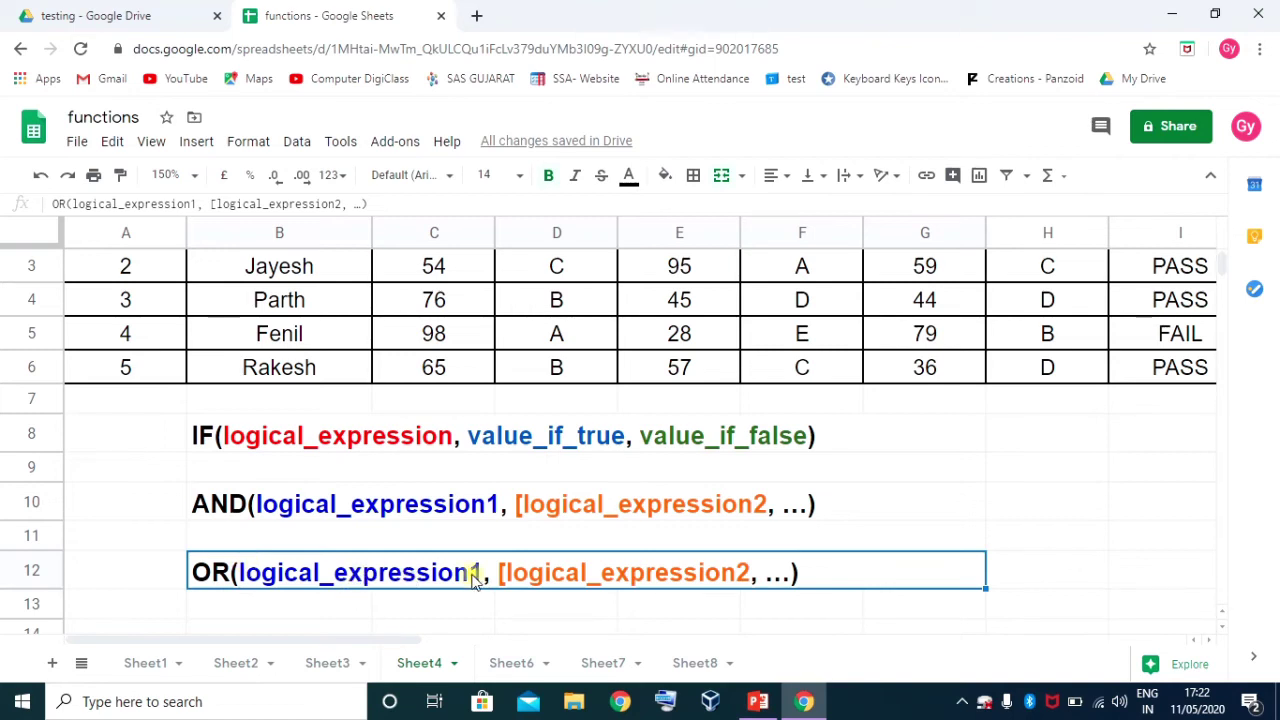
Copy the Result column I1:I6 into column J, then clear J2:J6
scroll(697, 523, "up", 1)
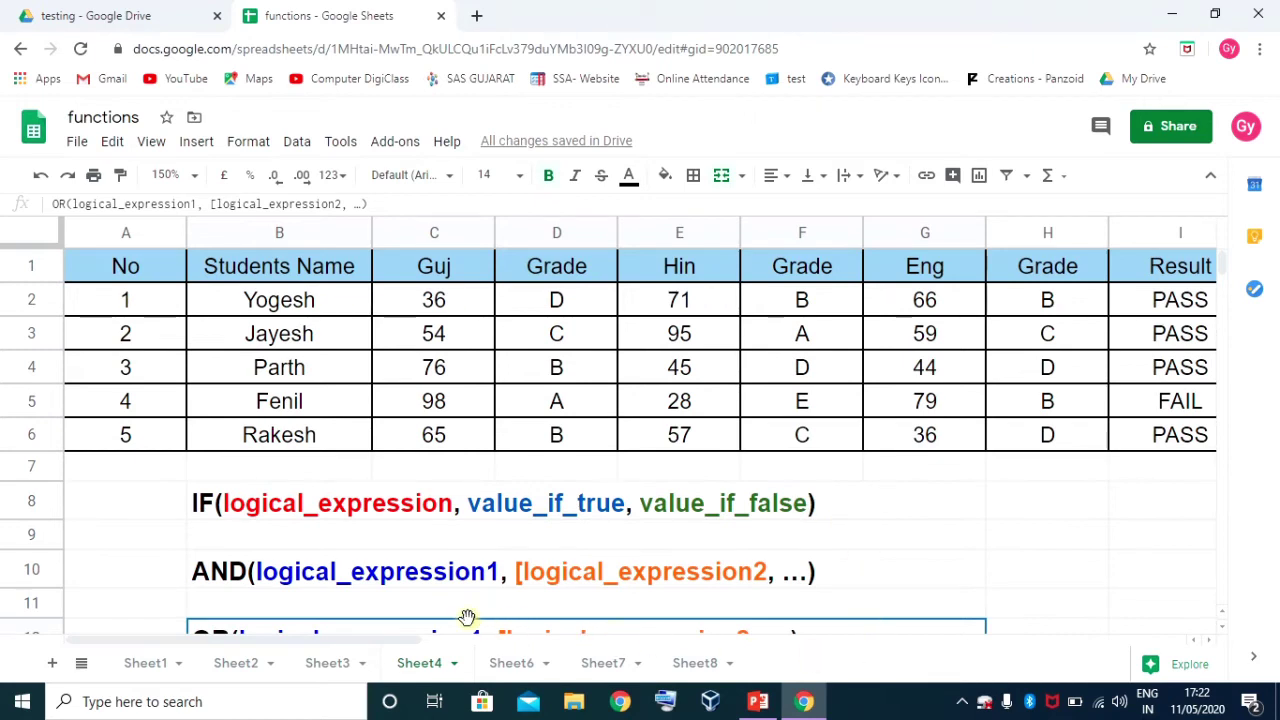
left_click_drag(403, 645, 540, 645)
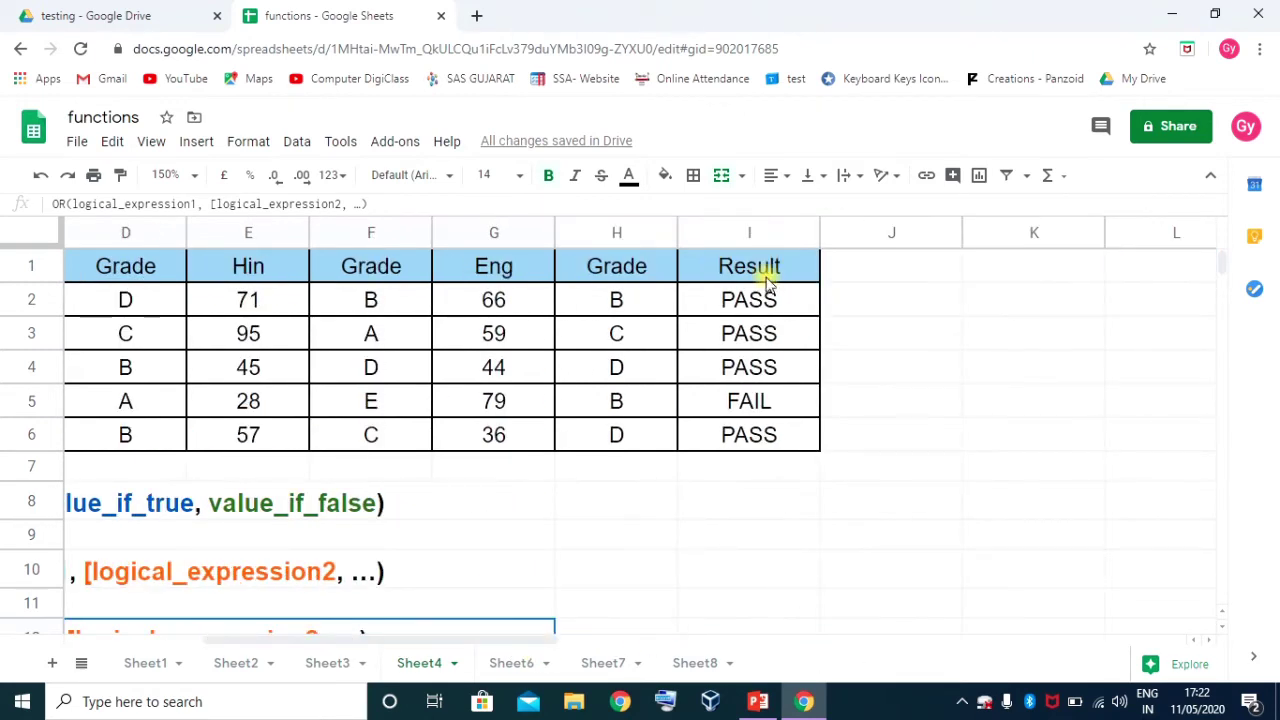
mouse_move(766, 270)
left_mouse_down()
mouse_move(818, 450)
mouse_move(903, 440)
left_mouse_up()
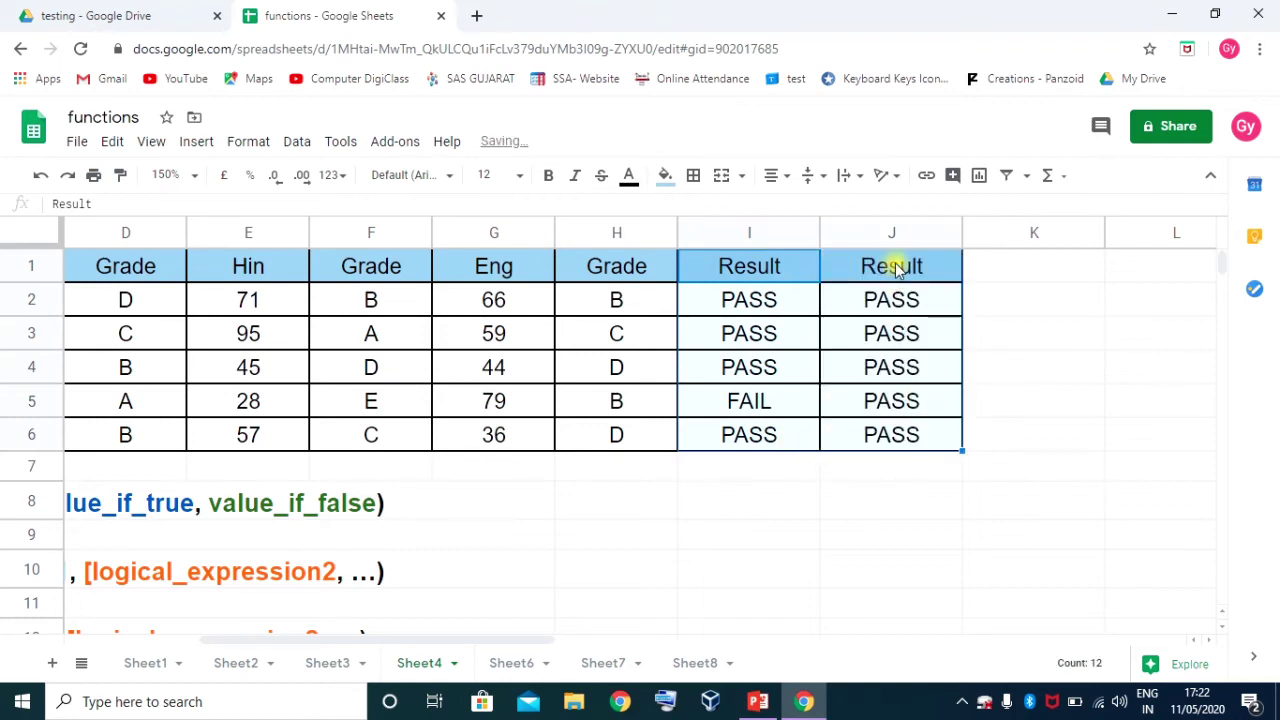
left_click(893, 300)
left_click_drag(896, 372, 894, 434)
key("Delete")
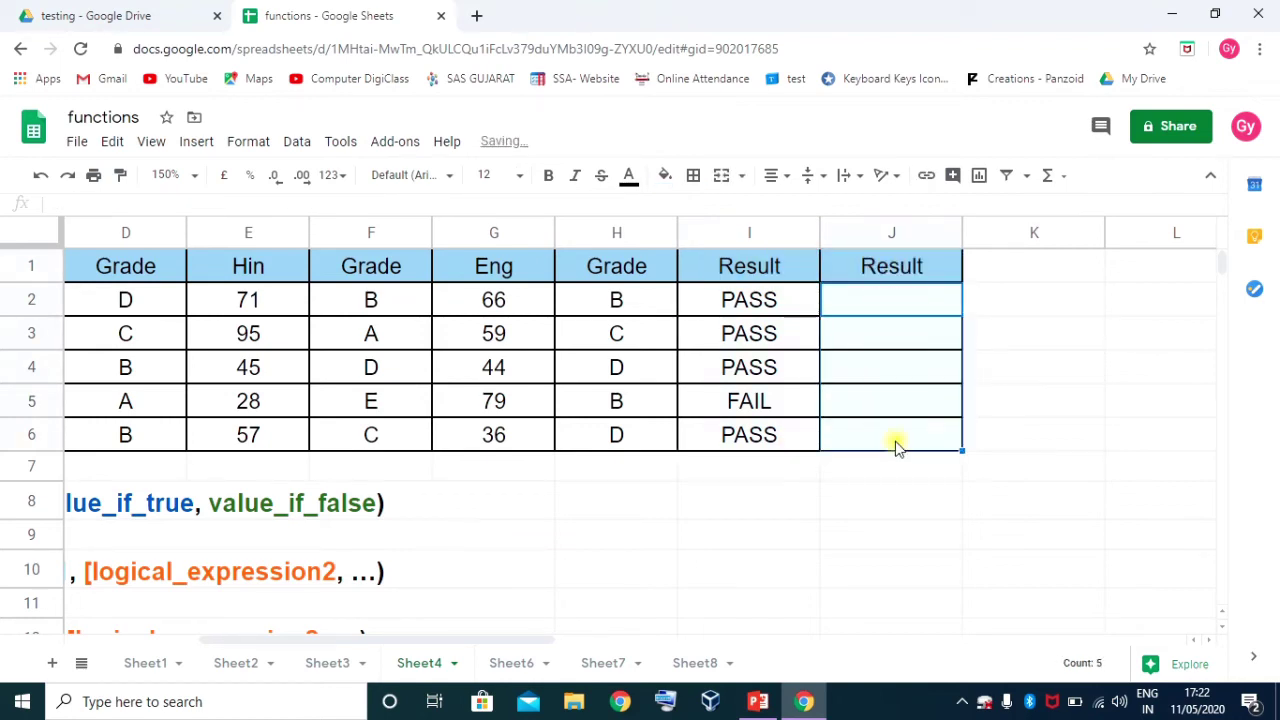
Enter =OR(D2="E") in J2, which returns FALSE
left_click(885, 306)
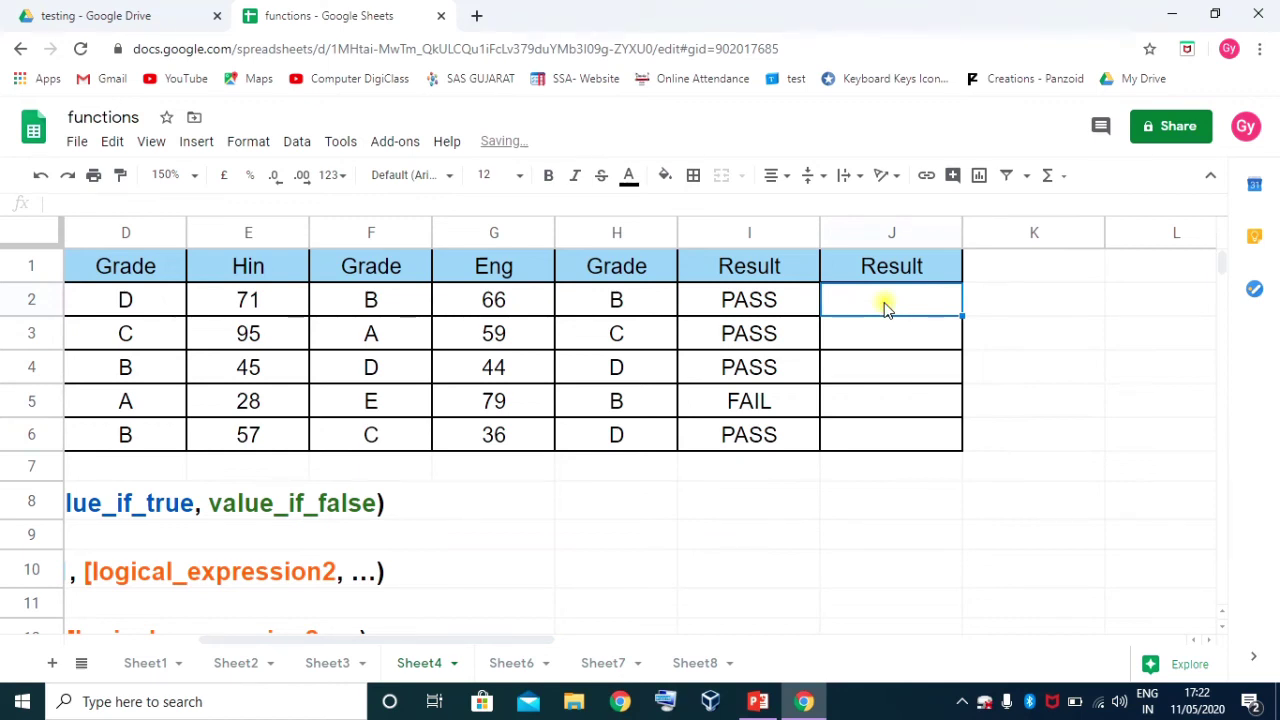
type("=or")
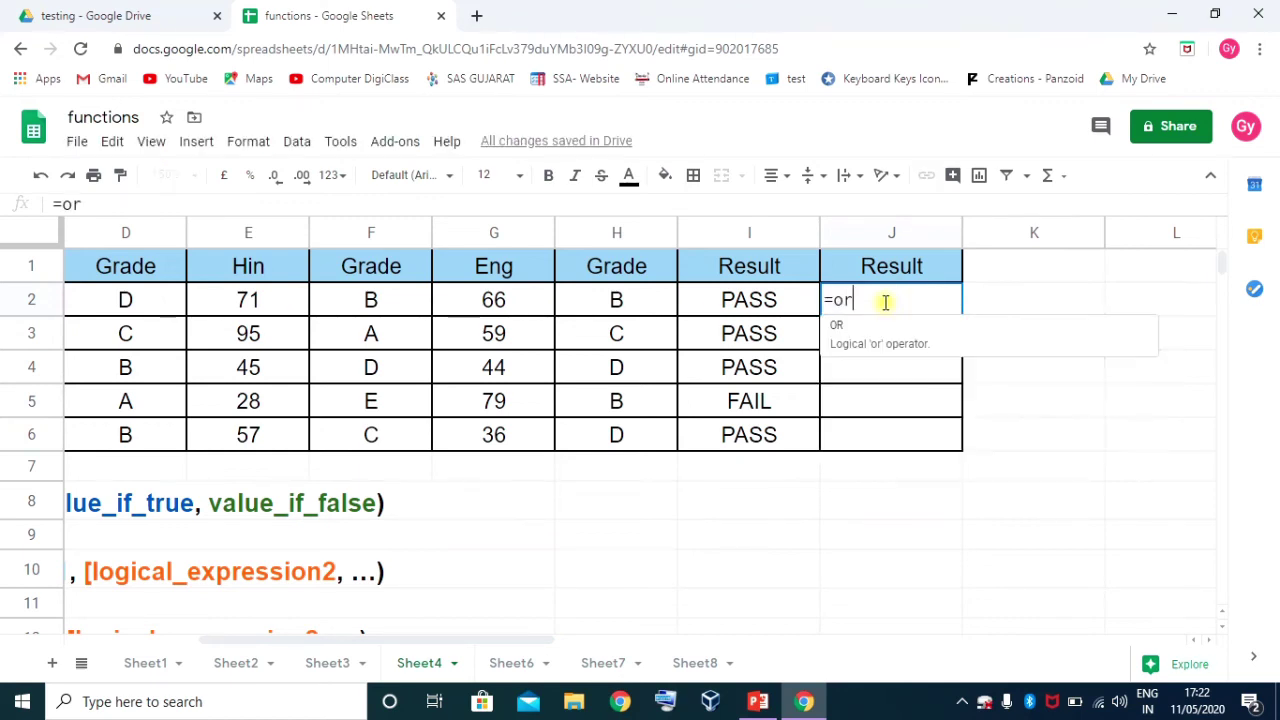
key("Tab")
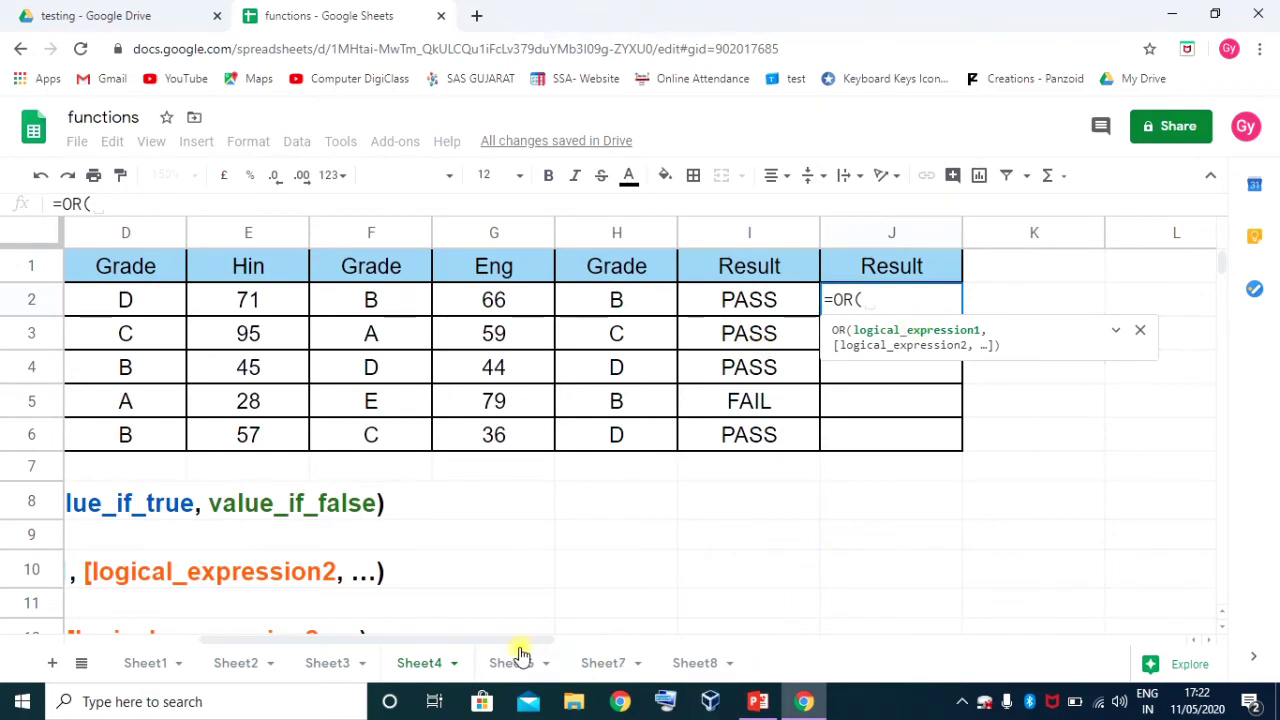
left_click_drag(519, 640, 415, 640)
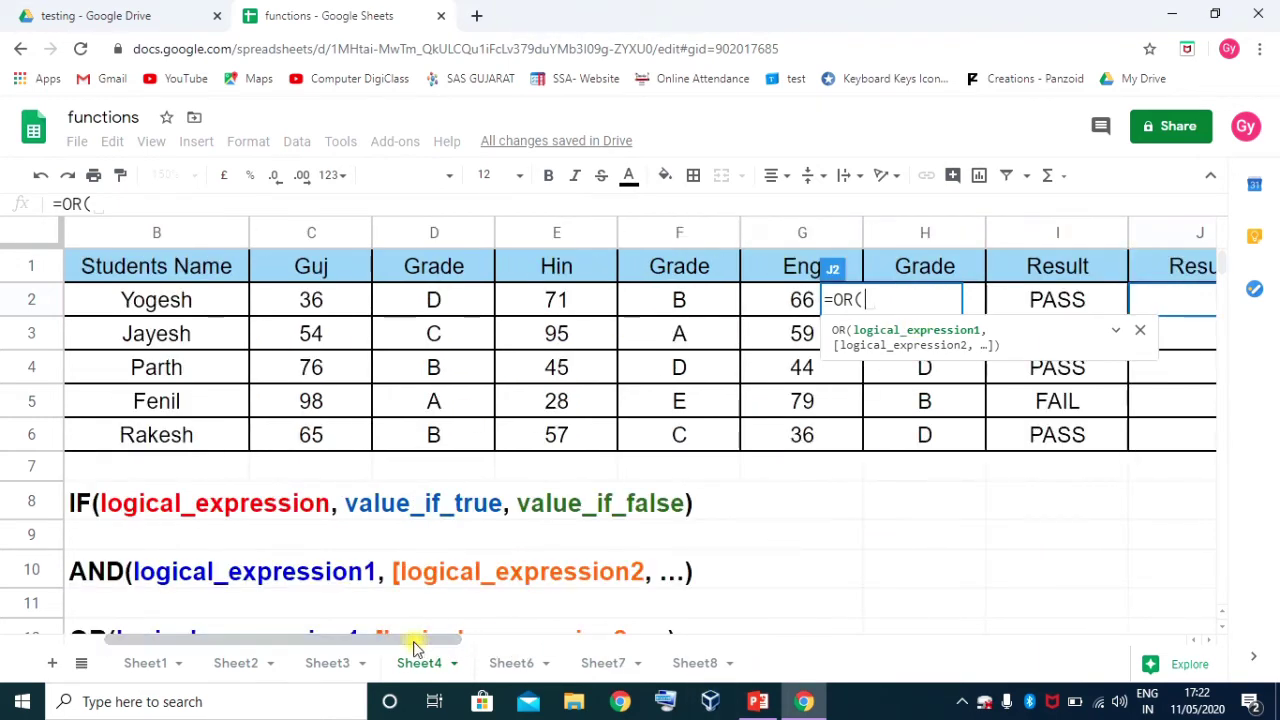
left_click(438, 301)
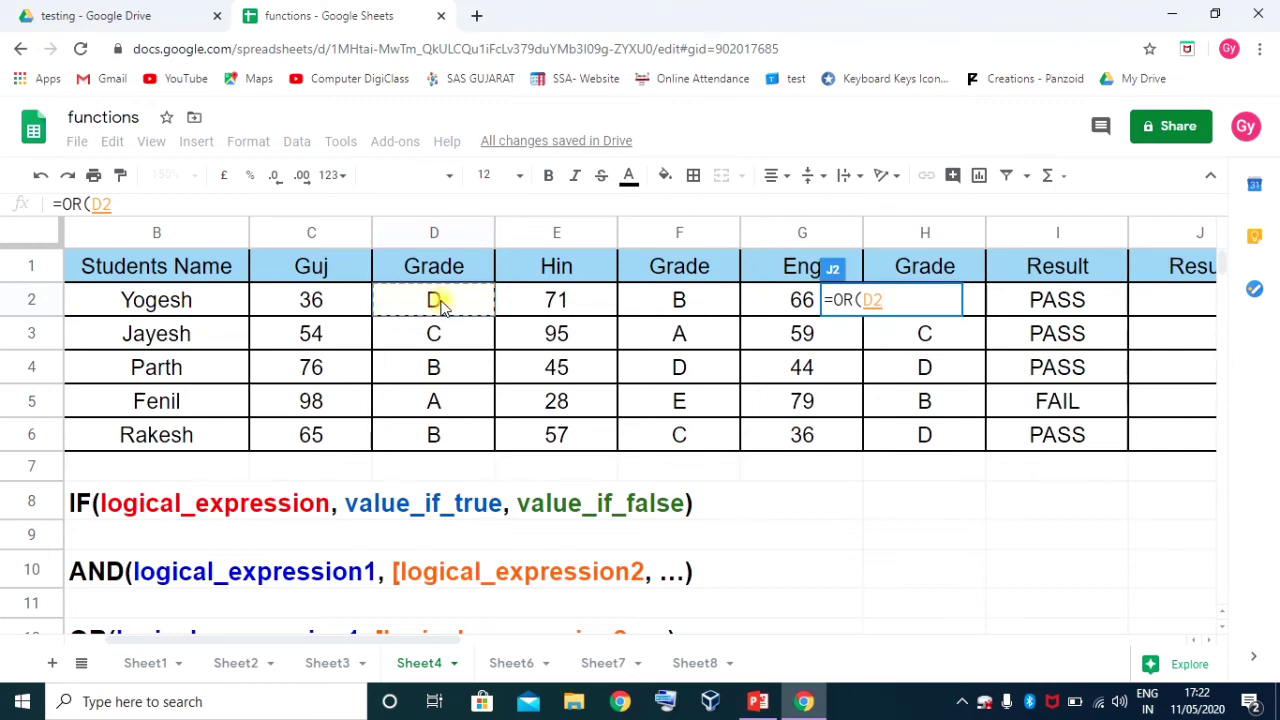
type("=")
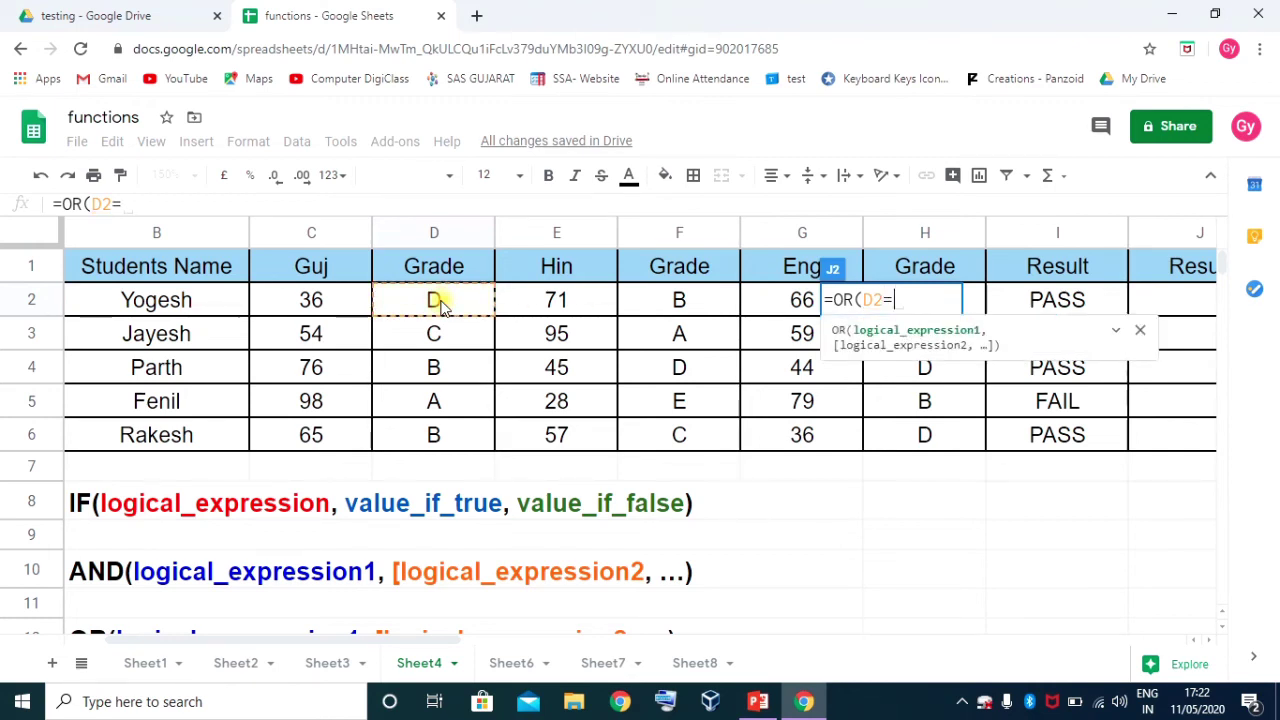
type("\"E")
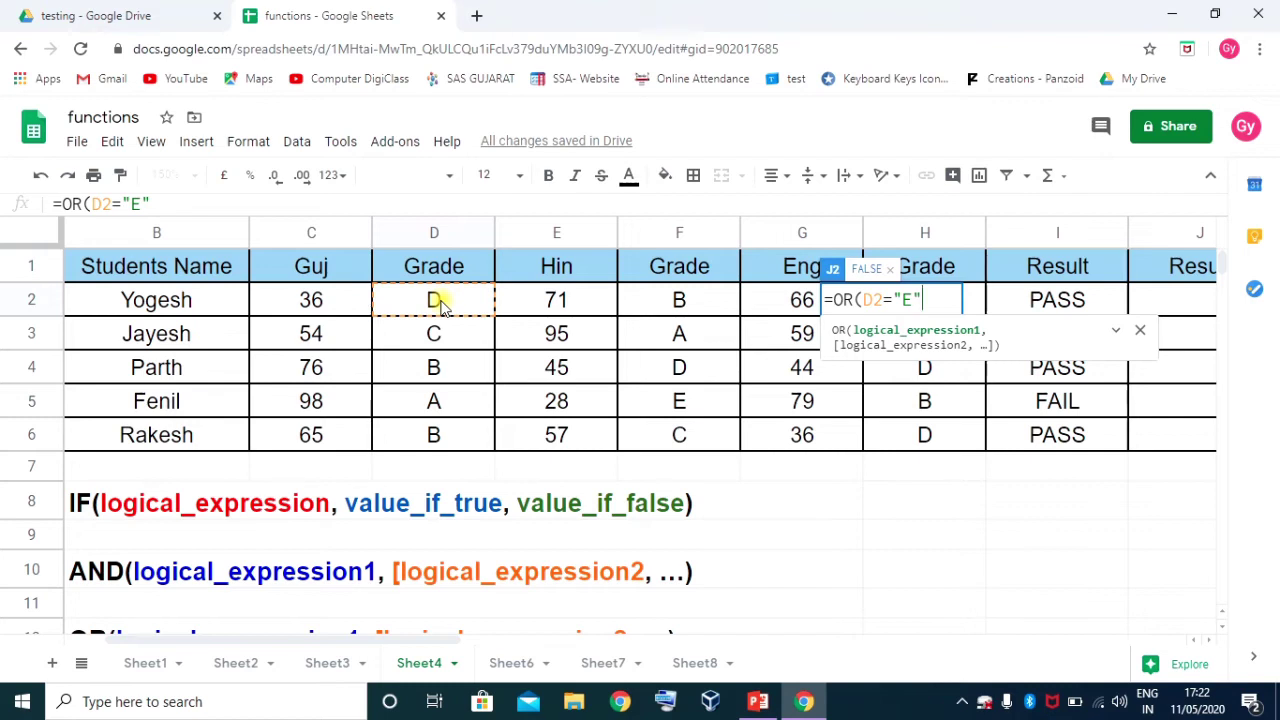
type(",")
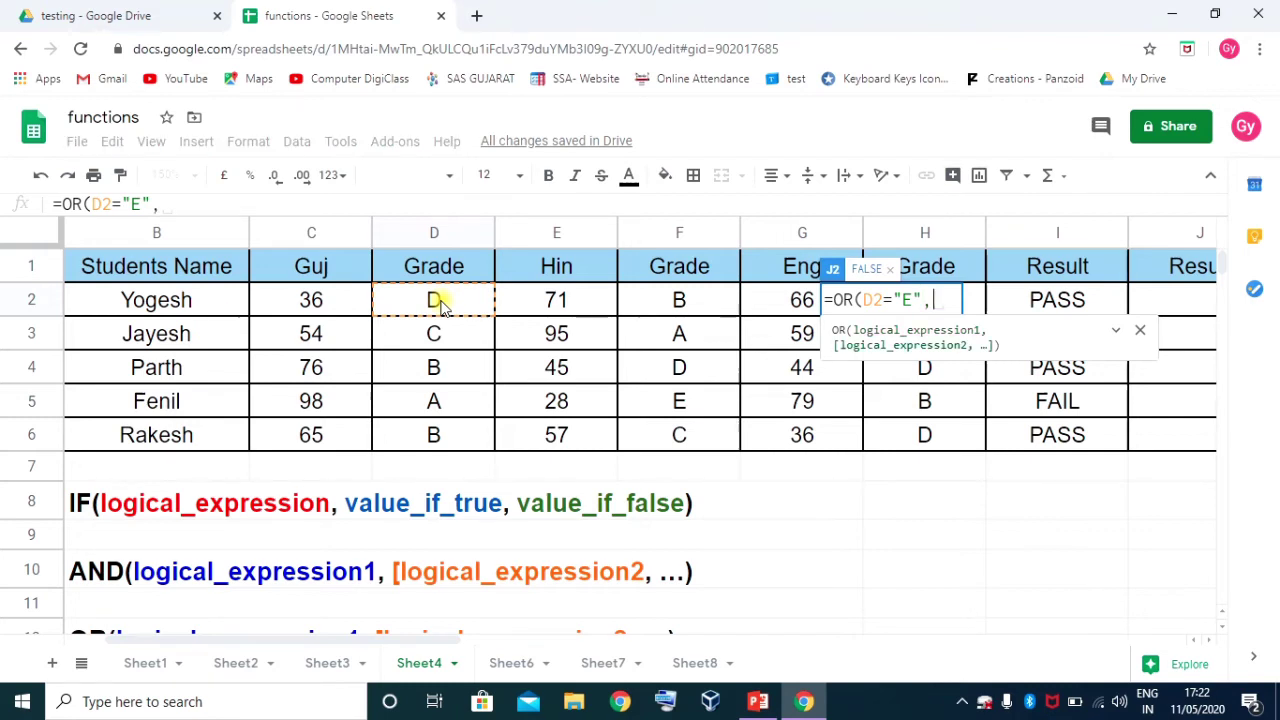
key("BackSpace")
type(")")
key("Return")
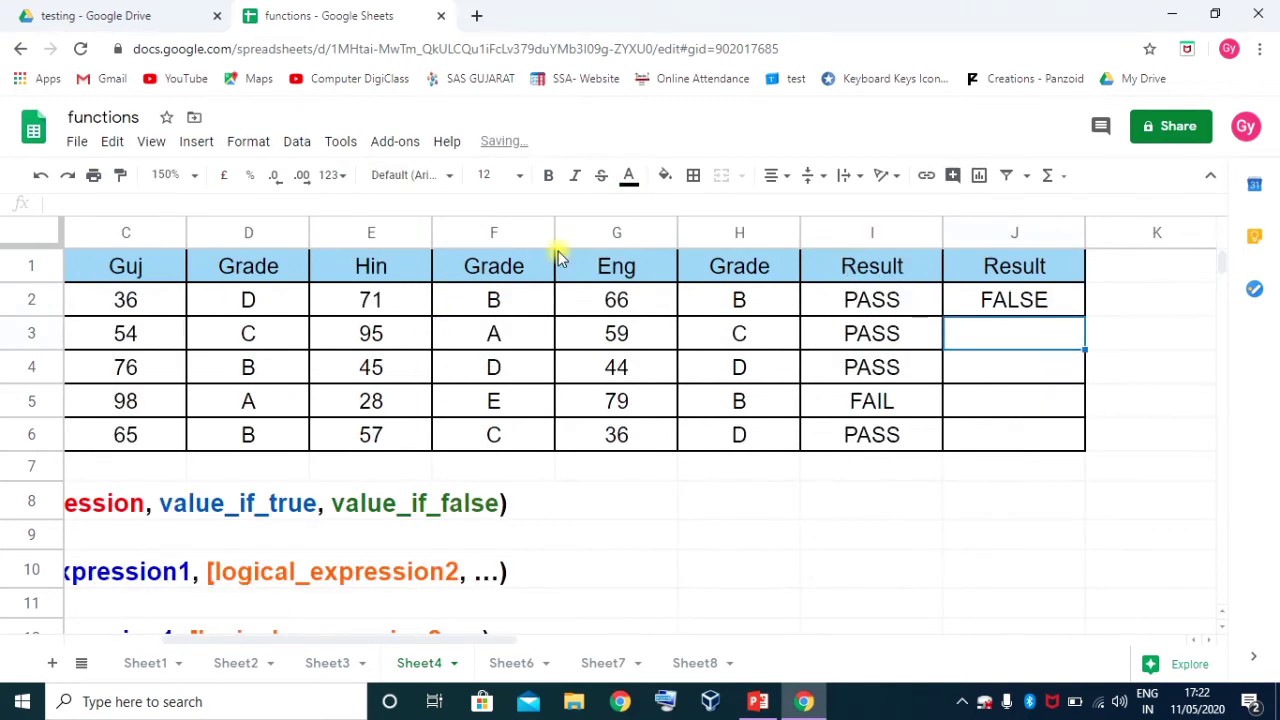
Change the Guj mark in C2 to 33, then confirm I2 shows FAIL and J2 shows TRUE
left_click(1030, 298)
left_click_drag(465, 640, 400, 645)
left_click(558, 308)
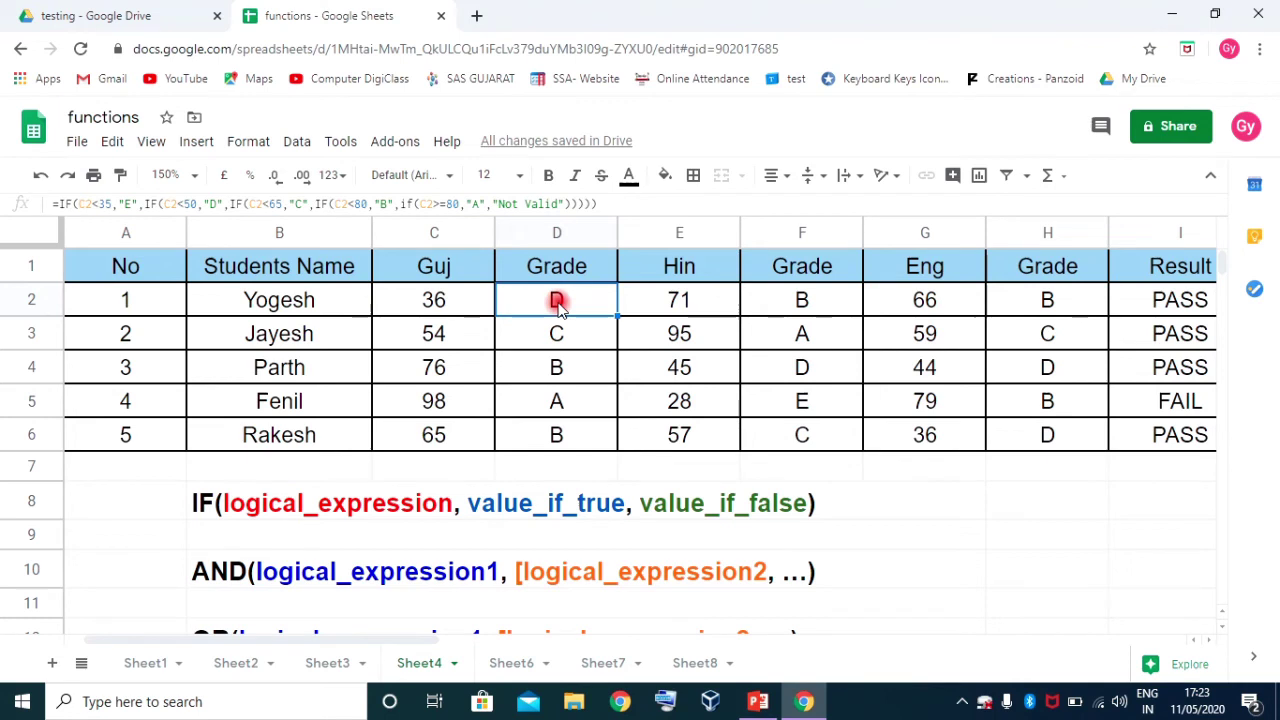
left_click(426, 298)
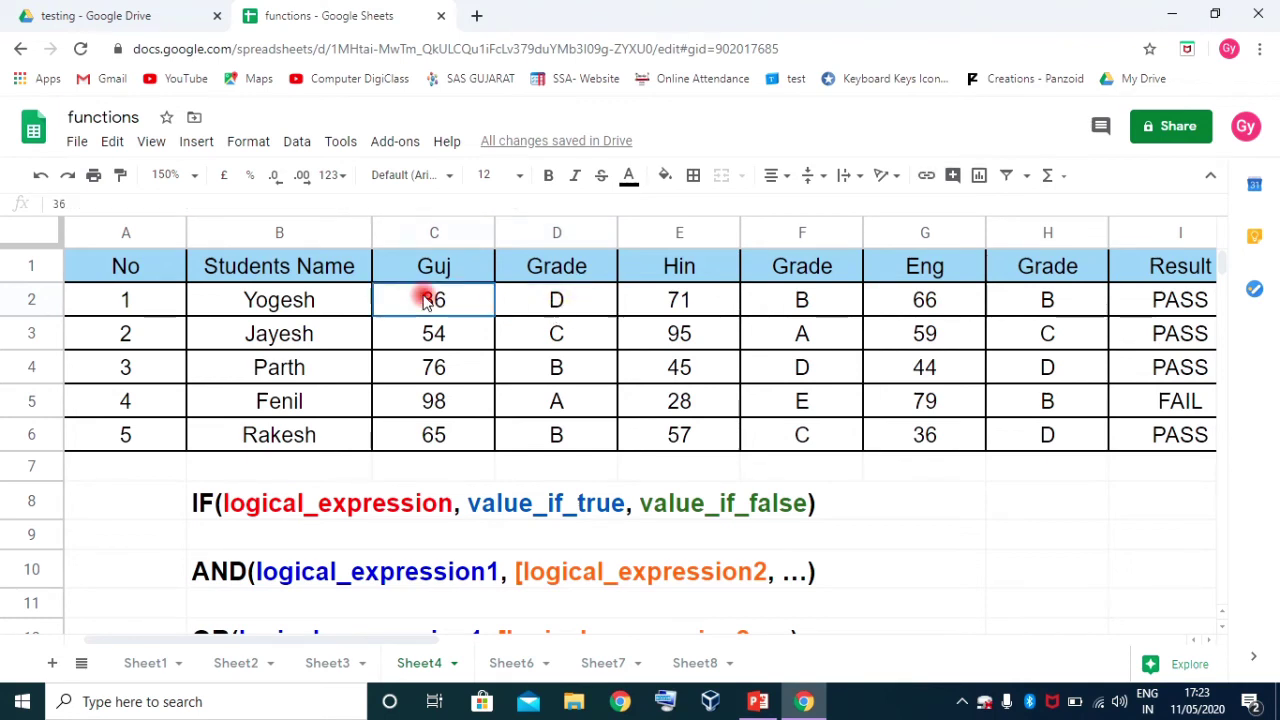
type("3")
key("Return")
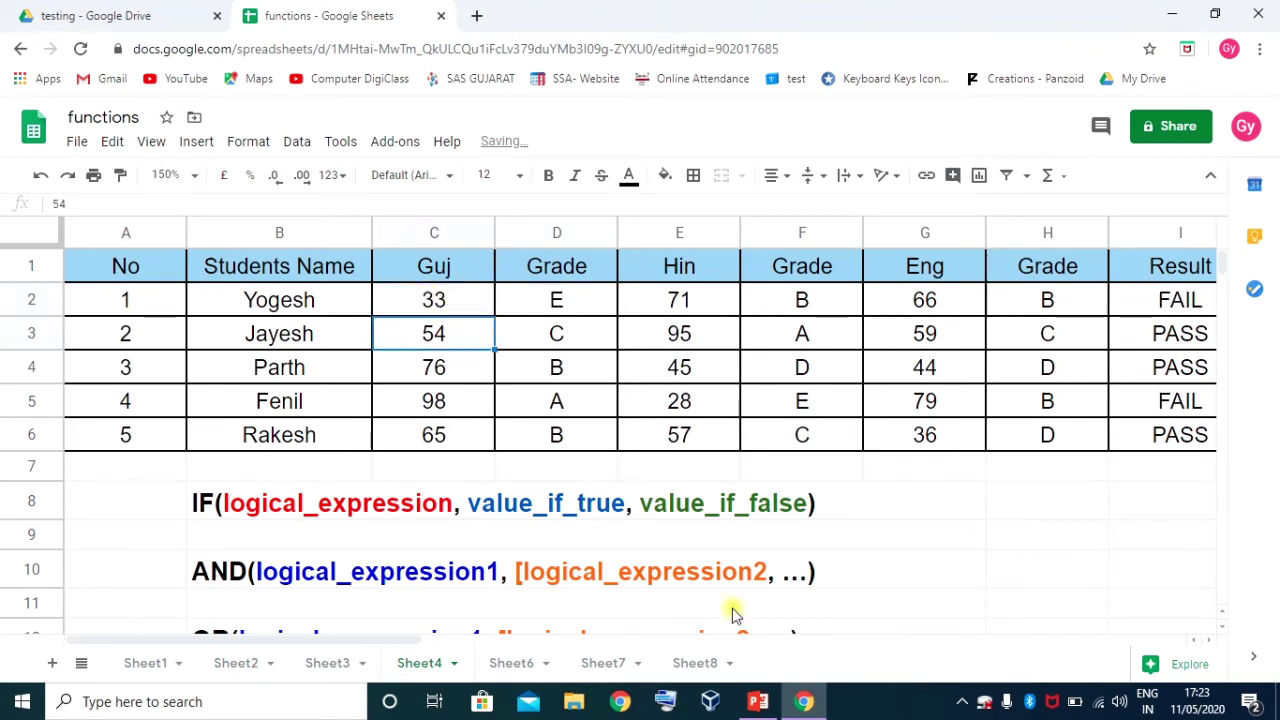
left_click_drag(403, 641, 638, 641)
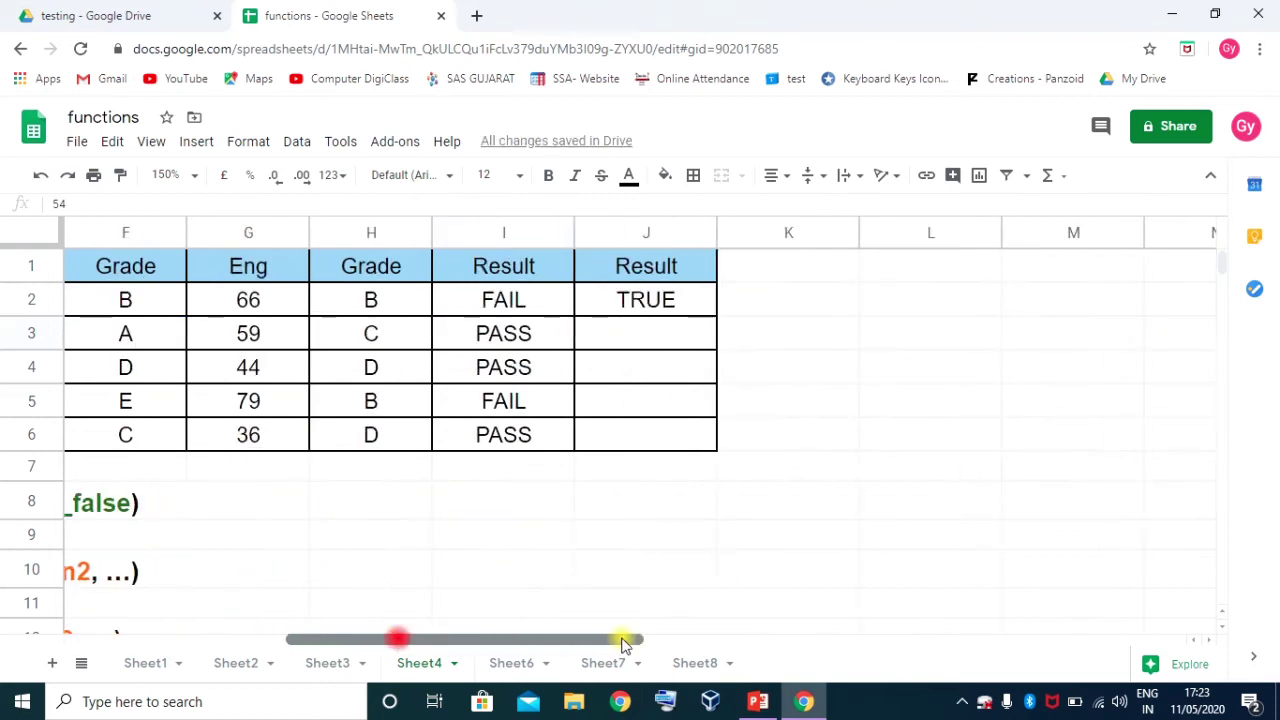
left_click(529, 306)
left_click(640, 308)
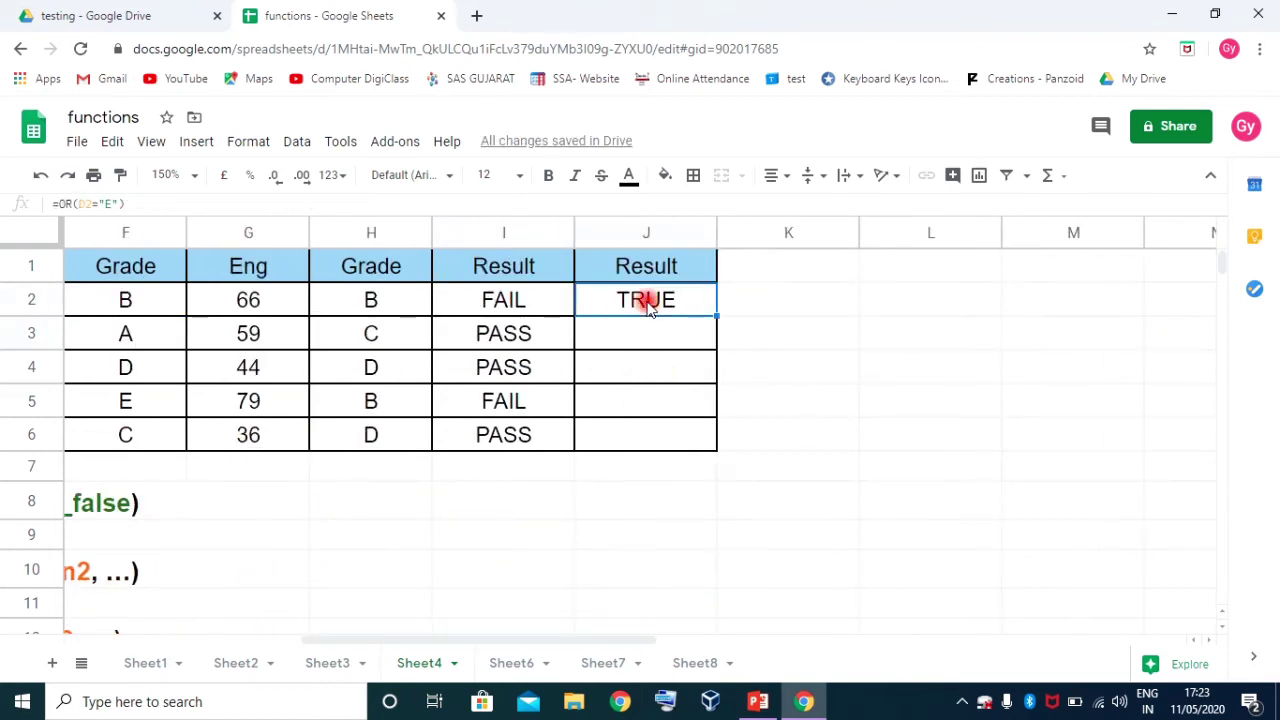
mouse_move(519, 641)
left_mouse_down()
mouse_move(479, 641)
mouse_move(514, 641)
left_mouse_up()
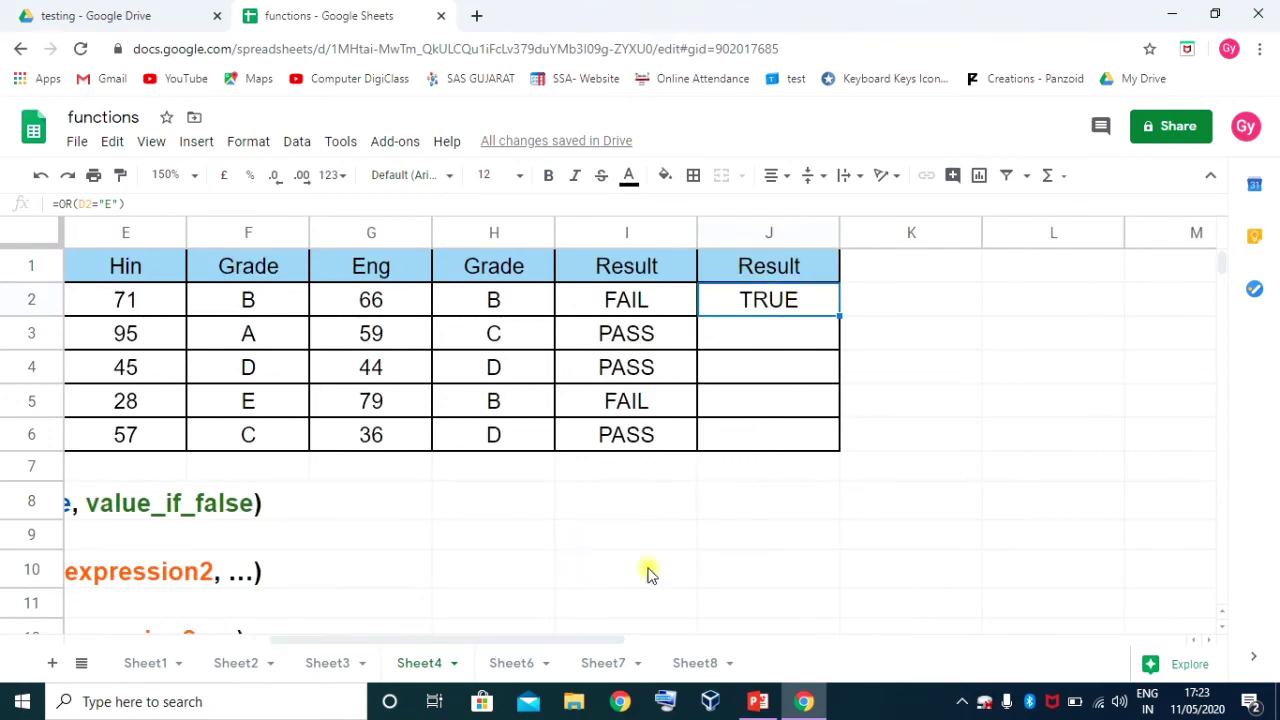
Change J2's formula to =OR(D2="E",F2="E",H2="E"), which still returns TRUE
left_click(768, 303)
double_click(768, 300)
left_click(808, 296)
type(",")
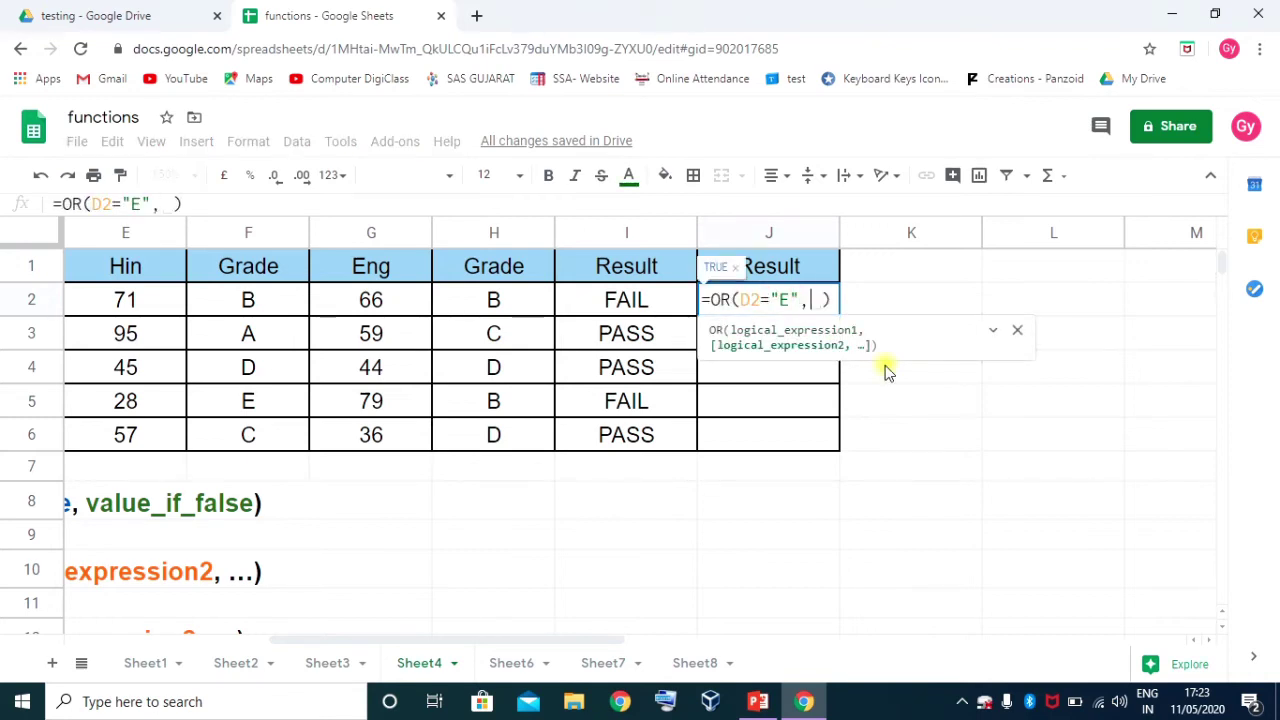
left_click_drag(529, 640, 412, 643)
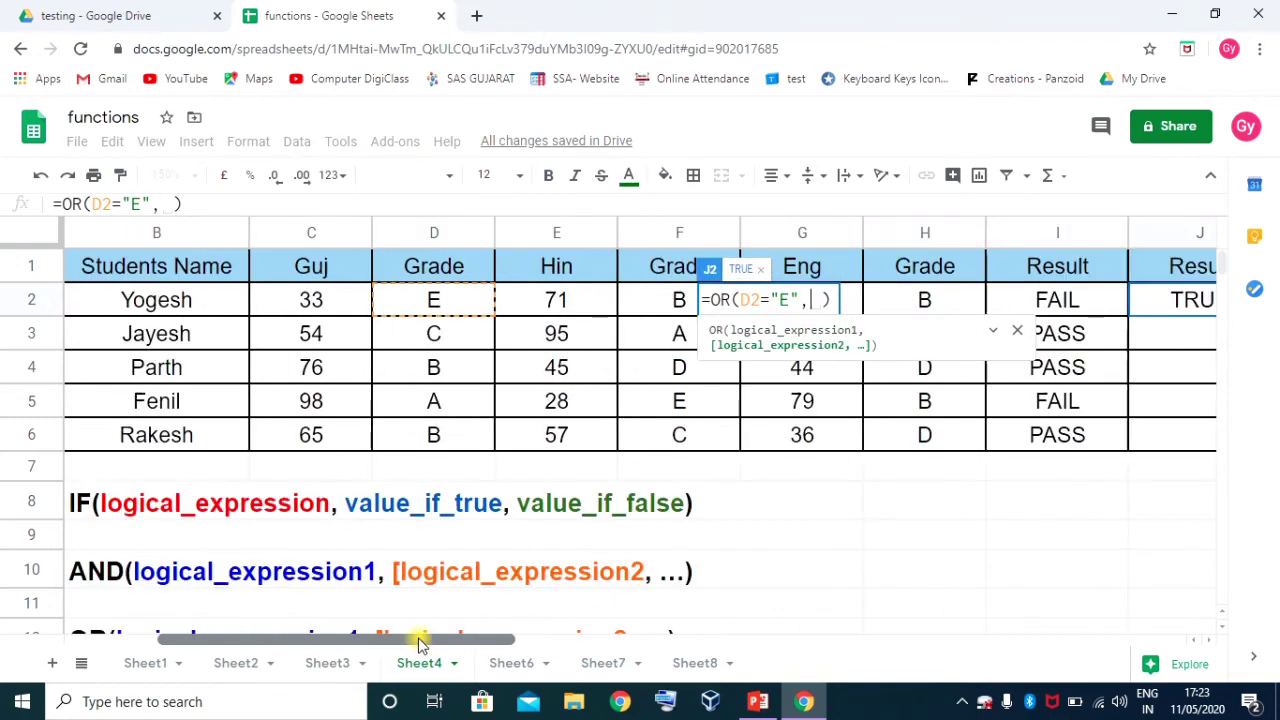
left_click(650, 300)
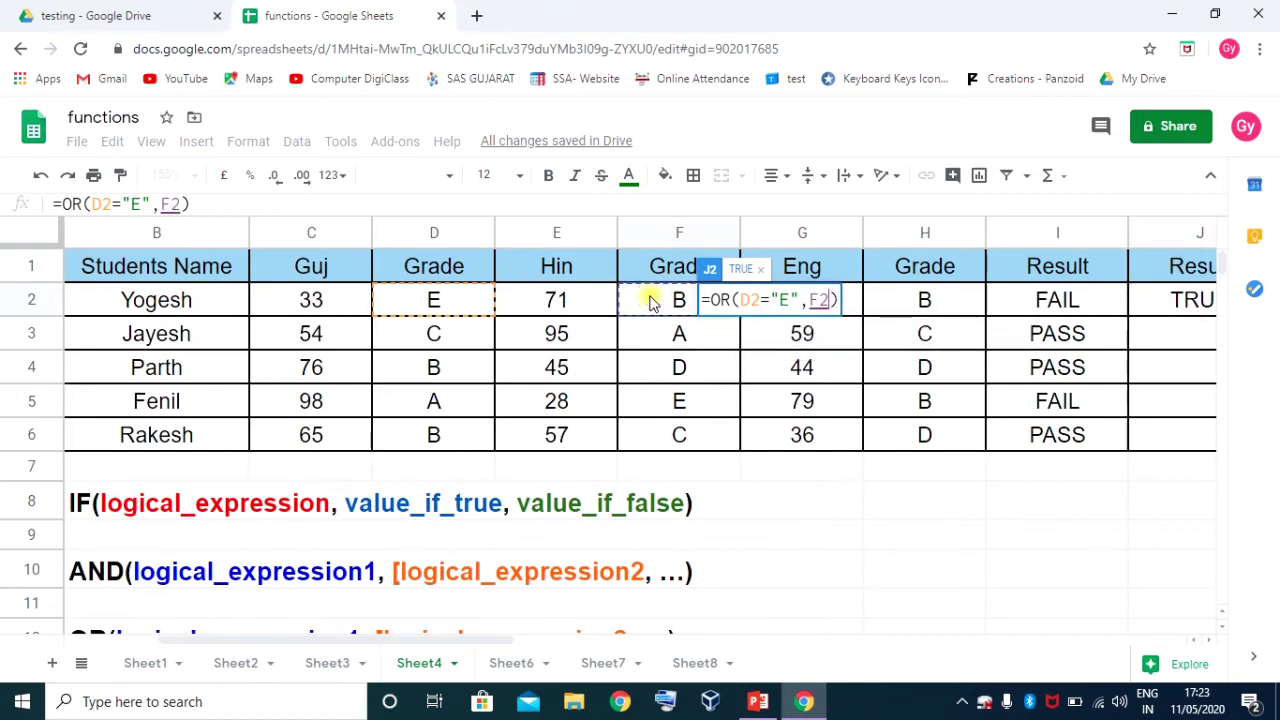
type("=\"E\",")
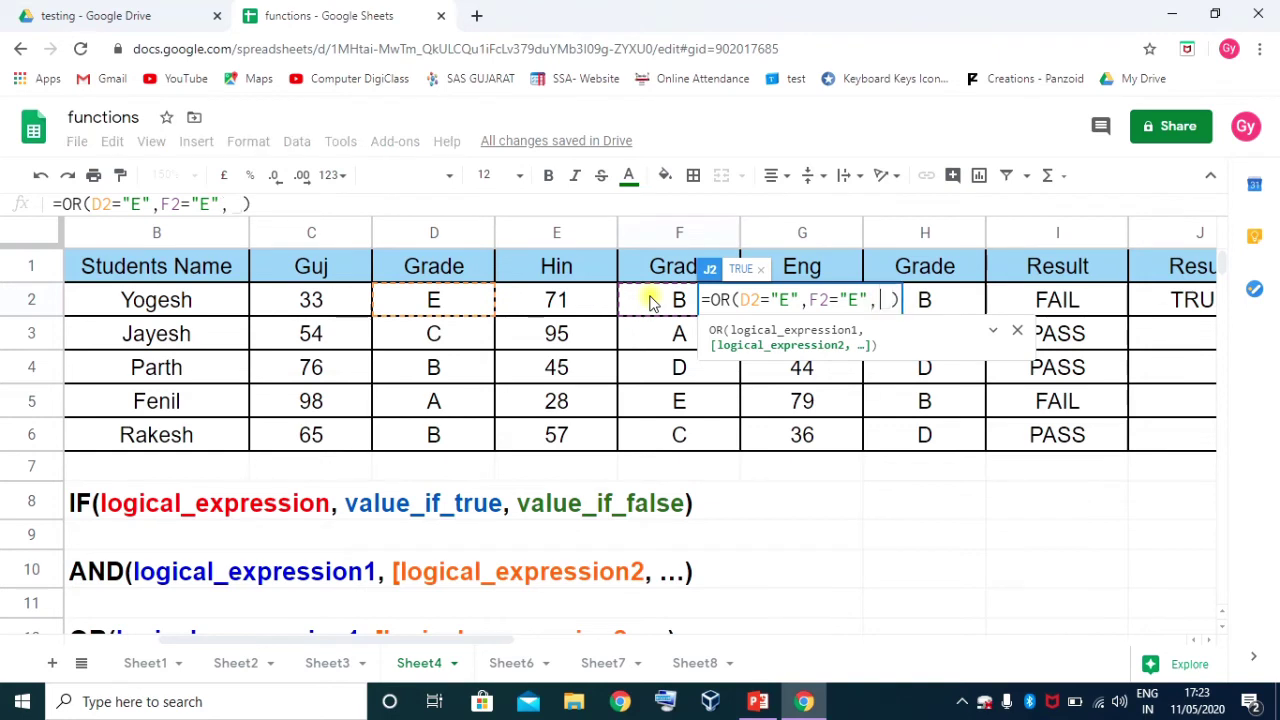
left_click(943, 300)
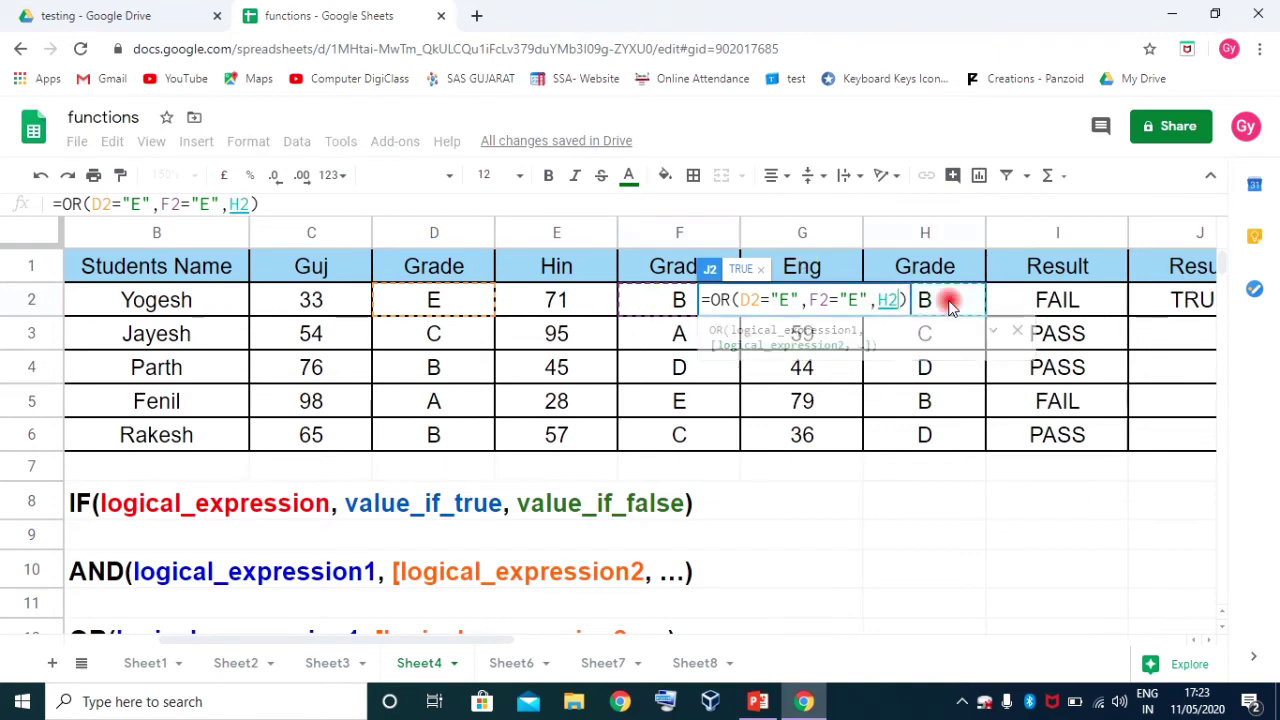
type("= ")
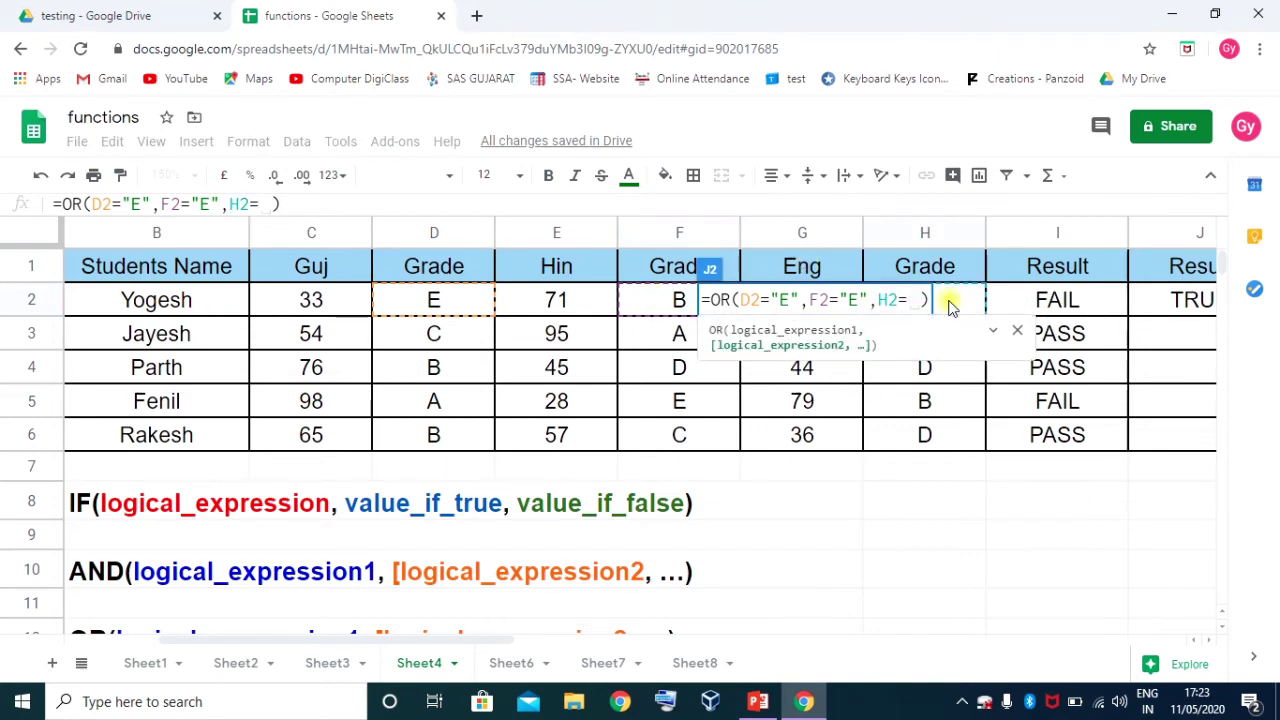
type("\"E\"")
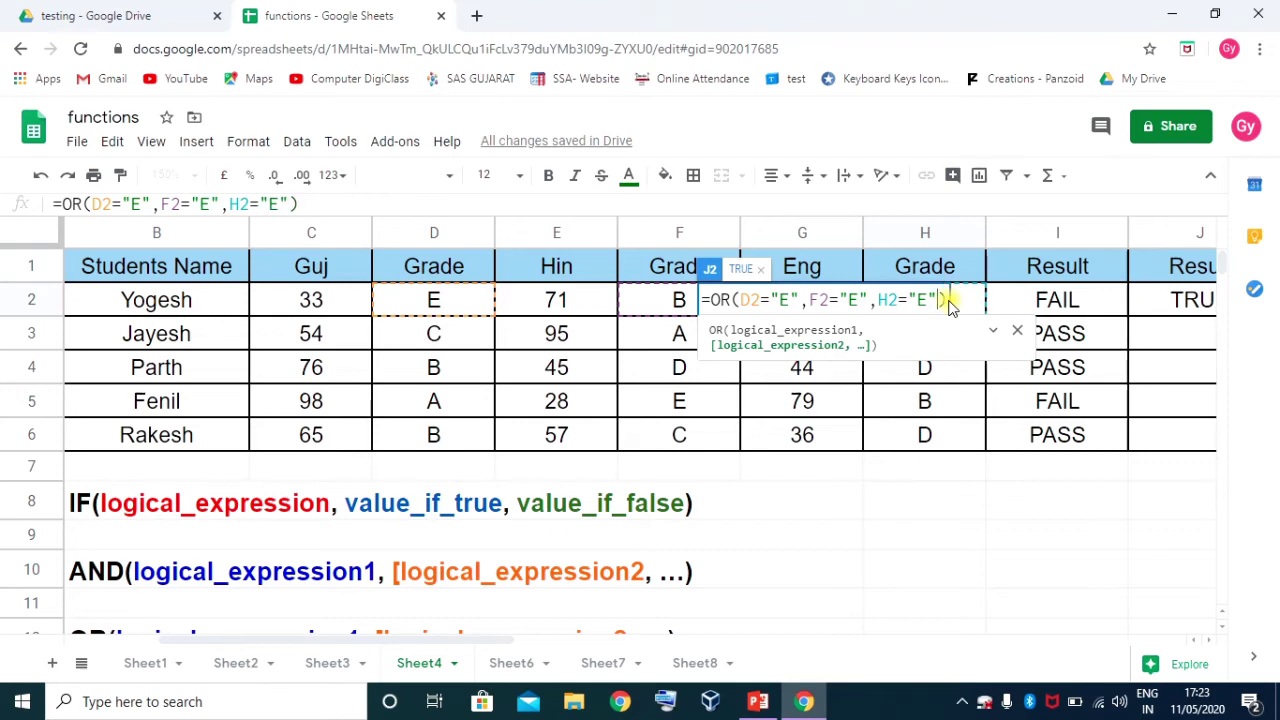
key("Return")
left_click(1032, 300)
left_click(543, 641)
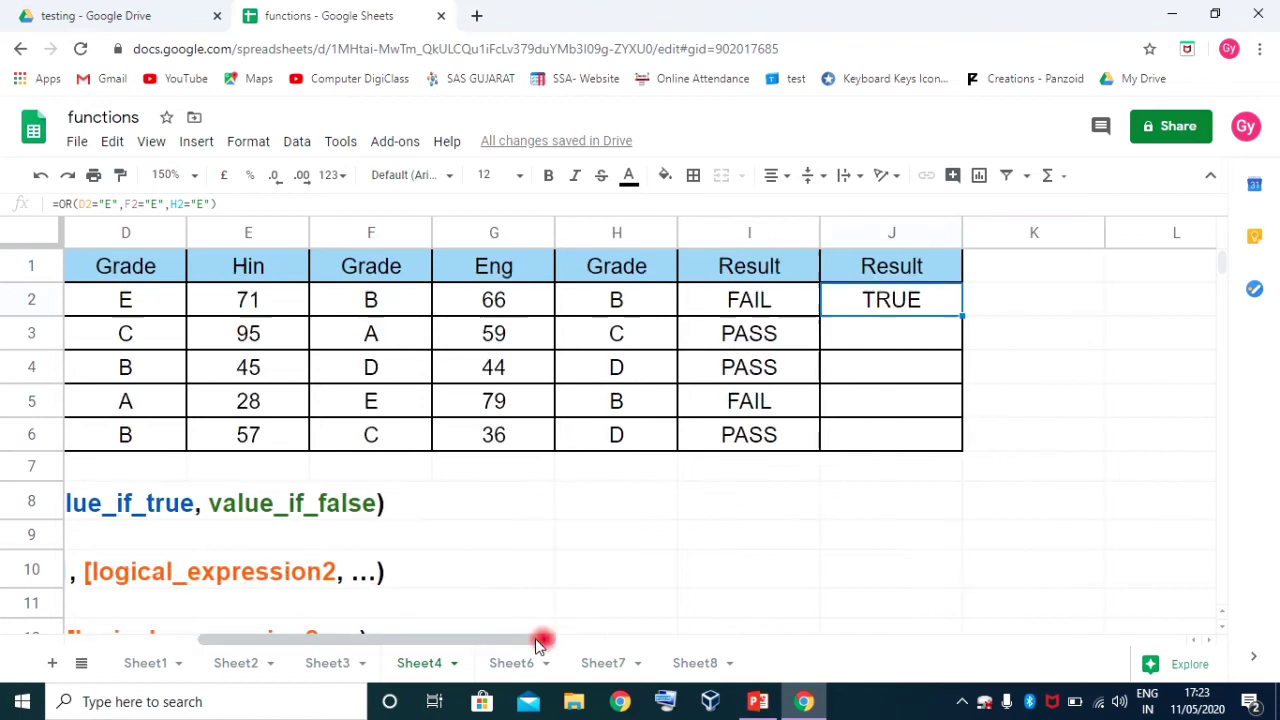
Set both the Hin mark in E2 and the Eng mark in G2 to 33
left_click(246, 300)
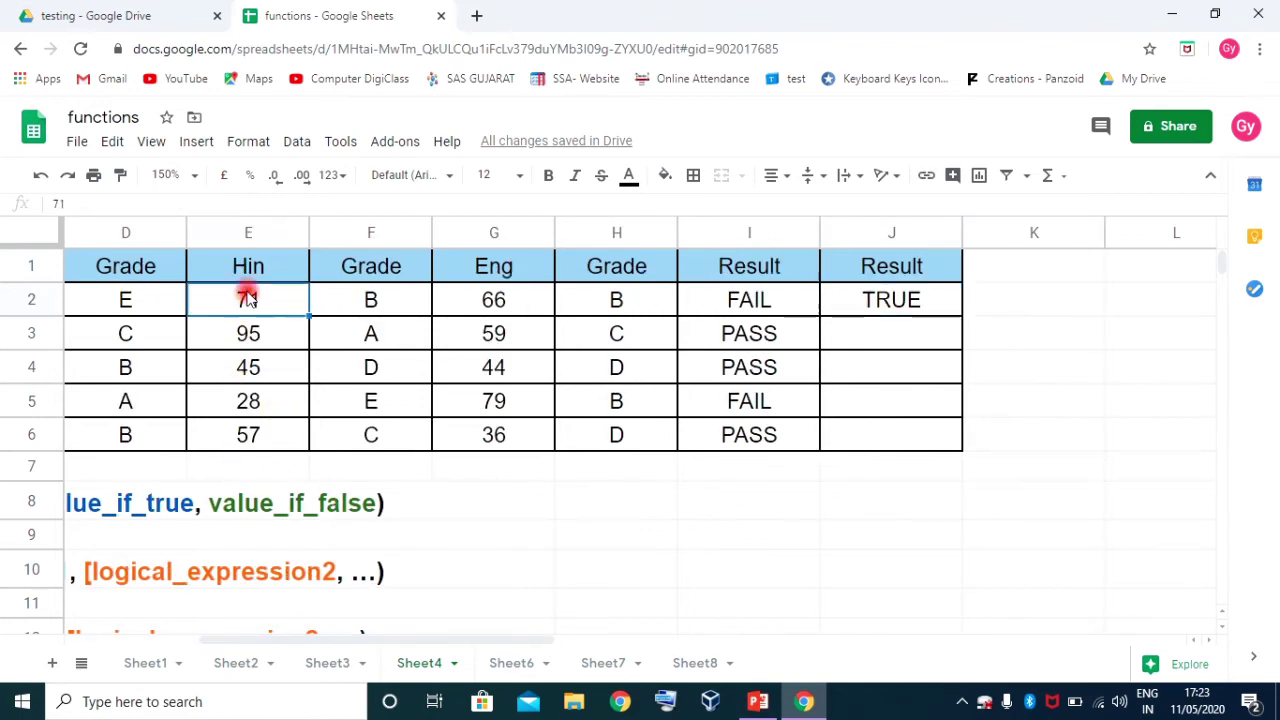
type("33")
key("Return")
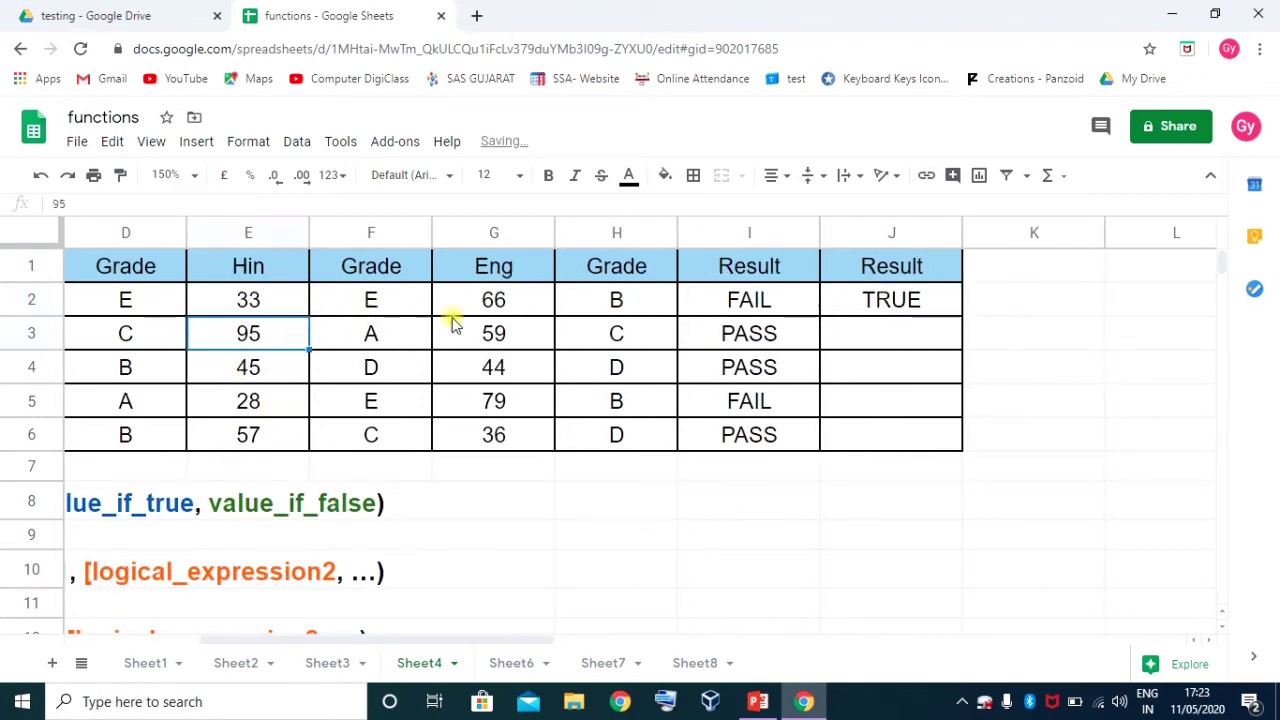
left_click(495, 300)
type("33")
key("Return")
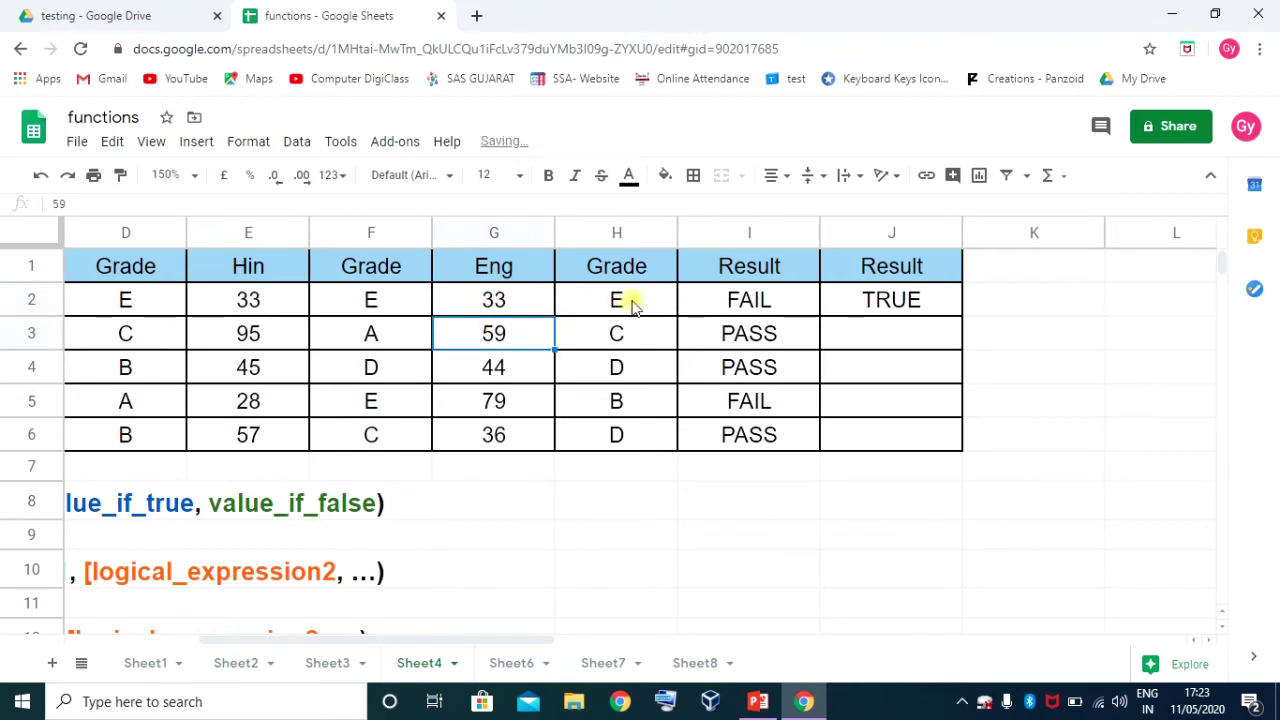
Compare the grade formulas in D2, F2 and H2 with J2's OR formula
left_click(618, 302)
left_click(383, 300)
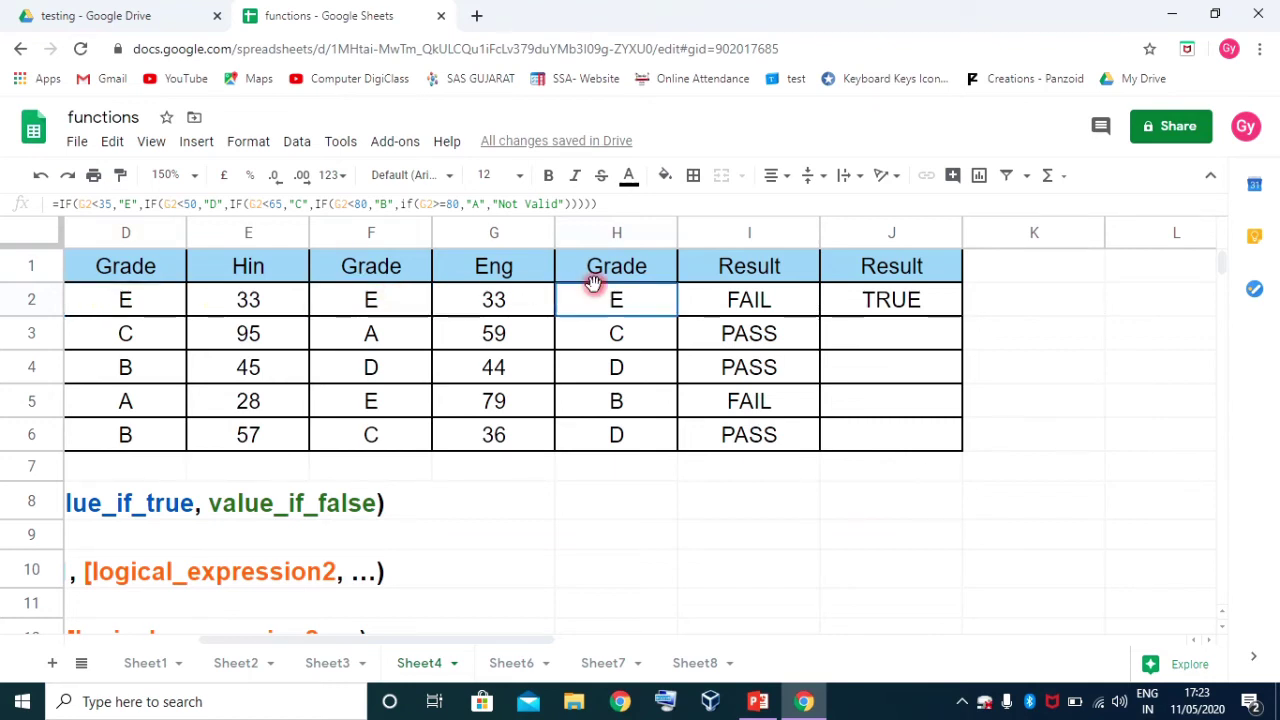
left_click(925, 313)
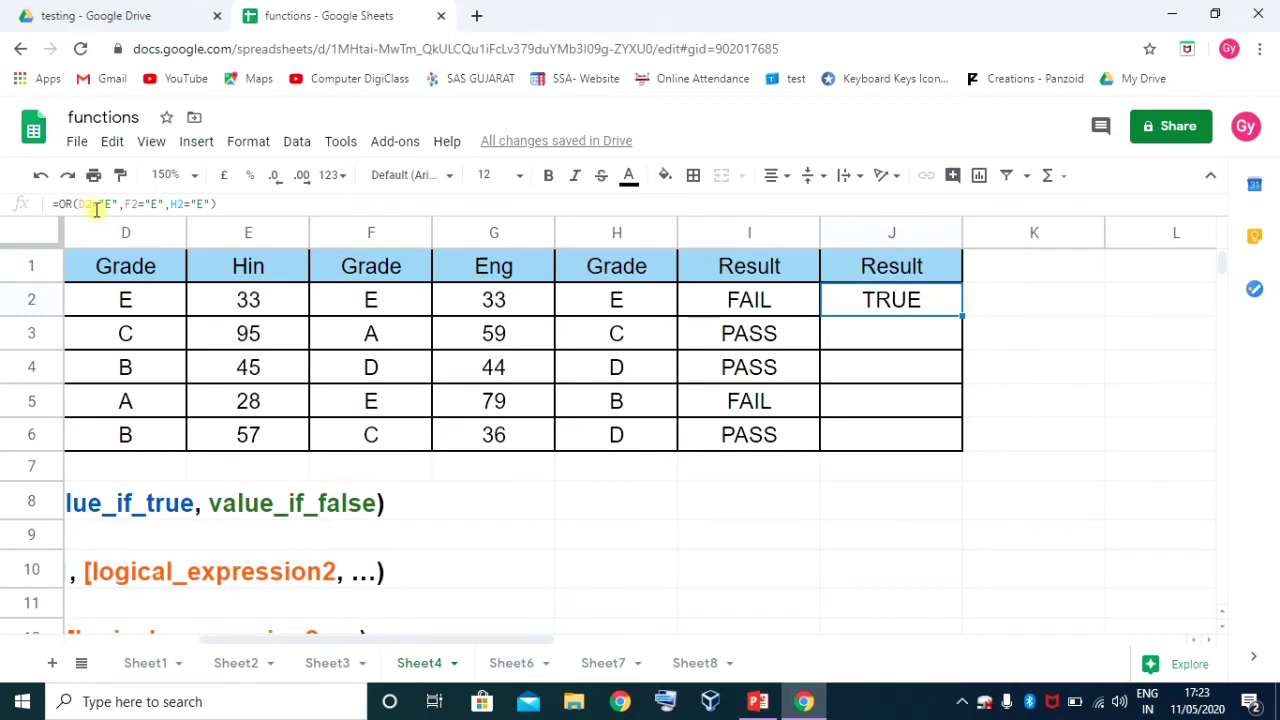
left_click(155, 310)
left_click(388, 298)
left_click(628, 294)
left_click(912, 300)
left_click(600, 302)
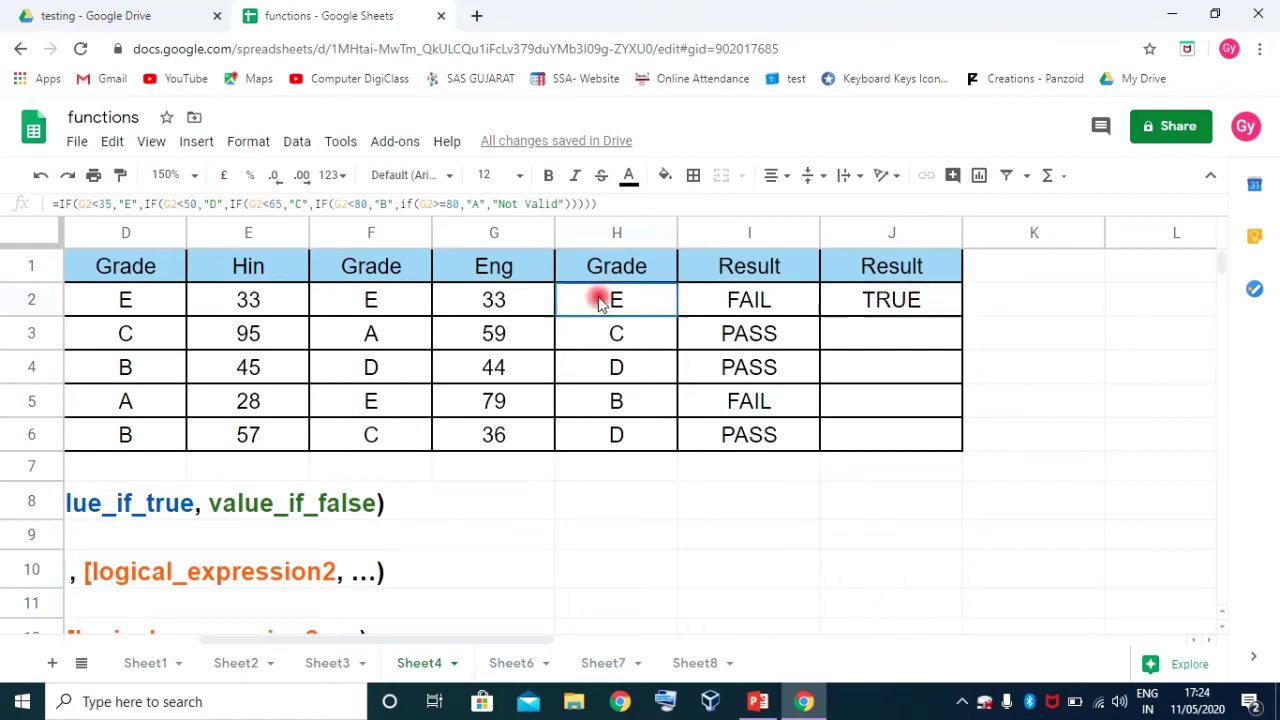
Raise the Eng mark in G2 to 36 and the Hin mark in E2 to 46
left_click(493, 300)
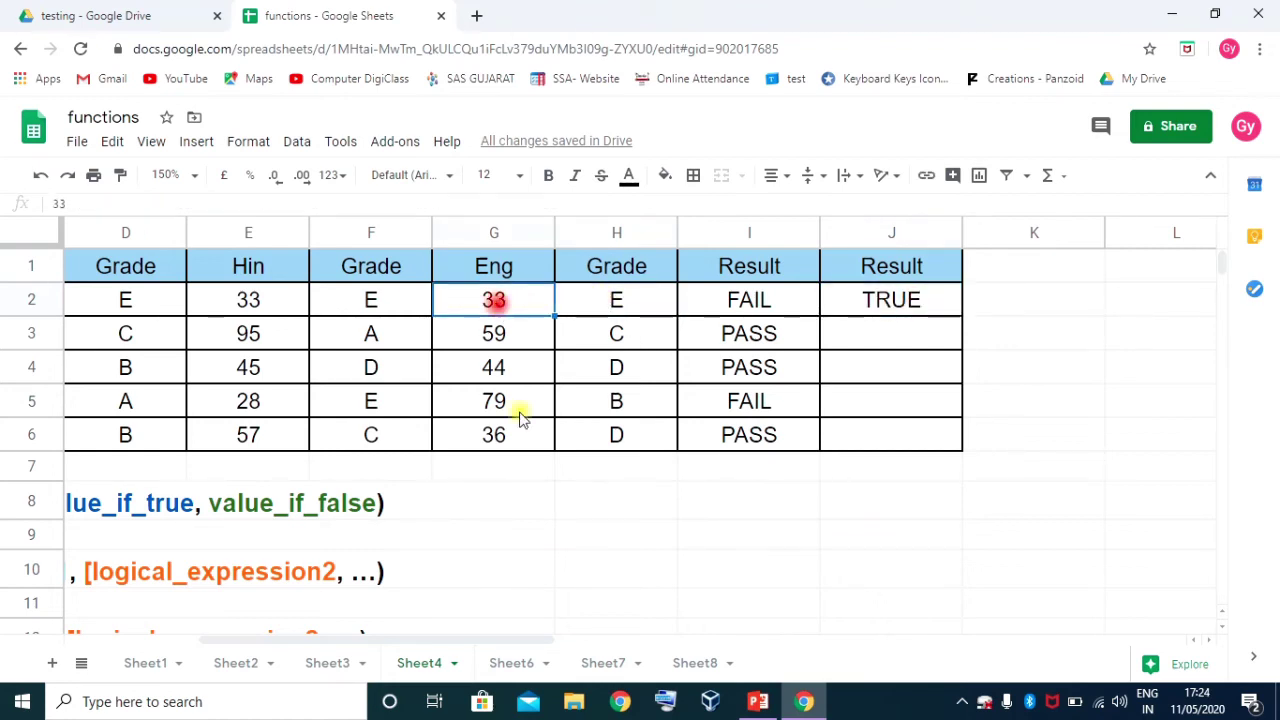
type("36")
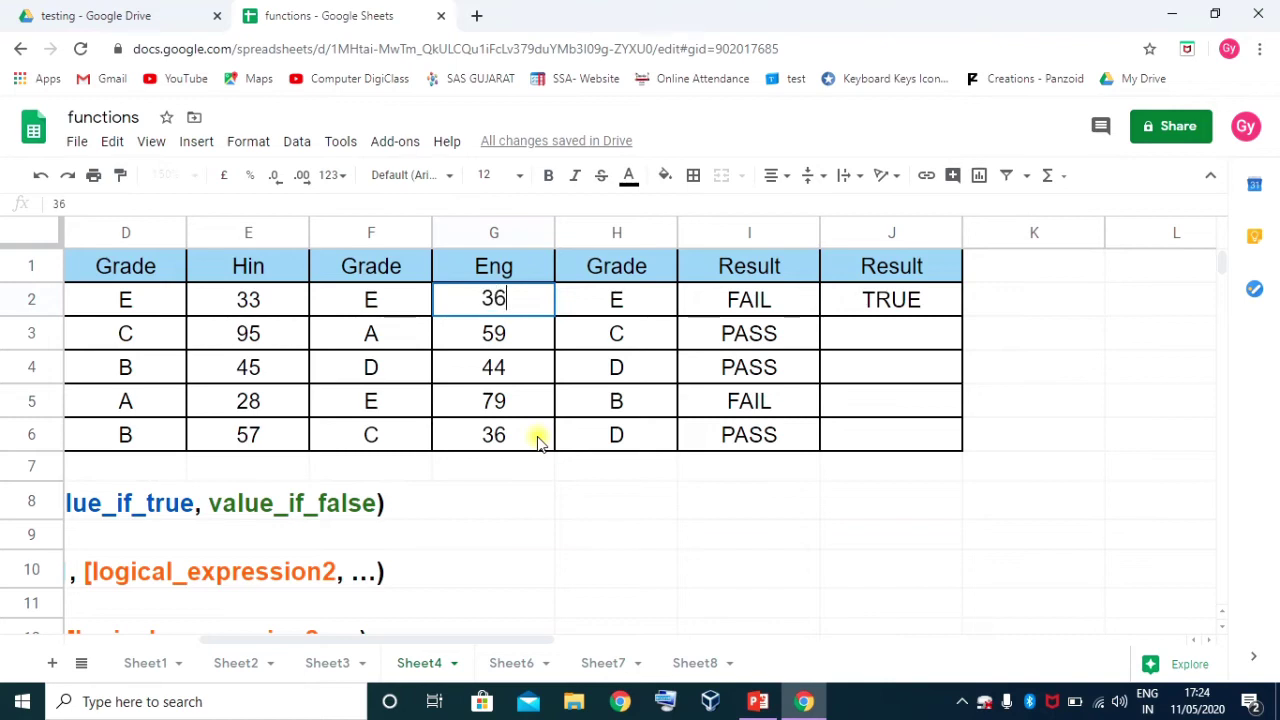
key("Return")
left_click(878, 298)
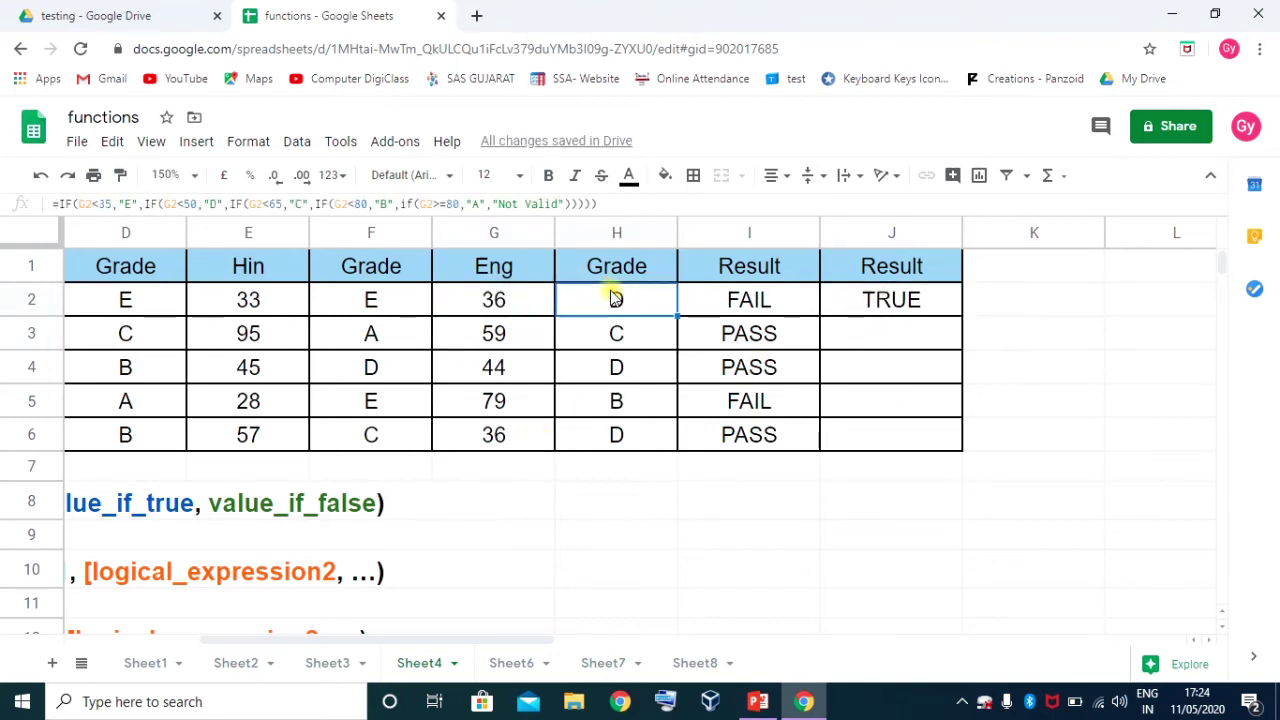
left_click(255, 300)
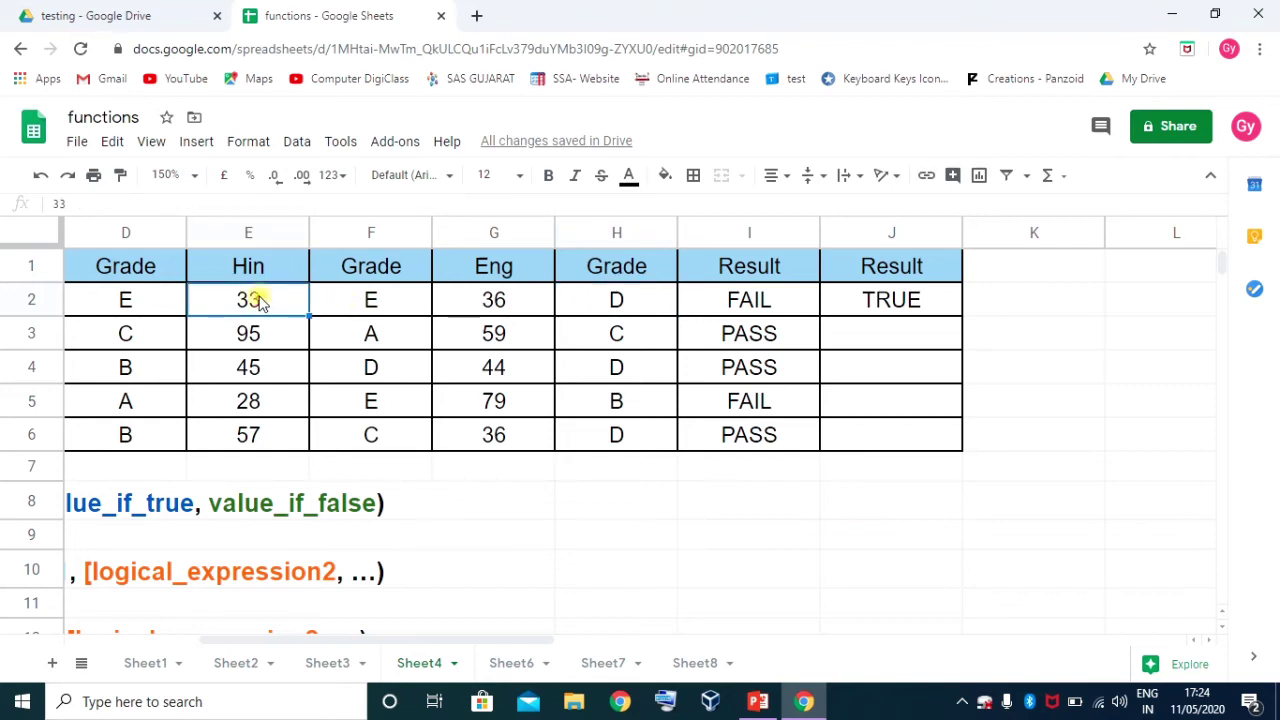
type("46")
key("Return")
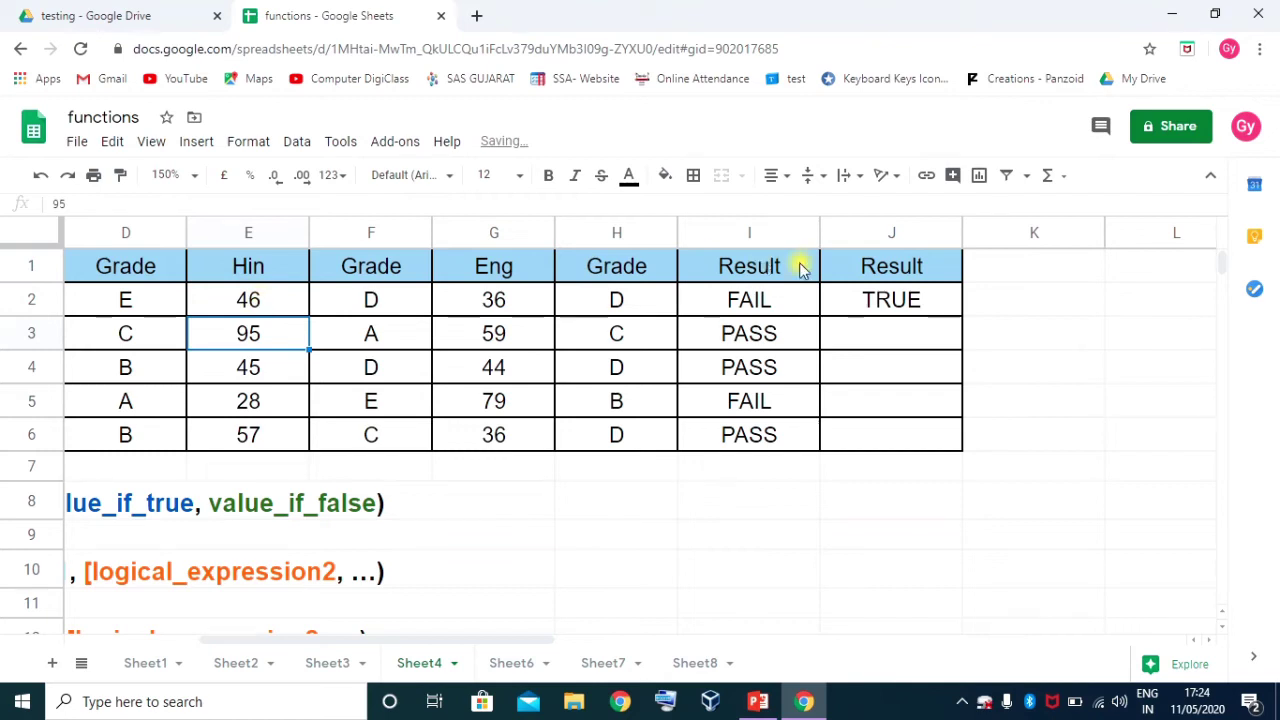
left_click(618, 302)
left_click(370, 298)
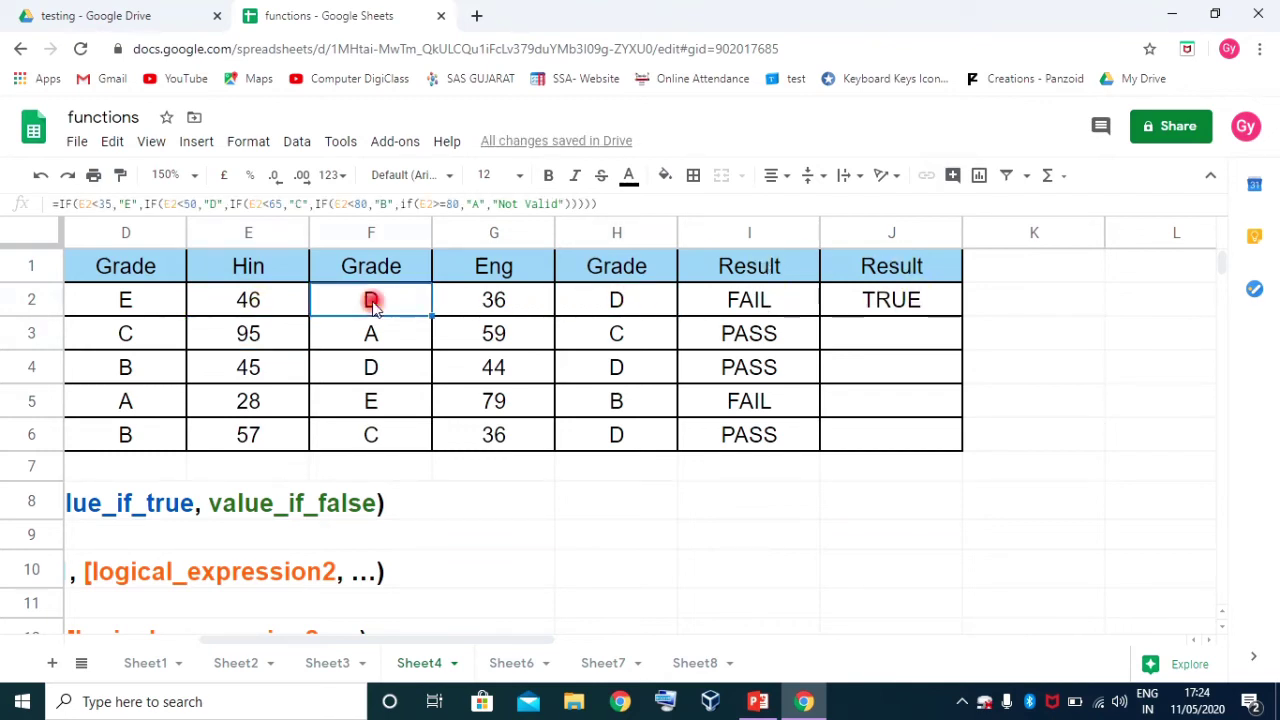
left_click(128, 292)
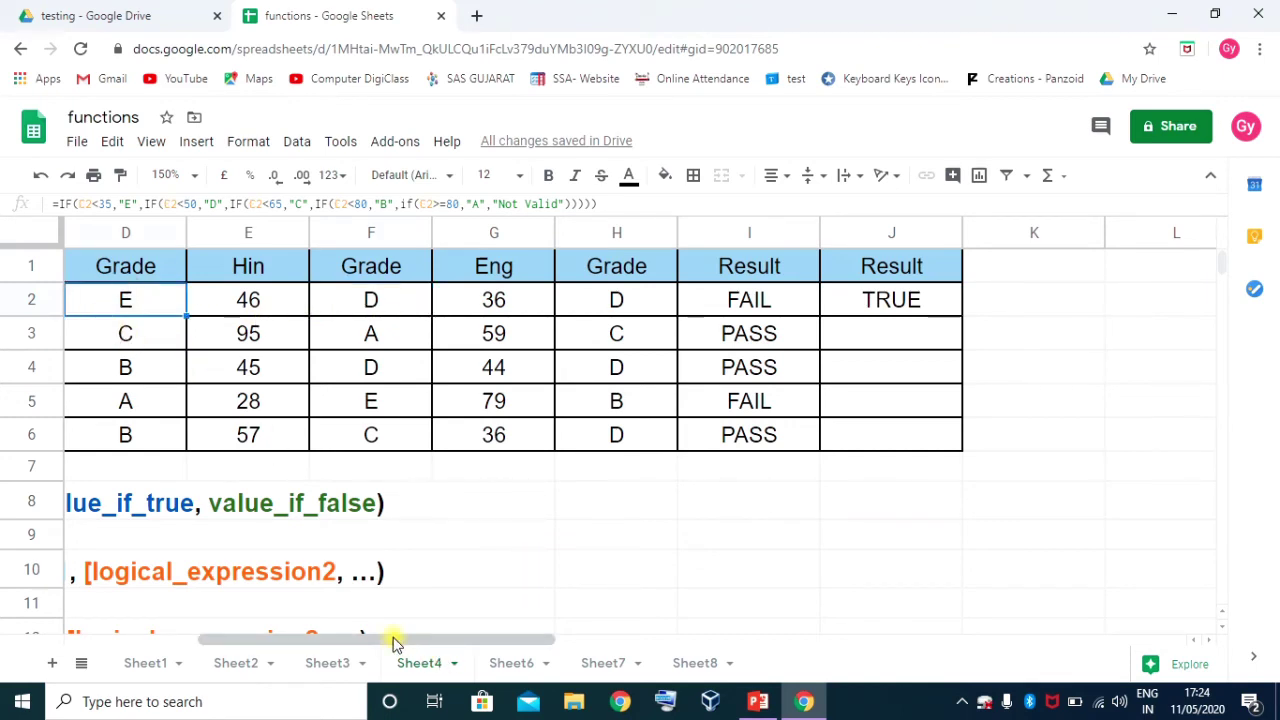
left_click_drag(391, 640, 370, 640)
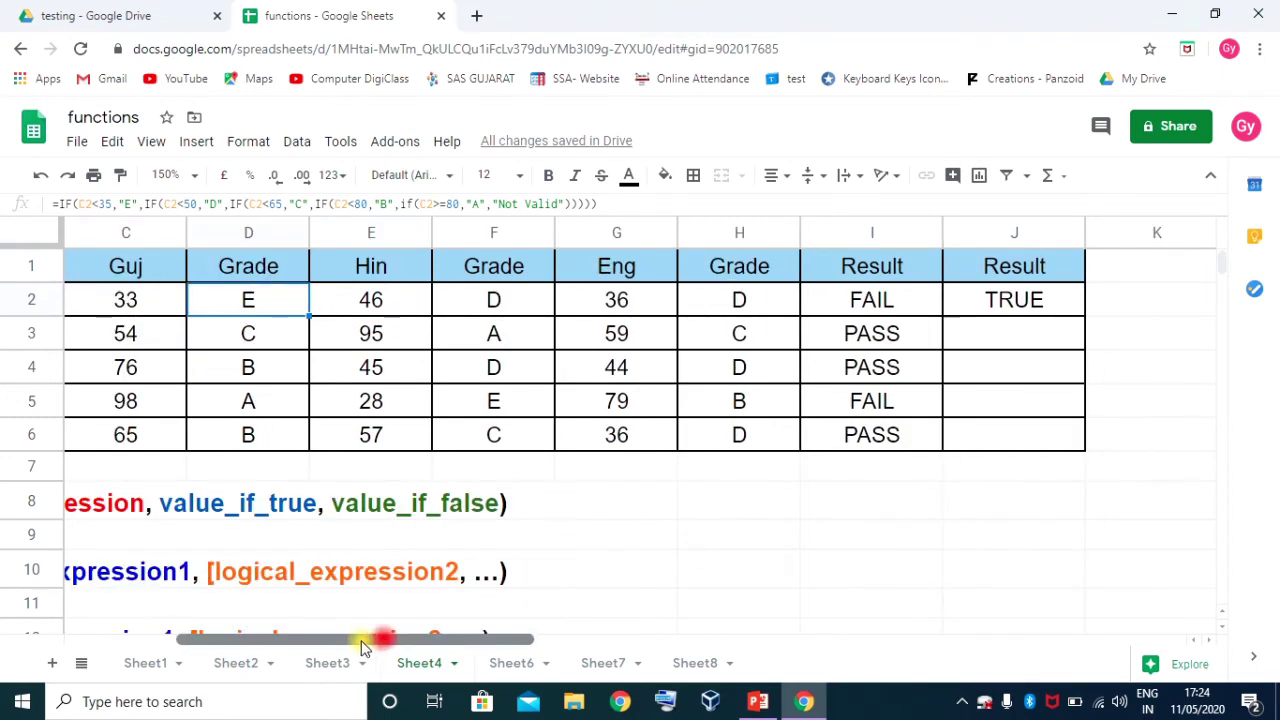
Raise the Guj mark in C2 to 40 and confirm J2's OR formula now shows FALSE
left_click(140, 302)
type("40")
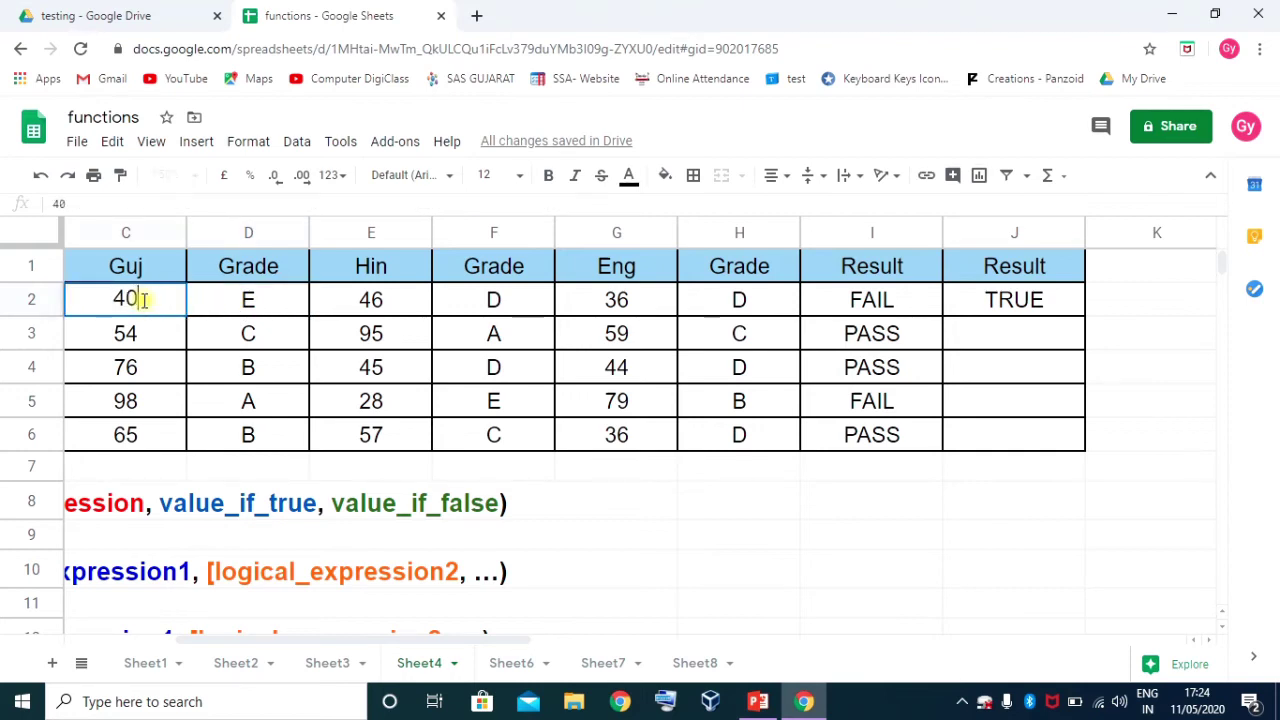
key("Return")
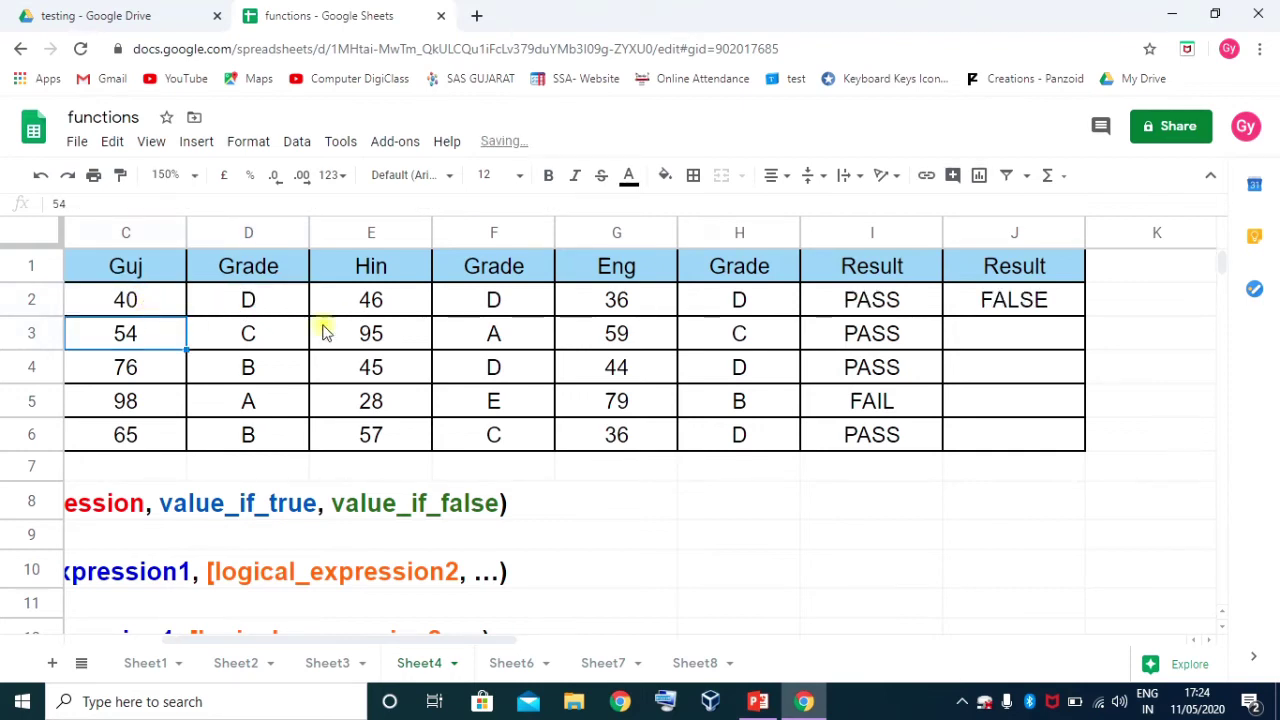
left_click(233, 302)
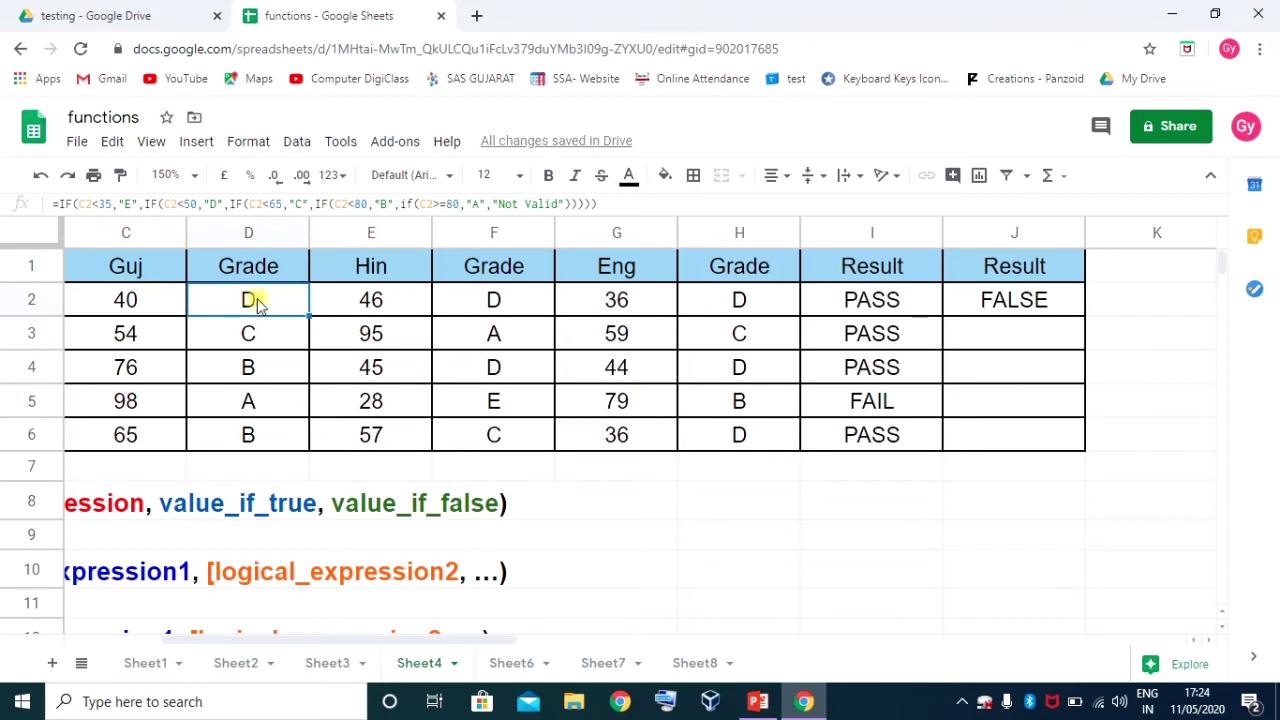
left_click(1013, 304)
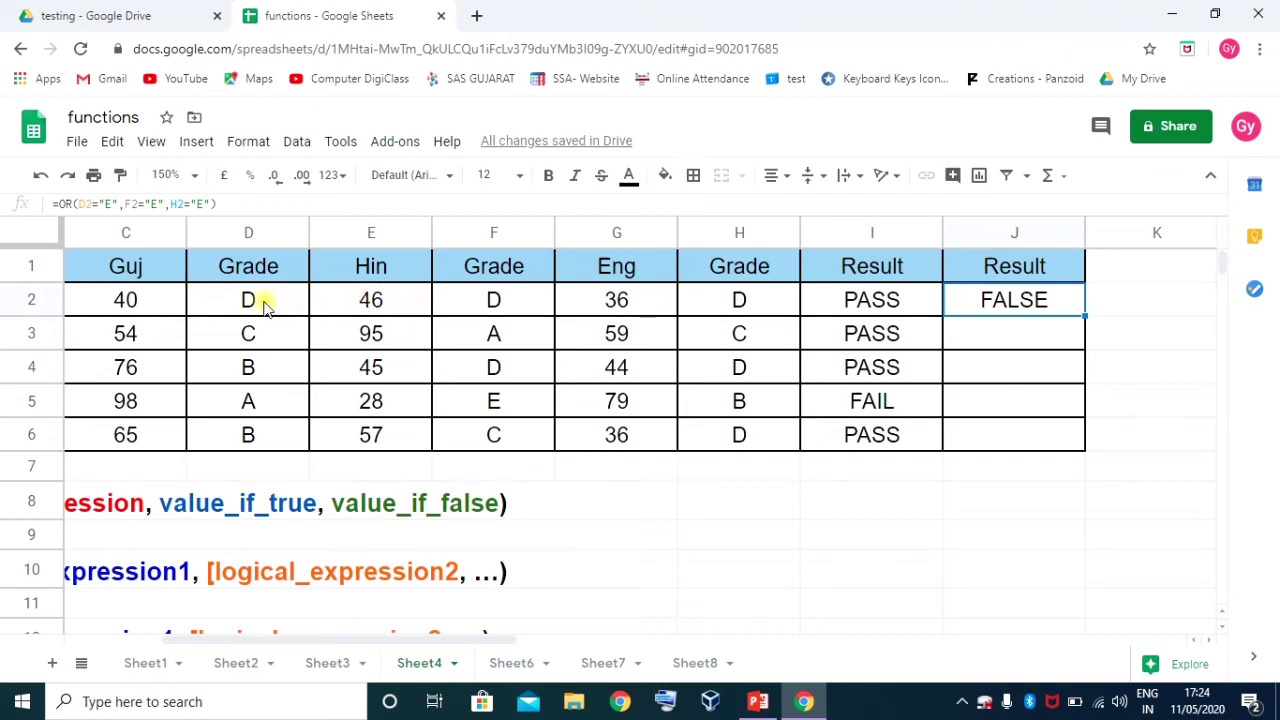
left_click(249, 305)
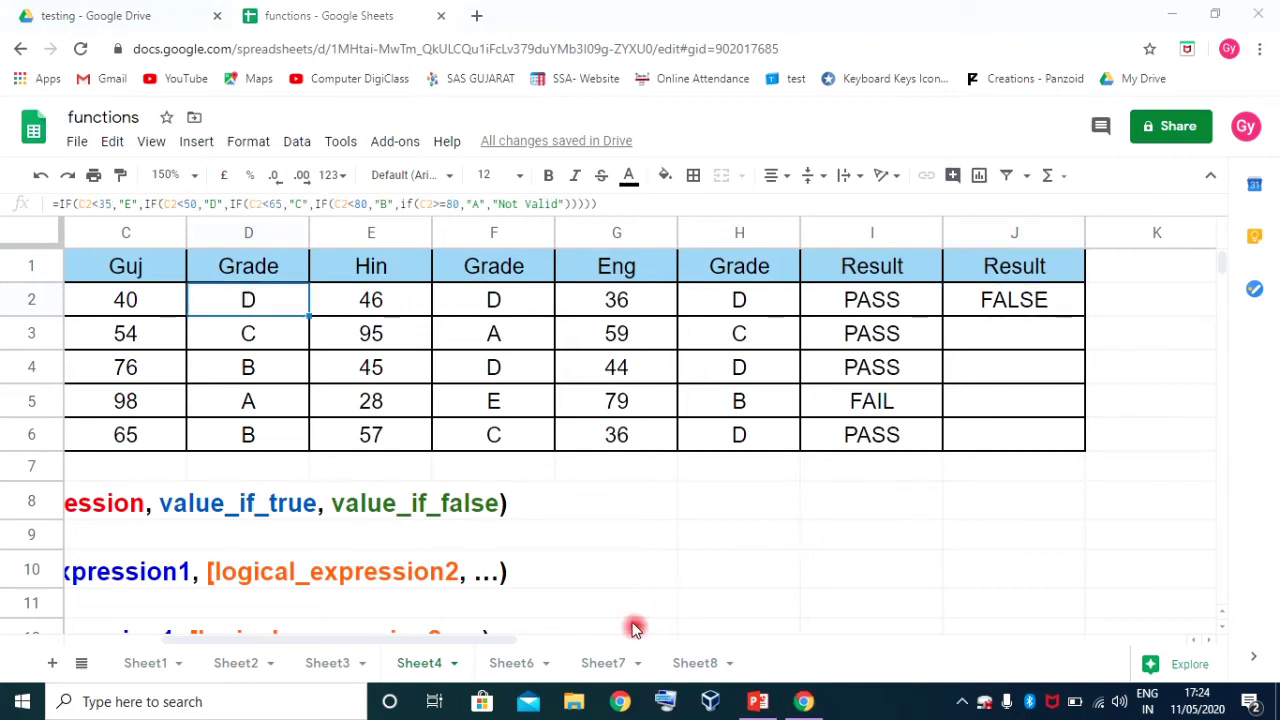
left_click(986, 310)
left_click_drag(238, 204, 58, 204)
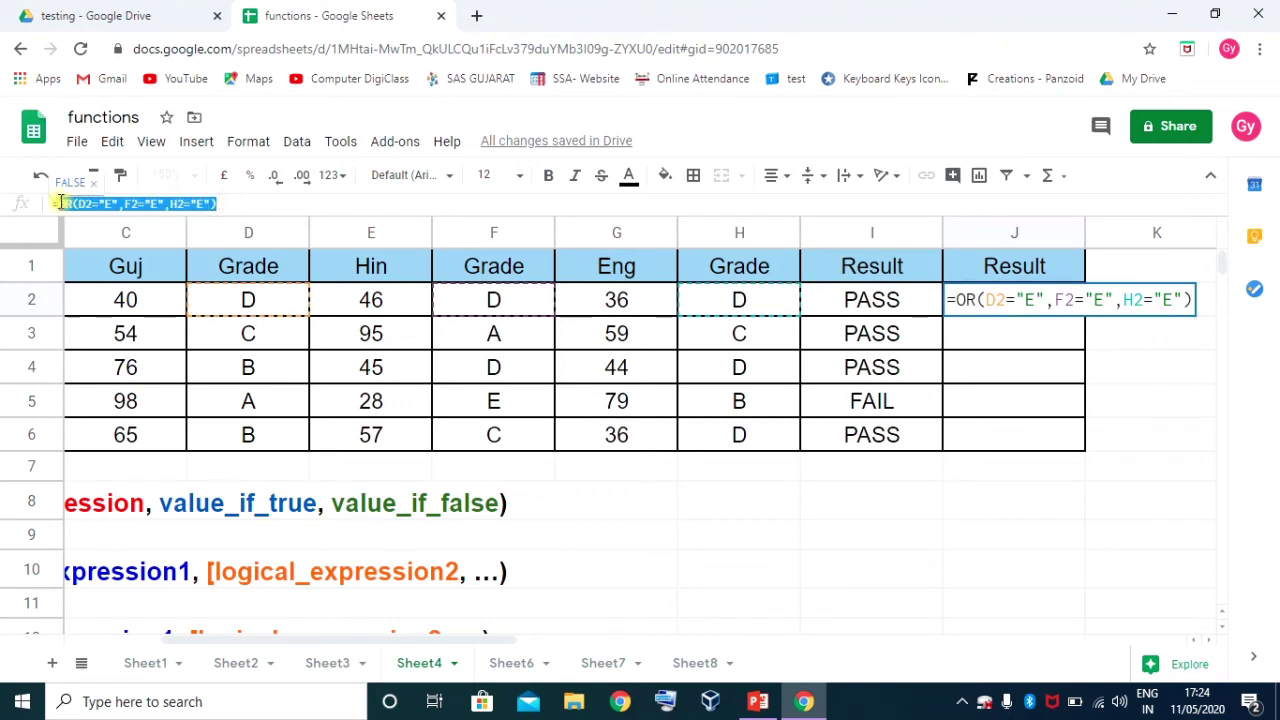
key("Return")
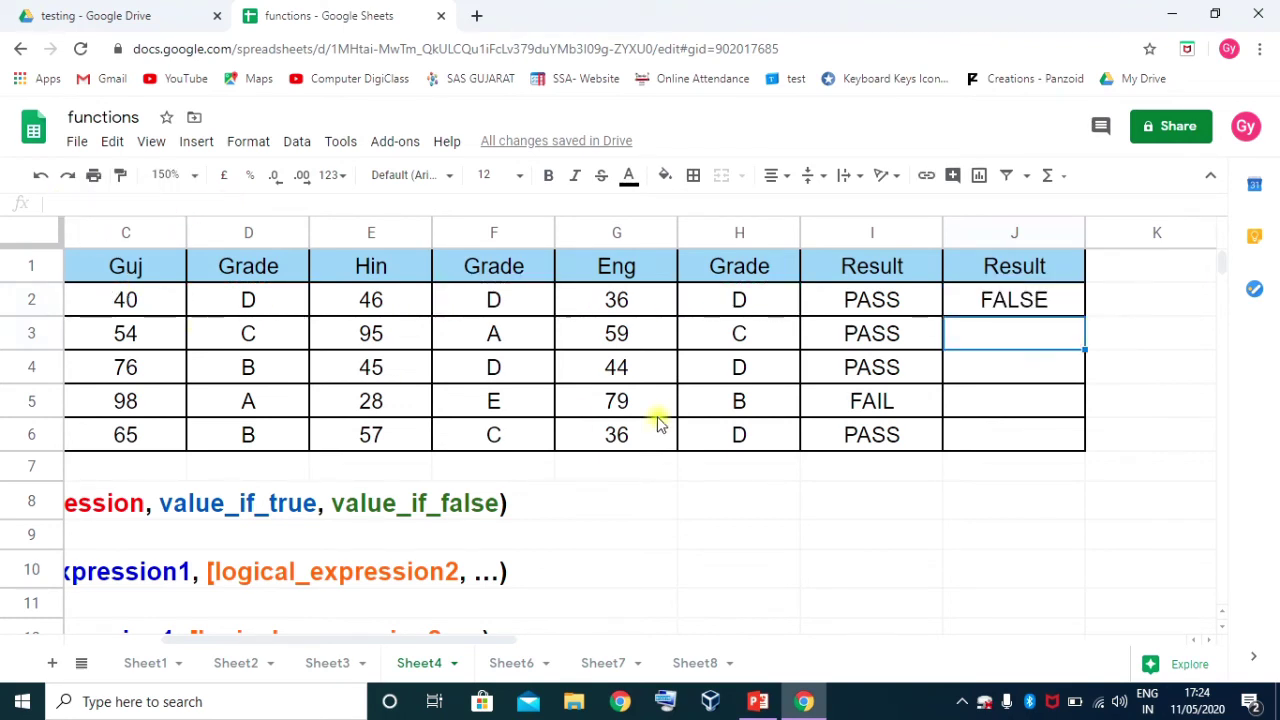
left_click(1020, 310)
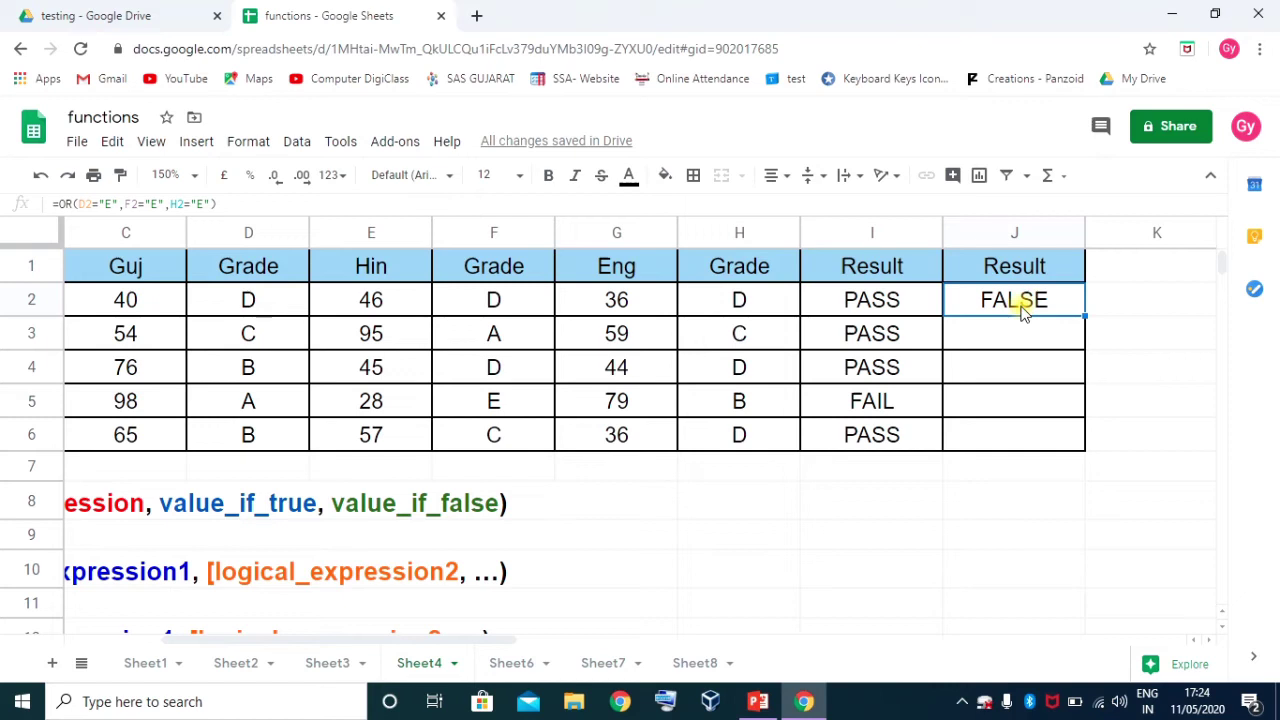
Start an IF formula in J2 with the condition OR(D2="E",F2="E",H2="E")
type("=if")
key("Return")
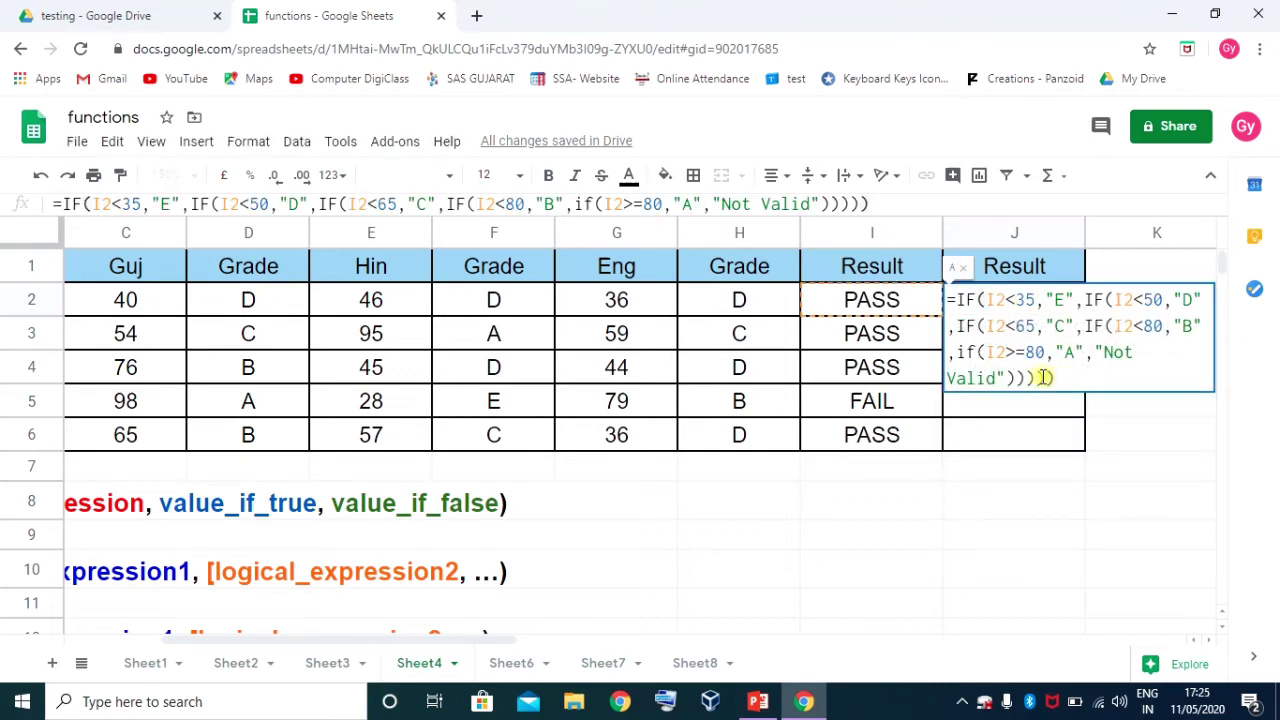
left_click_drag(1049, 377, 985, 302)
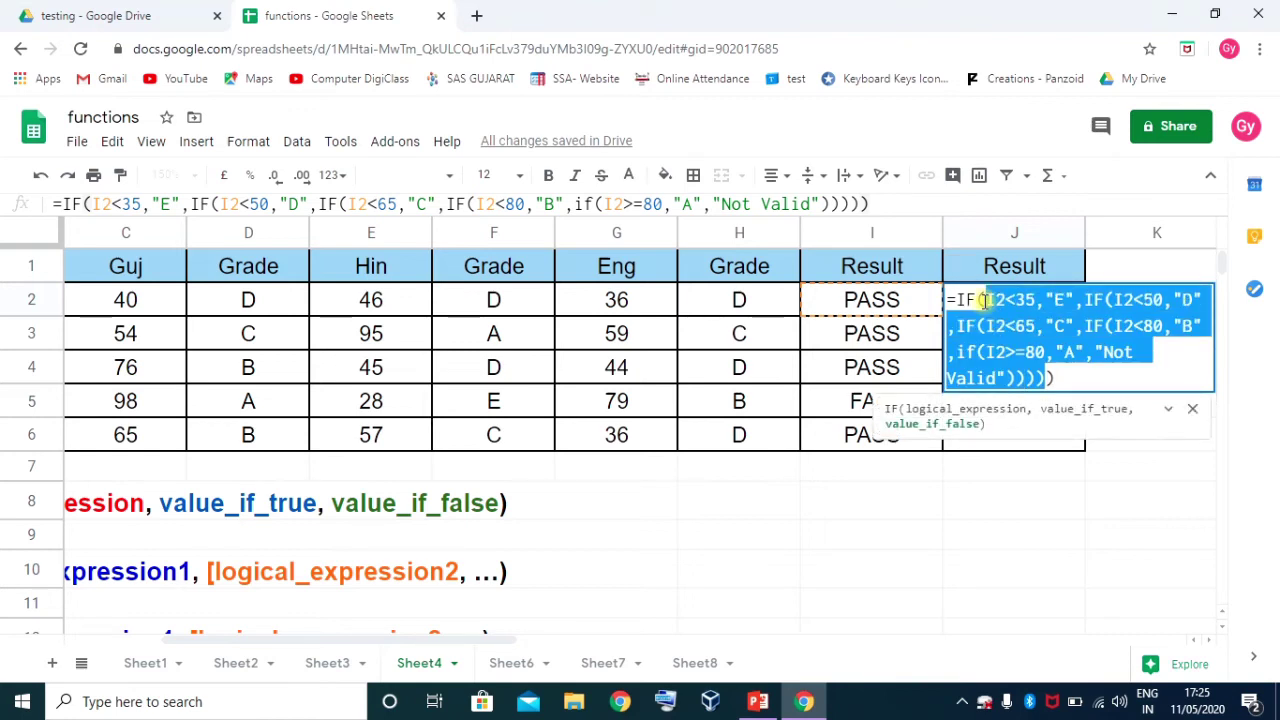
key("BackSpace")
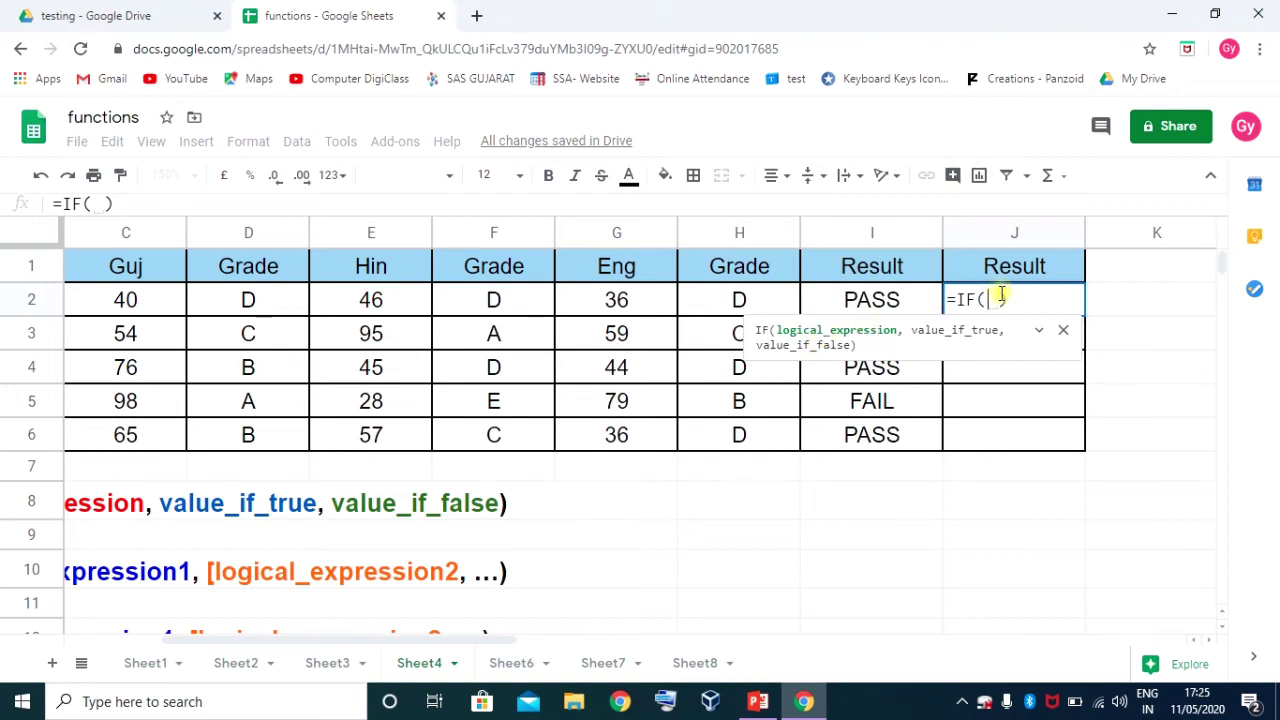
type("OR(D2=\"E\",F2=\"E\",H2=\"E\")")
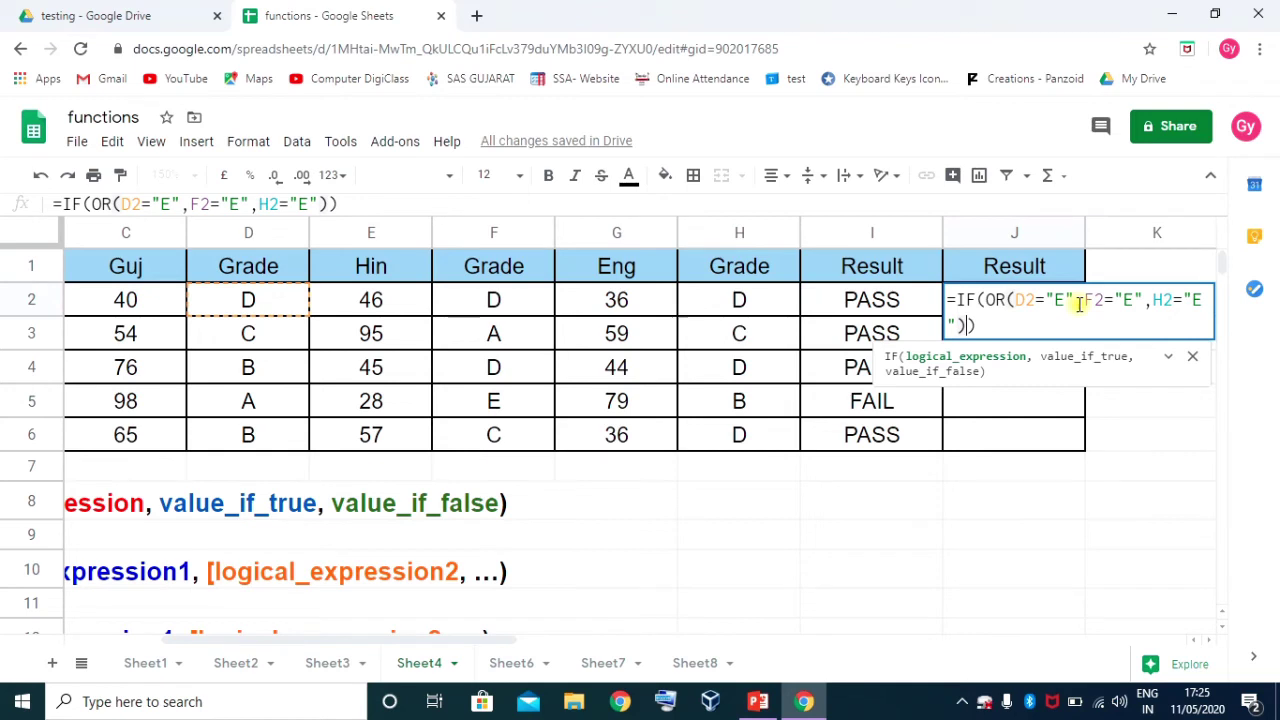
Give the IF formula the results "FAIL" and "PASS", so J2 reads PASS
type(",")
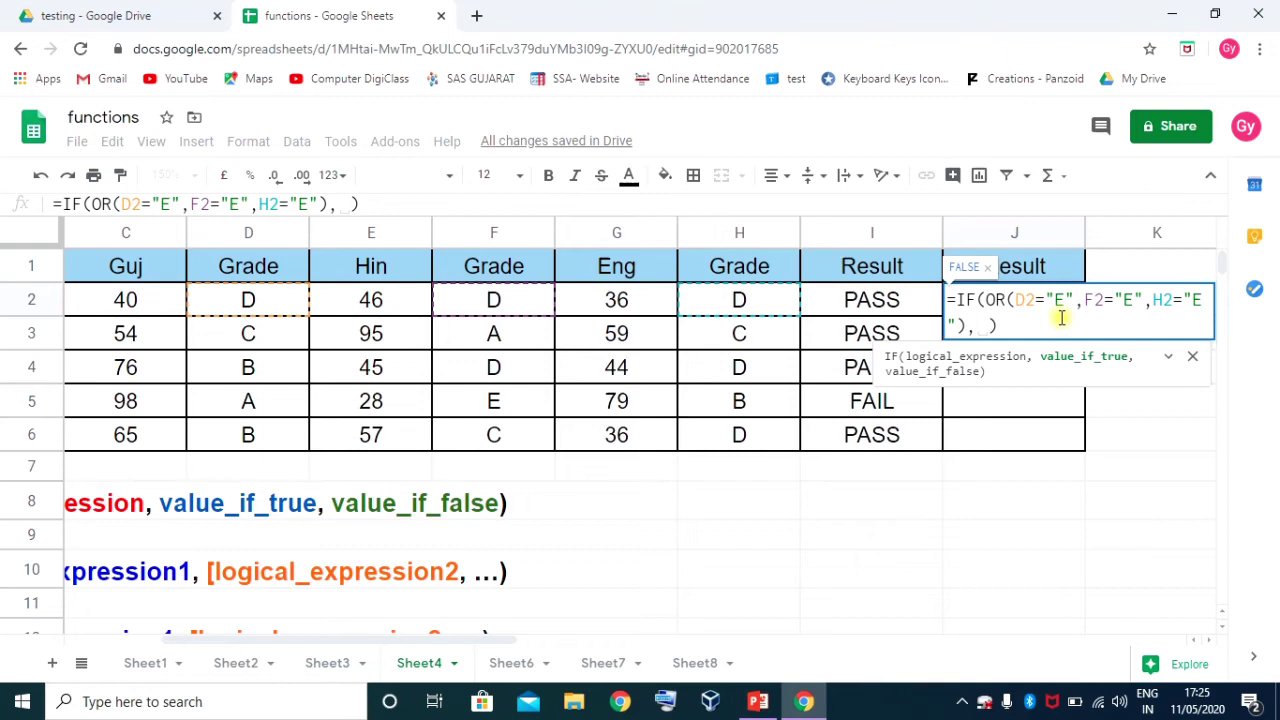
key("BackSpace")
type("\"FAIL\"")
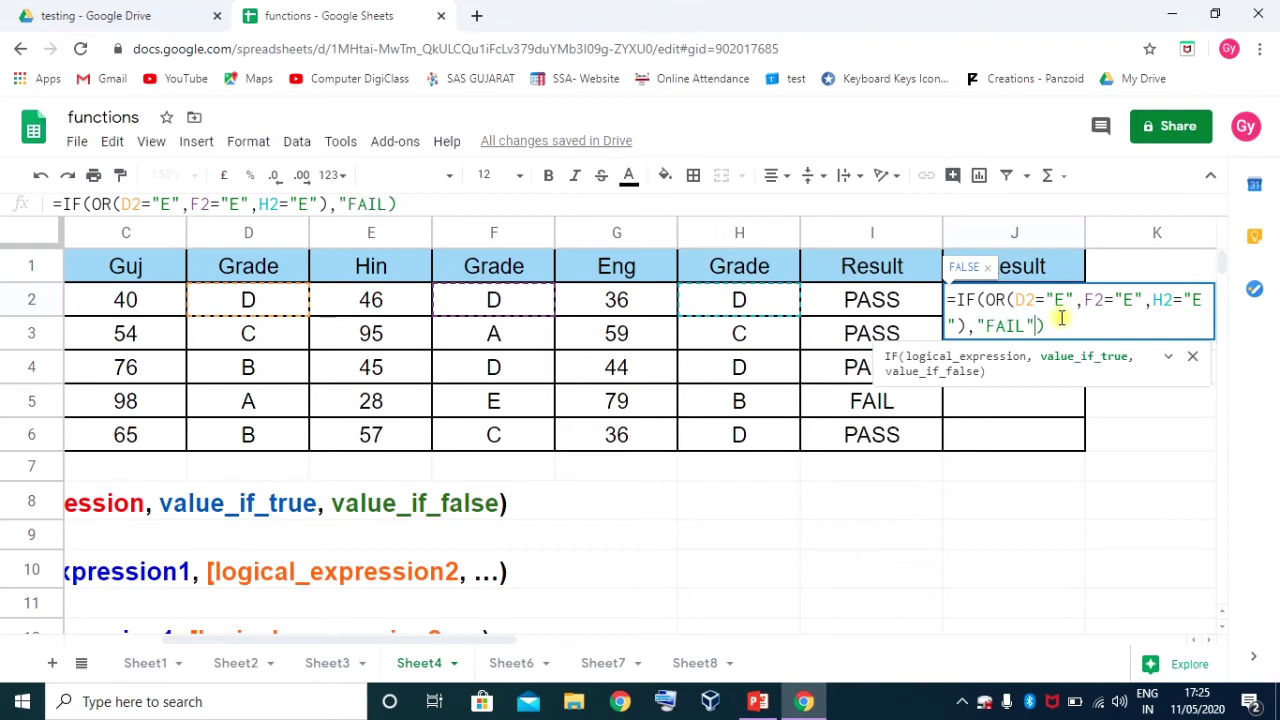
type(",")
key("BackSpace")
type("\"P")
key("Caps_Lock")
type("ass")
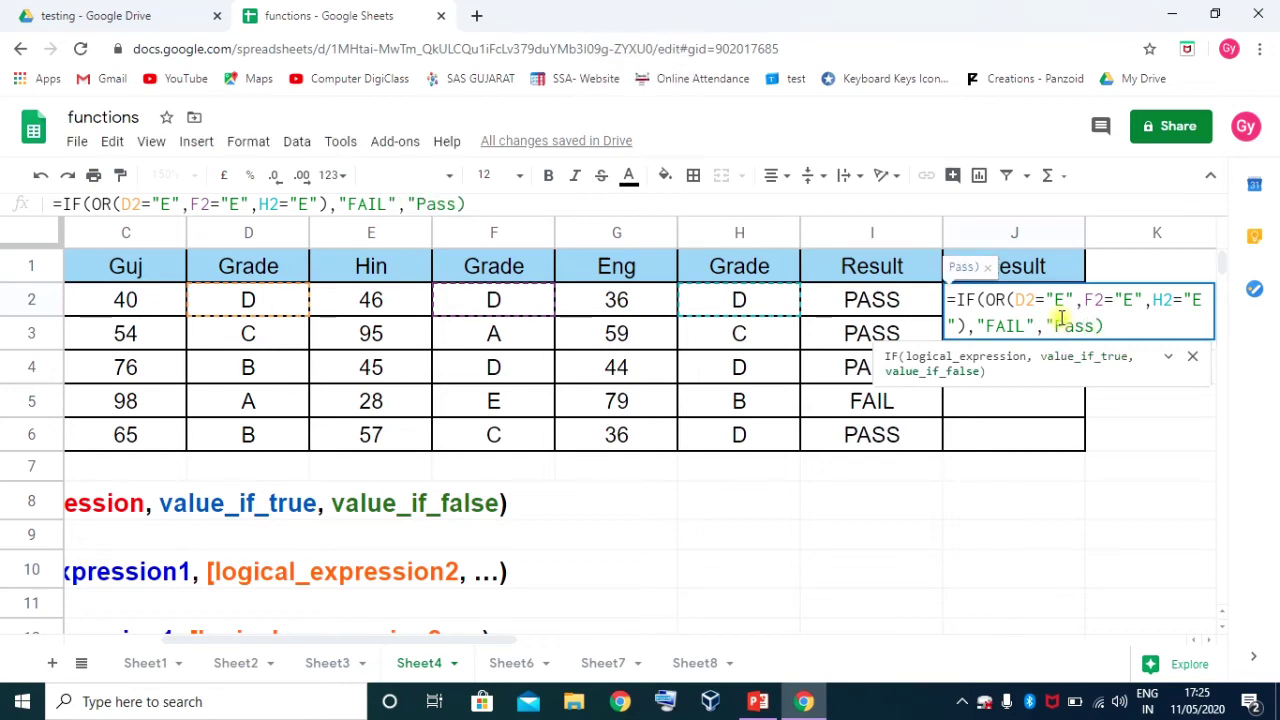
key("BackSpace")
key("BackSpace")
key("BackSpace")
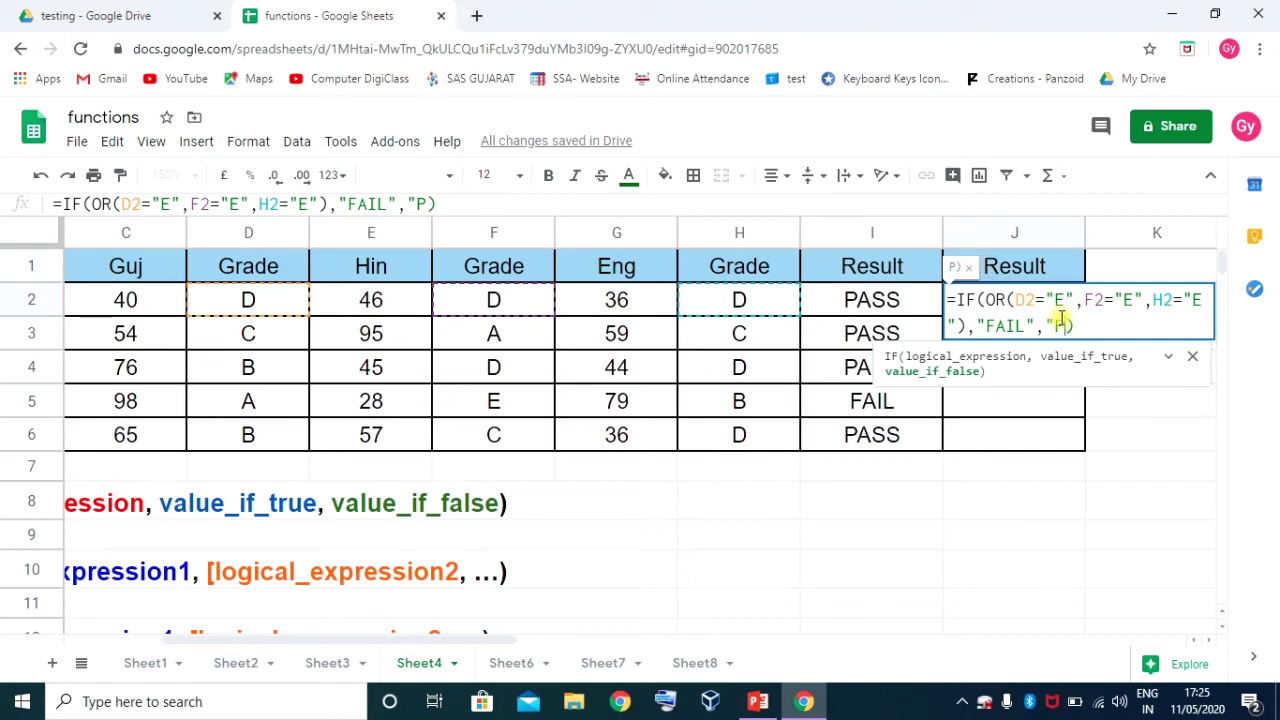
key("Caps_Lock")
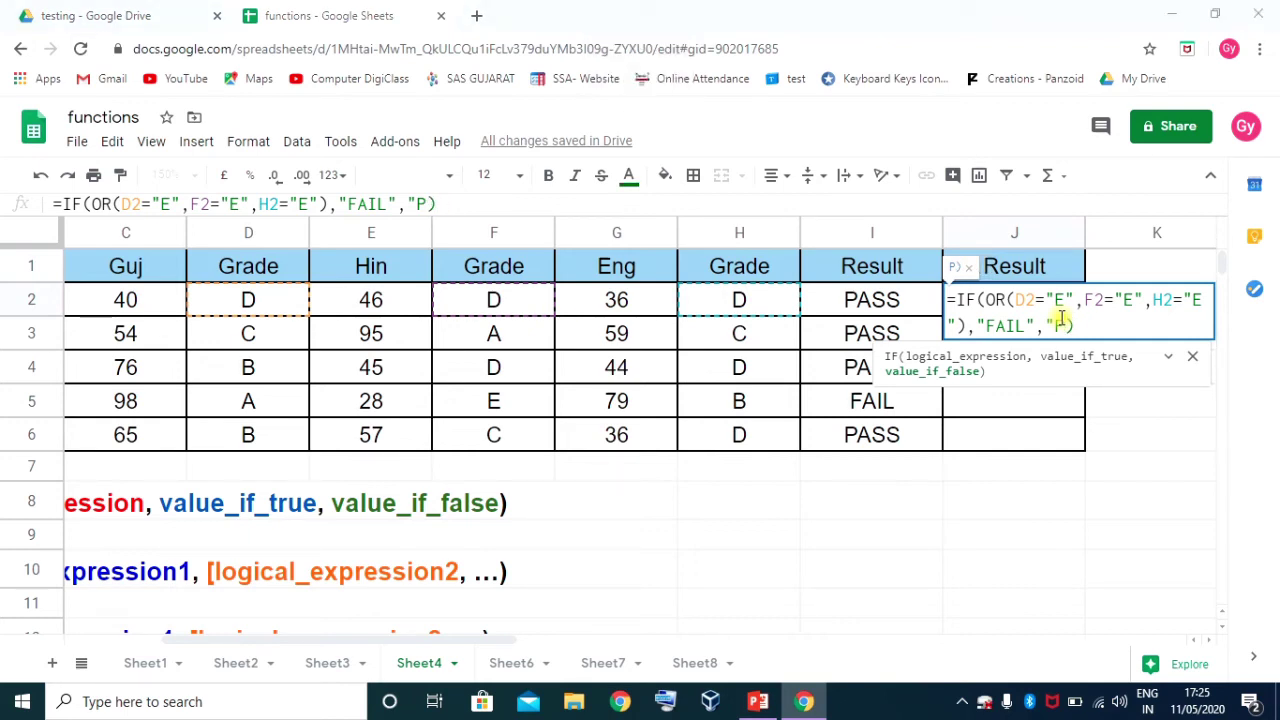
type("ASS\"")
key("Return")
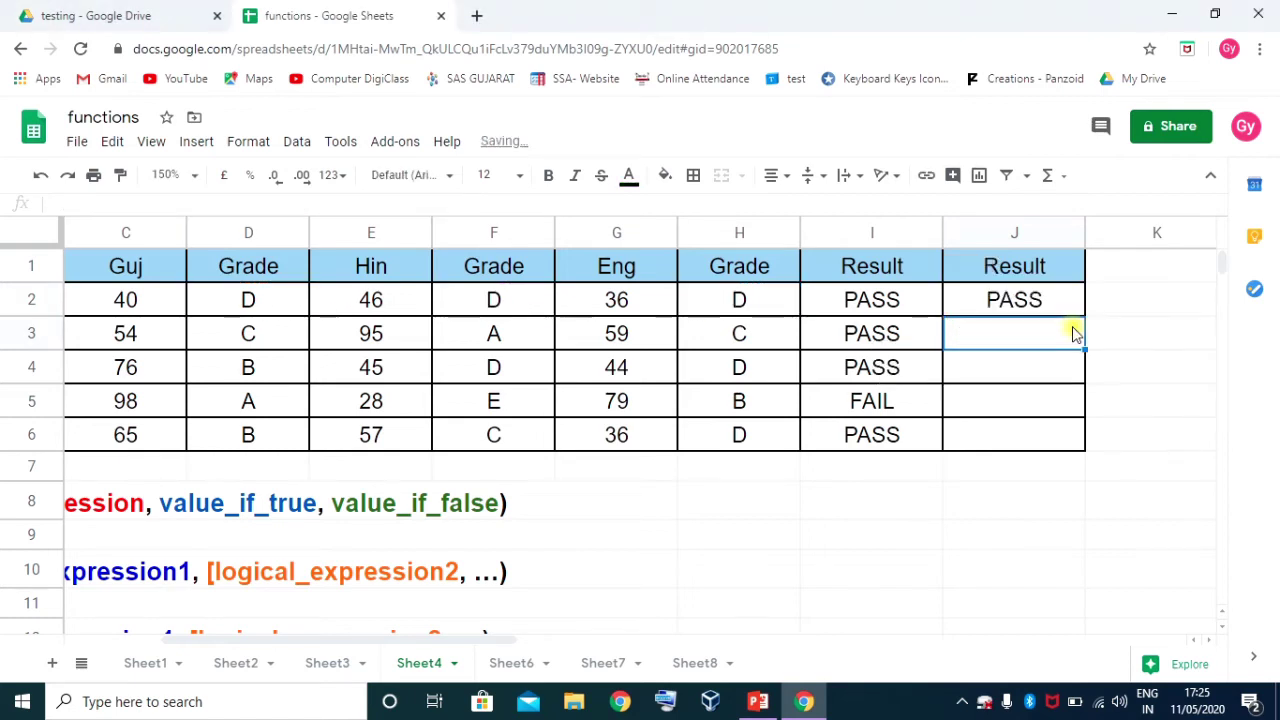
left_click(985, 300)
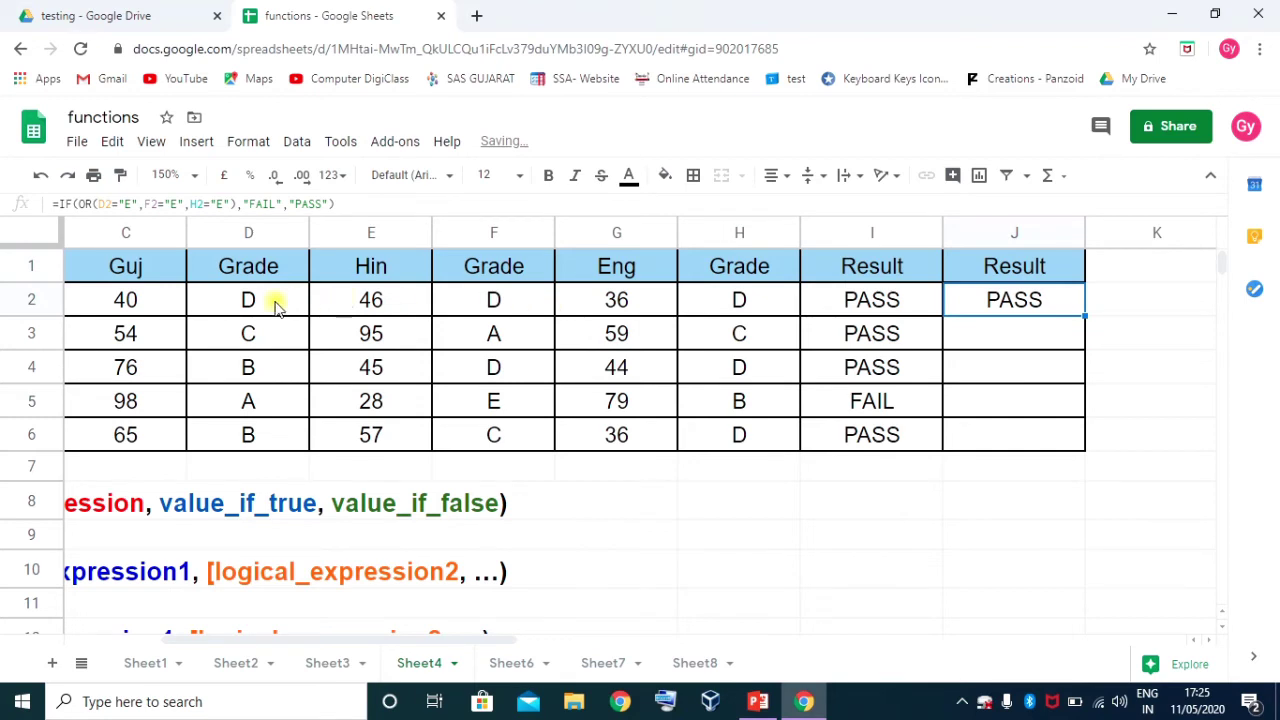
Lower the Hin mark in E2 to 33
left_click_drag(457, 638, 432, 645)
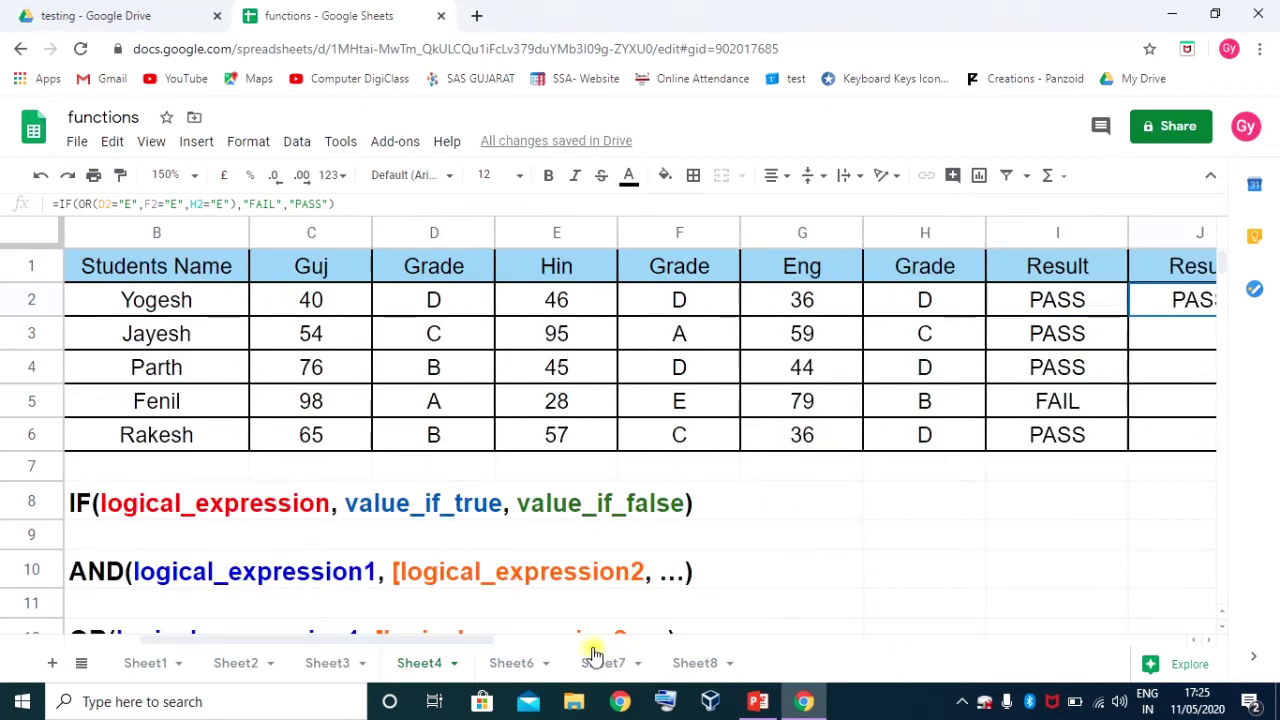
left_click_drag(471, 645, 508, 641)
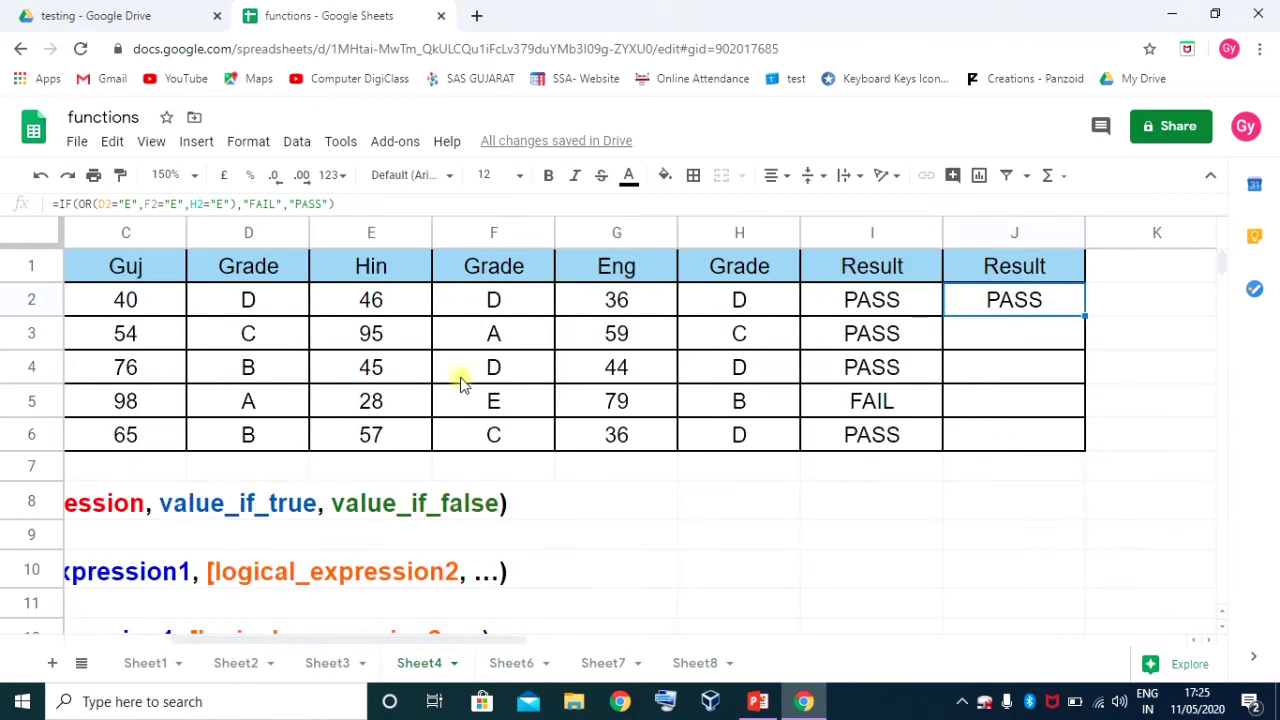
left_click(395, 304)
type("33")
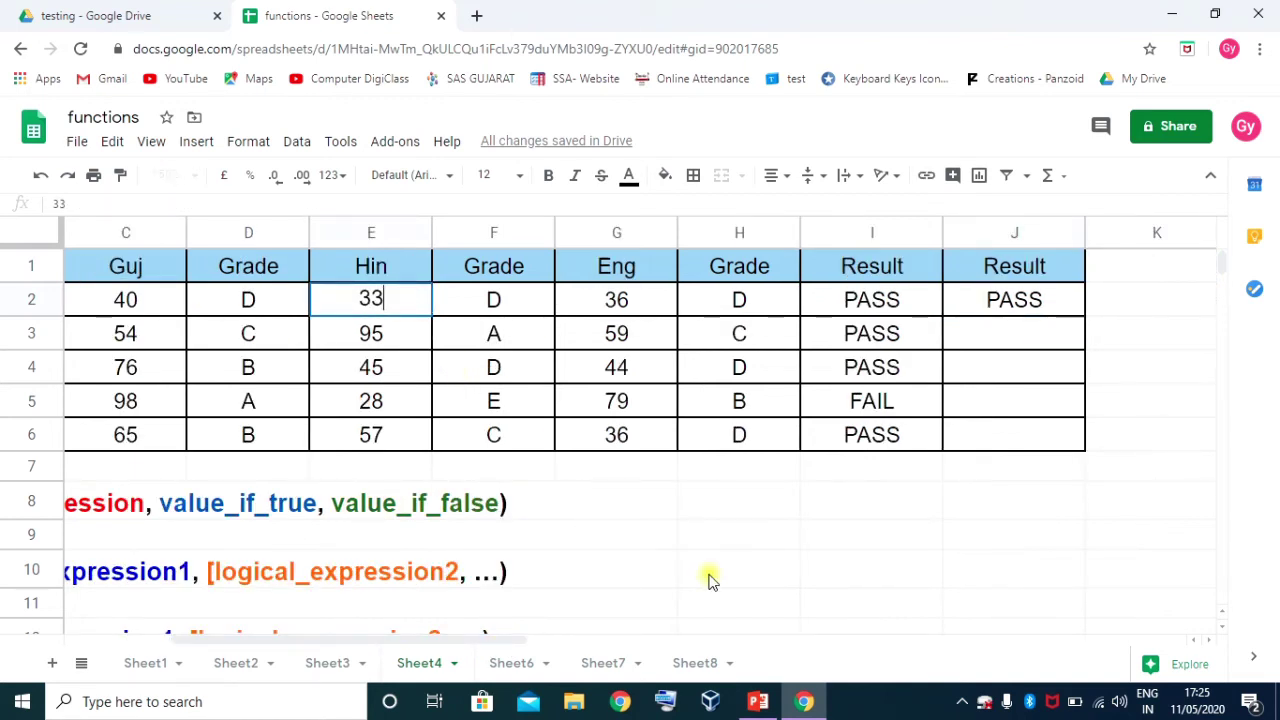
key("Return")
Fill J2's PASS/FAIL formula down through J6
left_click(1020, 296)
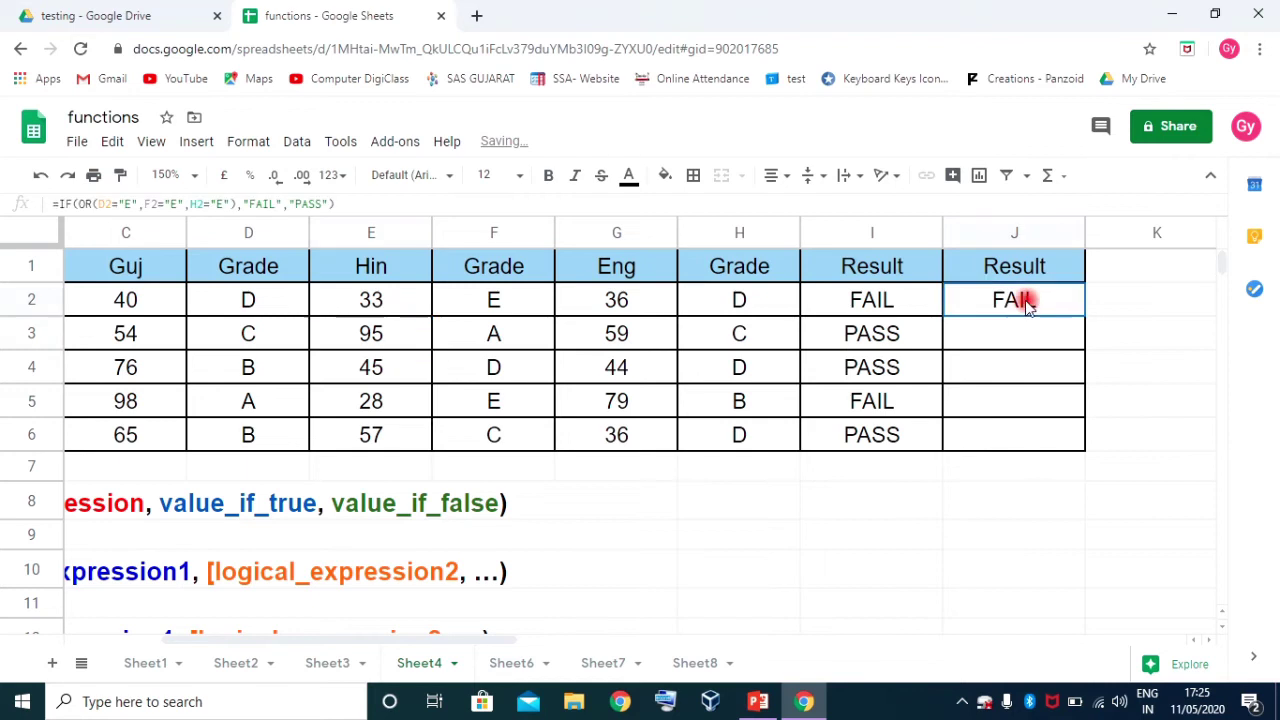
left_click_drag(1084, 314, 1076, 448)
left_click(1027, 405)
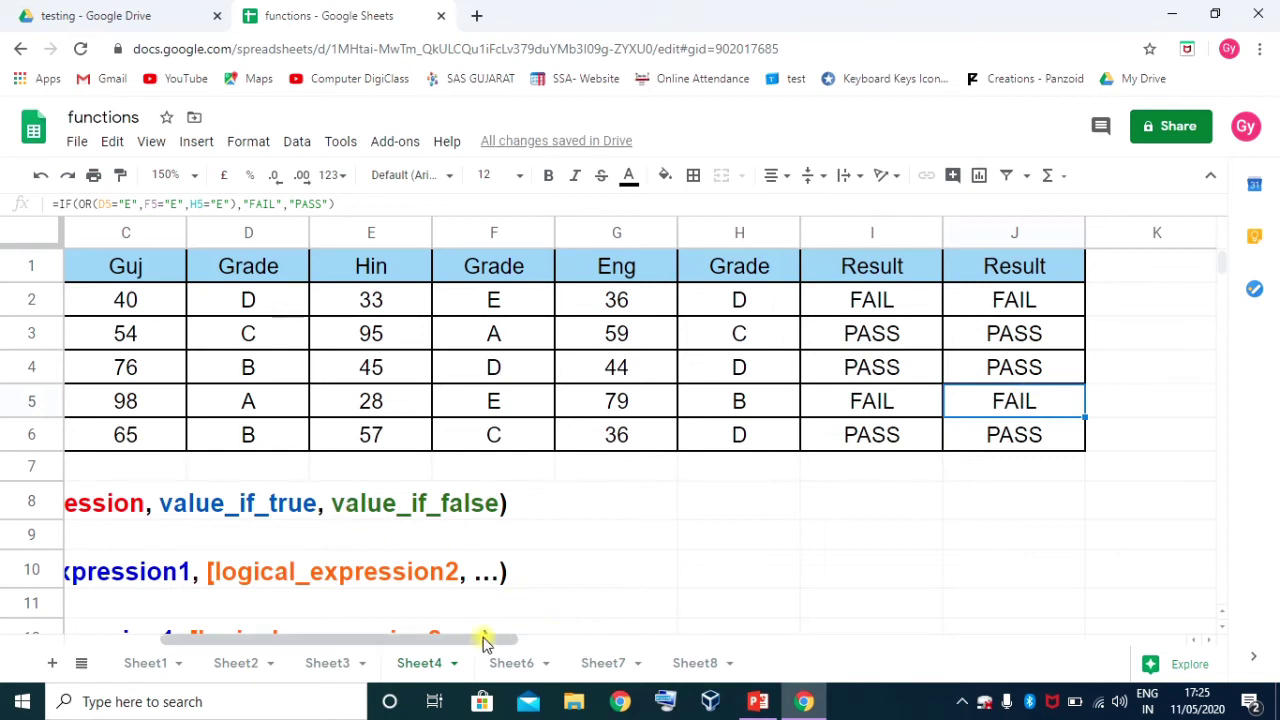
left_click_drag(486, 640, 408, 640)
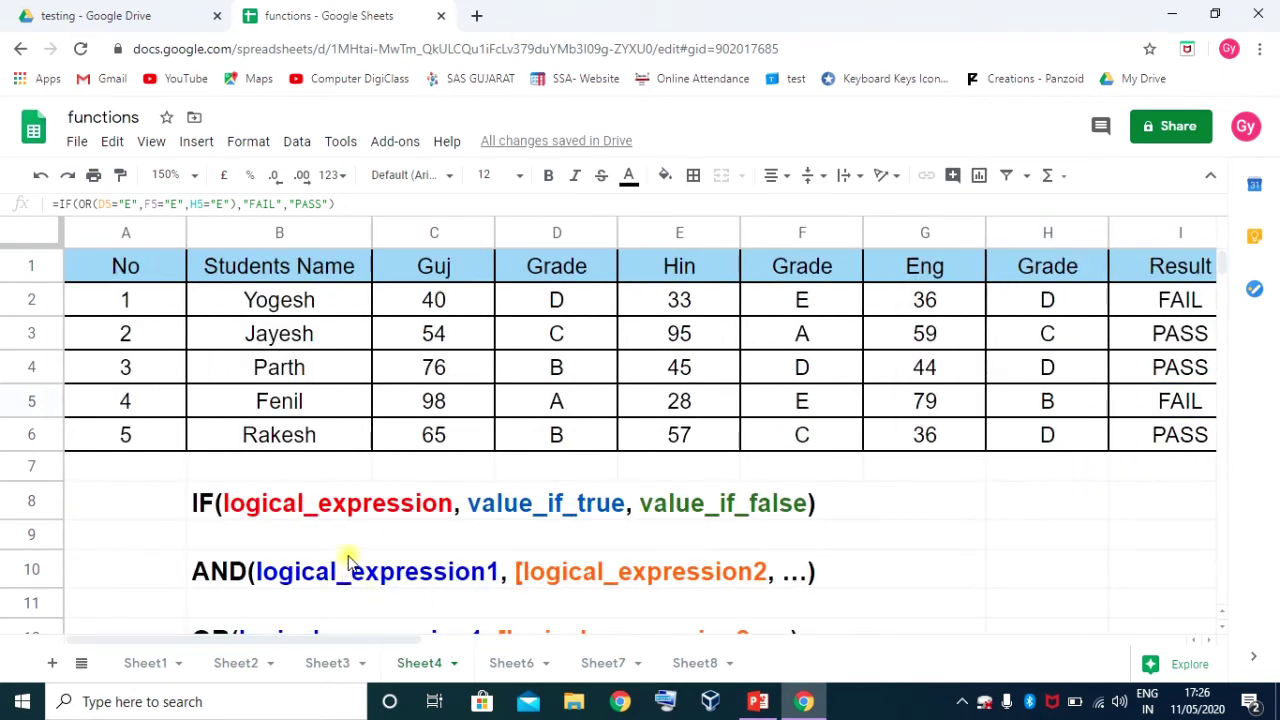
scroll(350, 560, "down", 1)
left_click(298, 576)
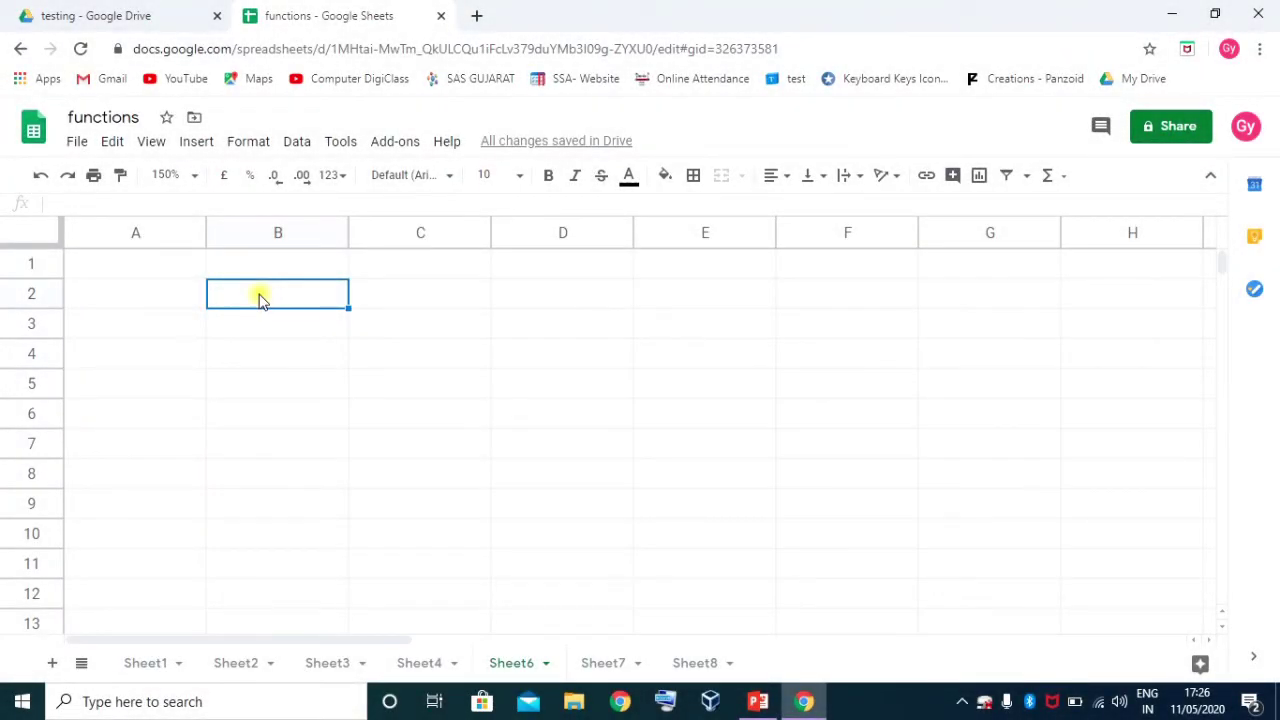
Enter the formula =TRUE() in cell B2 of Sheet6
type("=true")
key("Tab")
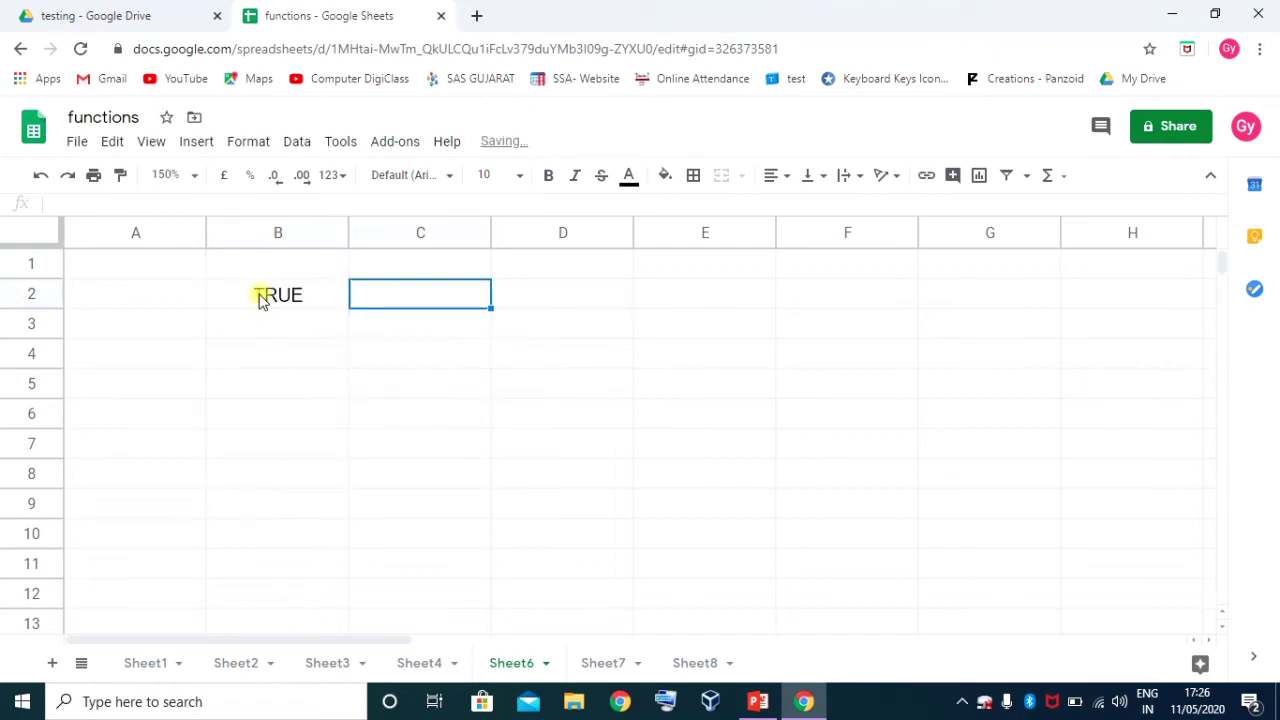
left_click(259, 300)
key("Delete")
type("=tru")
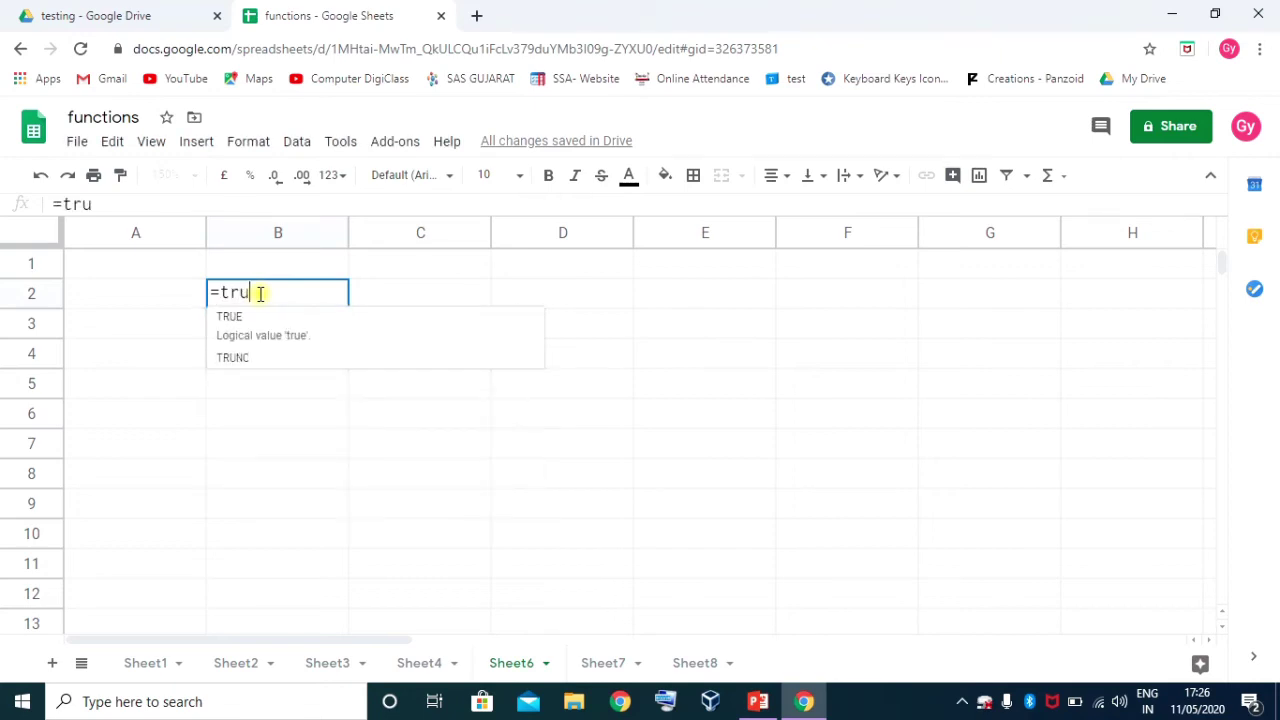
key("Tab")
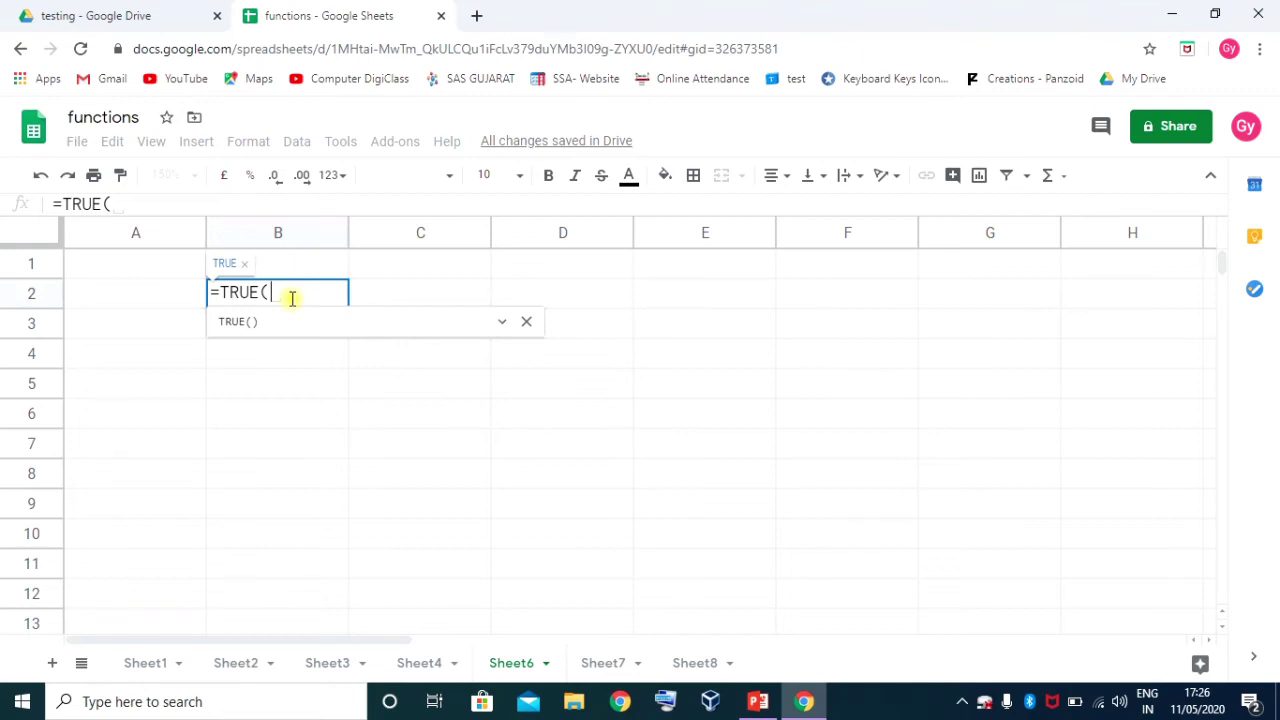
type(")")
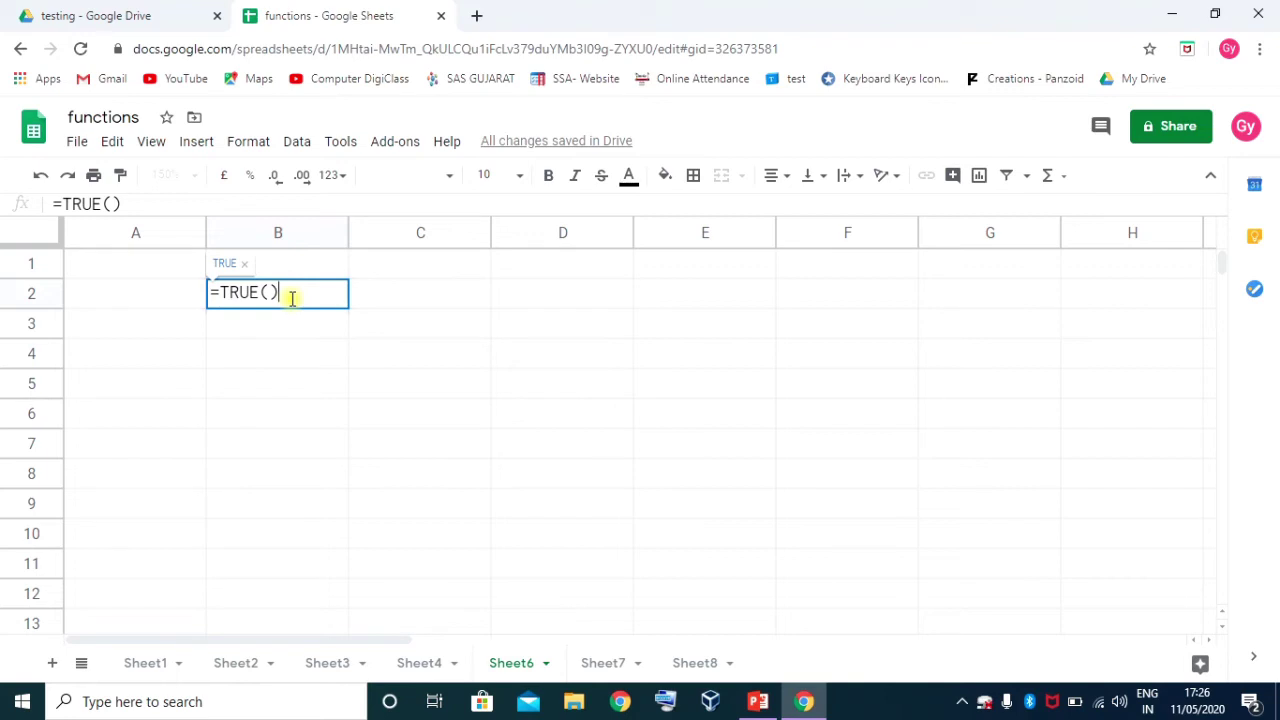
key("Return")
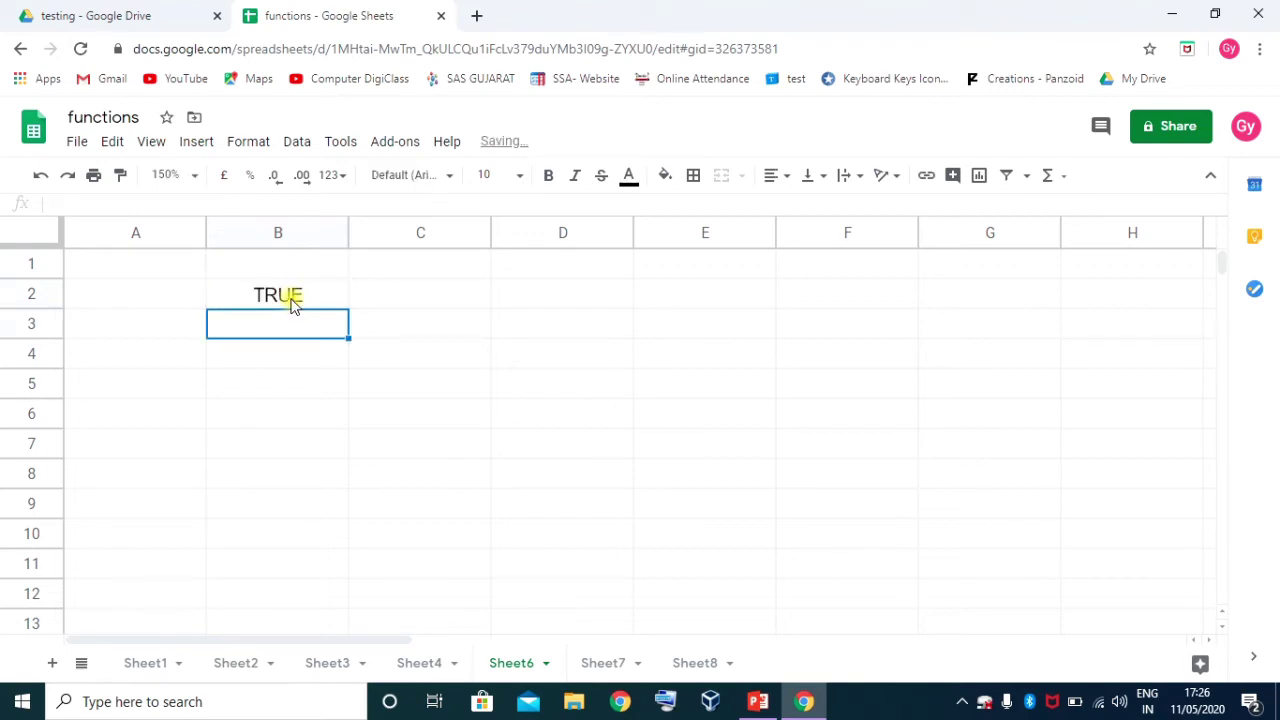
left_click(278, 303)
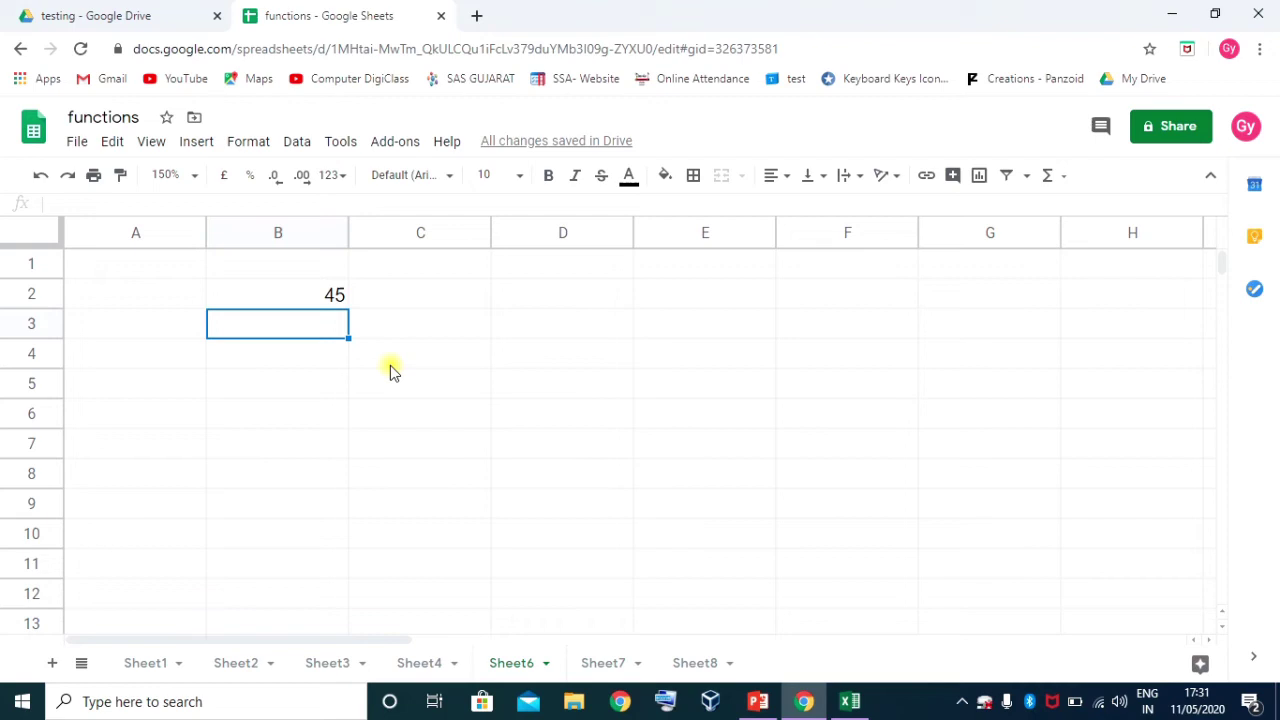
Enter =IF(B2<50,TRUE(),FALSE()) in B3
type("=")
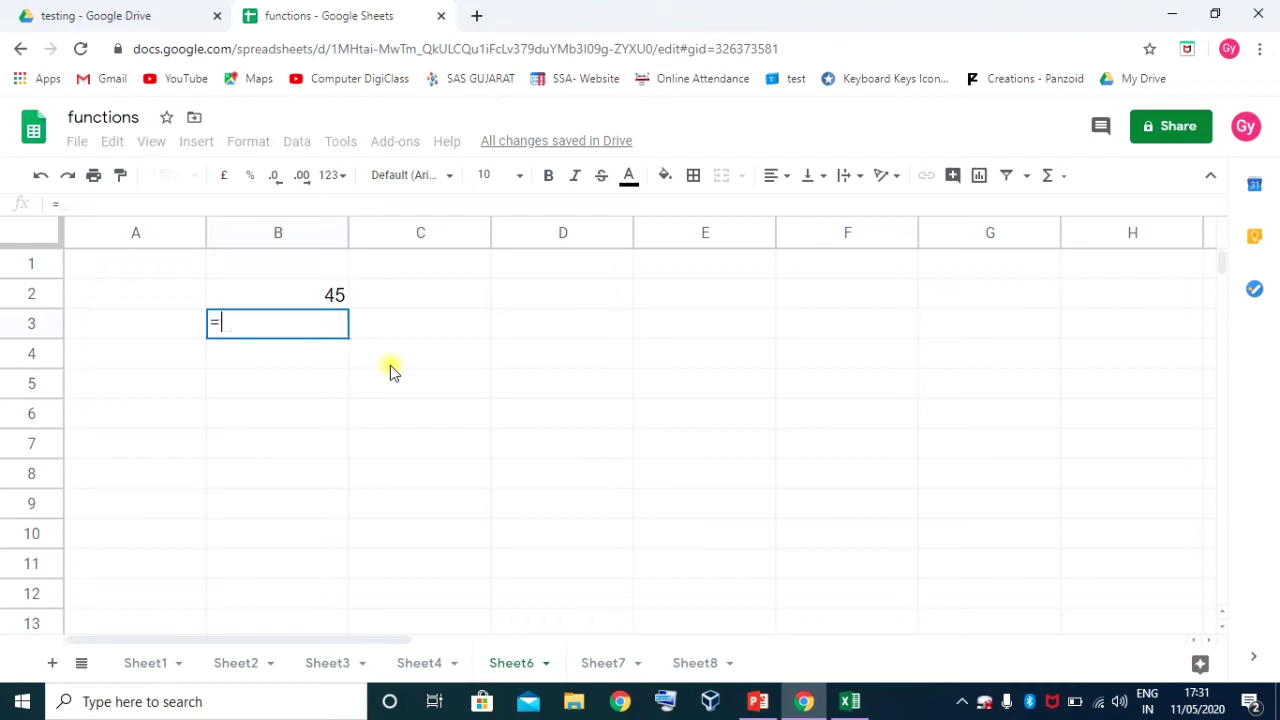
type("IF(")
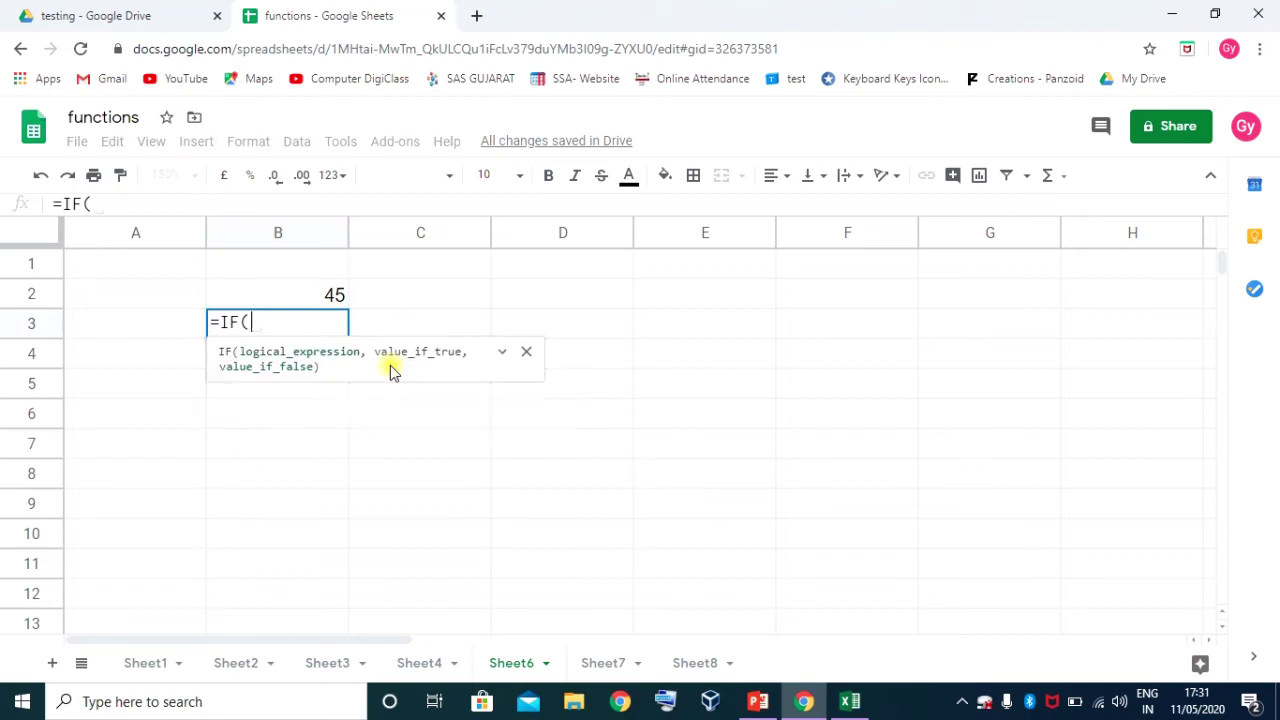
left_click(307, 300)
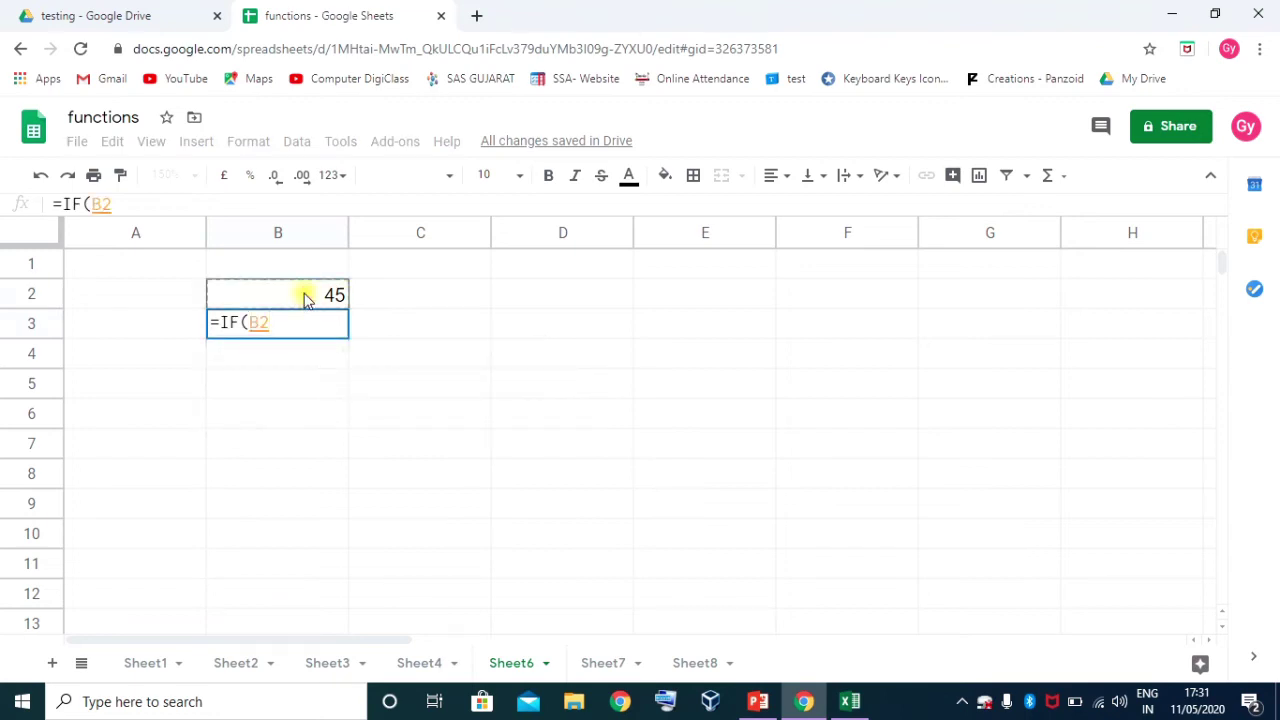
type("<")
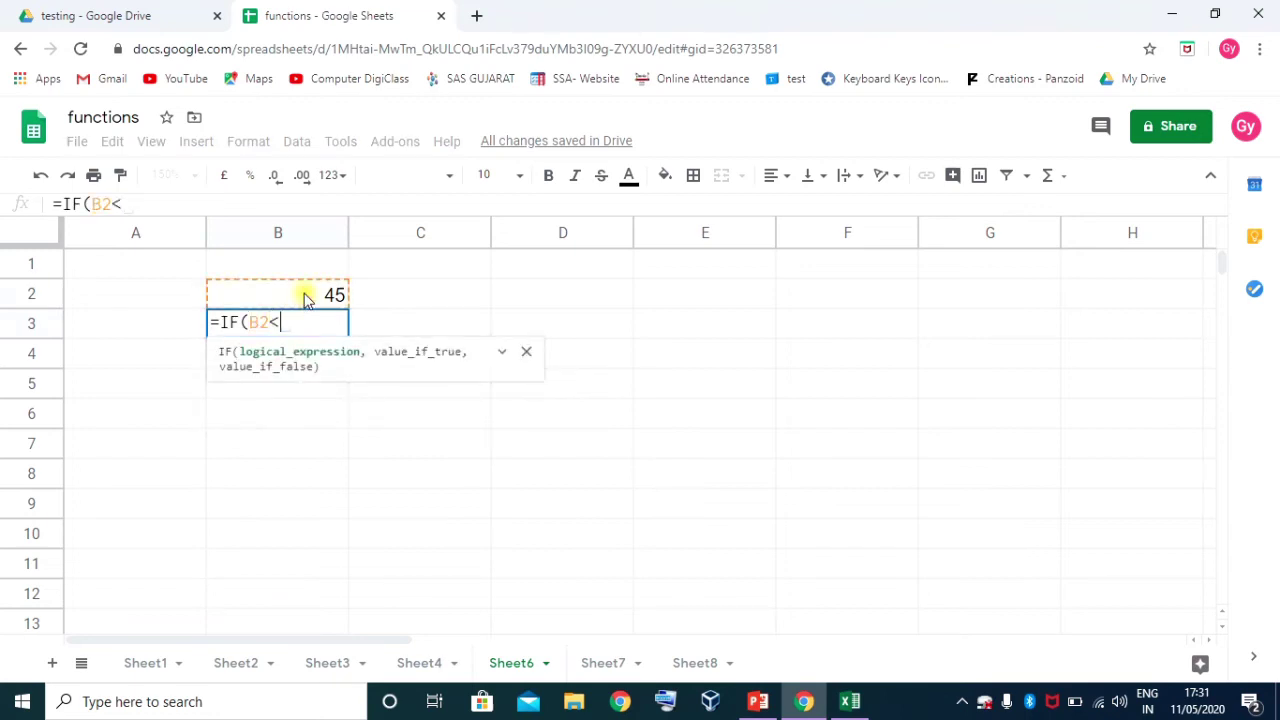
type("50")
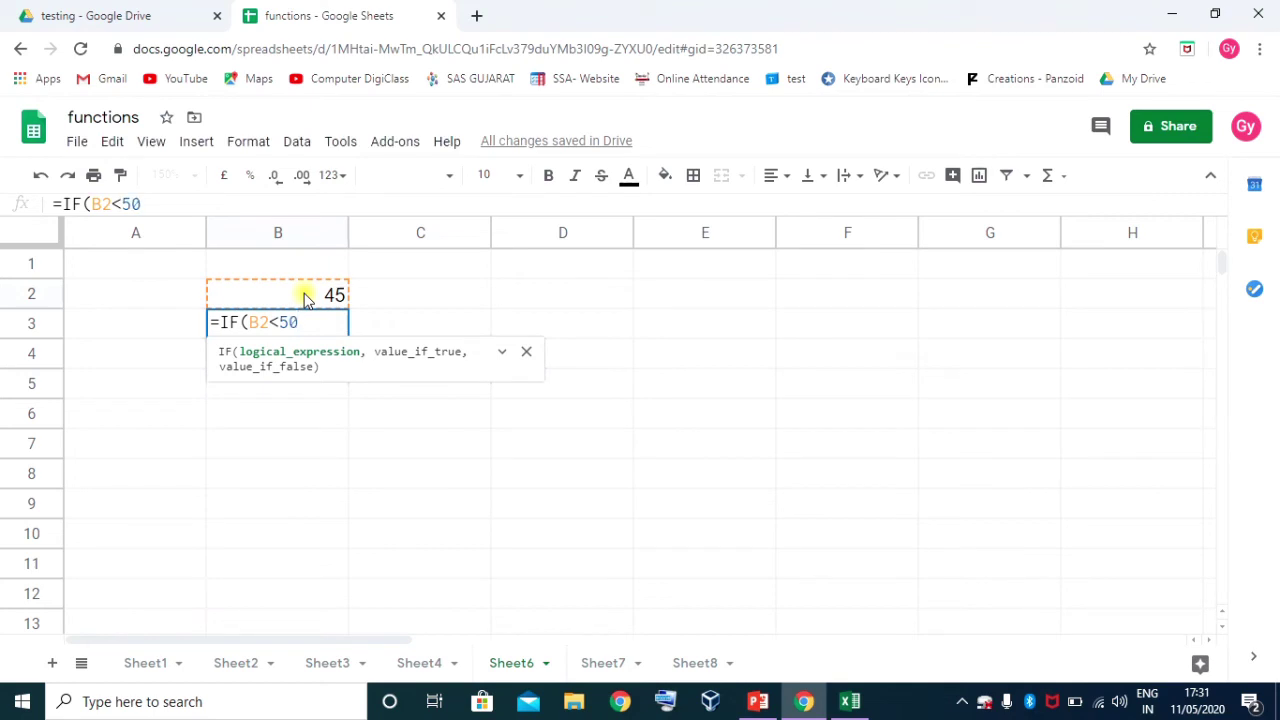
type(",")
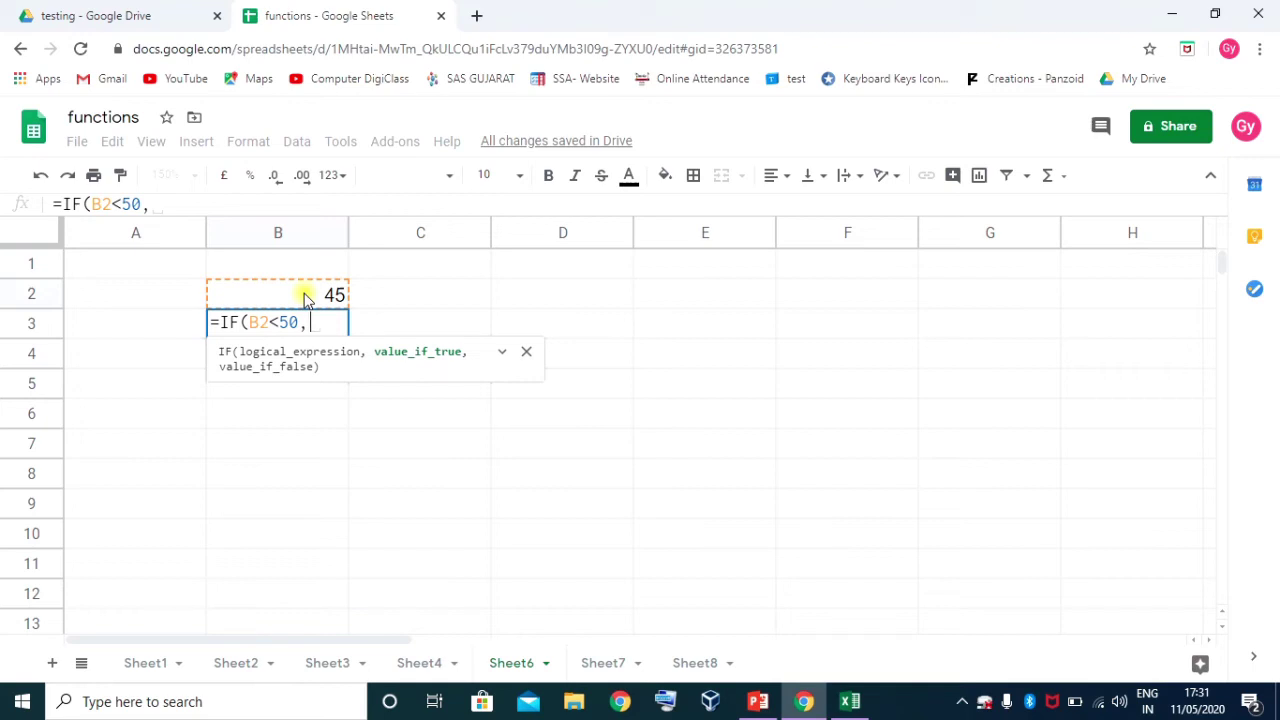
type("\"TRUE\",")
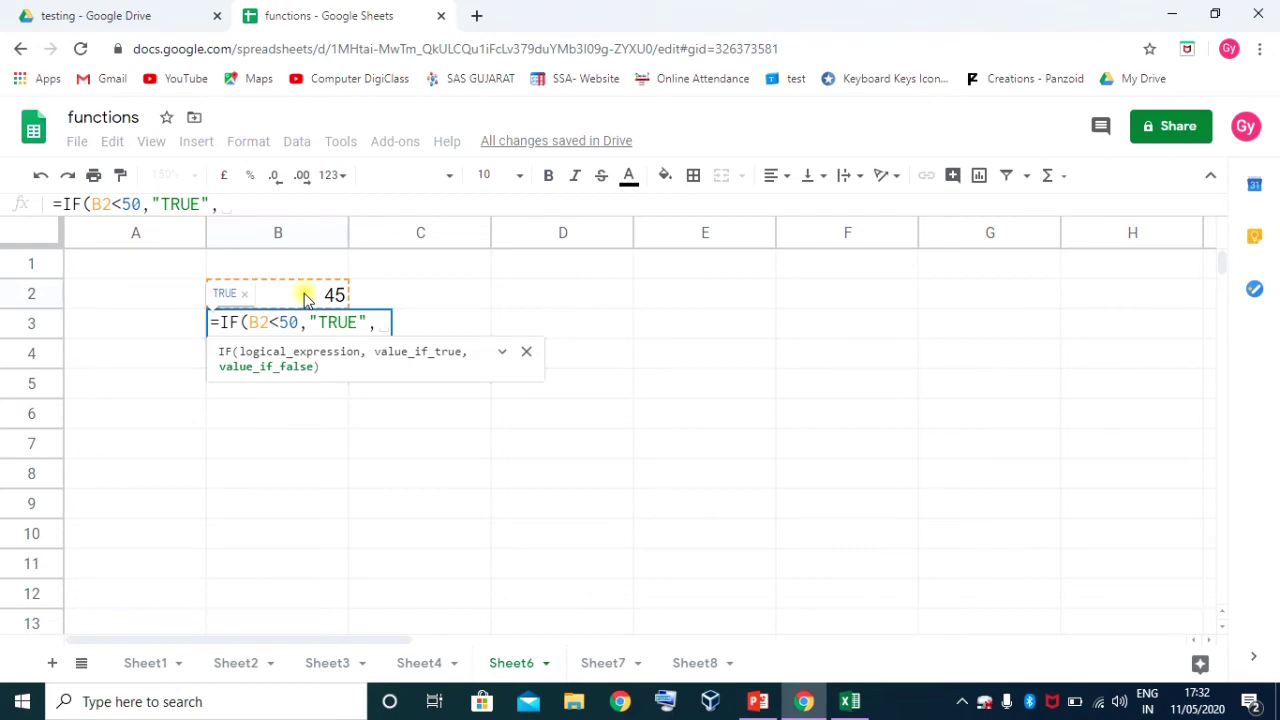
key("BackSpace")
key("BackSpace")
key("BackSpace")
key("BackSpace")
key("BackSpace")
key("BackSpace")
key("BackSpace")
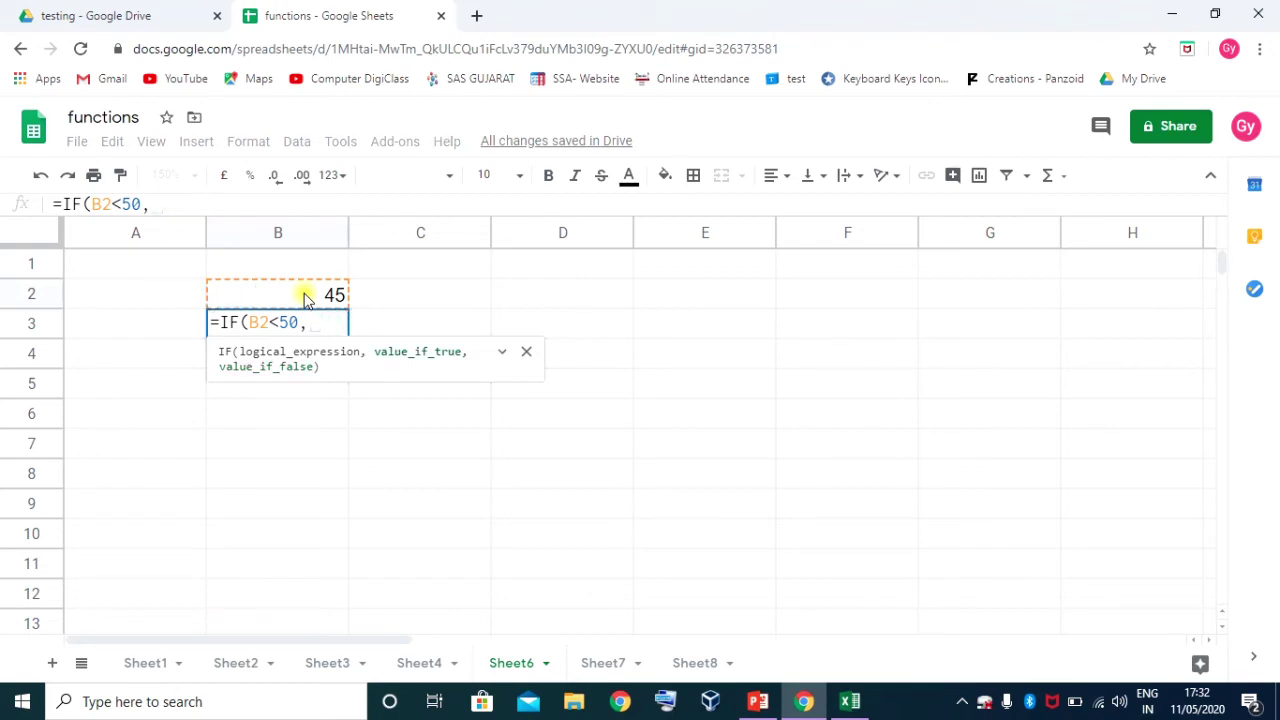
type("tru")
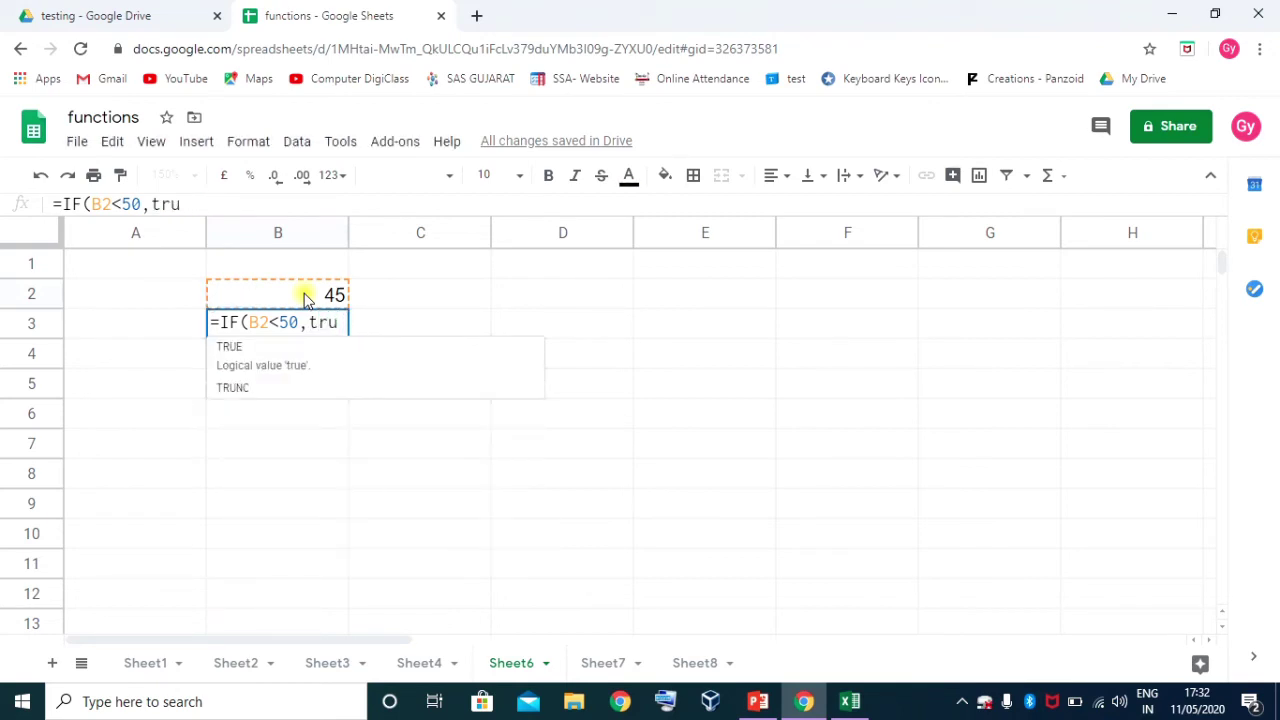
key("Tab")
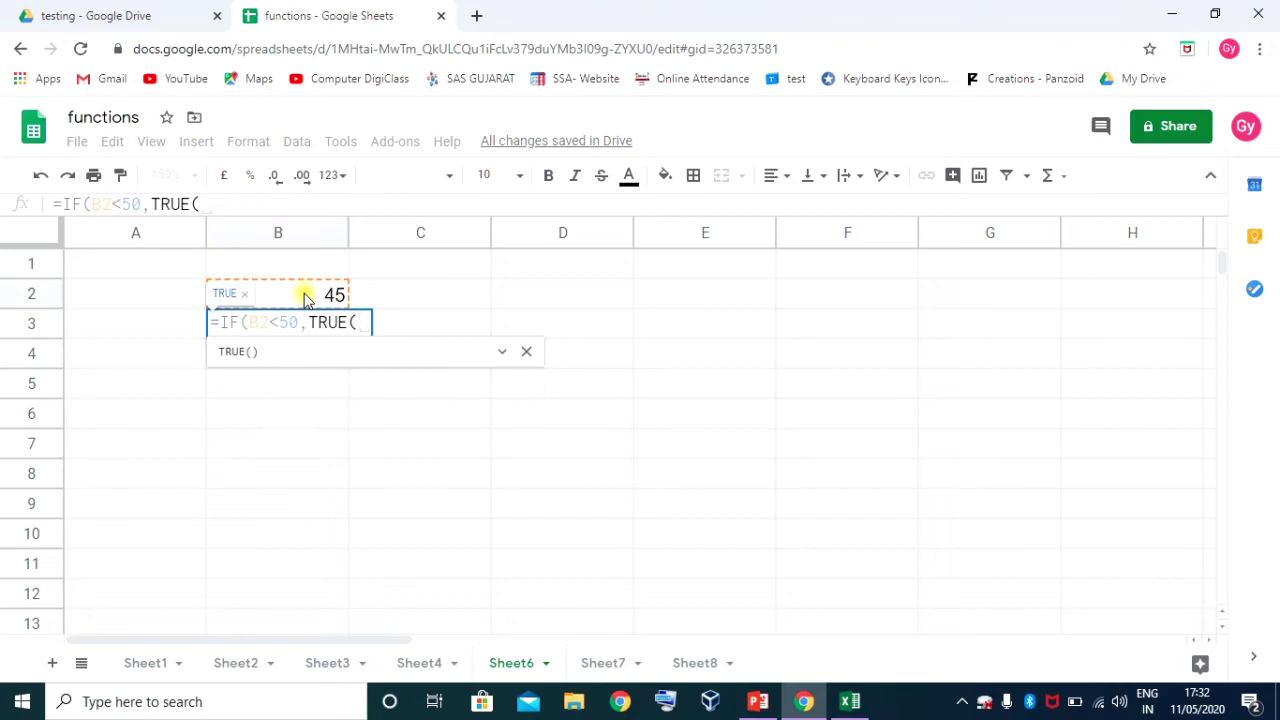
type(")")
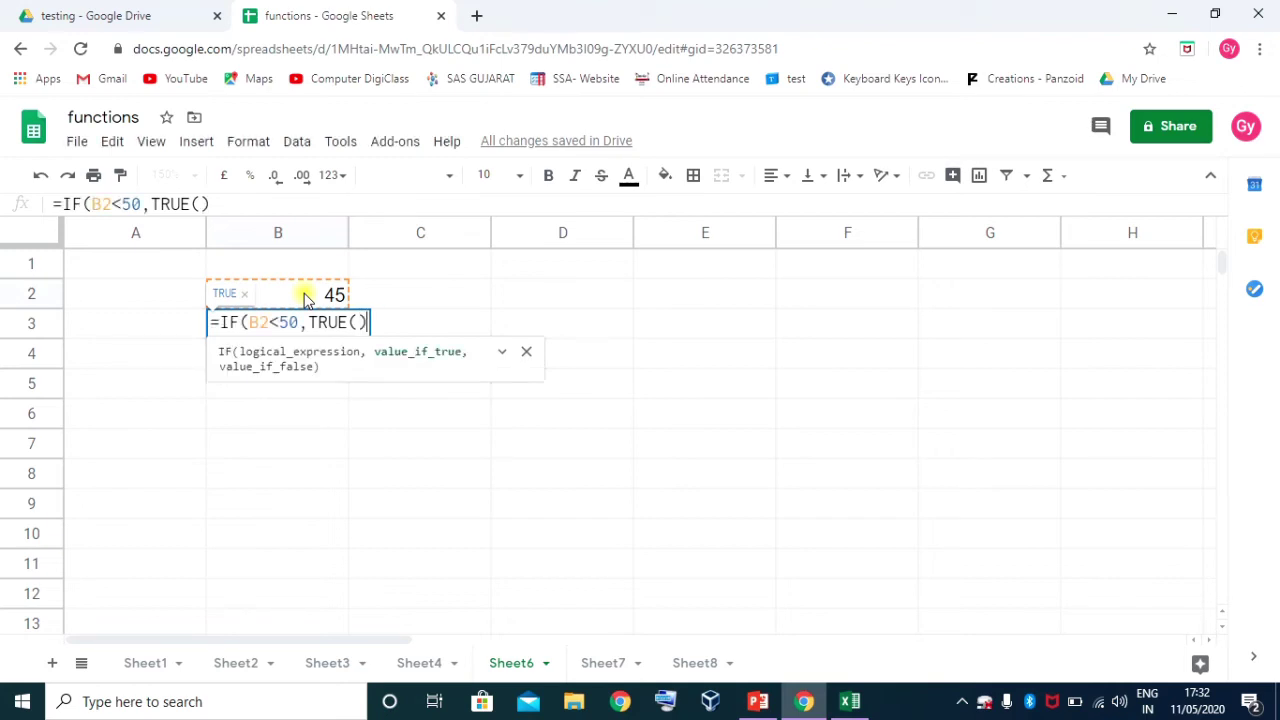
type(",fals")
key("Tab")
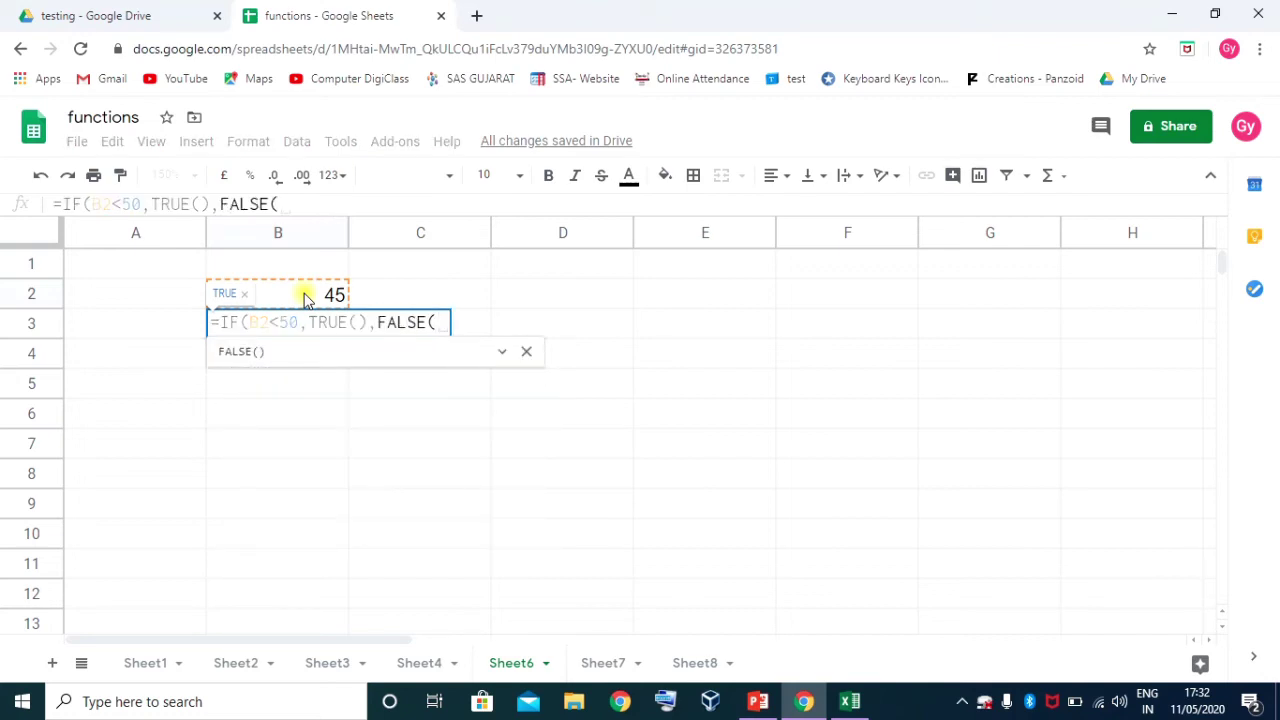
type("))")
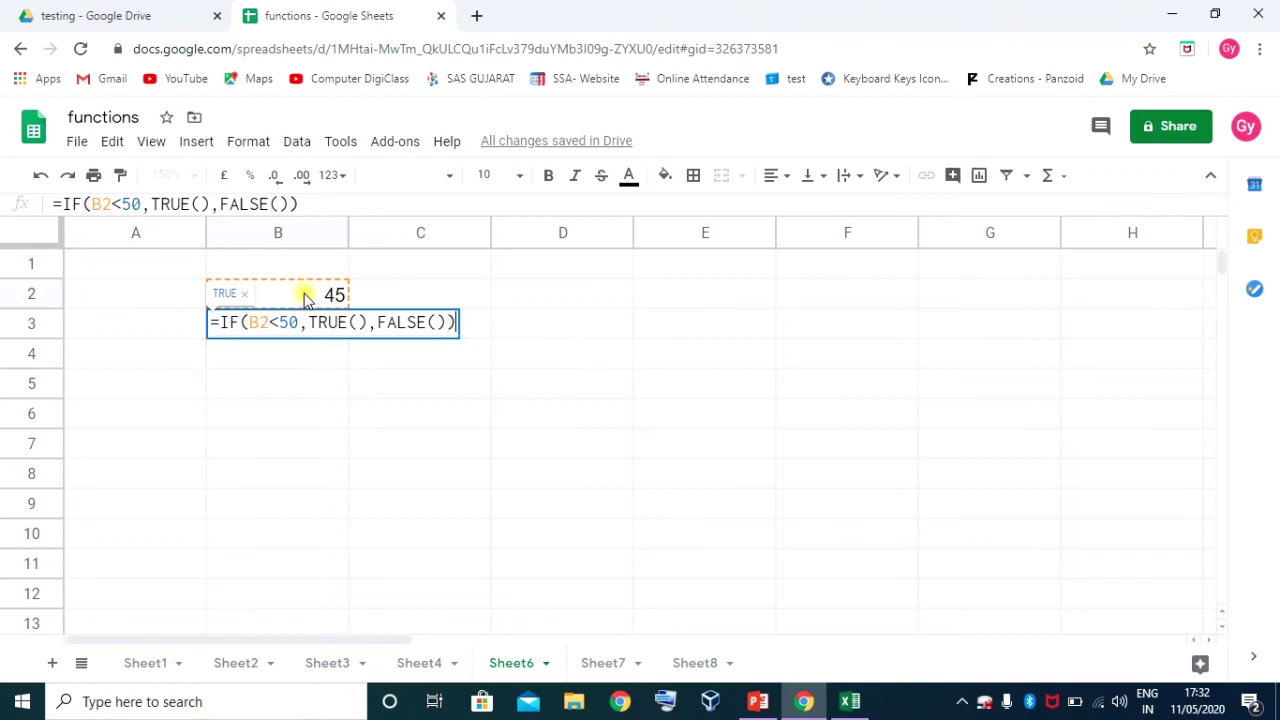
key("Return")
Change B2 to 56 so that B3 shows FALSE
left_click(306, 298)
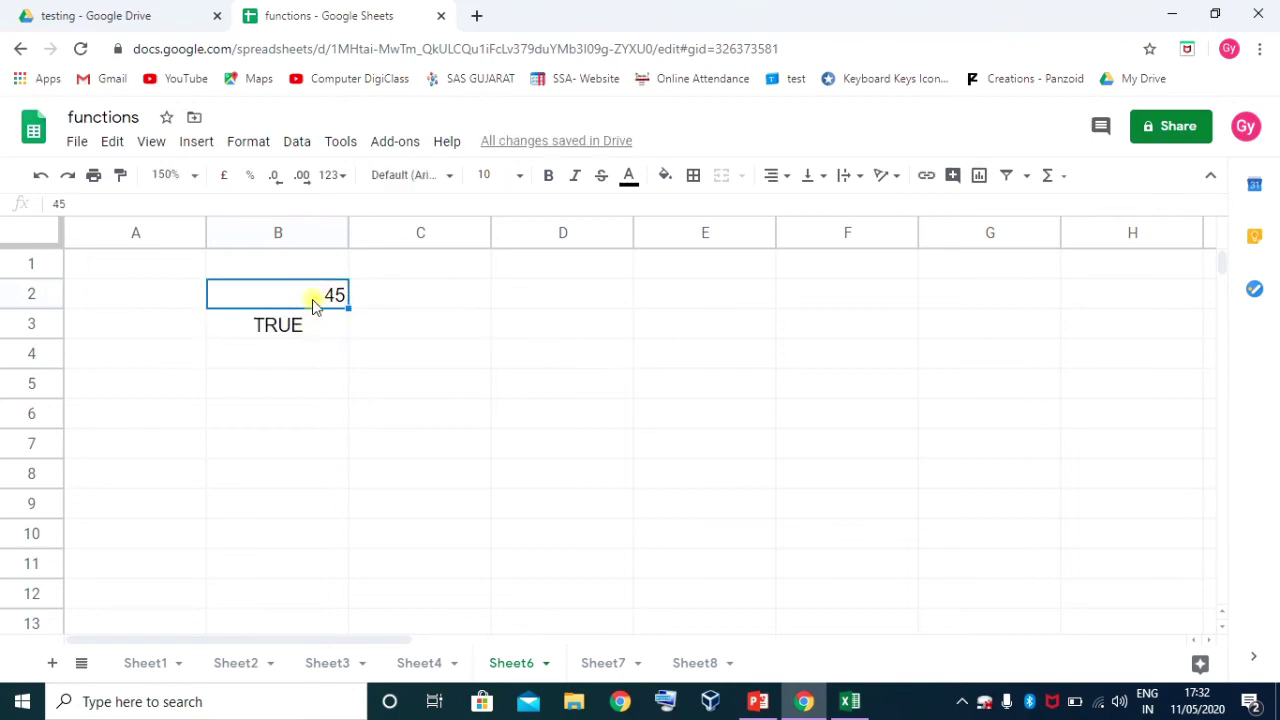
type("56")
key("Return")
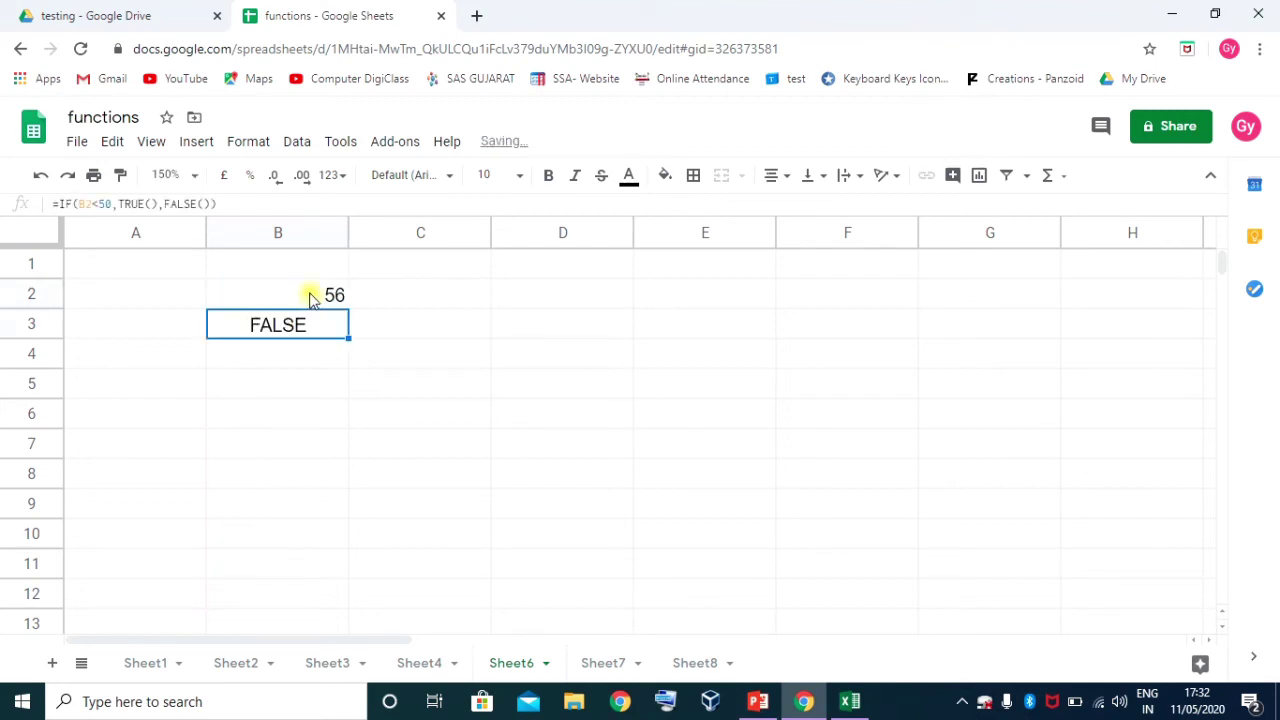
left_click(310, 294)
left_click(299, 328)
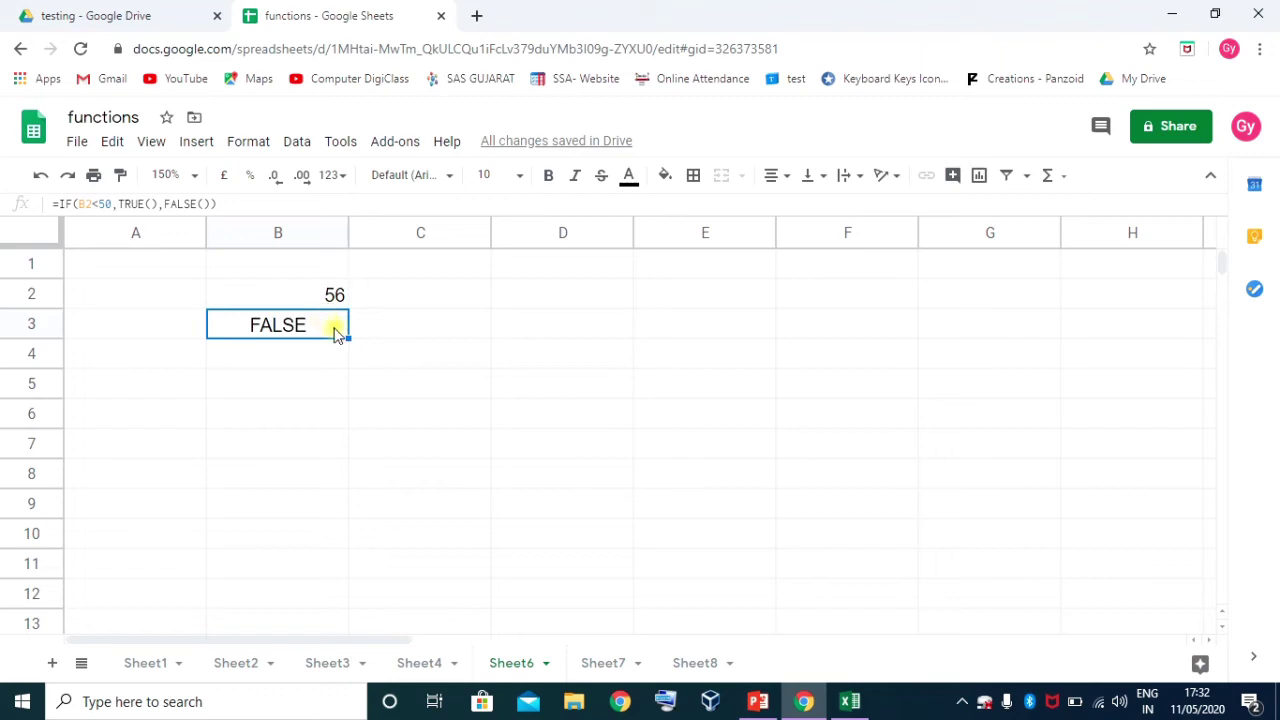
left_click(414, 324)
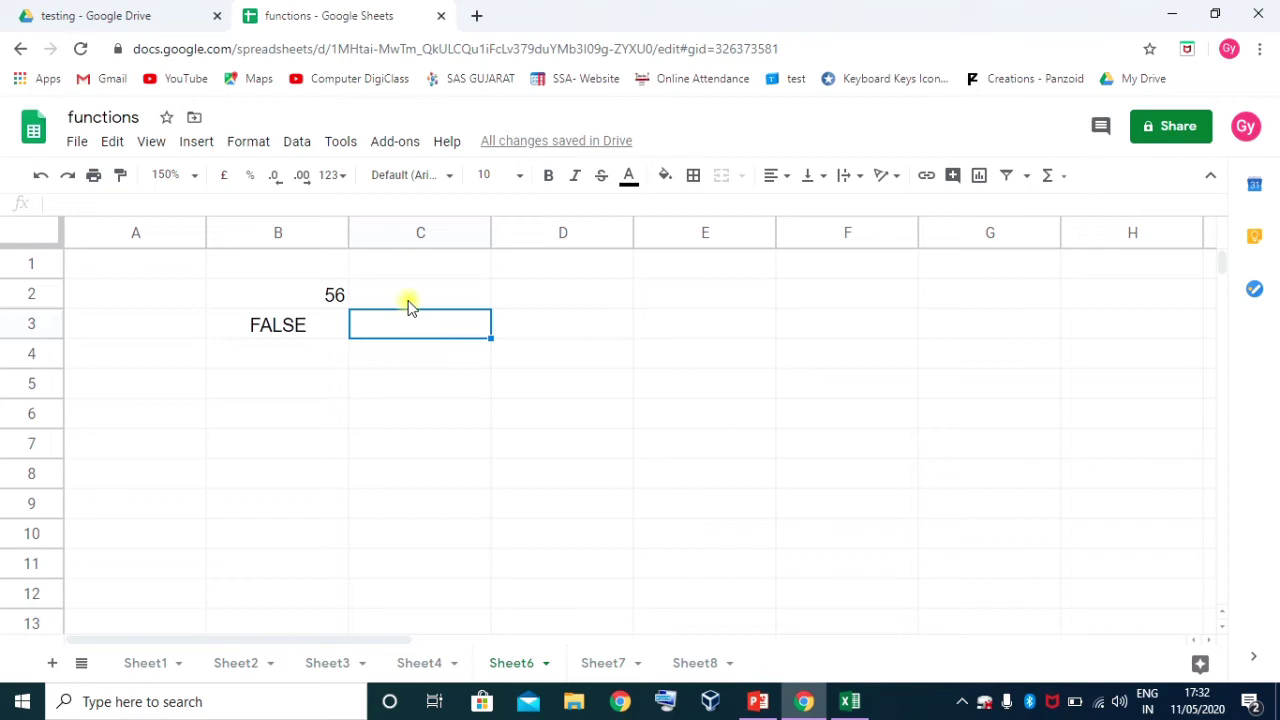
Enter 1 in C3 and 0 in C4, then review them beside B3's IF formula
type("1")
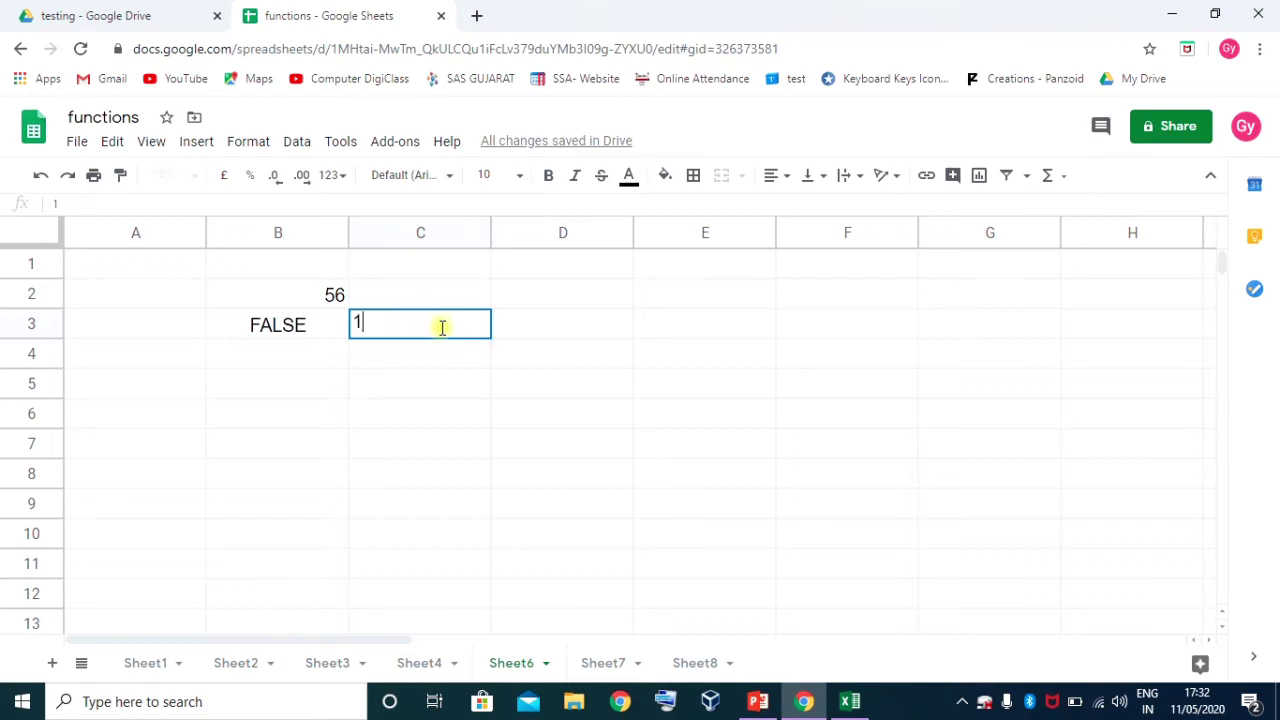
key("Return")
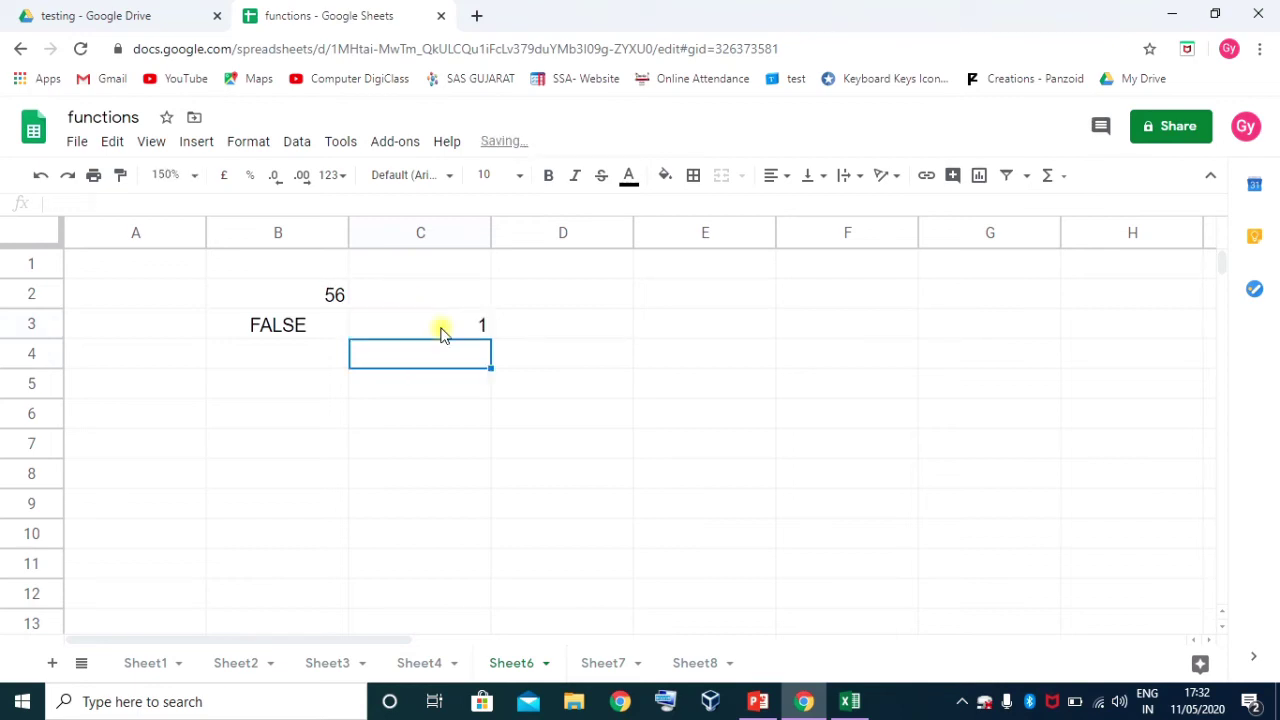
type("0")
key("Return")
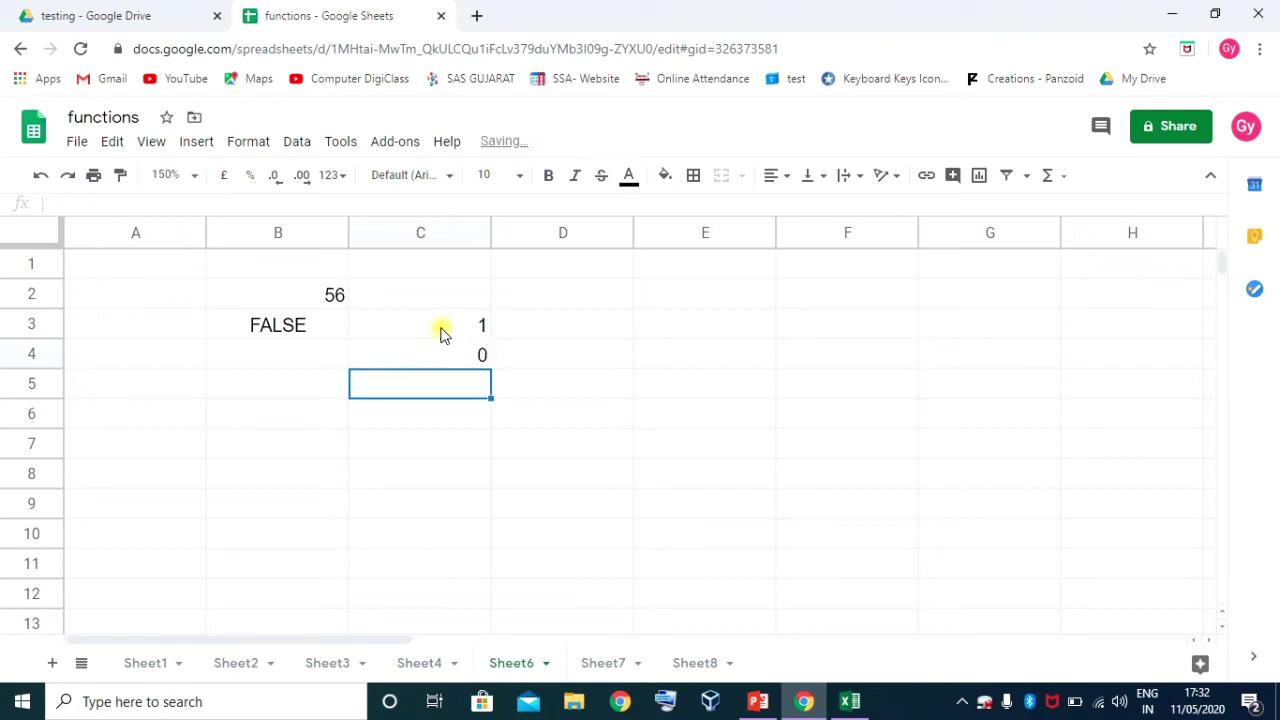
left_click(441, 330)
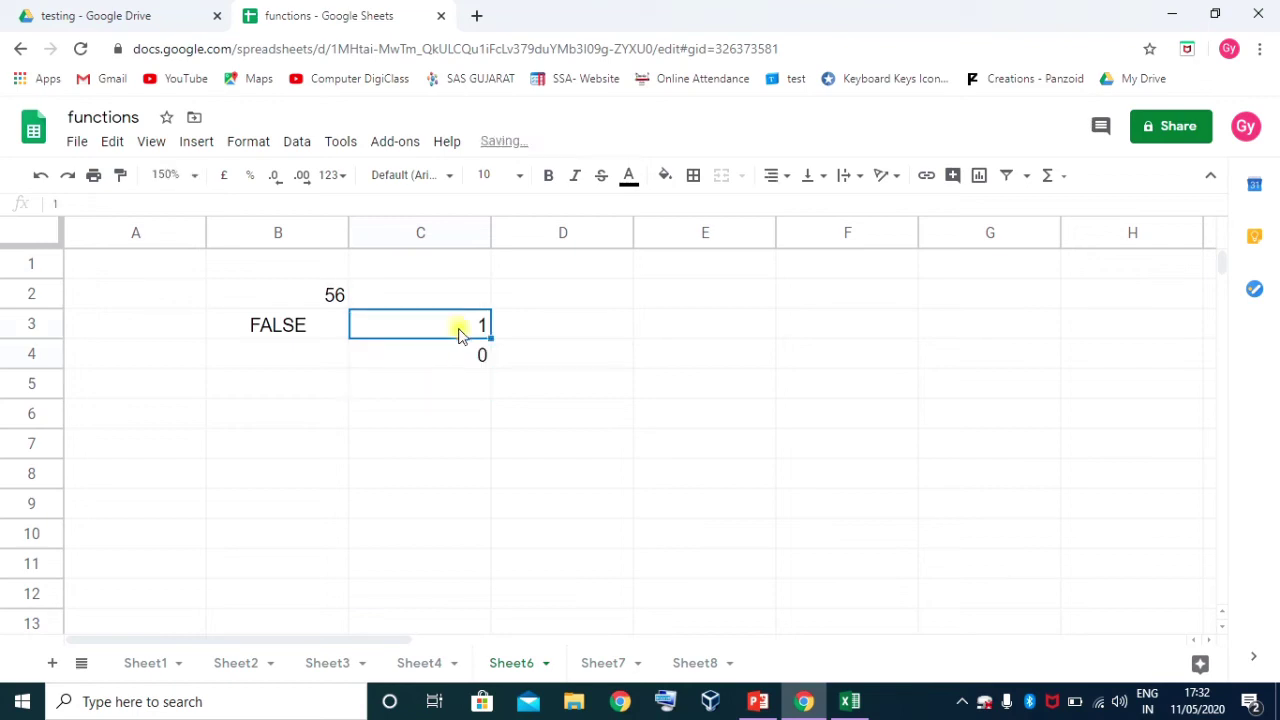
left_click(462, 356)
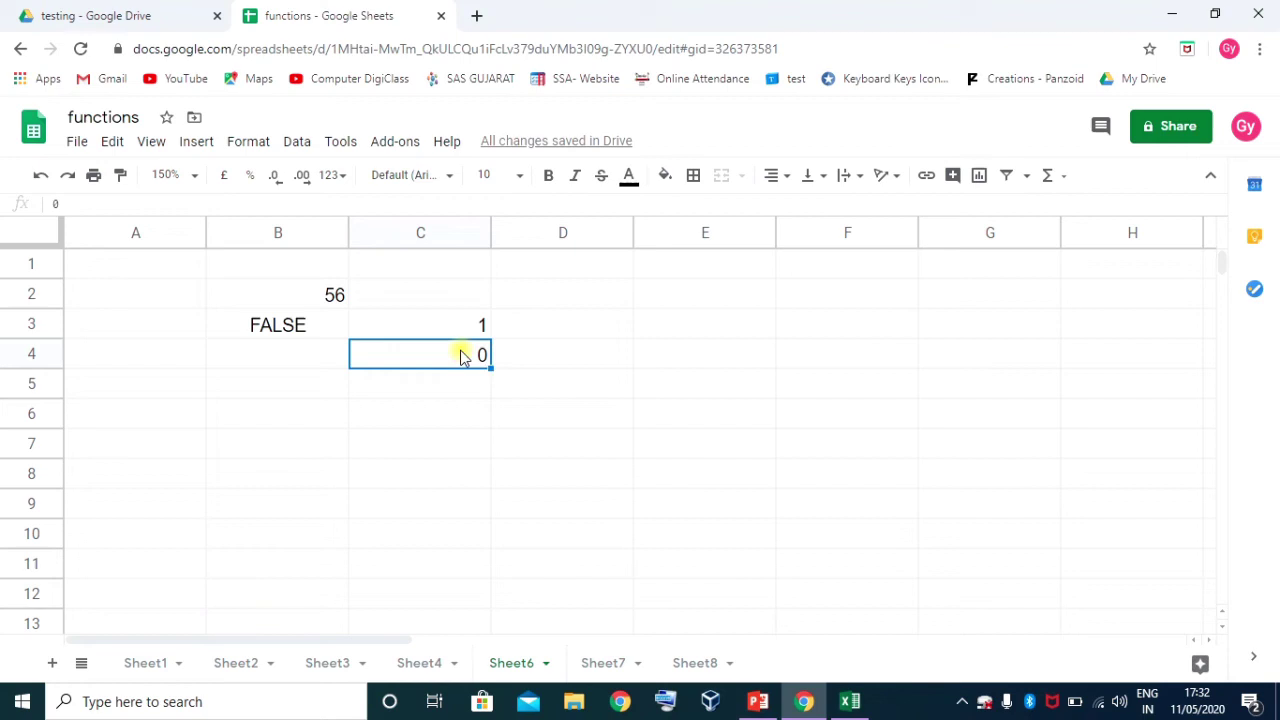
left_click(306, 331)
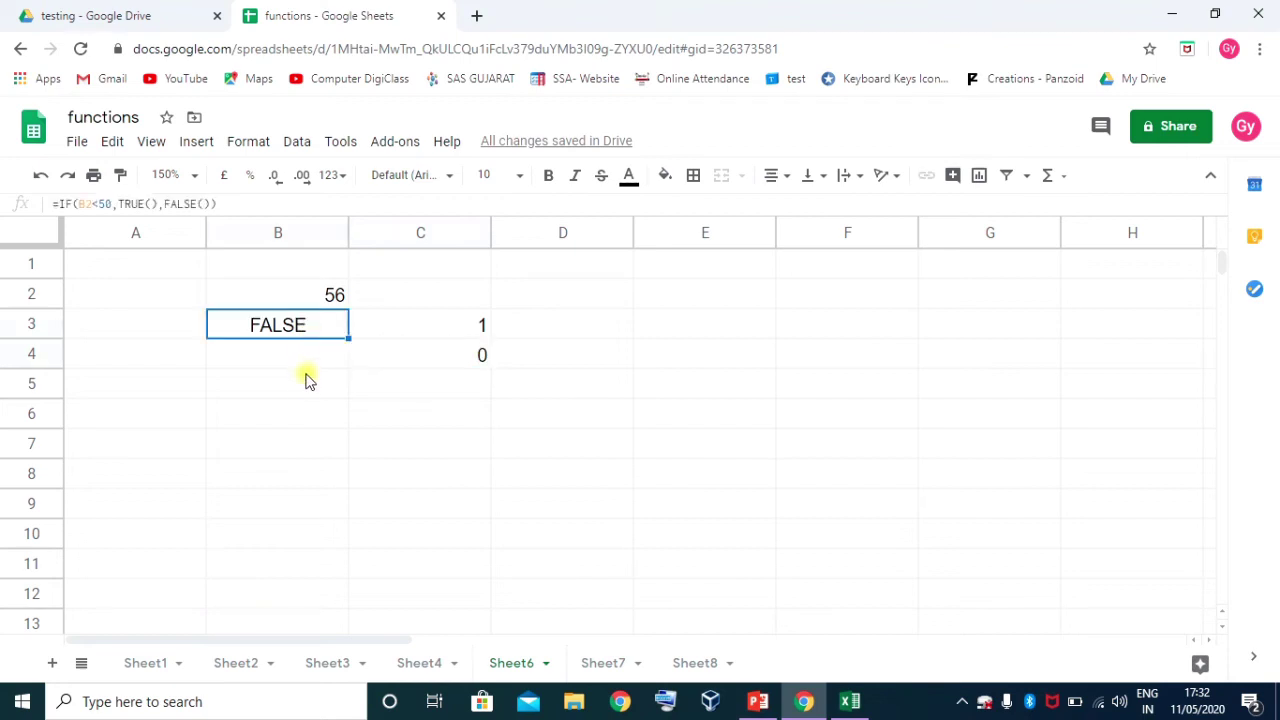
left_click(389, 414)
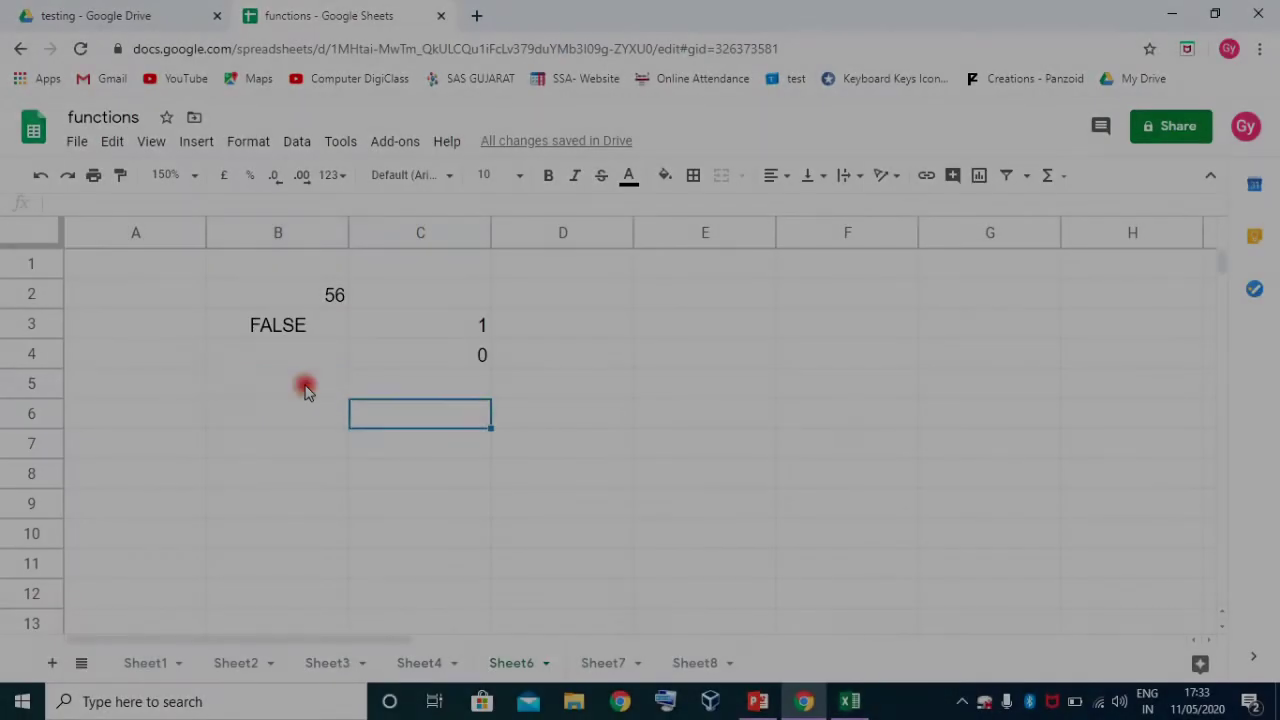
left_click(303, 386)
left_click(297, 330)
left_click(401, 384)
left_click(400, 420)
Enter =FALSE() in cell C6 so it displays FALSE
type("=fal")
key("Tab")
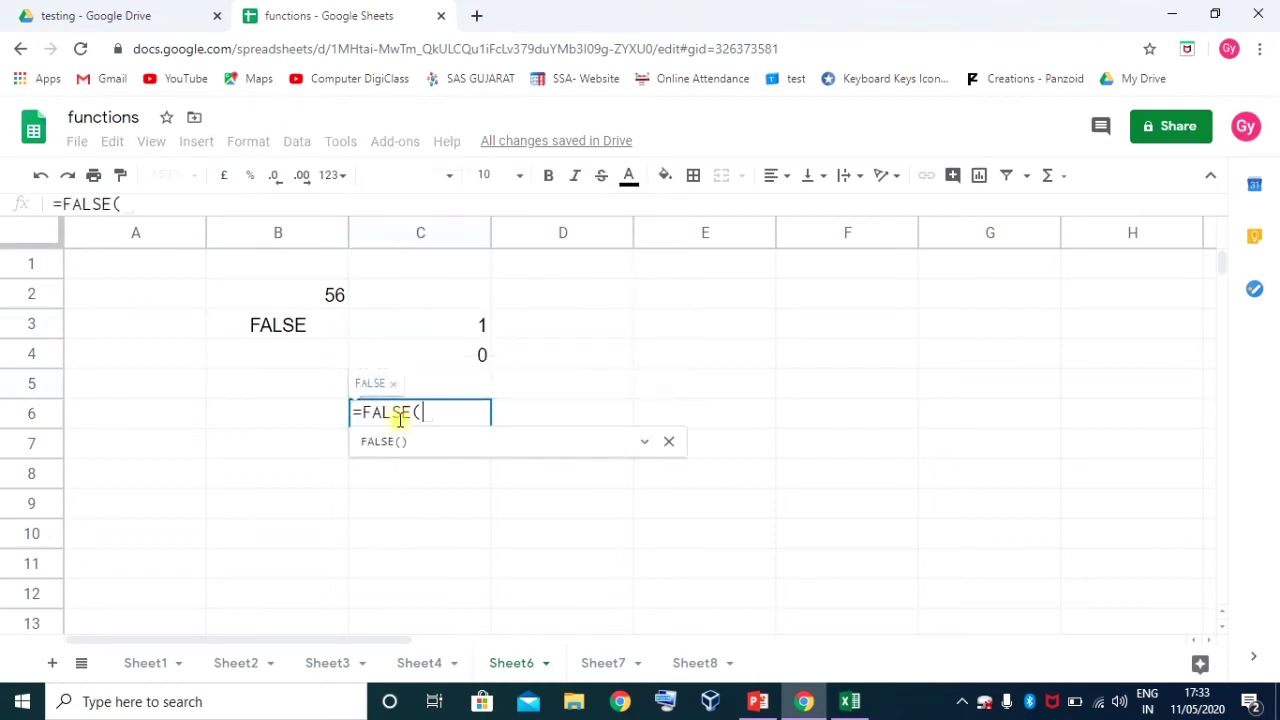
type(")")
key("Return")
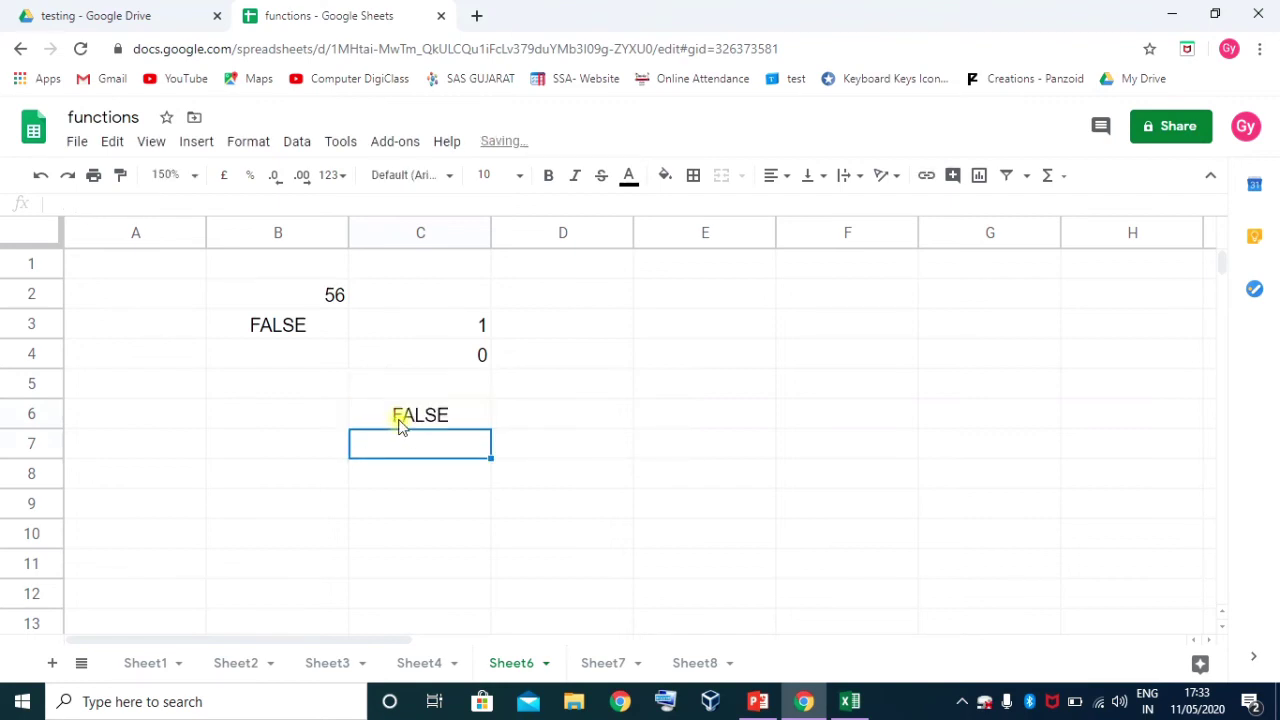
Inspect B3's IF formula, highlighting its TRUE() and FALSE() arguments, and leave it unchanged
left_click(289, 323)
double_click(327, 322)
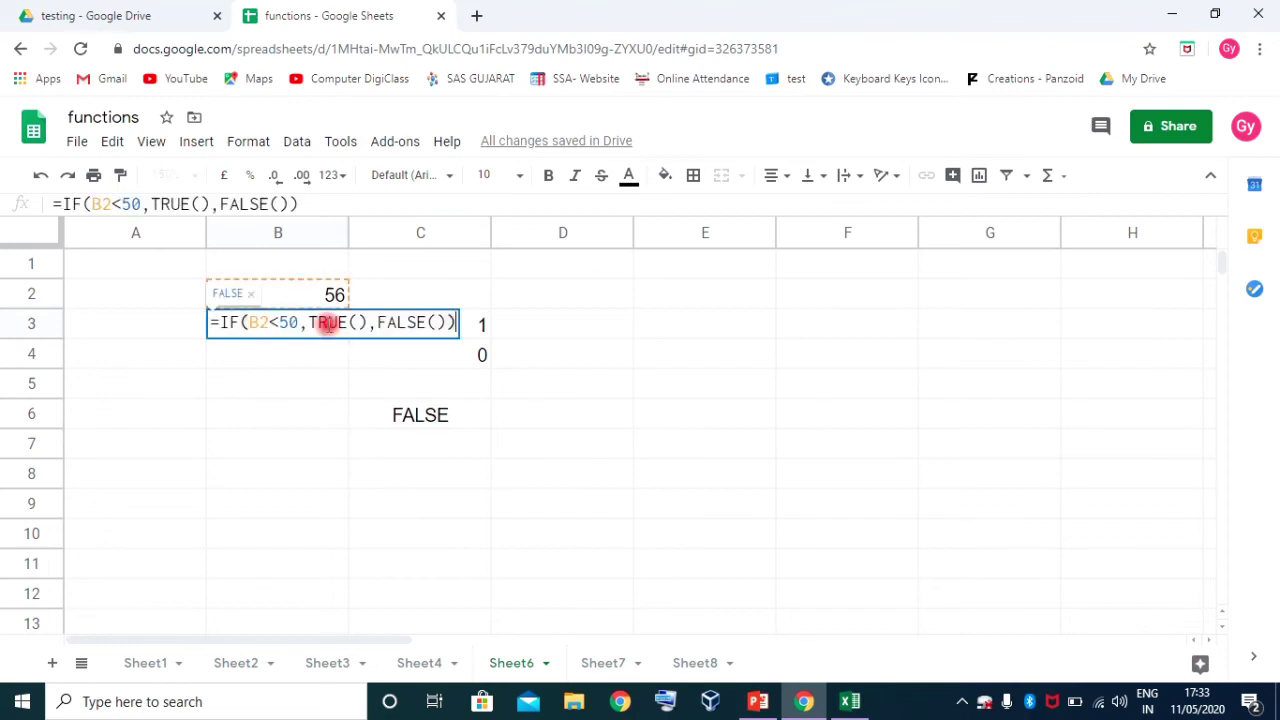
left_click(365, 322)
left_click(443, 322)
left_click(363, 322)
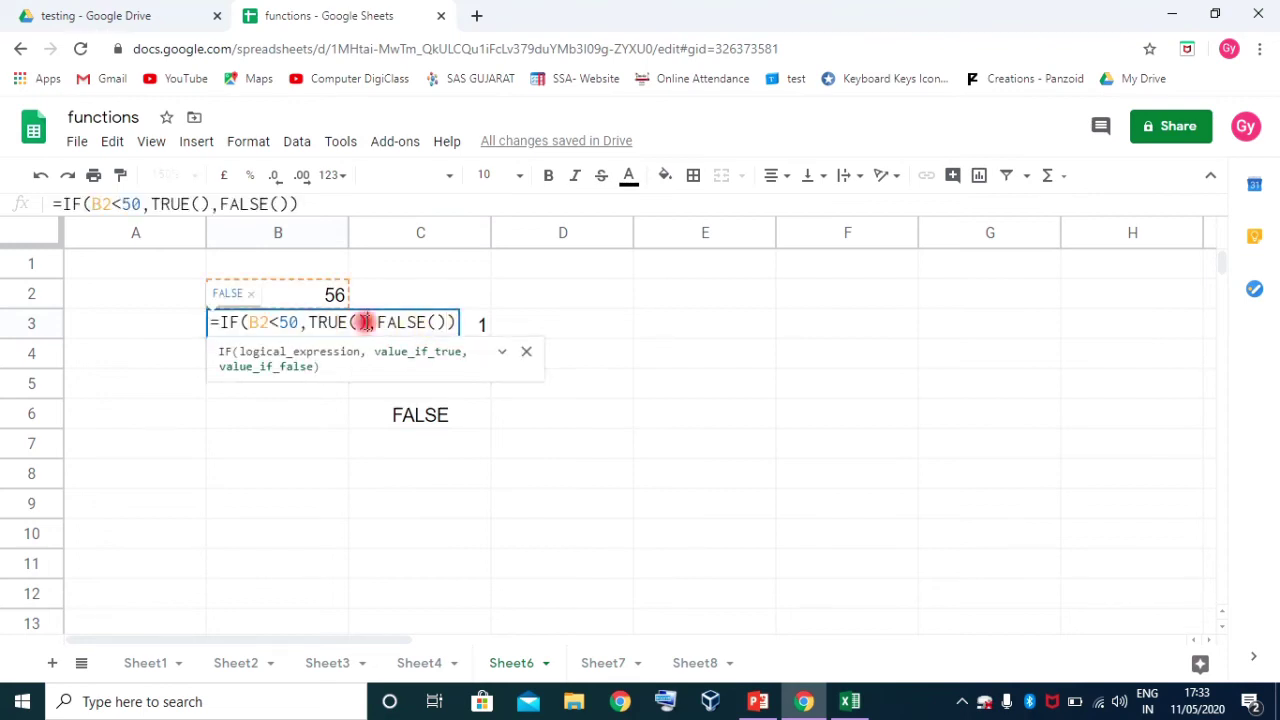
left_click_drag(368, 322, 320, 322)
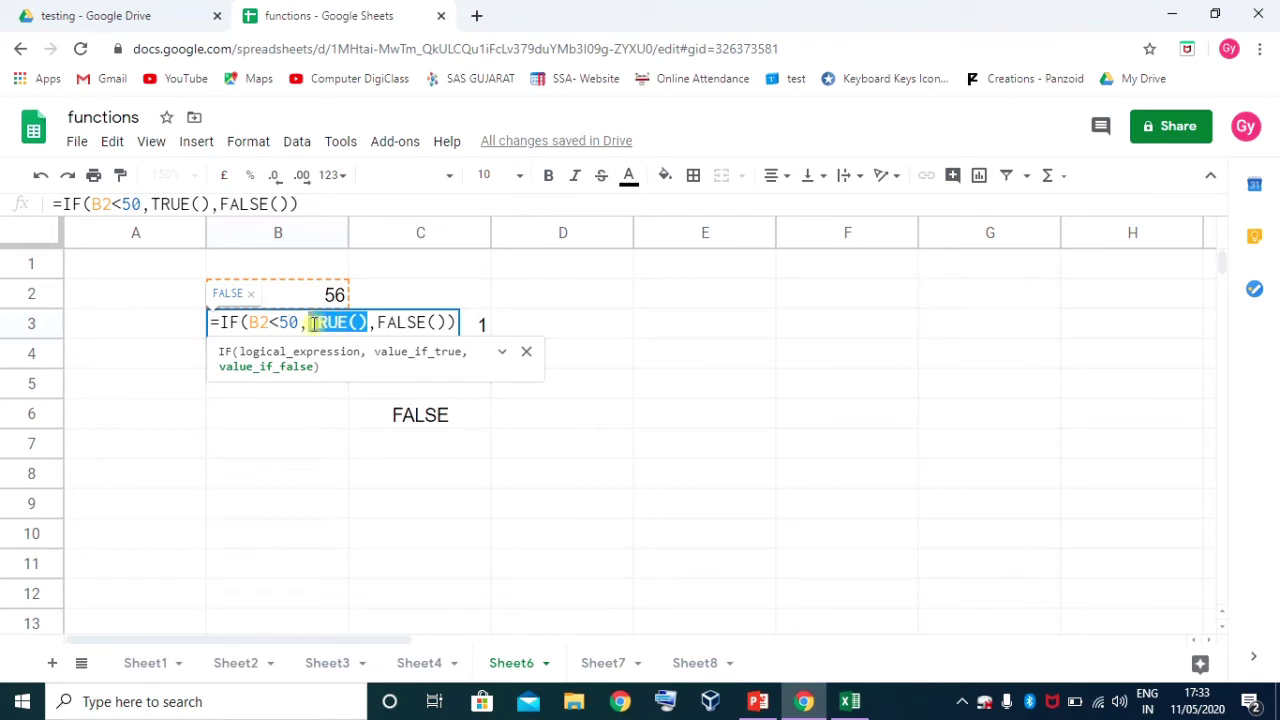
left_click_drag(446, 322, 380, 322)
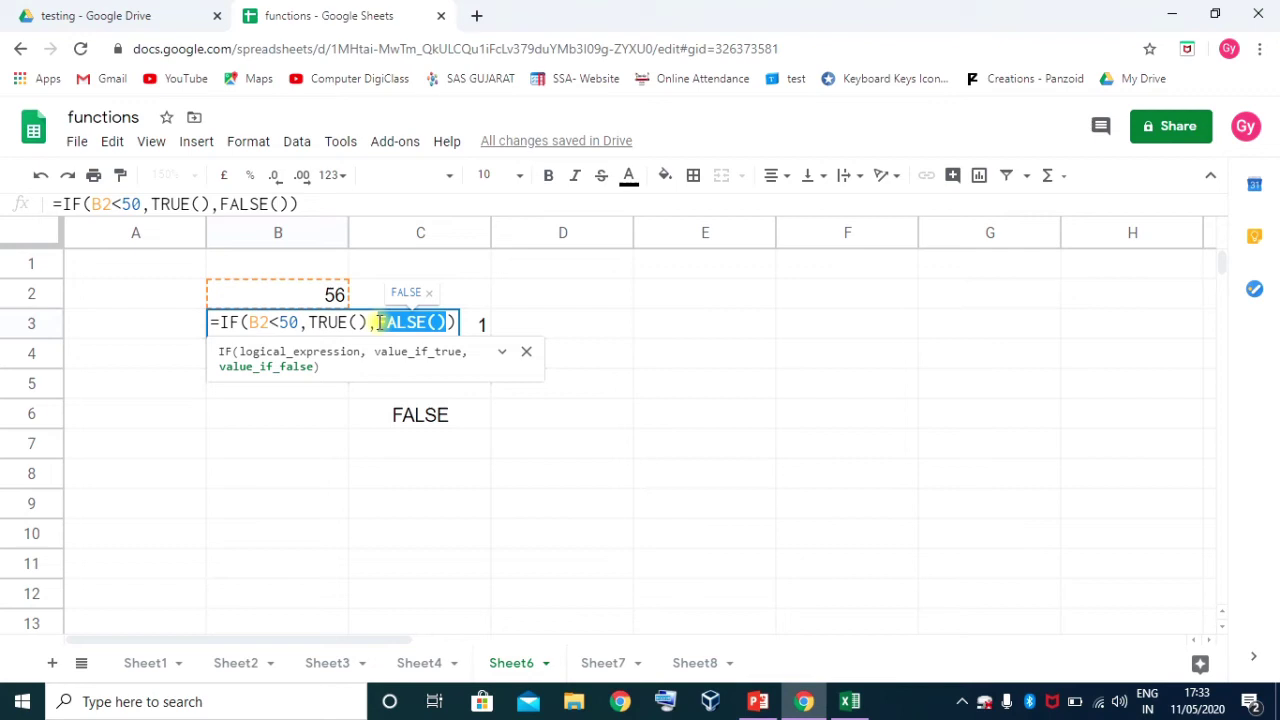
key("Escape")
left_click(593, 416)
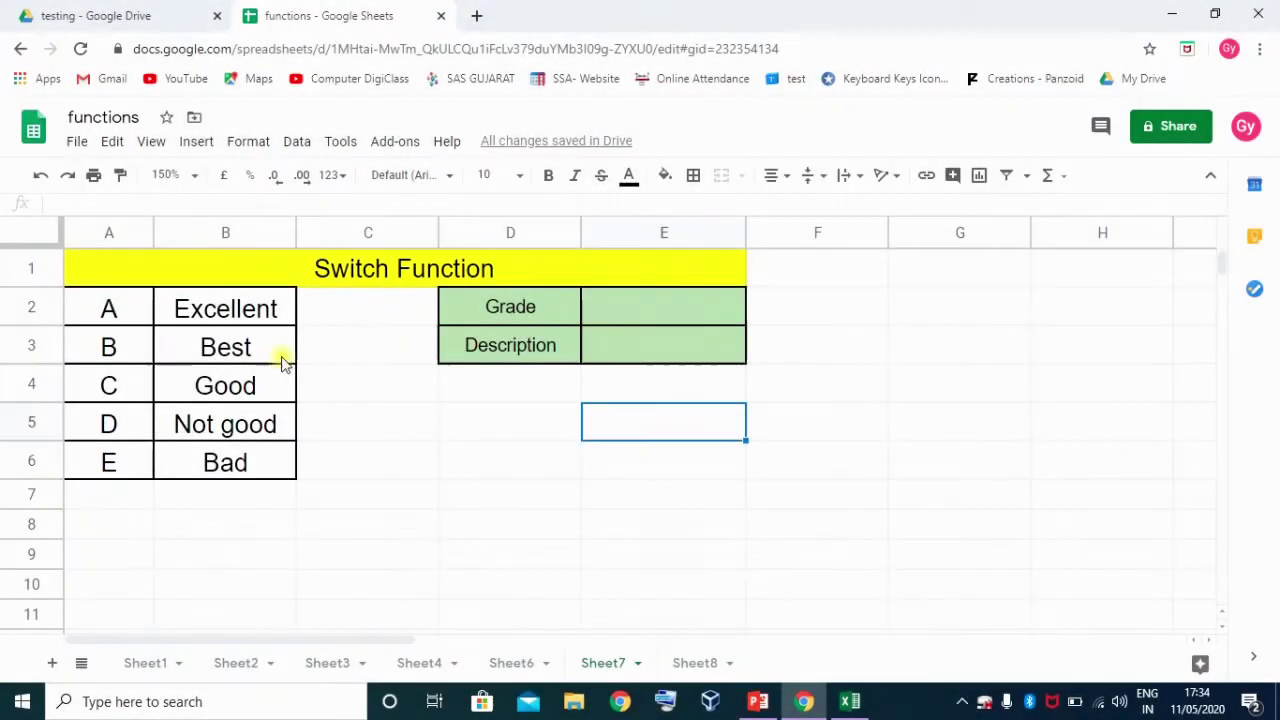
Review grade table A2:B6, checking grades A–D against Excellent, Best, Good and Not good
left_click_drag(106, 306, 216, 460)
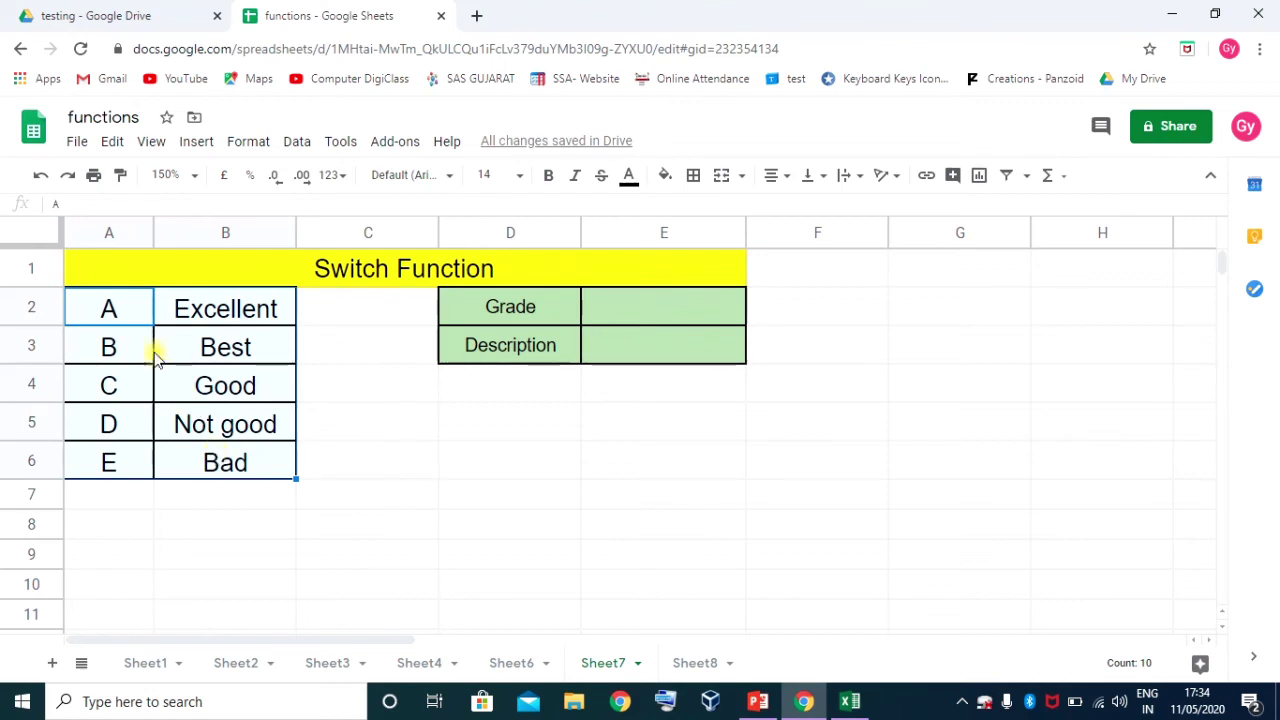
left_click(192, 308)
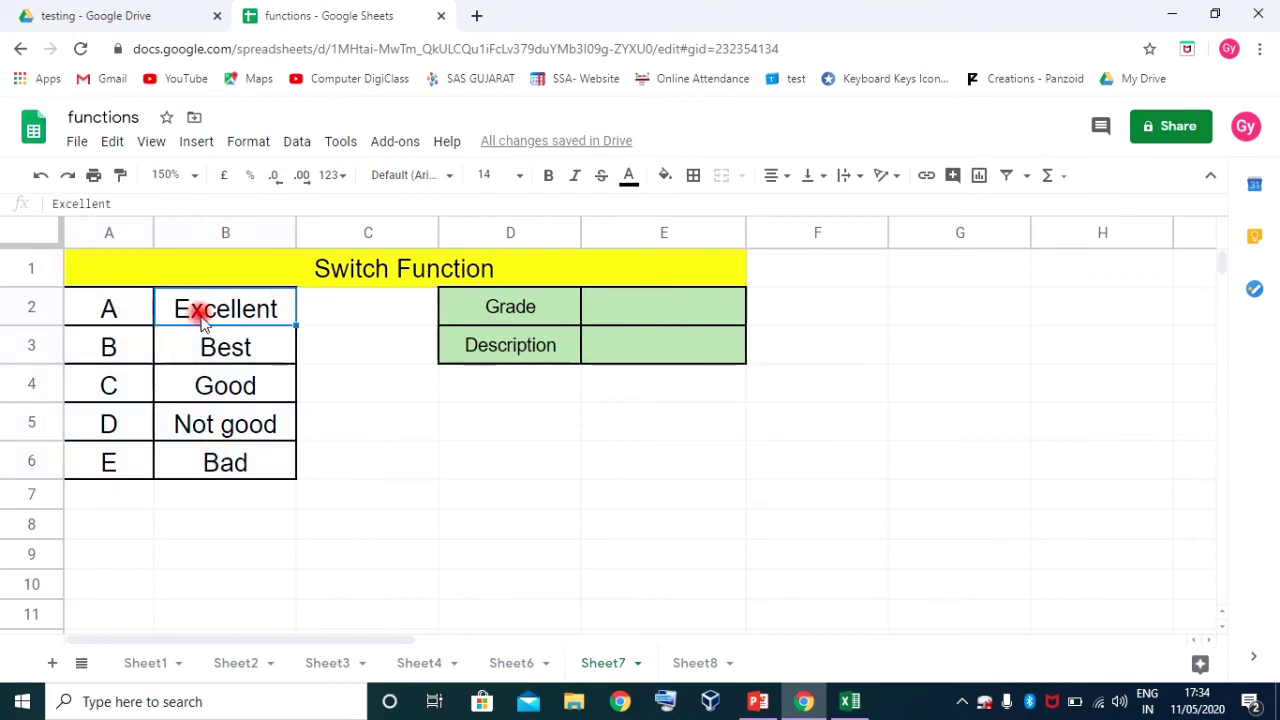
left_click(116, 312)
left_click(220, 310)
left_click(108, 346)
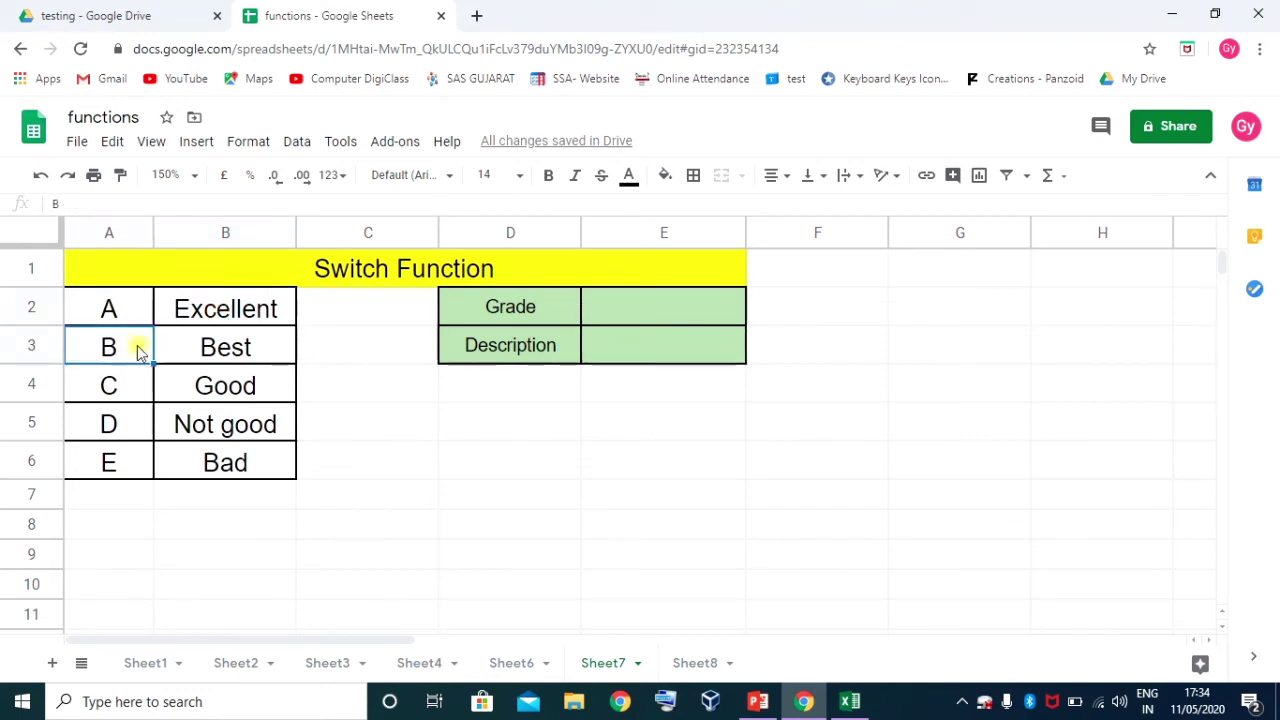
left_click(226, 346)
left_click(115, 386)
left_click(241, 388)
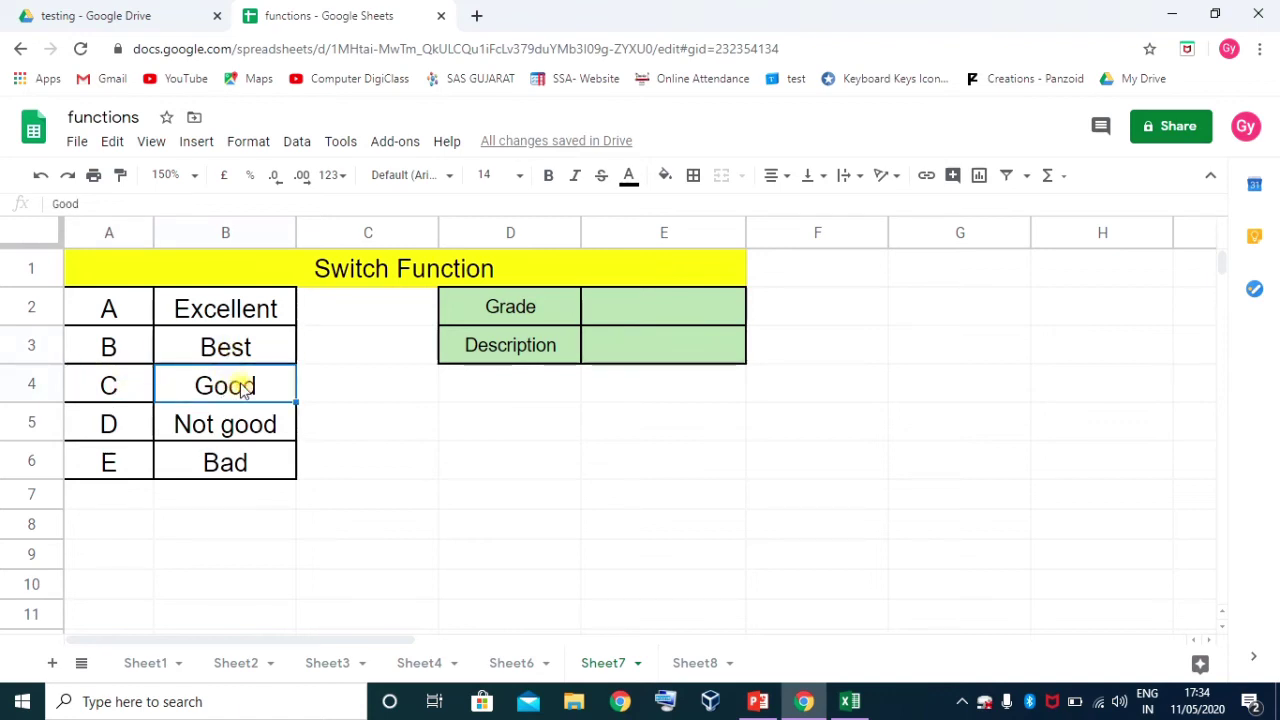
left_click(115, 424)
left_click(210, 426)
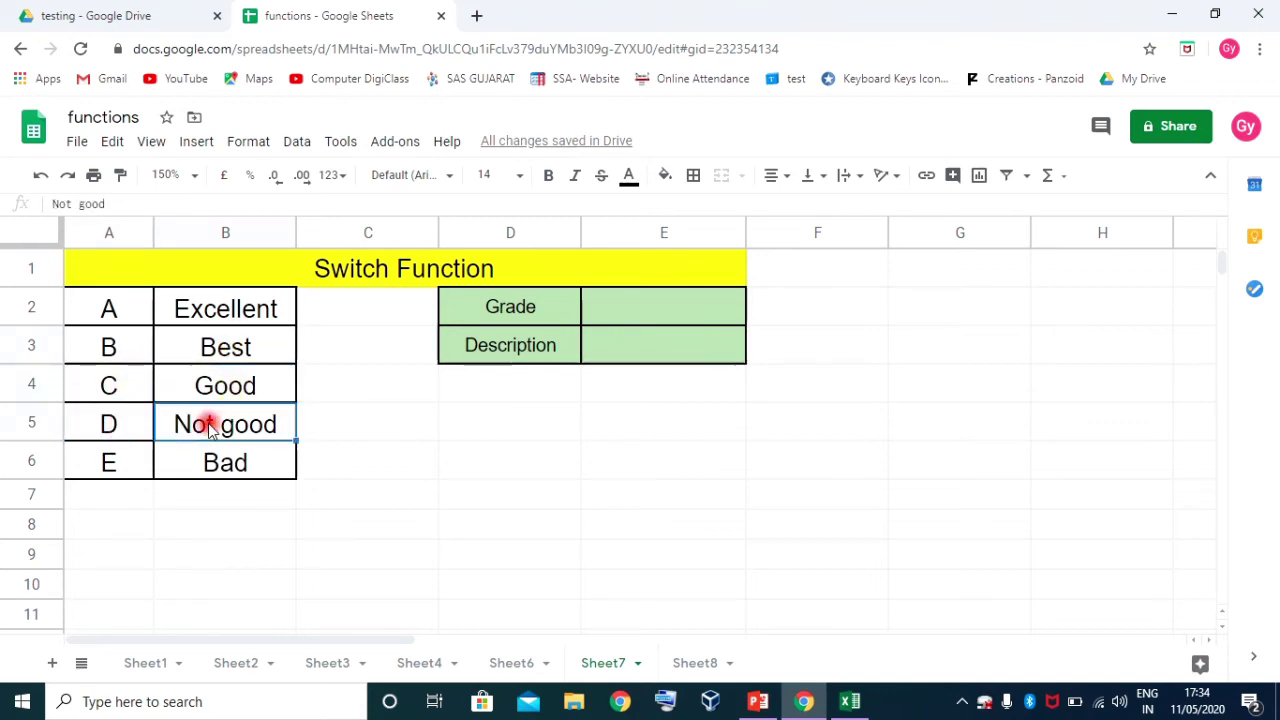
Flip through Sheet2 and Sheet3 to Sheet4 and view H2's nested IF grading formula
left_click(245, 668)
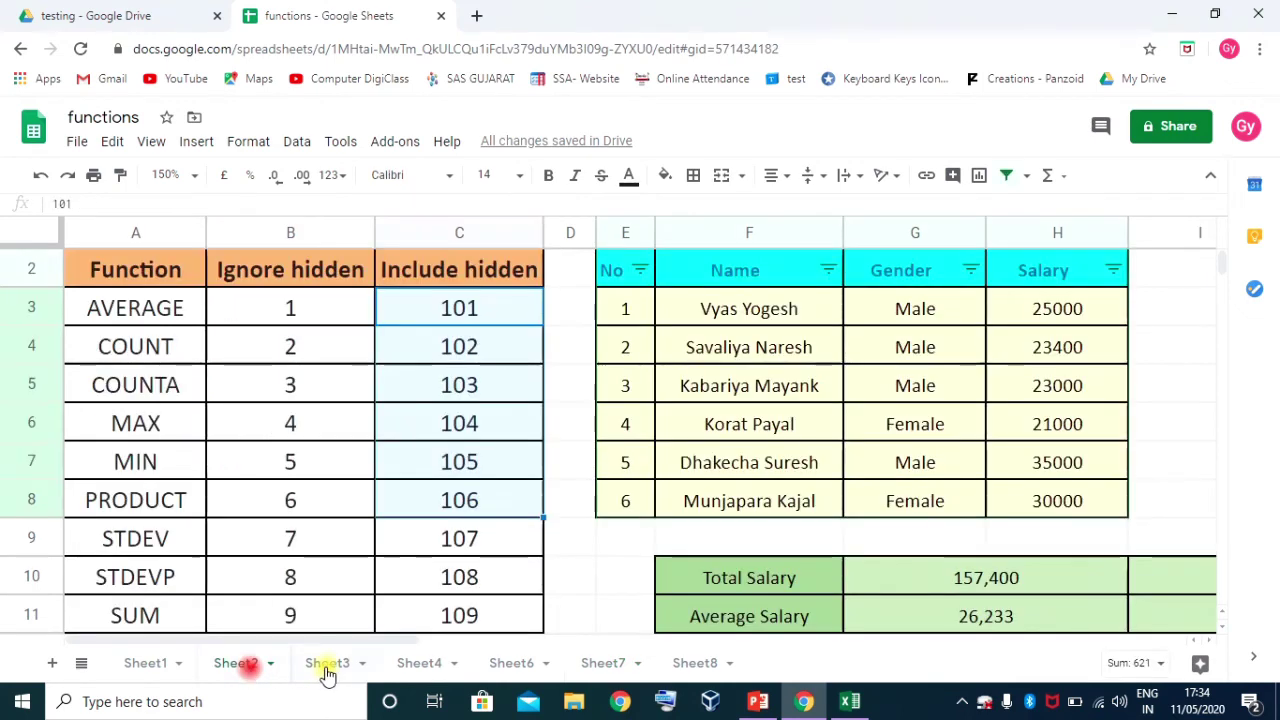
left_click(328, 668)
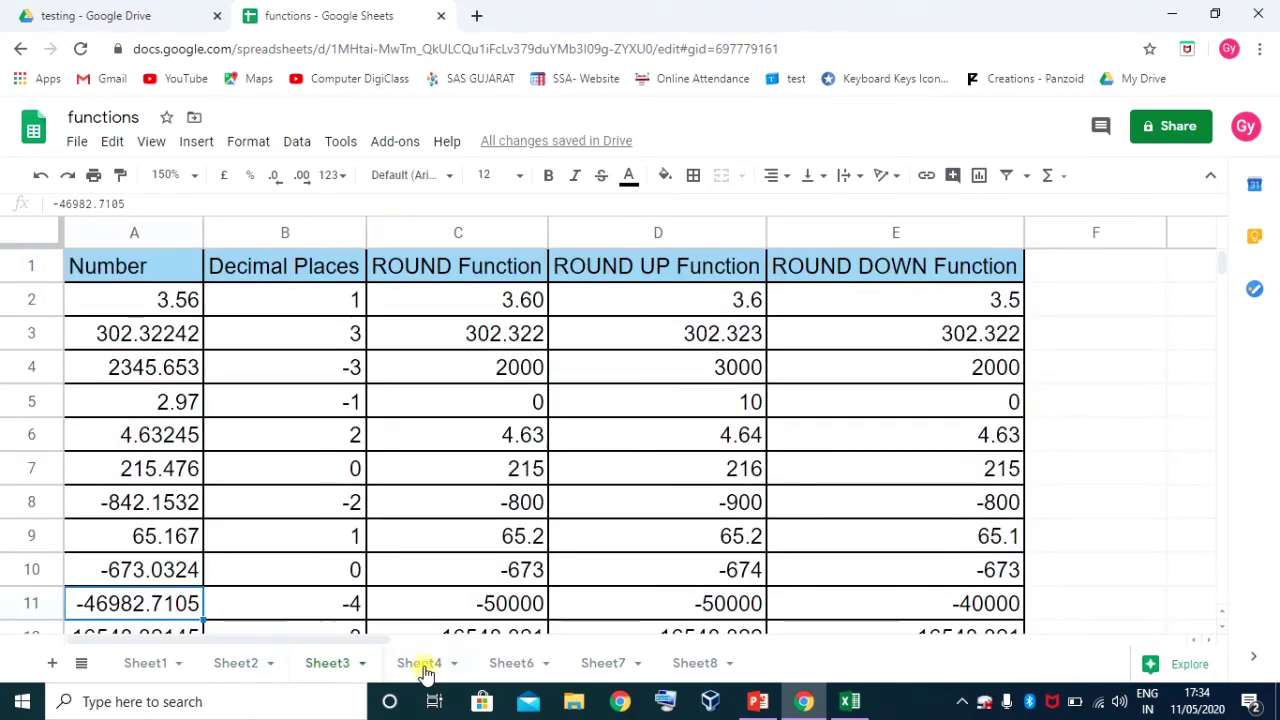
left_click(419, 665)
scroll(1200, 320, "up", 1)
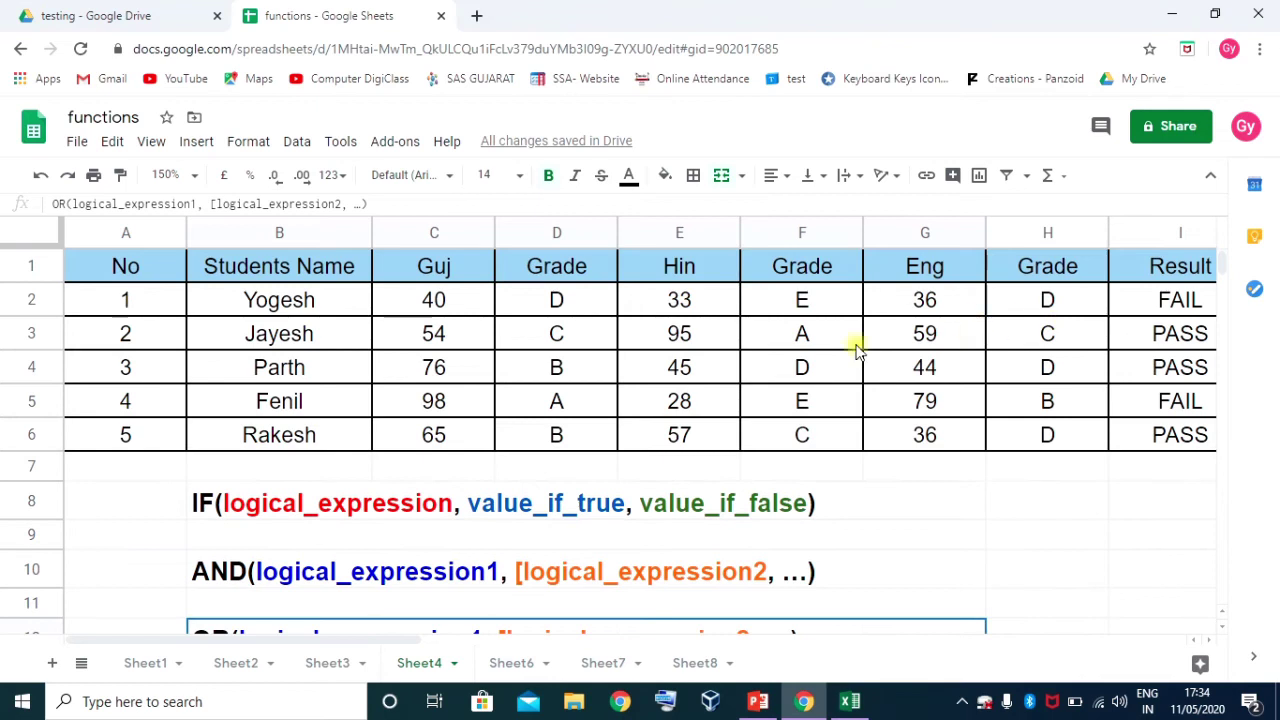
left_click(1060, 302)
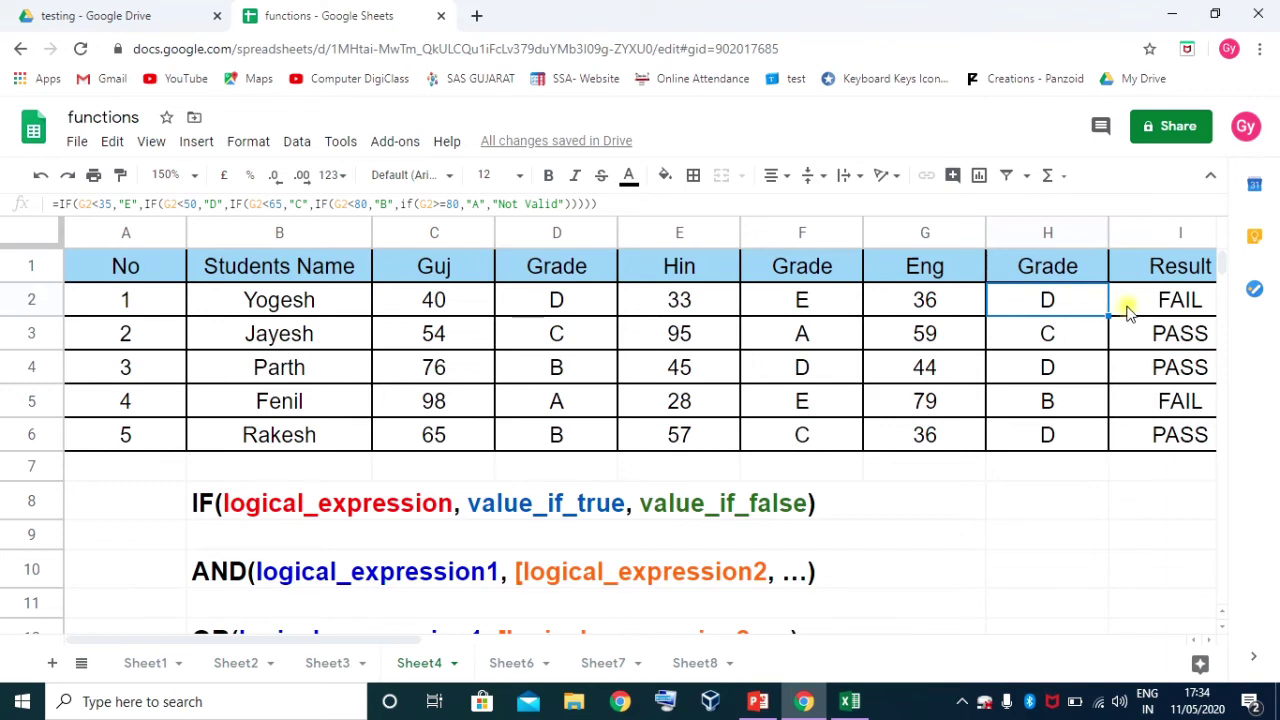
Return to Sheet7 and look over the grade table A2:B6 again
left_click(590, 664)
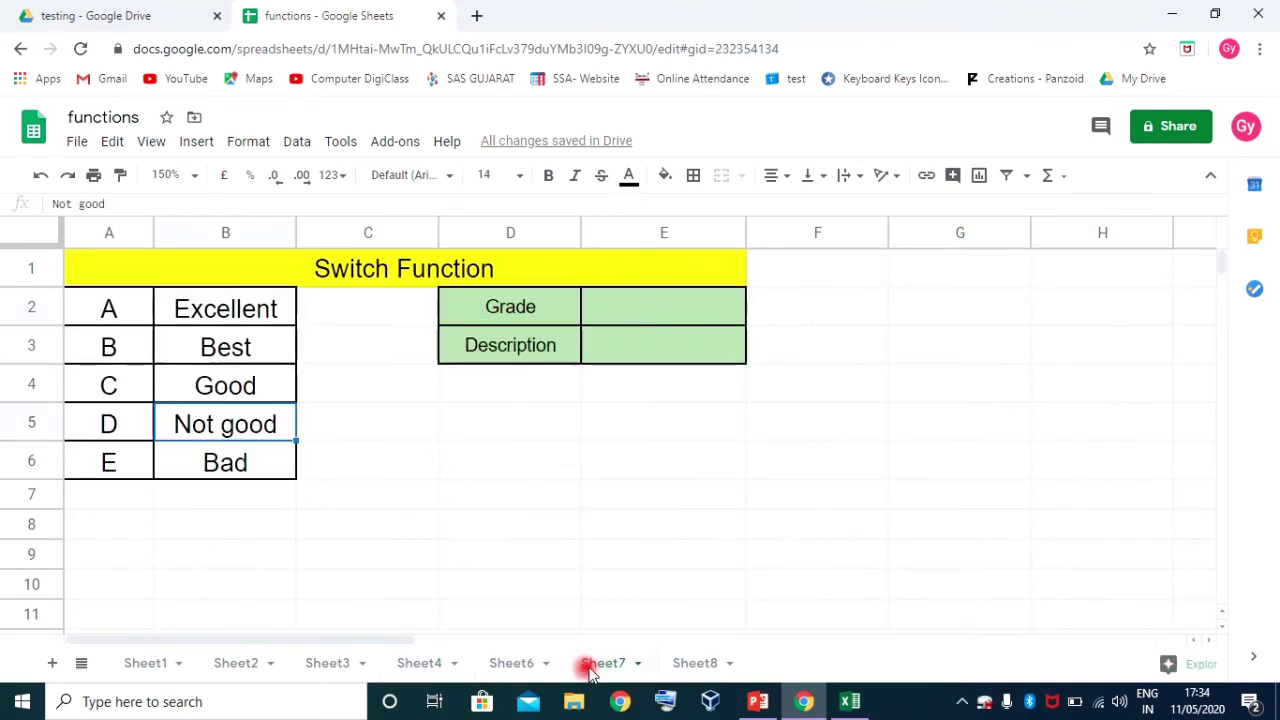
left_click(200, 458)
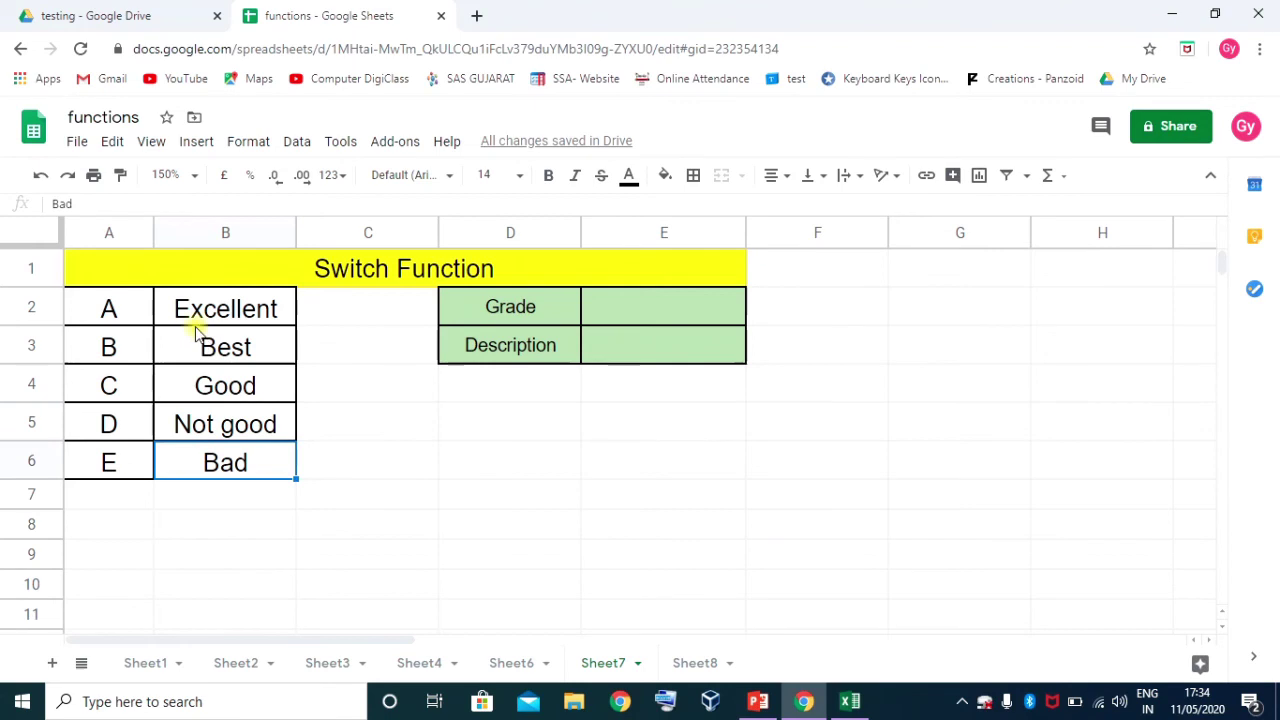
left_click_drag(122, 310, 224, 466)
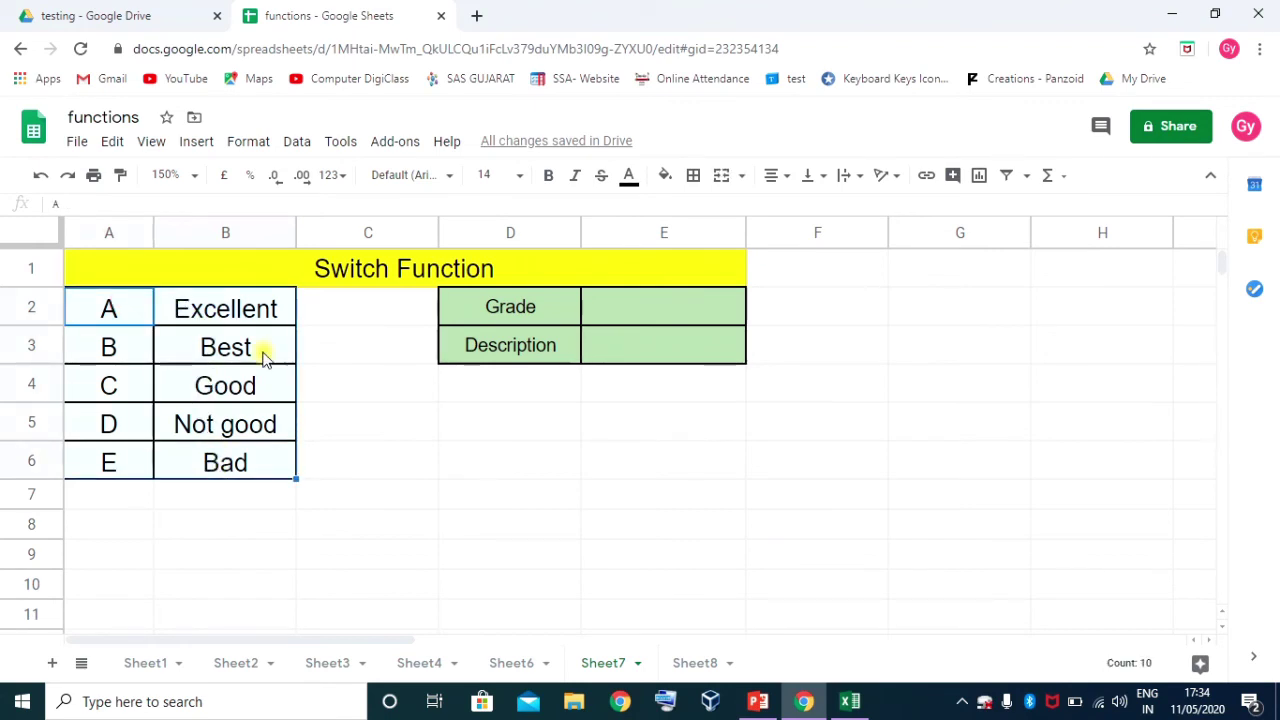
left_click(137, 311)
left_click(626, 415)
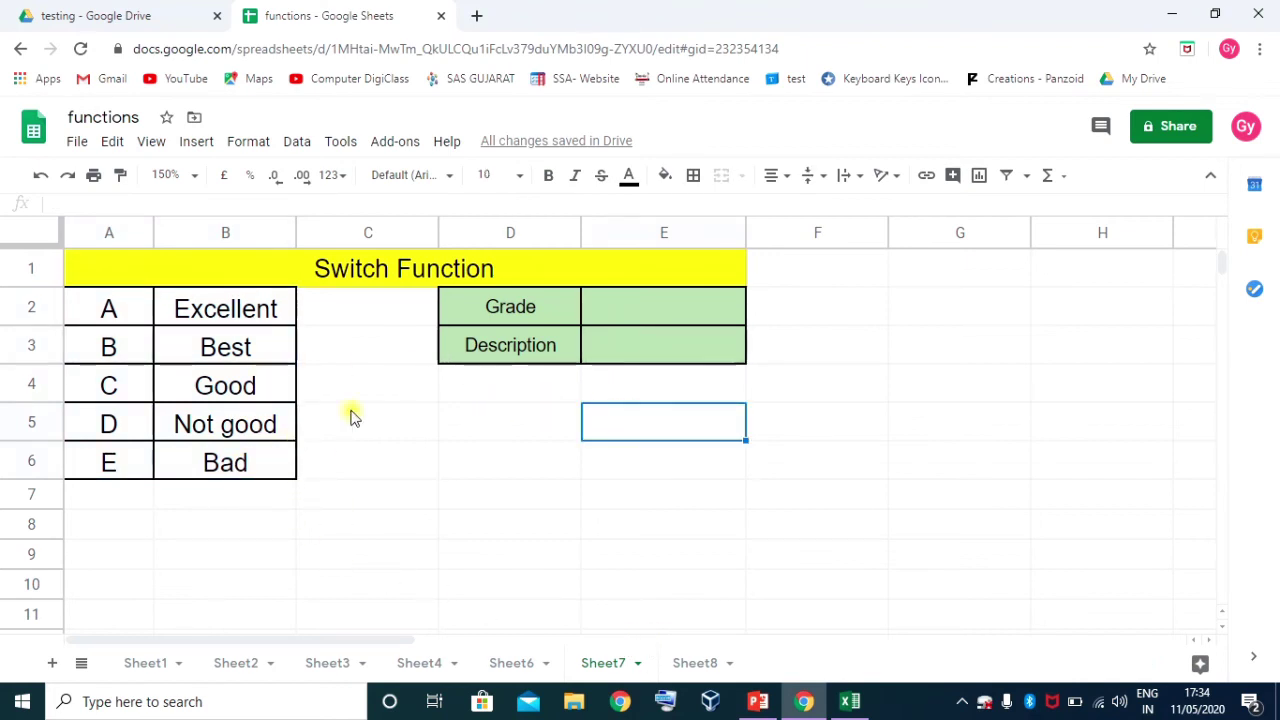
Try grade A in E2, clear it again, and begin typing =sw in E3
left_click(625, 308)
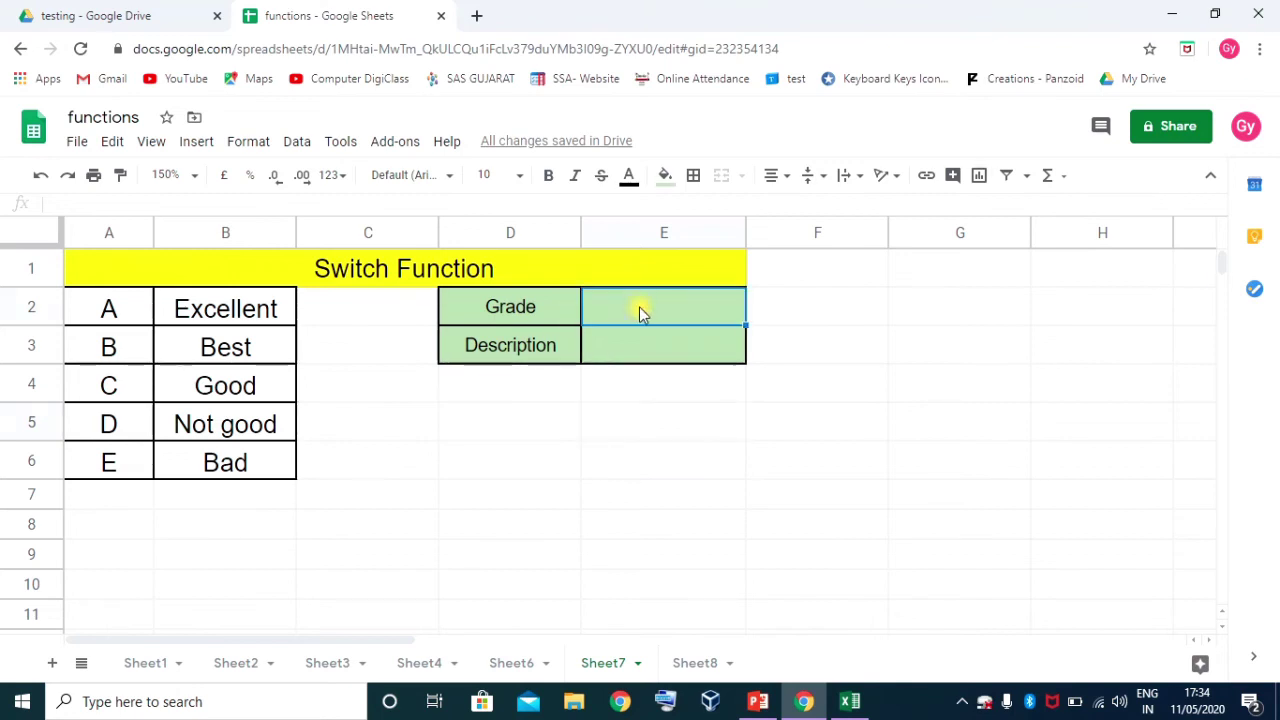
type("A")
key("Return")
left_click(641, 313)
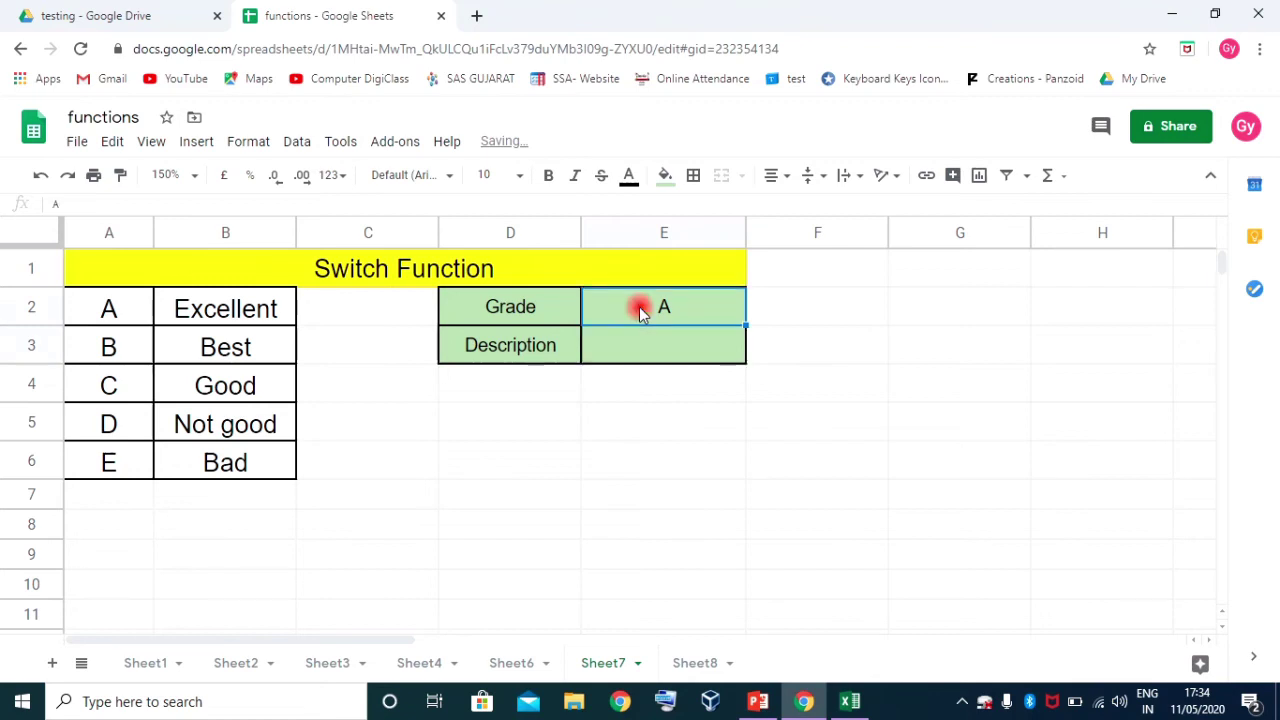
left_click(648, 340)
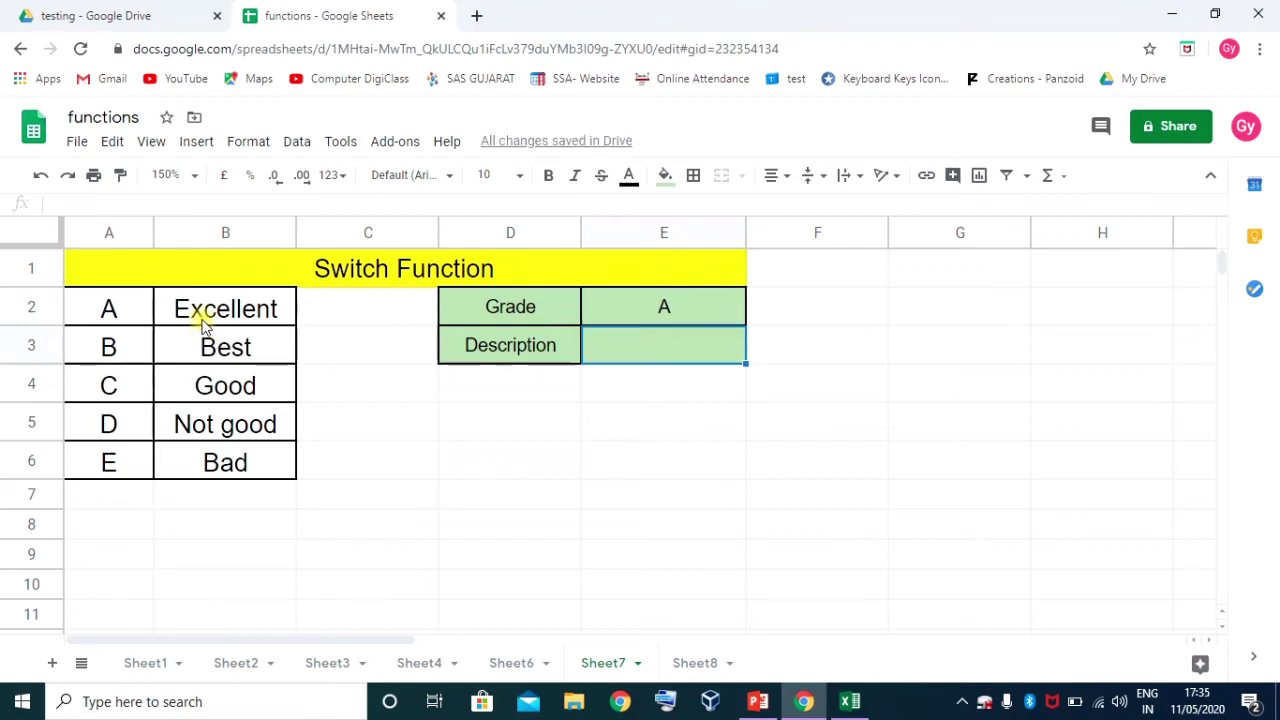
left_click(666, 310)
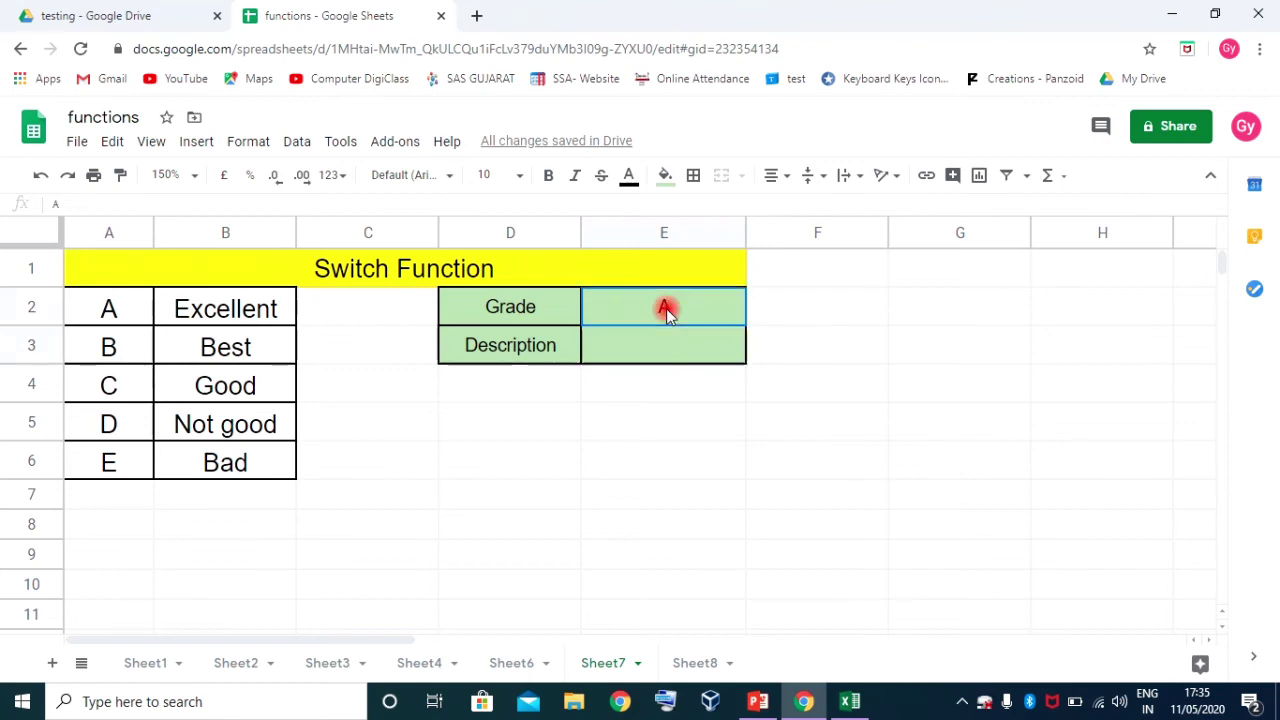
key("Delete")
left_click(641, 345)
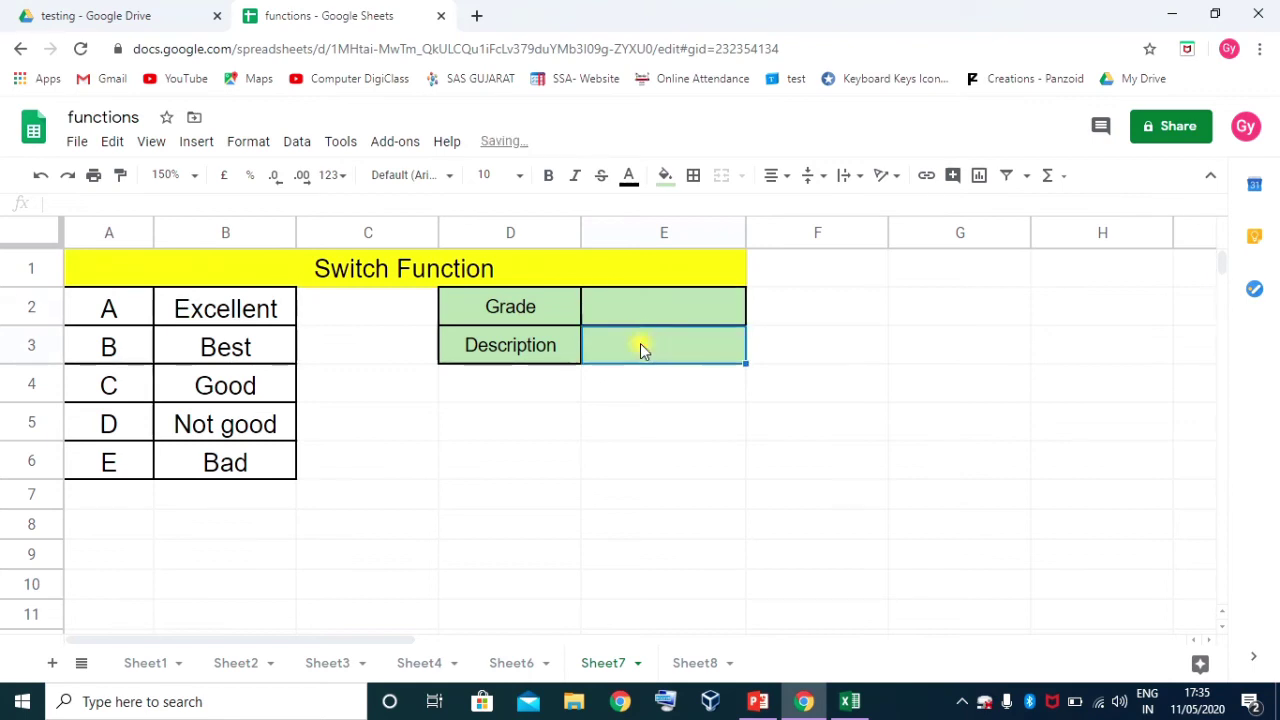
type("=s")
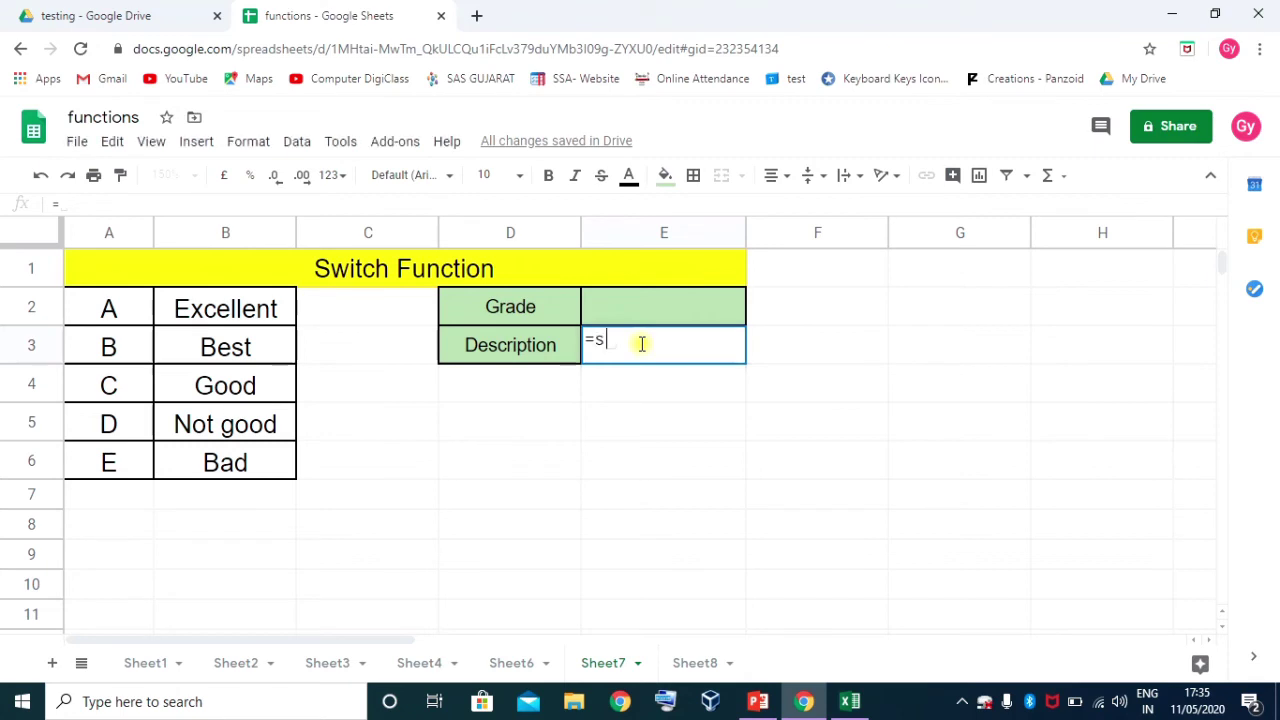
type("wi")
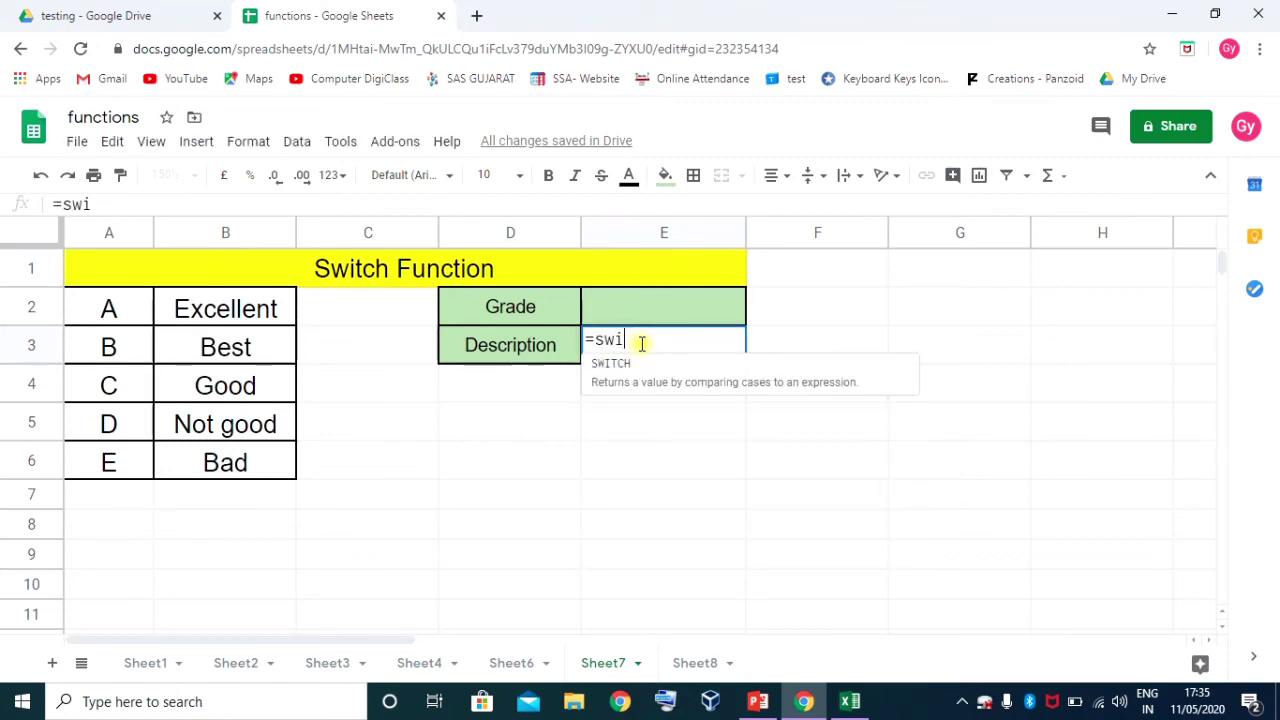
Start the SWITCH formula in E3 on E2, with cases A→Excellent (A2,B2) and B→Best (A3,B3)
key("Tab")
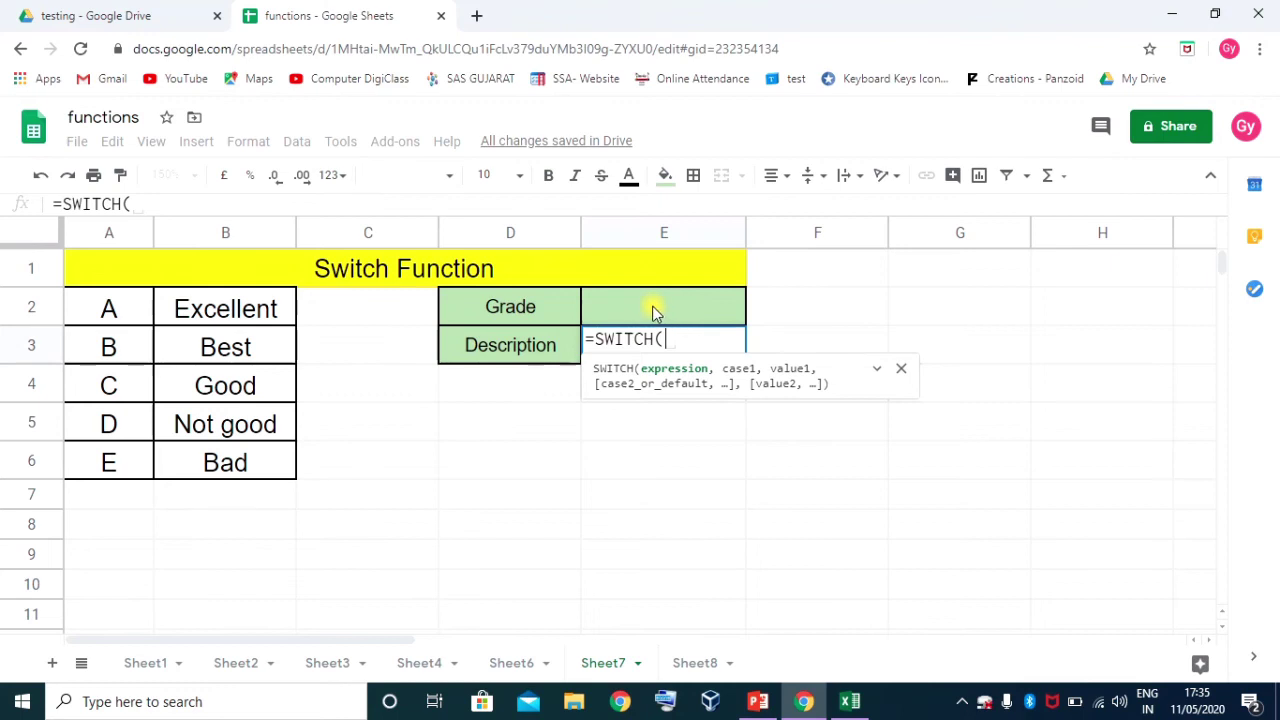
left_click(658, 308)
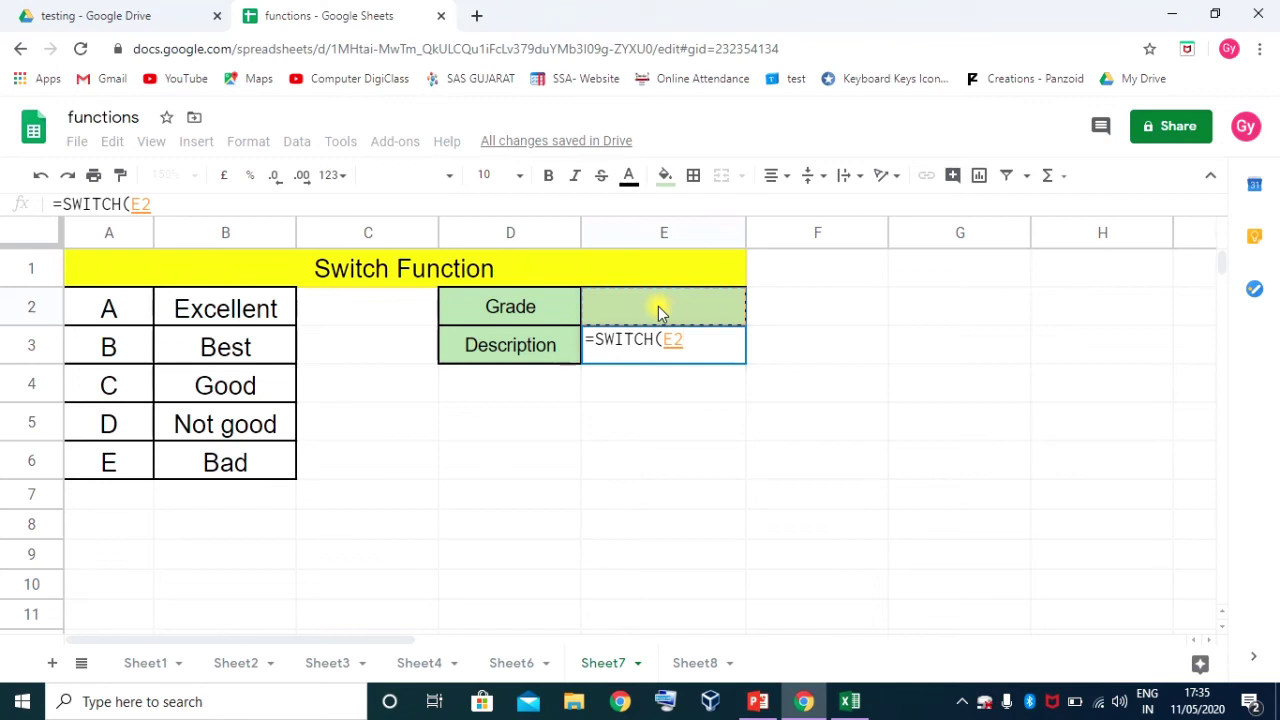
type(",")
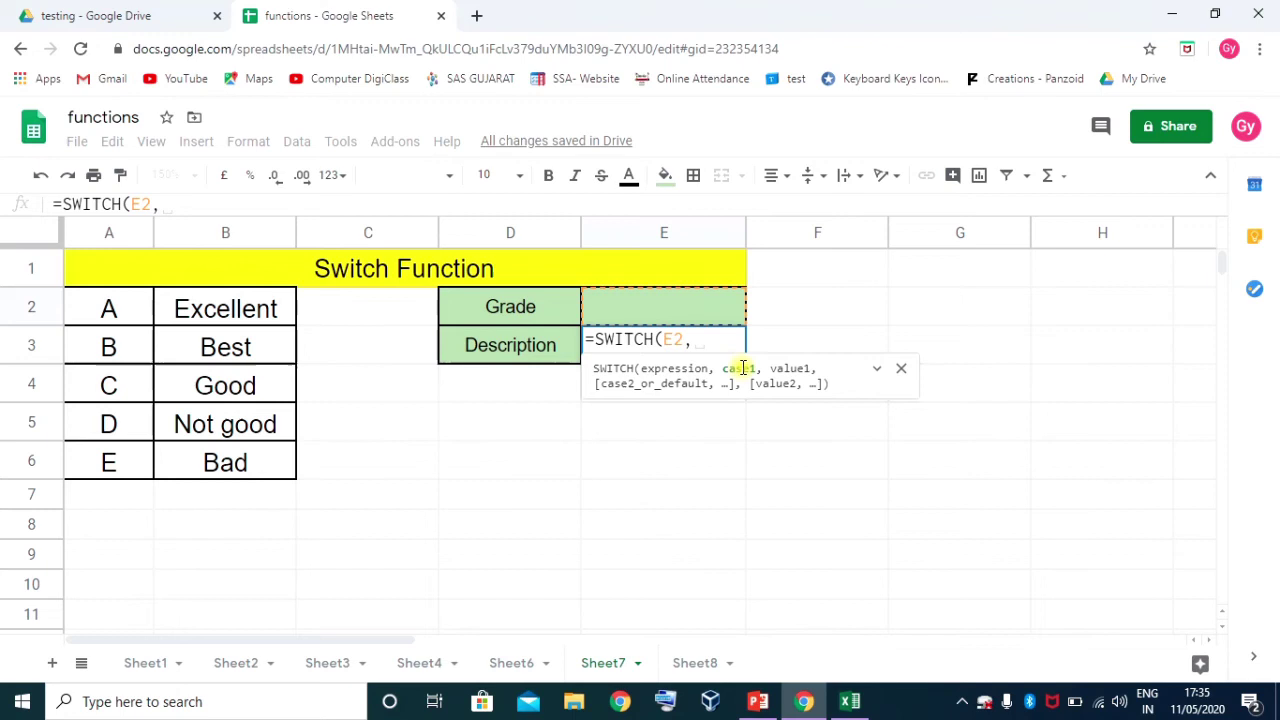
left_click(109, 311)
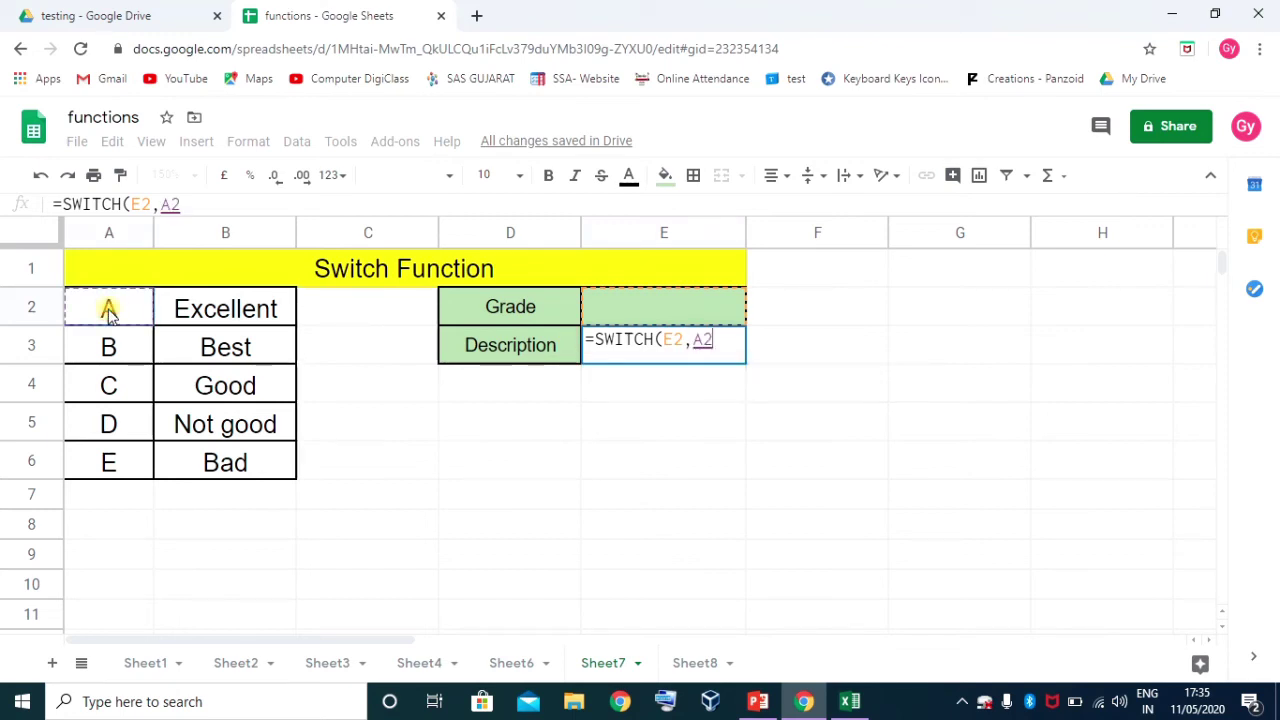
type(",")
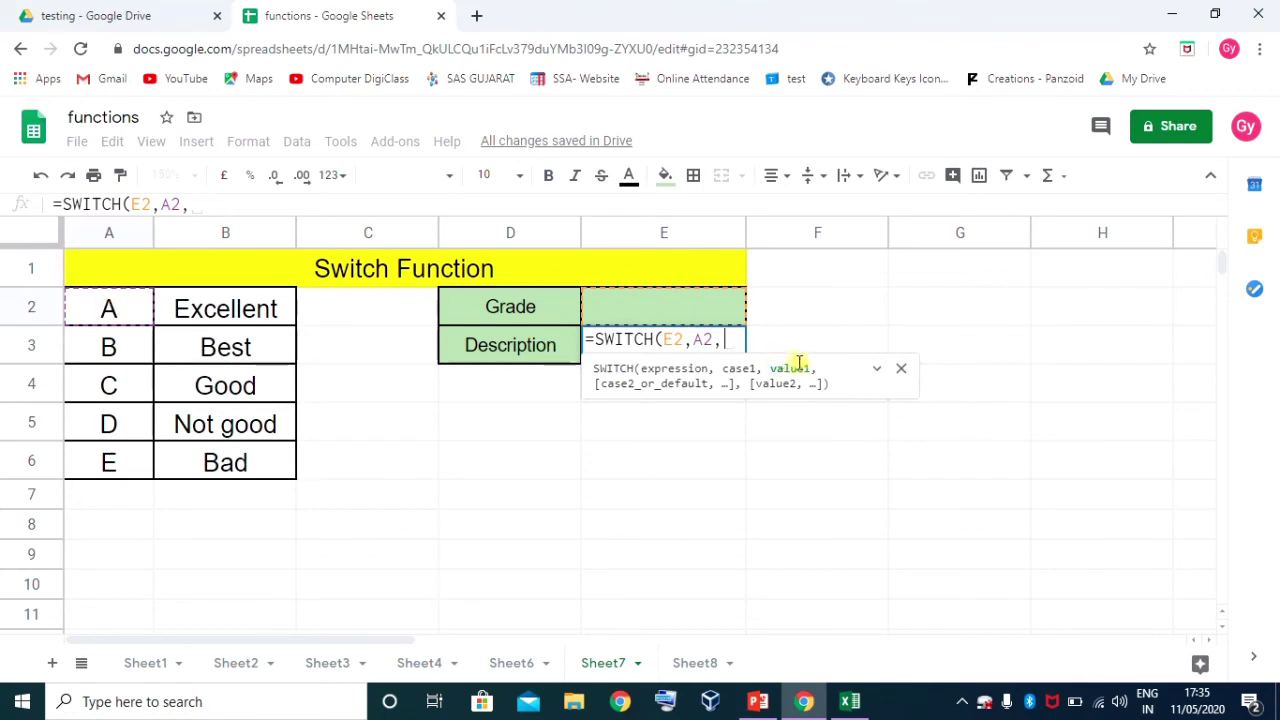
left_click(228, 312)
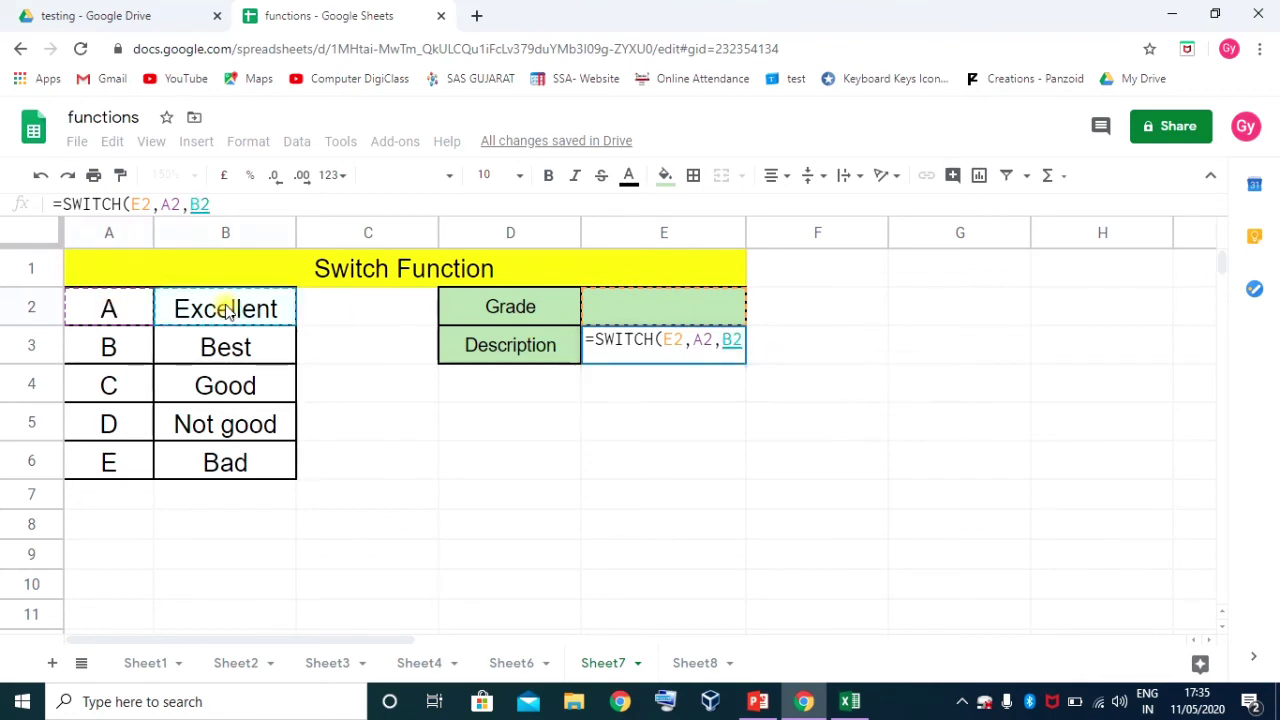
type(",")
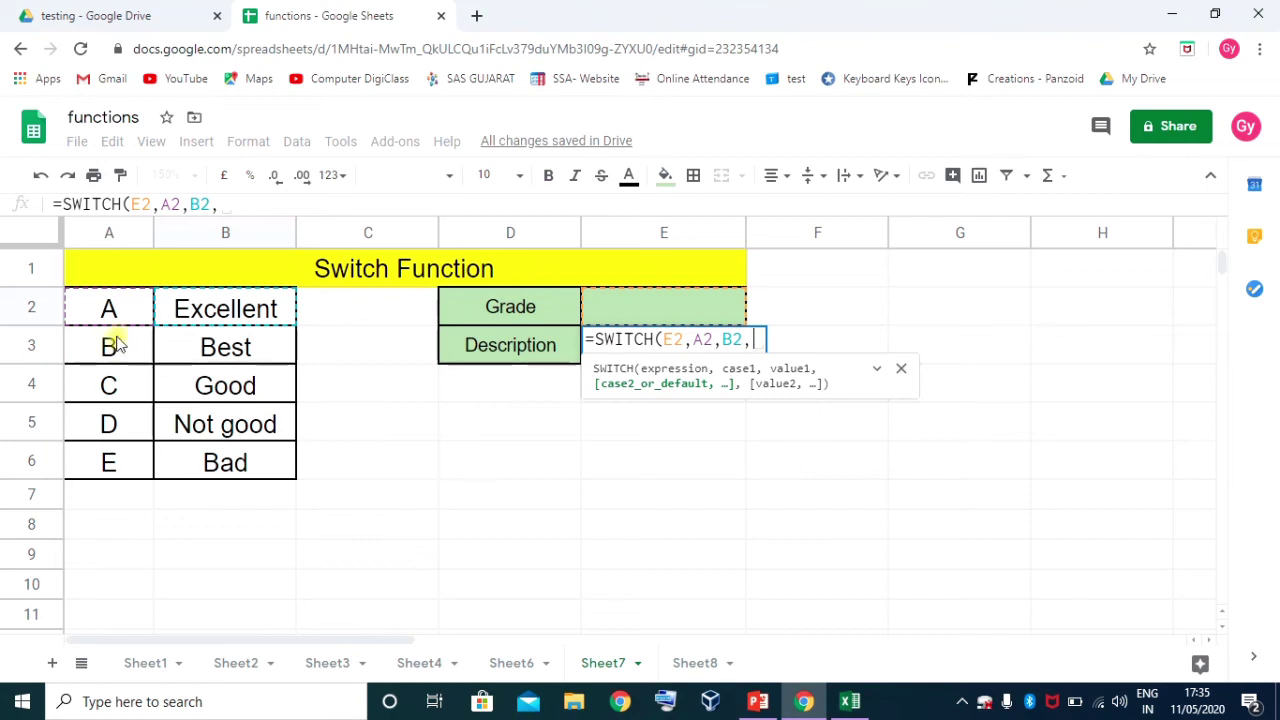
left_click(110, 347)
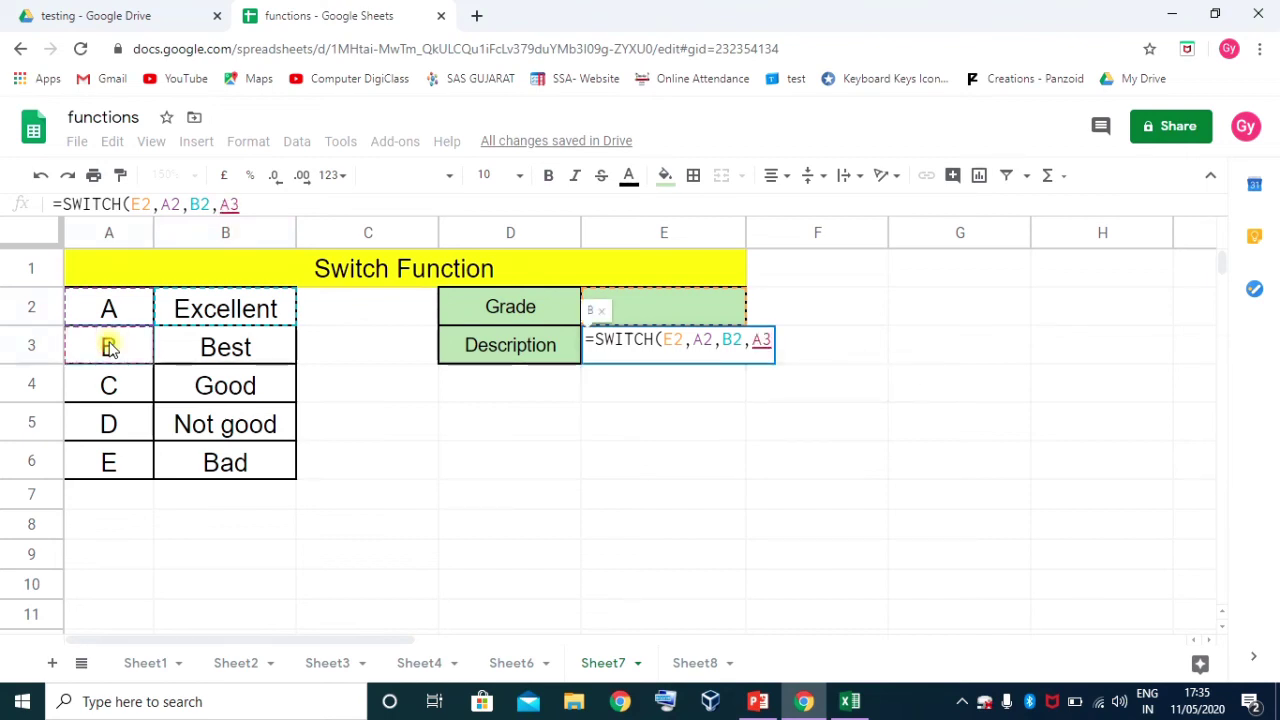
type(",")
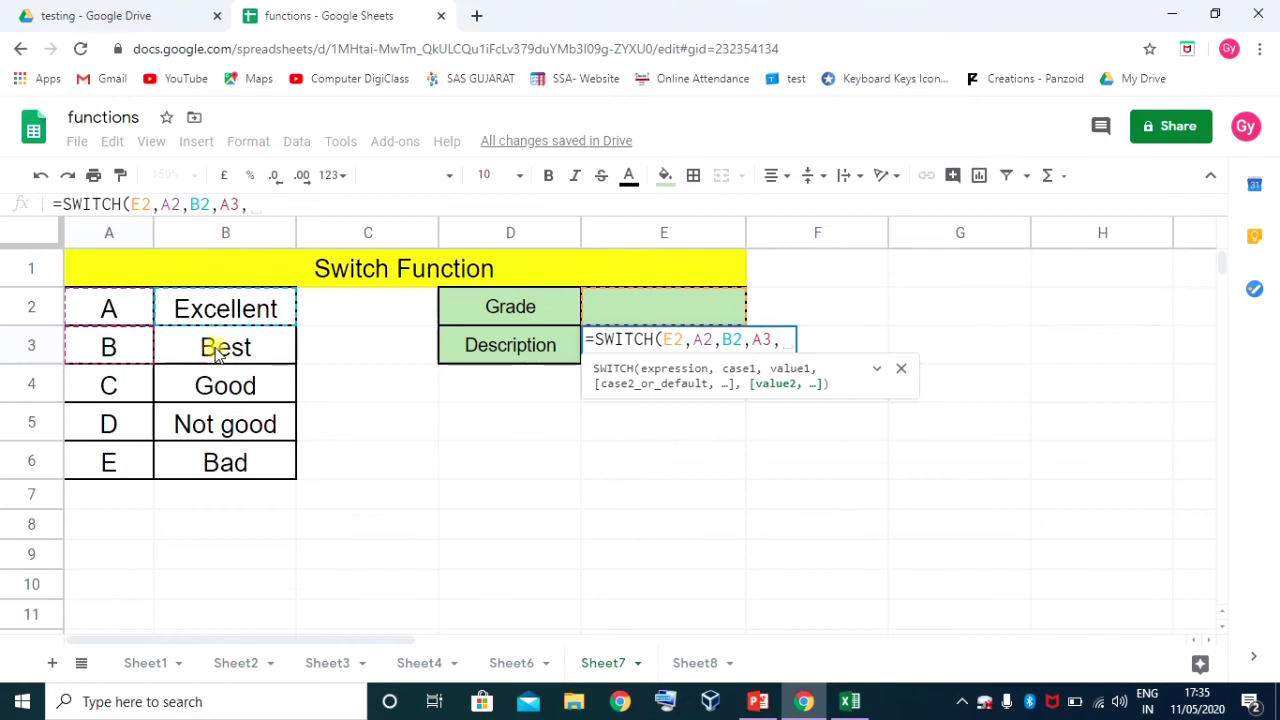
left_click(217, 350)
type(",")
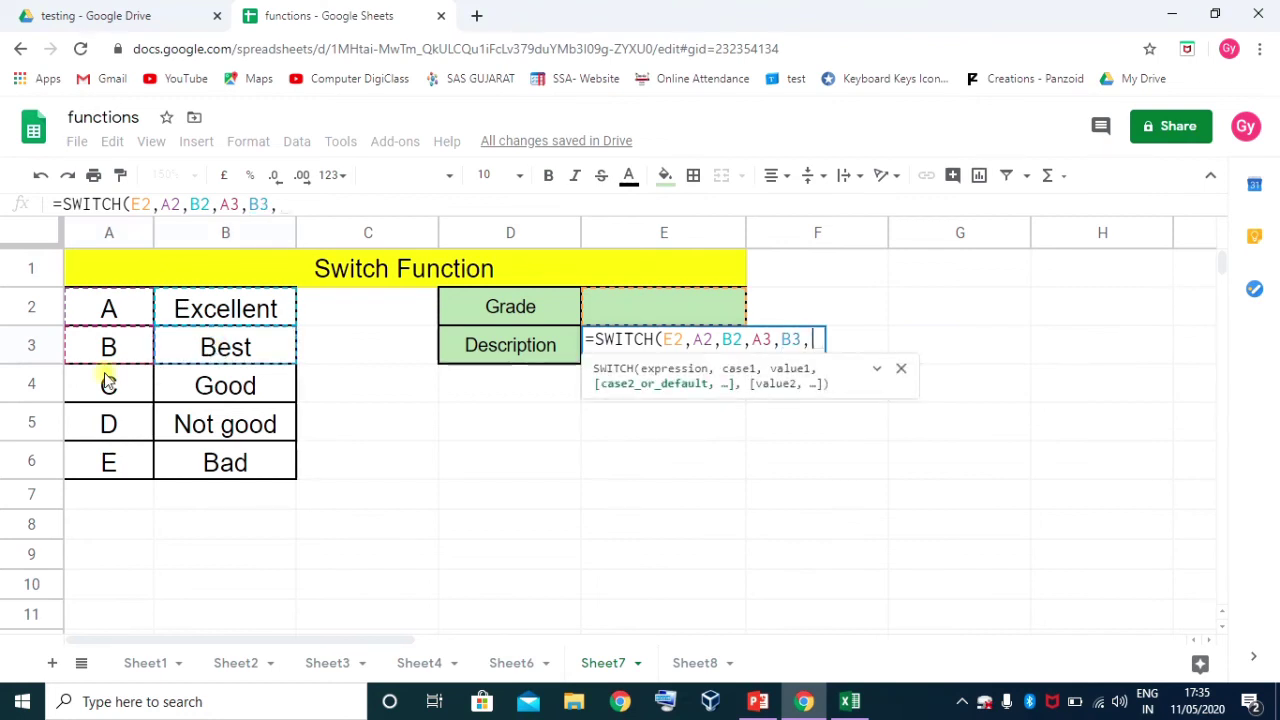
Add cases A4,B4 through A6,B6 (Good, Not good, Bad), close the bracket and enter it
left_click(108, 386)
type(",")
left_click(205, 386)
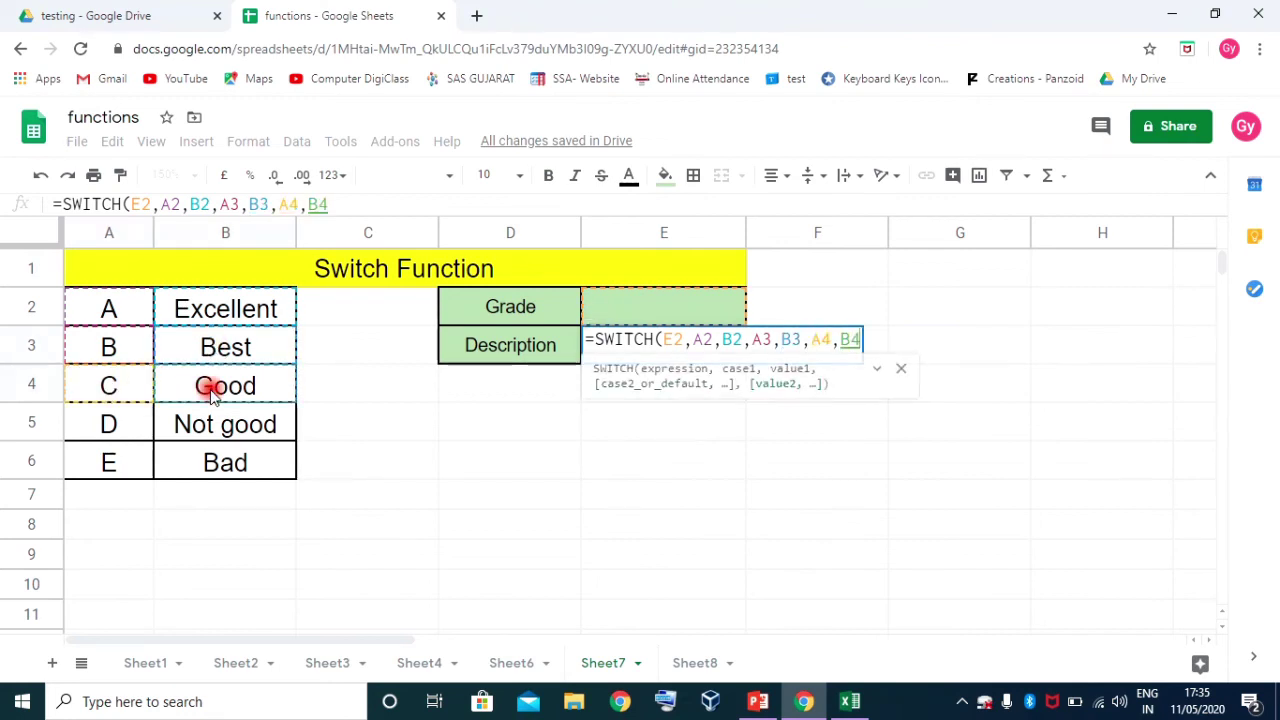
type(",")
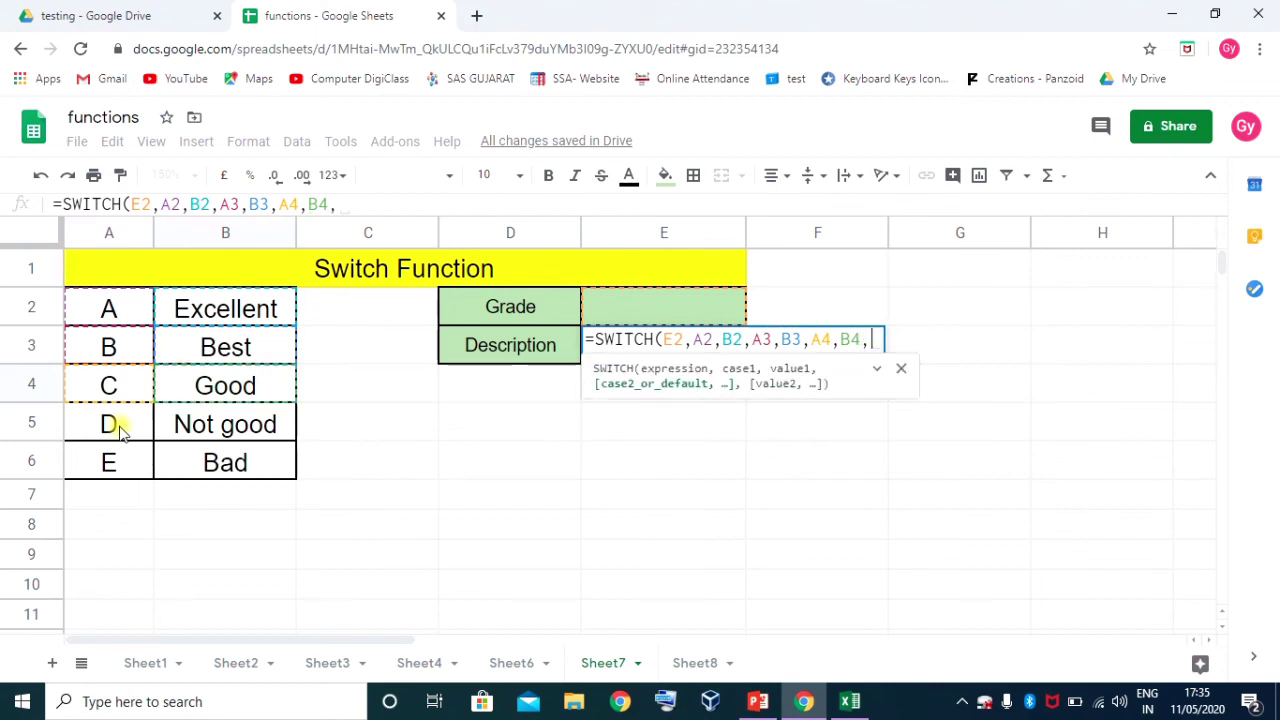
left_click(116, 425)
type(",")
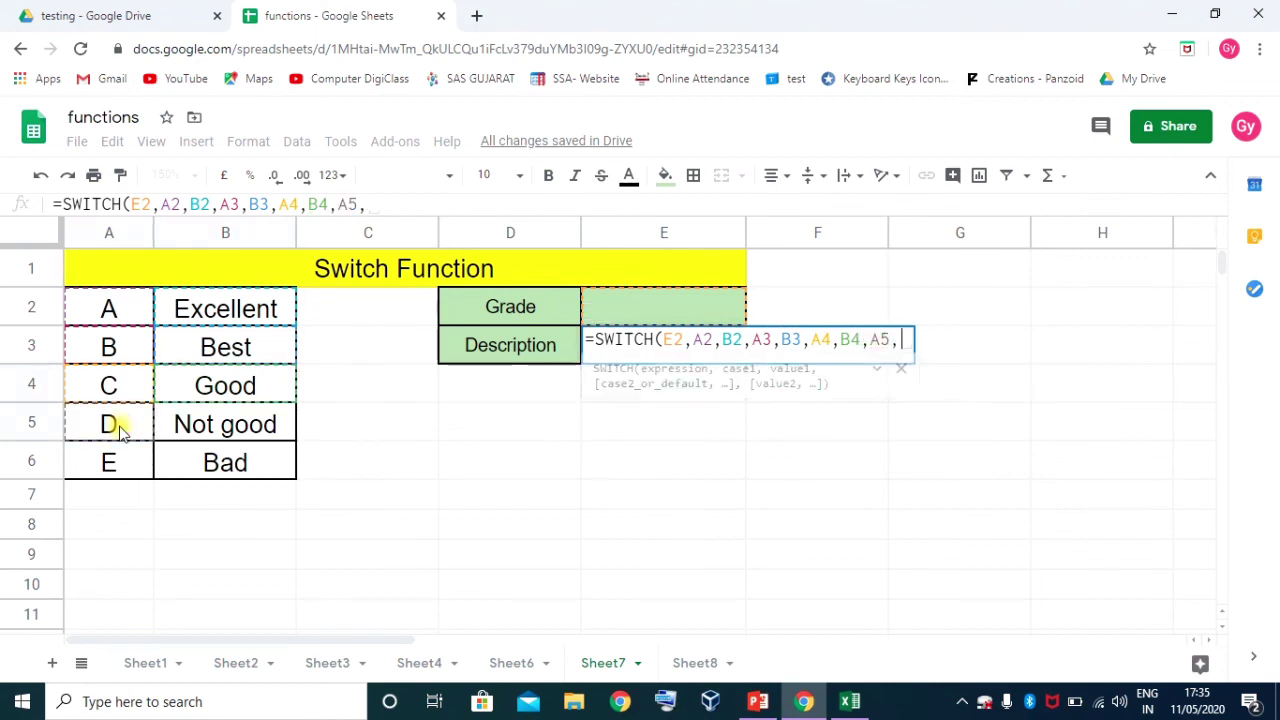
left_click(205, 425)
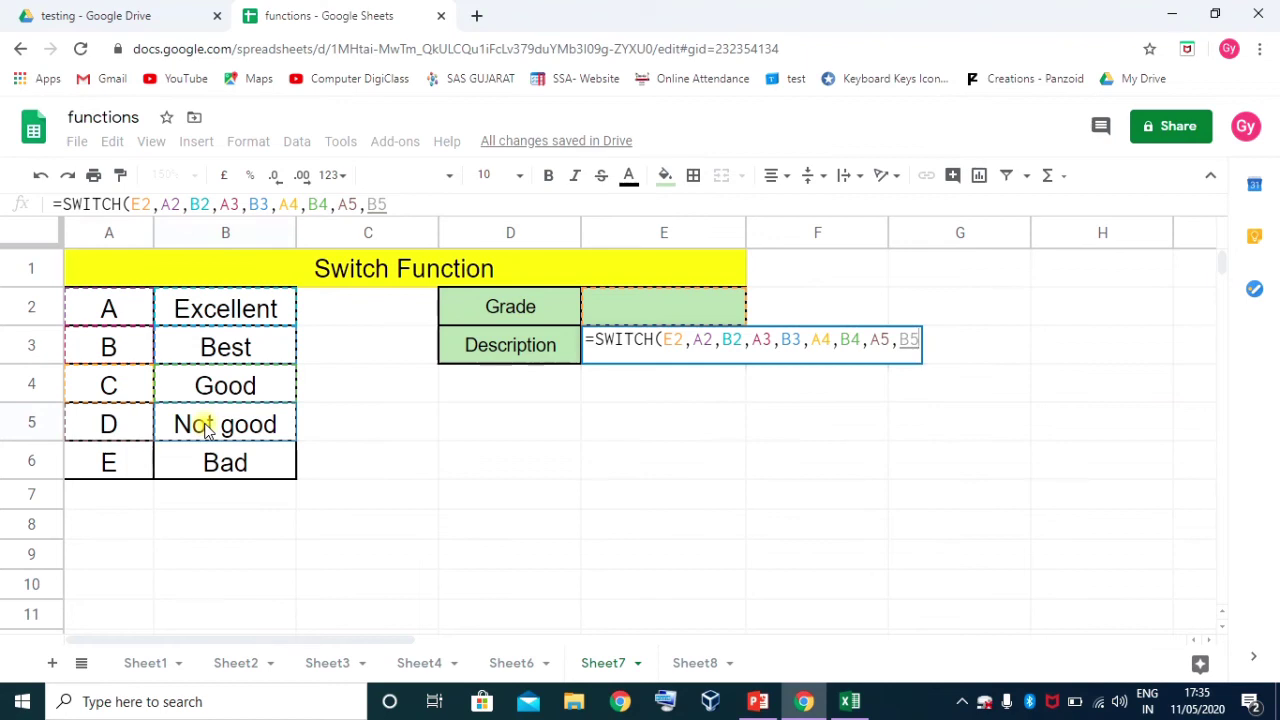
type(",")
left_click(107, 463)
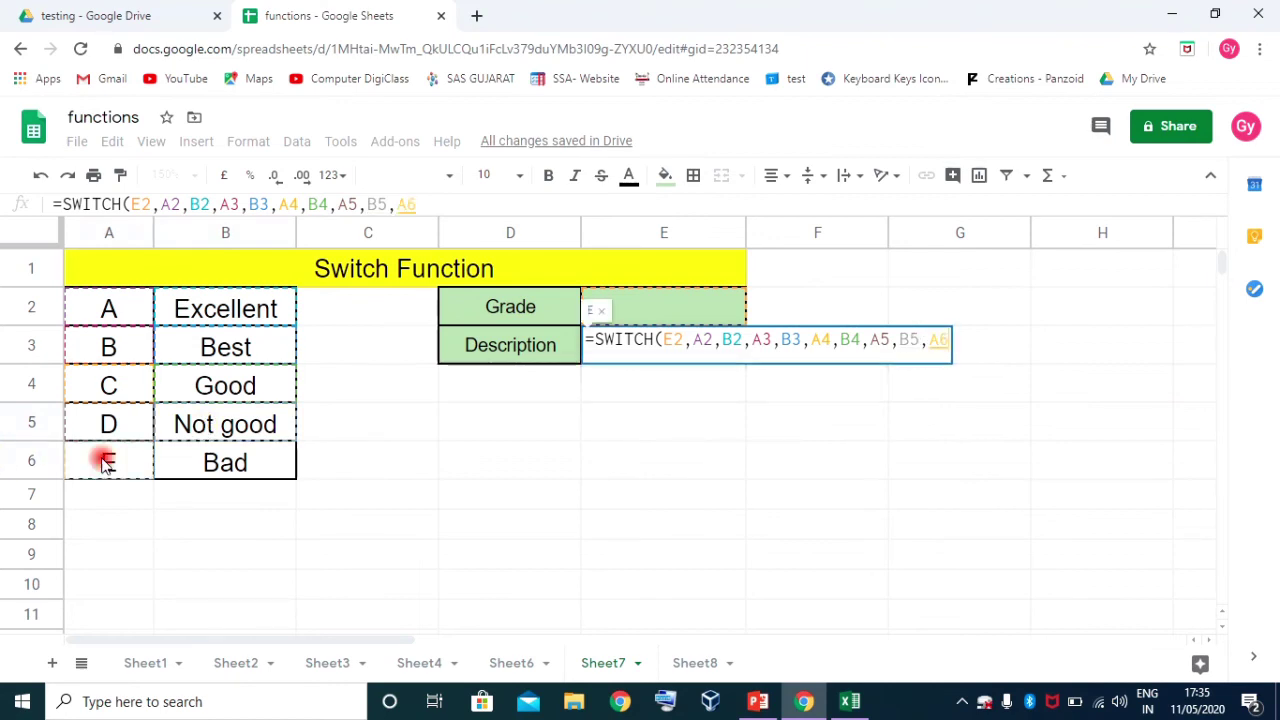
type(",")
left_click(197, 460)
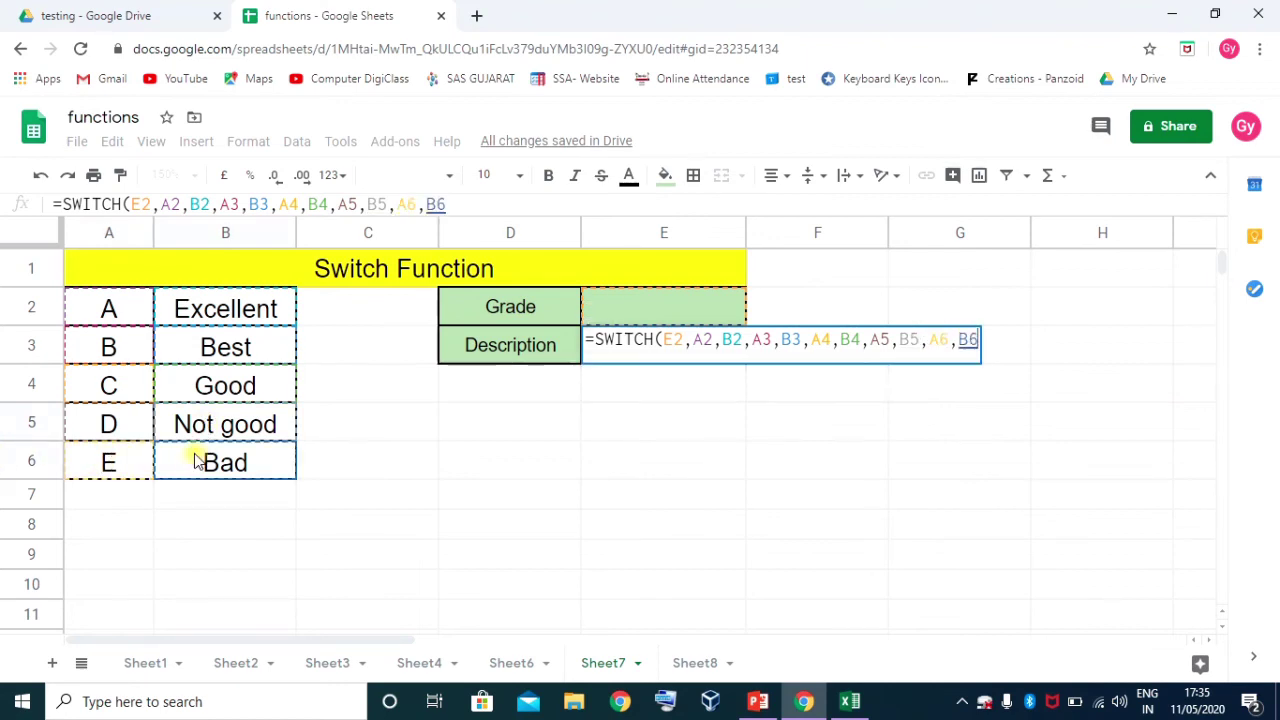
type(")")
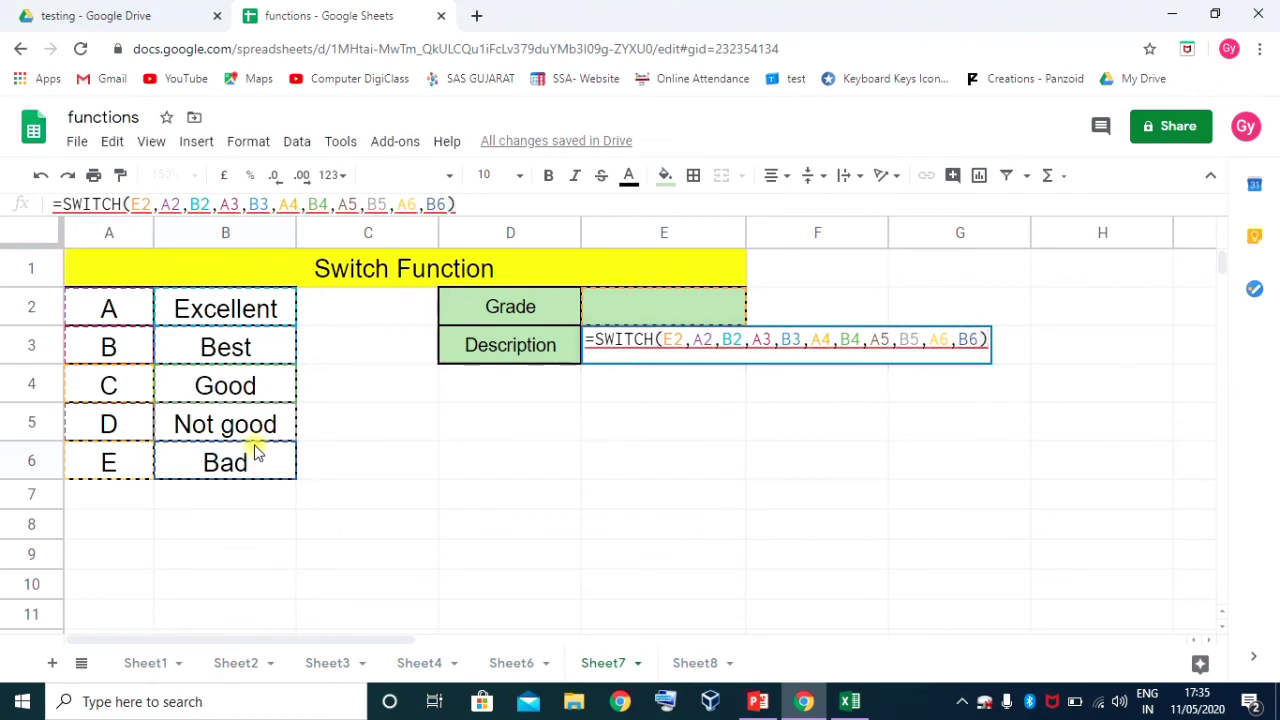
key("Return")
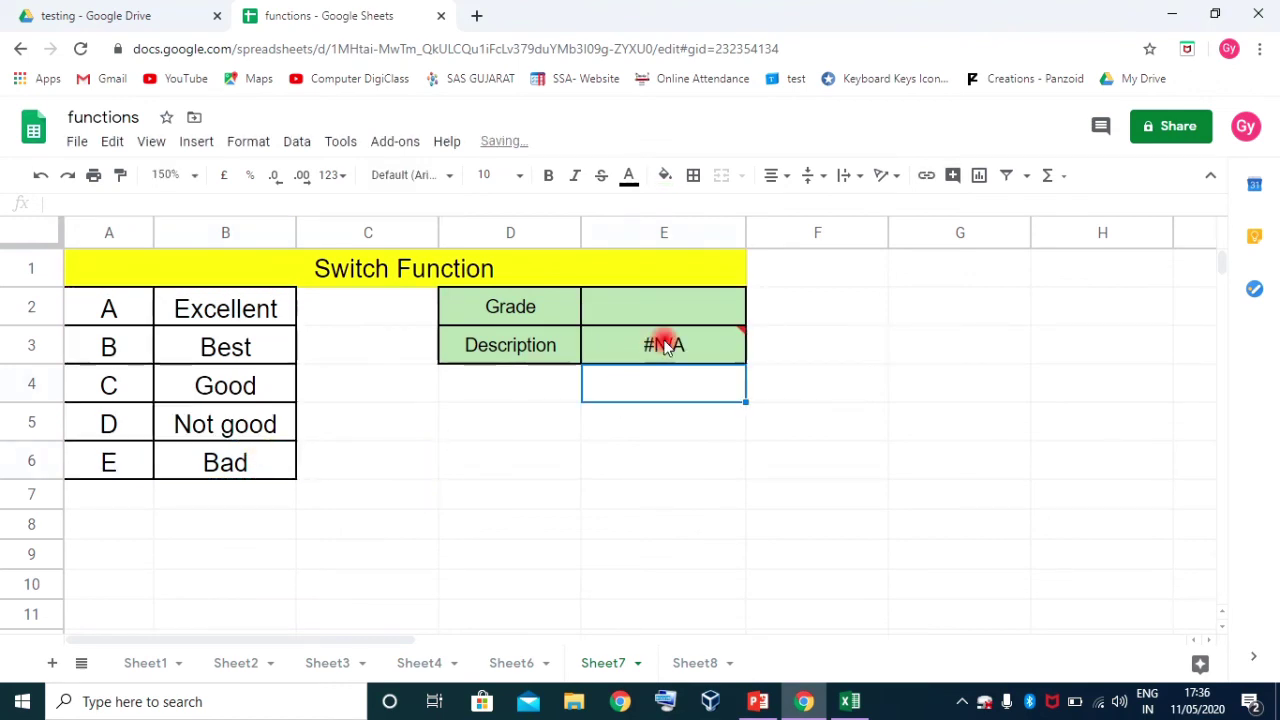
left_click(665, 345)
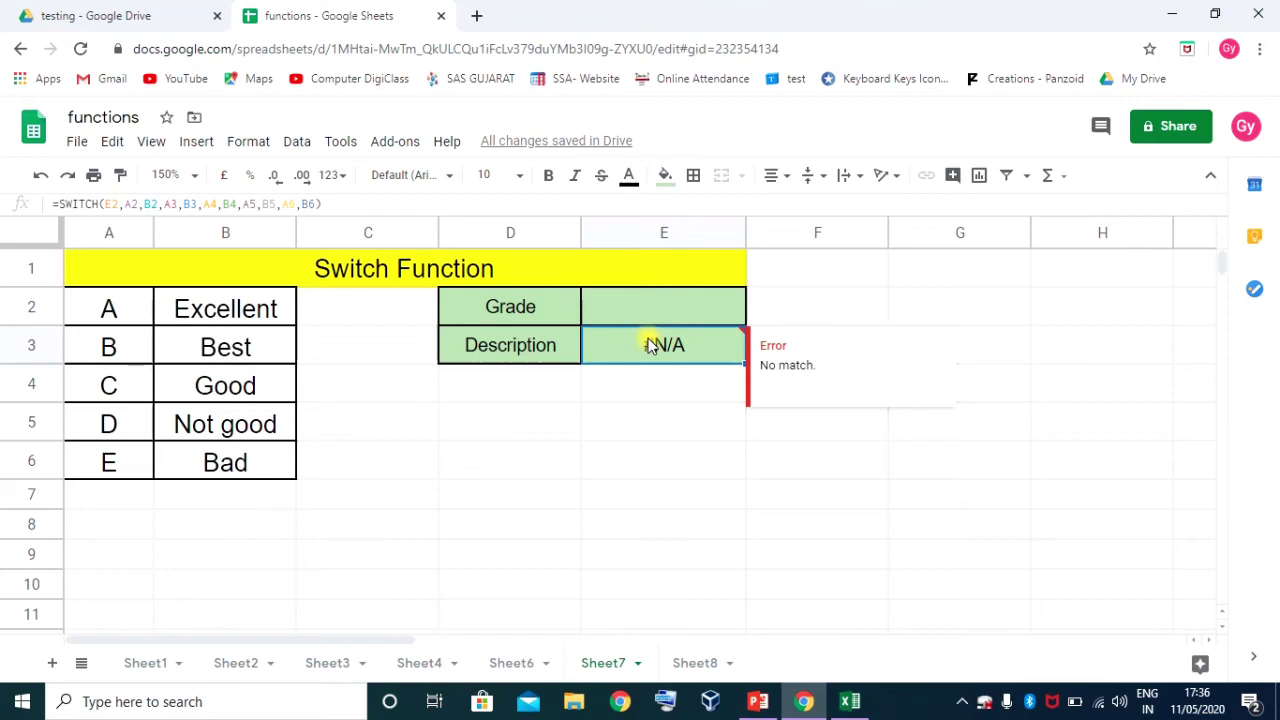
left_click(655, 318)
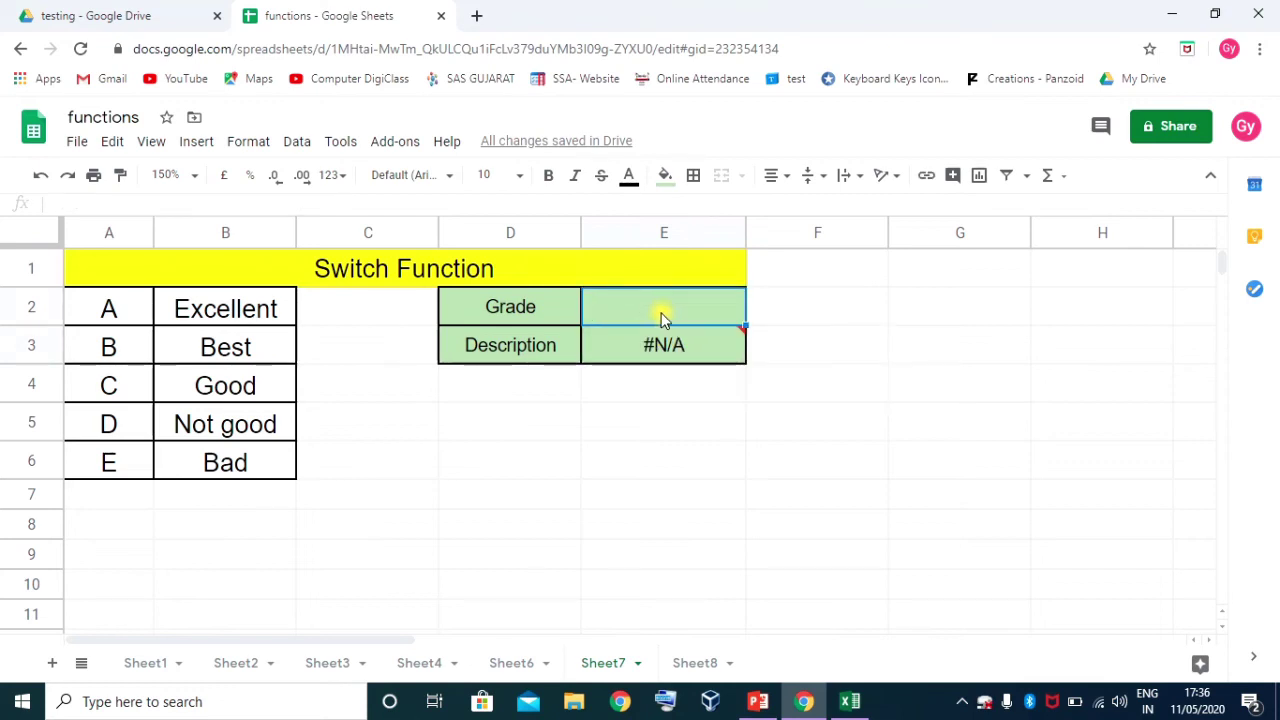
mouse_move(665, 347)
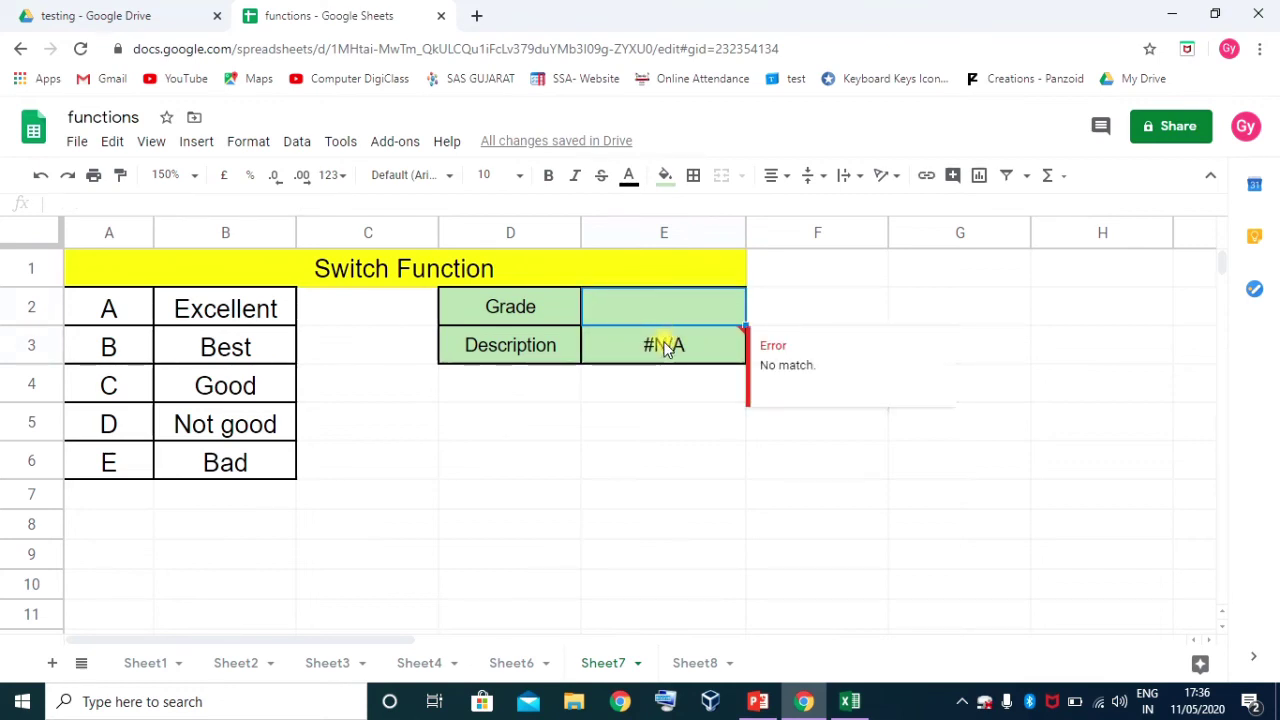
type("A")
key("Return")
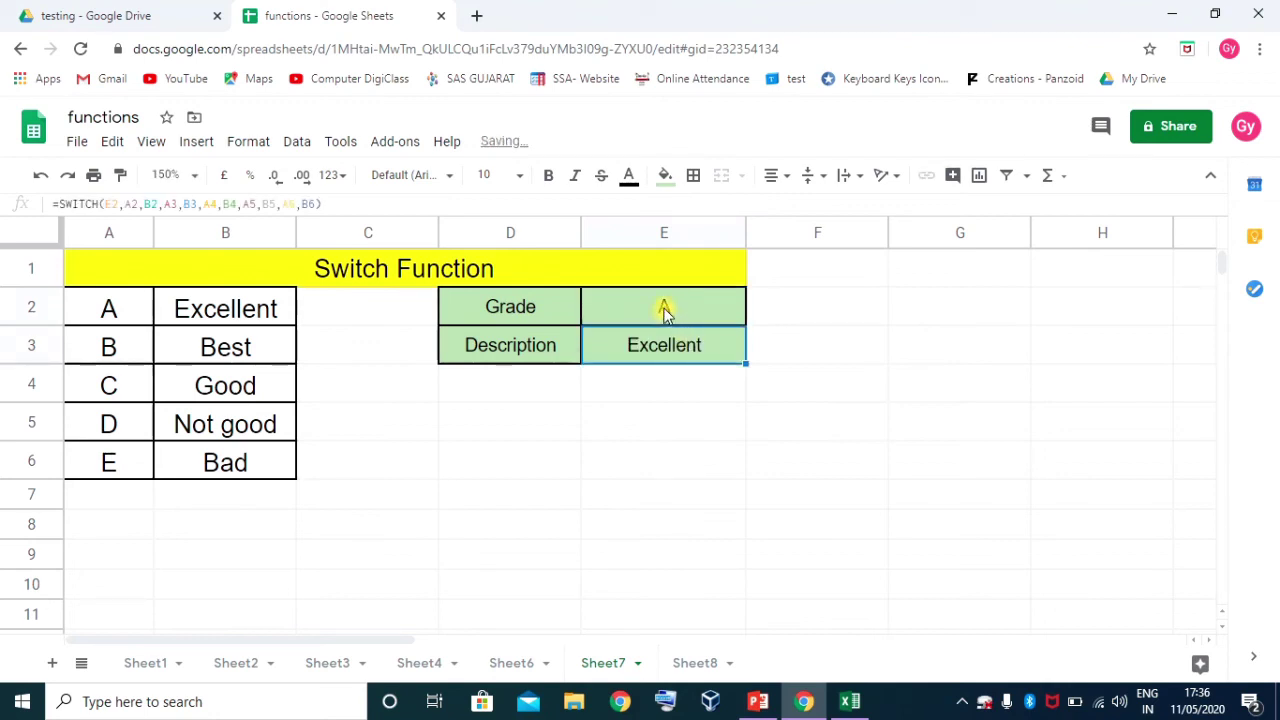
left_click(645, 318)
type("D")
key("Return")
left_click(668, 314)
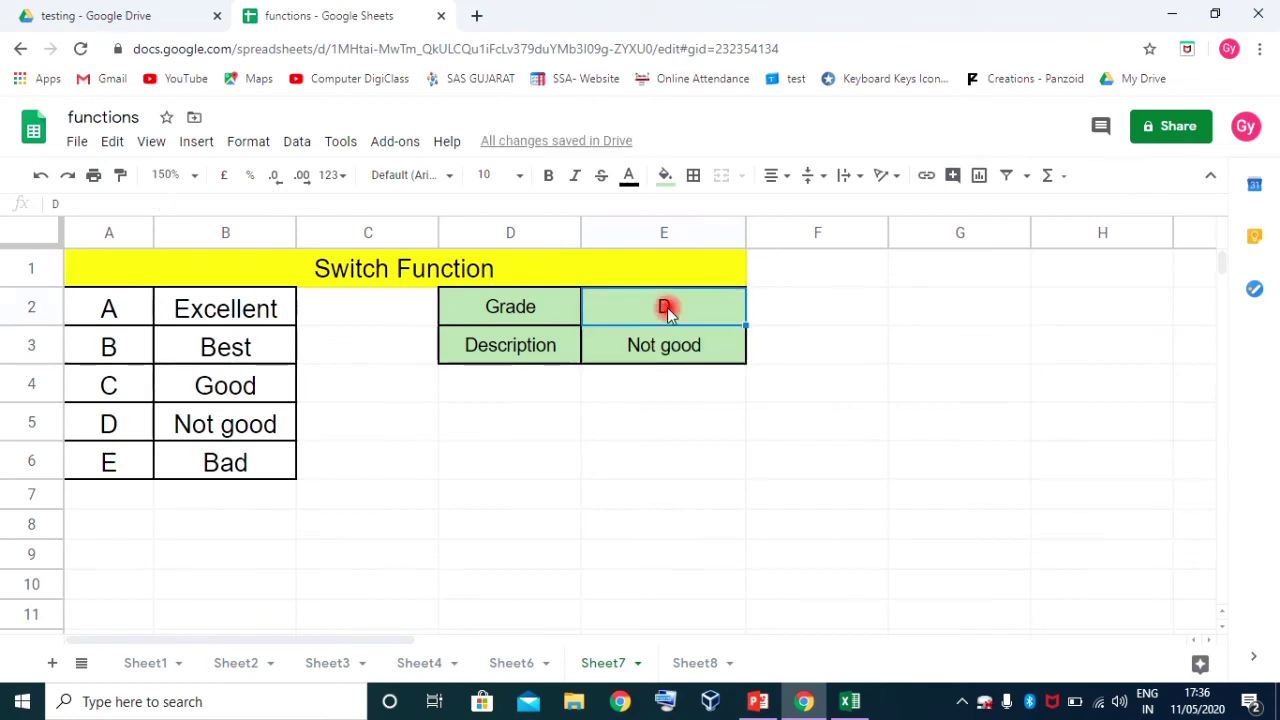
key("Delete")
double_click(663, 346)
Wrap E3's formula as =IFERROR(SWITCH(...),"") so it shows blank instead of #N/A
left_click(593, 339)
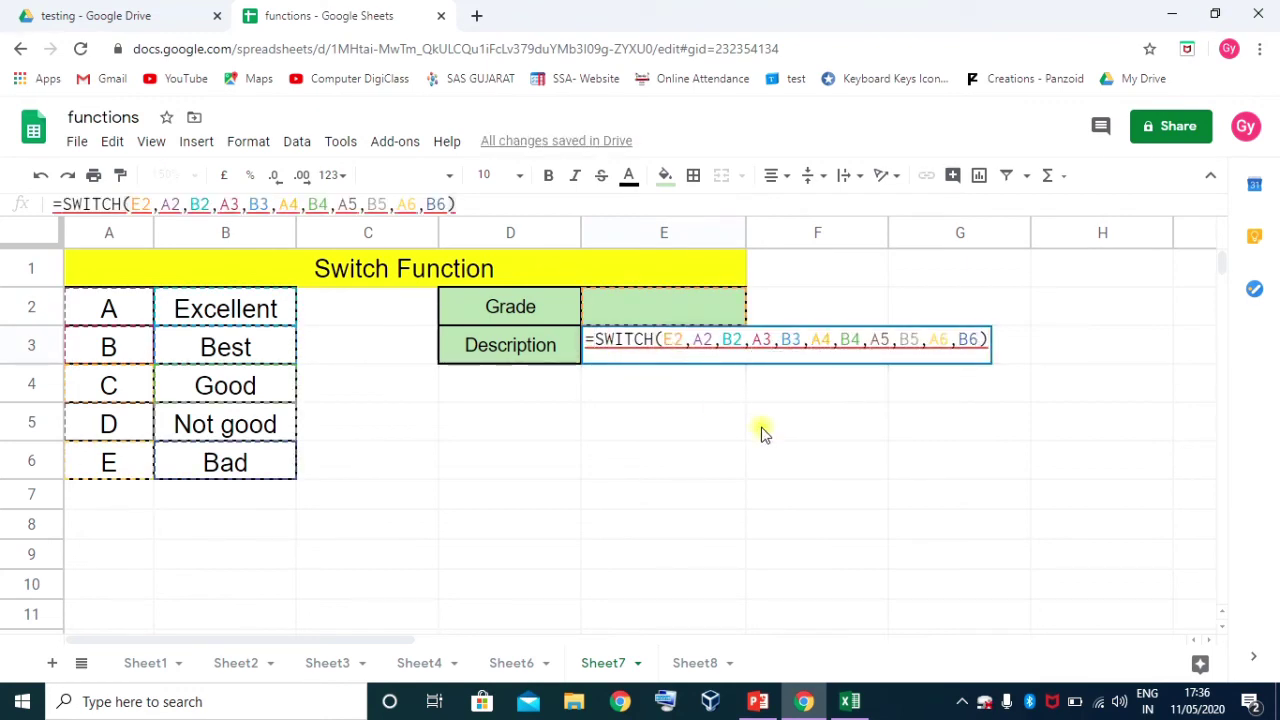
type("iferror")
key("Tab")
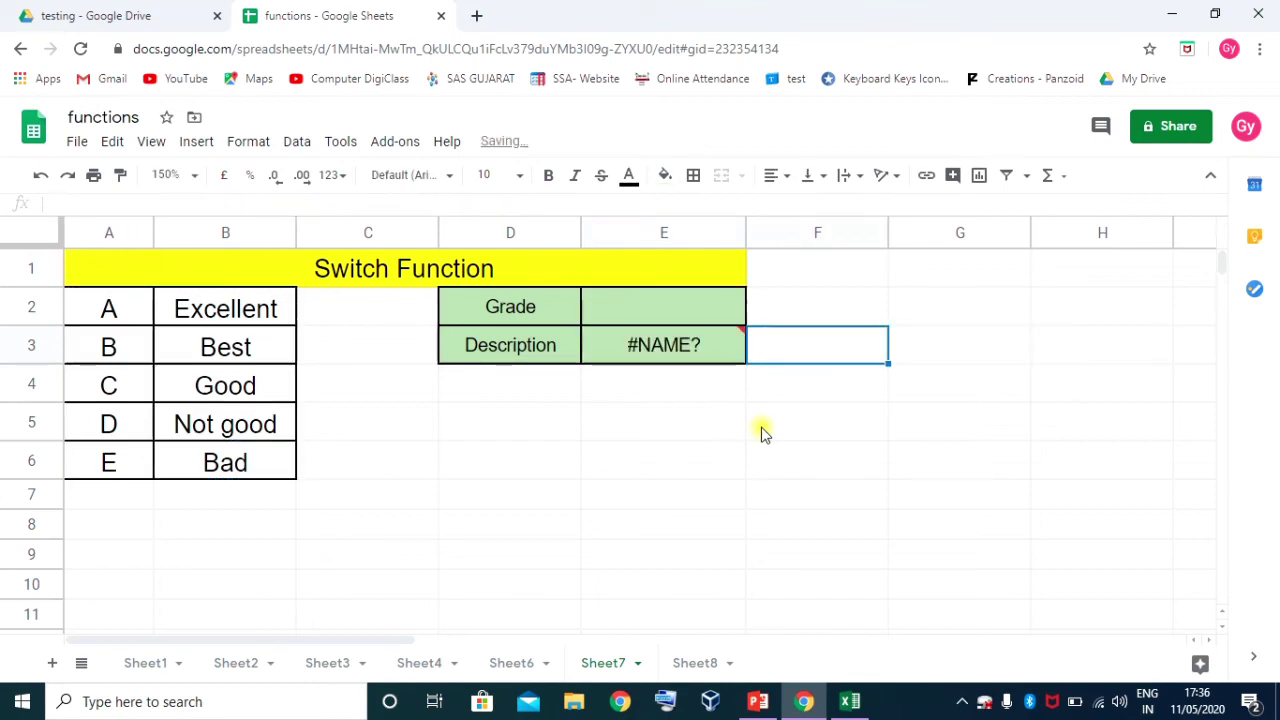
left_click(712, 350)
triple_click(712, 350)
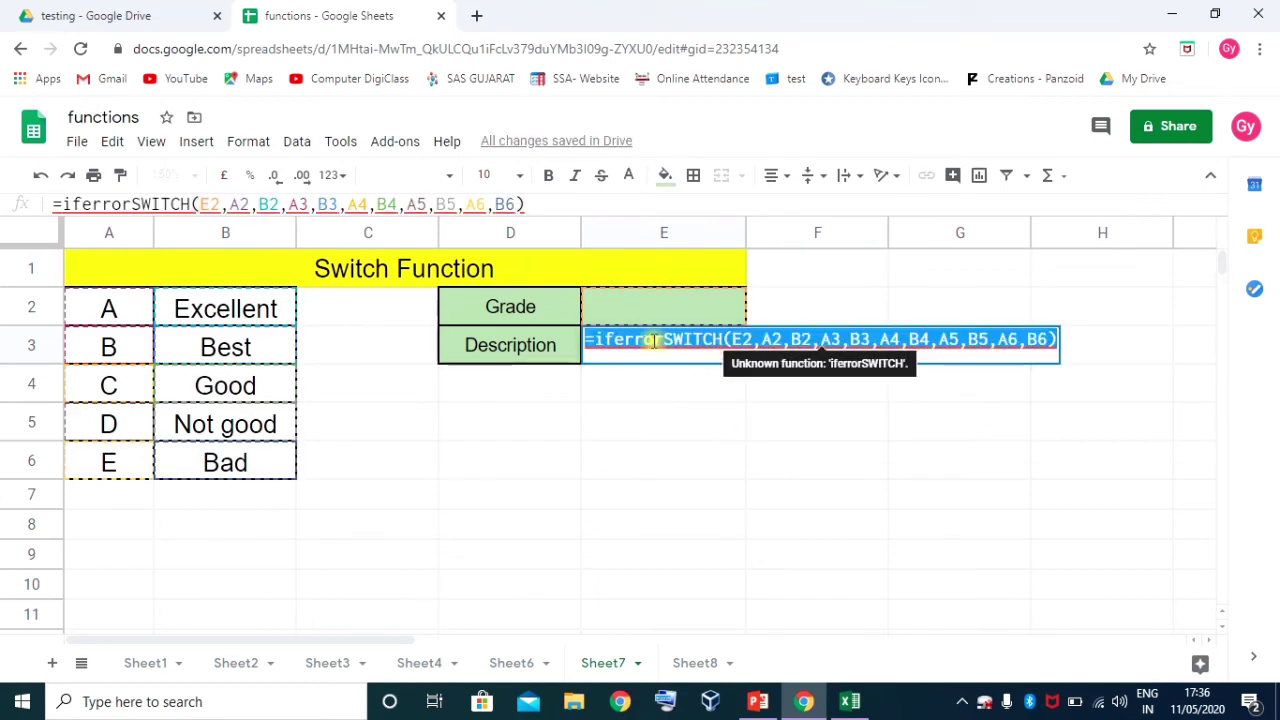
left_click(667, 338)
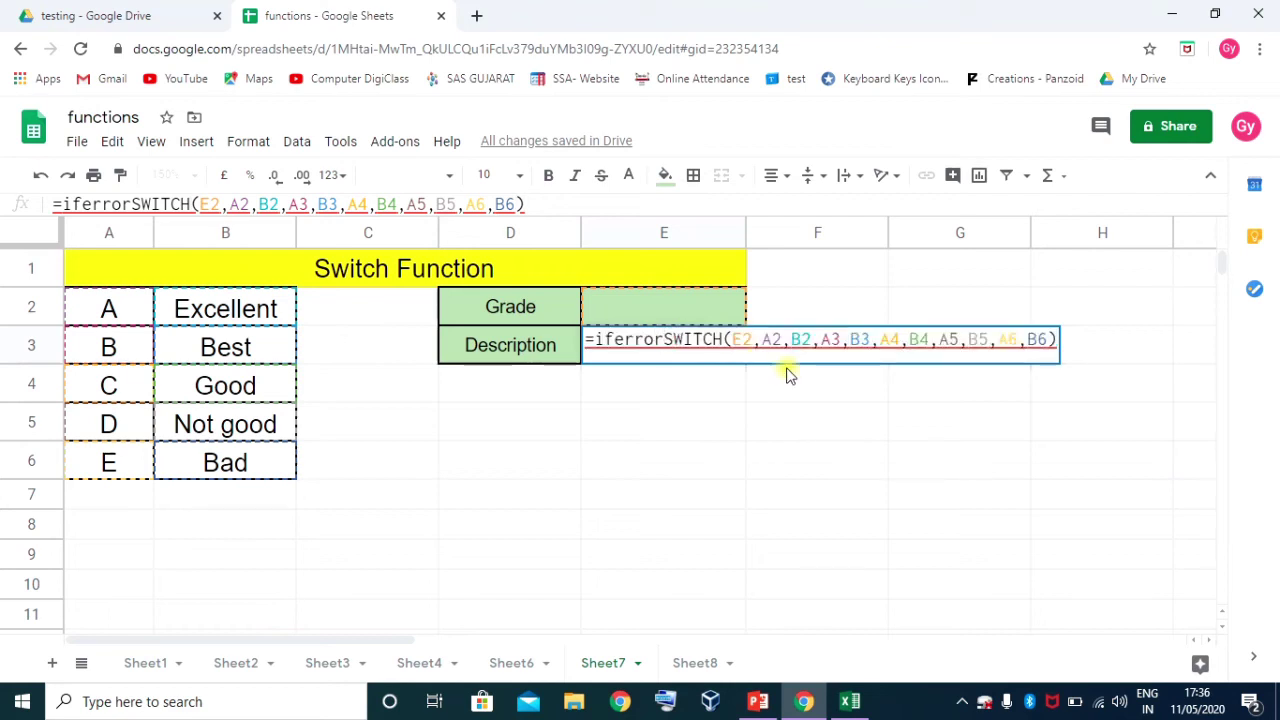
type("(")
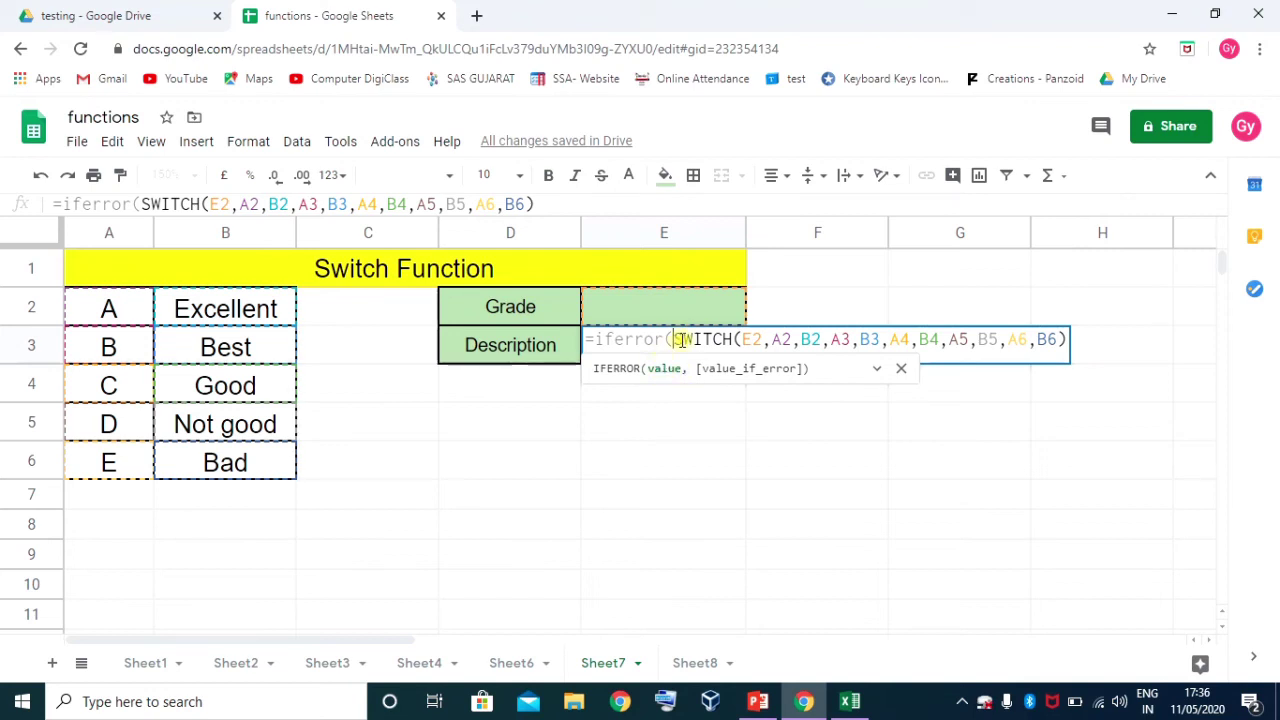
left_click_drag(674, 340, 1070, 341)
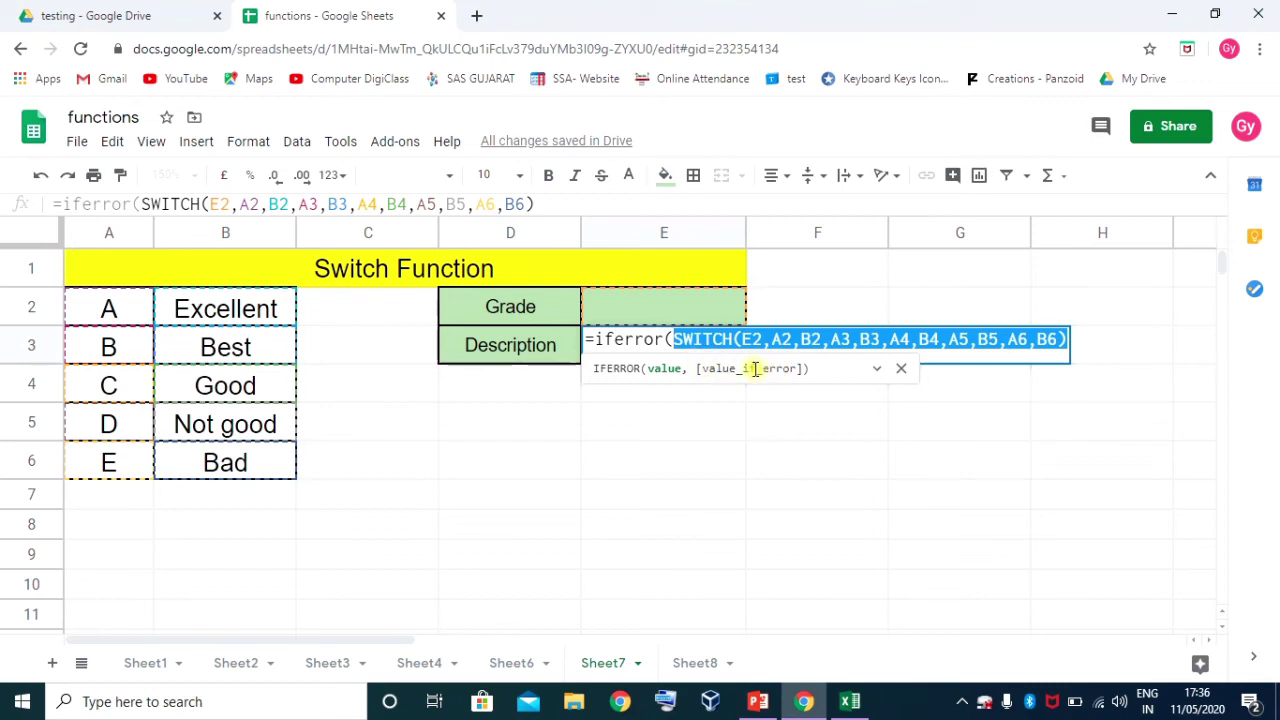
left_click(1066, 341)
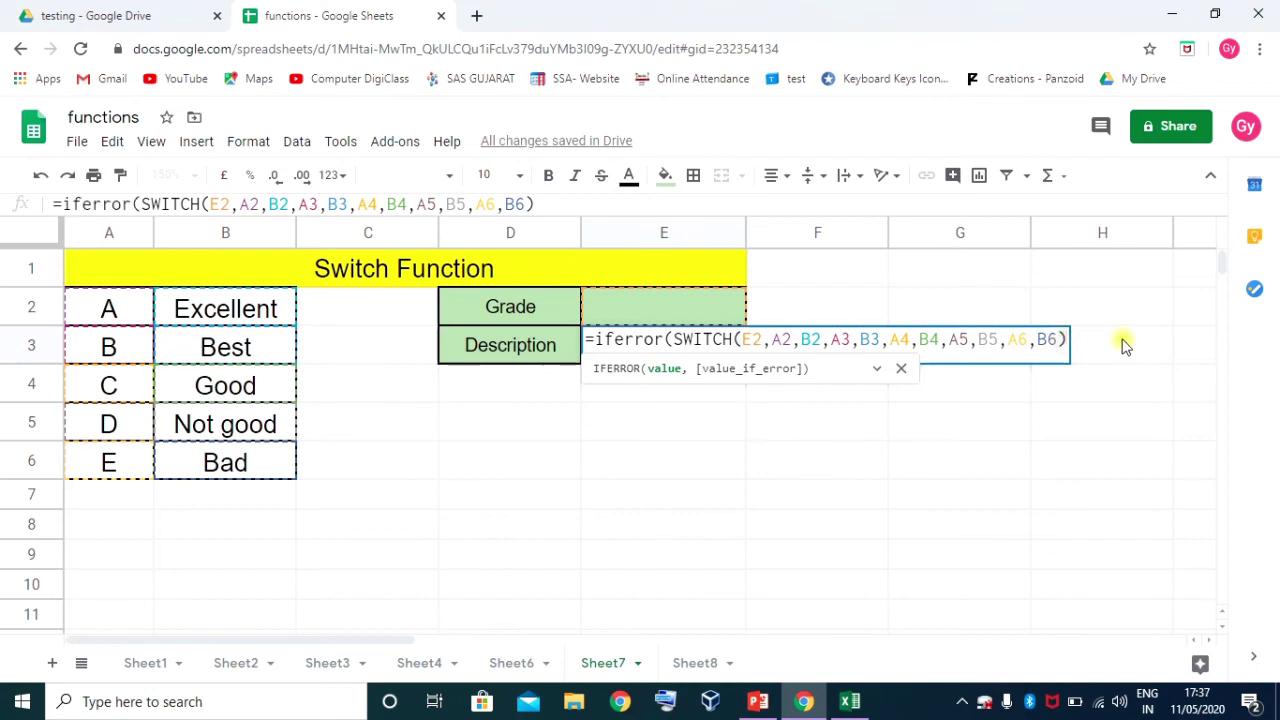
type(",")
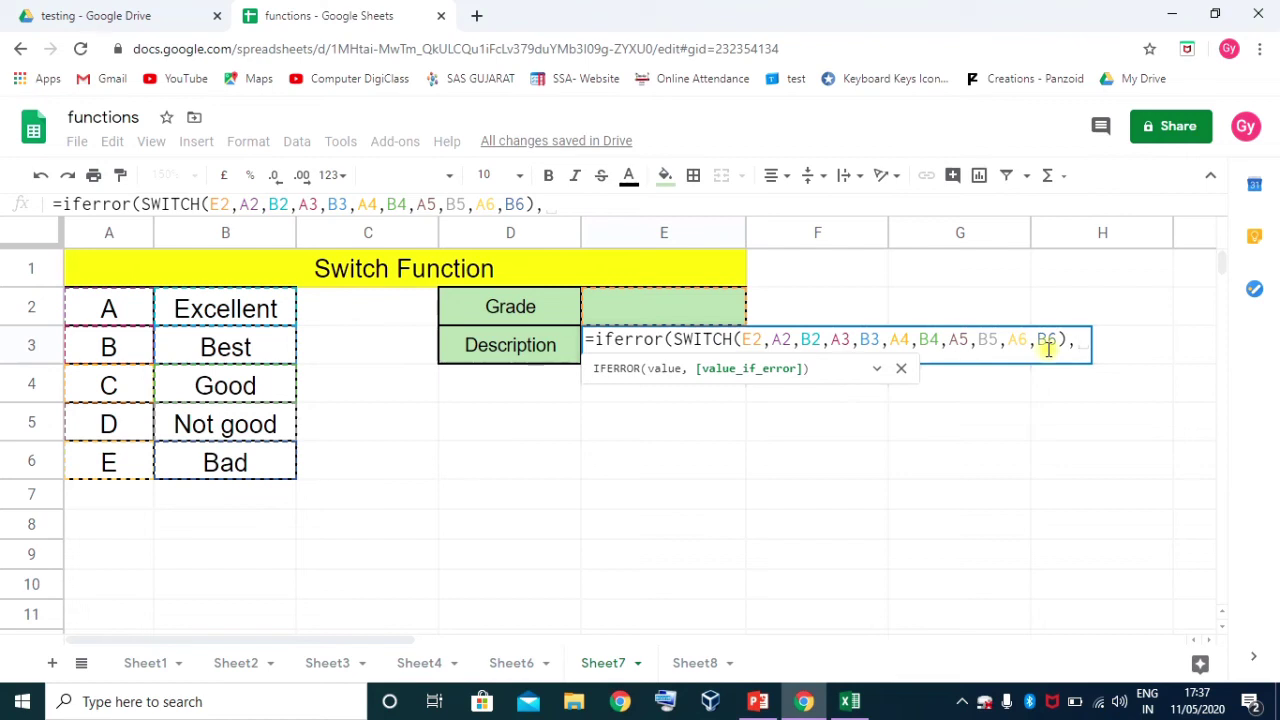
type("\"\"")
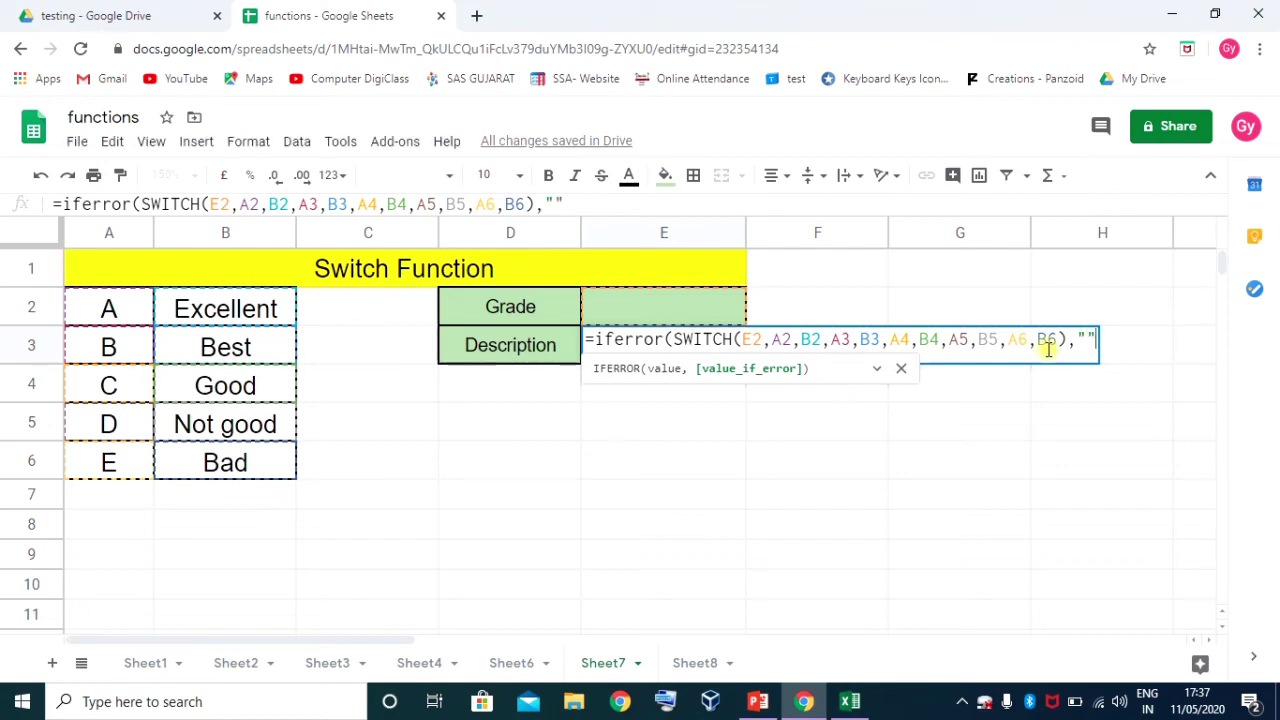
type(")")
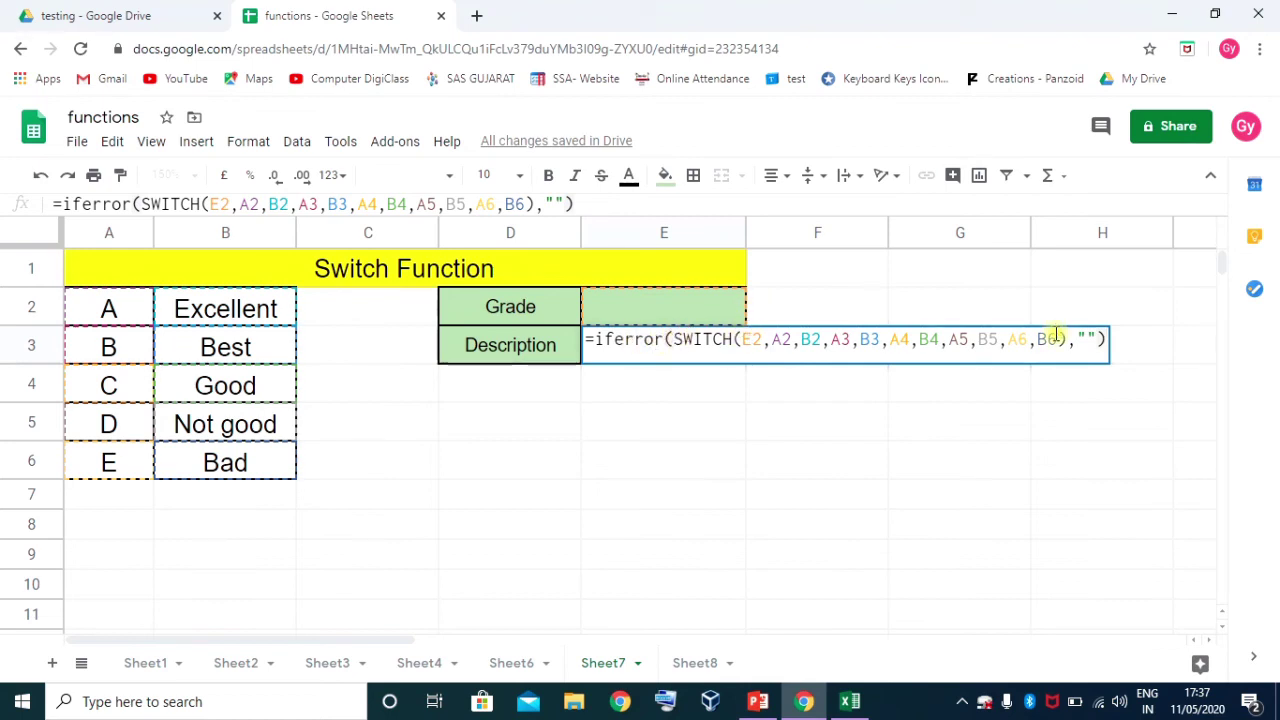
key("Return")
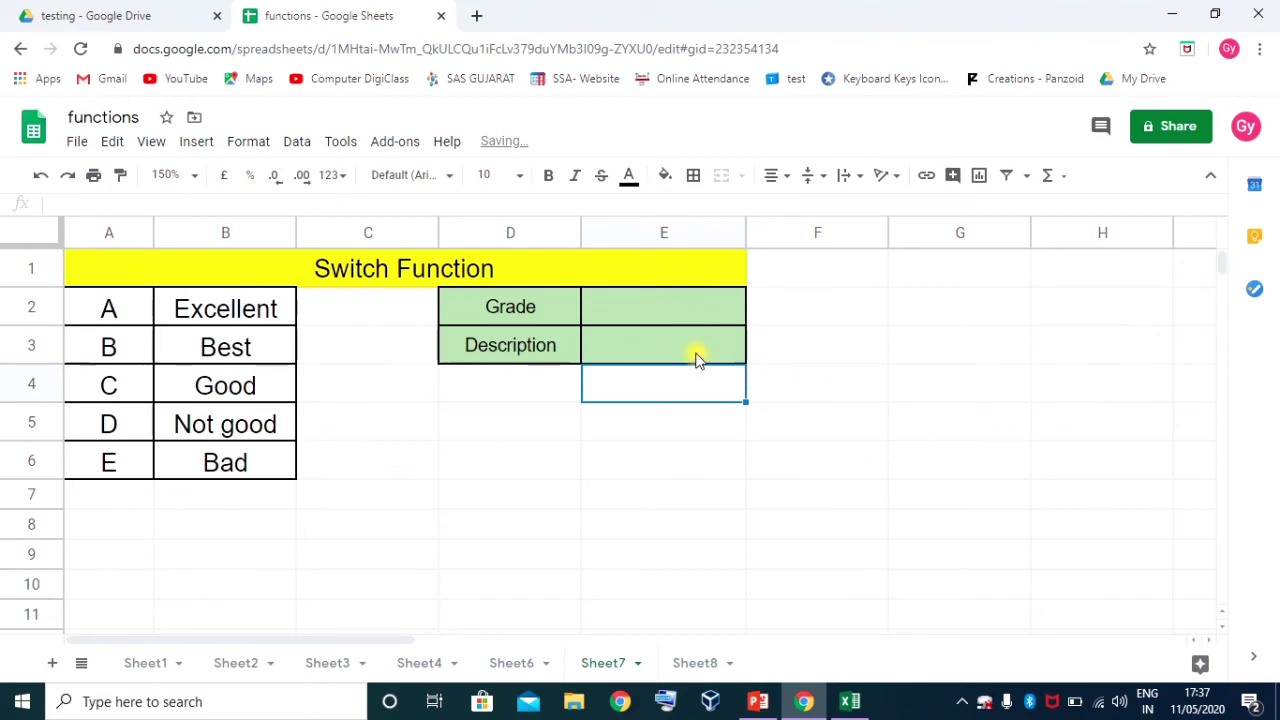
Test the lookup by entering grades A, C, then E in E2, ending with Bad in E3
left_click(694, 352)
left_click(643, 303)
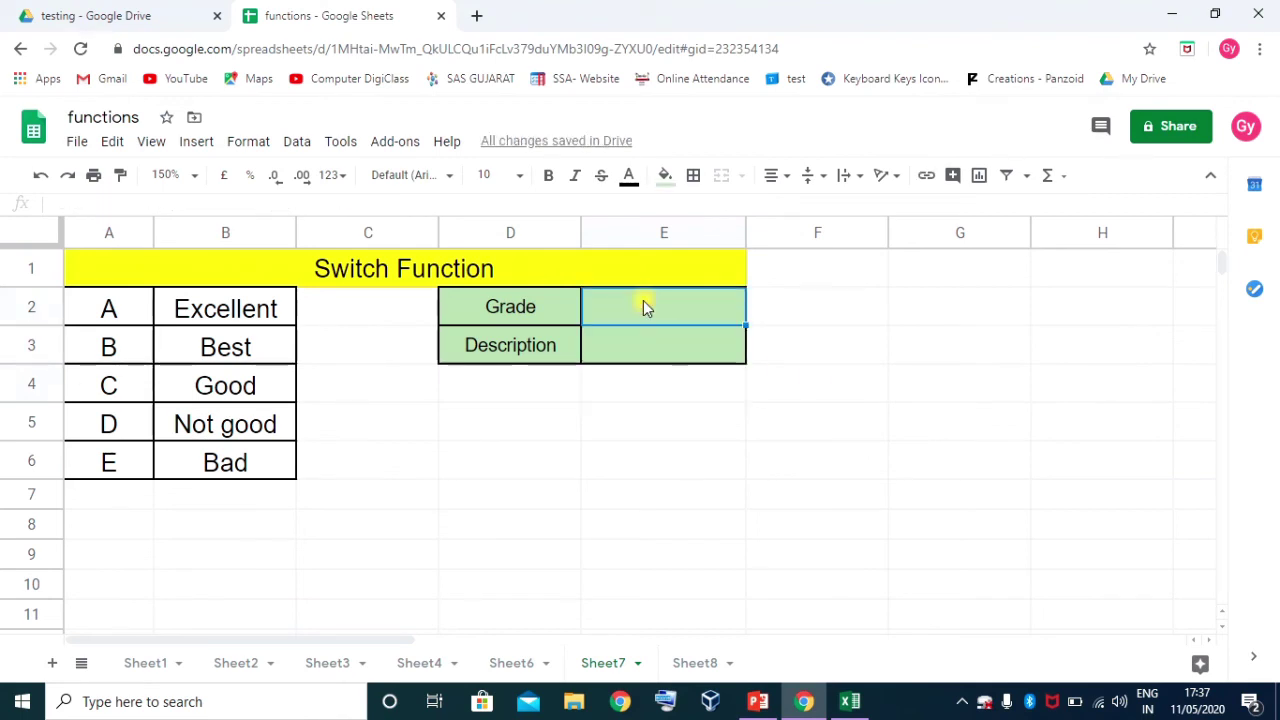
type("A")
key("Return")
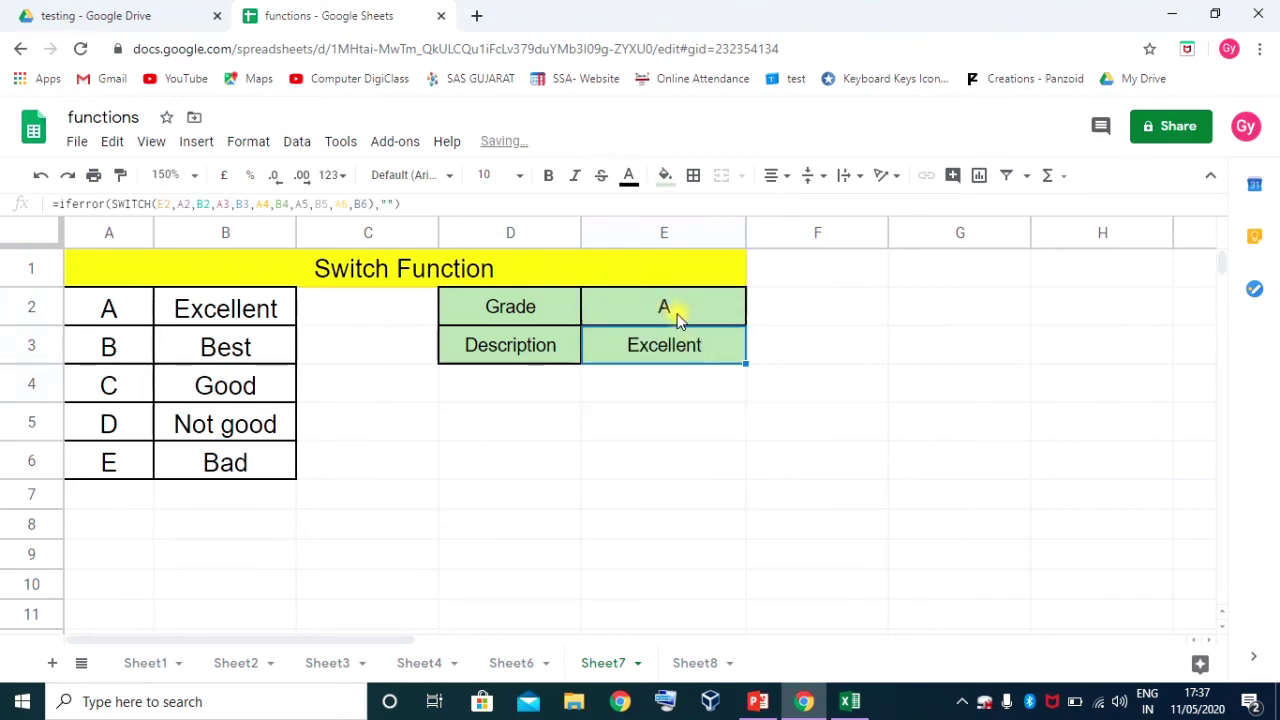
left_click(675, 312)
key("Delete")
left_click(660, 317)
type("C")
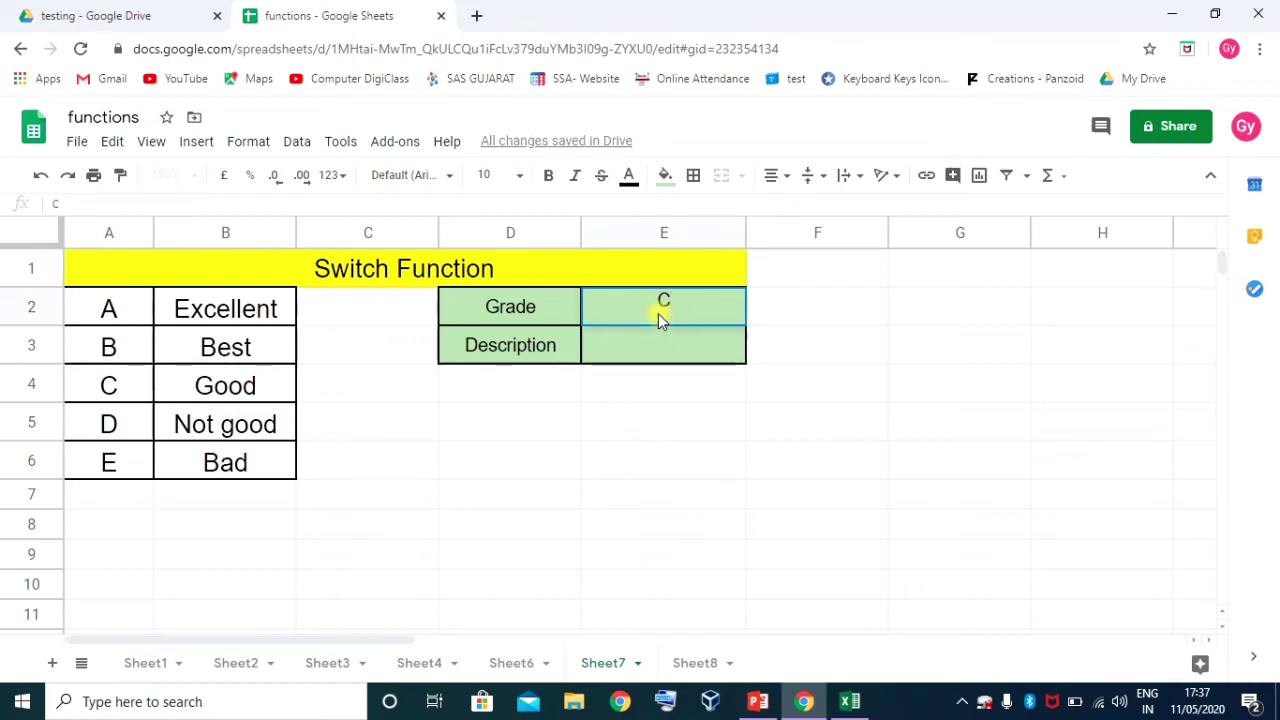
key("Return")
left_click(669, 305)
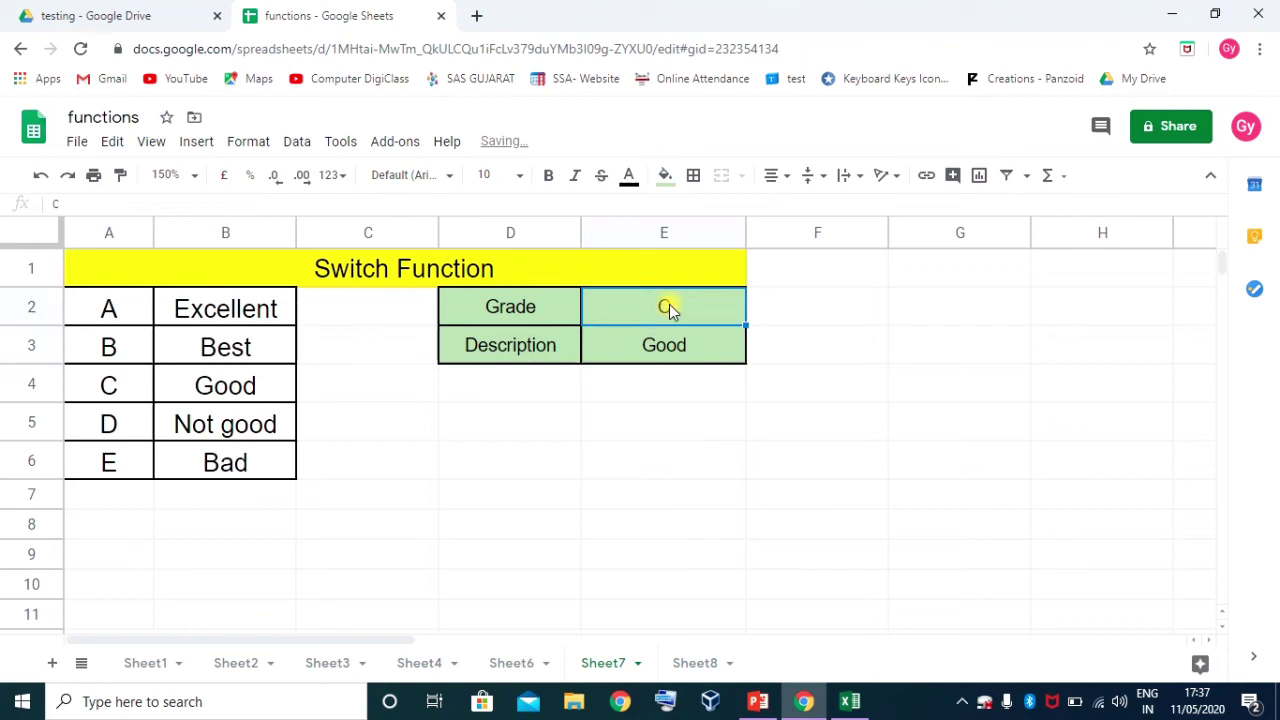
type("E")
key("Return")
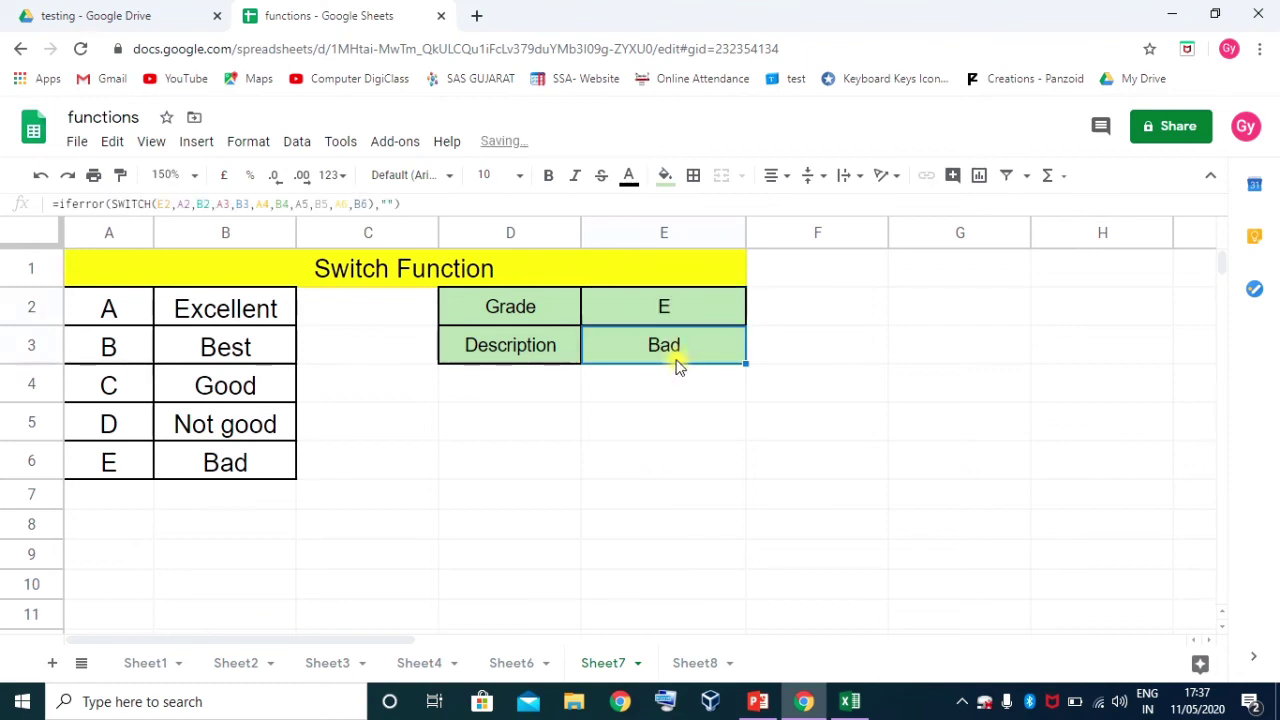
left_click(684, 306)
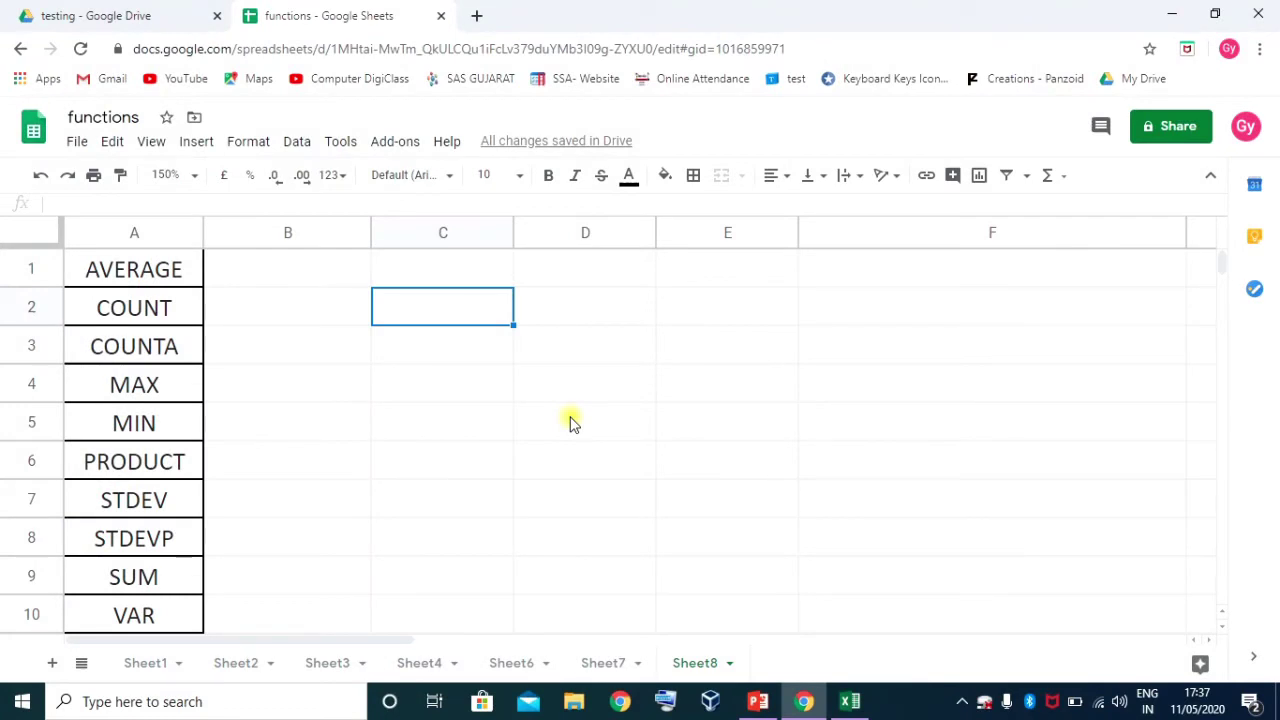
Enter =CONCAT(23,"digiclass") in C2 so it displays 23digiclass
type("=")
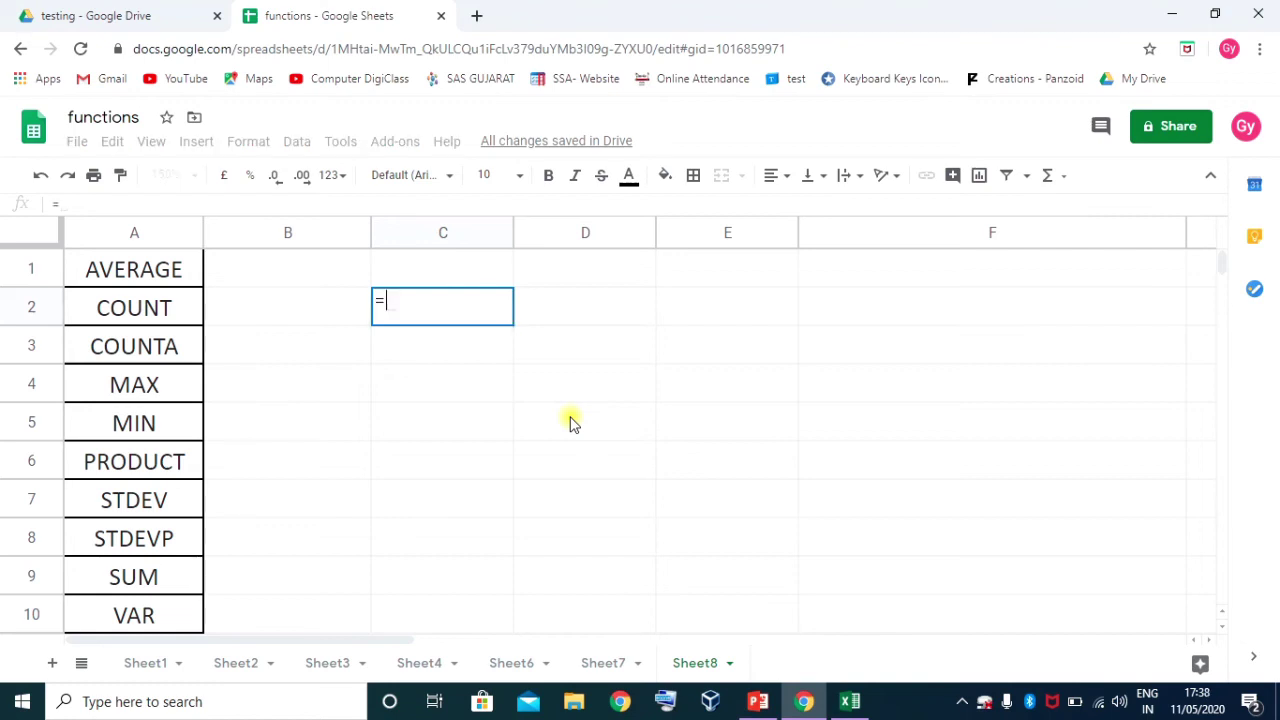
type("concat")
key("Tab")
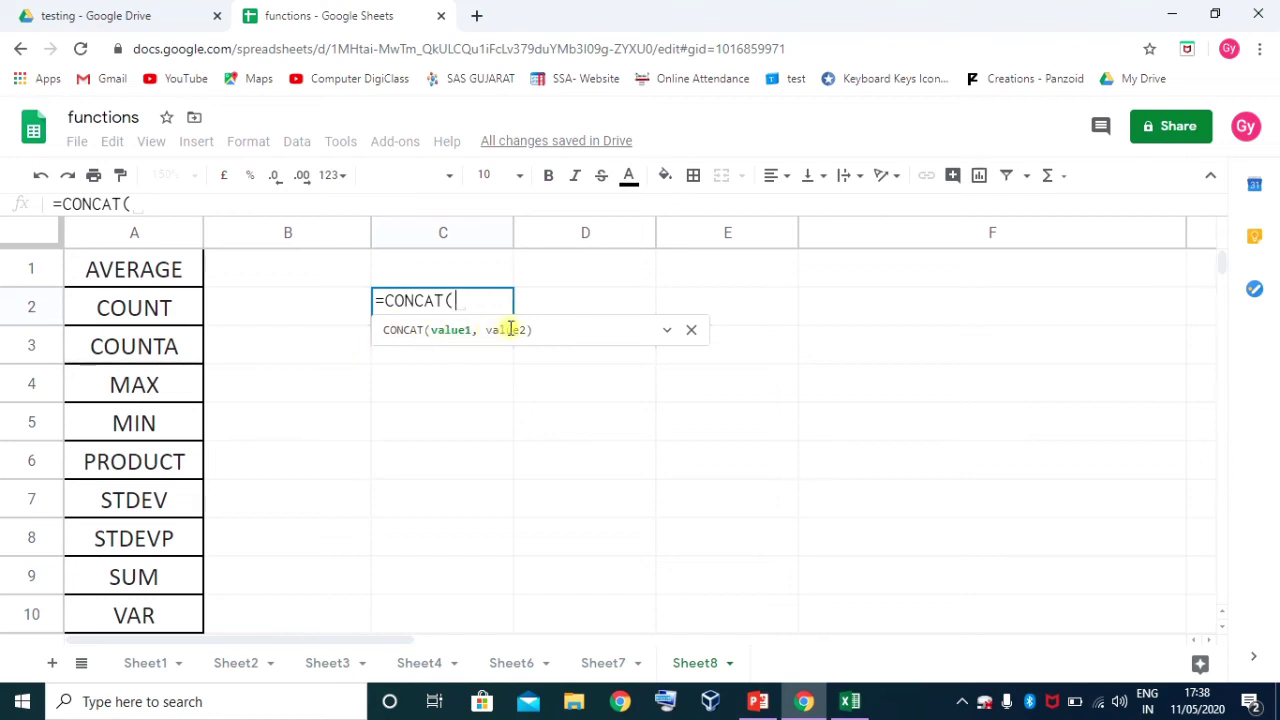
type("23")
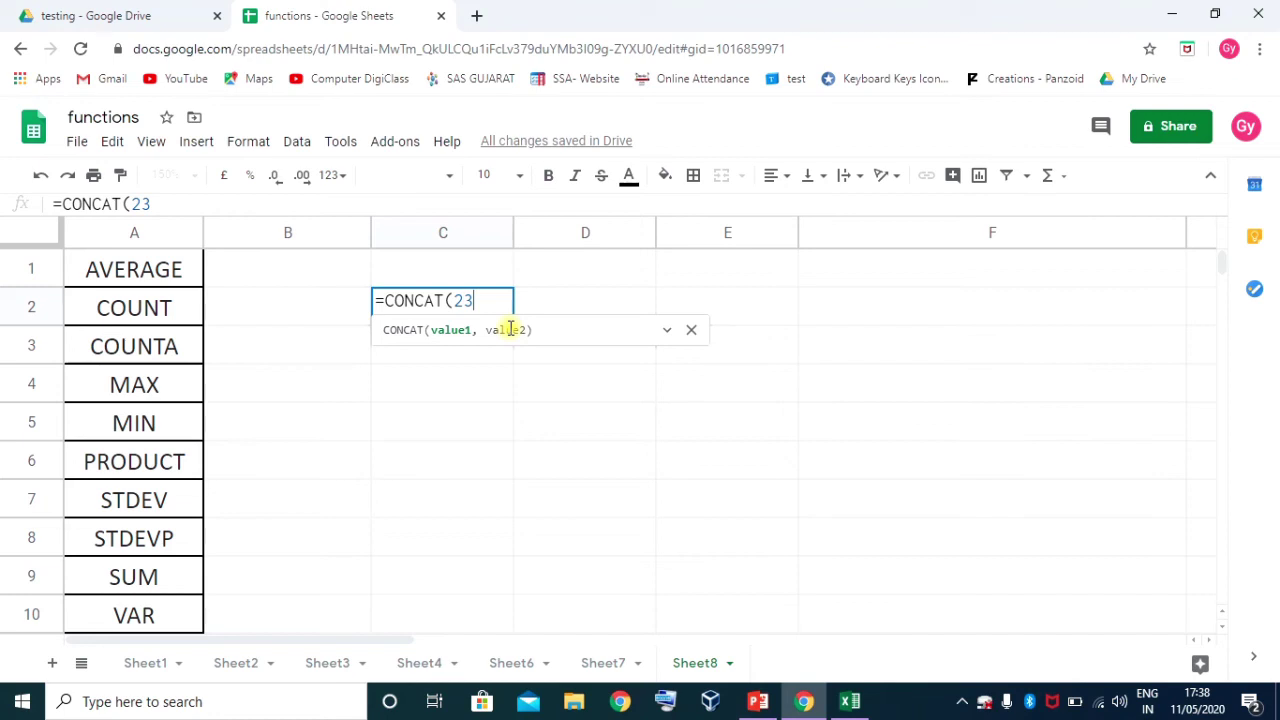
type(",")
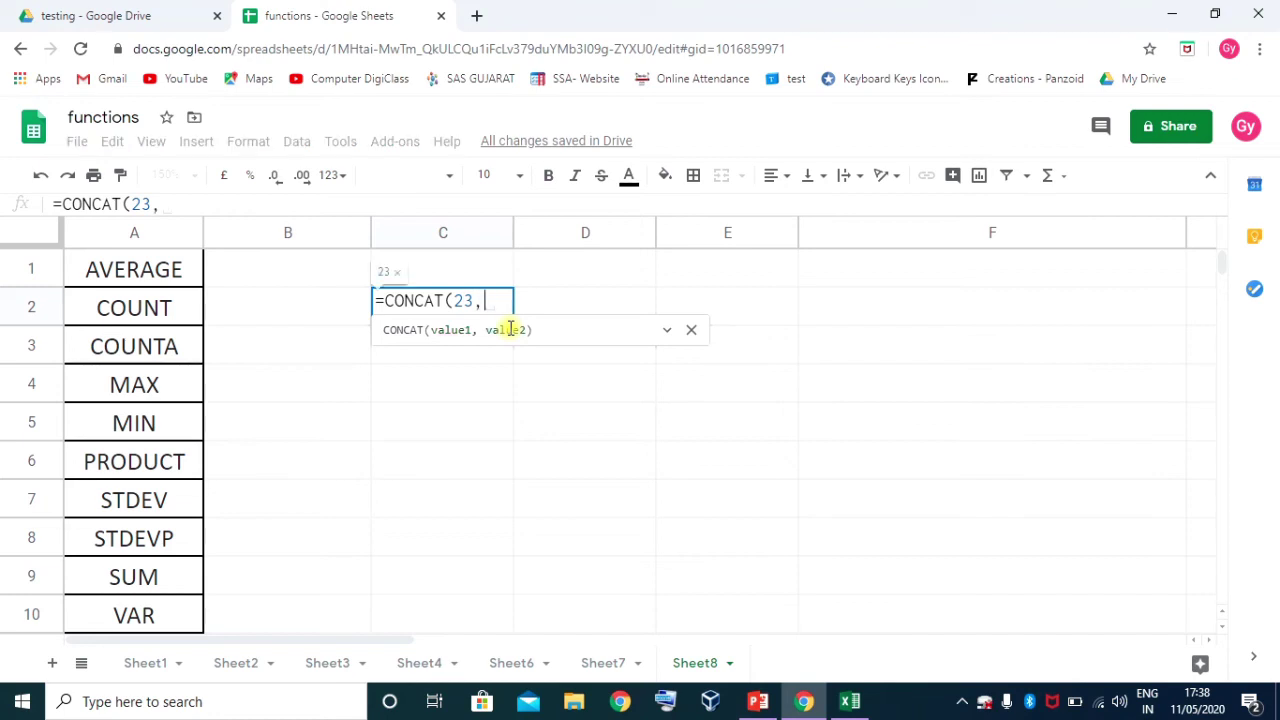
type("\"")
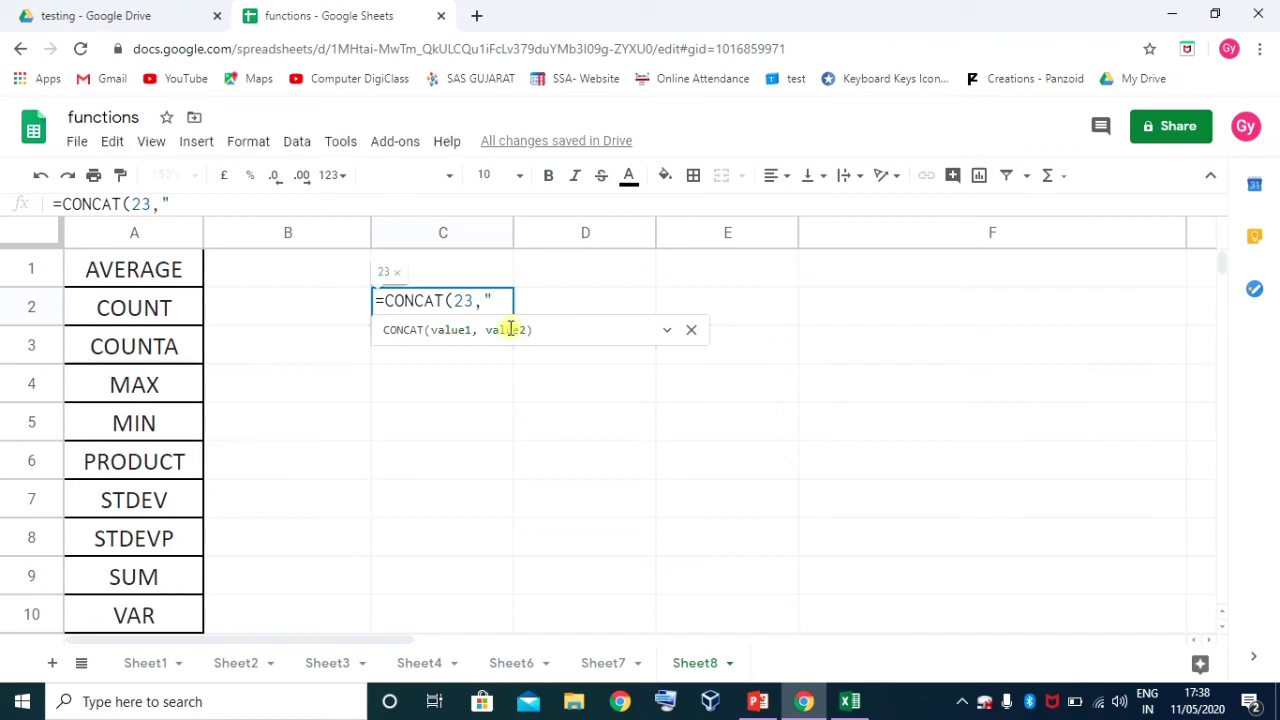
type("digiclass\"")
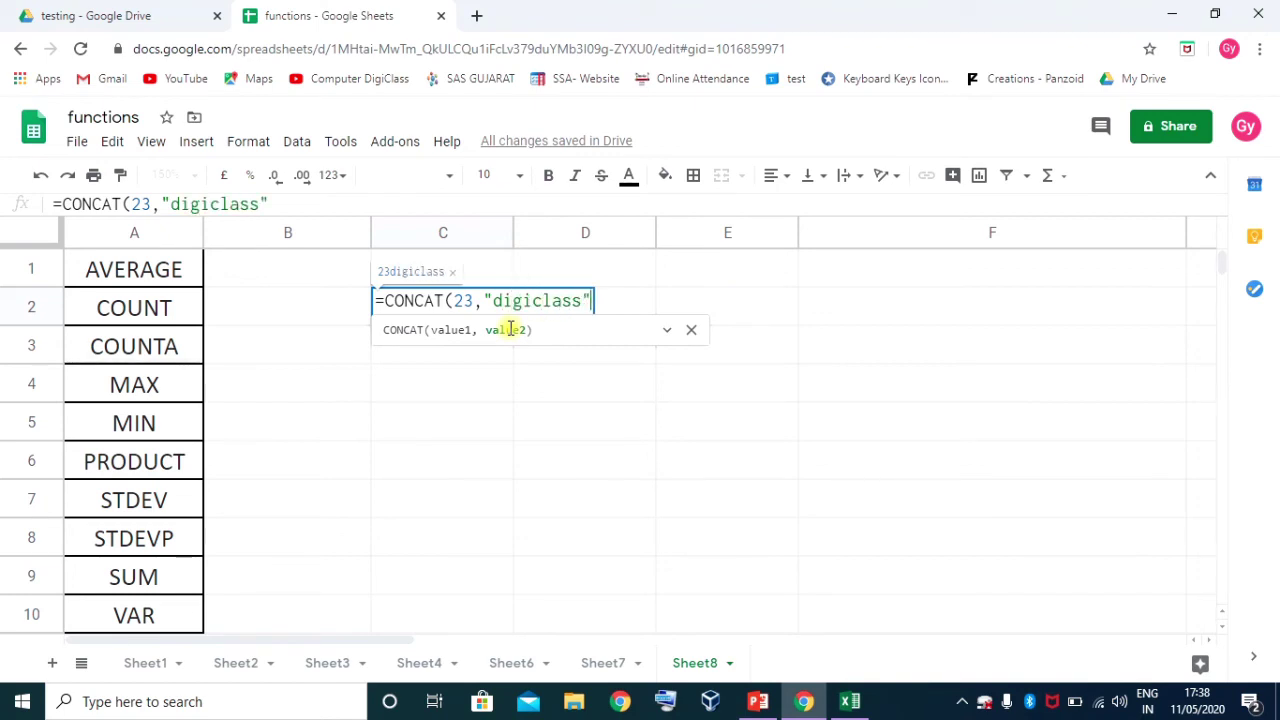
type(")")
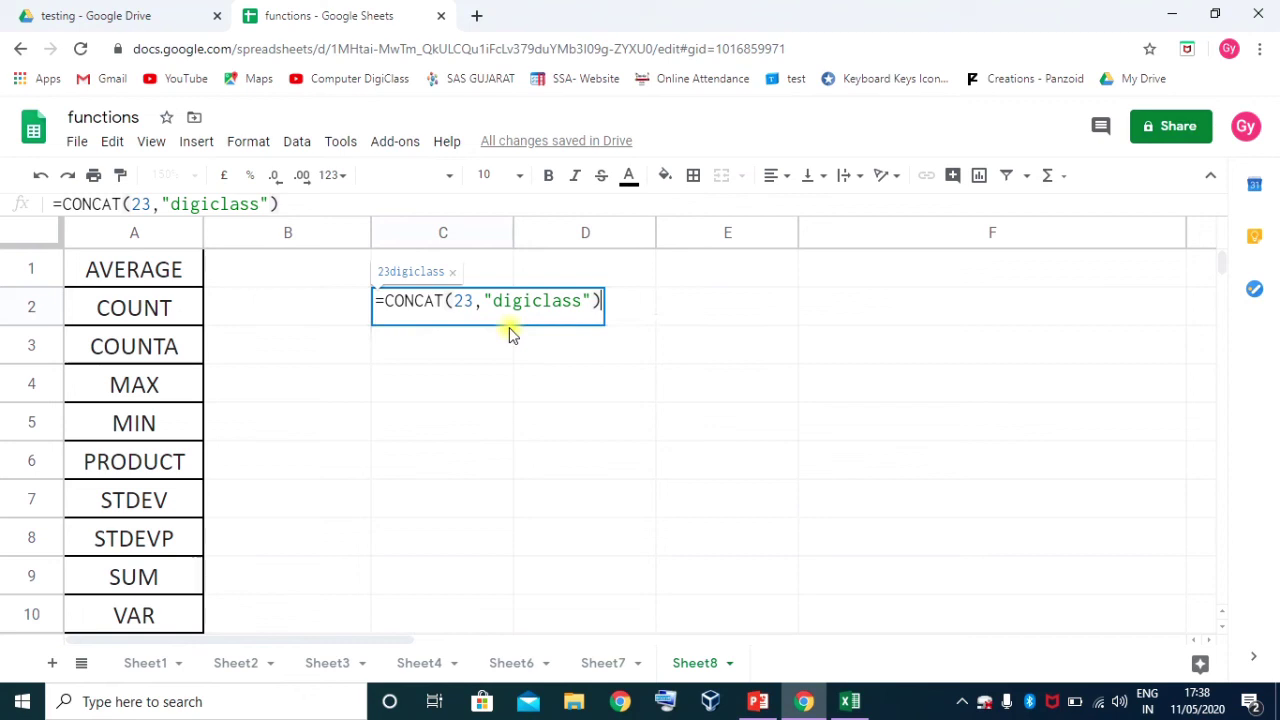
key("Return")
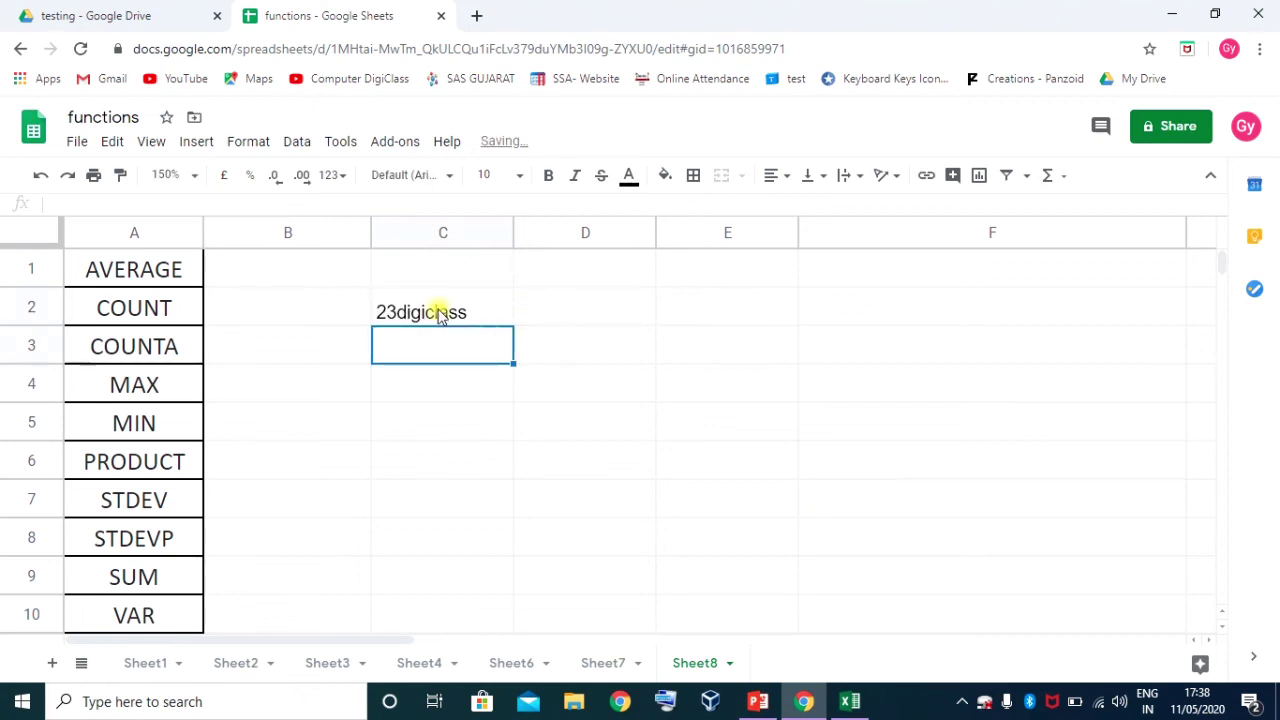
Replace C2's arguments to make it =CONCAT(A1,A3), showing AVERAGECOUNTA
left_click(440, 312)
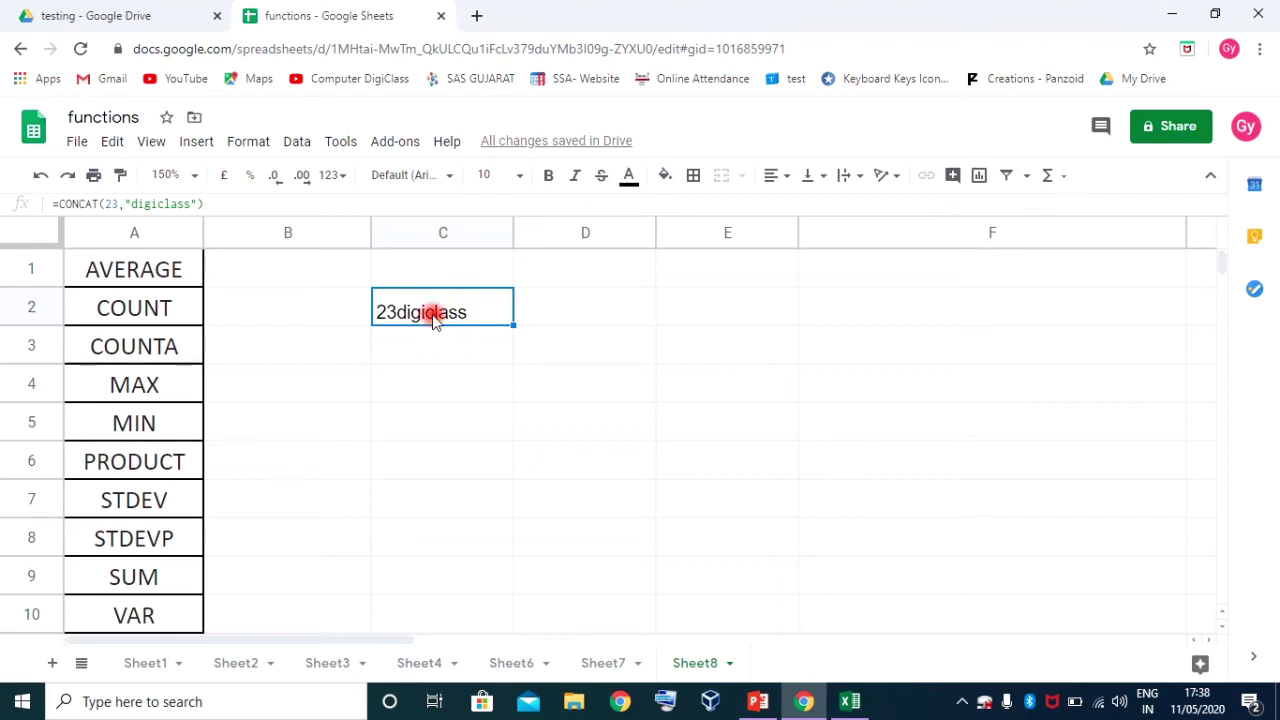
double_click(432, 313)
left_click(460, 301)
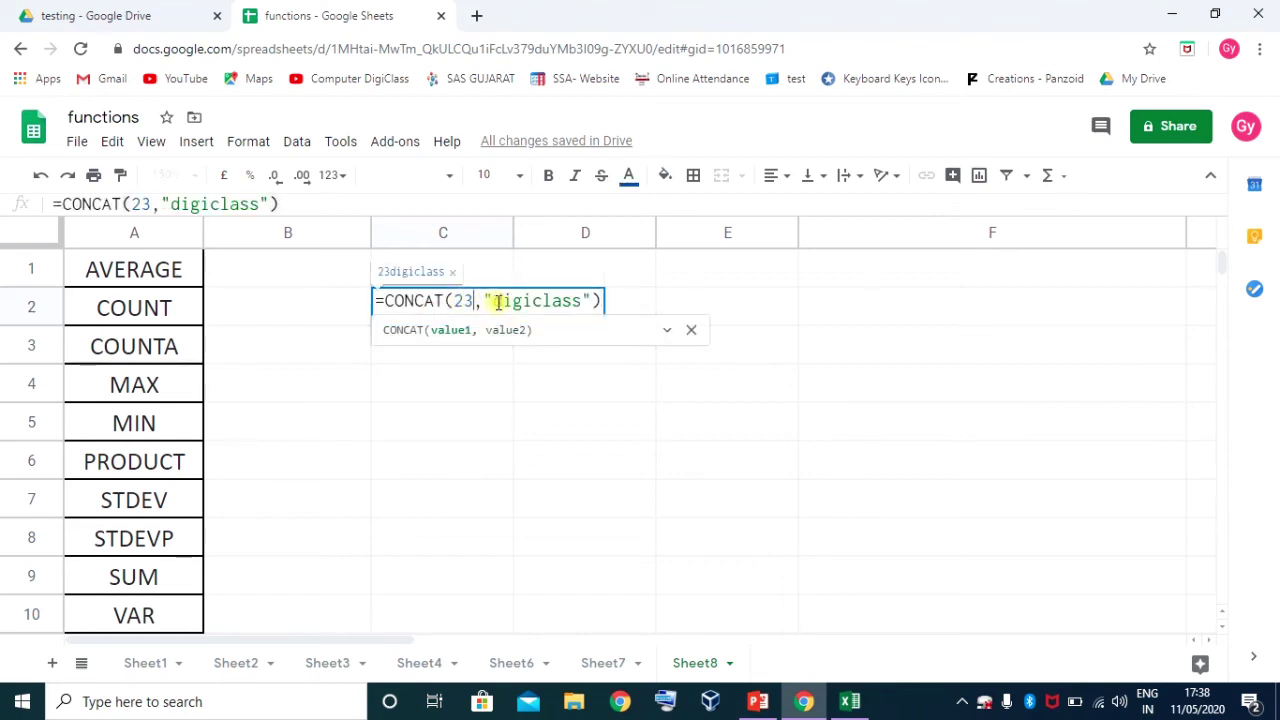
left_click_drag(493, 301, 580, 300)
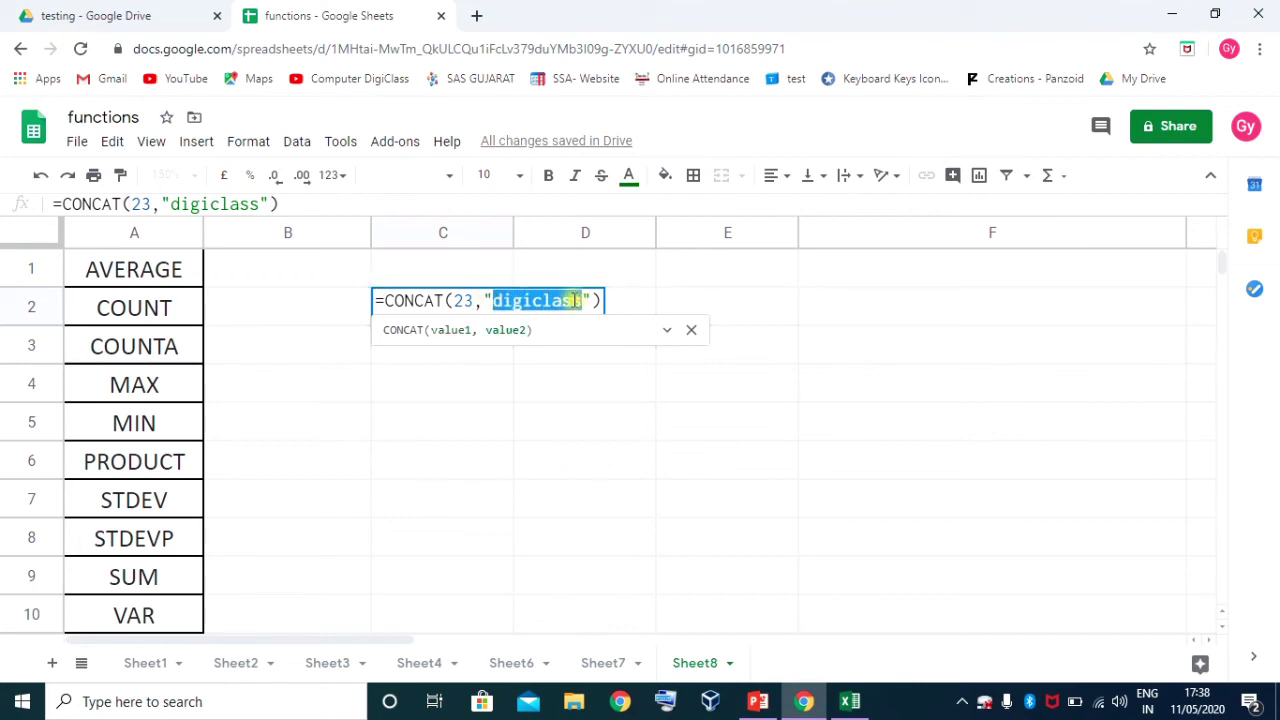
left_click_drag(592, 300, 455, 301)
key("BackSpace")
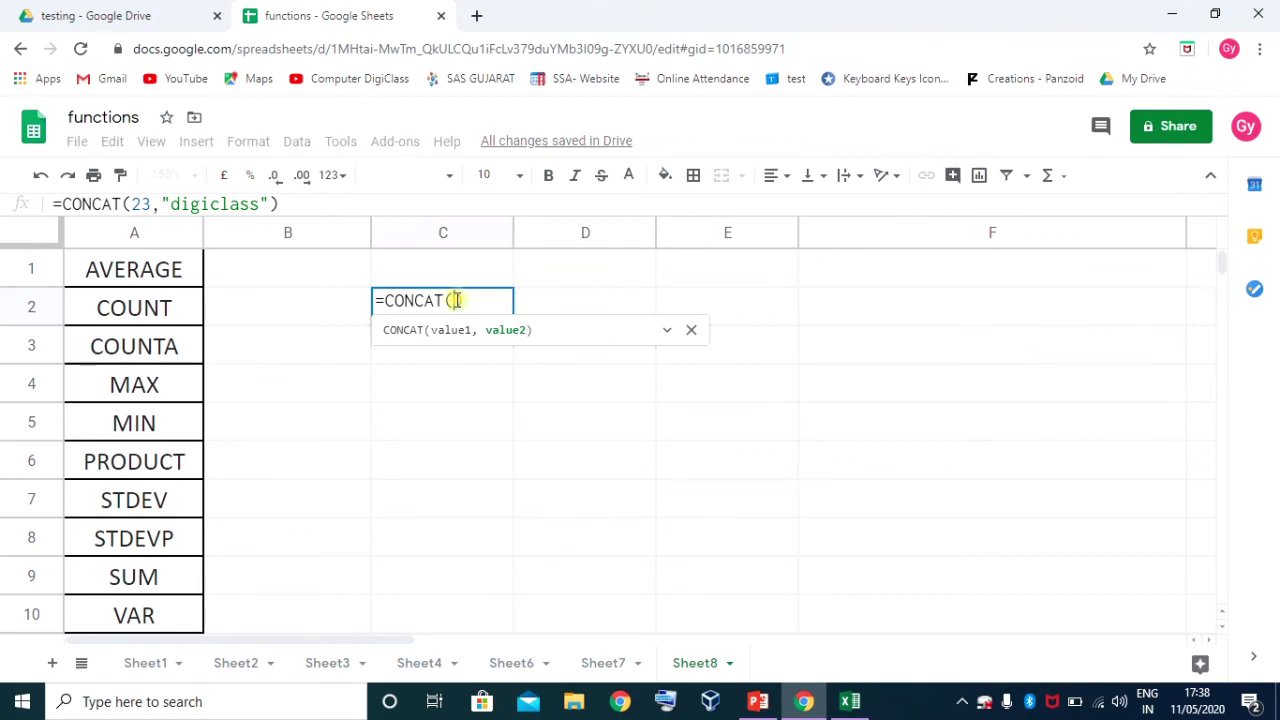
left_click(141, 276)
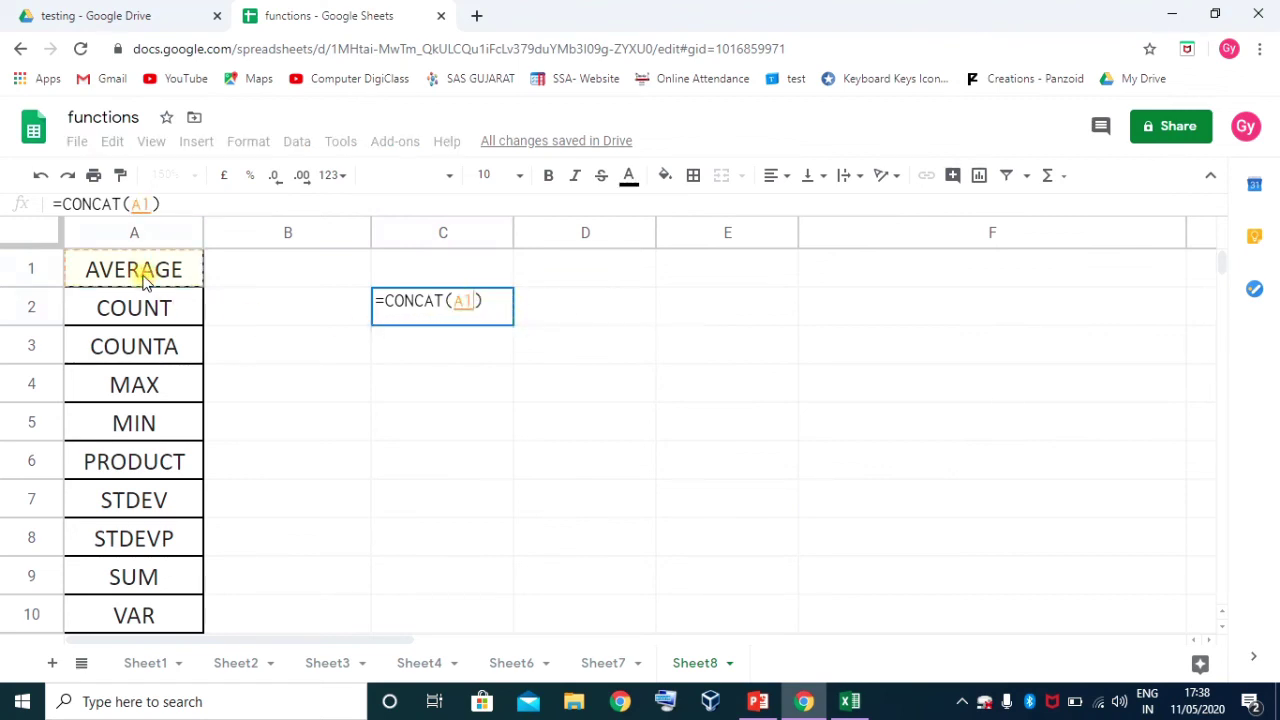
type(",")
left_click(135, 348)
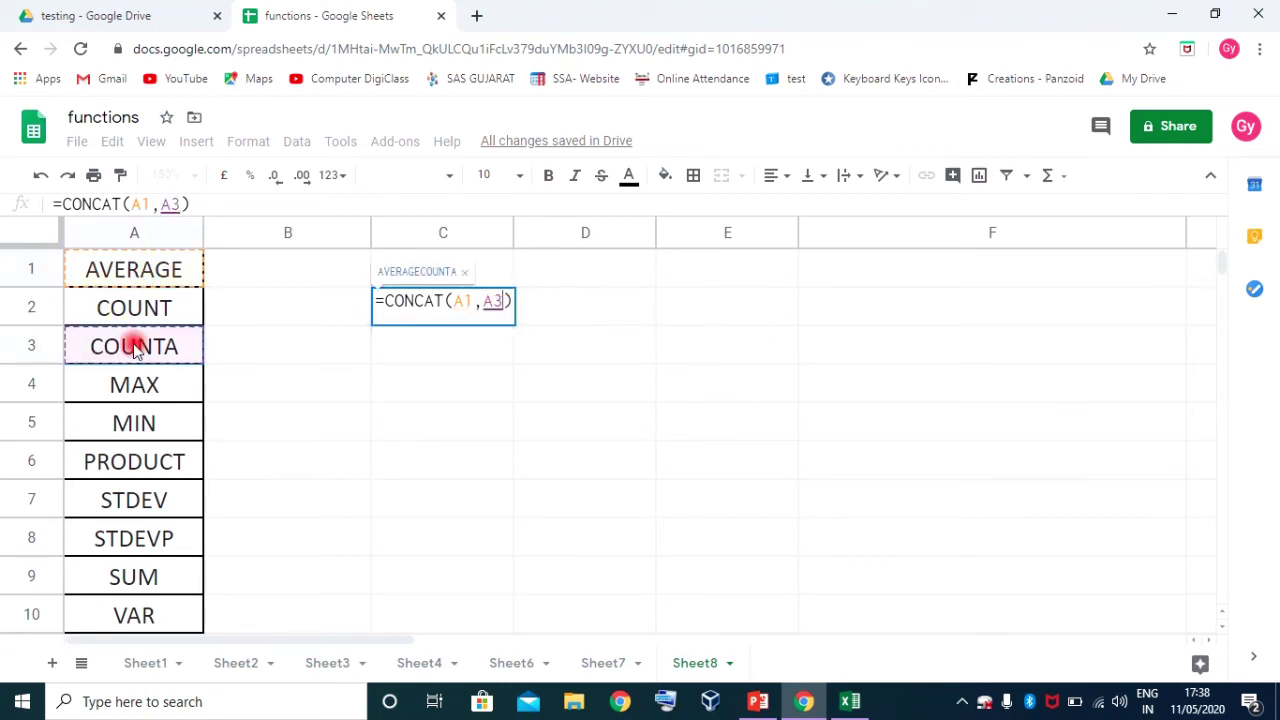
key("Return")
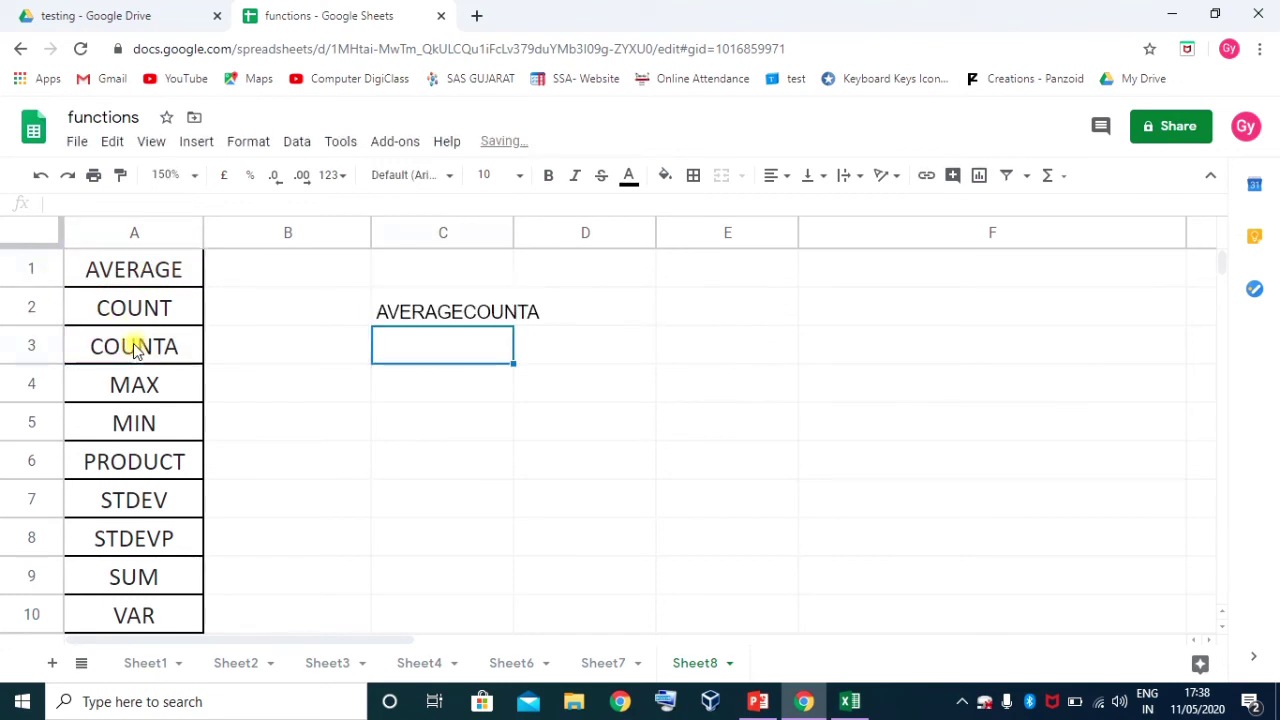
left_click(458, 315)
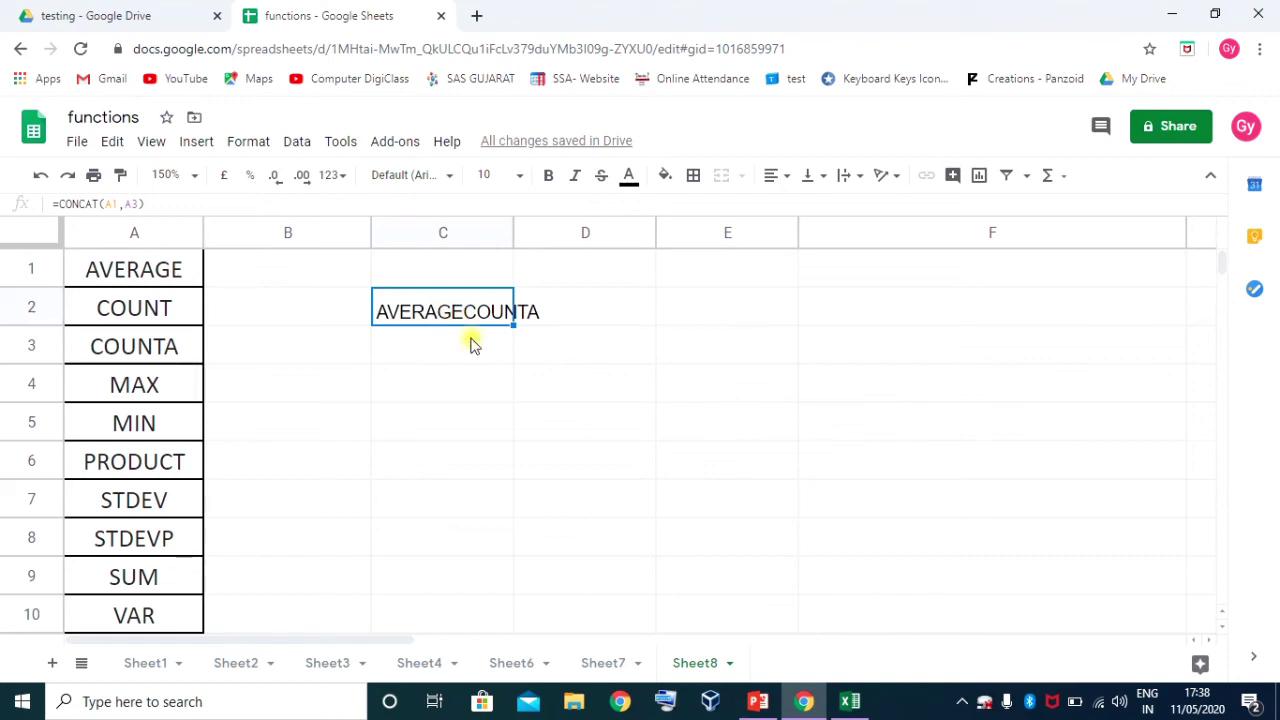
Widen column C by dragging its right border
left_click_drag(514, 231, 561, 231)
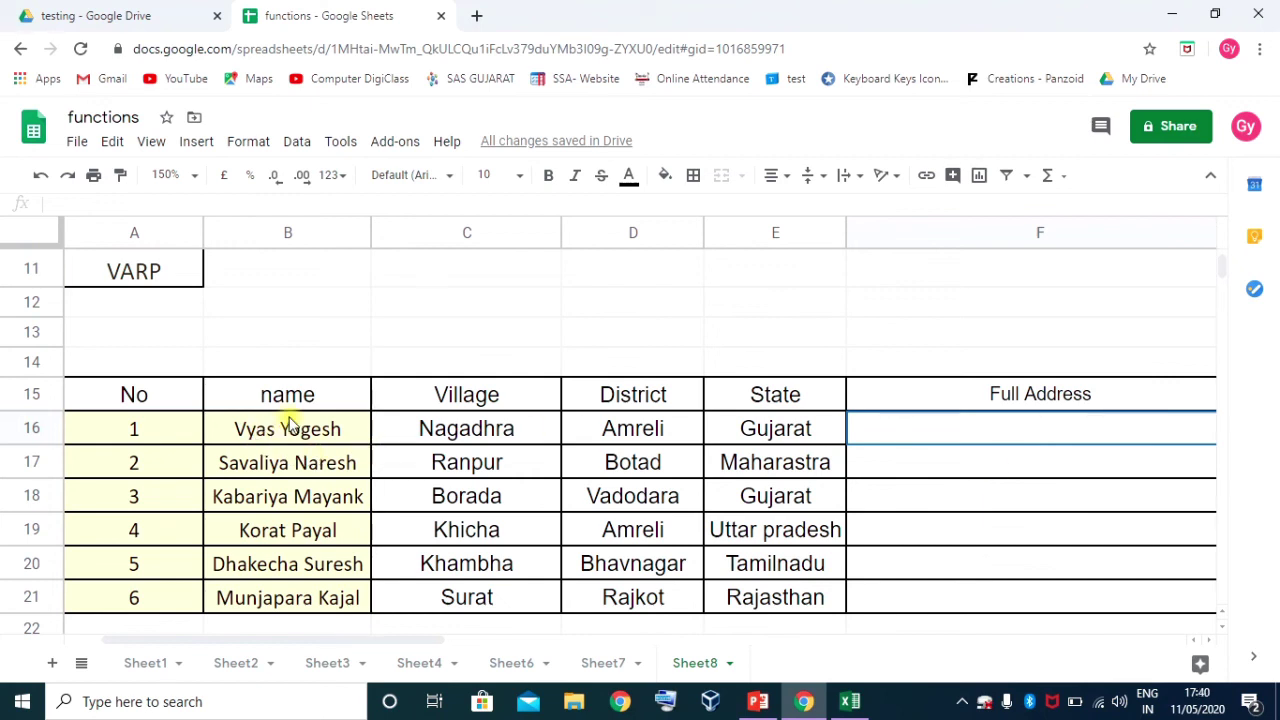
Review the Village, District and State columns, then start a CONCATENATE formula in F16
left_click(466, 423)
left_click(632, 423)
left_click(806, 428)
left_click(880, 436)
type("=co")
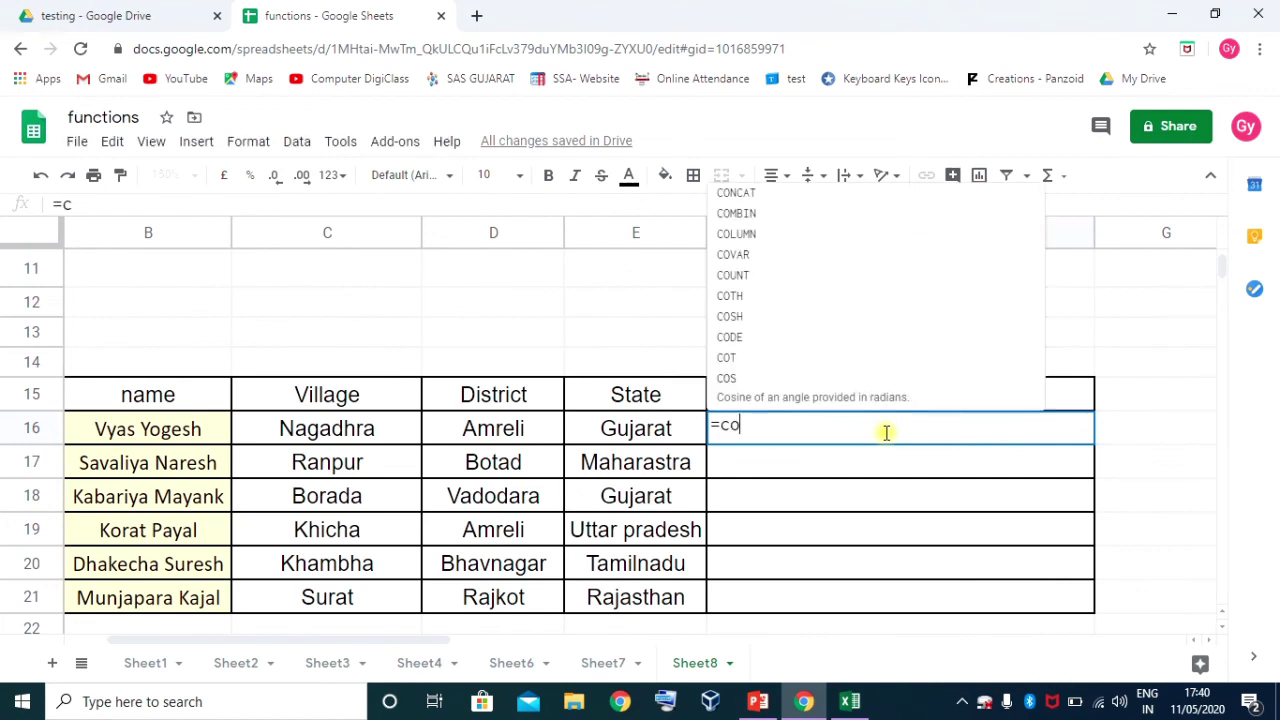
type("nca")
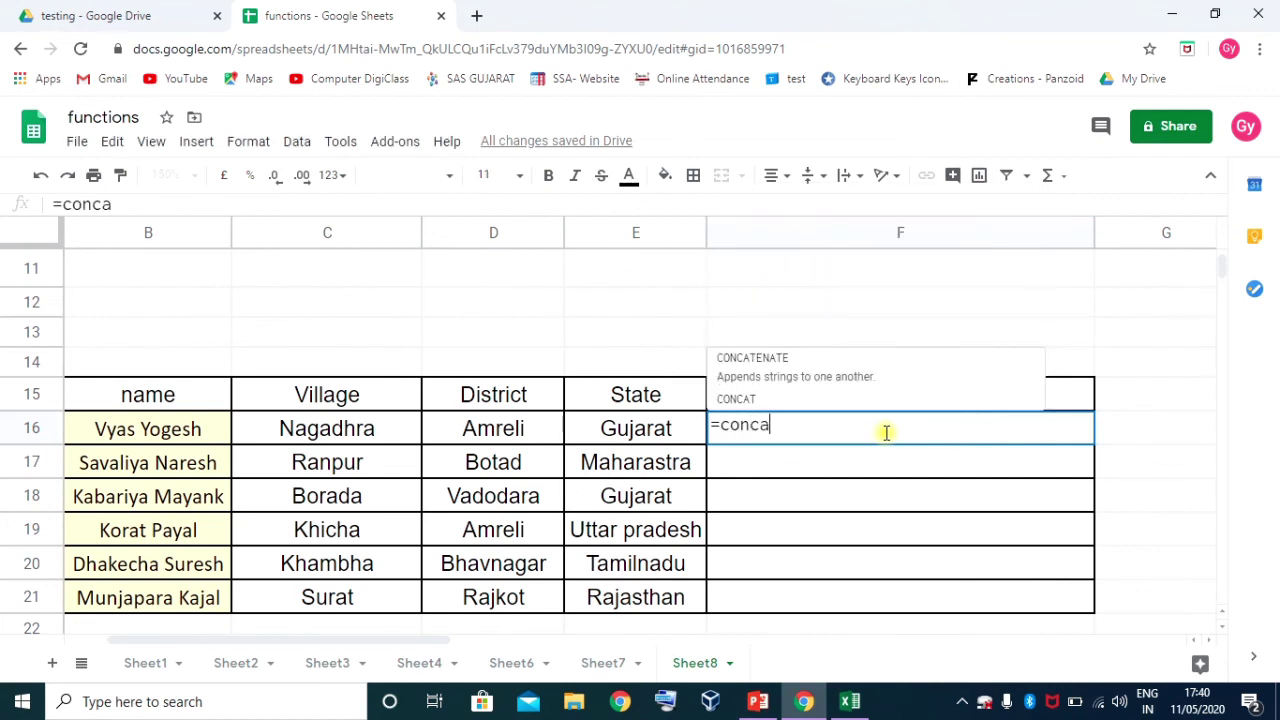
key("Tab")
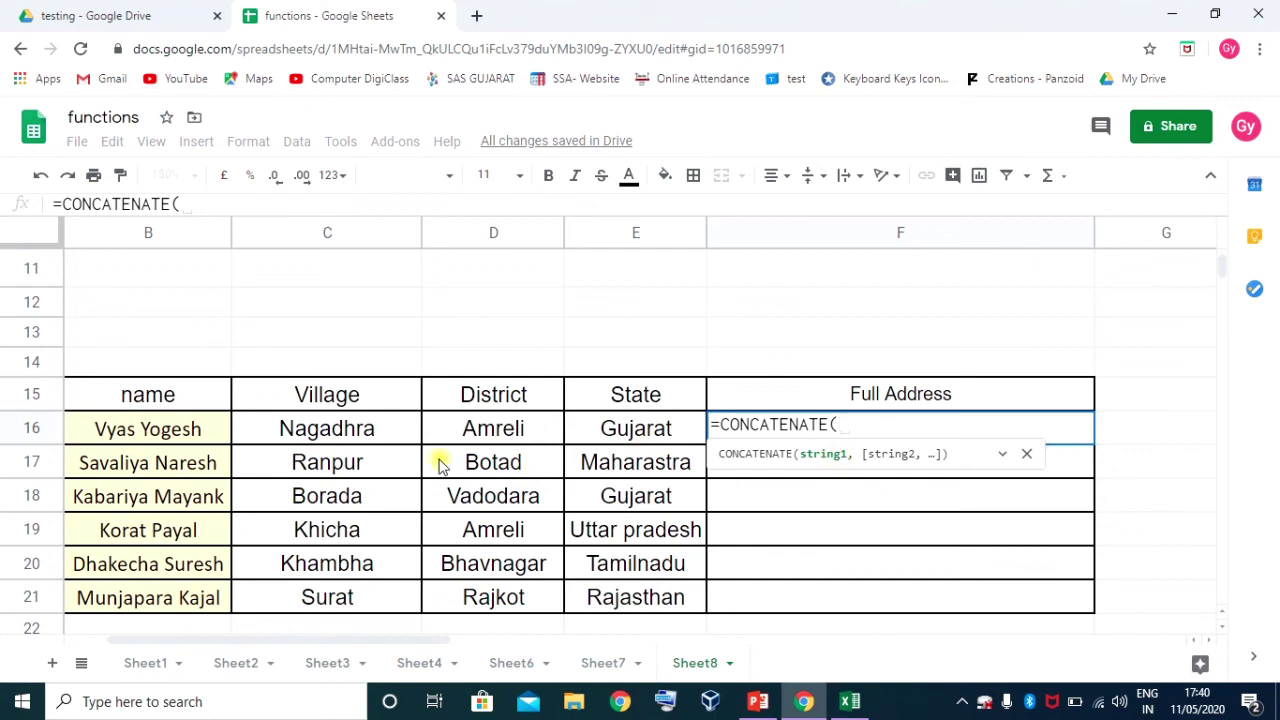
Add B16, a "," separator, C16 and a " " separator as CONCATENATE arguments
left_click(148, 437)
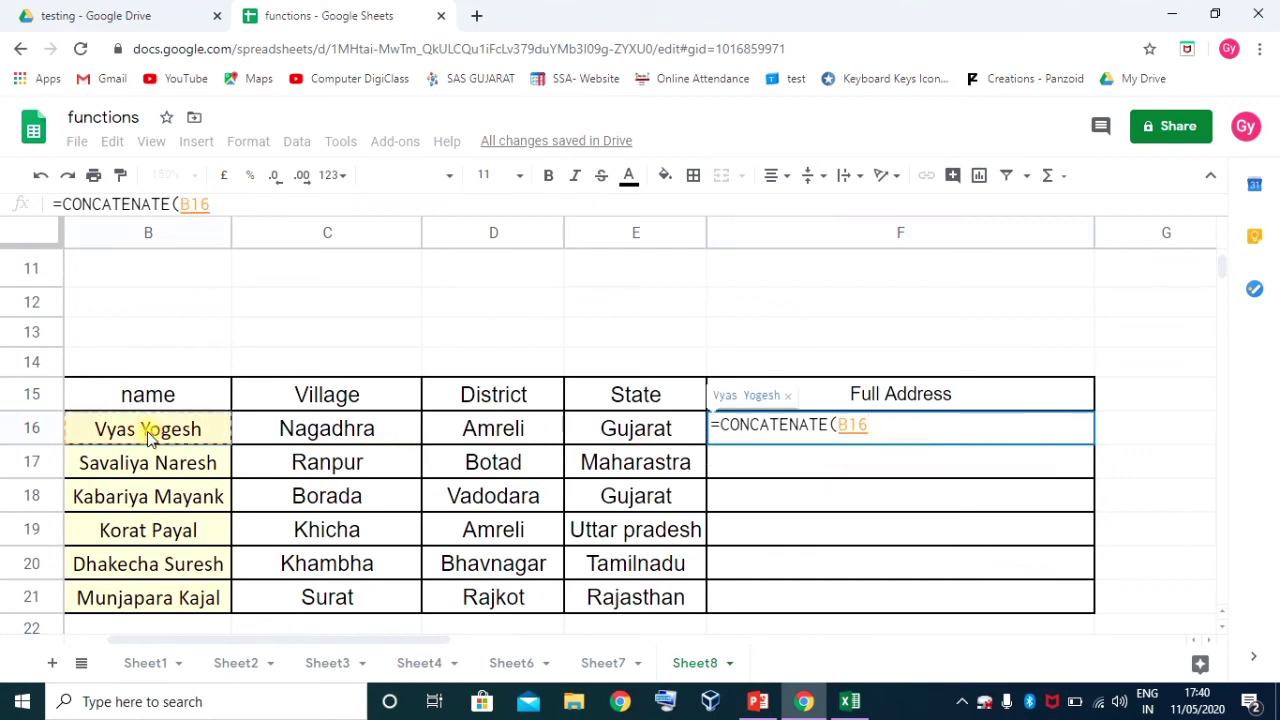
type(",")
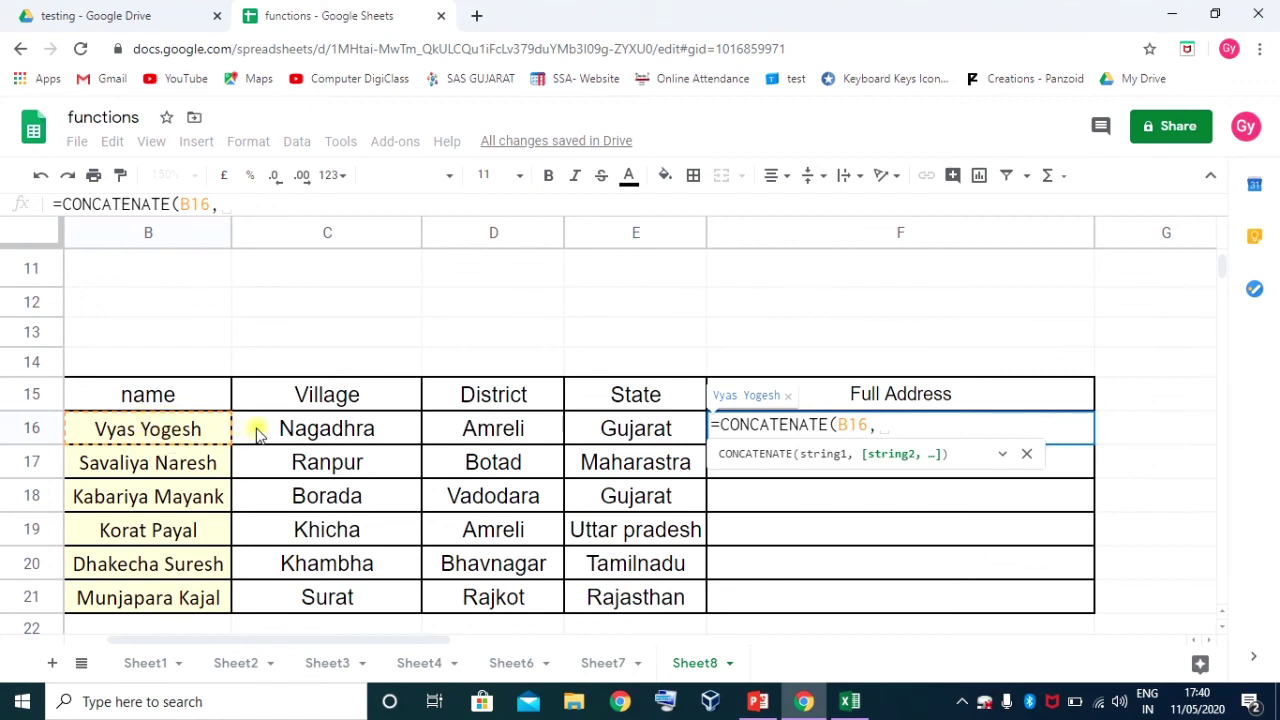
type("\",")
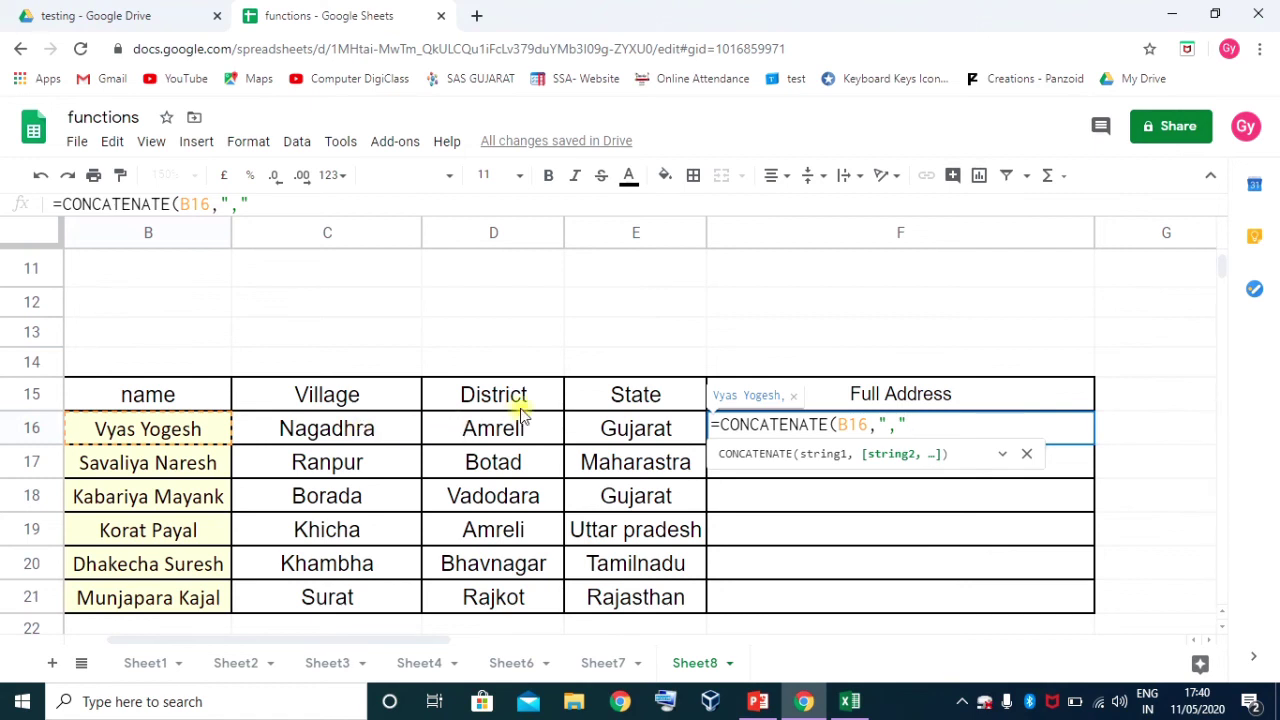
type(",")
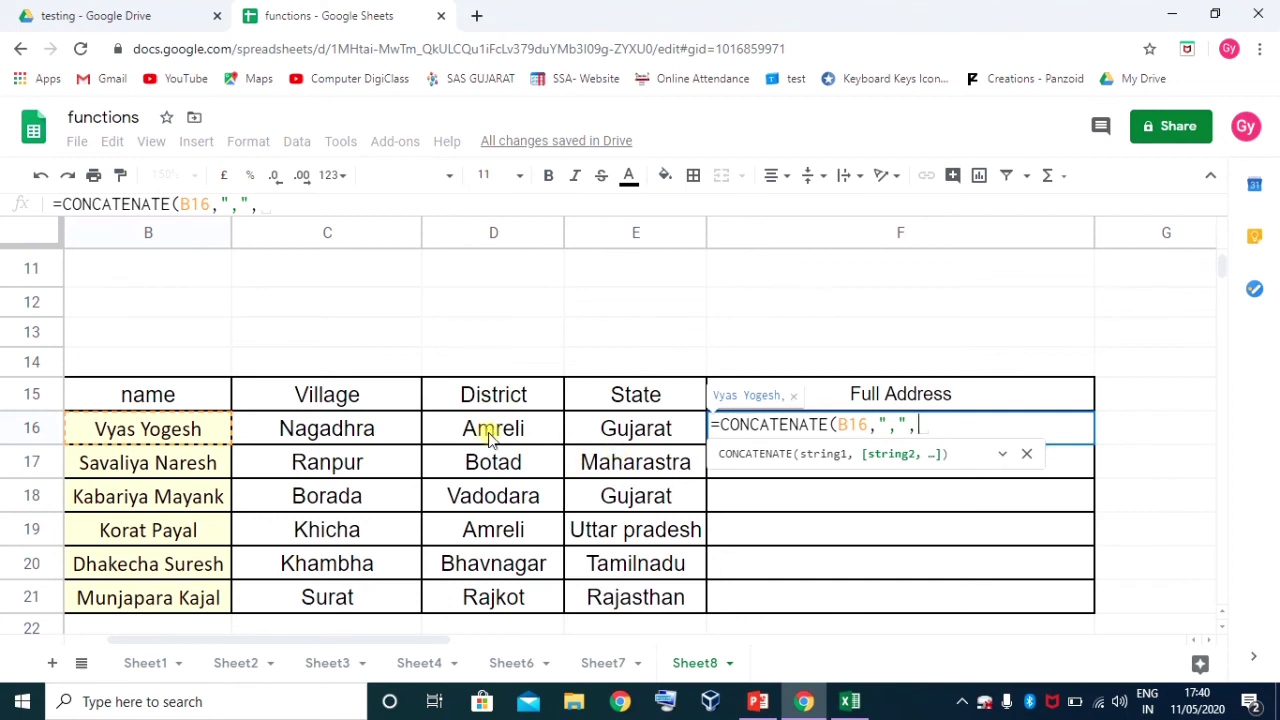
left_click(345, 430)
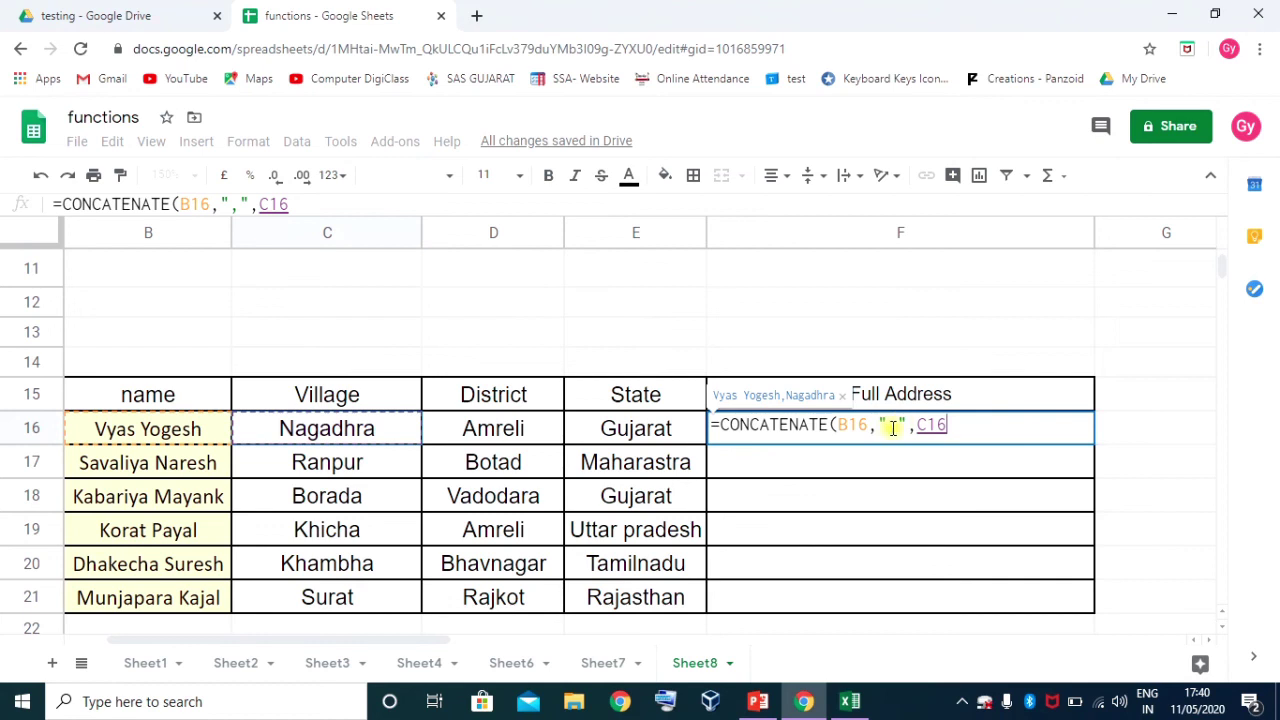
type(",")
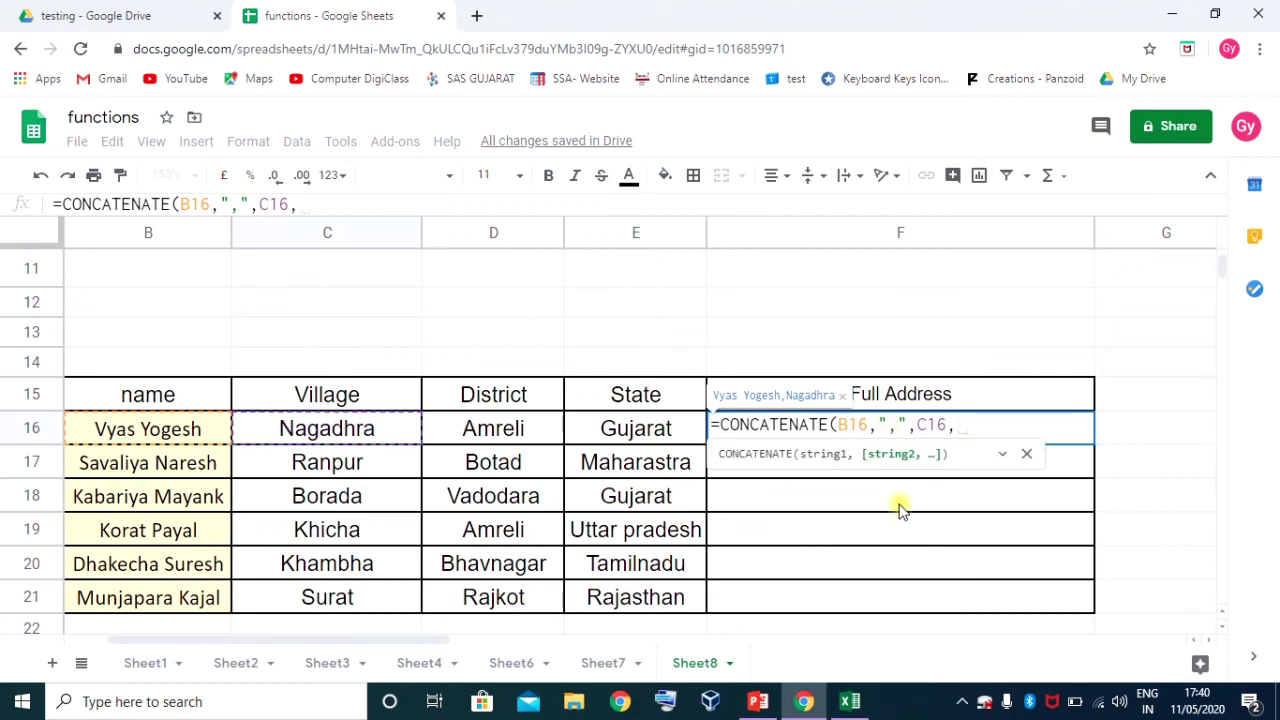
type("\"")
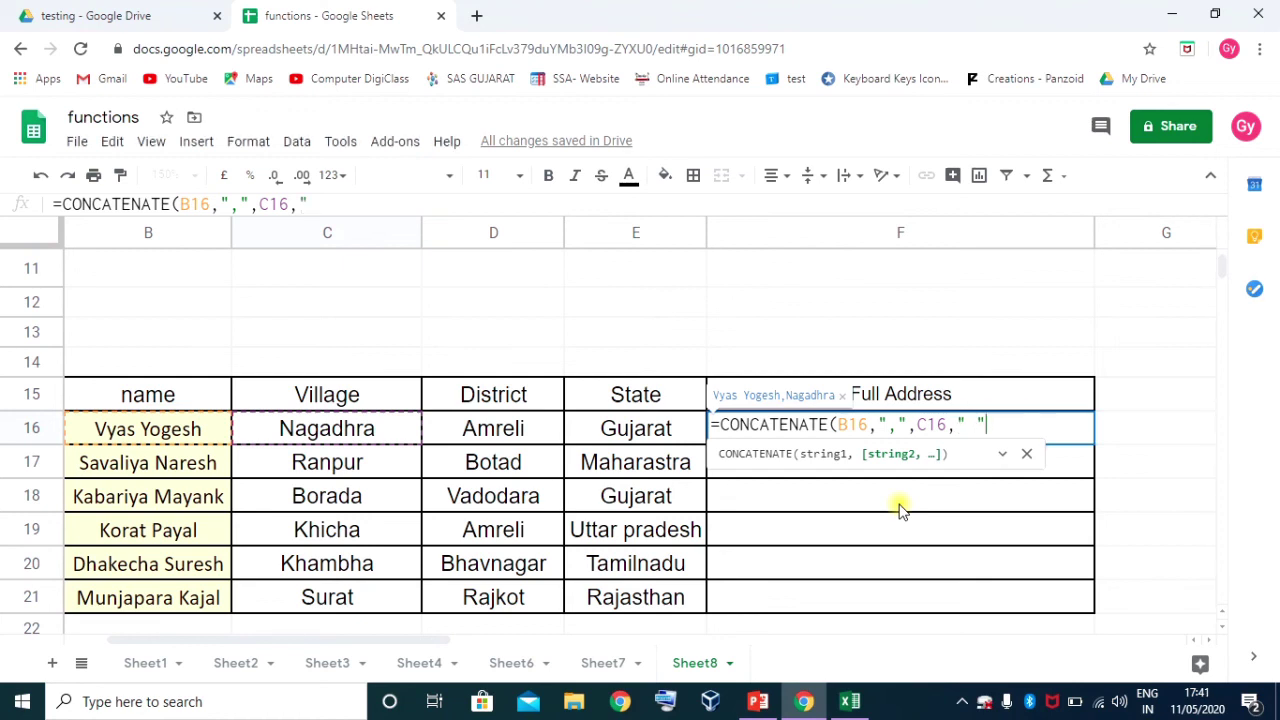
type(",")
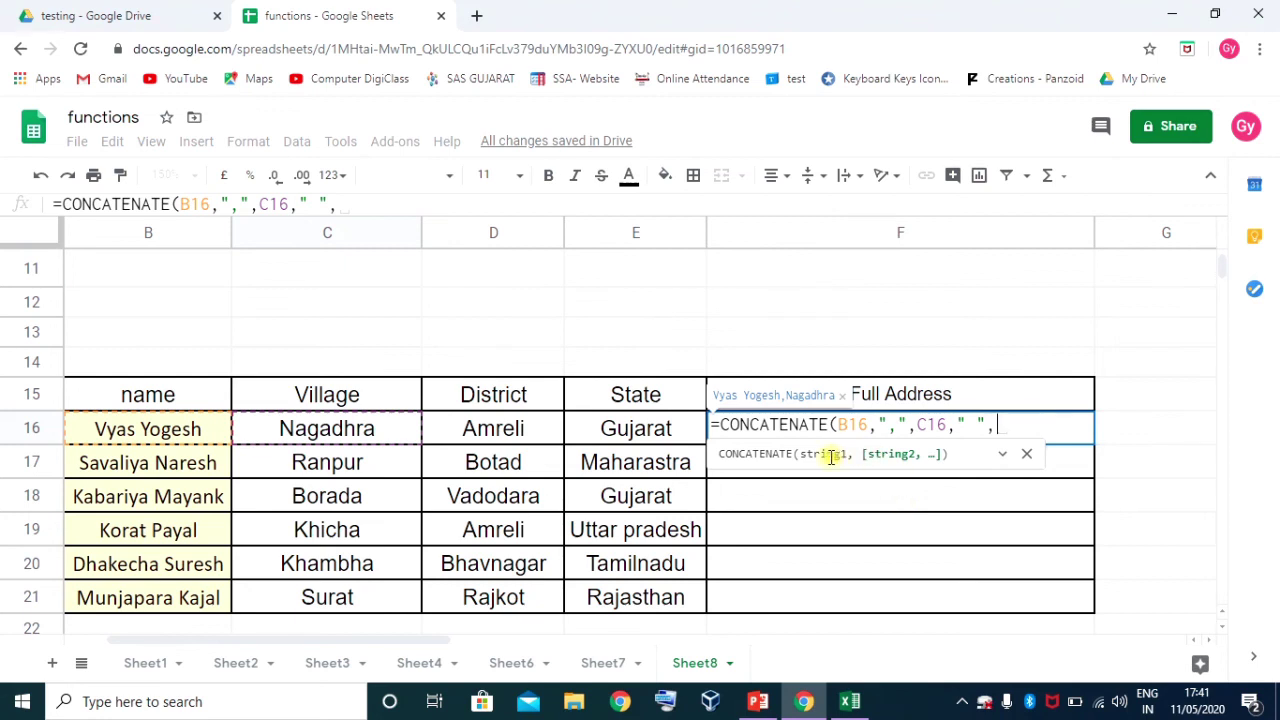
Review the B16, comma and C16 arguments already in the F16 formula
left_click(840, 424)
double_click(848, 424)
left_click_drag(879, 424, 907, 424)
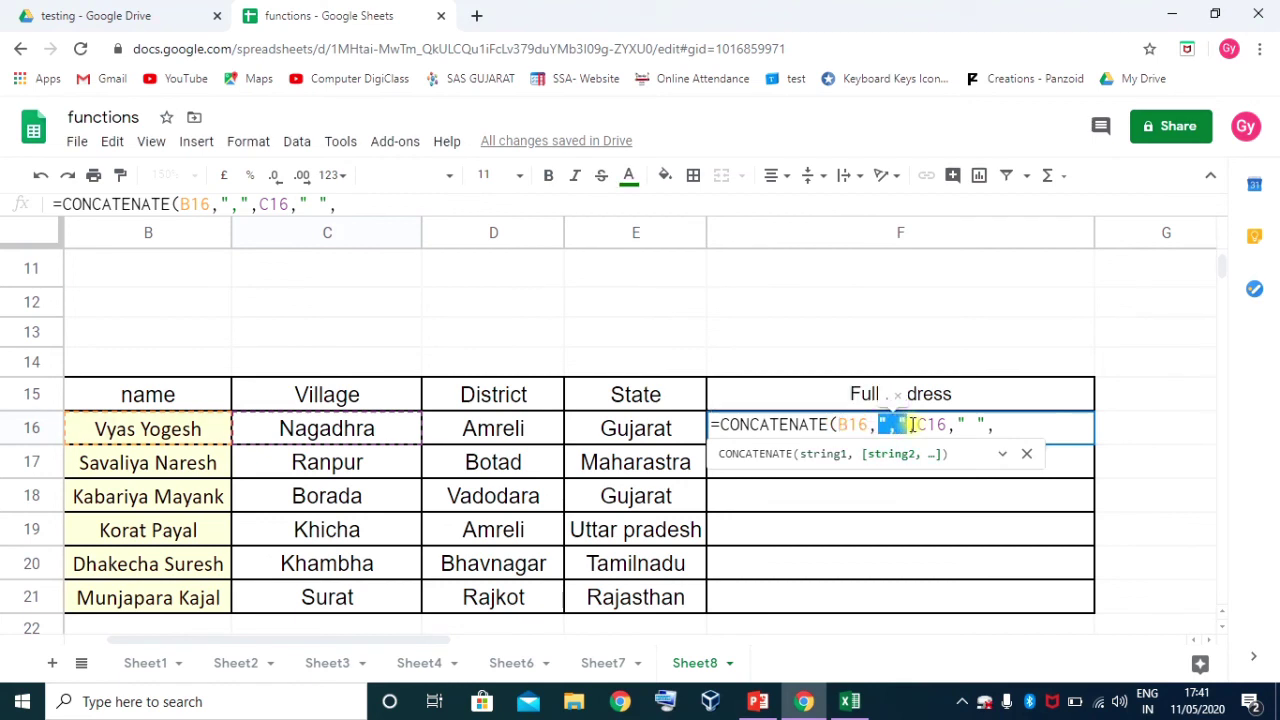
left_click_drag(916, 424, 986, 424)
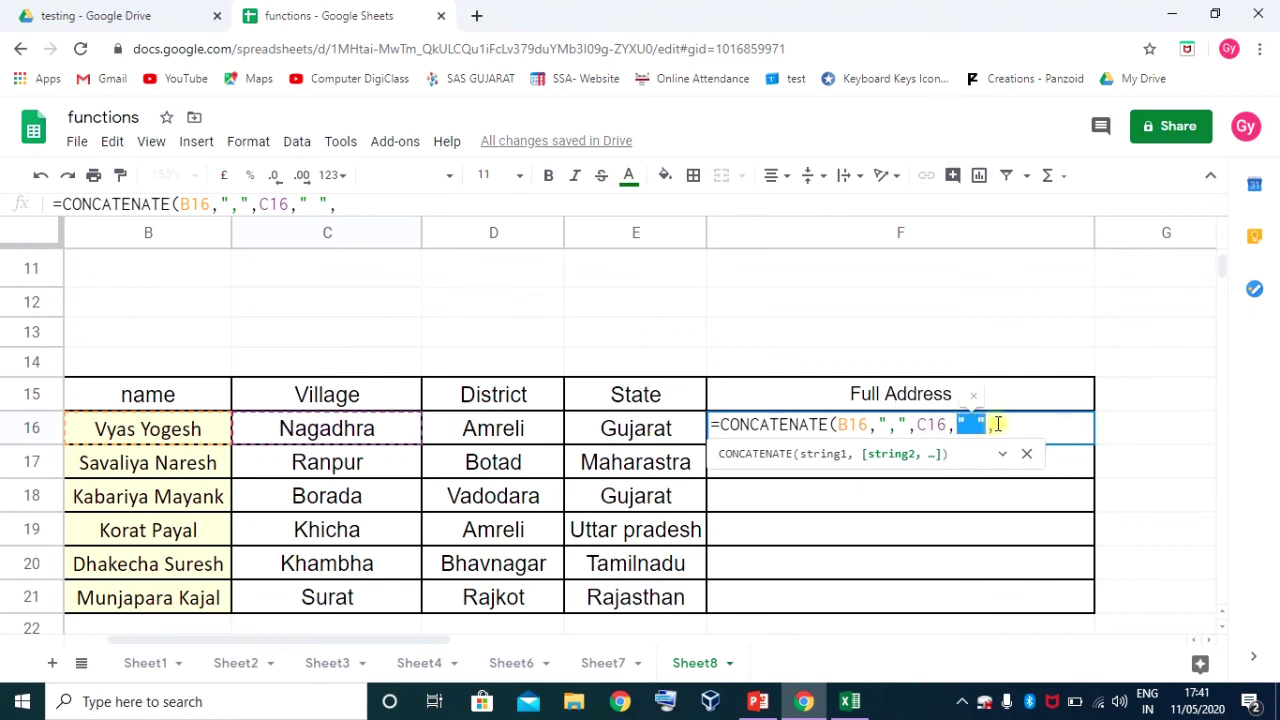
left_click(1000, 424)
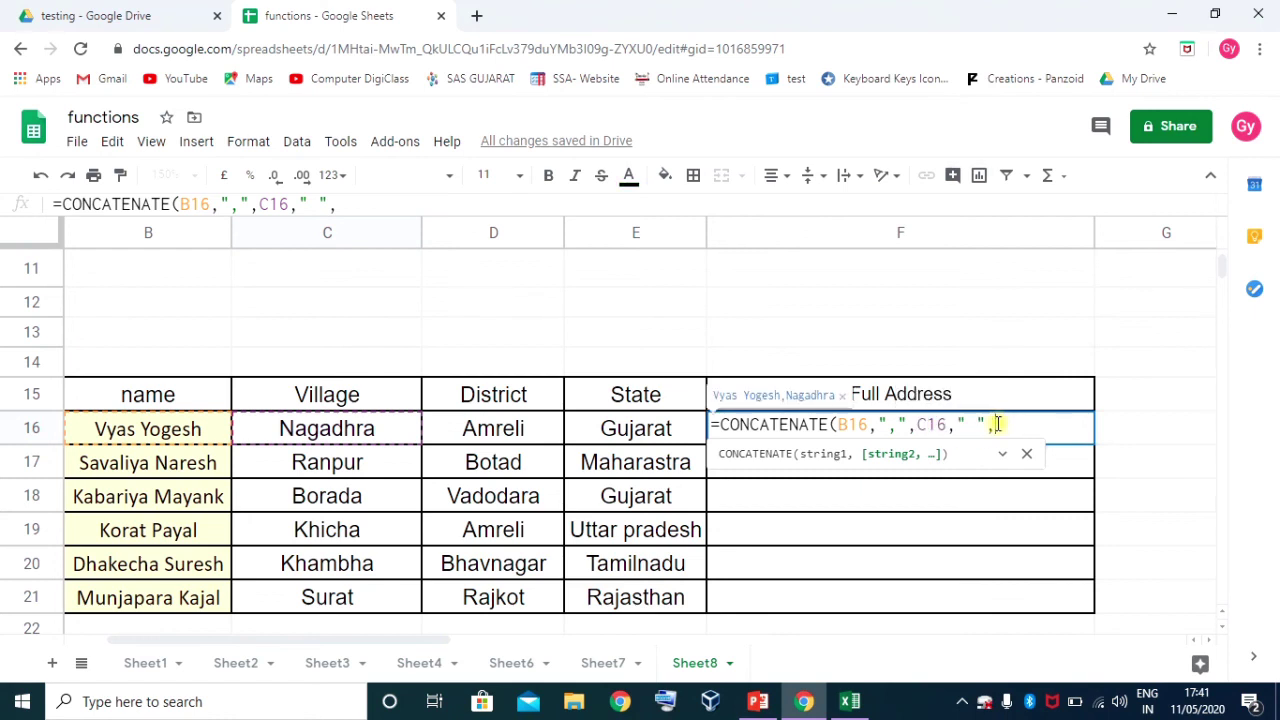
Append D16, a space separator and E16, close the bracket and enter the formula
left_click(489, 437)
type(",")
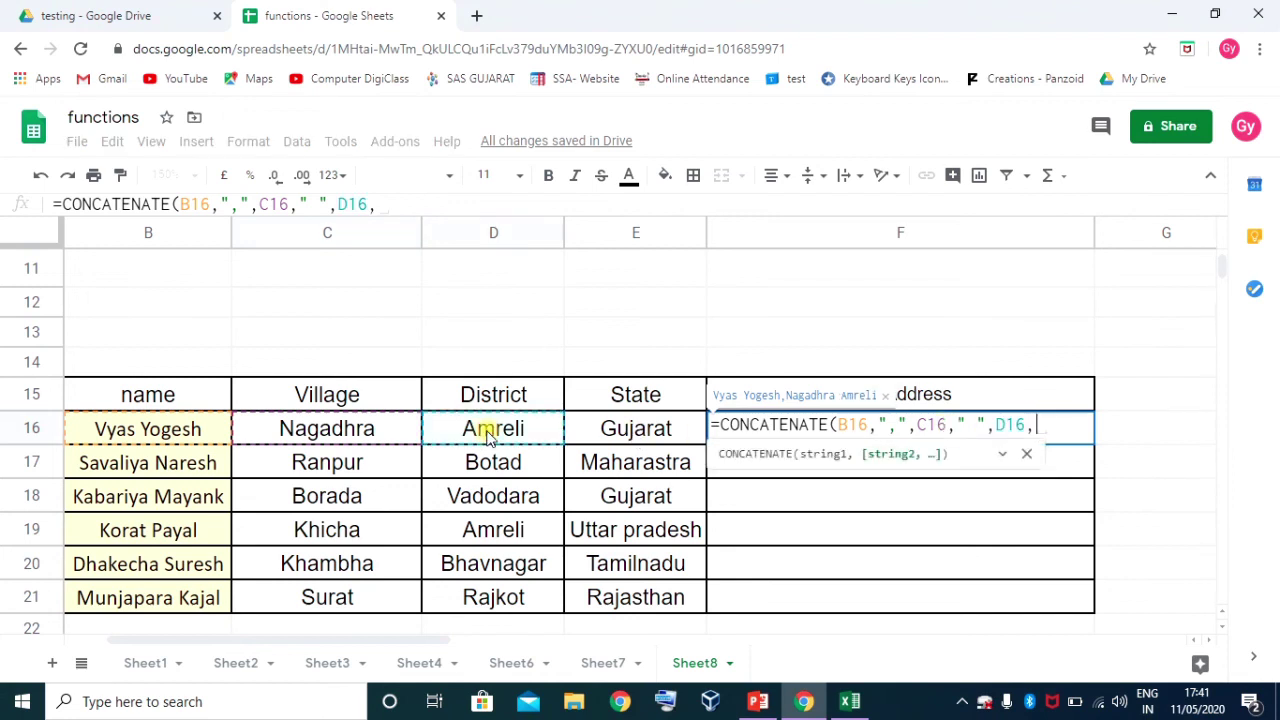
type("\"")
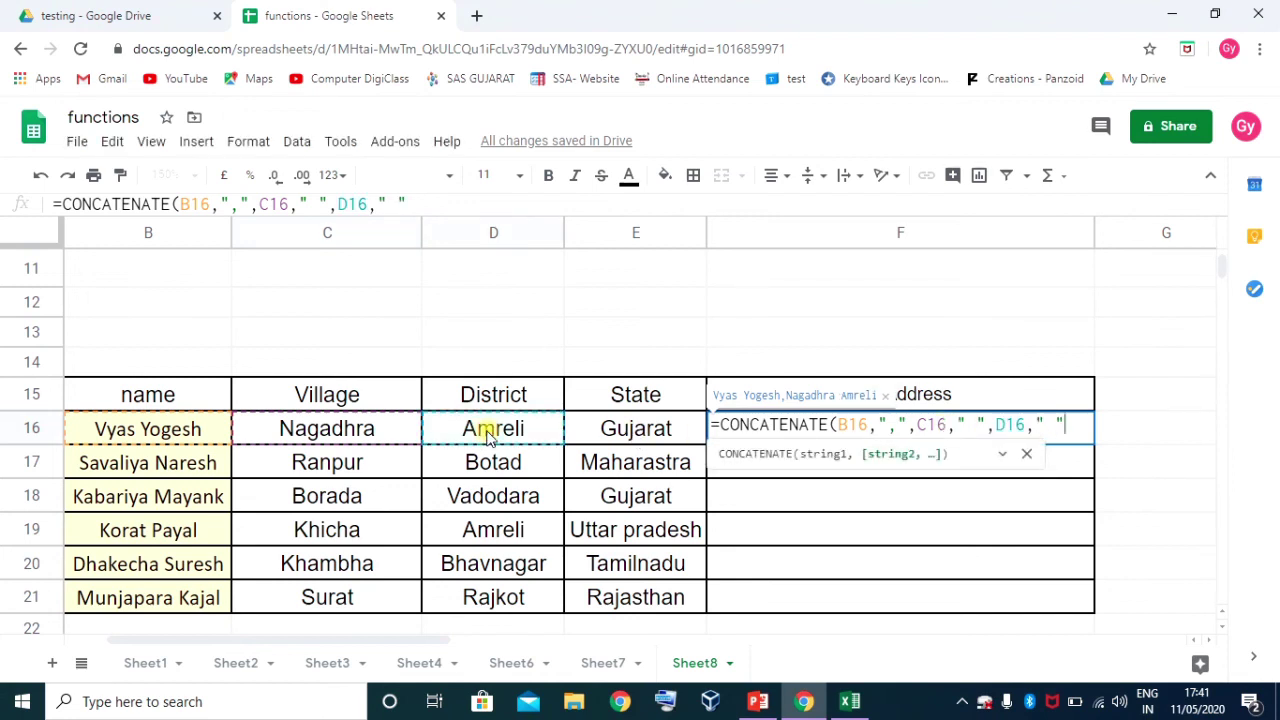
type(",")
left_click(686, 432)
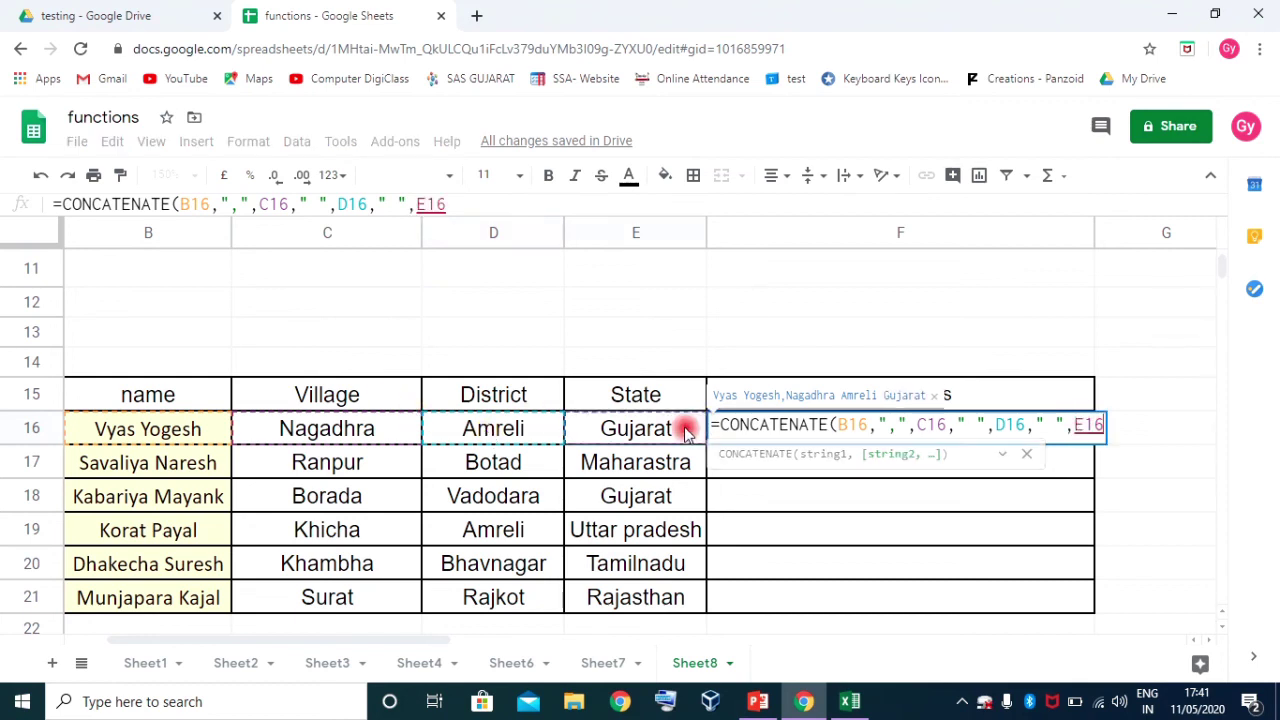
type(")")
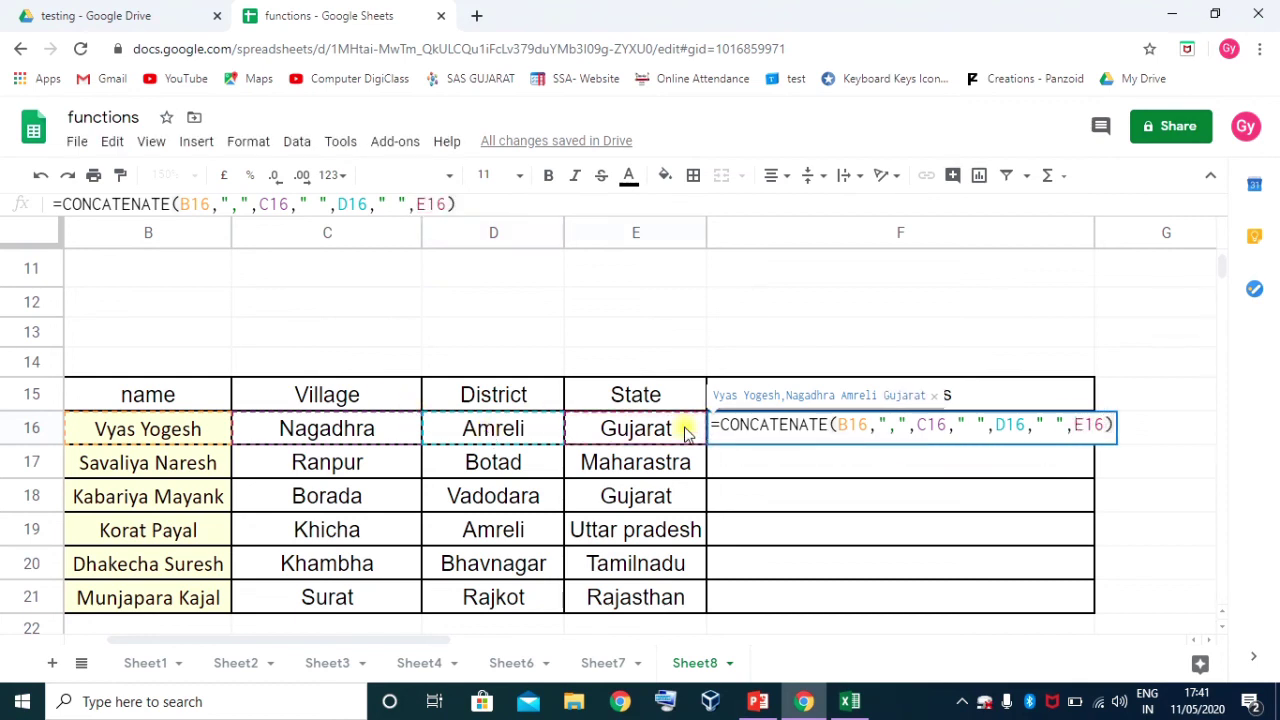
key("Return")
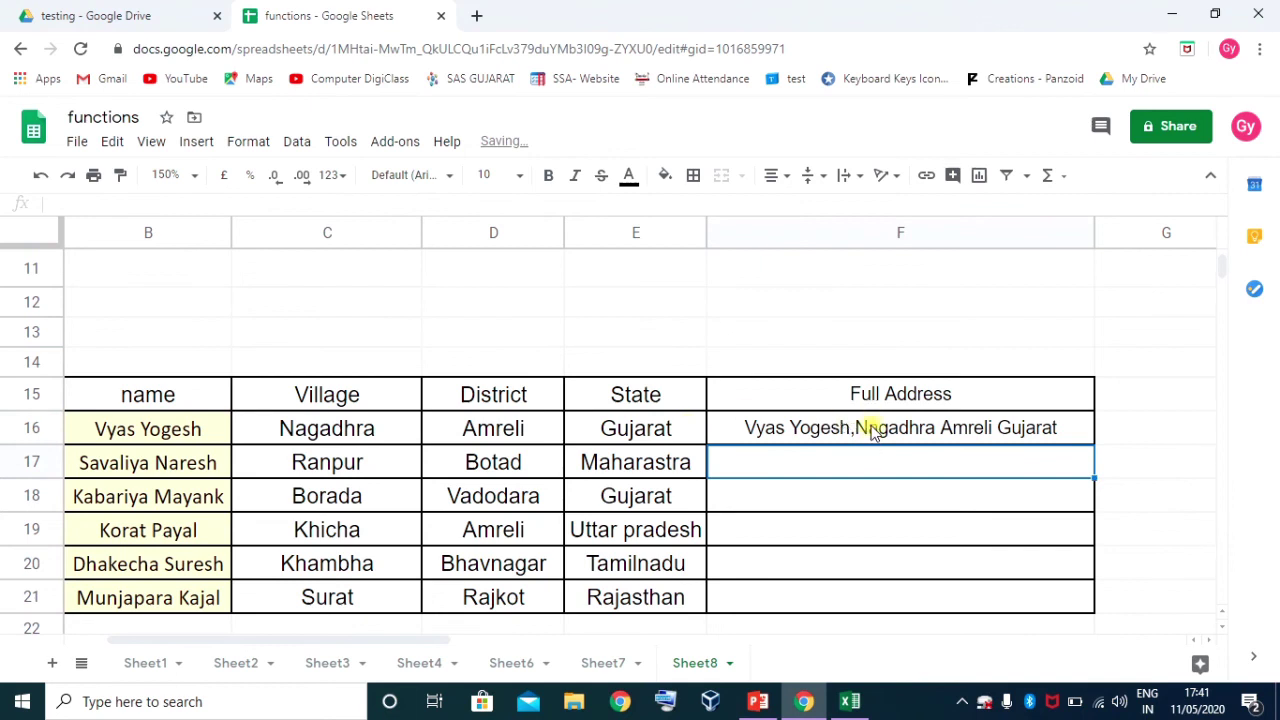
Widen column F and edit F16 so "(" follows the name and ")" ends the address
left_click_drag(1094, 233, 1116, 233)
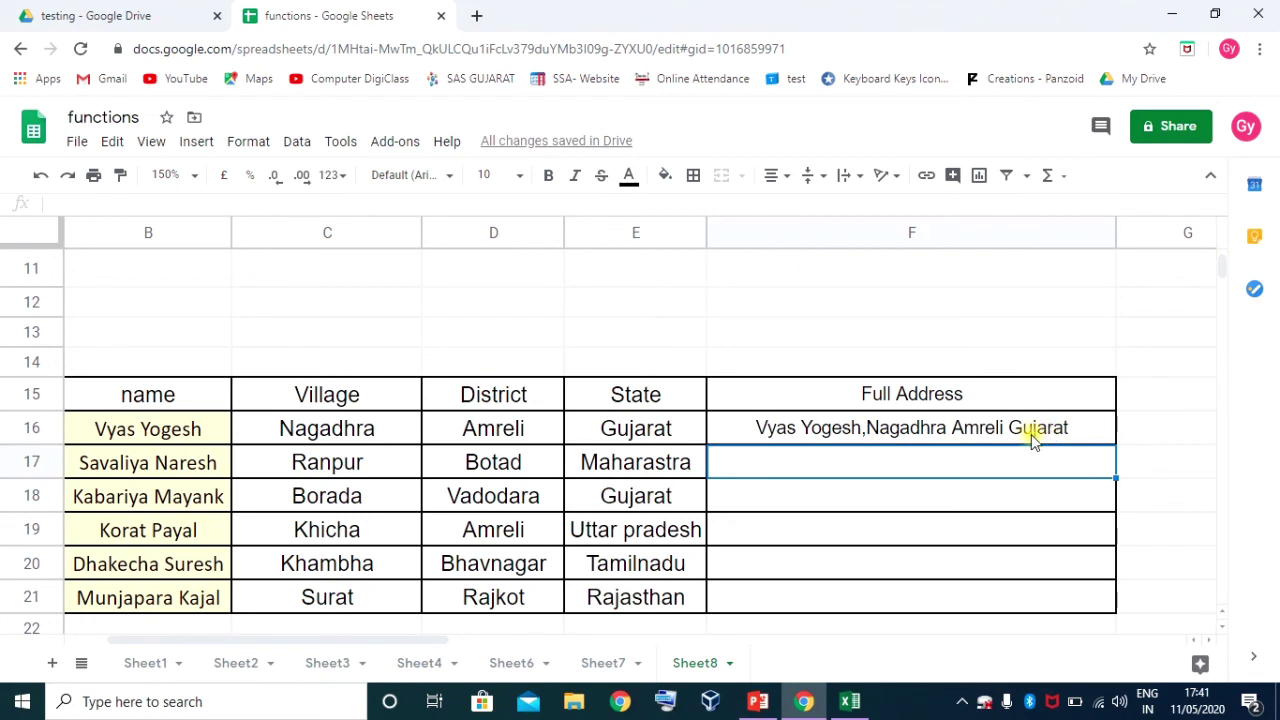
double_click(948, 430)
double_click(890, 425)
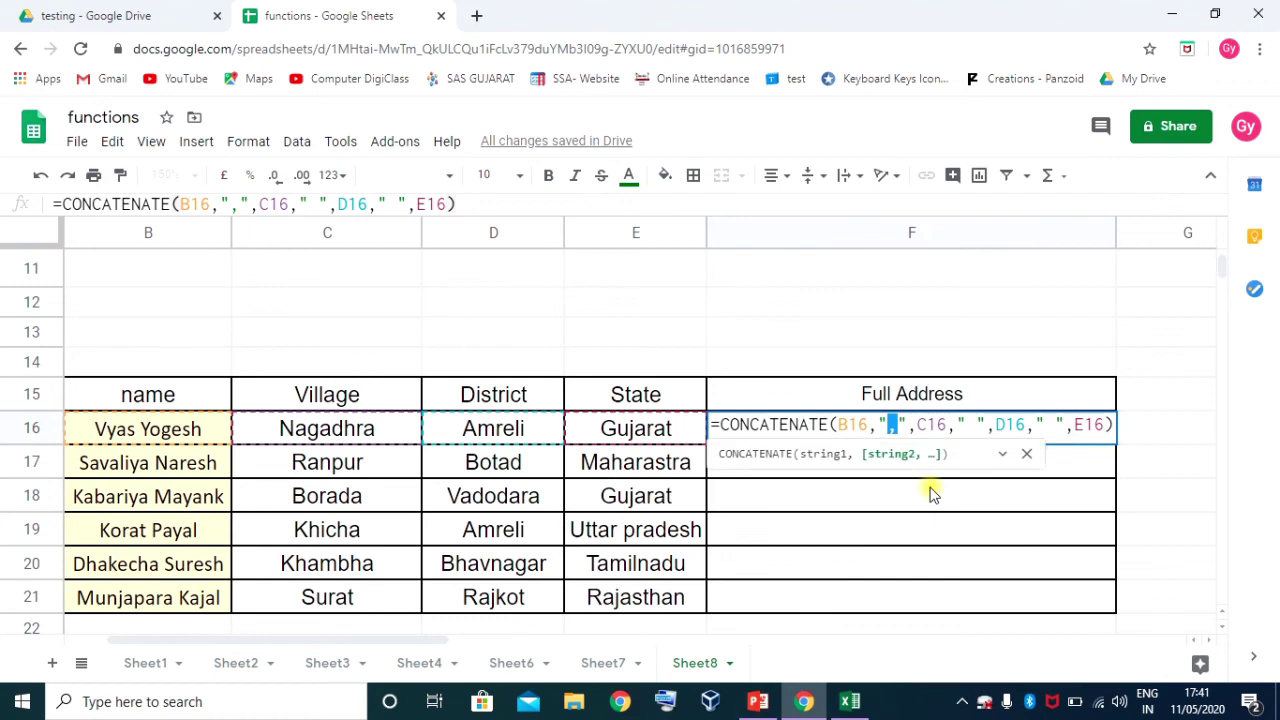
type("(")
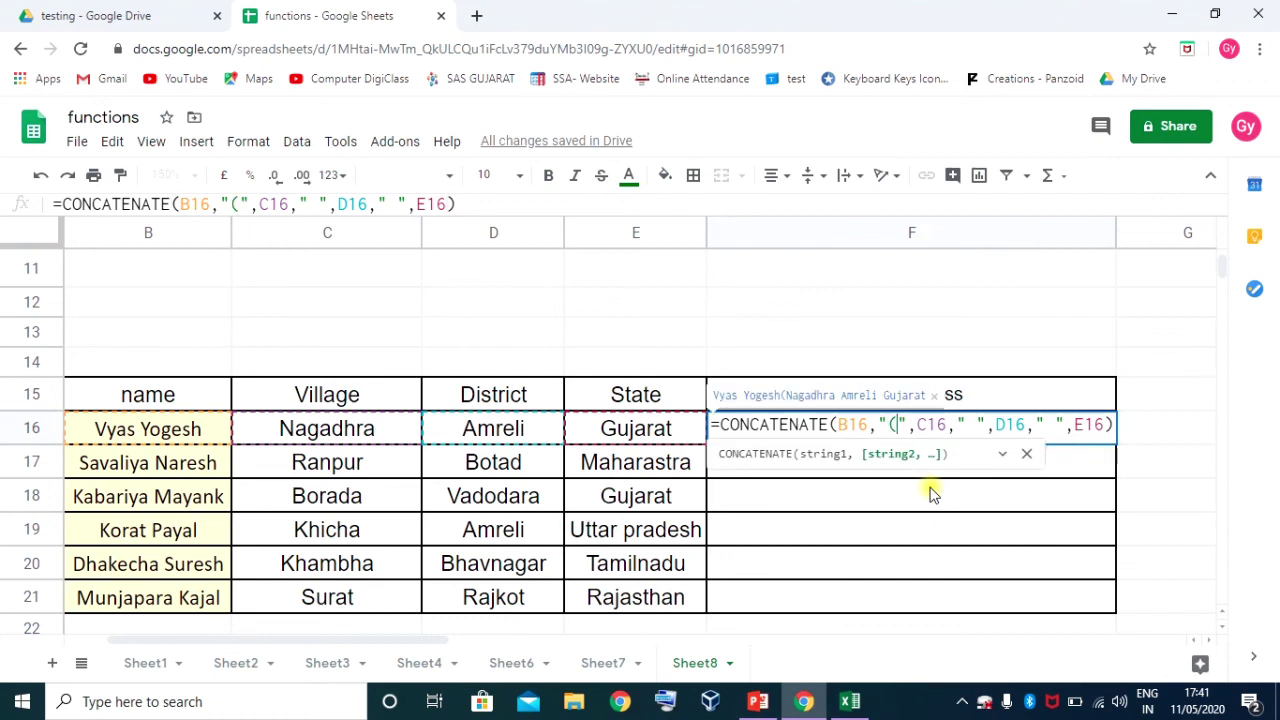
left_click(1103, 424)
type(",")
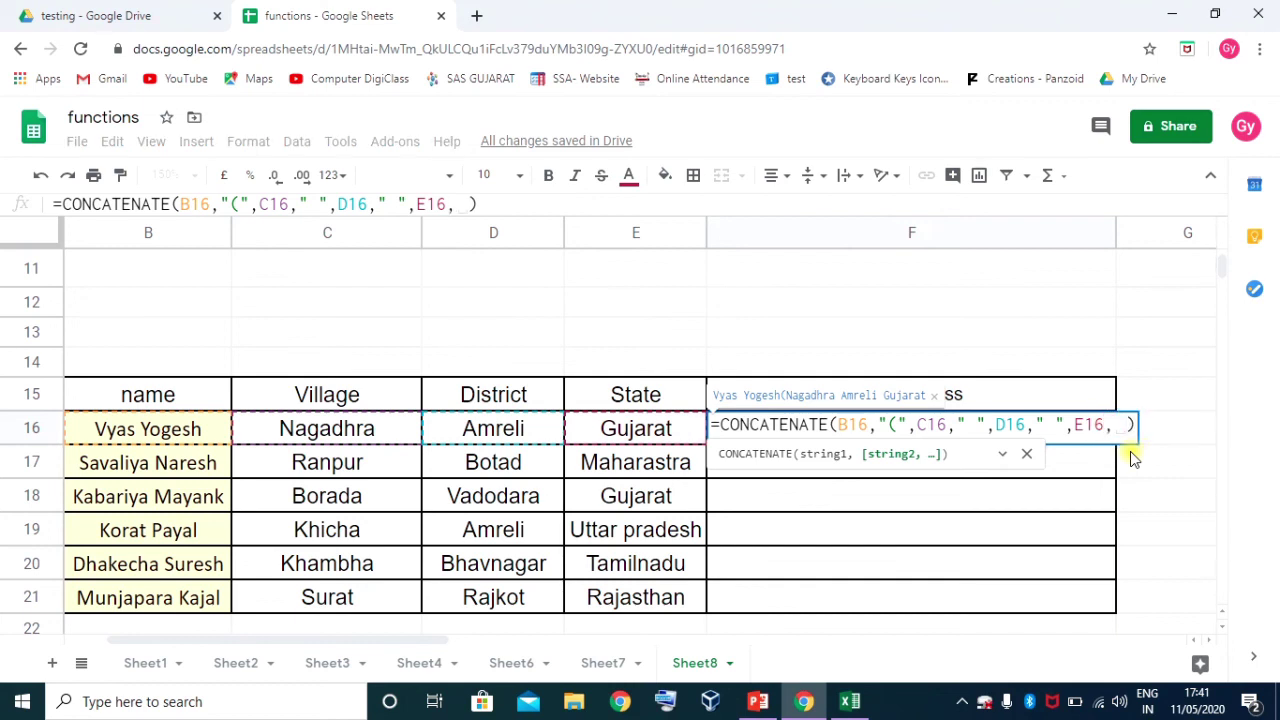
key("BackSpace")
type("\"(\"")
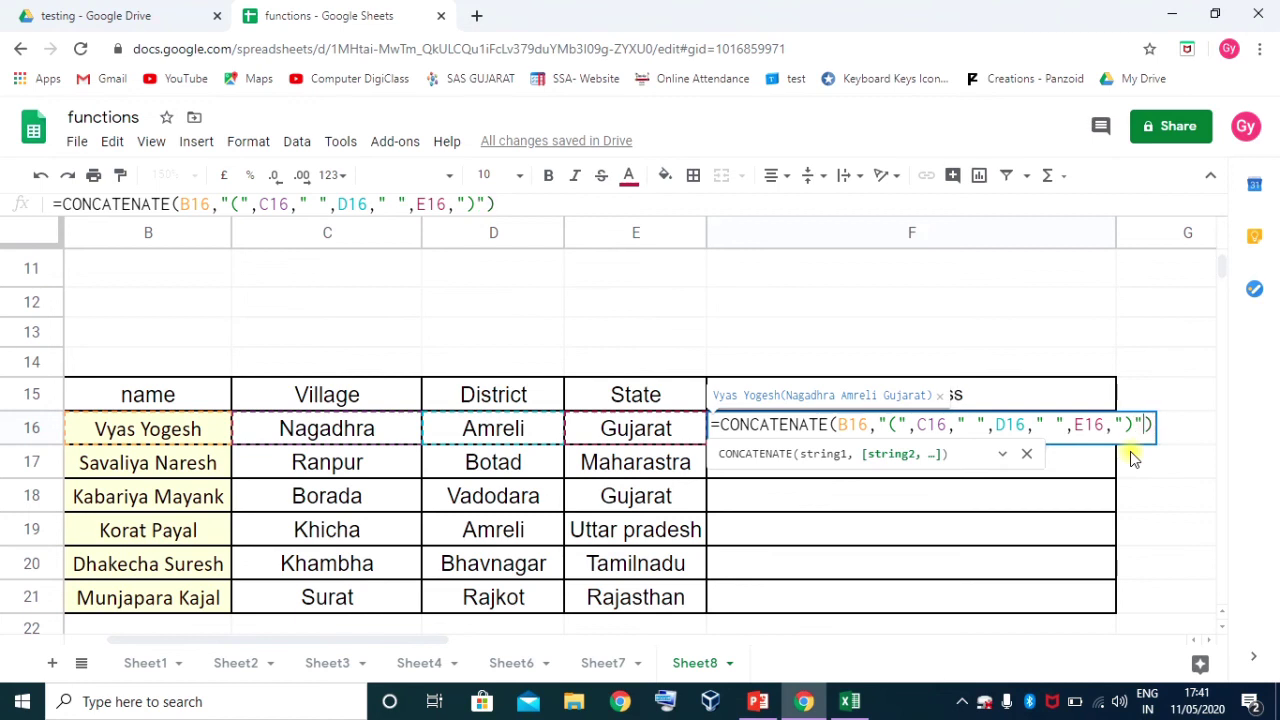
key("Return")
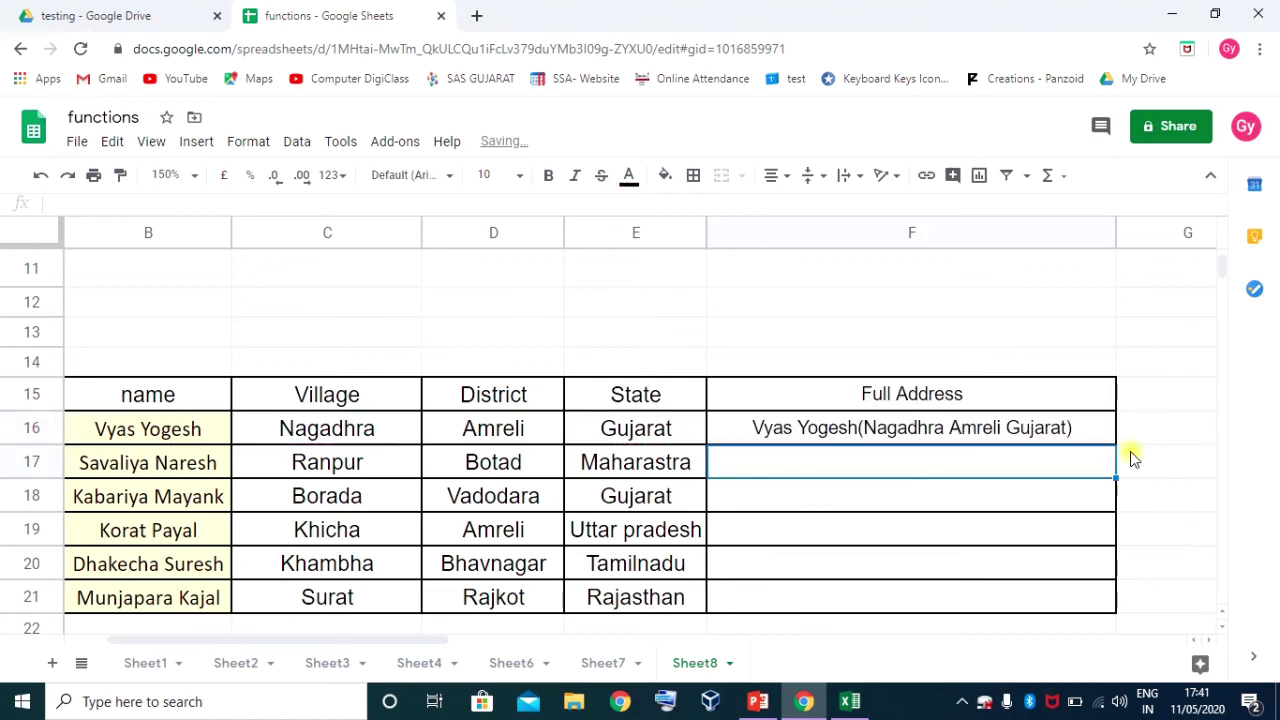
Fill the F16 address formula down to F21 and check the copy in F18
left_click(817, 430)
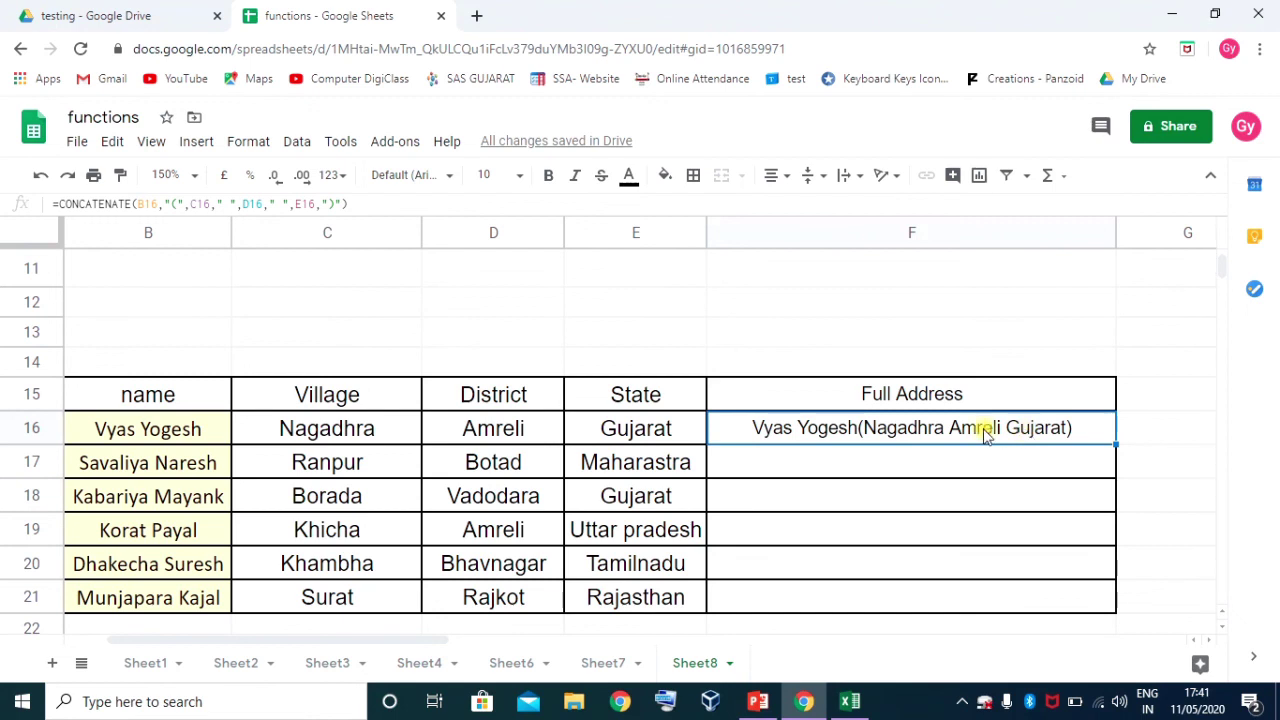
left_click_drag(1115, 443, 1103, 598)
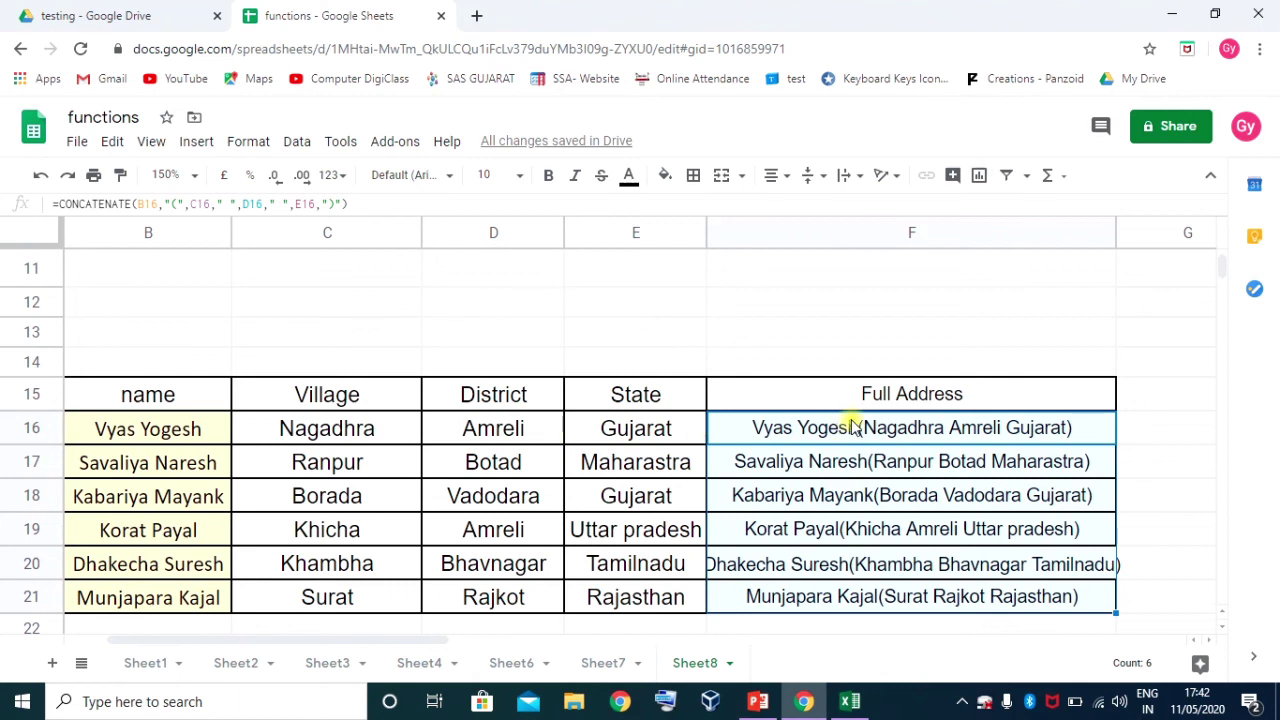
left_click(886, 493)
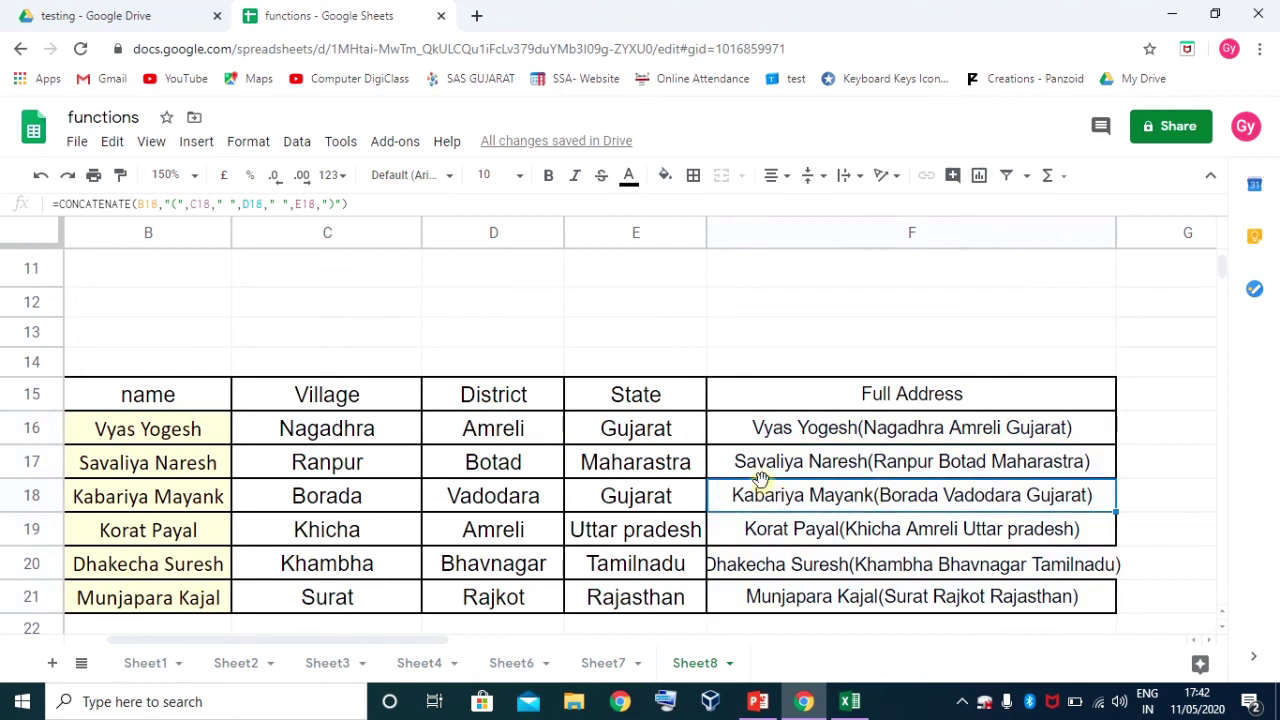
scroll(770, 480, "up", 5)
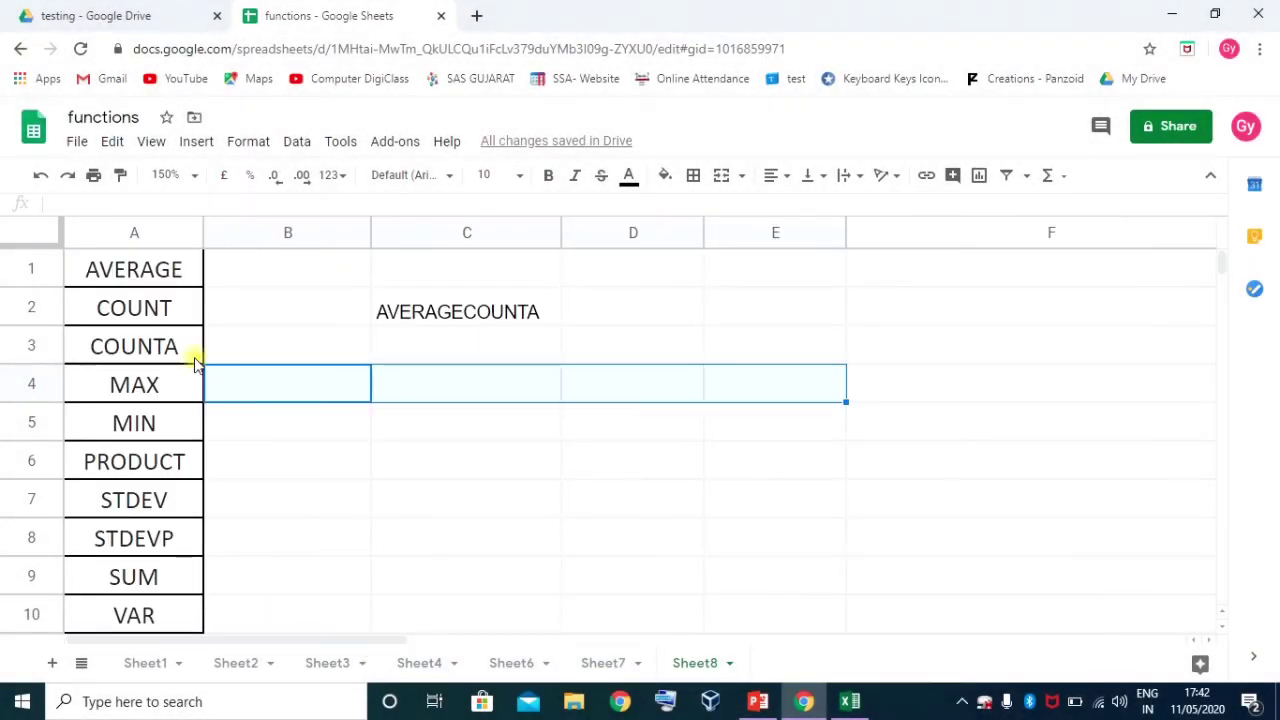
Inspect the CONCAT formula in C2 without changing it
left_click(405, 313)
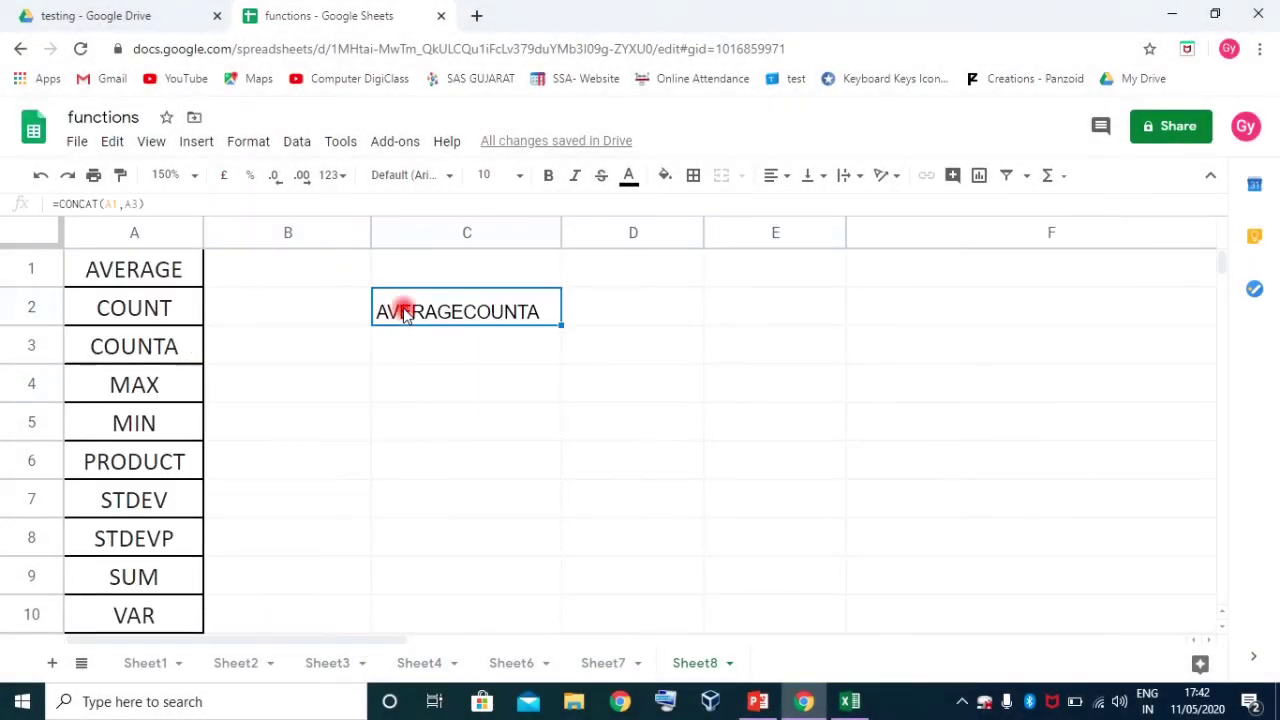
left_click(408, 385)
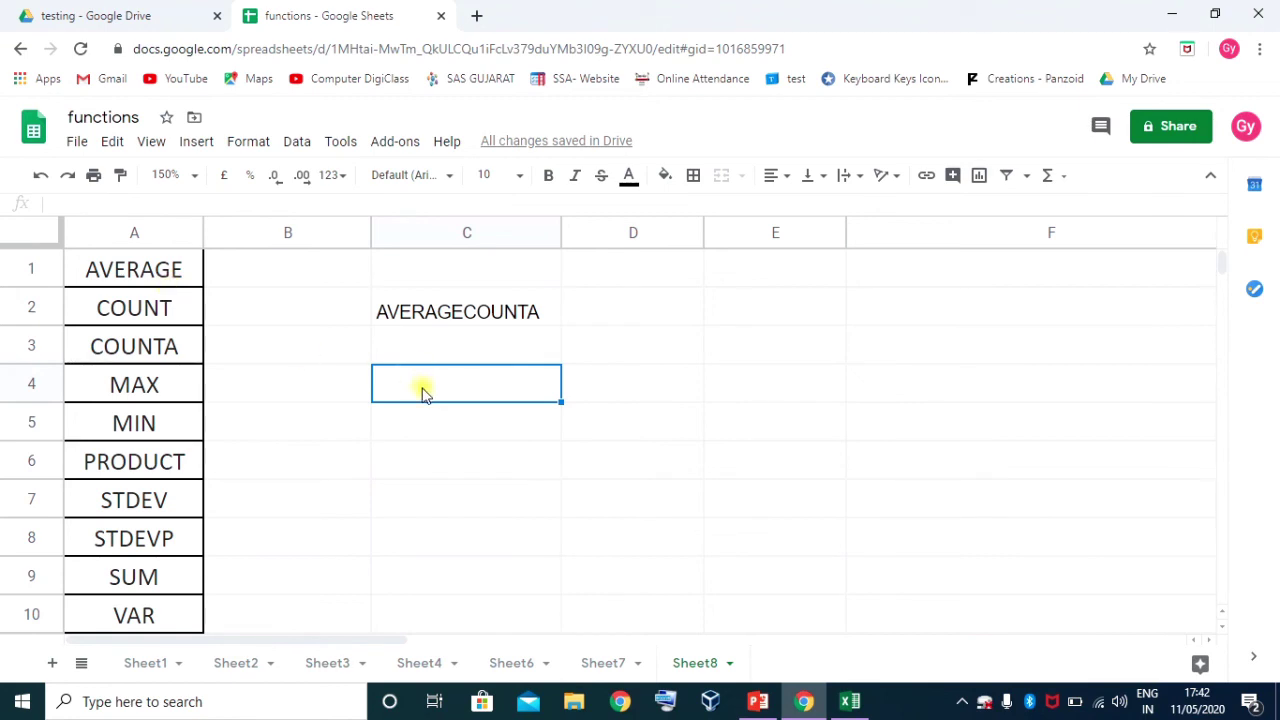
left_click(470, 308)
double_click(470, 304)
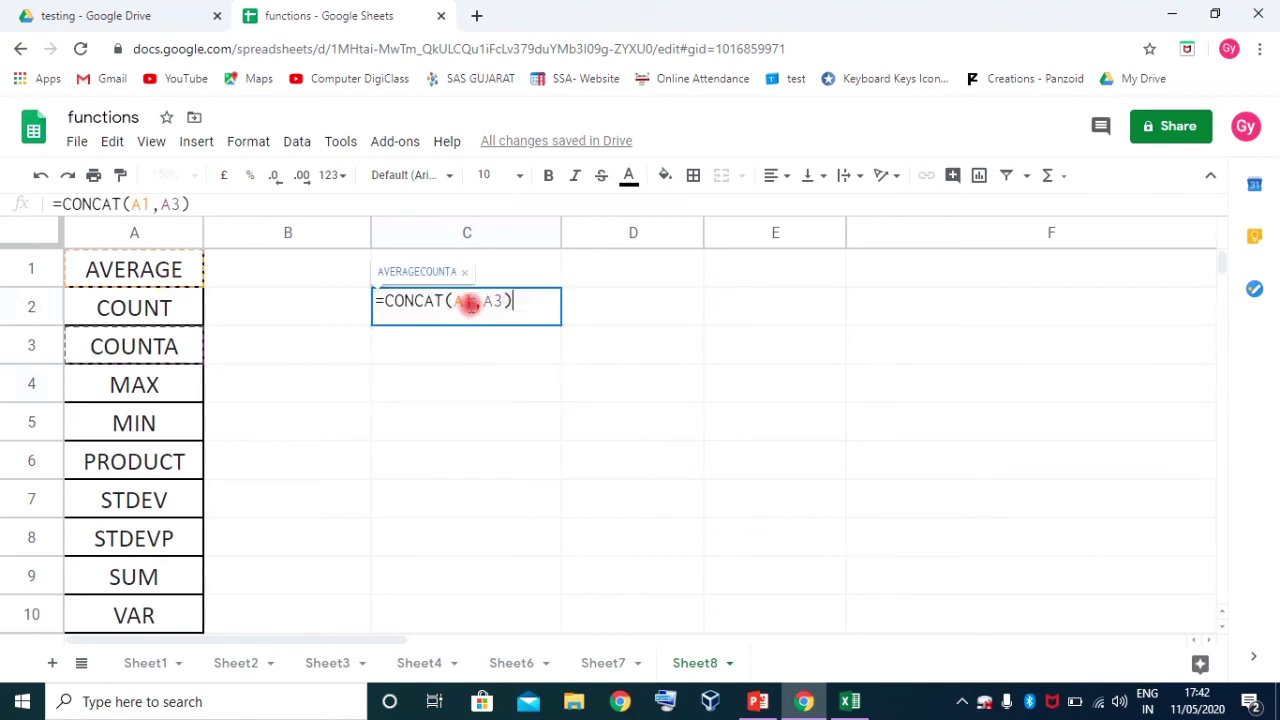
key("Escape")
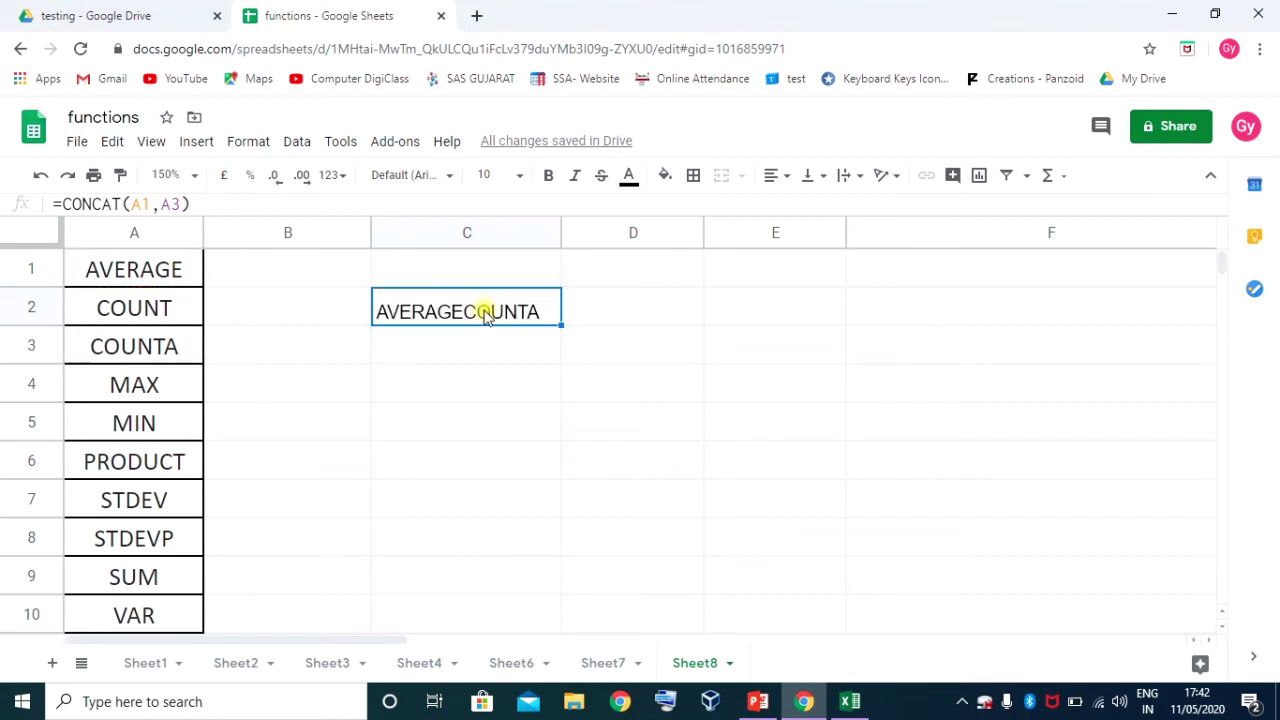
scroll(908, 445, "down", 3)
scroll(908, 445, "down", 1)
Walk through F16's arguments: B16, the space separators and the closing bracket, leaving the formula unchanged
left_click(934, 426)
double_click(934, 426)
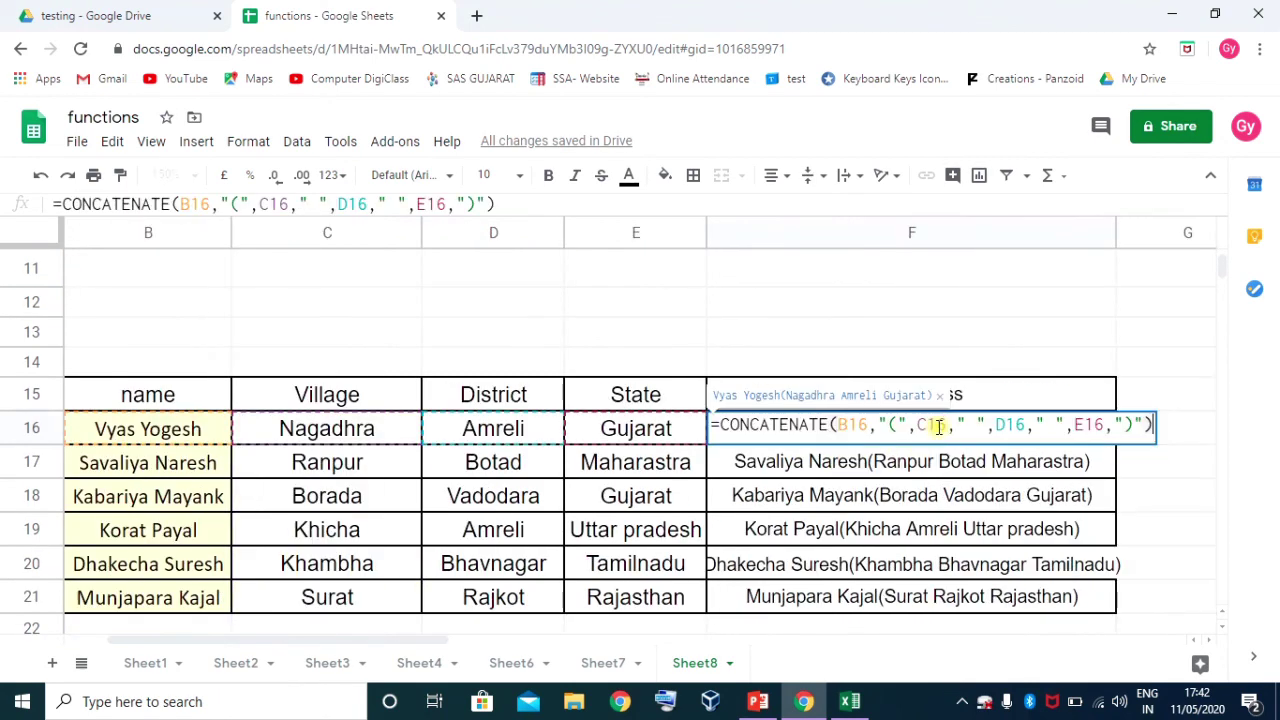
left_click_drag(838, 425, 1141, 424)
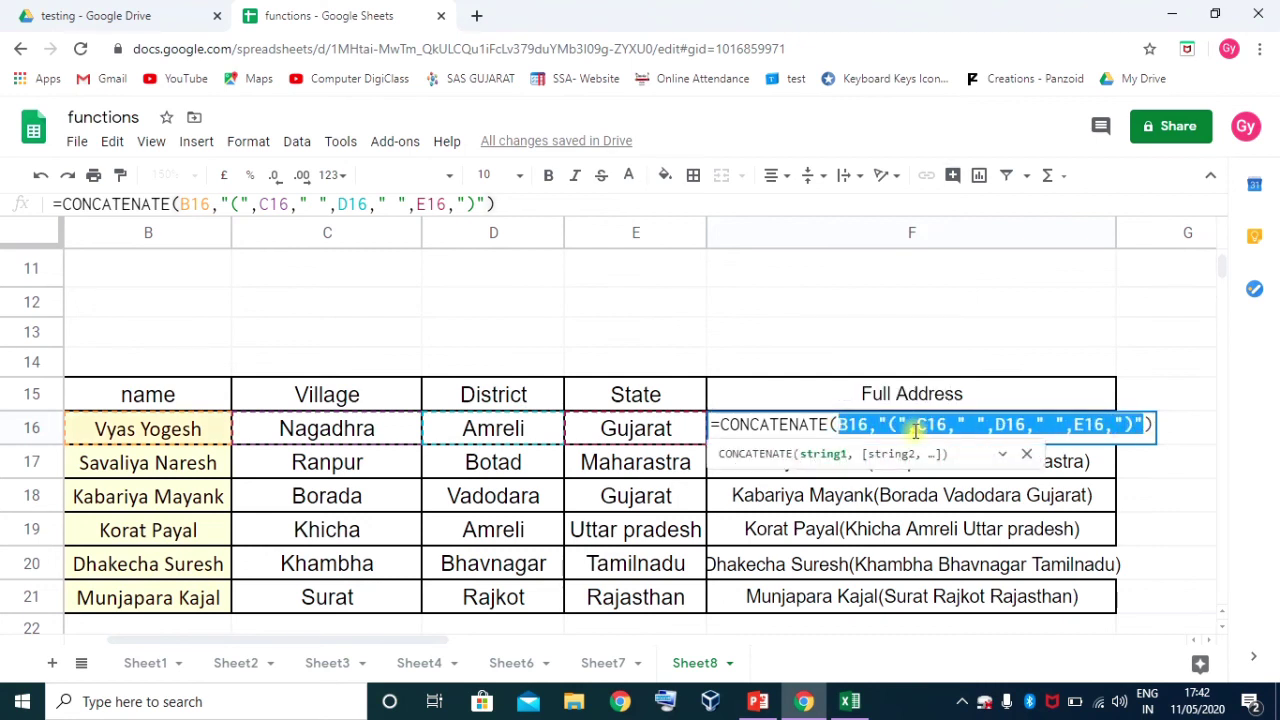
left_click(912, 428)
left_click(969, 423)
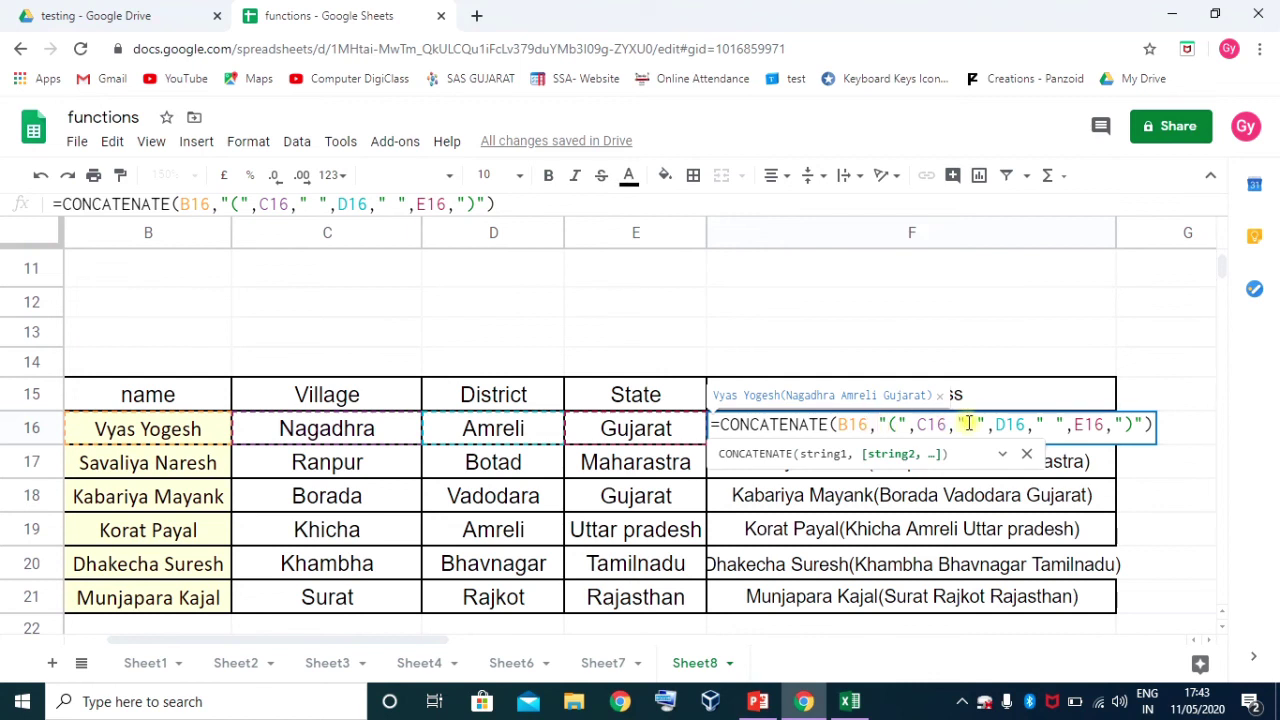
left_click(1036, 424)
left_click(1113, 424)
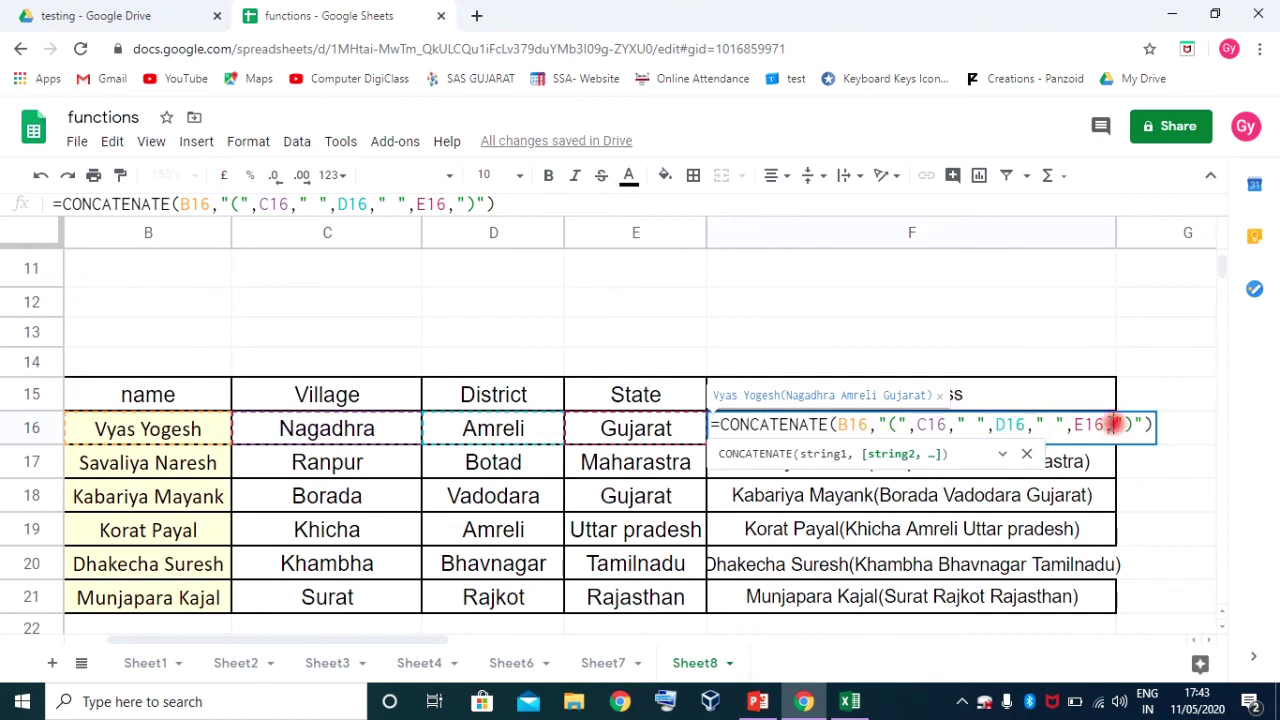
left_click(869, 423)
key("Escape")
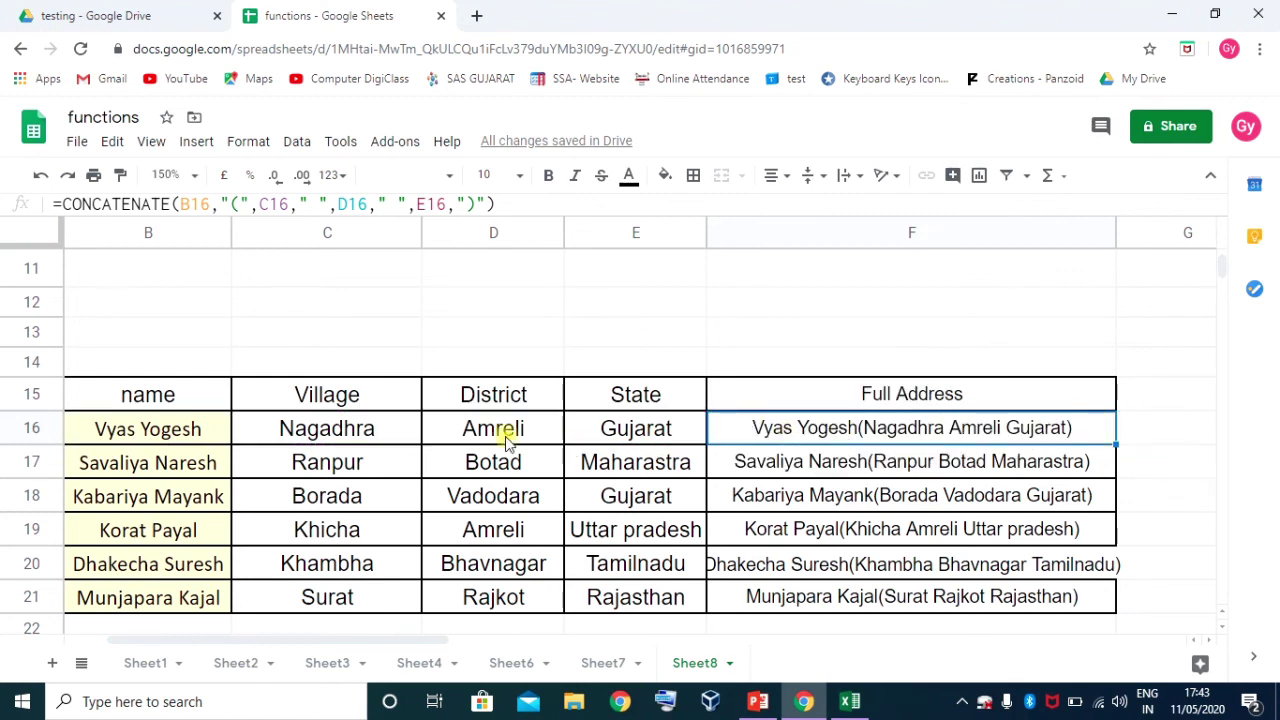
scroll(429, 429, "up", 5)
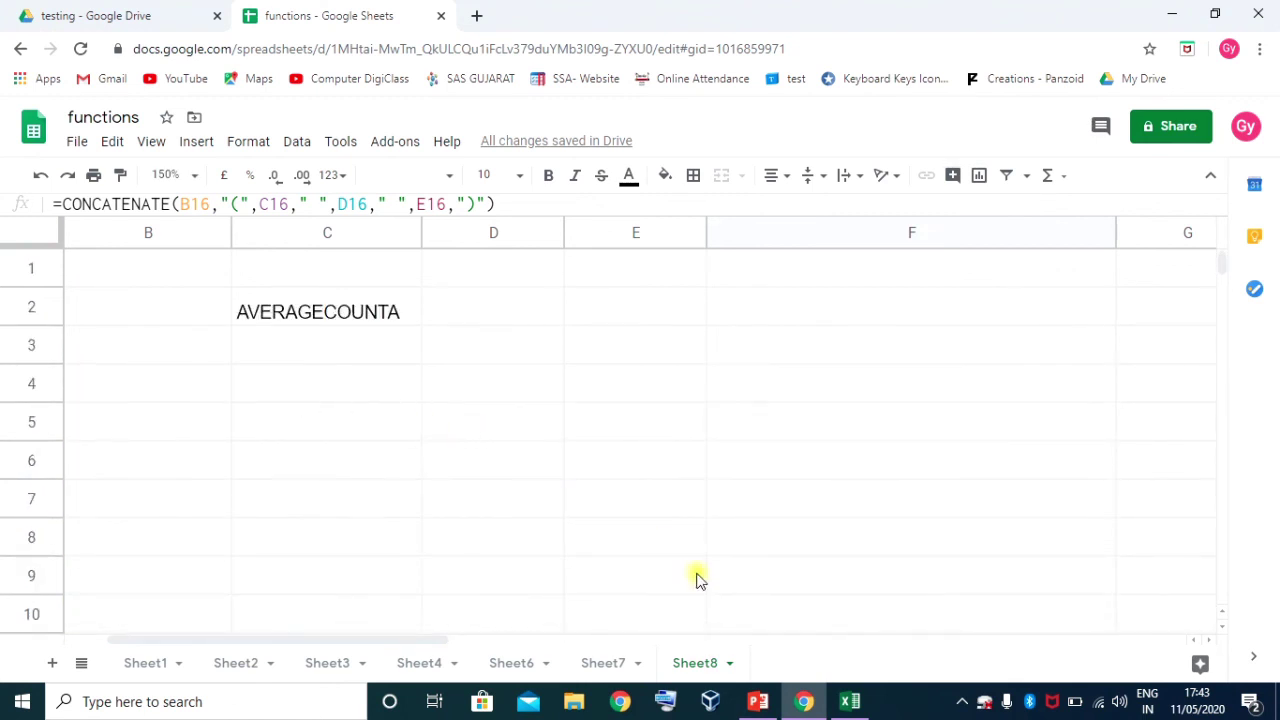
left_click(425, 652)
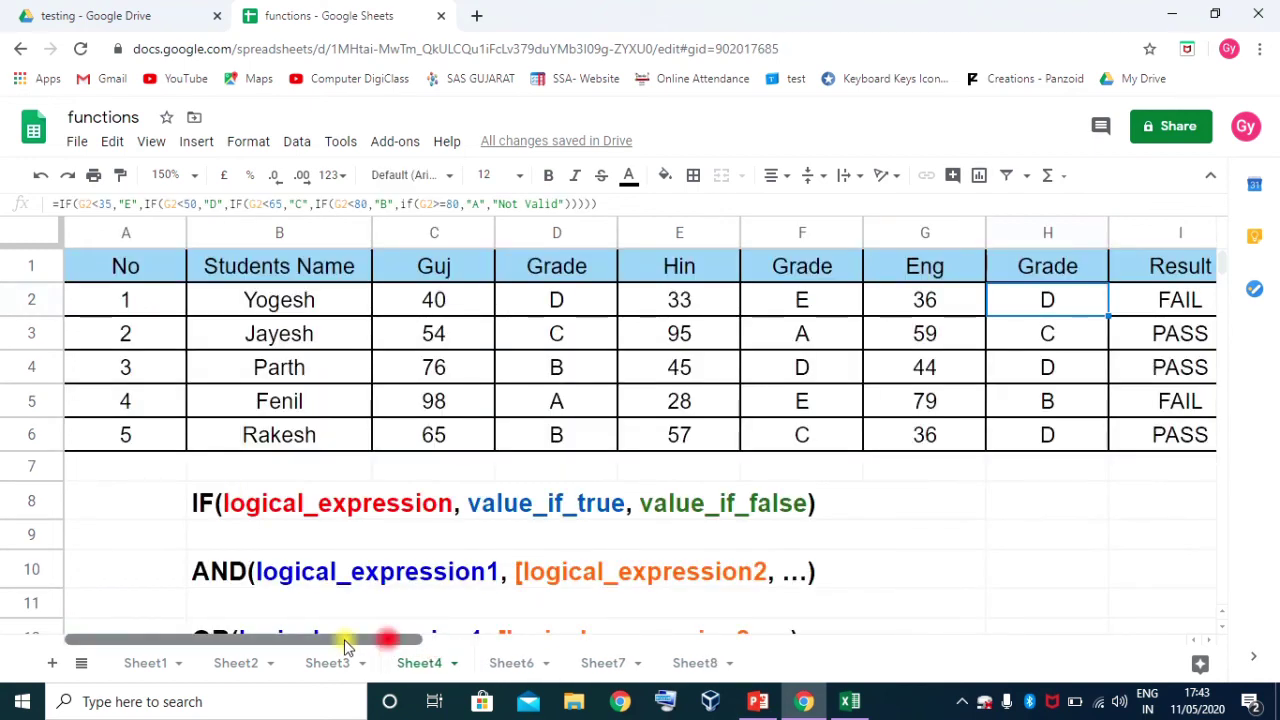
left_click(680, 662)
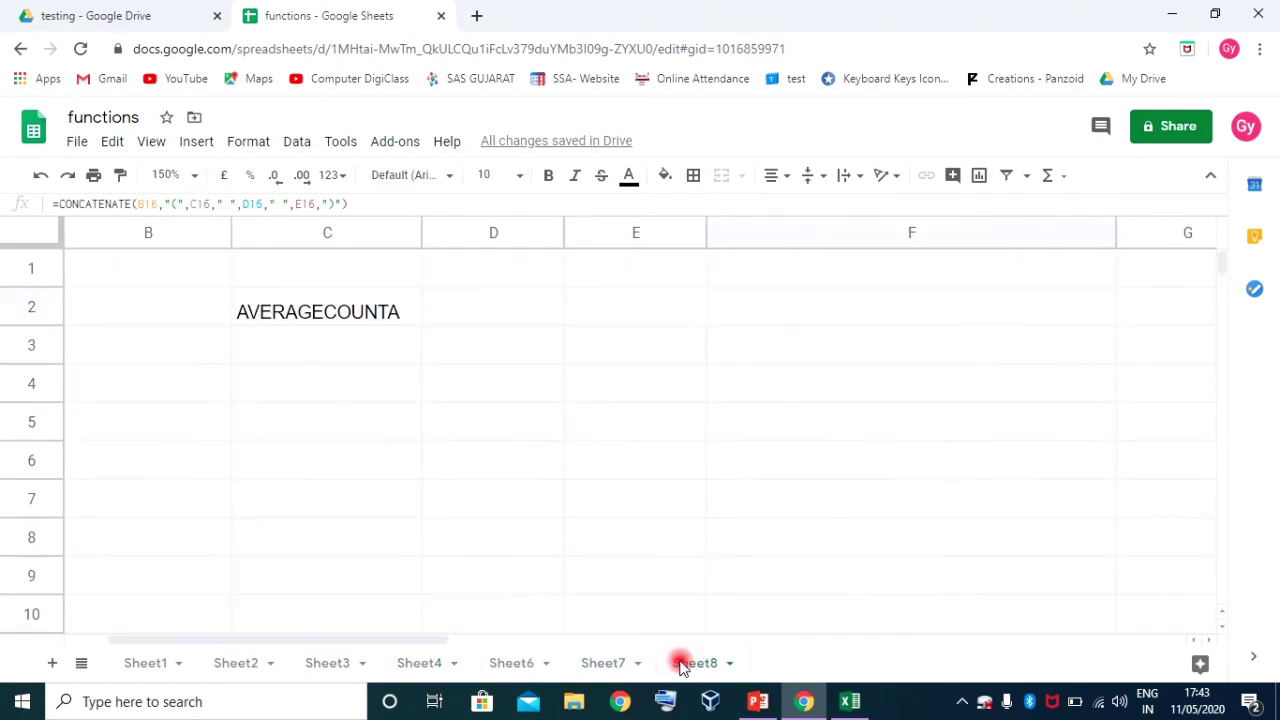
left_click_drag(293, 638, 251, 638)
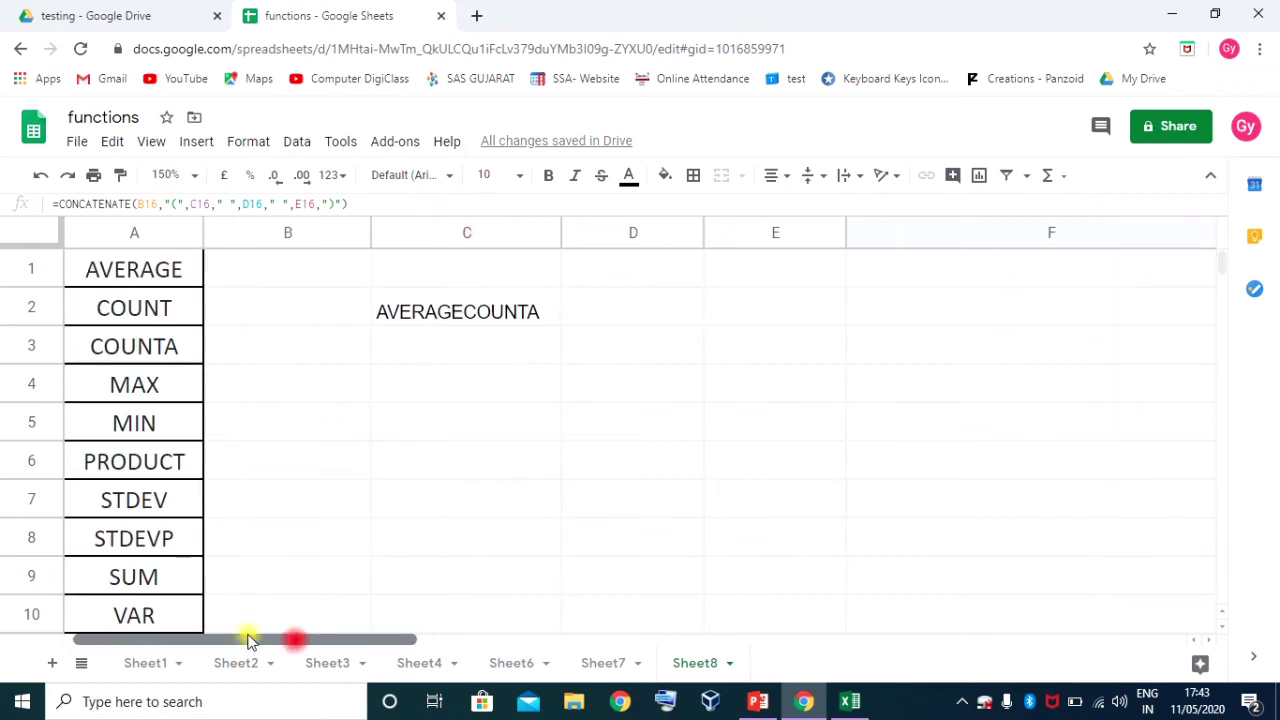
left_click_drag(149, 269, 137, 625)
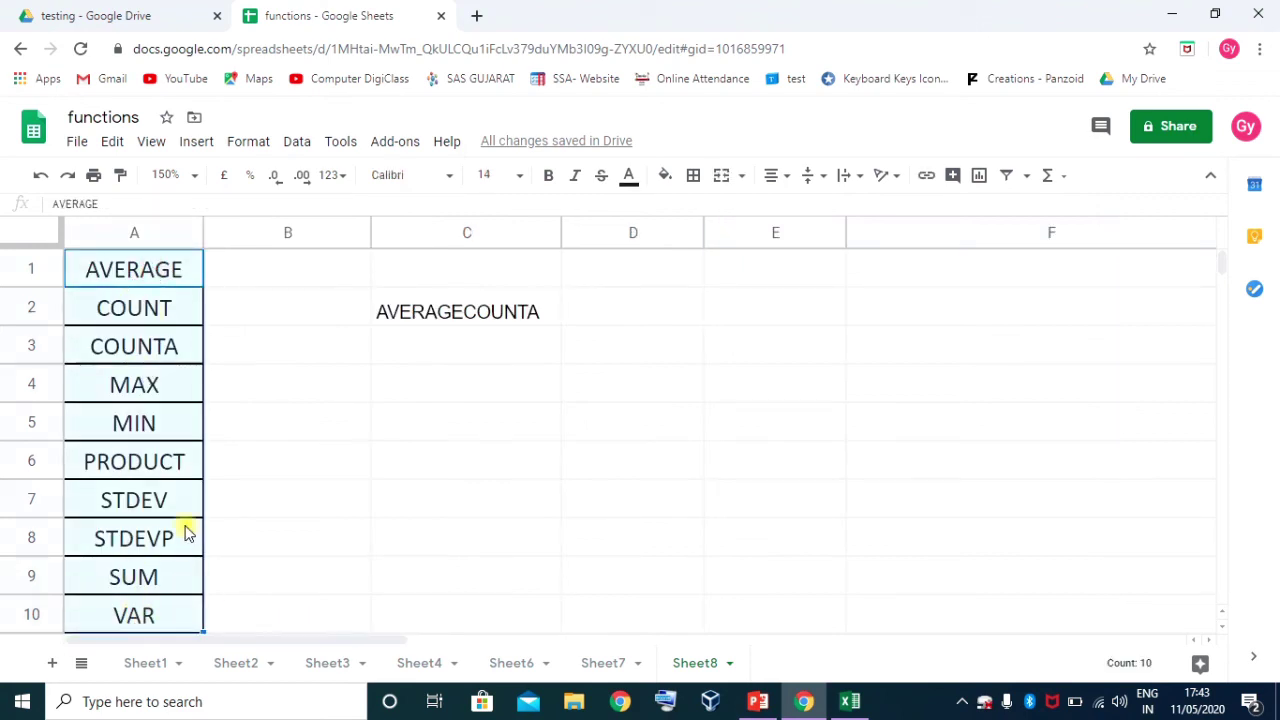
left_click(420, 312)
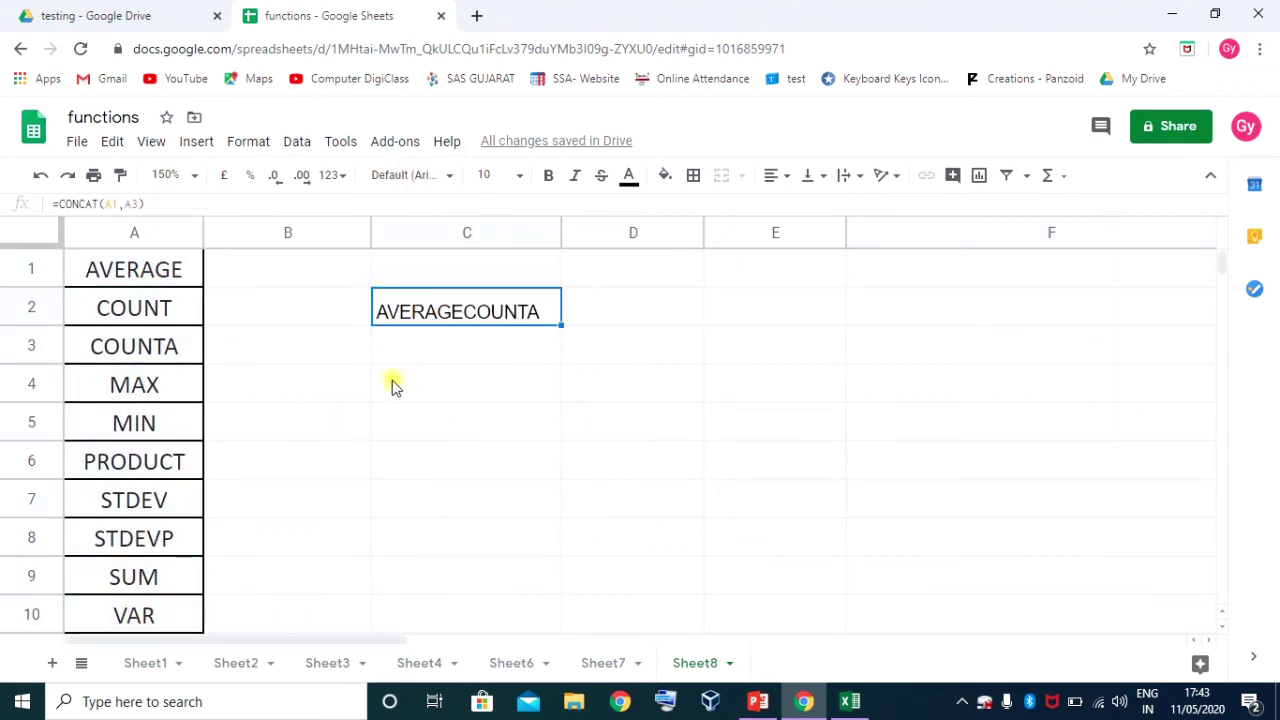
left_click(392, 382)
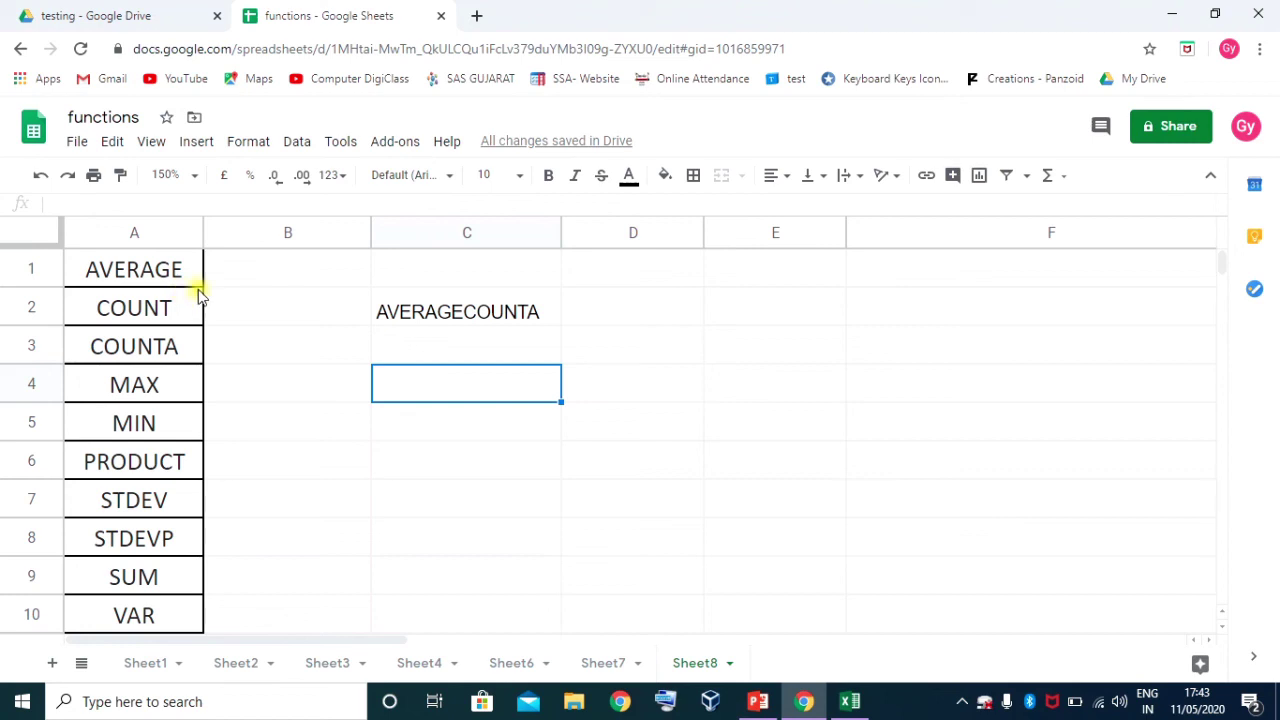
Start =JOIN(",", in C4 and select the function names in column A
left_click(440, 385)
type("=joi")
key("Tab")
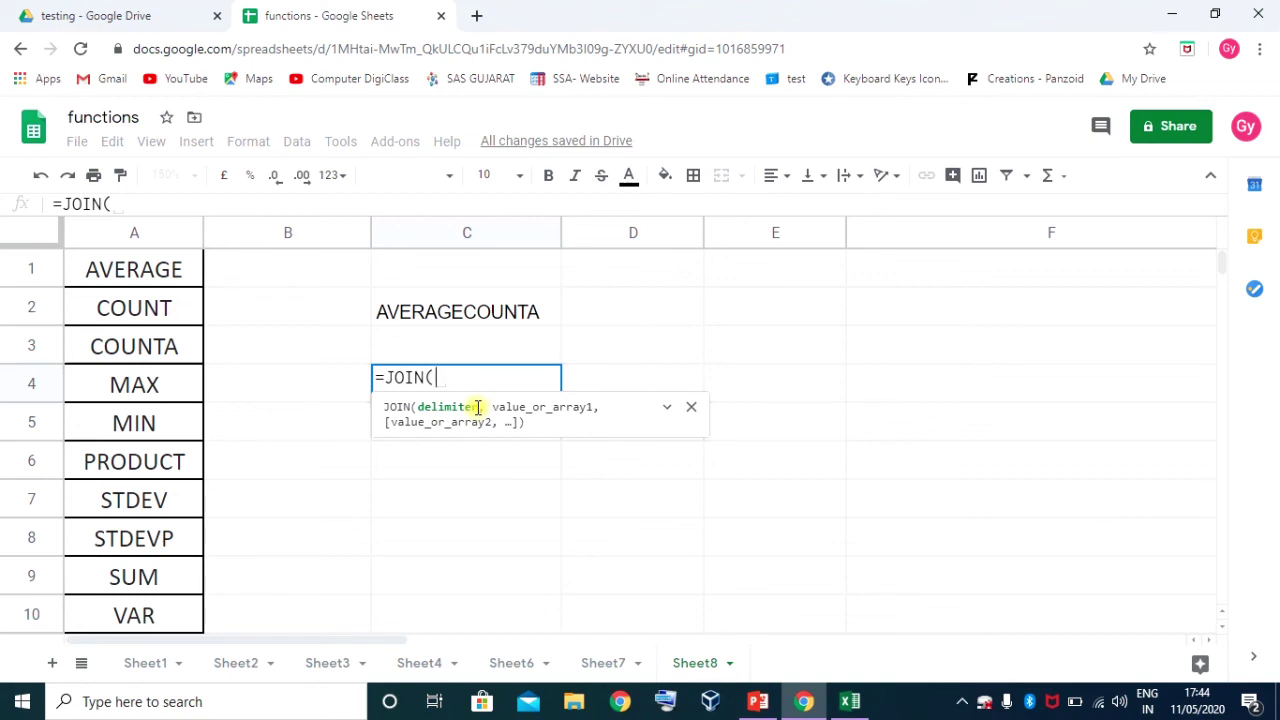
type("\"")
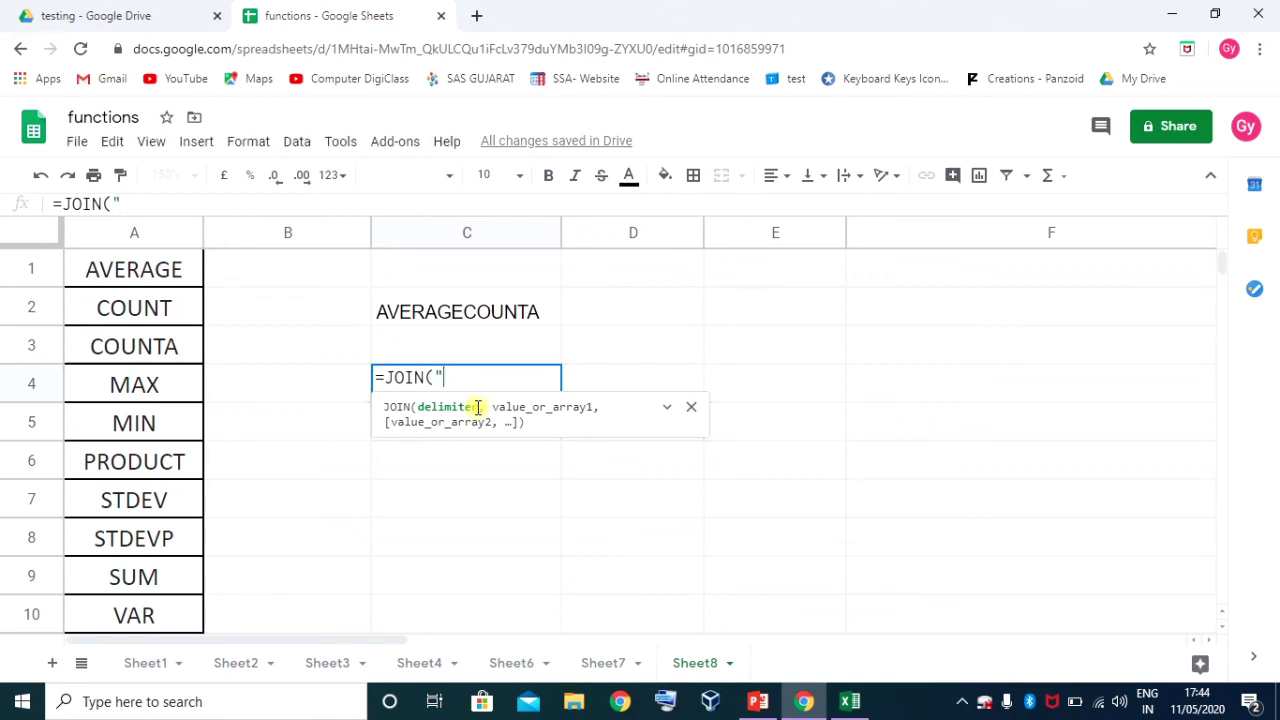
type(",\"")
type(",")
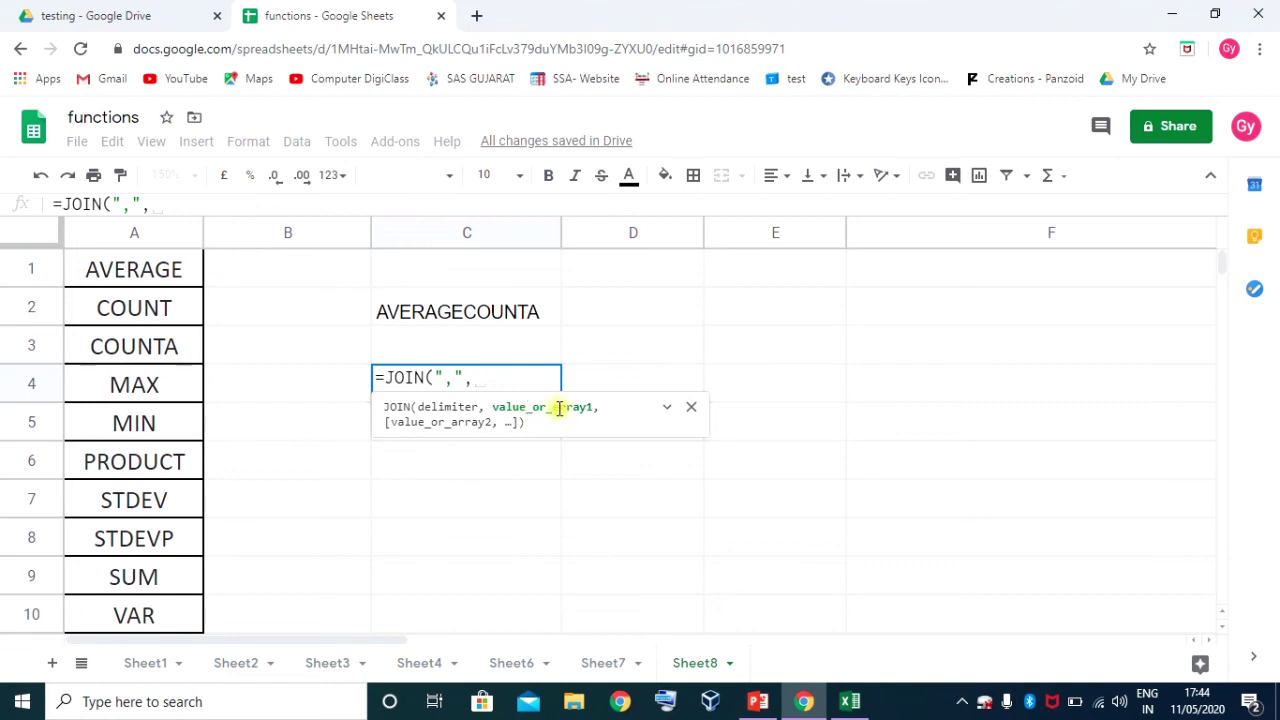
left_click(157, 270)
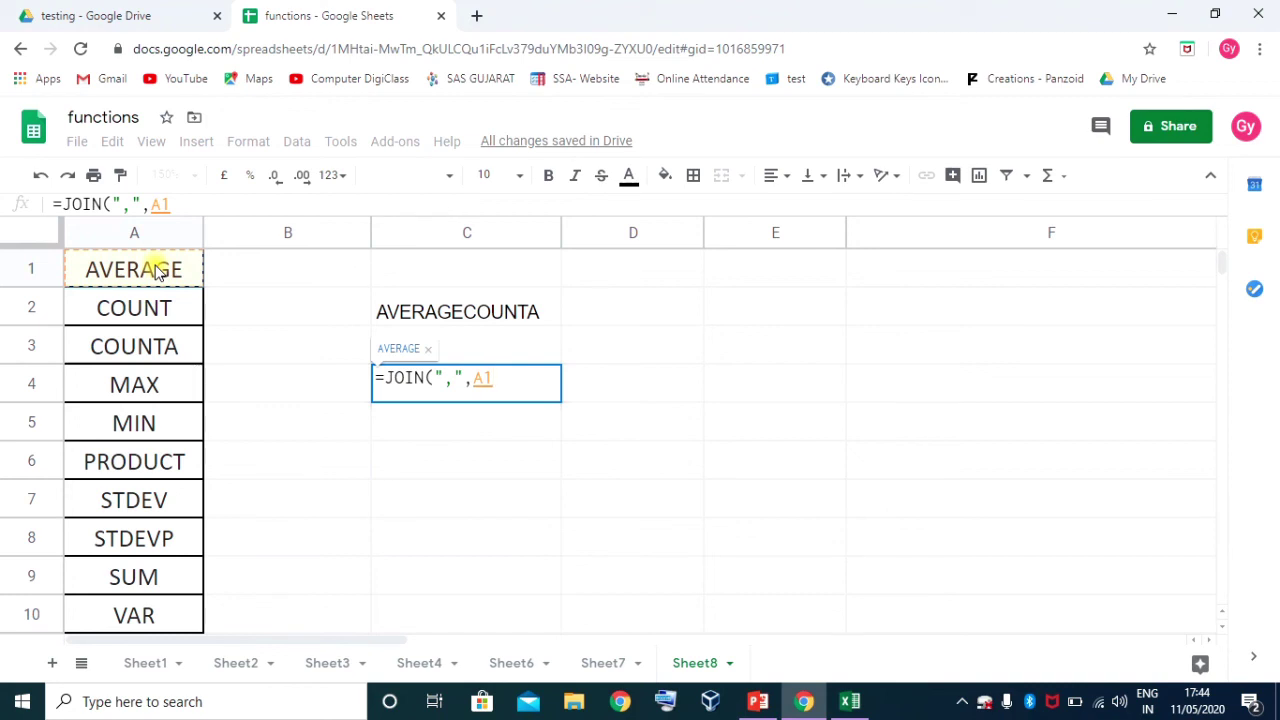
key("BackSpace")
left_click_drag(150, 268, 151, 585)
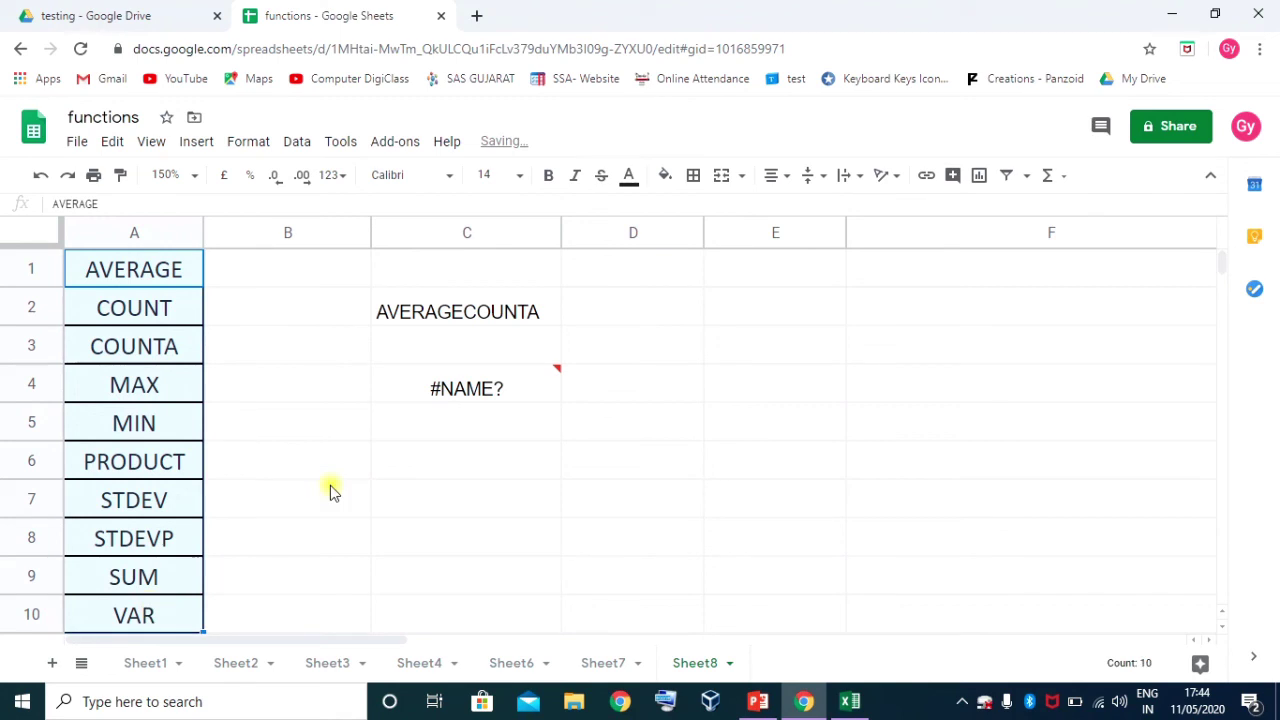
Fix the #NAME? error so C4 holds =JOIN(",",A1:A10), then compare it with A1:A10
left_click(468, 388)
double_click(468, 388)
double_click(478, 378)
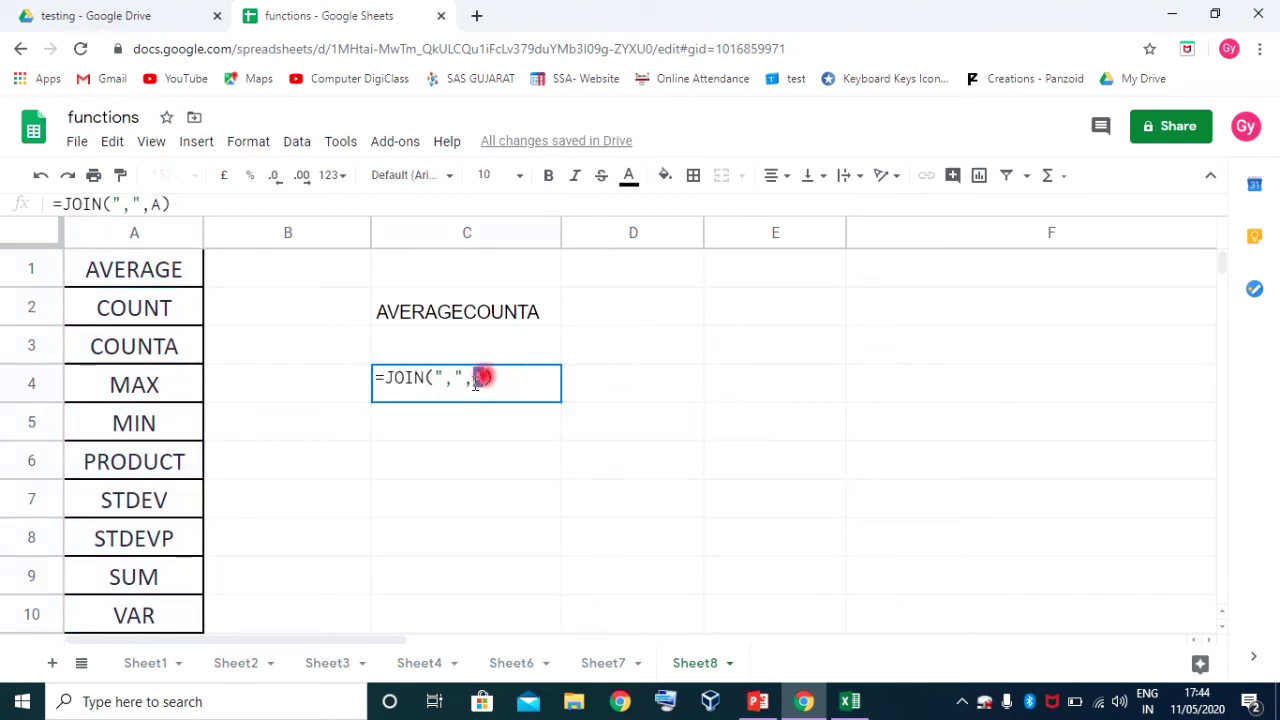
key("BackSpace")
left_click_drag(177, 270, 183, 612)
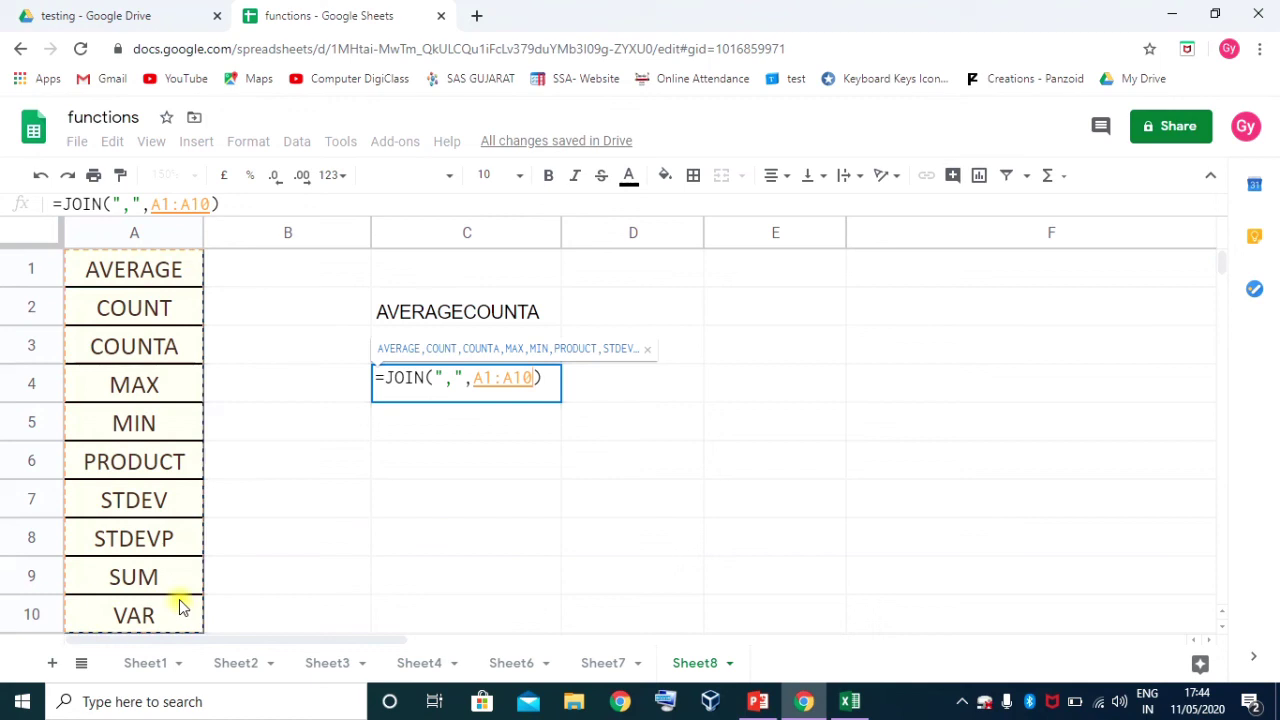
key("Return")
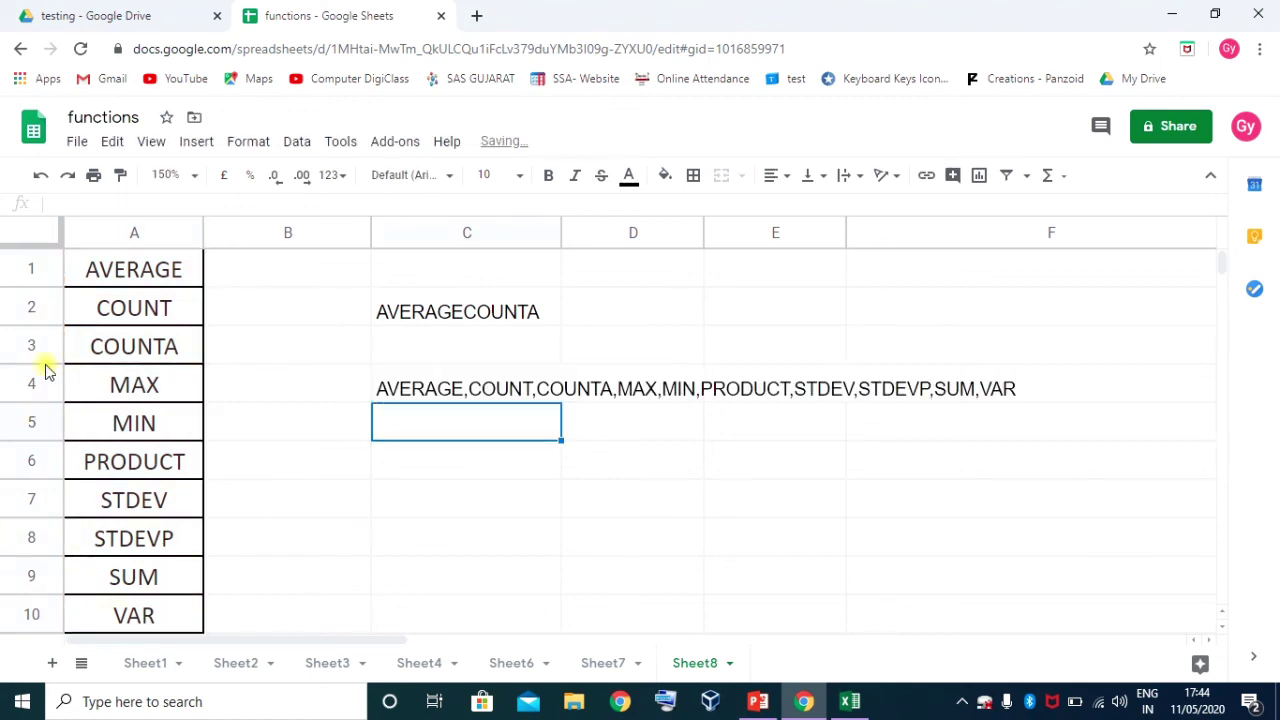
left_click_drag(157, 276, 133, 612)
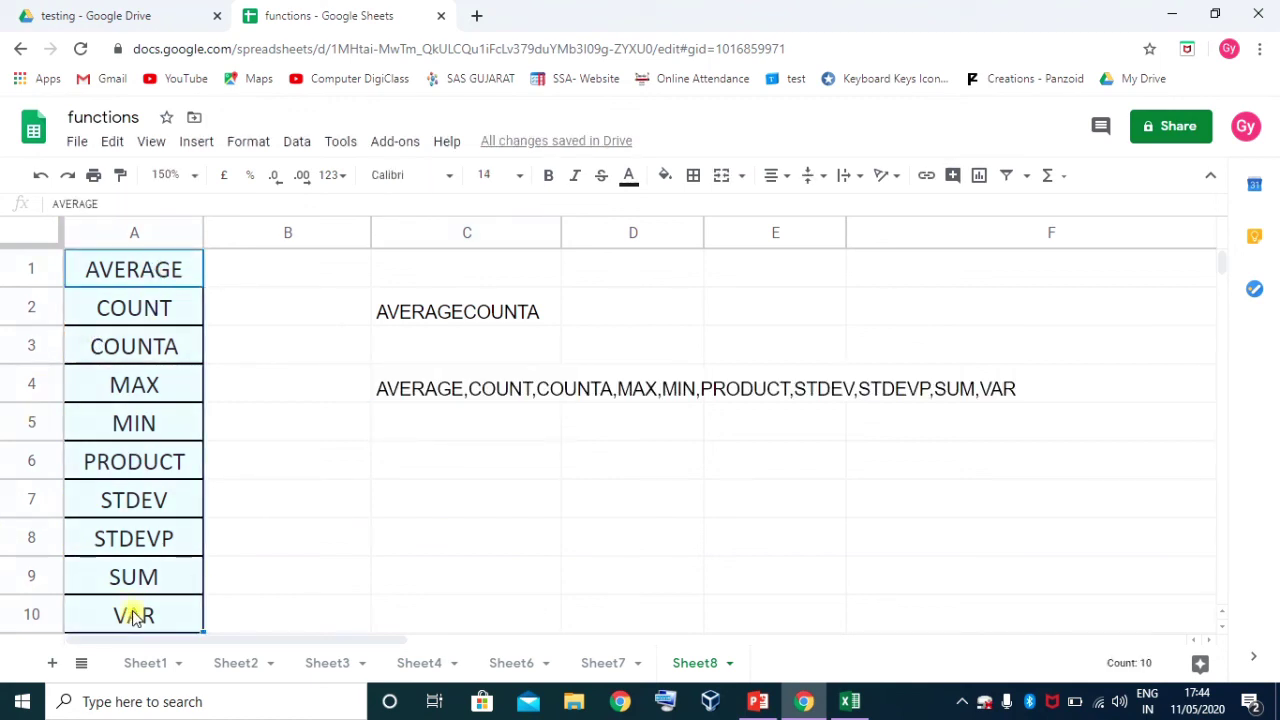
left_click(484, 388)
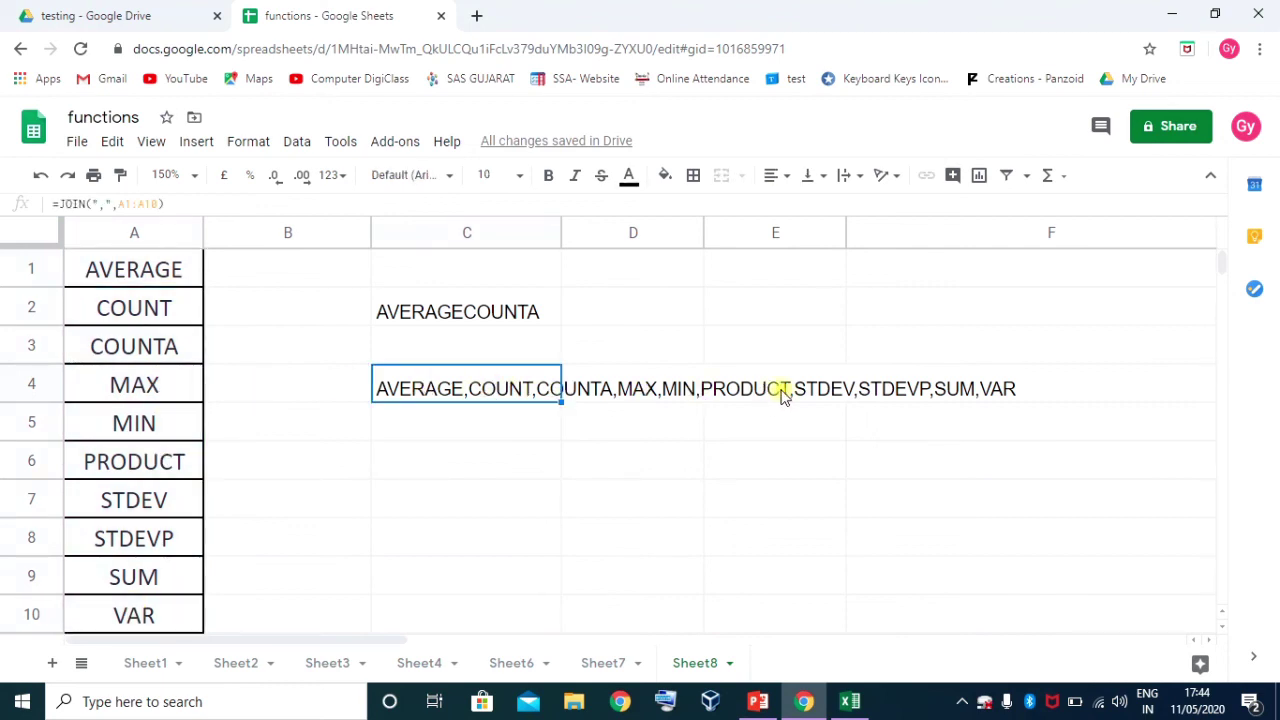
Change C4's JOIN delimiter from "," to "-"
double_click(452, 385)
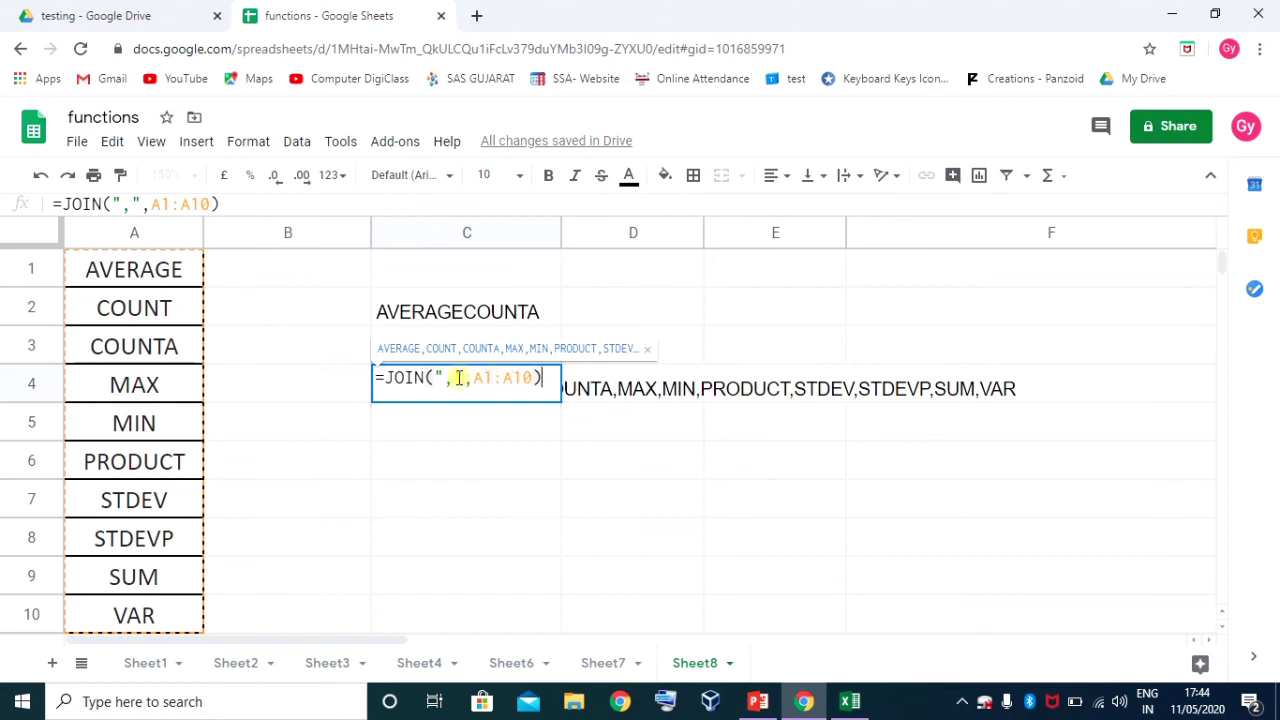
double_click(447, 379)
type("-")
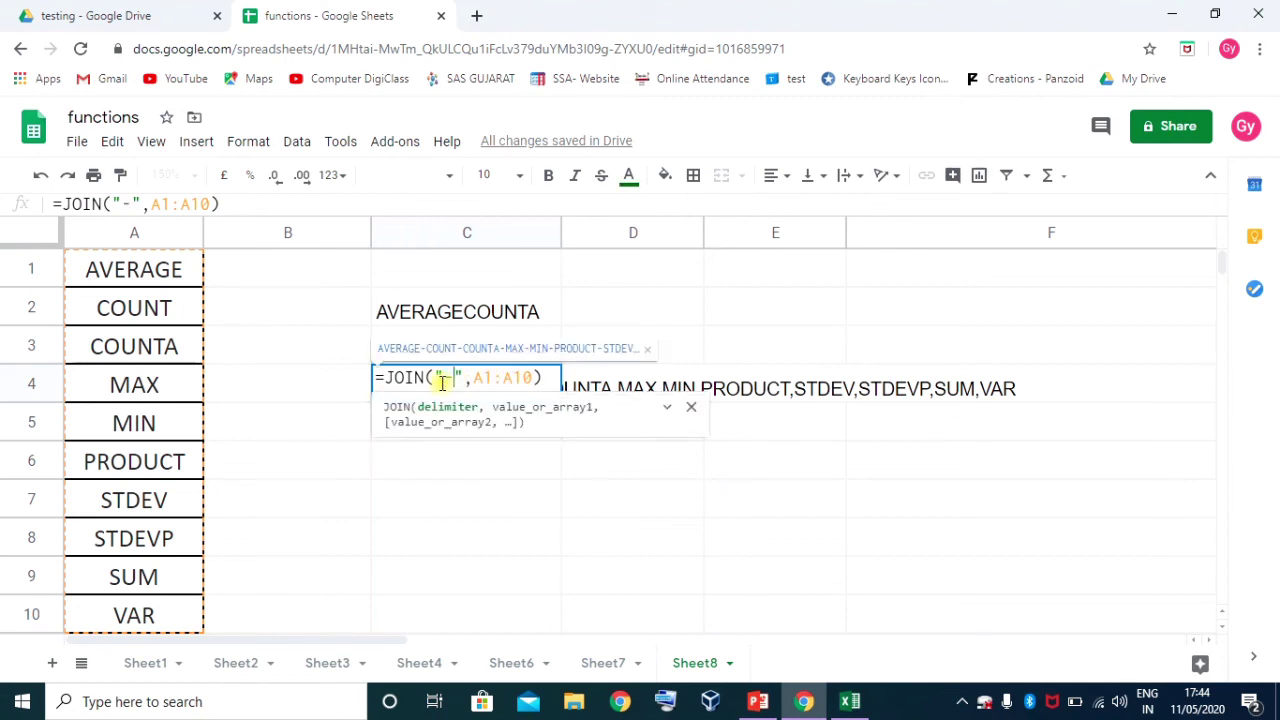
key("Return")
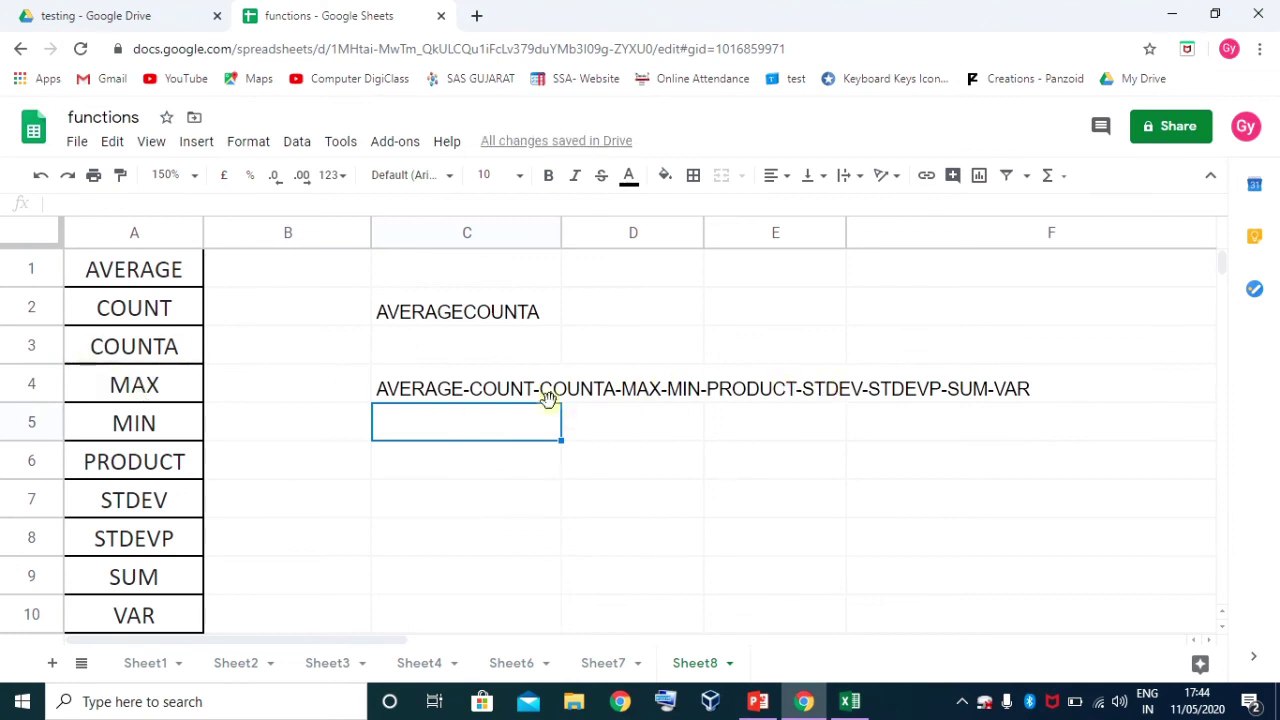
Add the names in B16:B21 as a second range in C4's JOIN formula
double_click(450, 392)
left_click(533, 376)
type(",")
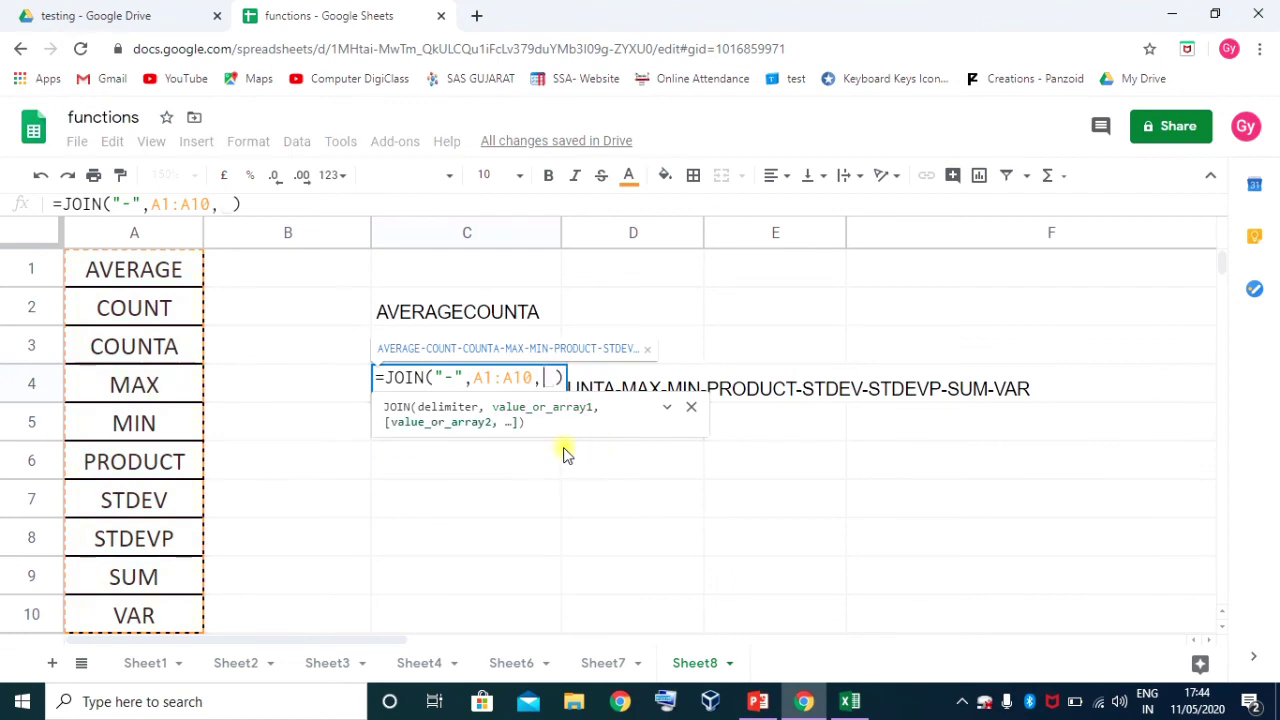
scroll(517, 440, "down", 5)
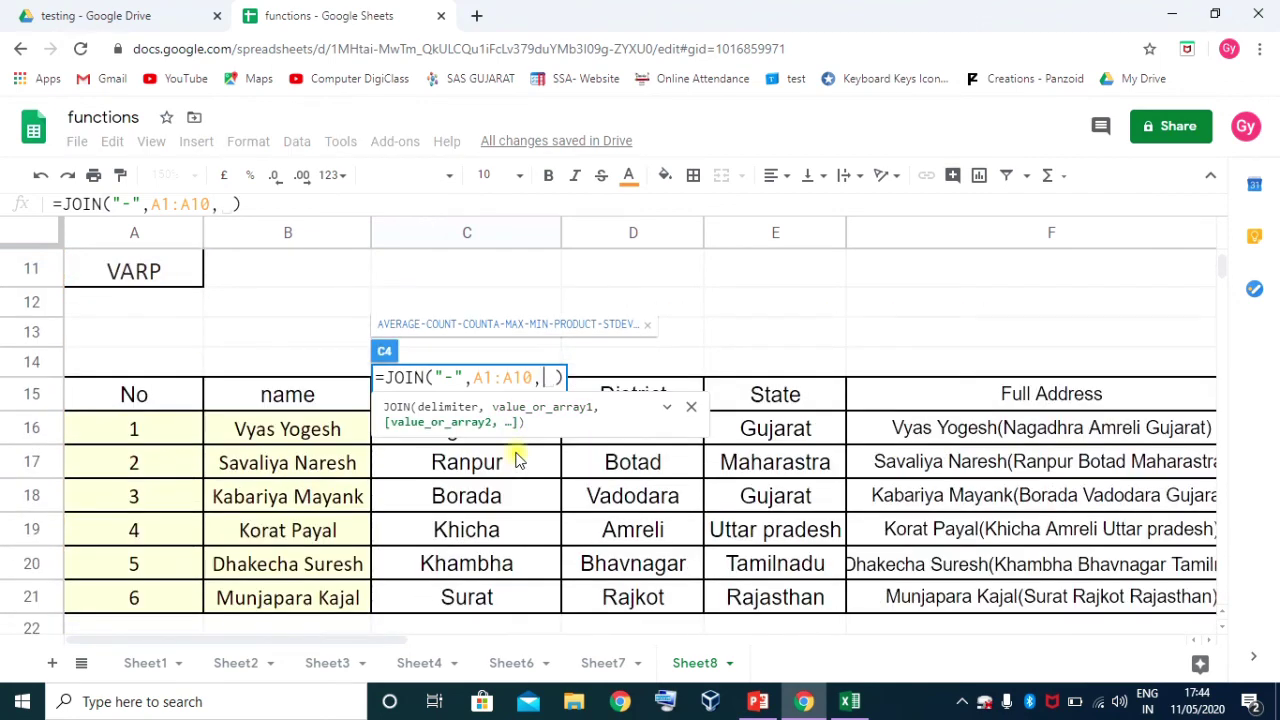
left_click_drag(335, 432, 312, 600)
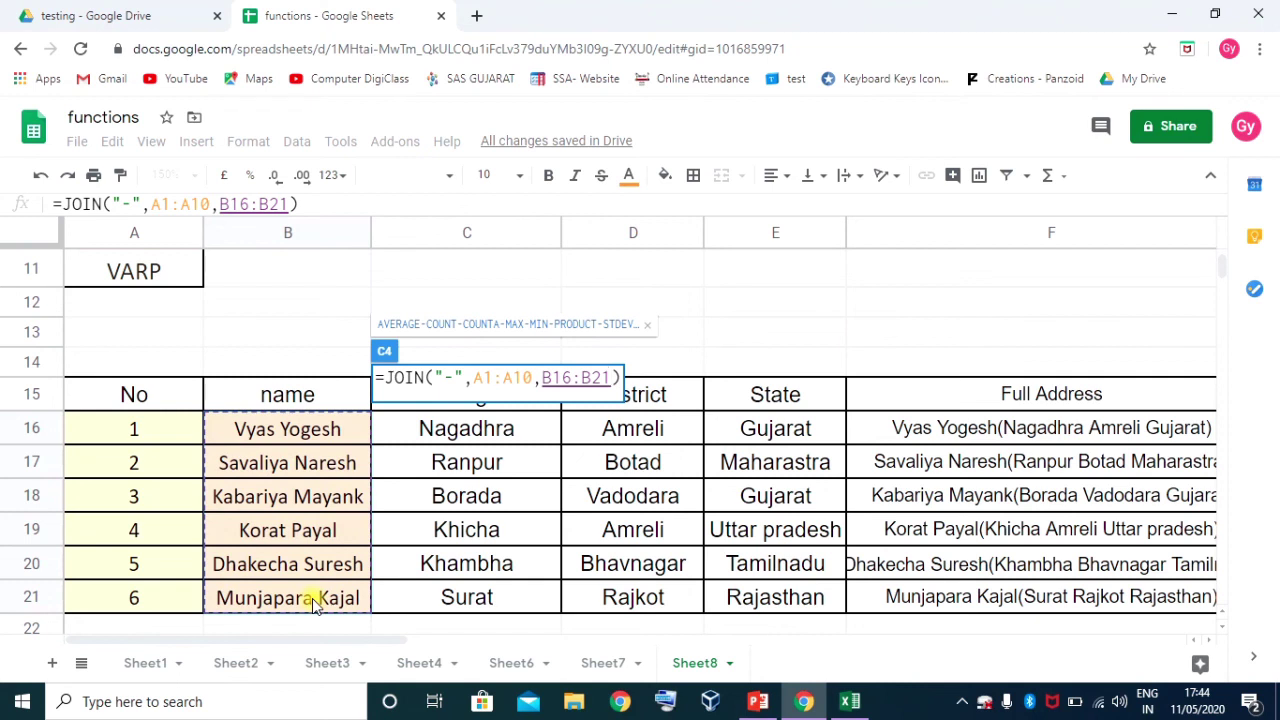
key("Return")
Inspect the long dash-joined text spreading from C4 across row 4, scrolling right
scroll(510, 445, "up", 2)
left_click(432, 395)
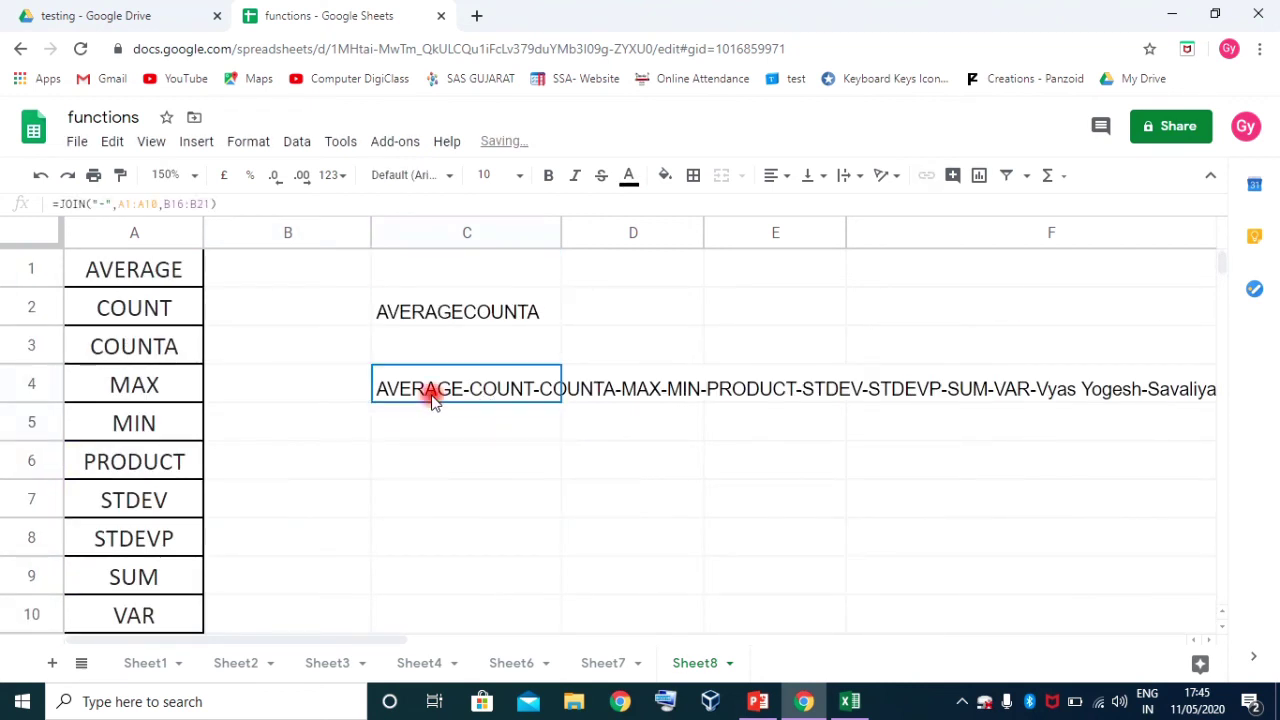
left_click(1015, 389)
left_click(163, 605)
left_click(1015, 393)
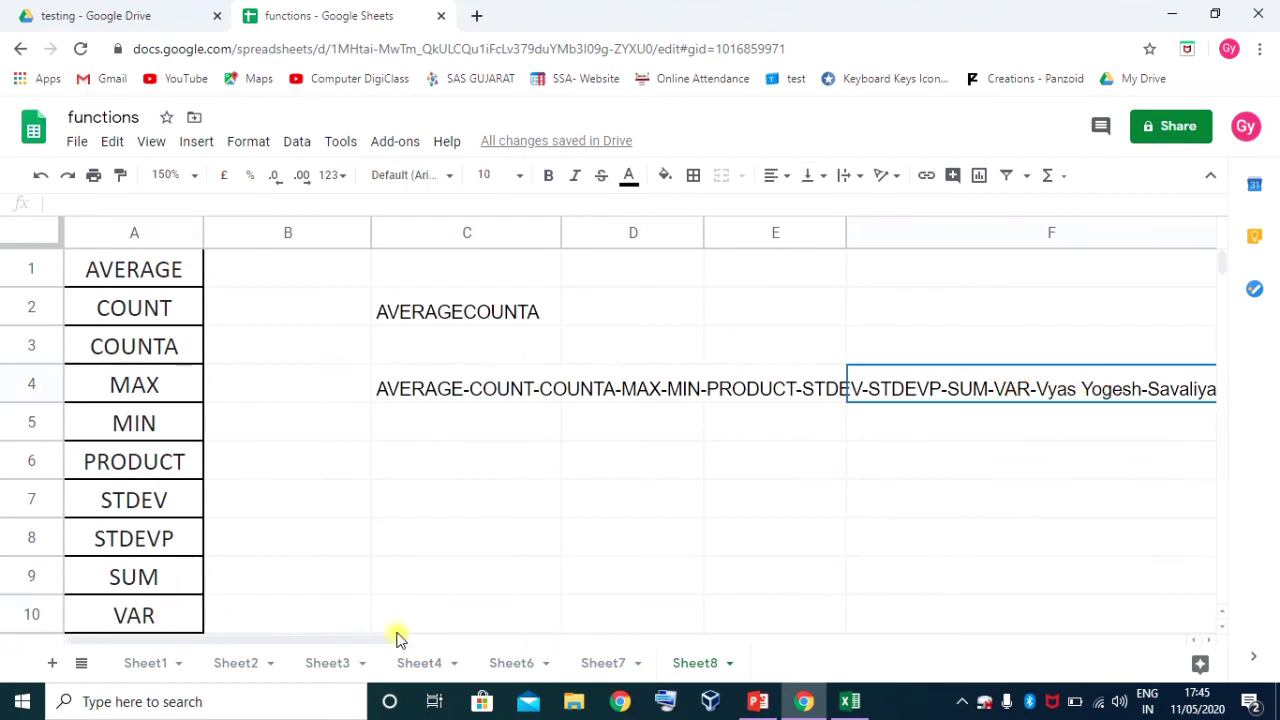
left_click_drag(397, 640, 591, 647)
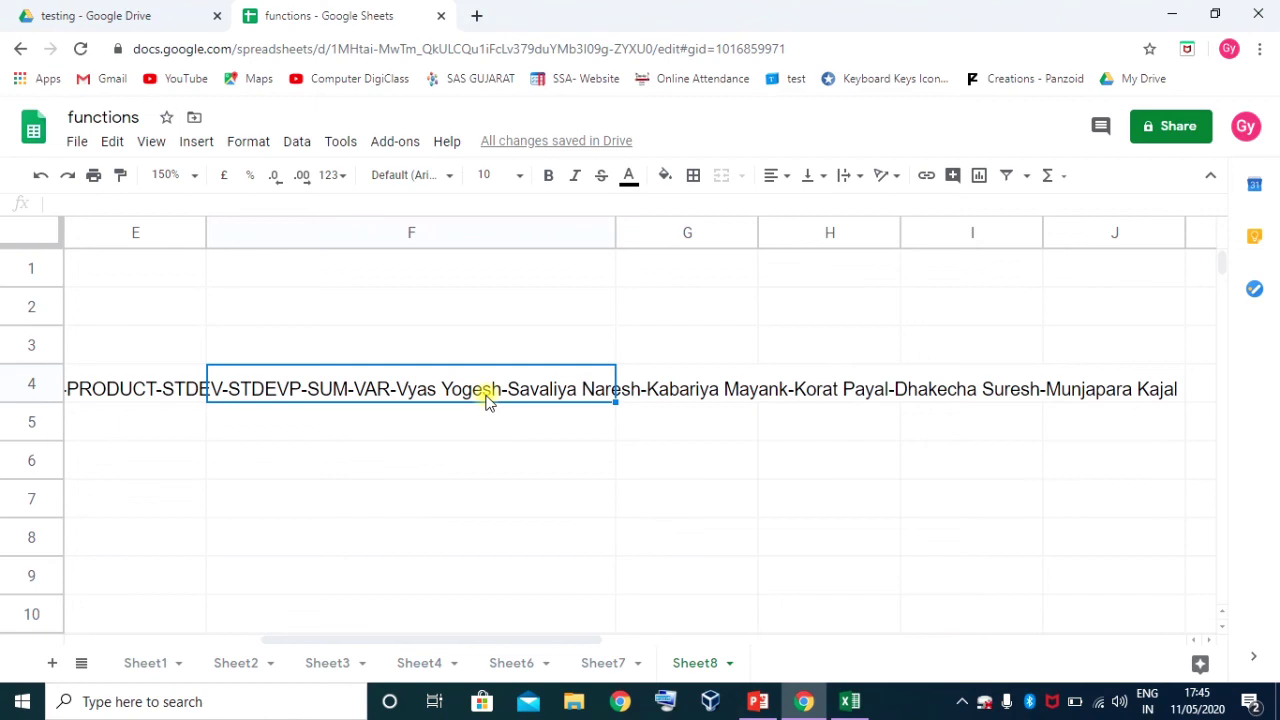
left_click_drag(486, 643, 280, 635)
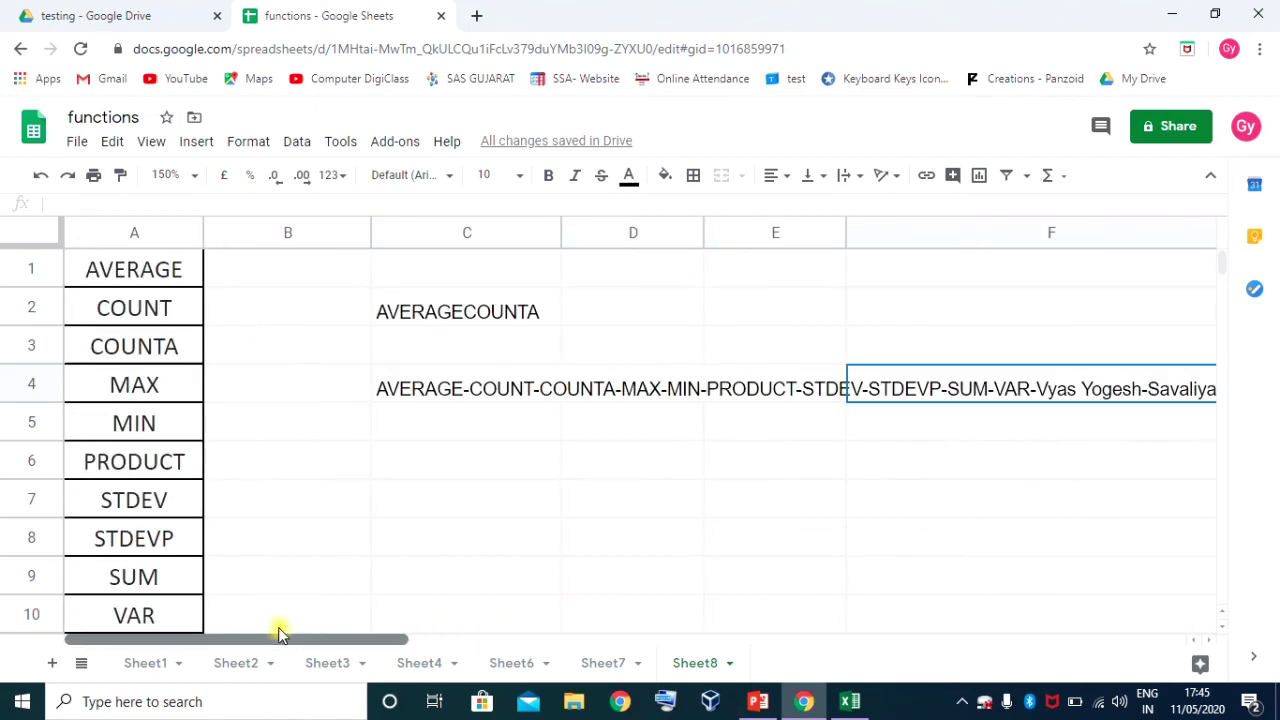